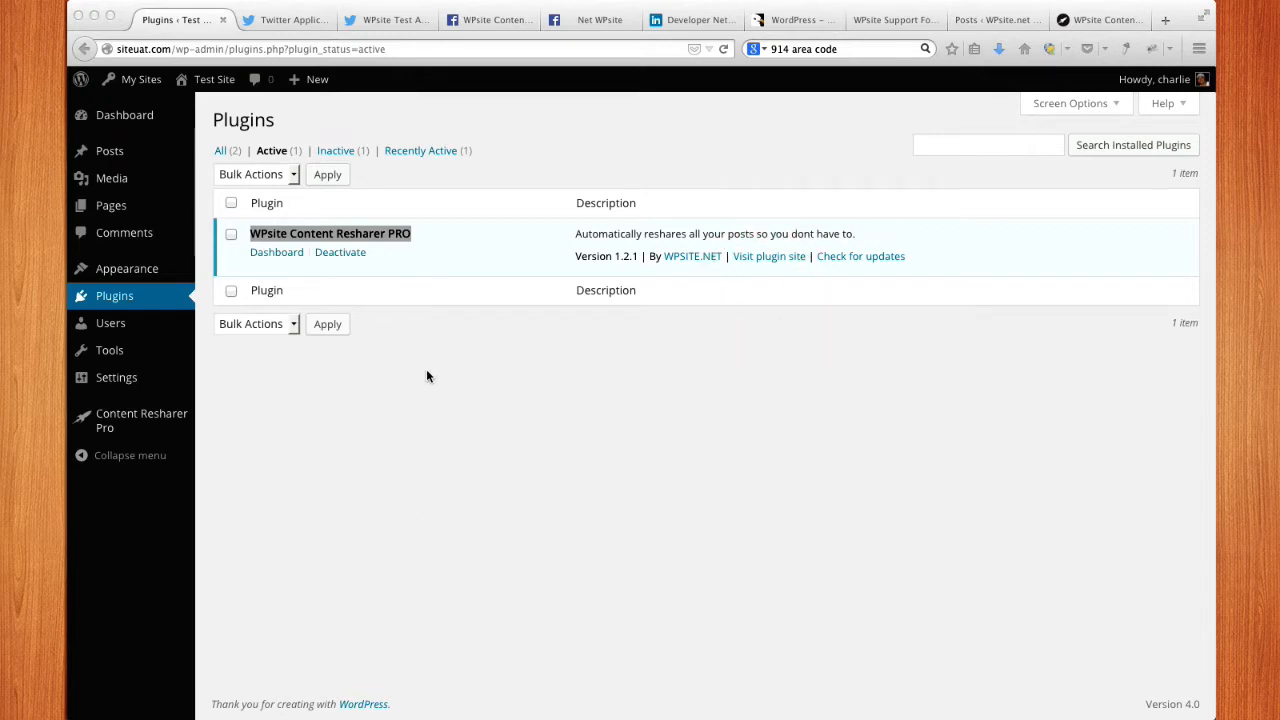
left_click(421, 330)
left_click_drag(420, 237, 254, 236)
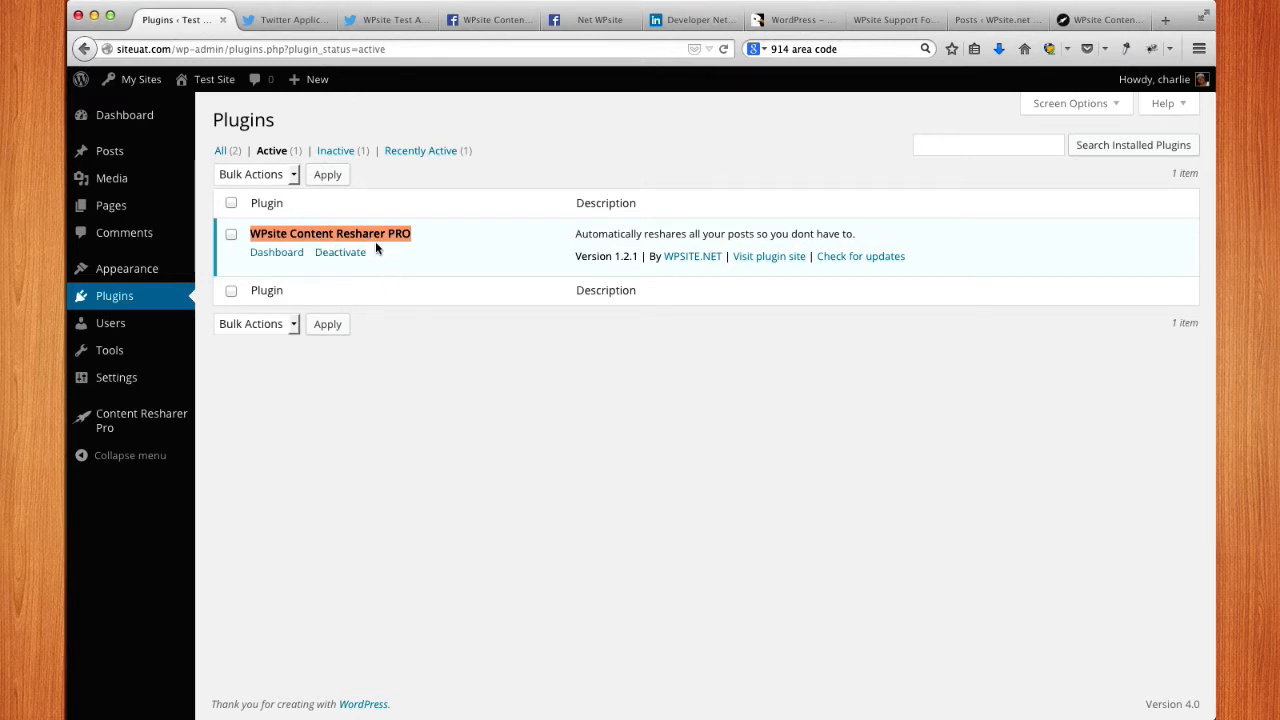
left_click(441, 237)
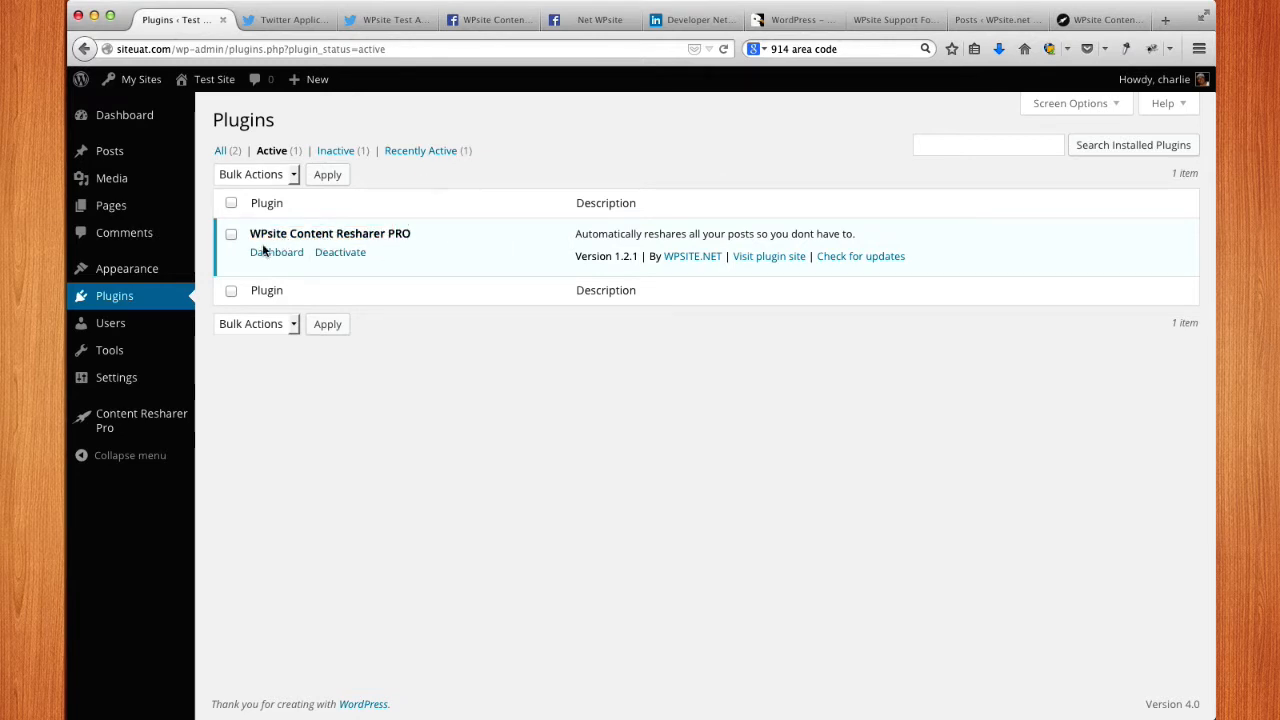
Step: Open the Content Resharer Pro accounts and start adding a new account
mouse_move(134, 428)
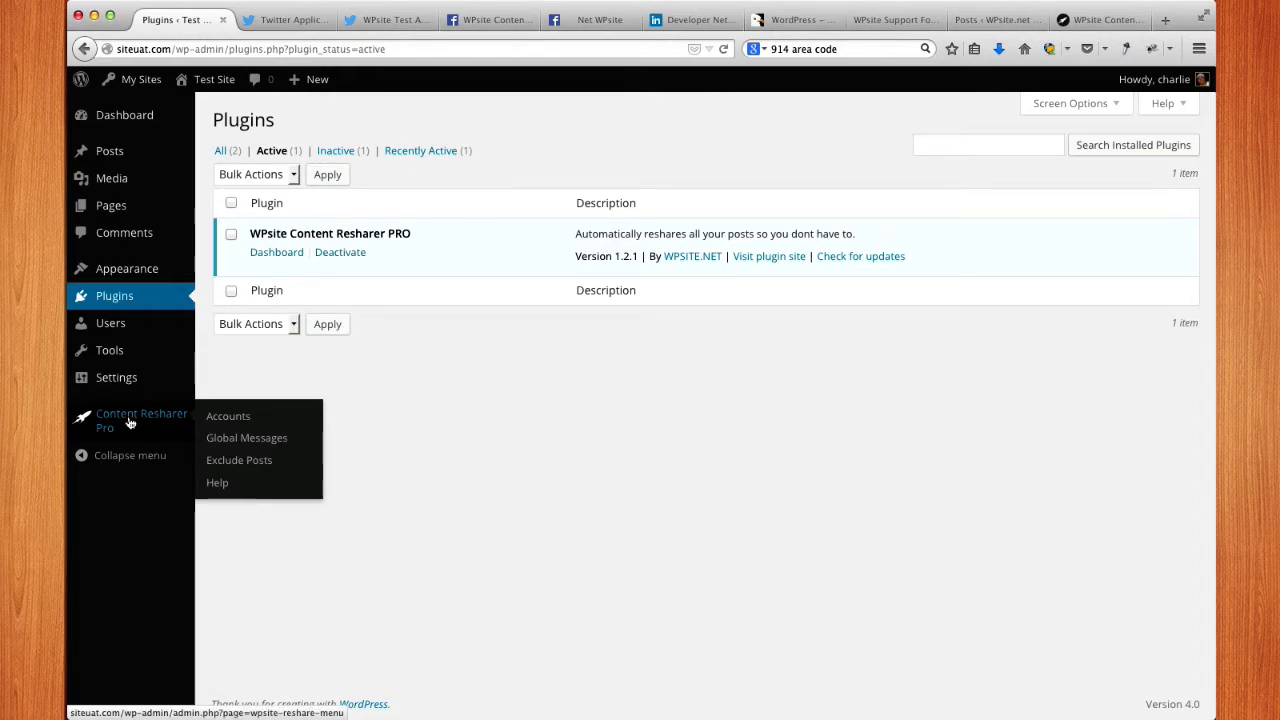
left_click(130, 422)
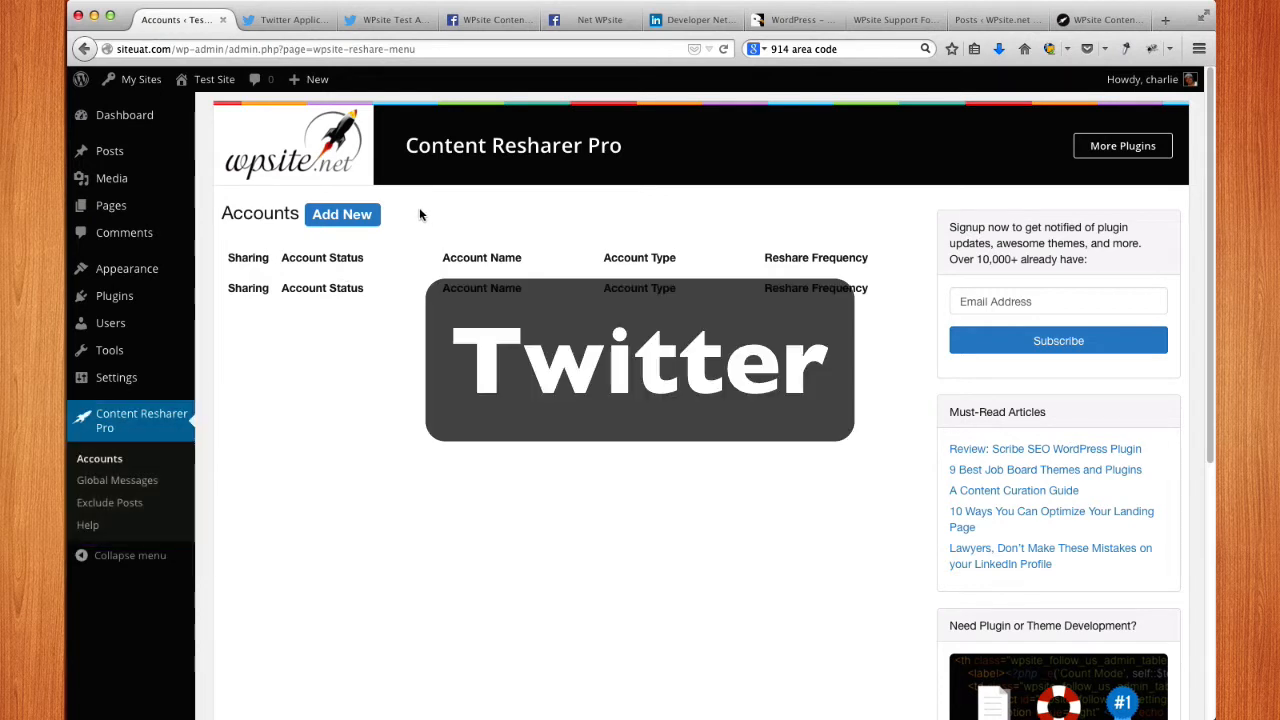
left_click(350, 220)
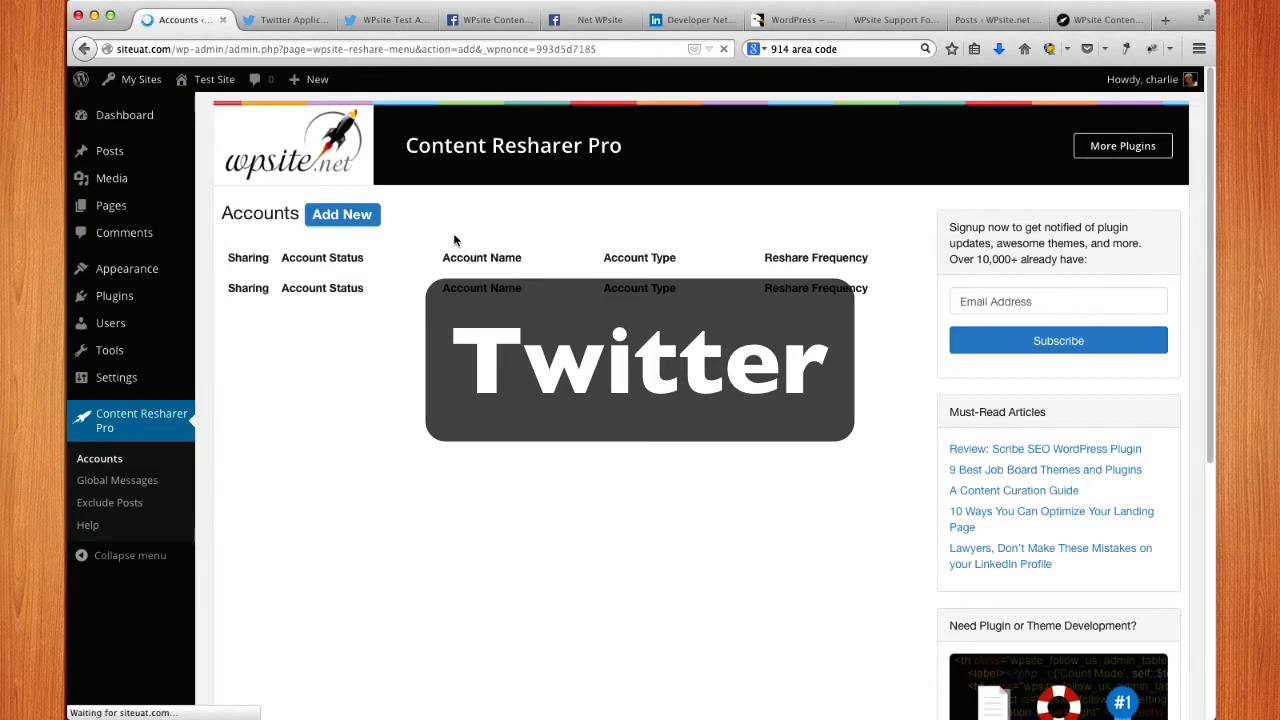
Step: Name the new account "My WPSITE TEST Twitter Account"
left_click(474, 310)
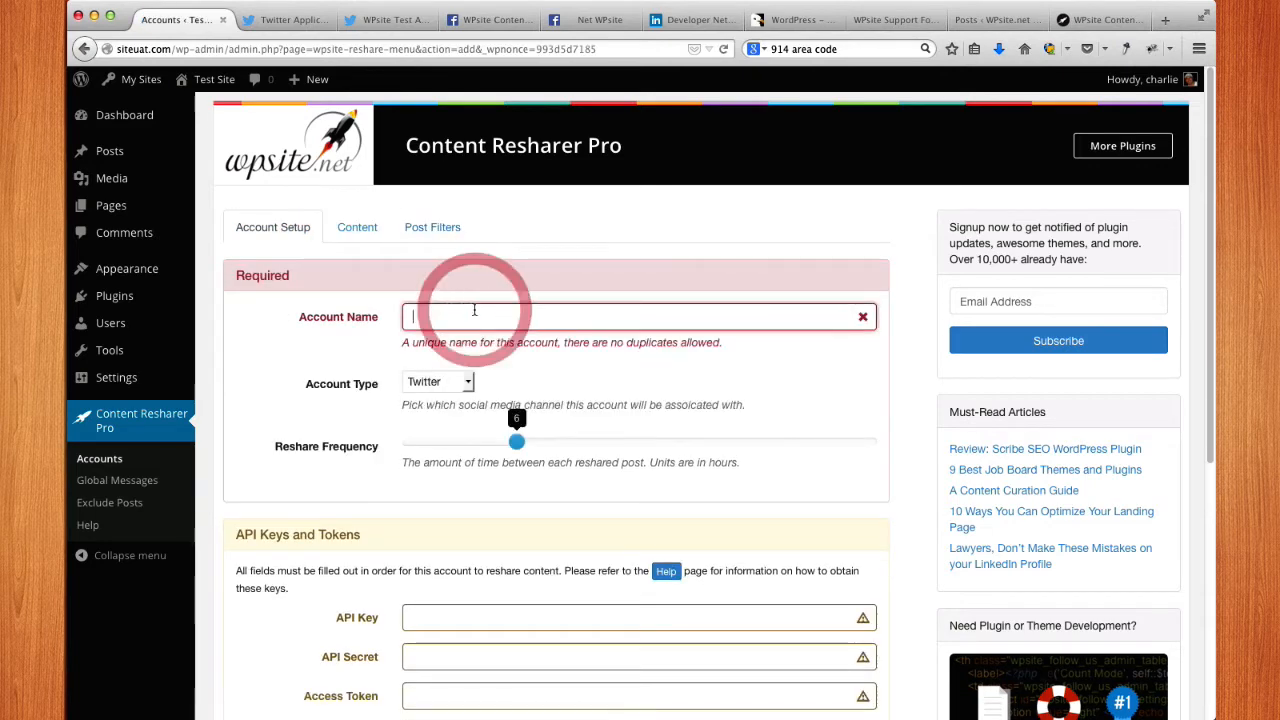
type("My Test ")
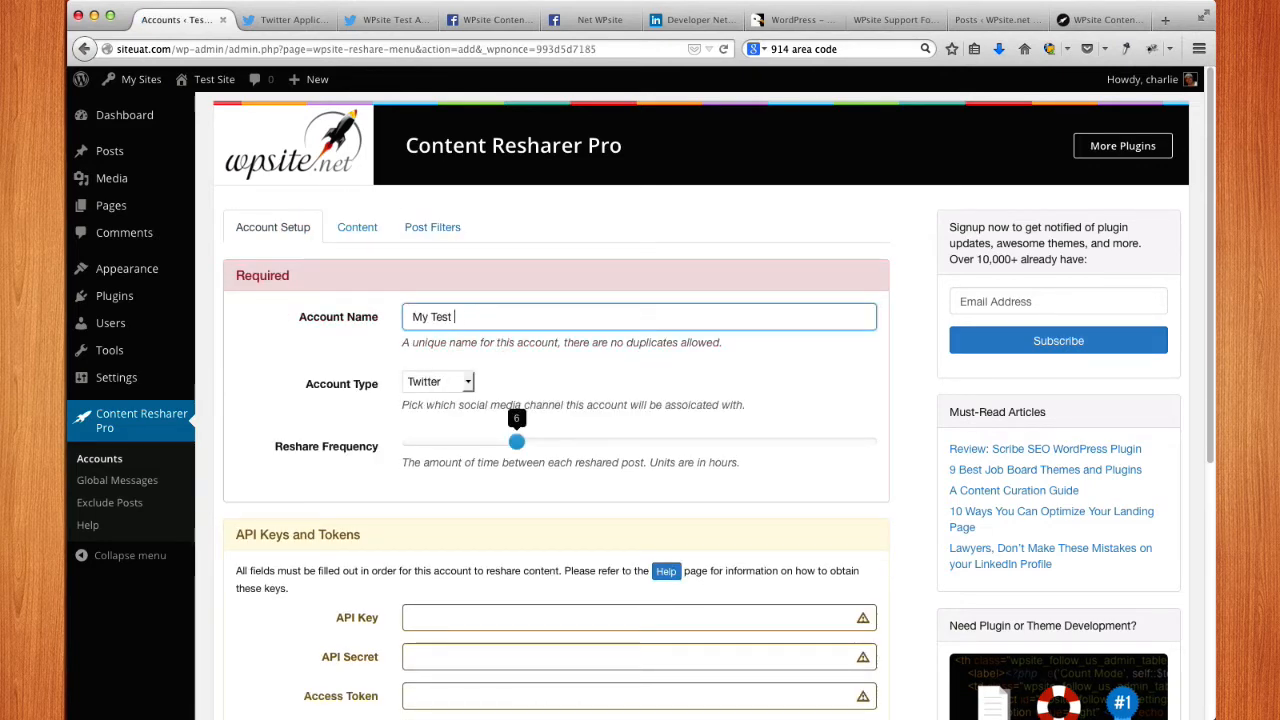
type("Twittre")
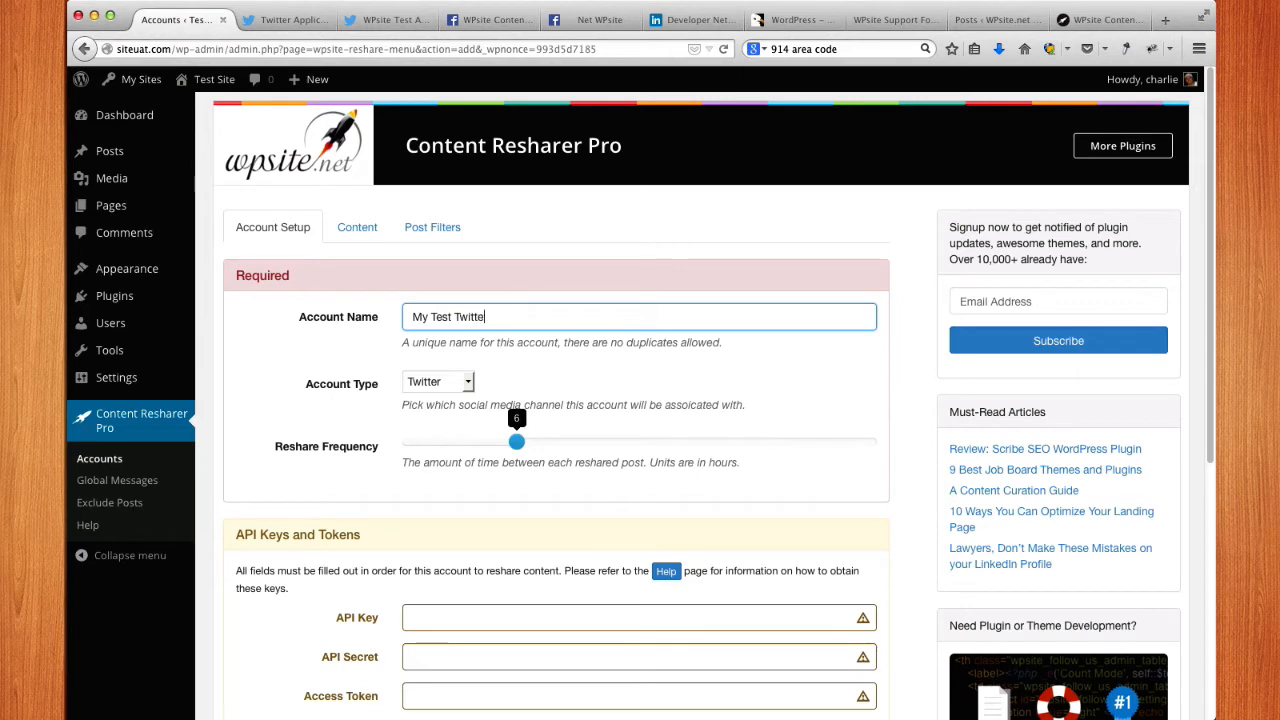
type("r Account")
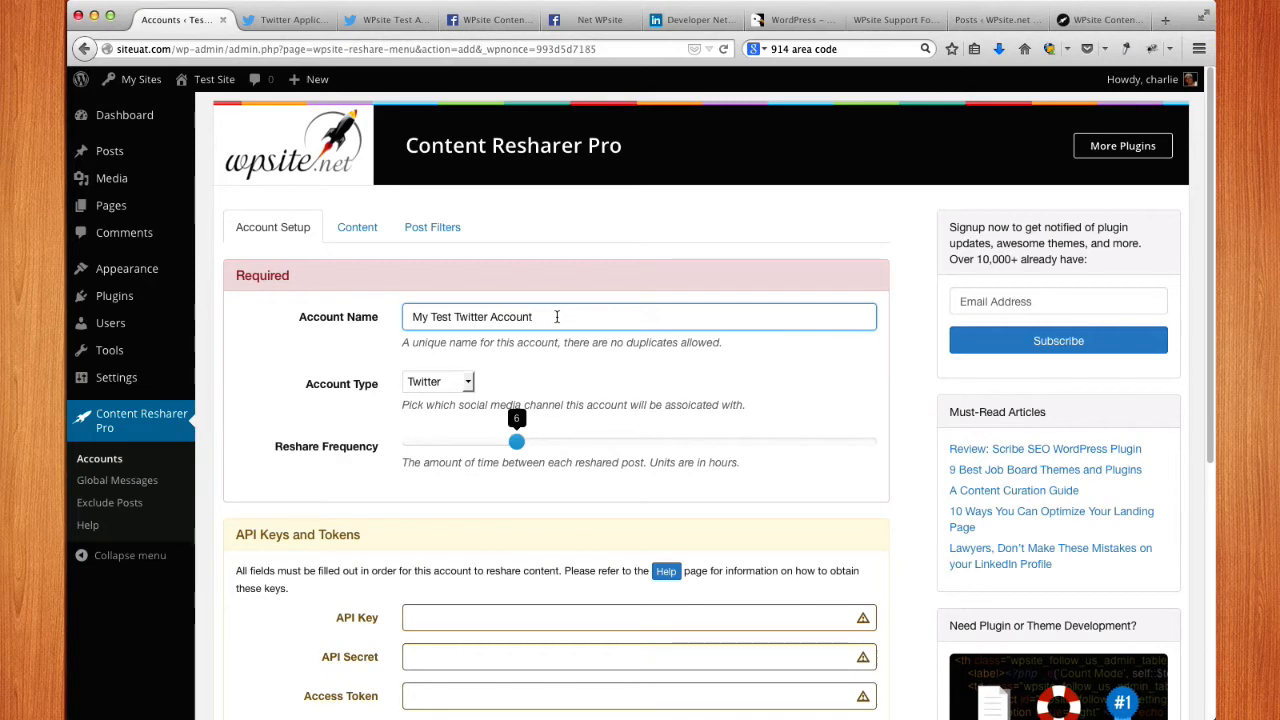
double_click(450, 319)
type("WPSITE T")
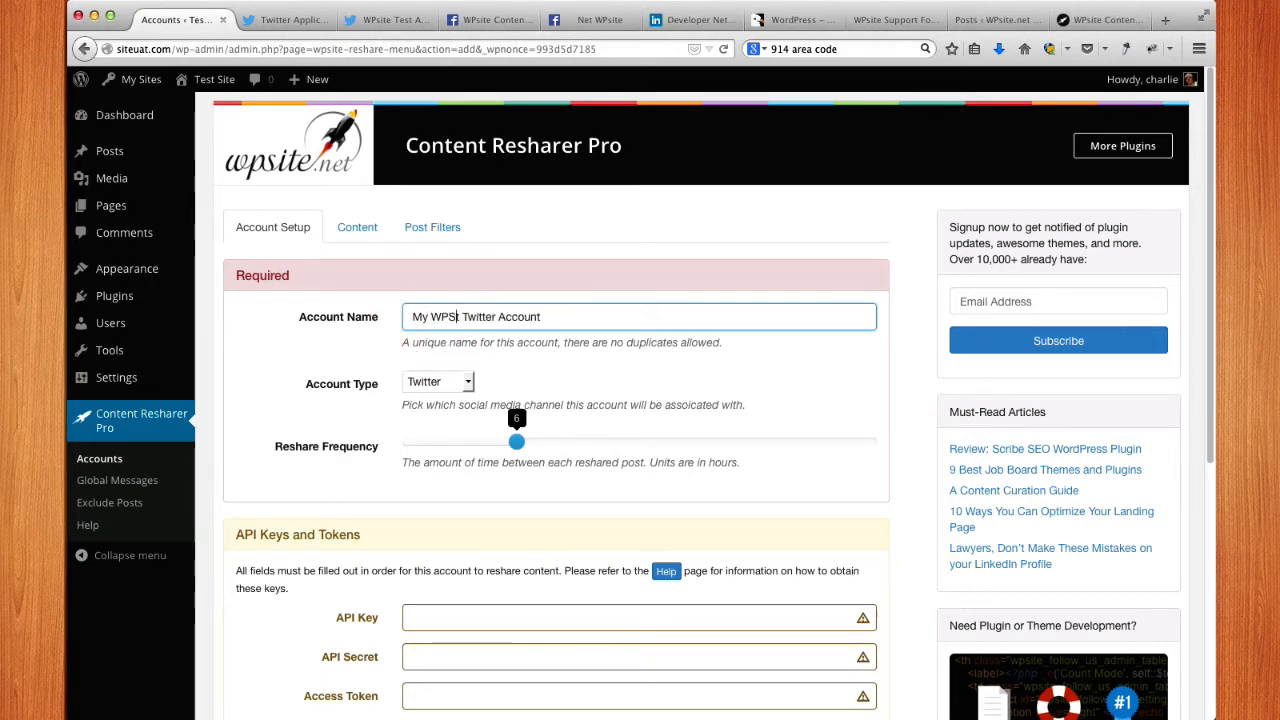
type("EST=")
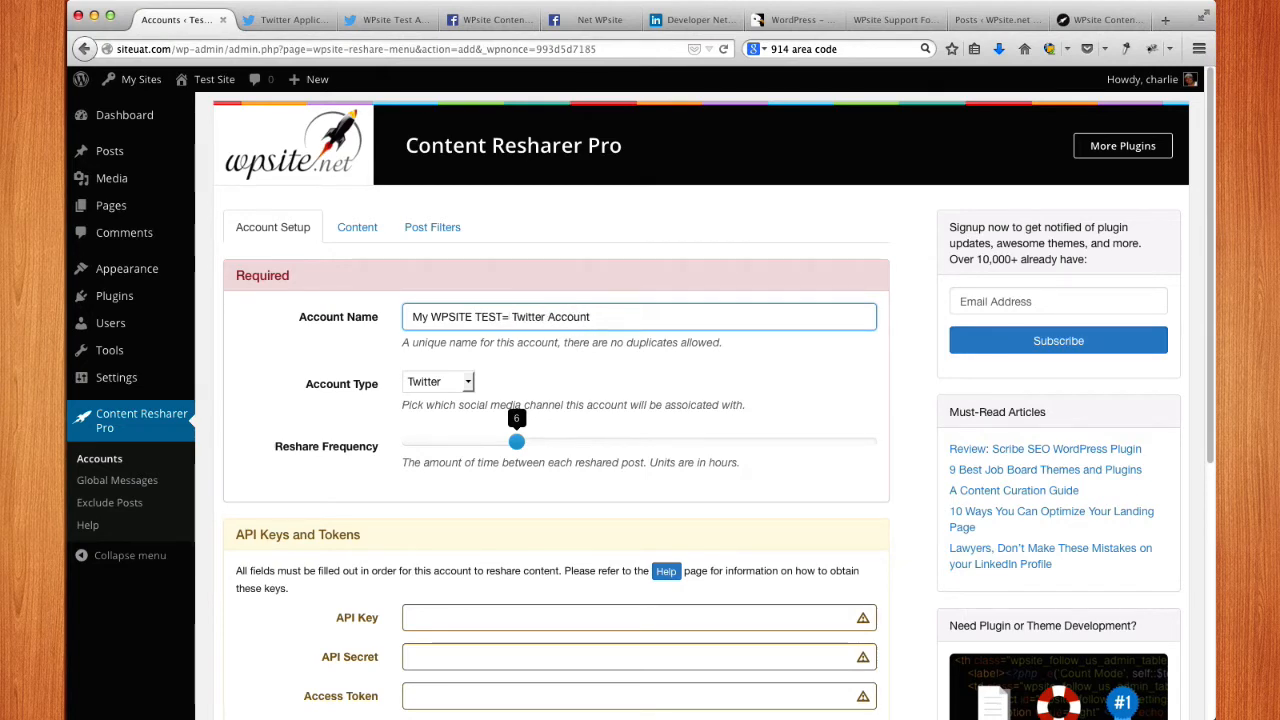
key("BackSpace")
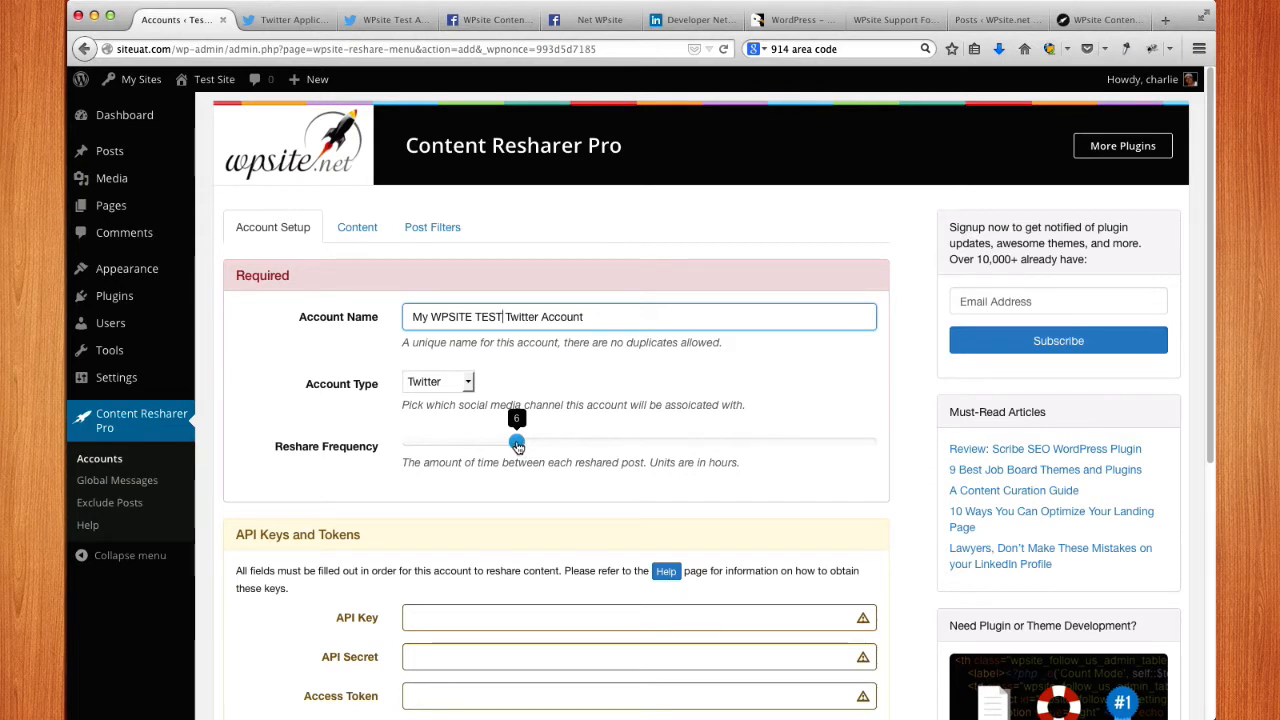
Step: Set the Twitter account's reshare frequency to 0.25 hours
left_click_drag(517, 447, 404, 450)
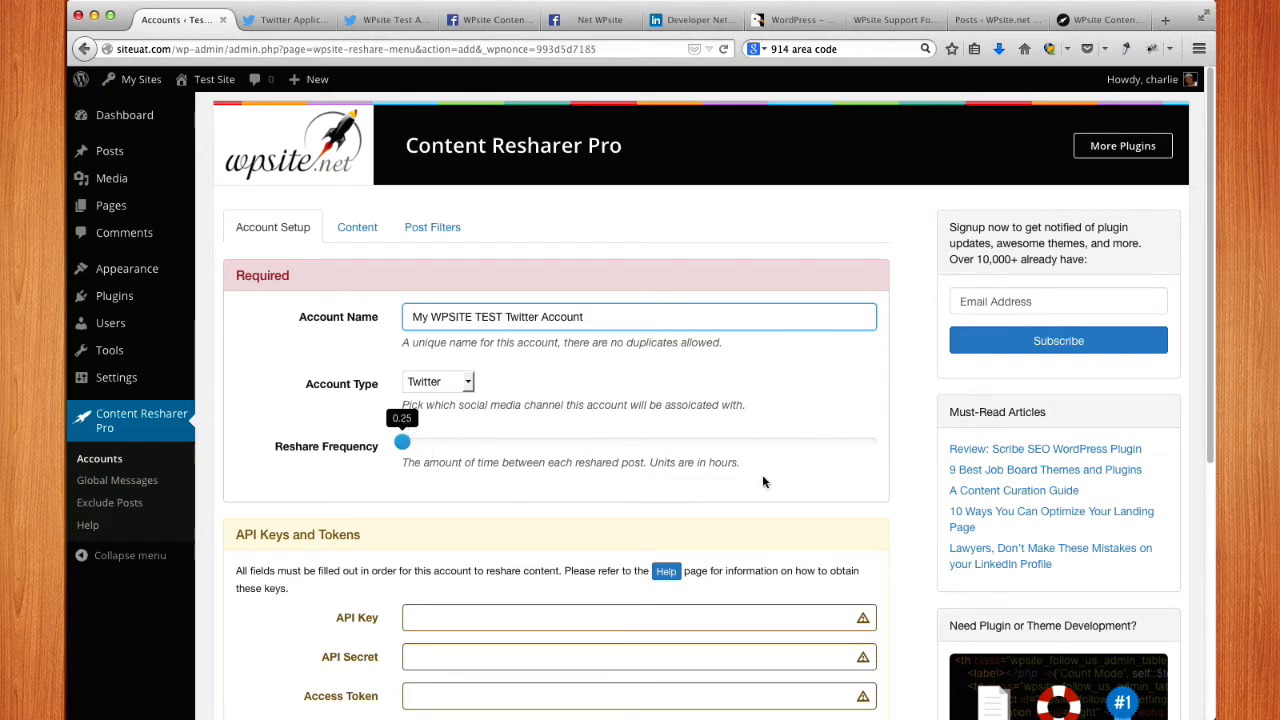
left_click(726, 470)
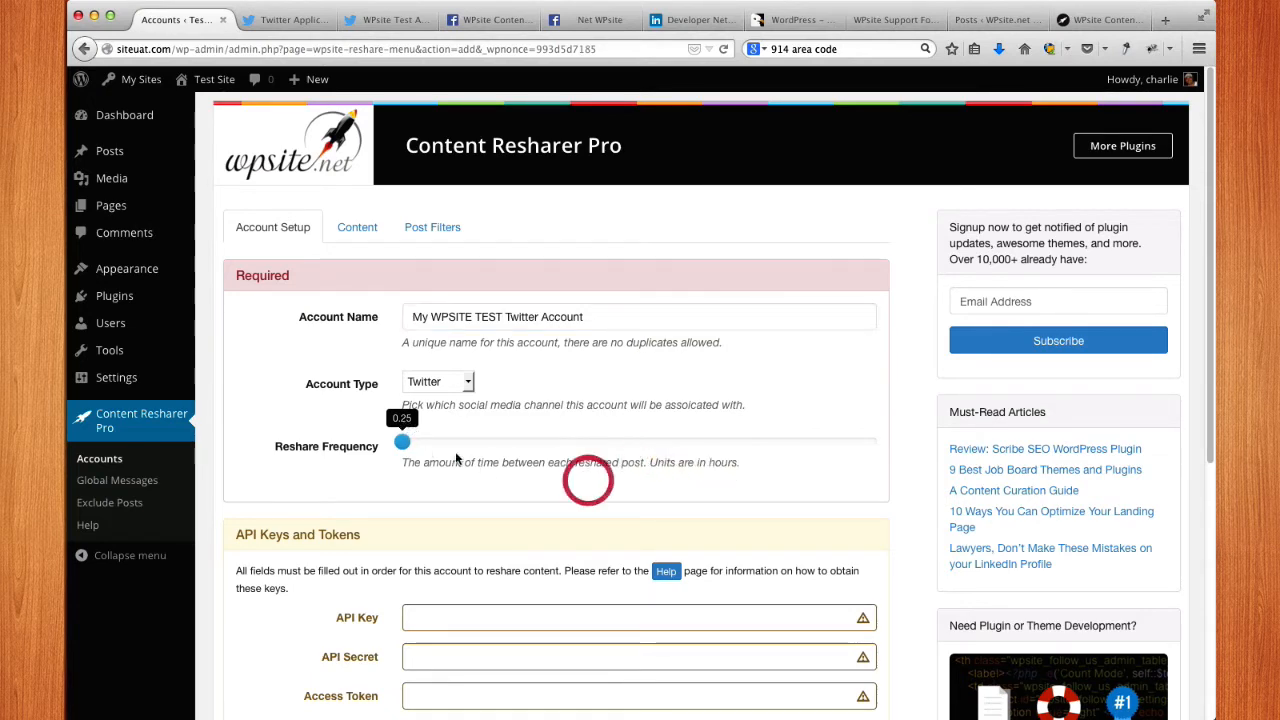
mouse_move(402, 446)
left_mouse_down()
mouse_move(670, 455)
mouse_move(423, 455)
left_mouse_up()
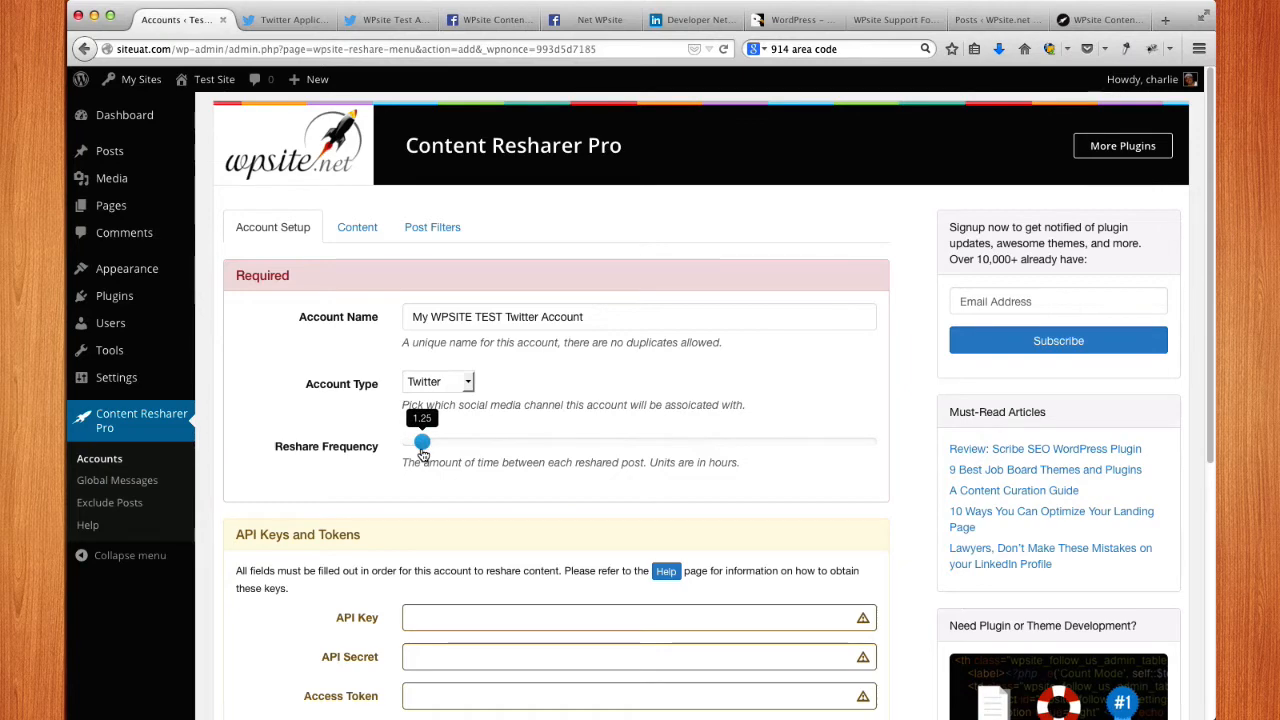
left_click(423, 455)
left_click_drag(423, 453, 400, 449)
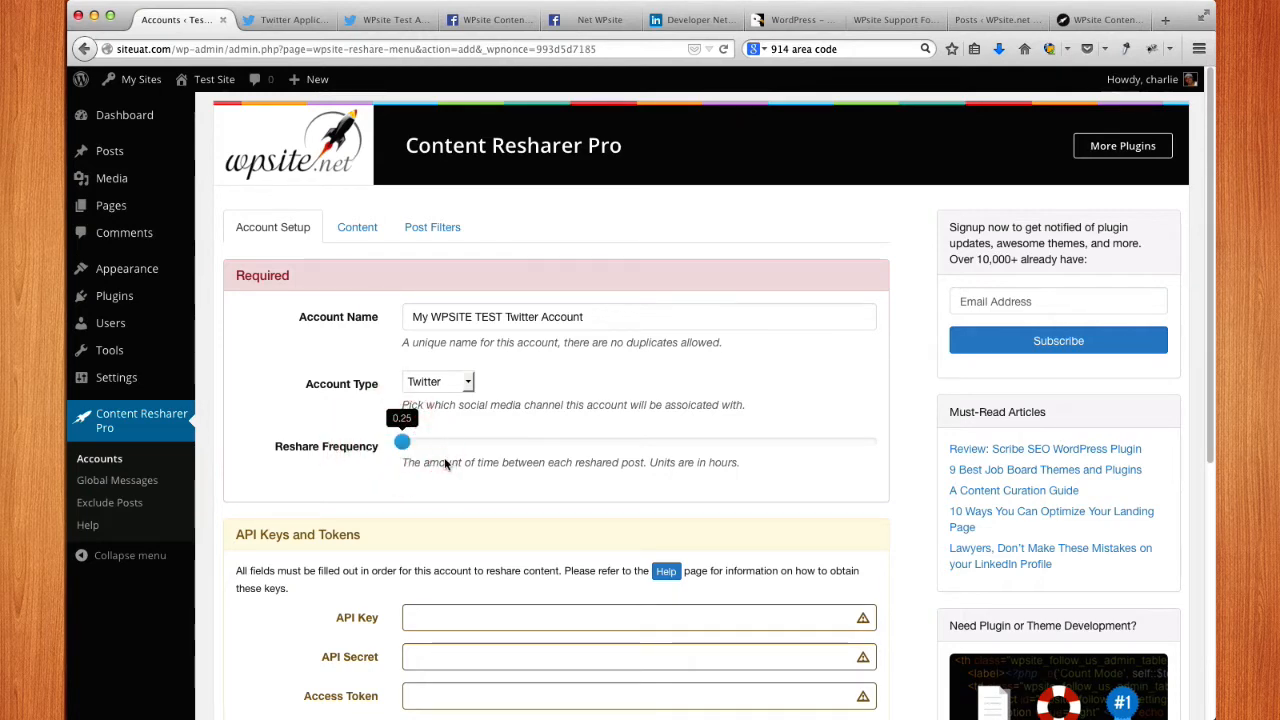
left_click(502, 488)
scroll(502, 488, "down", 3)
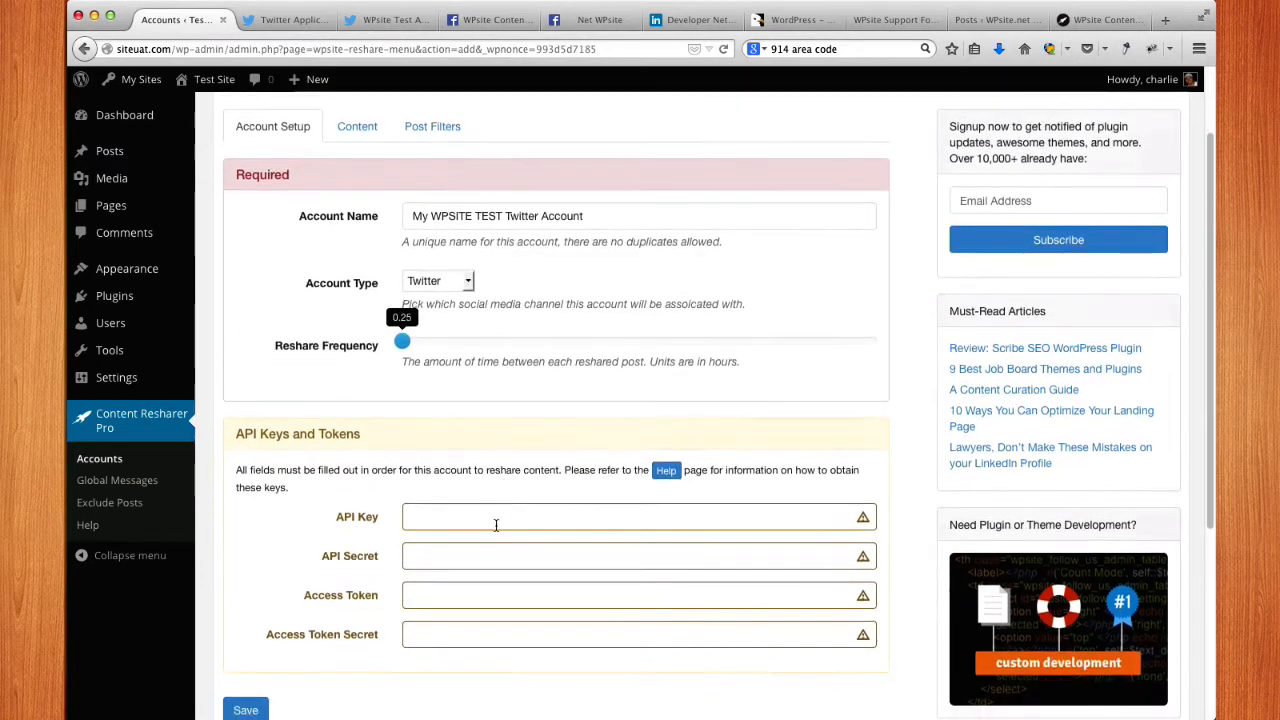
left_click(495, 525)
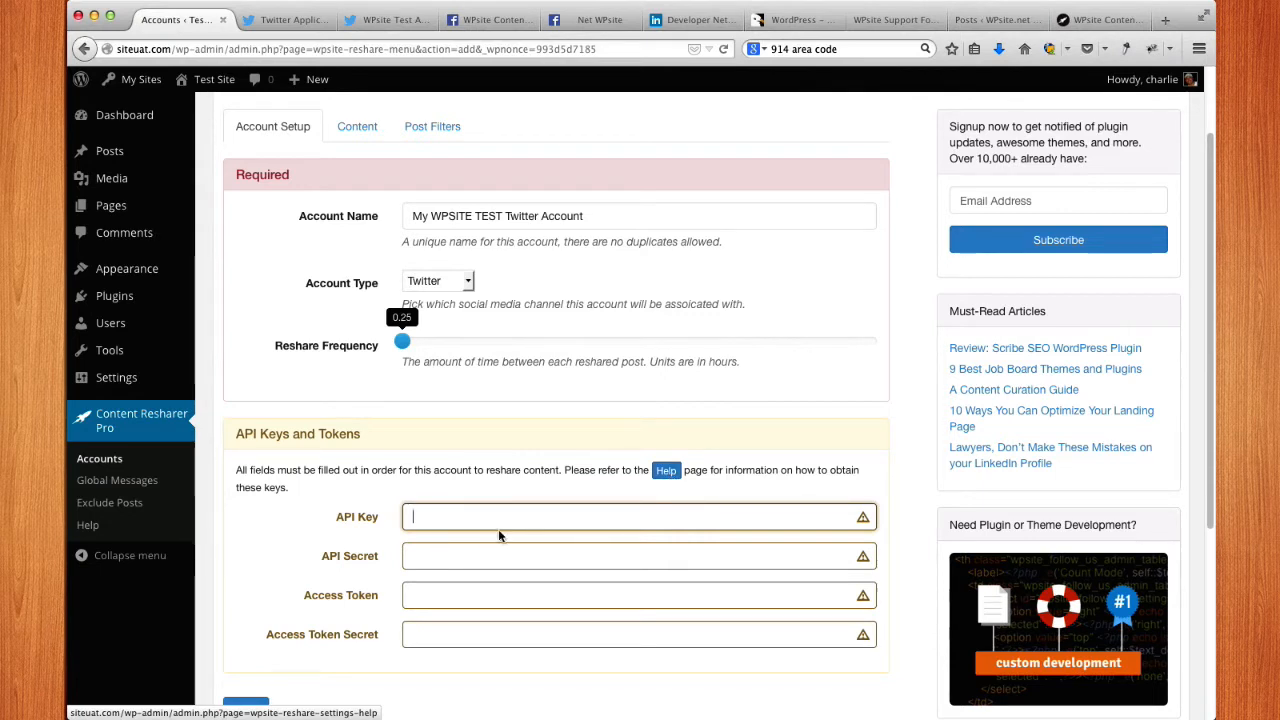
left_click(430, 556)
left_click(443, 597)
left_click(443, 629)
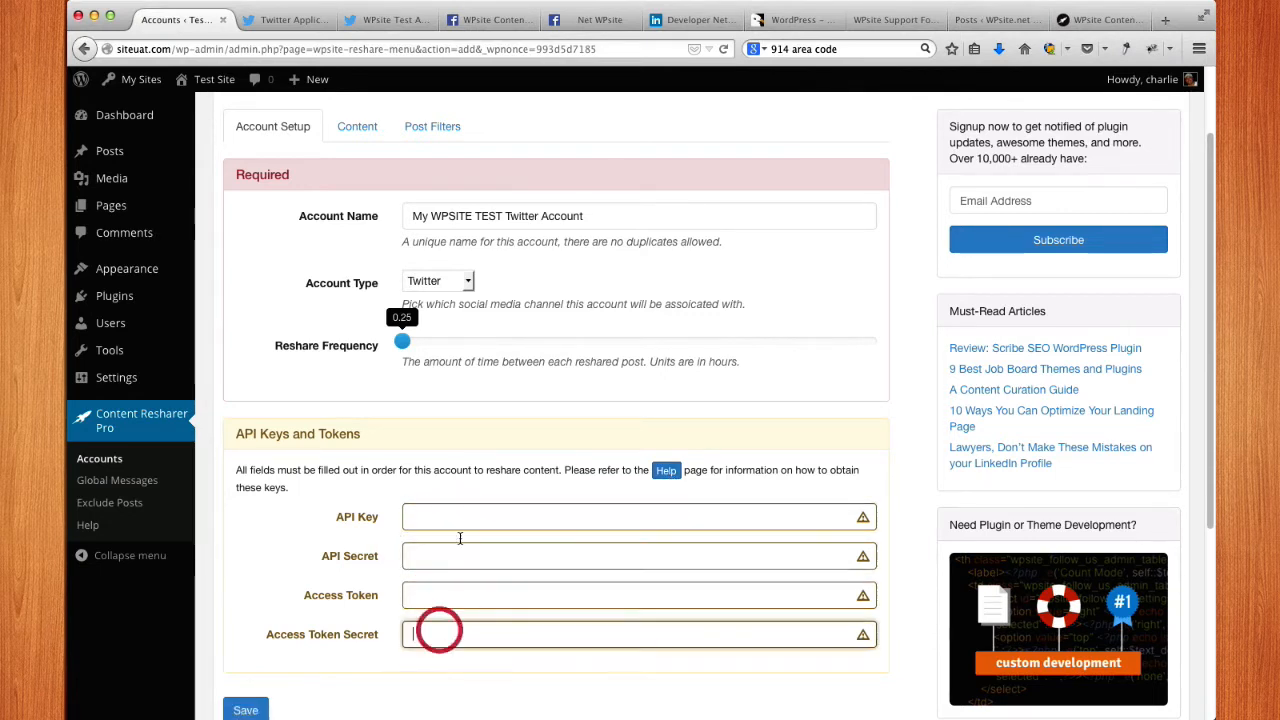
left_click(458, 517)
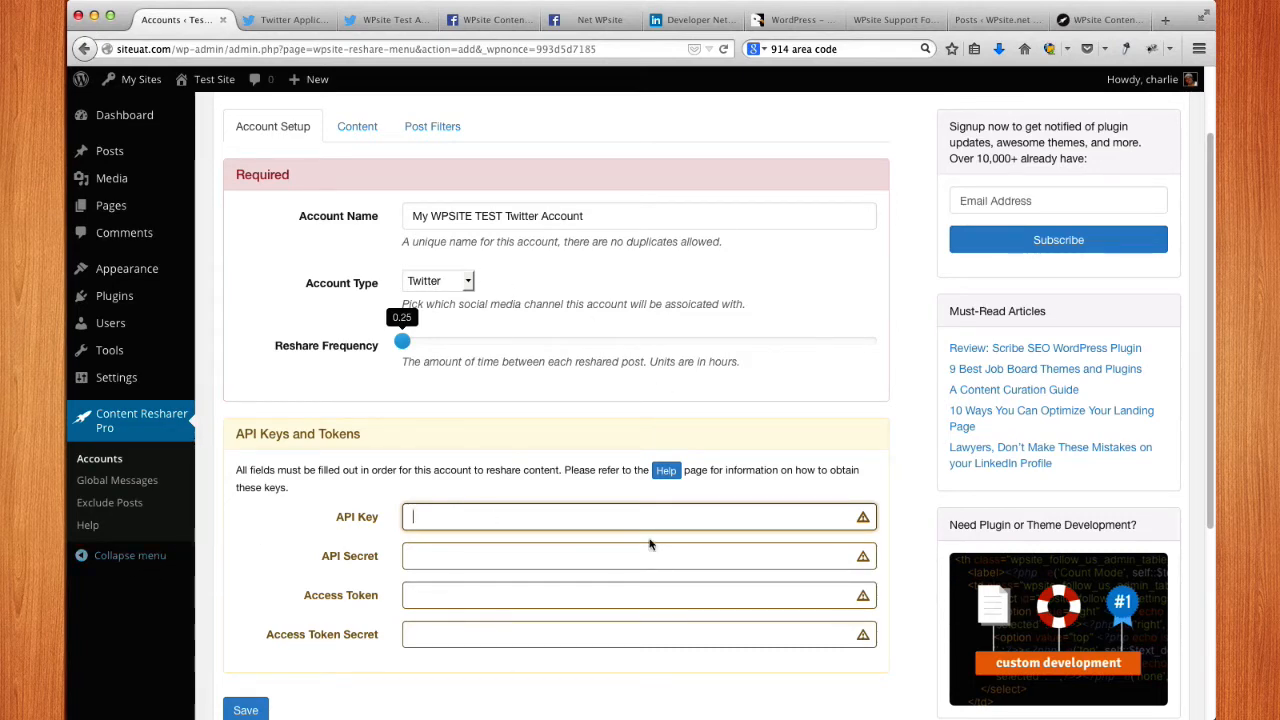
Step: Consult the plugin's Twitter help on obtaining API keys and follow its link to the Twitter developer applications page
left_click(666, 470)
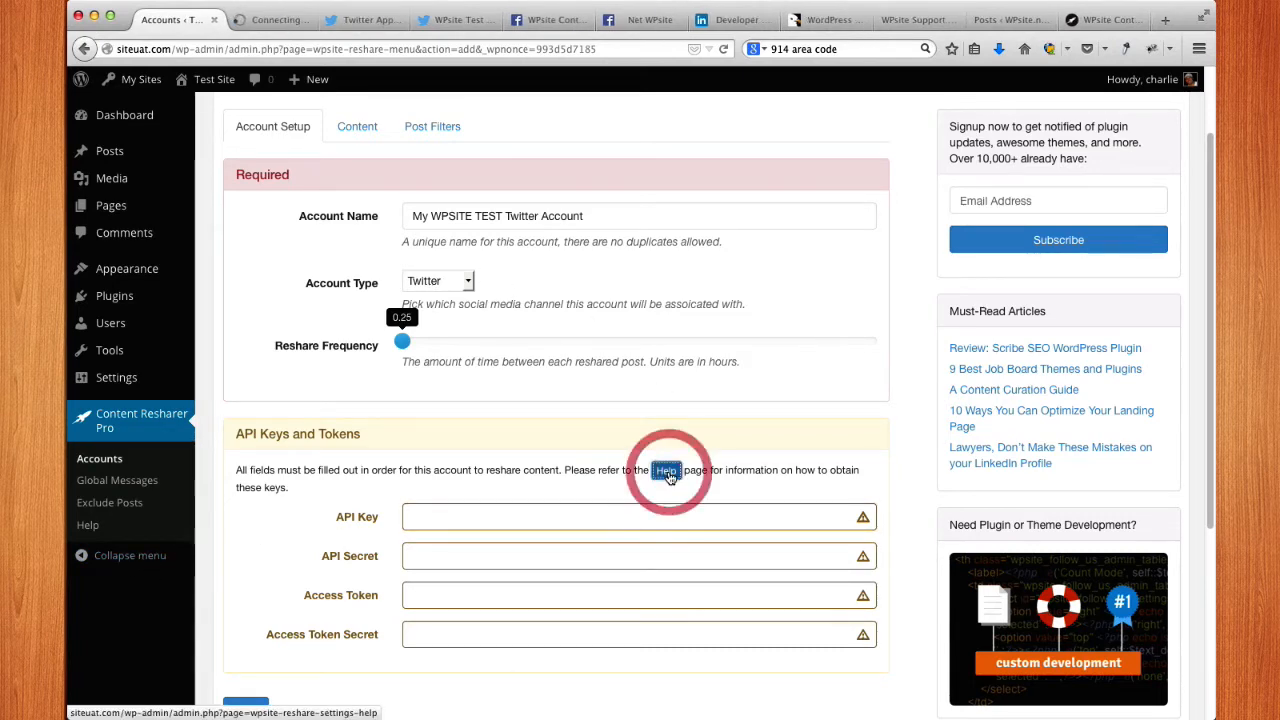
left_click(268, 19)
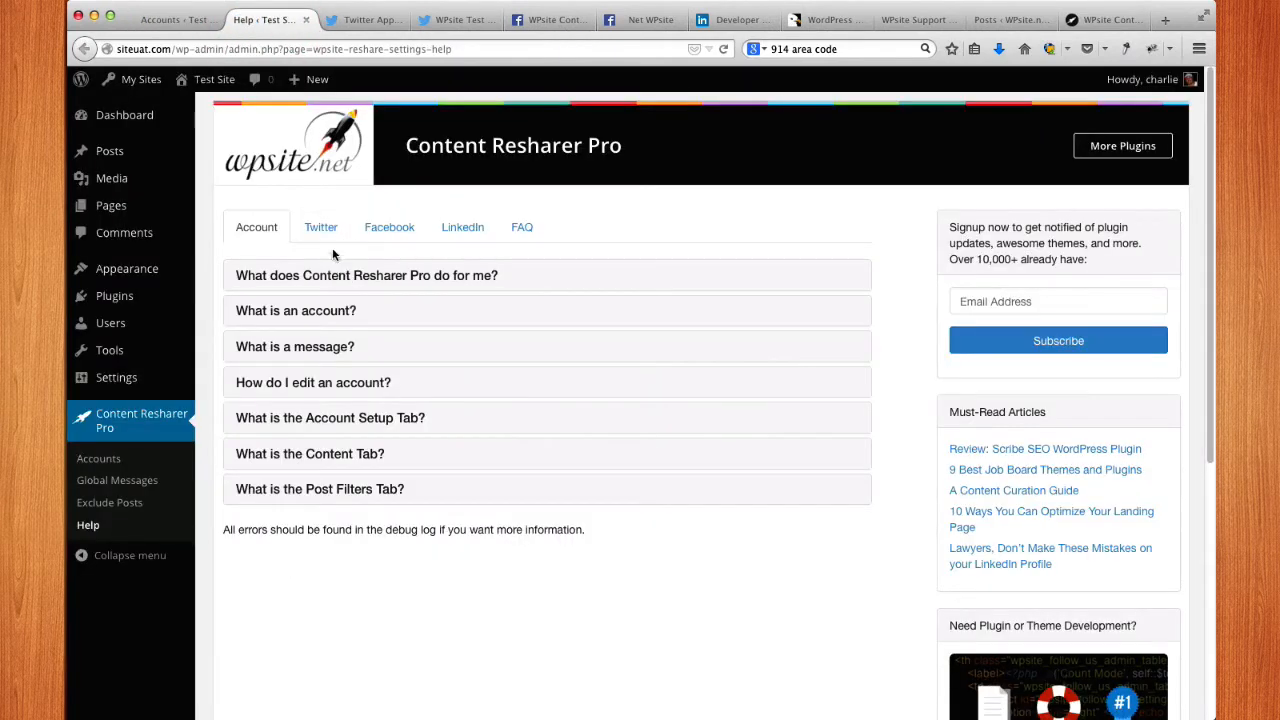
left_click(318, 228)
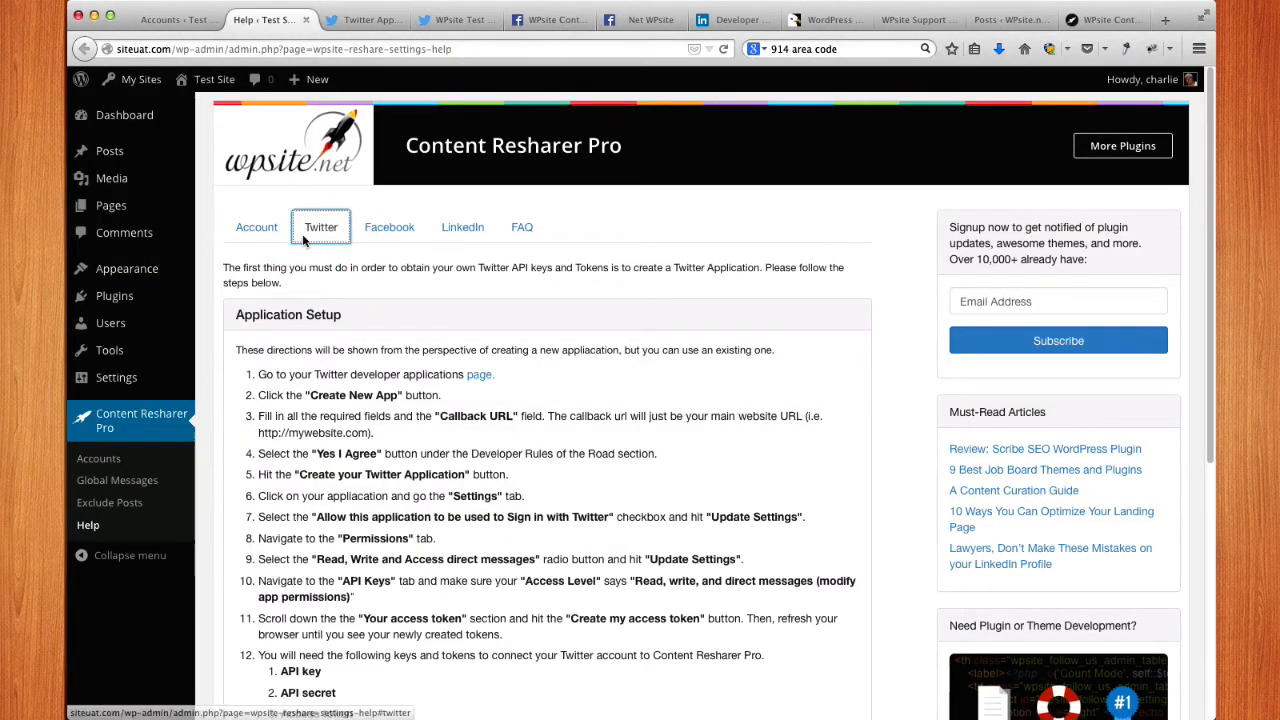
left_click(479, 375)
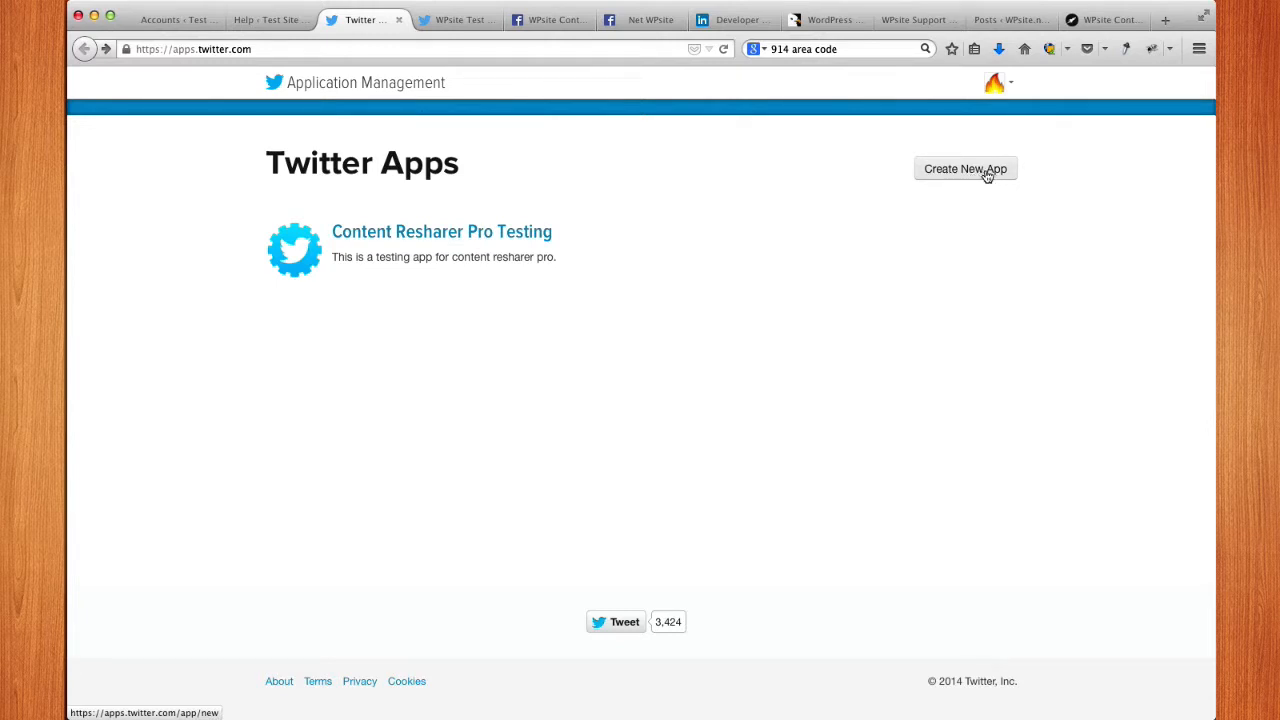
Step: Open the keys and access tokens of the Content Resharer Pro Testing app and examine its consumer and access token credentials
left_click(495, 234)
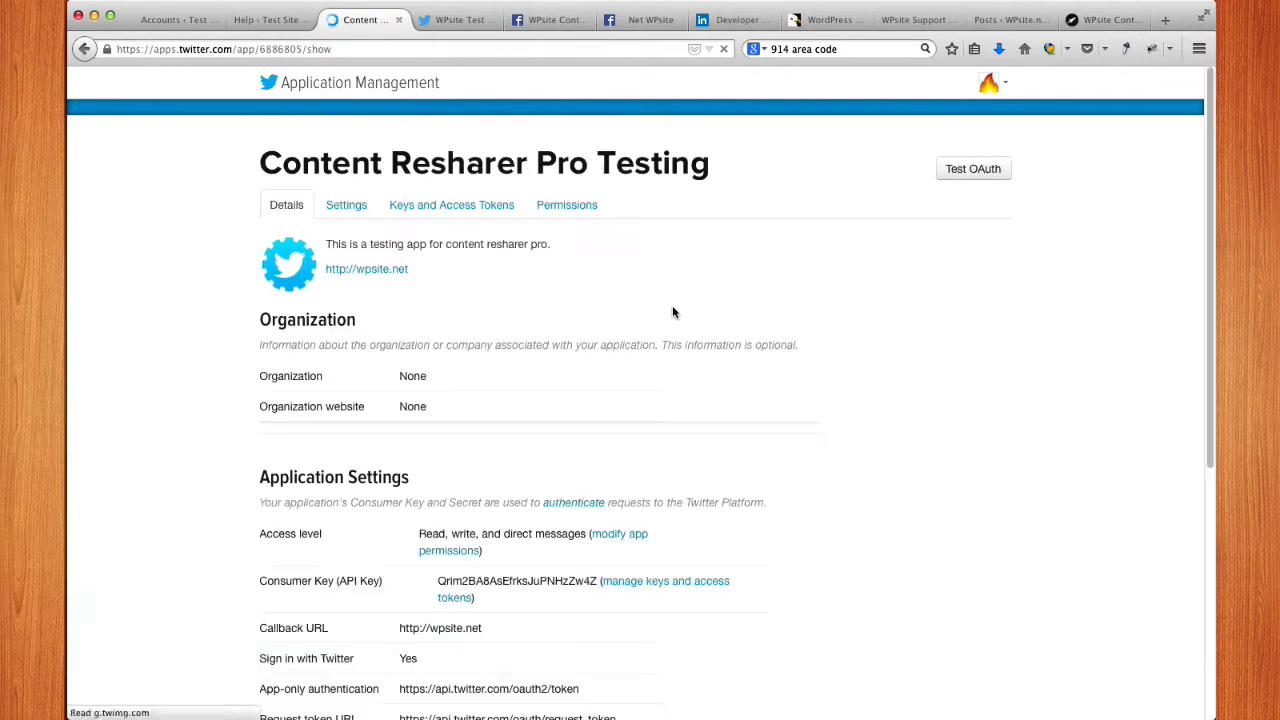
left_click(443, 215)
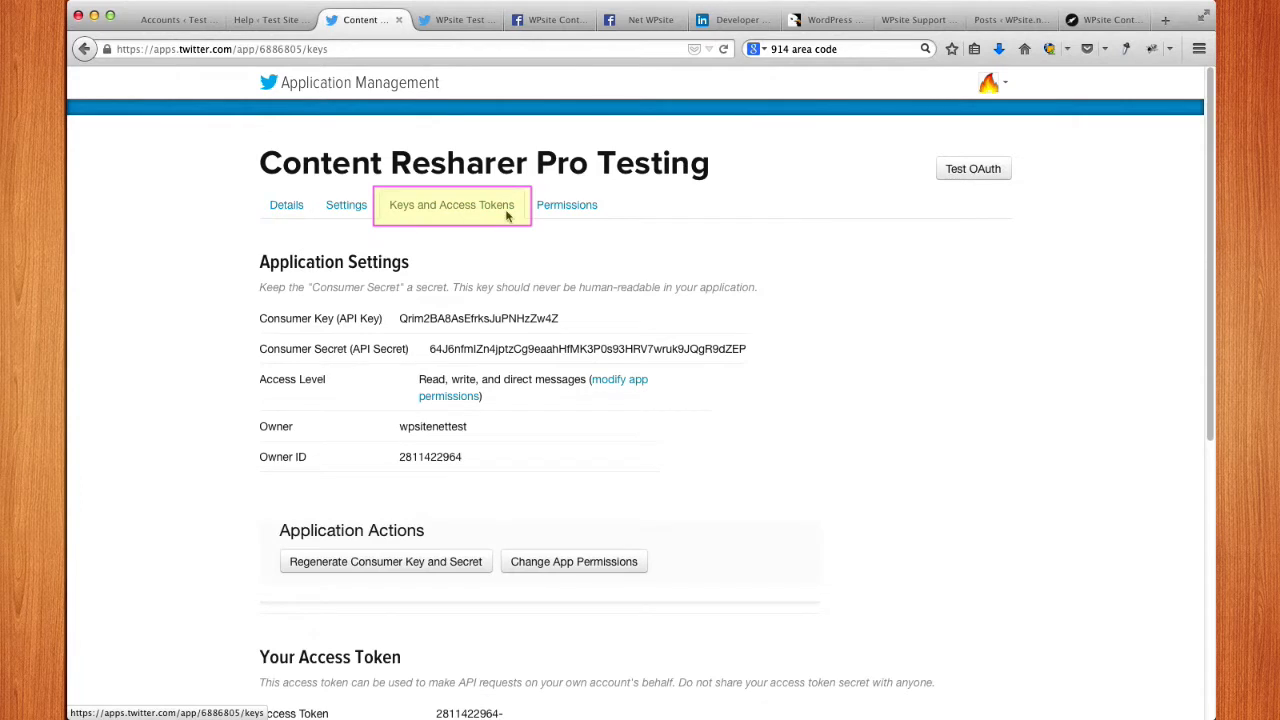
left_click_drag(259, 318, 765, 346)
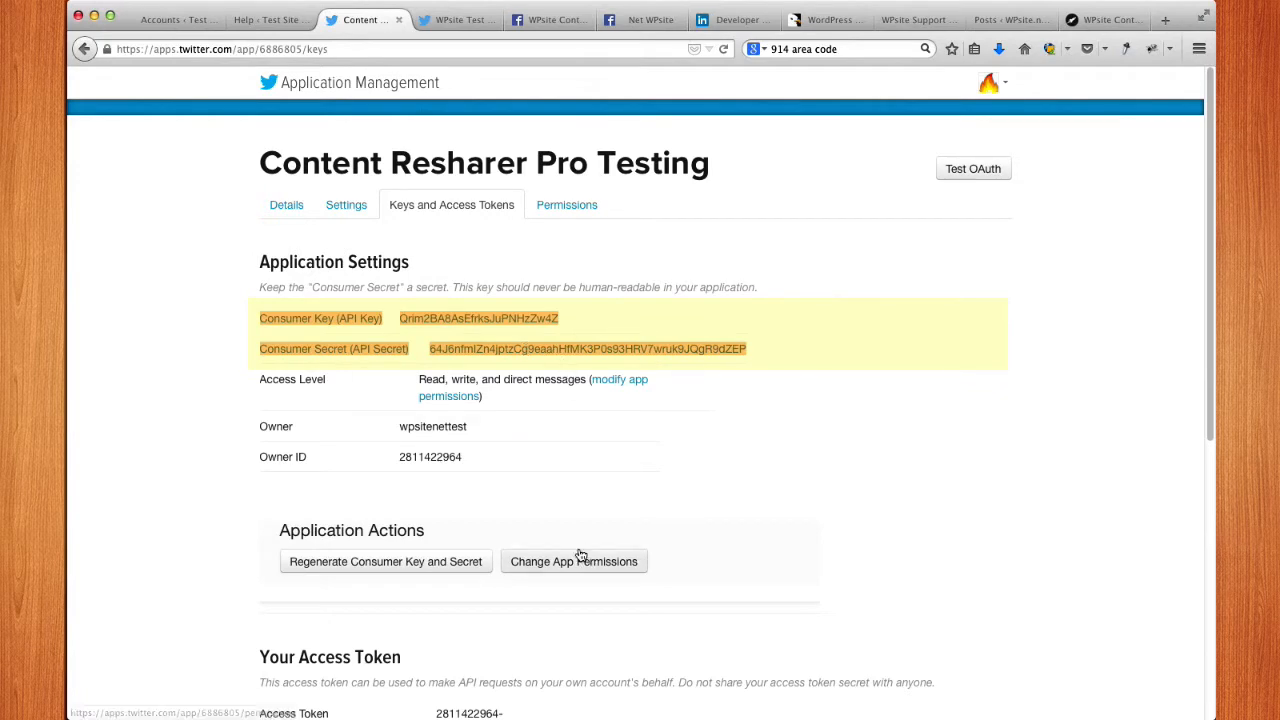
scroll(560, 520, "down", 5)
left_click_drag(259, 383, 423, 383)
left_click_drag(260, 440, 487, 468)
left_click_drag(760, 477, 323, 423)
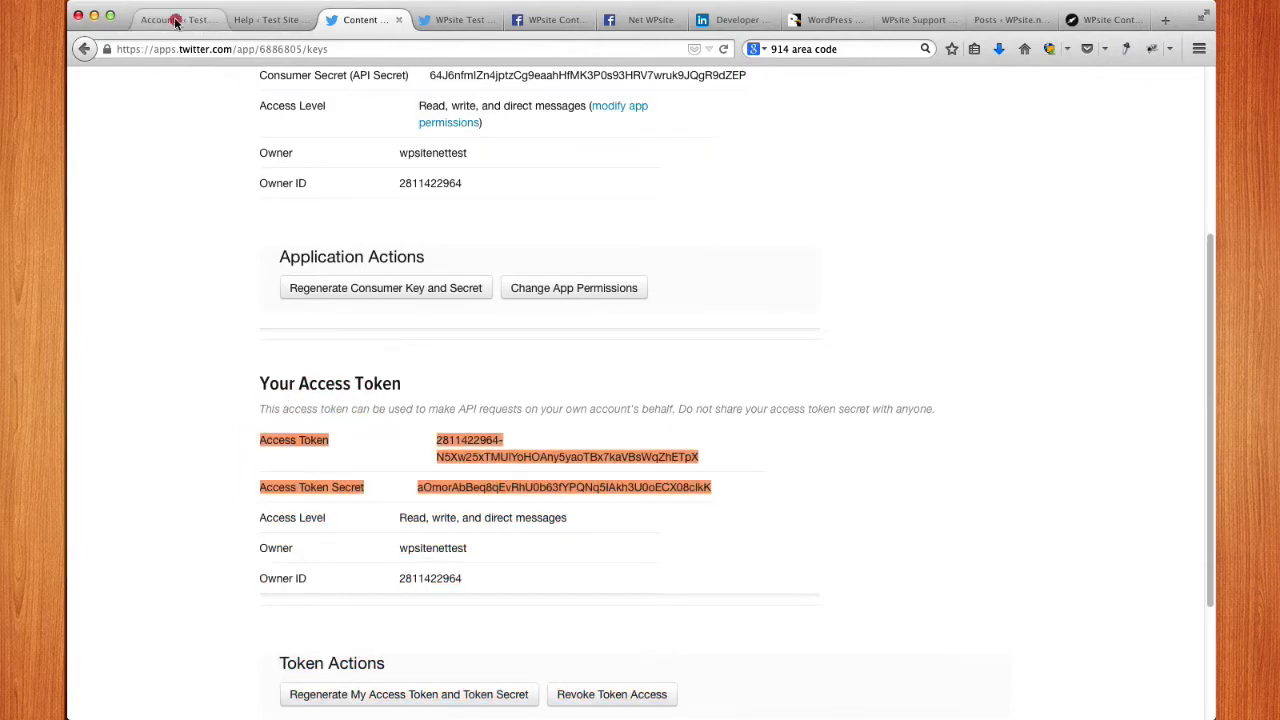
Step: Return to the new account form in WordPress and paste the Twitter app's API key into the API Key field
left_click(176, 19)
left_click(445, 516)
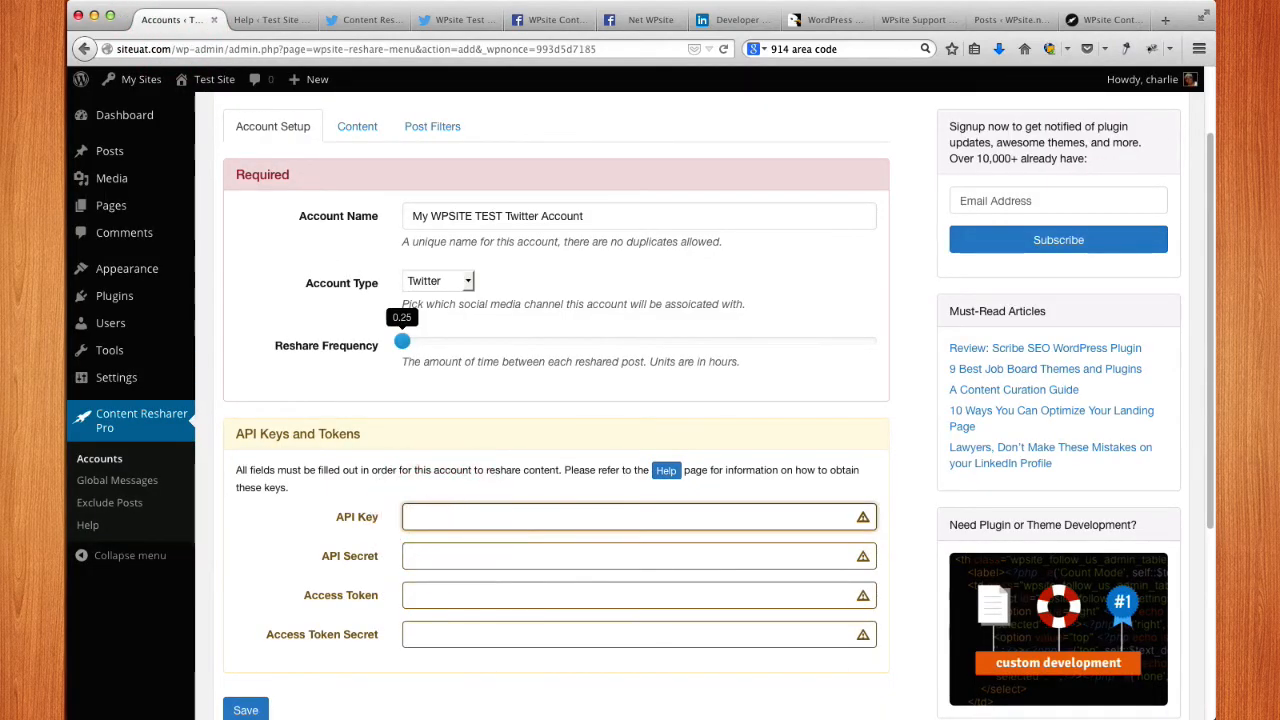
key("super+Tab")
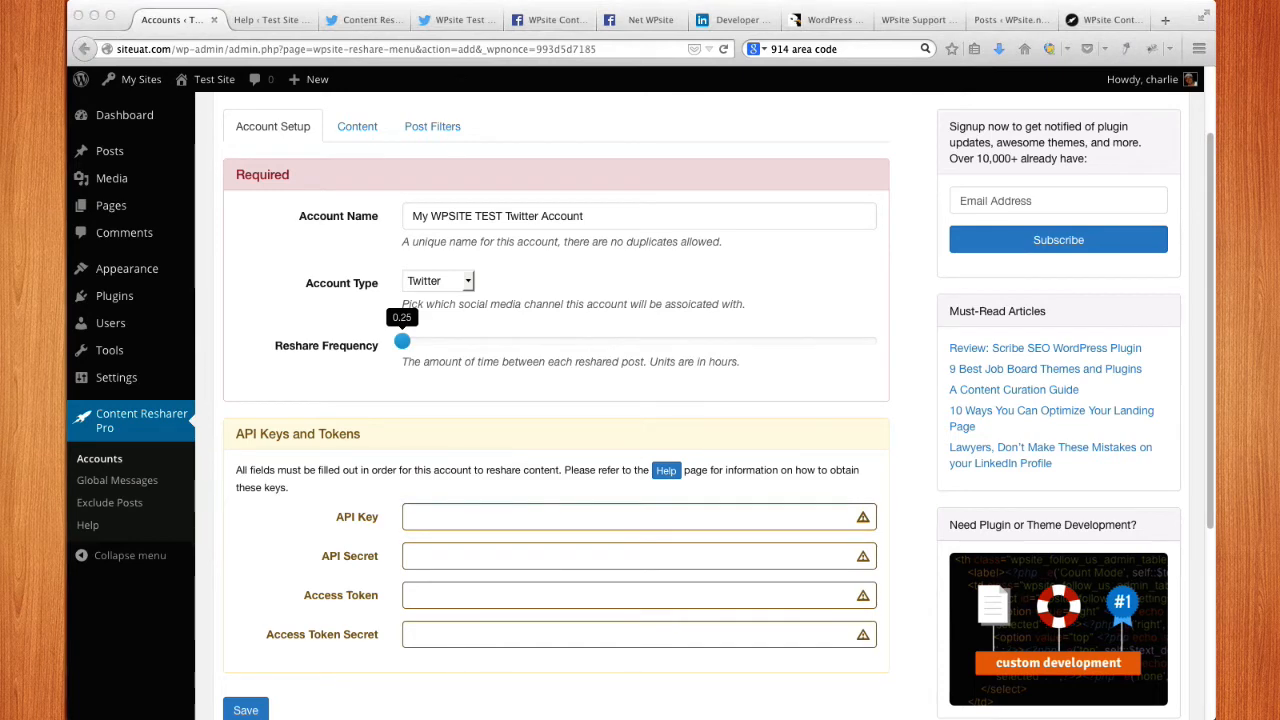
left_click(503, 528)
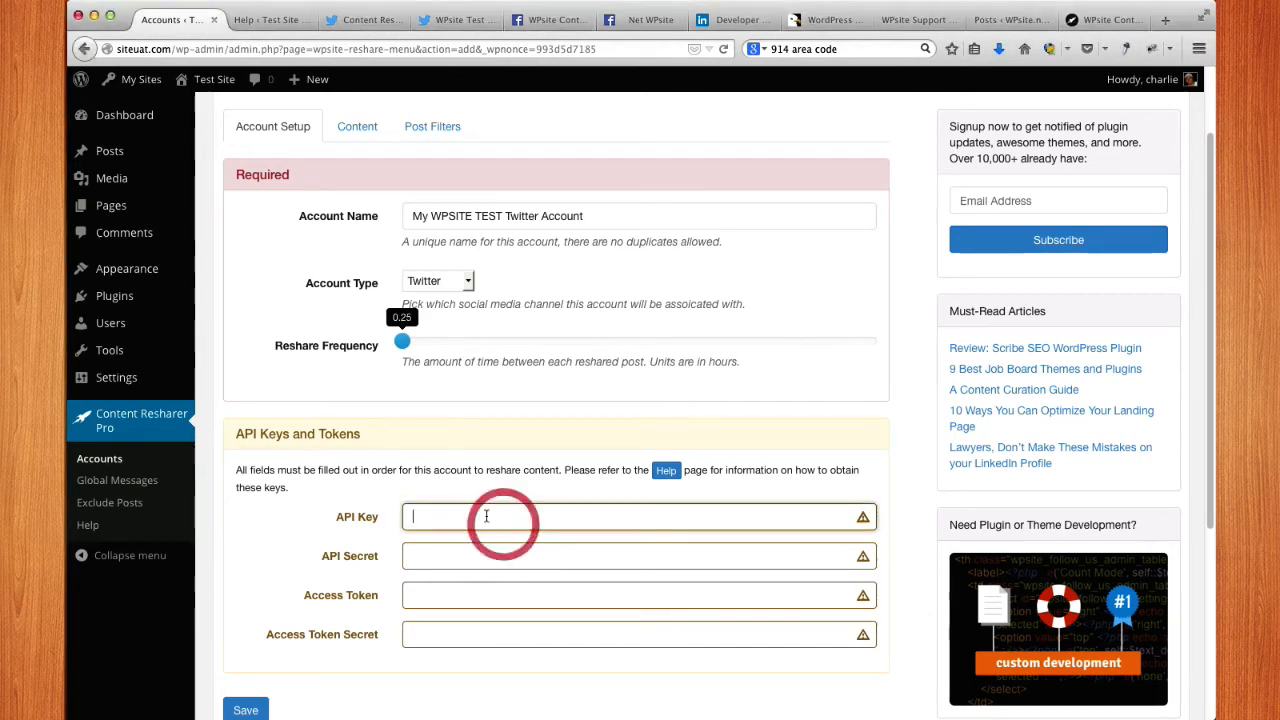
key("super+v")
Step: Paste the Twitter app's API secret and access token into their fields on the account form
key("super+Tab")
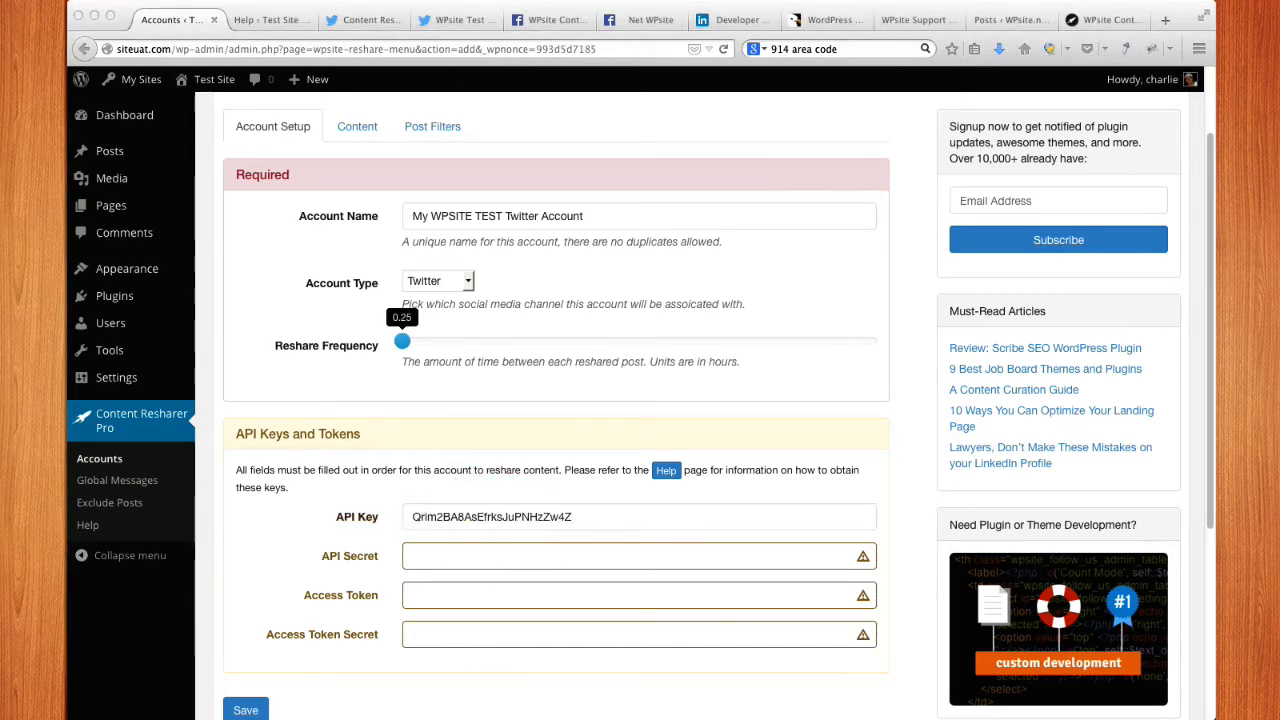
left_click(421, 557)
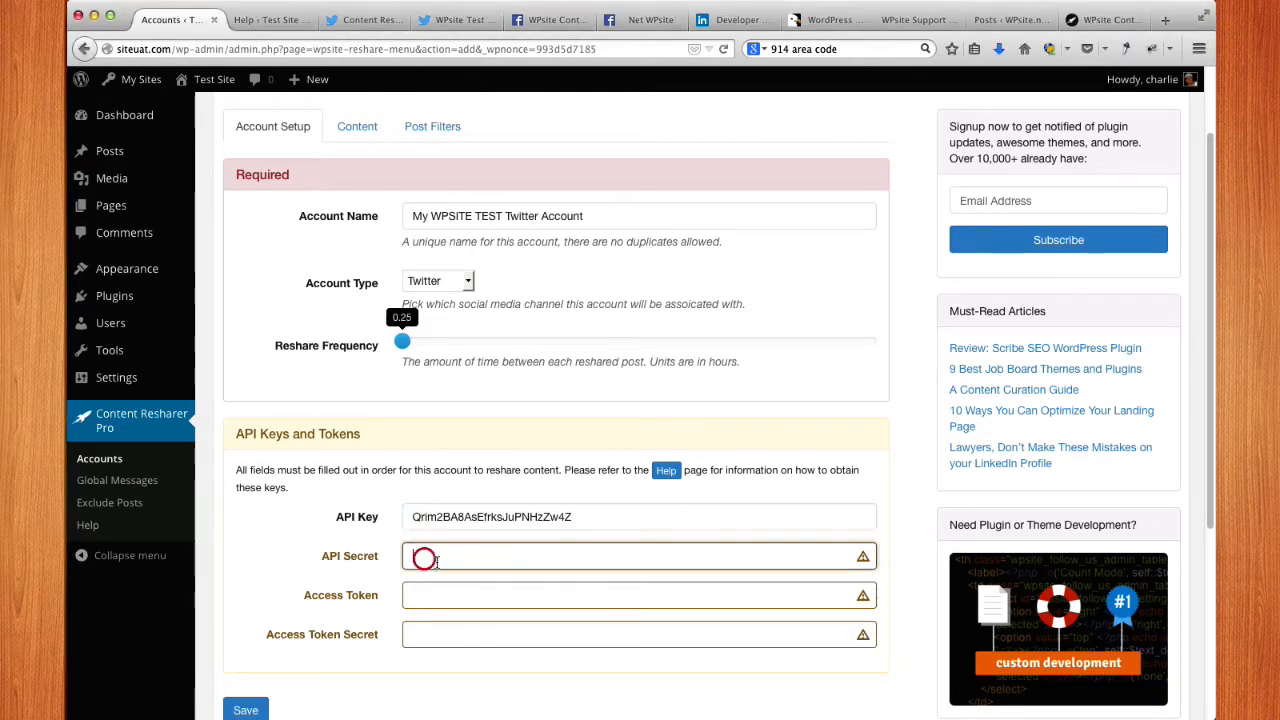
key("super+v")
key("super+Tab")
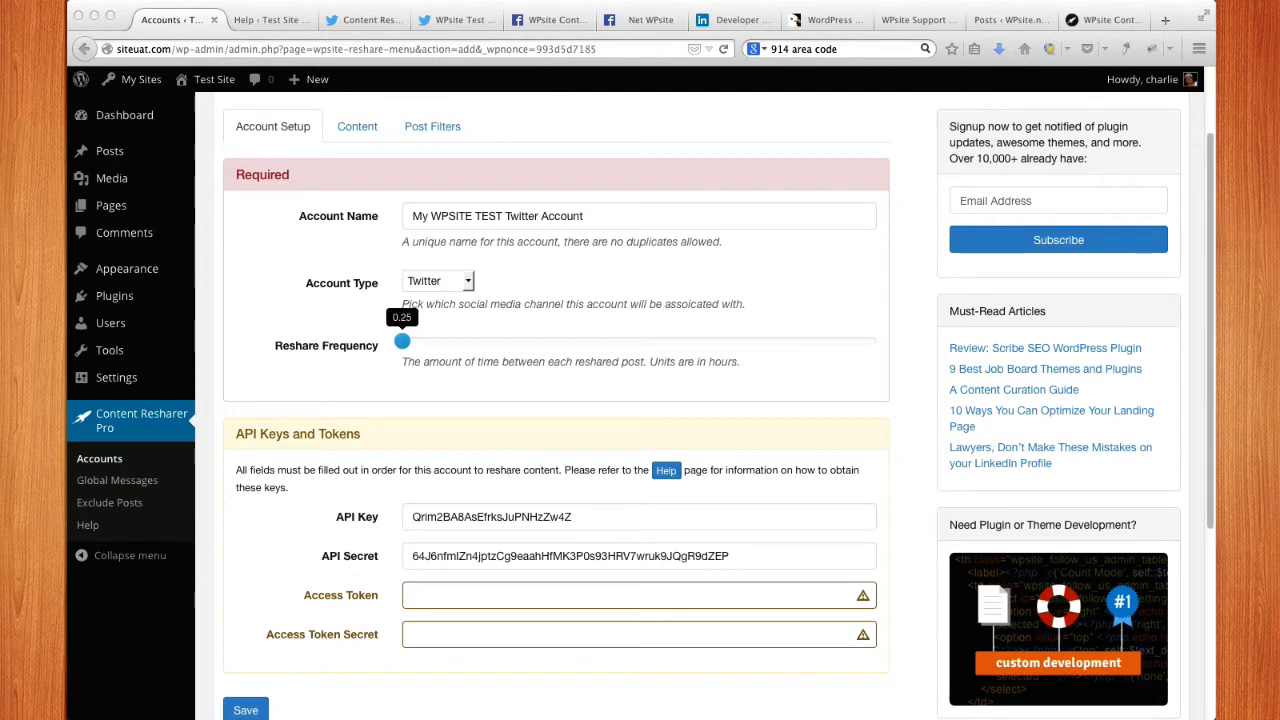
left_click(449, 595)
key("super+v")
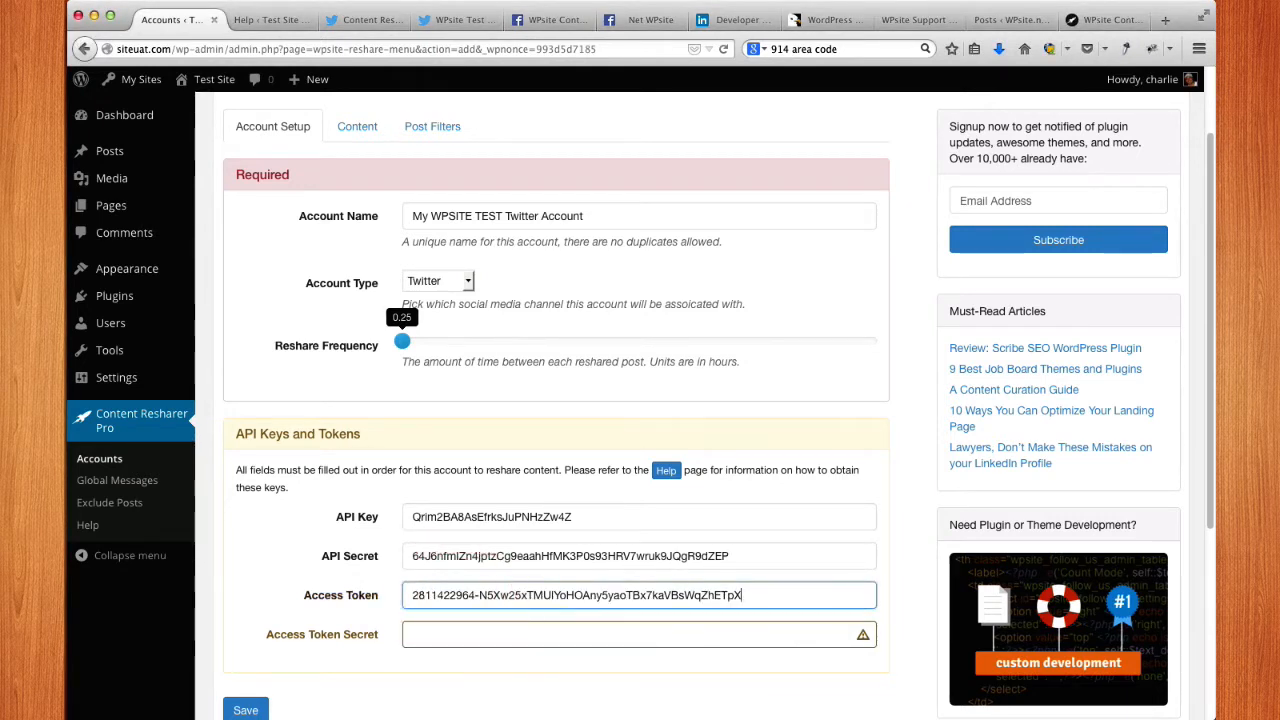
Step: Paste the Twitter app's access token secret into the Access Token Secret field
key("super+Tab")
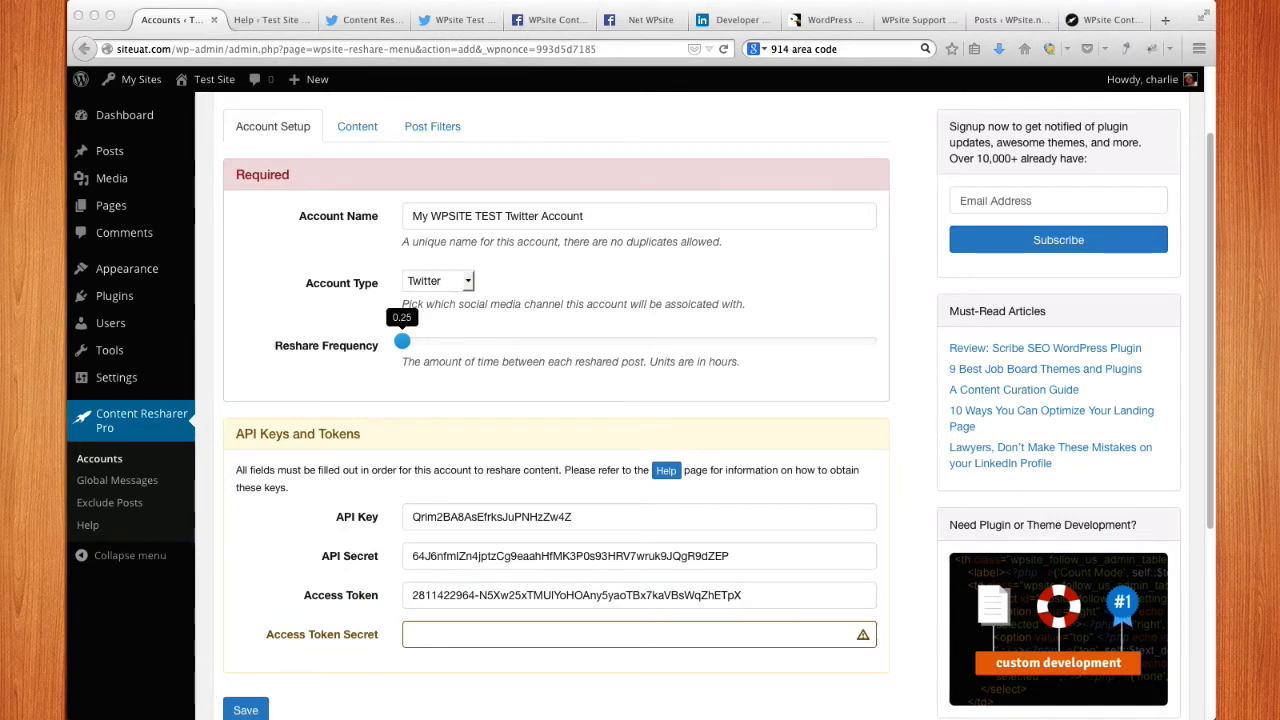
left_click(427, 648)
key("super+v")
scroll(150, 692, "down", 1)
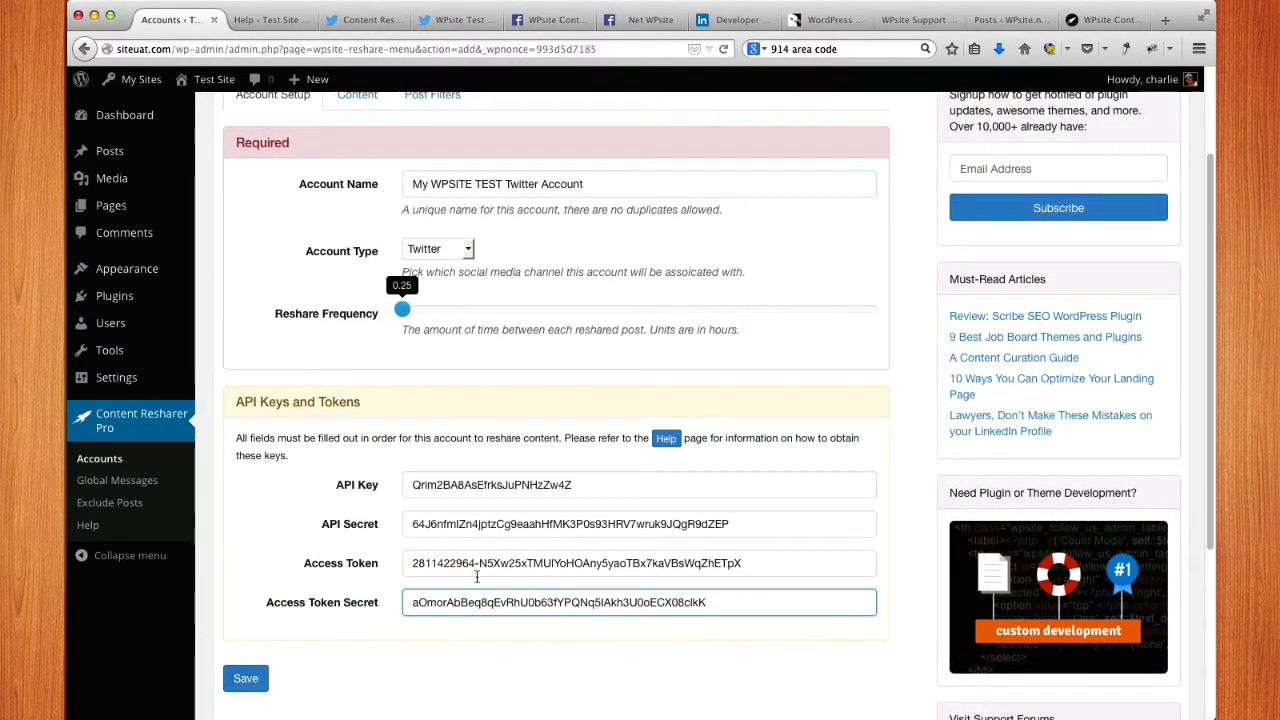
scroll(465, 591, "up", 1)
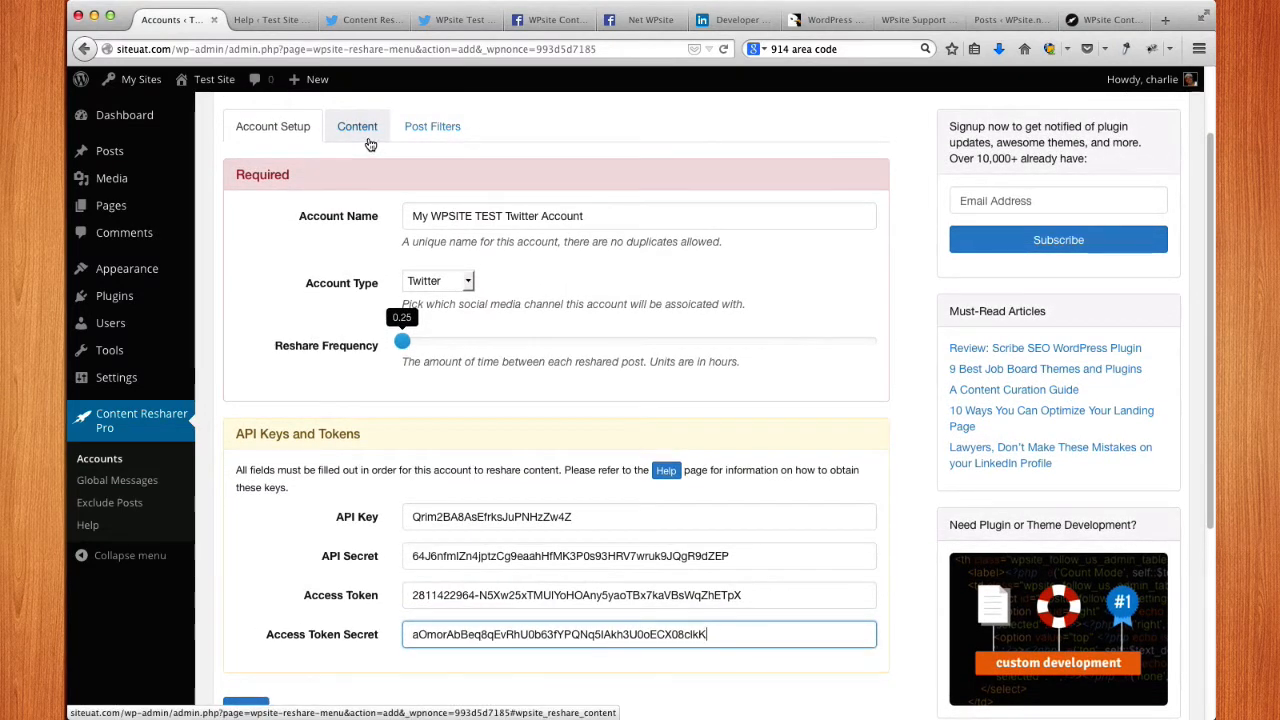
Step: Open the account's content settings, try Excerpt as the content type, and restore it to Title
left_click(367, 142)
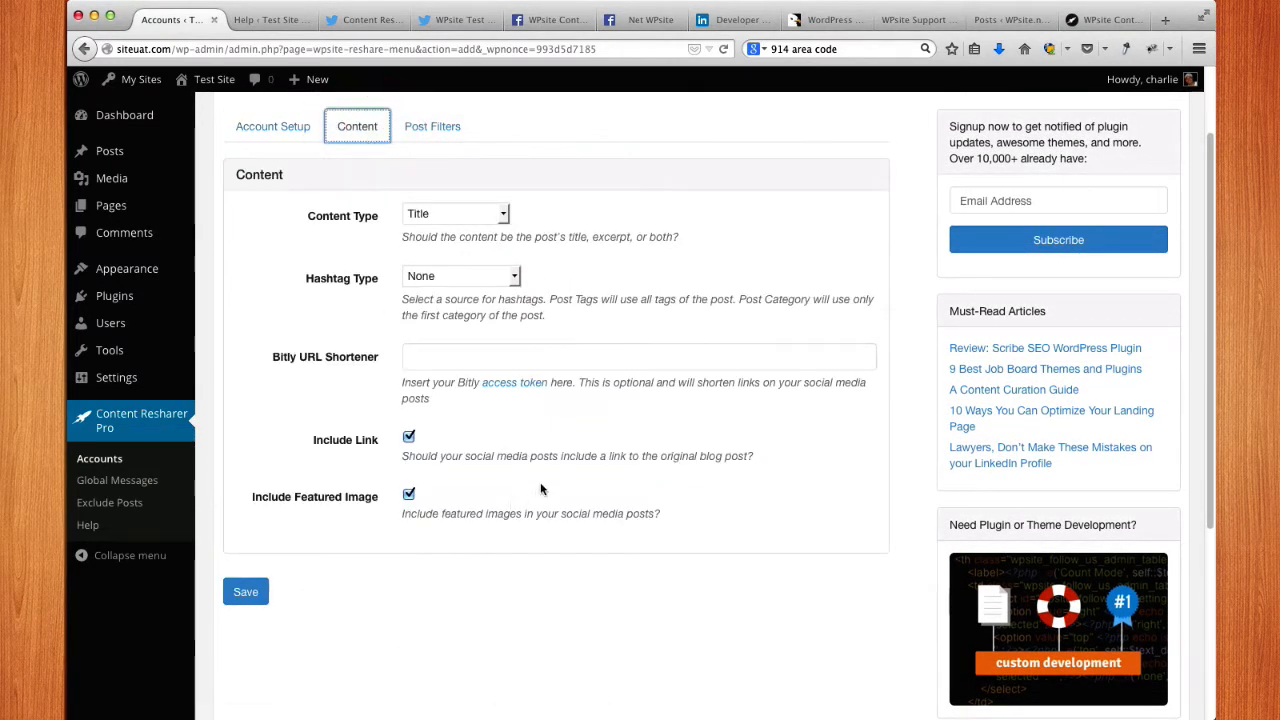
scroll(370, 150, "up", 2)
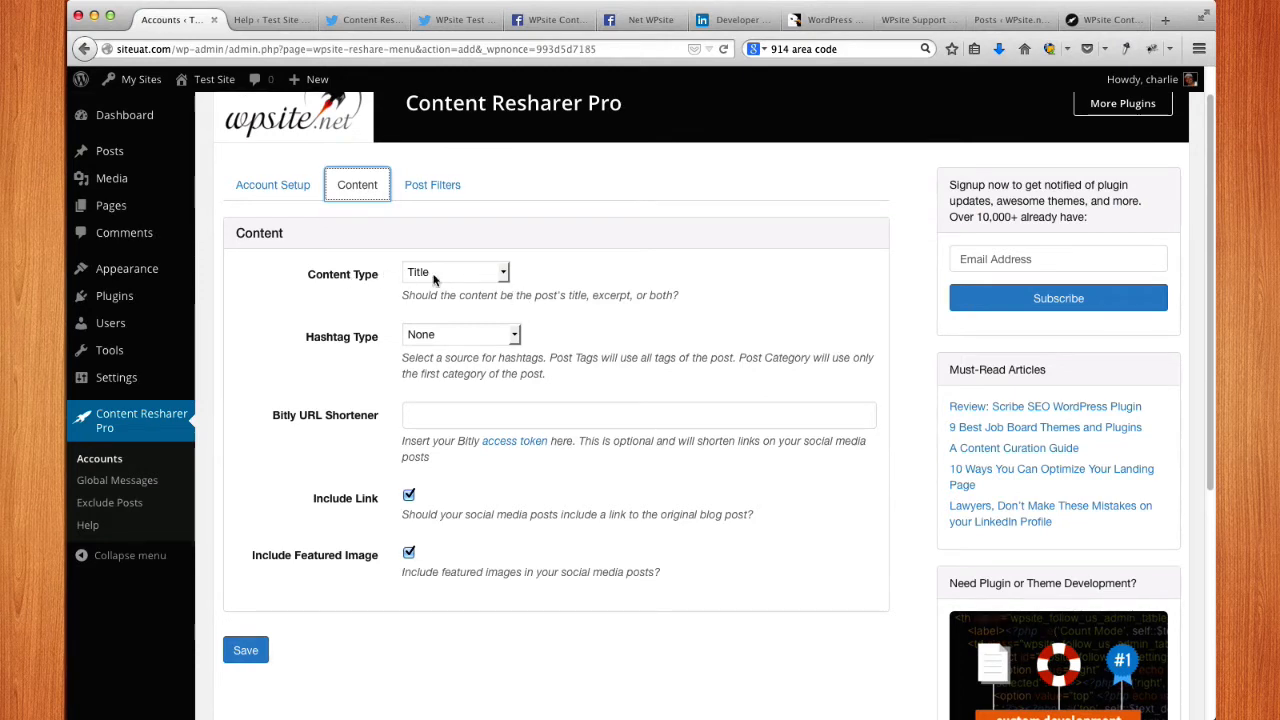
left_click(504, 279)
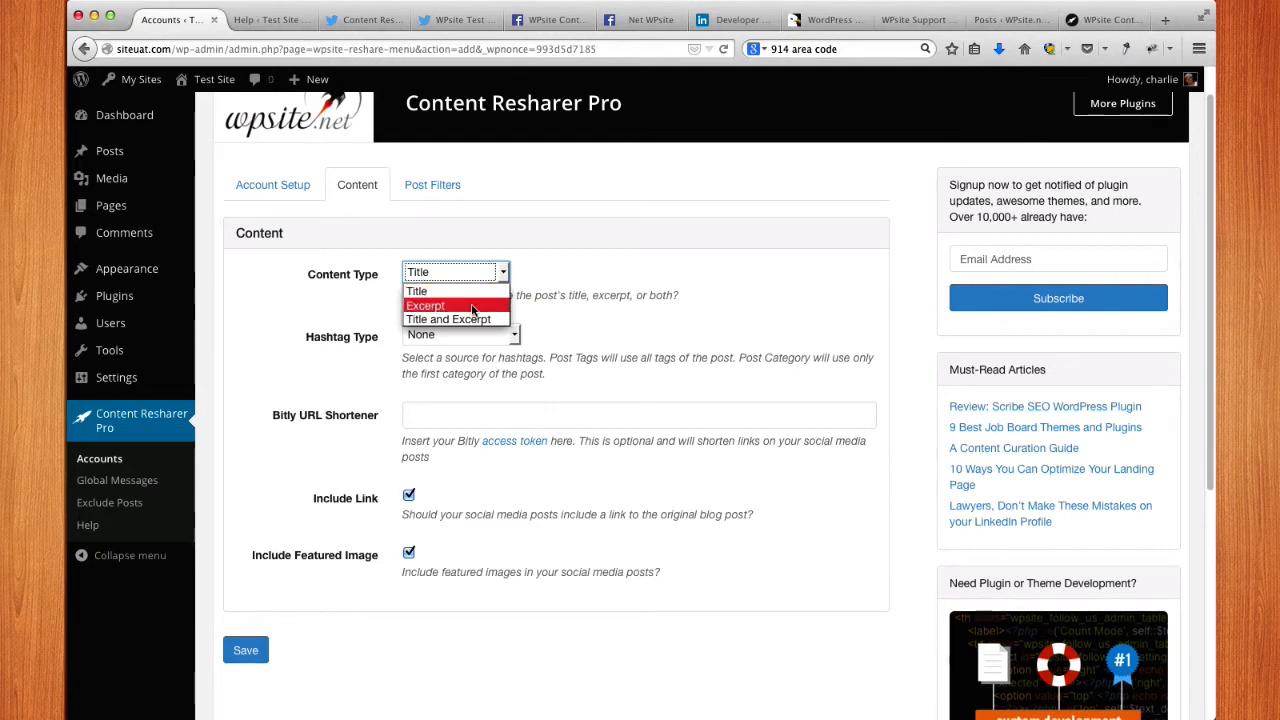
left_click(473, 307)
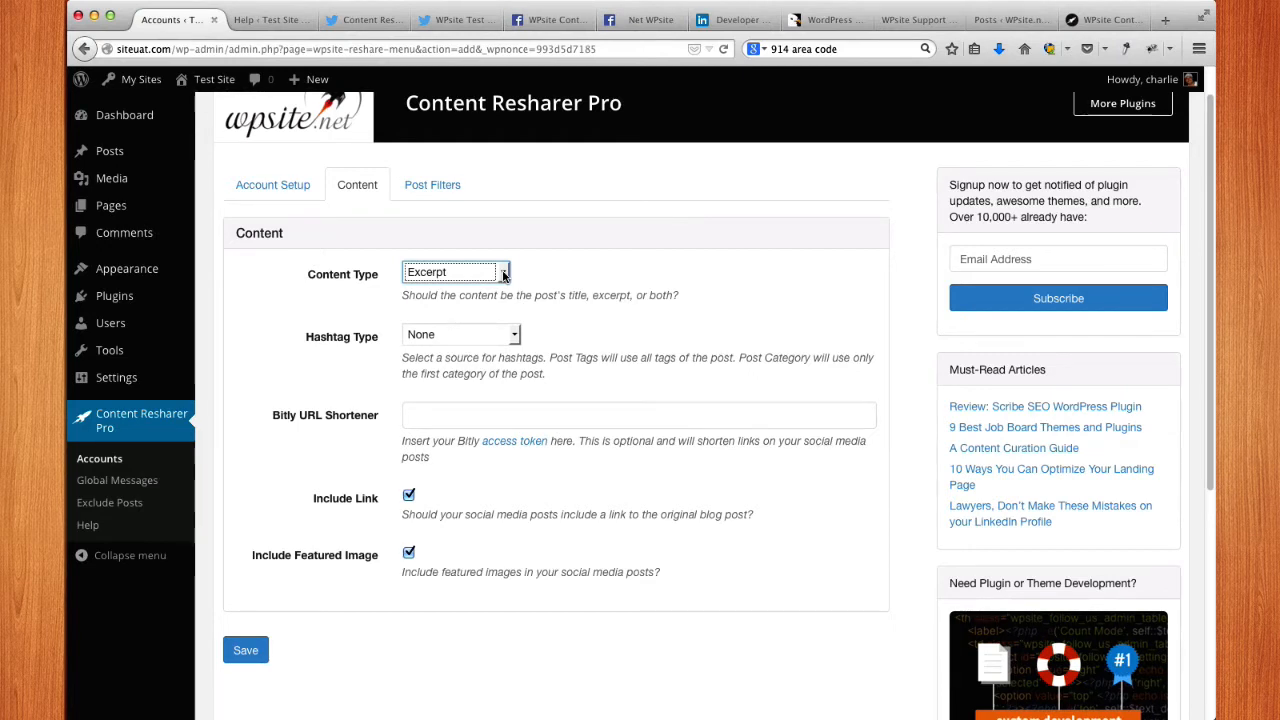
left_click(504, 274)
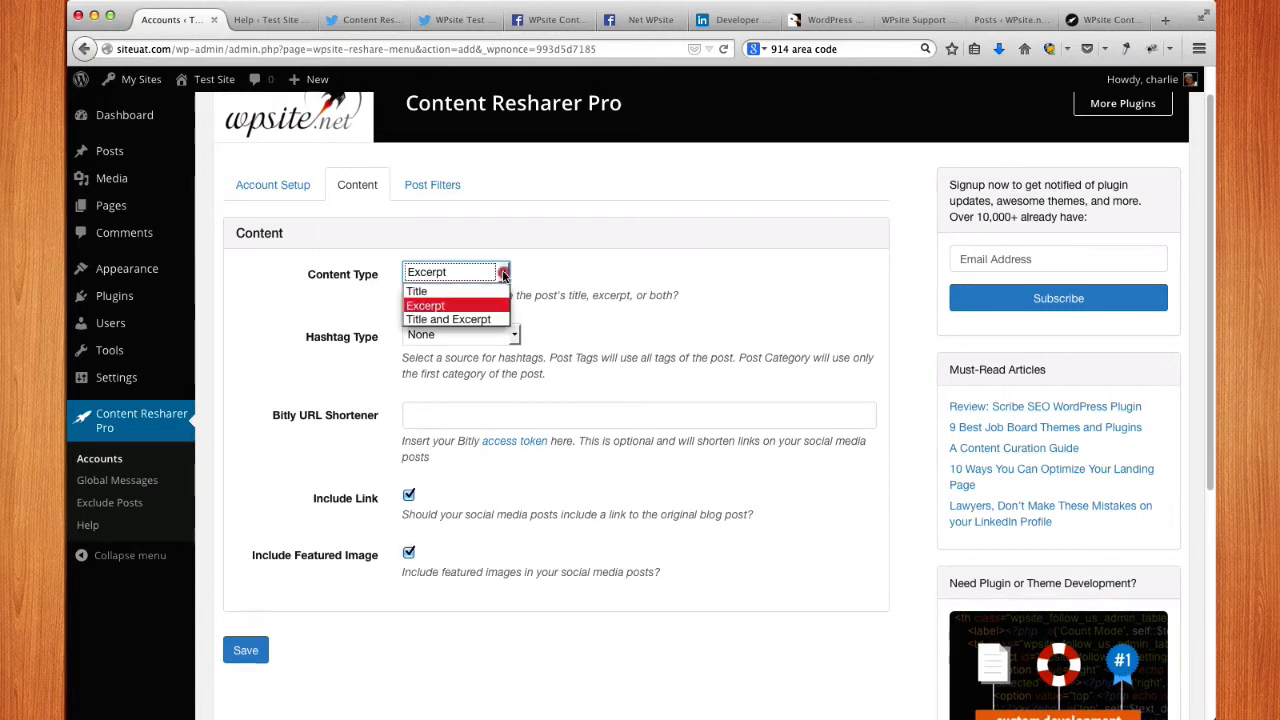
left_click(465, 289)
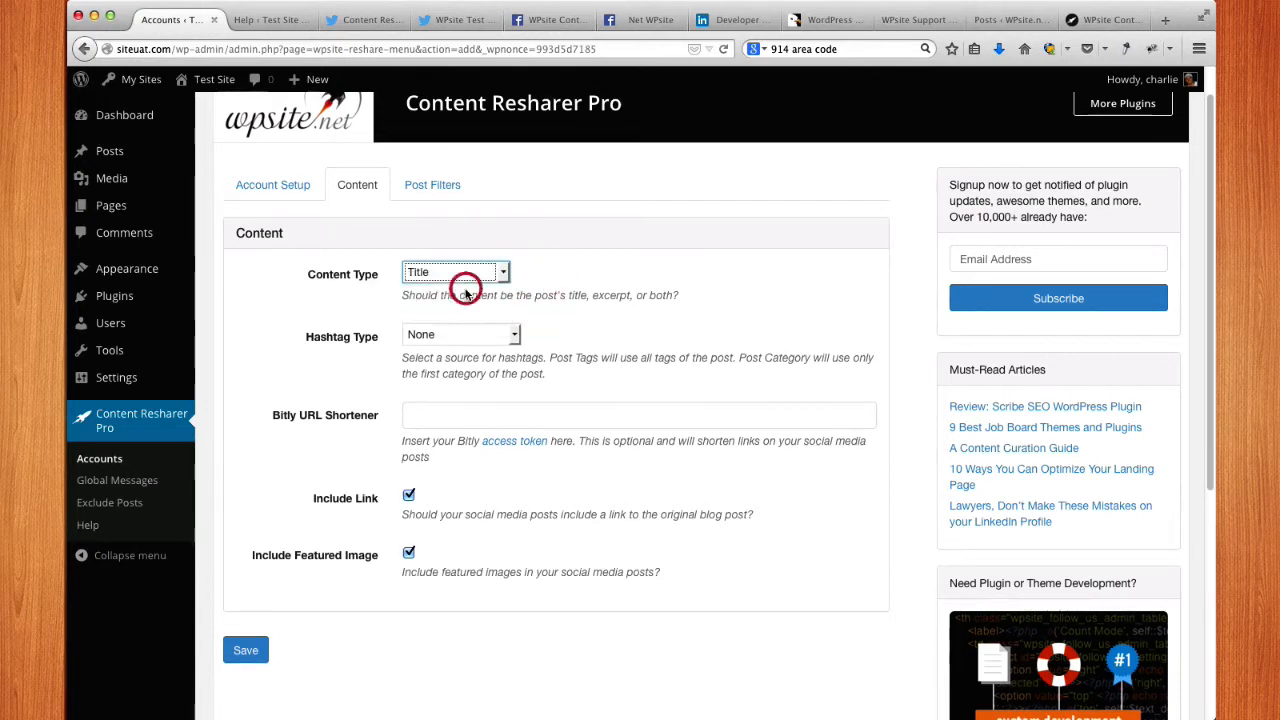
left_click(652, 322)
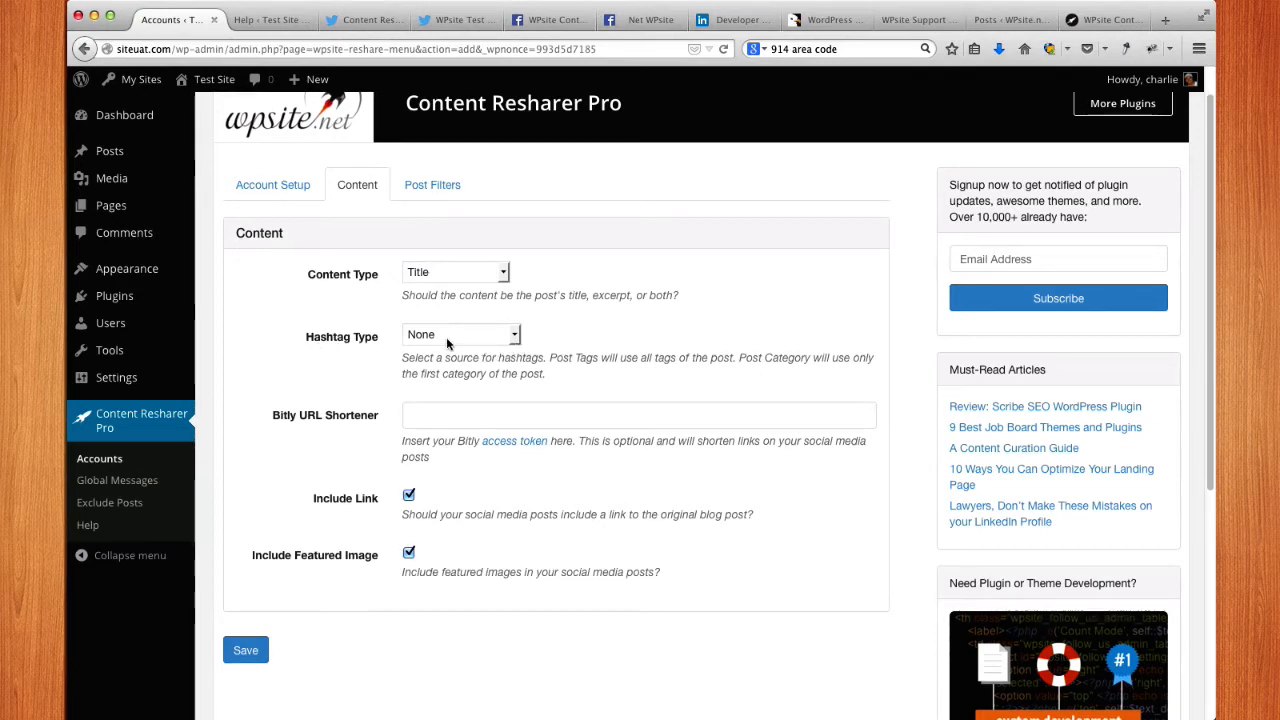
Step: Try Post Tags and Post Category as the hashtag type for the reshared posts
left_click(513, 335)
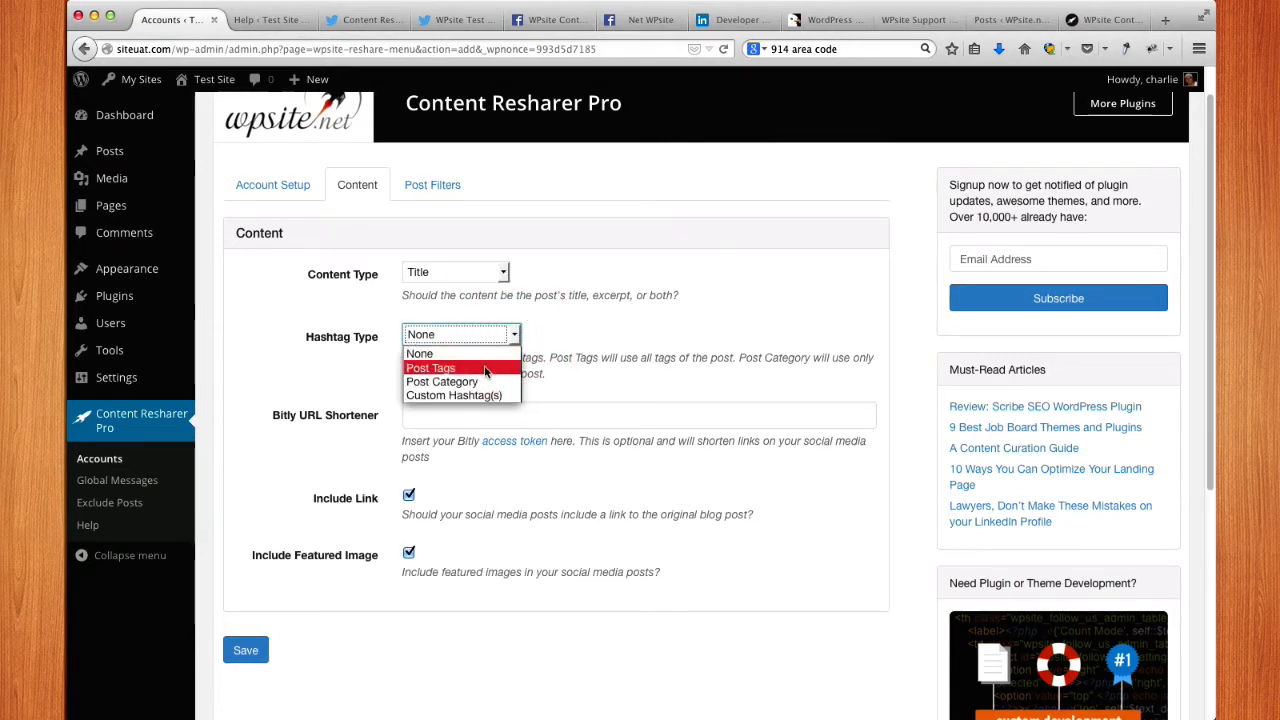
left_click(485, 369)
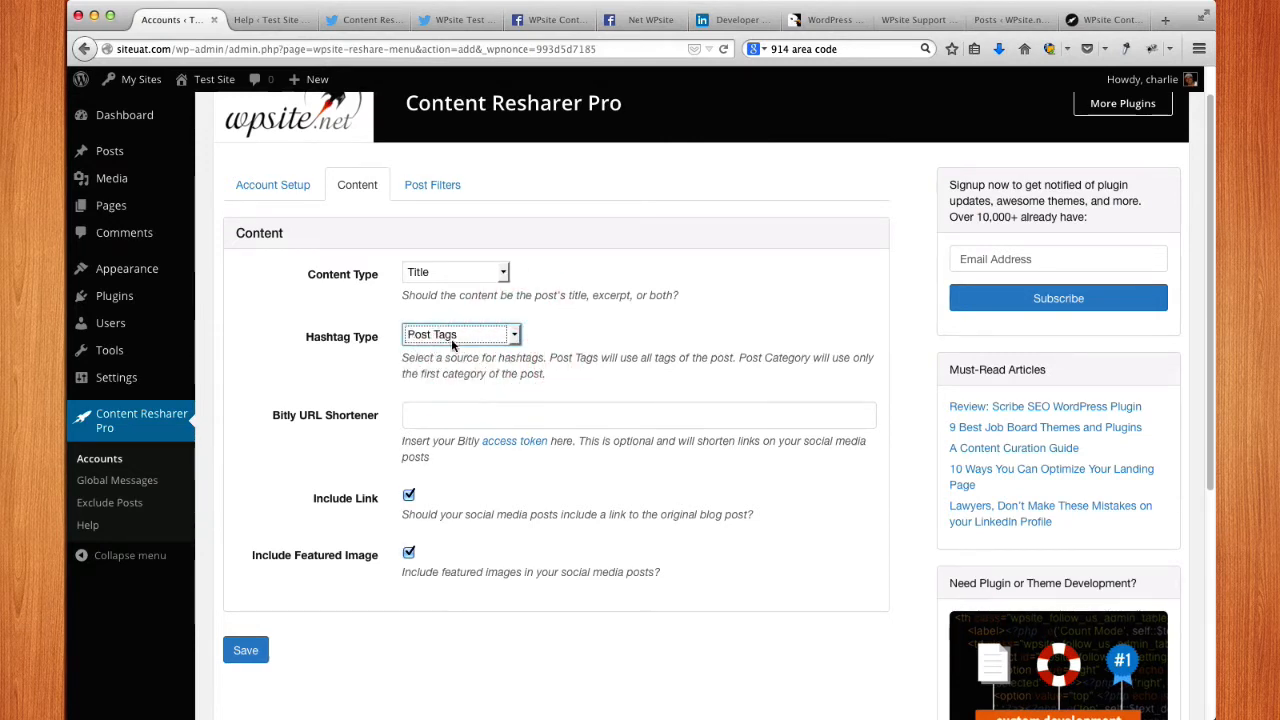
left_click(500, 340)
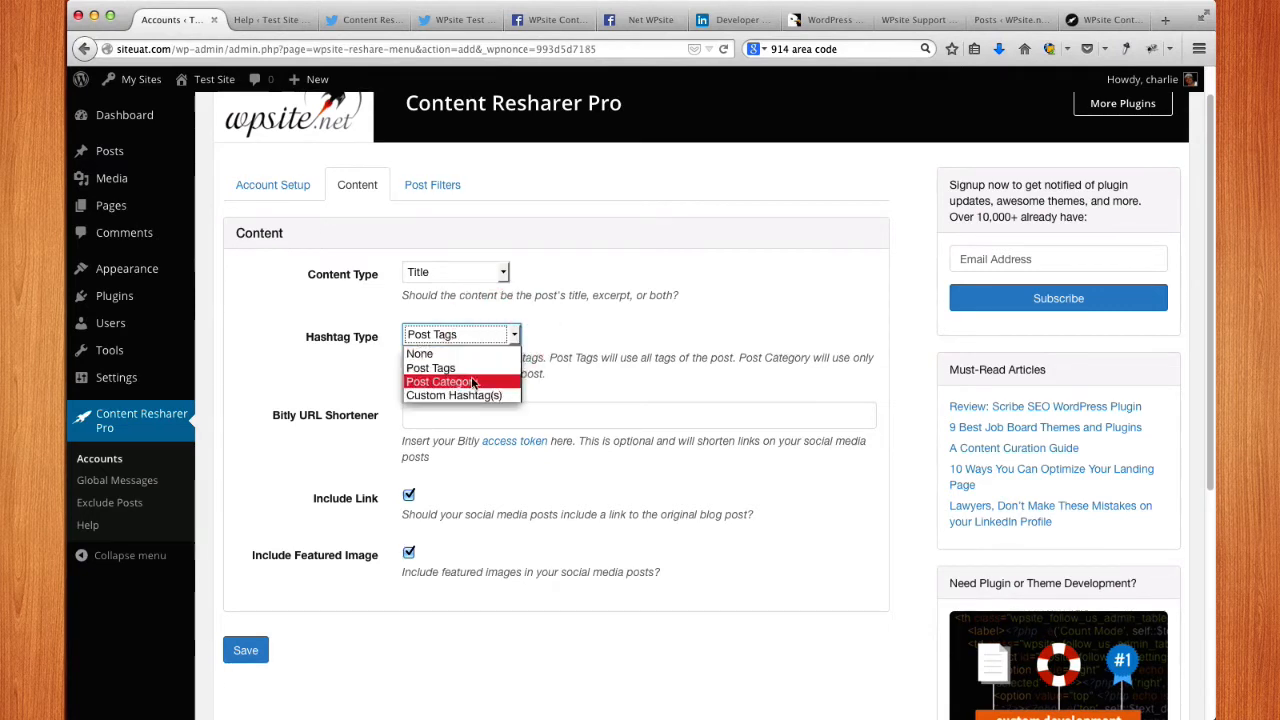
left_click(473, 382)
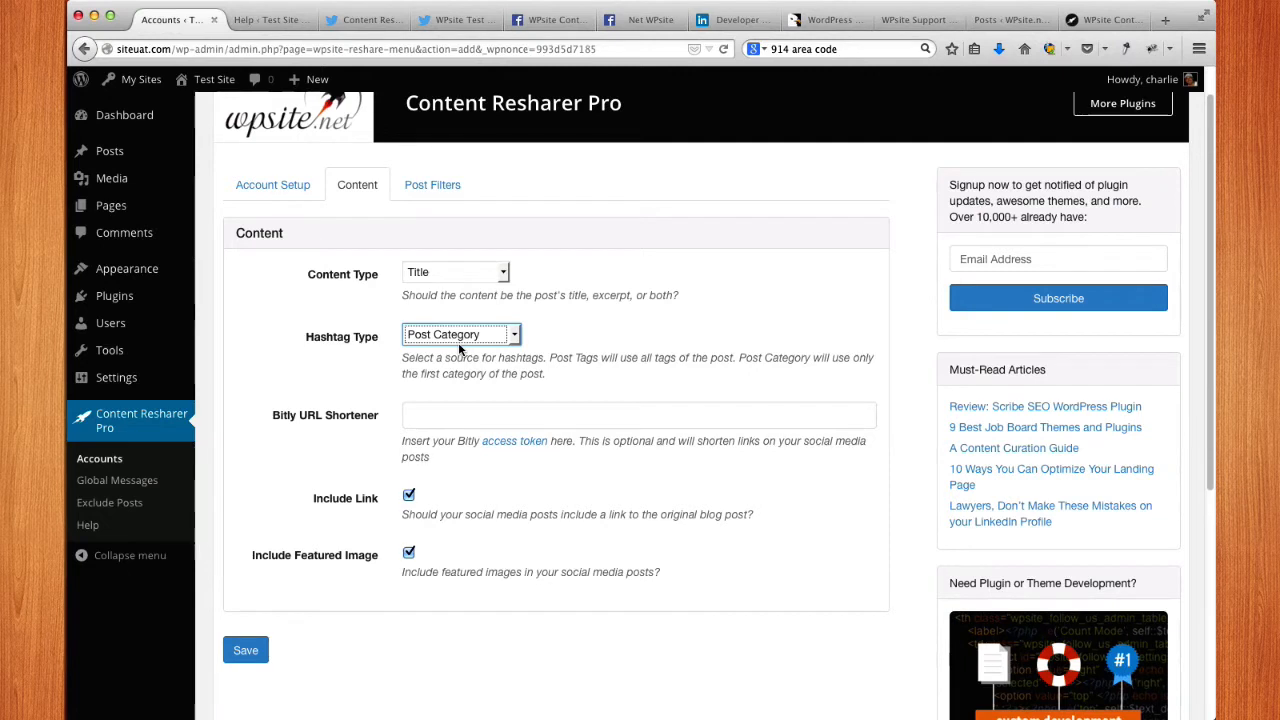
Step: Switch the hashtag type to Custom Hashtag(s) and enter content,awesome as the specific hashtags
left_click(513, 336)
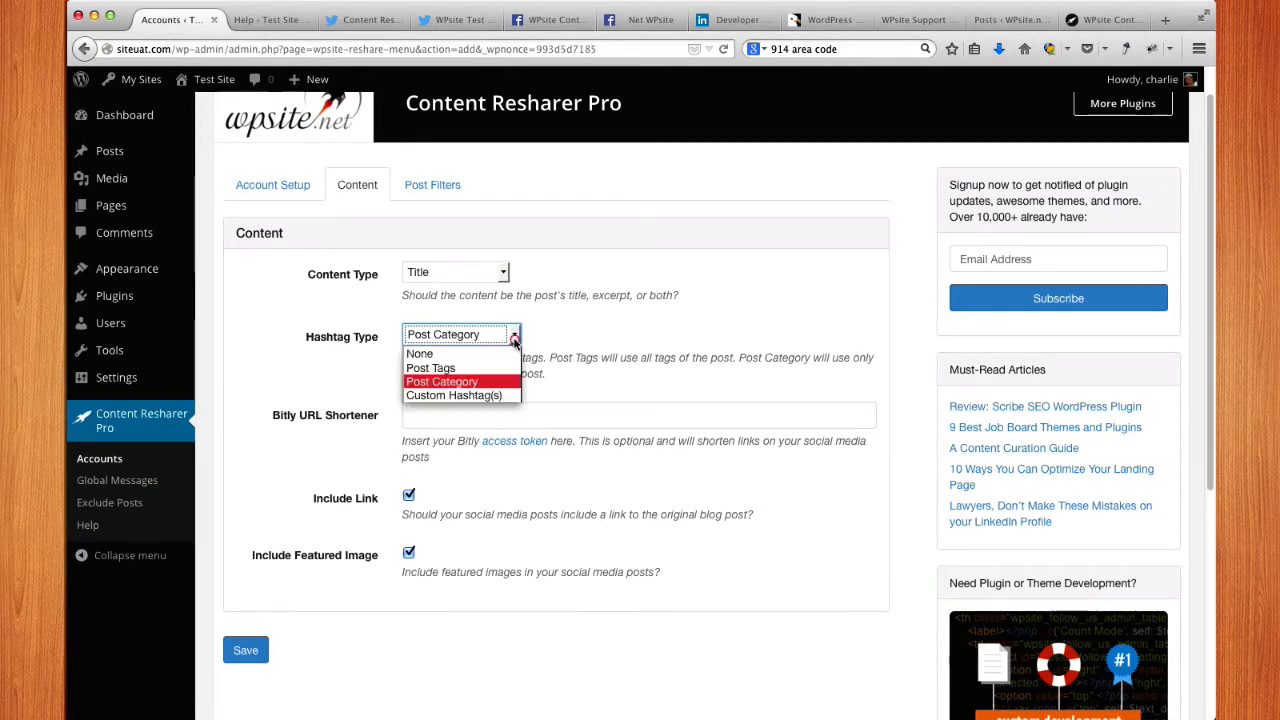
left_click(497, 395)
left_click(503, 413)
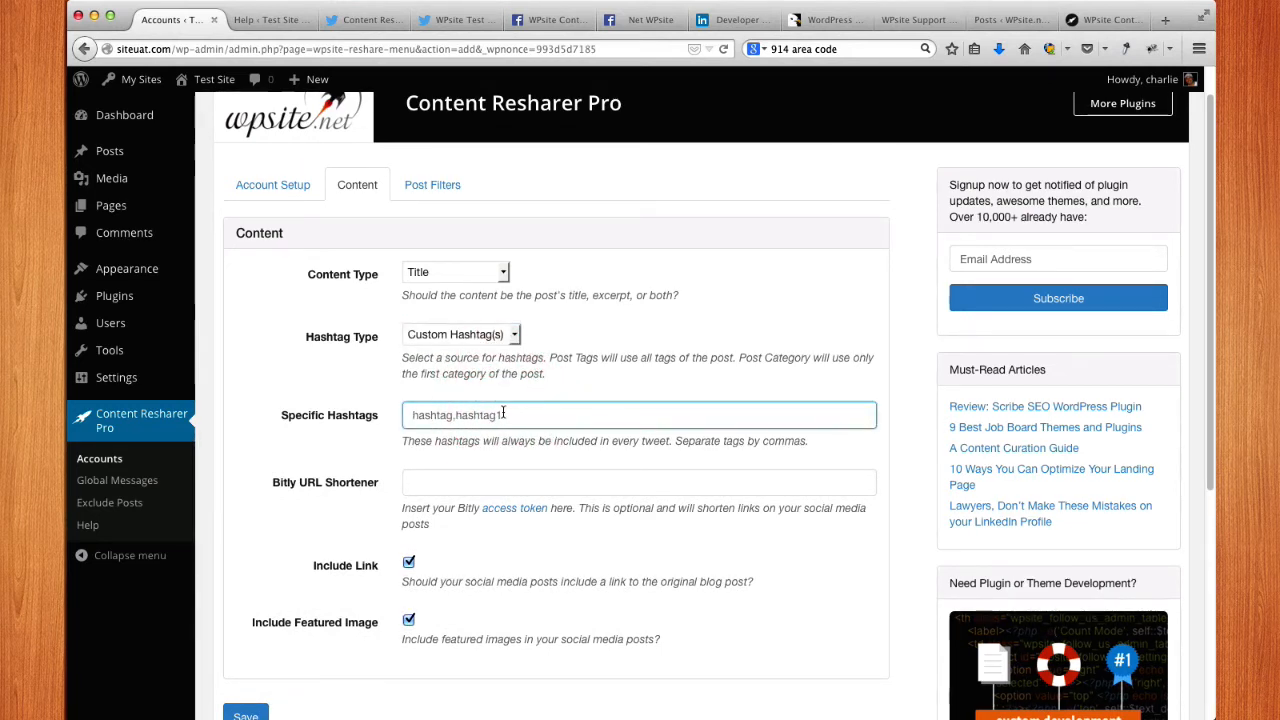
type("content")
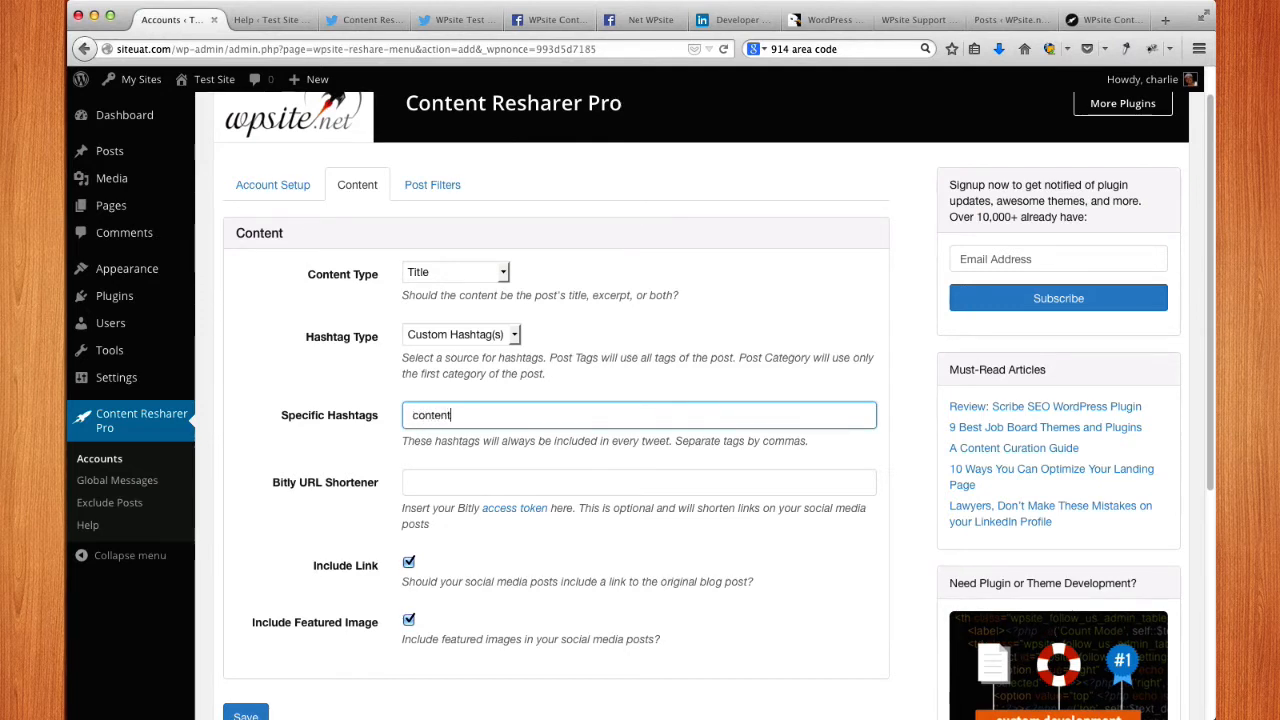
type(",awesome")
Step: Clear the specific hashtags and set the hashtag type back to None
left_click_drag(516, 419, 303, 402)
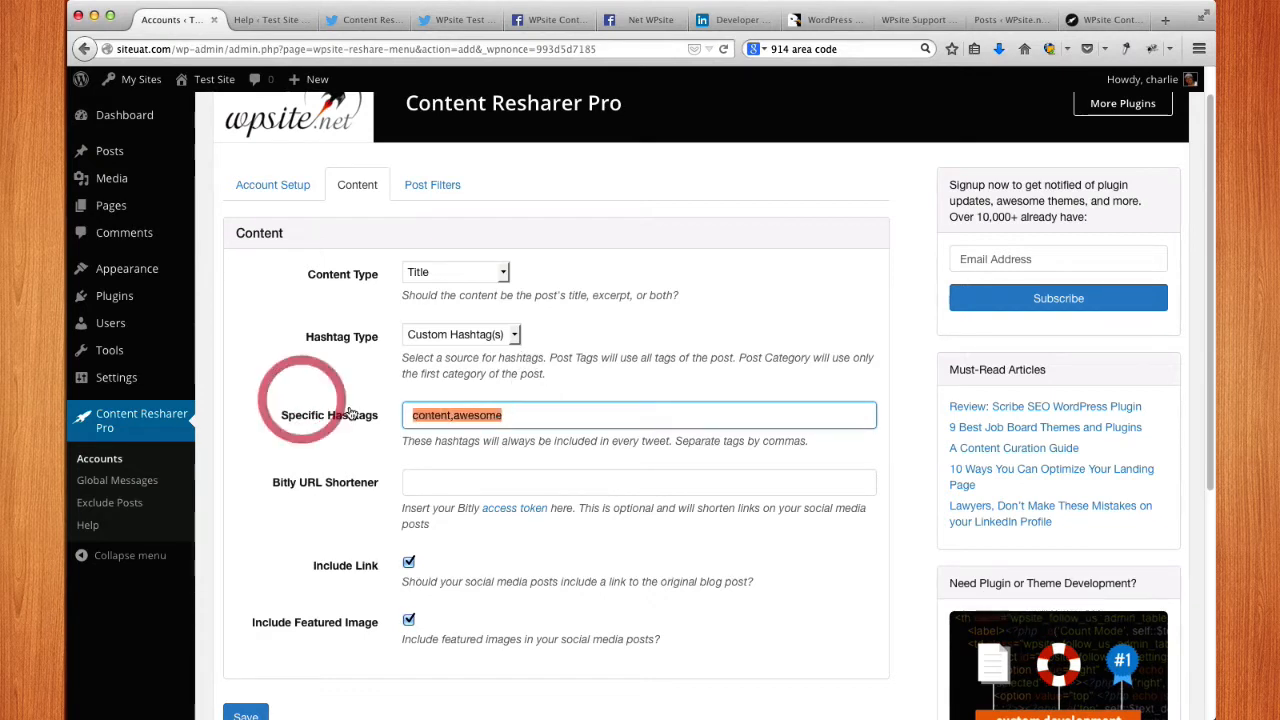
key("BackSpace")
left_click(468, 335)
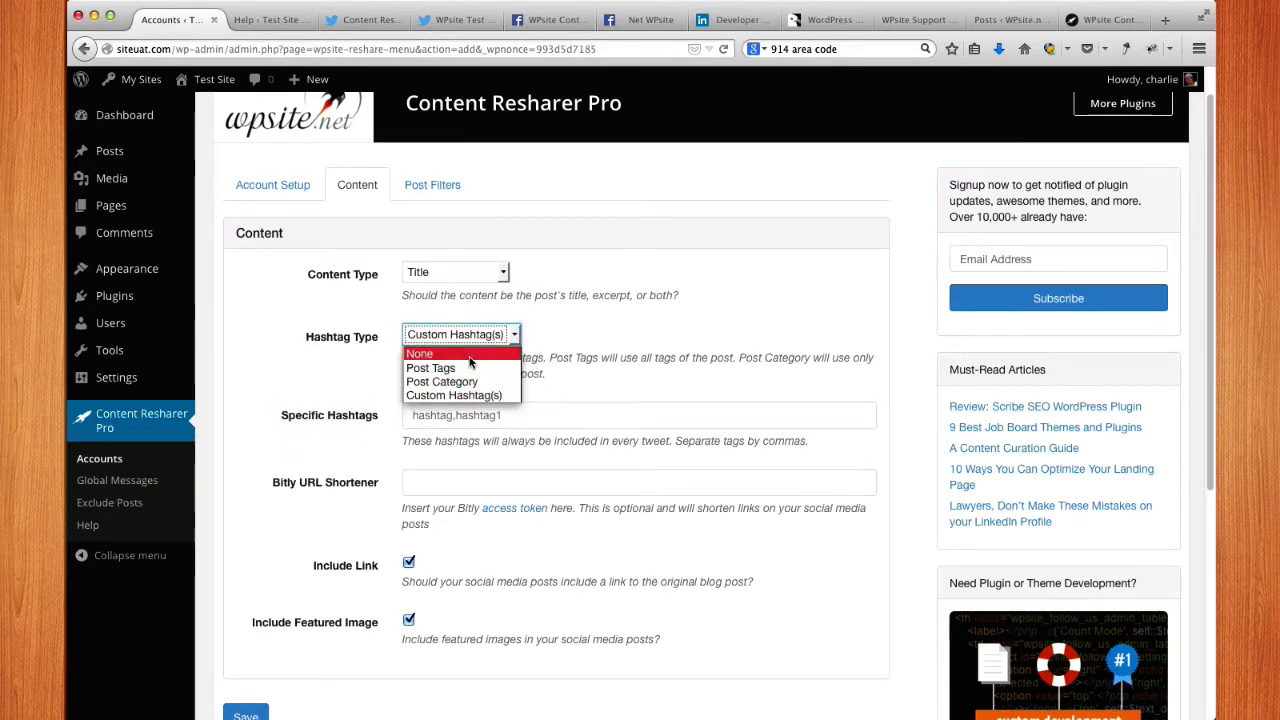
left_click(469, 355)
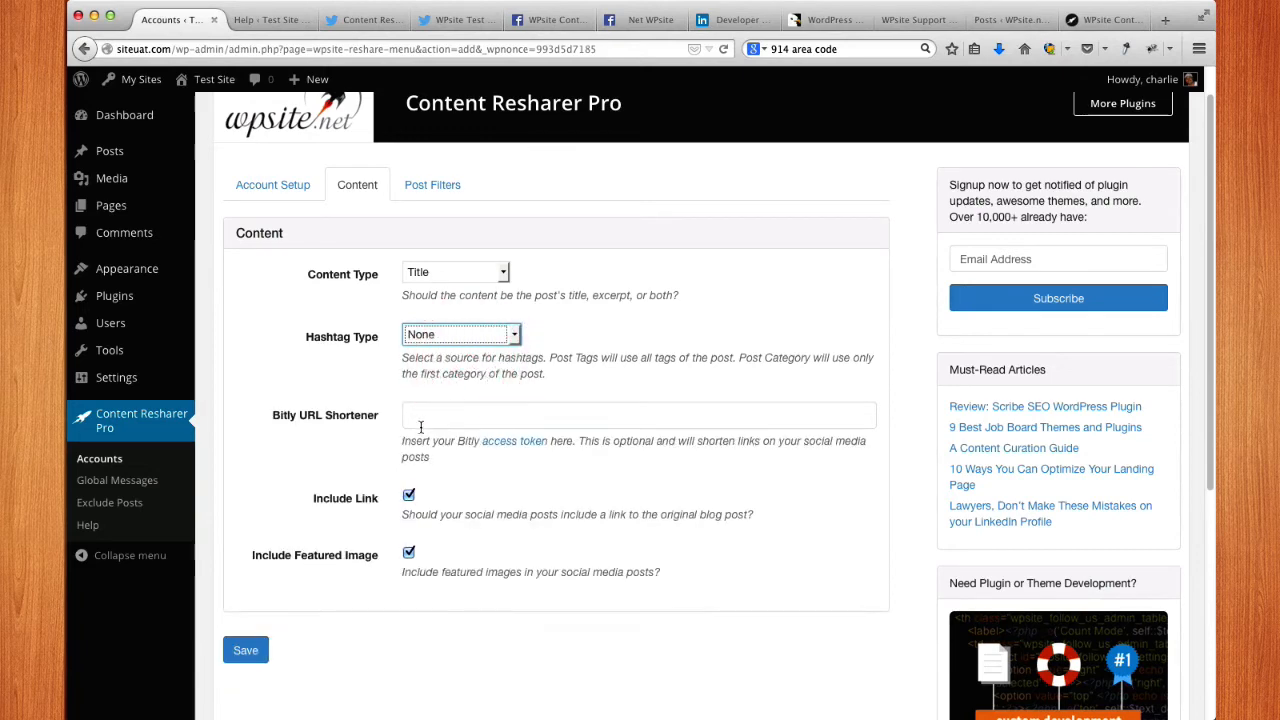
left_click(459, 454)
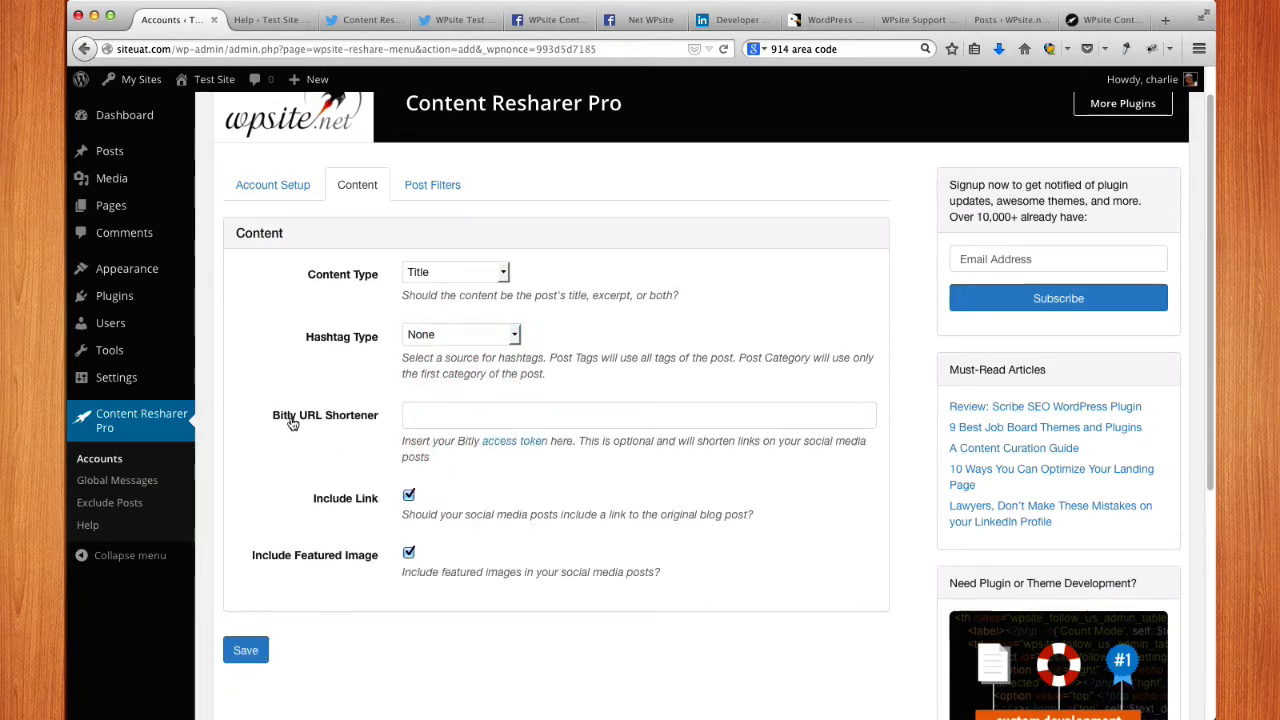
Step: Examine the Bitly URL Shortener field and the link and featured image options in the content settings
left_click(436, 418)
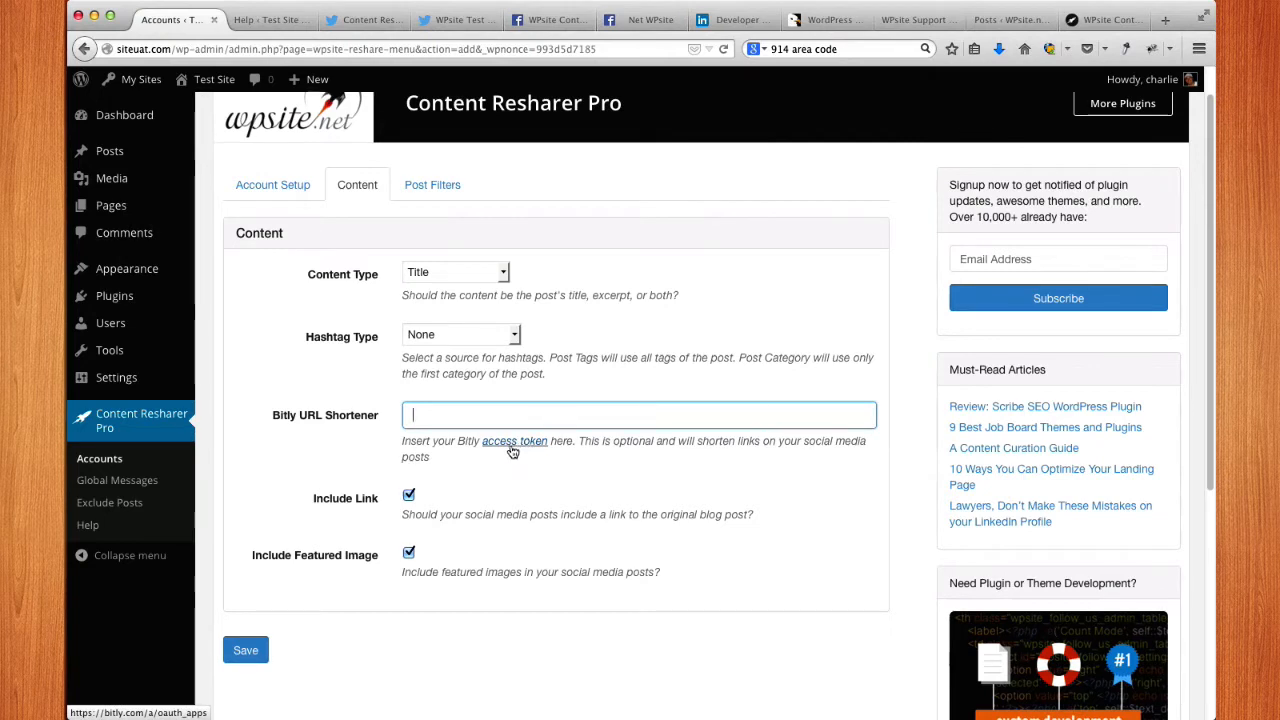
left_click(420, 416)
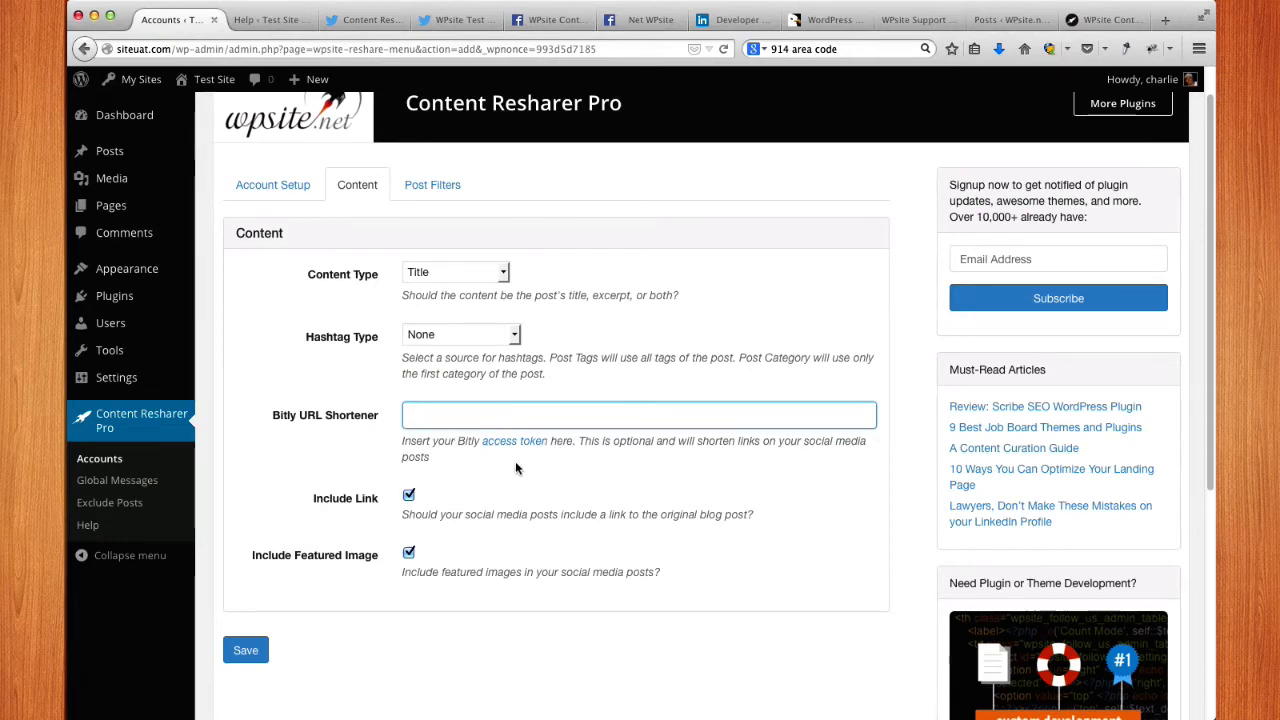
scroll(515, 461, "down", 2)
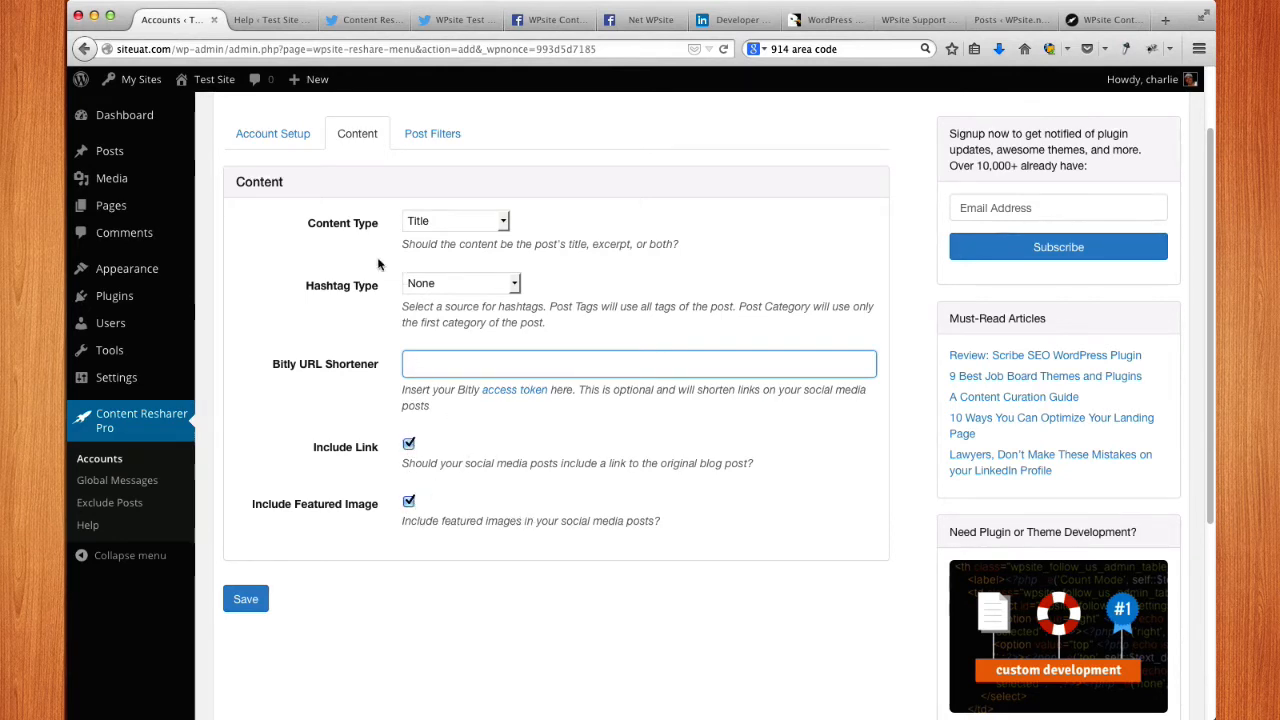
Step: Open the account's post filters and set the post age range to 0 to 364 days
left_click(418, 140)
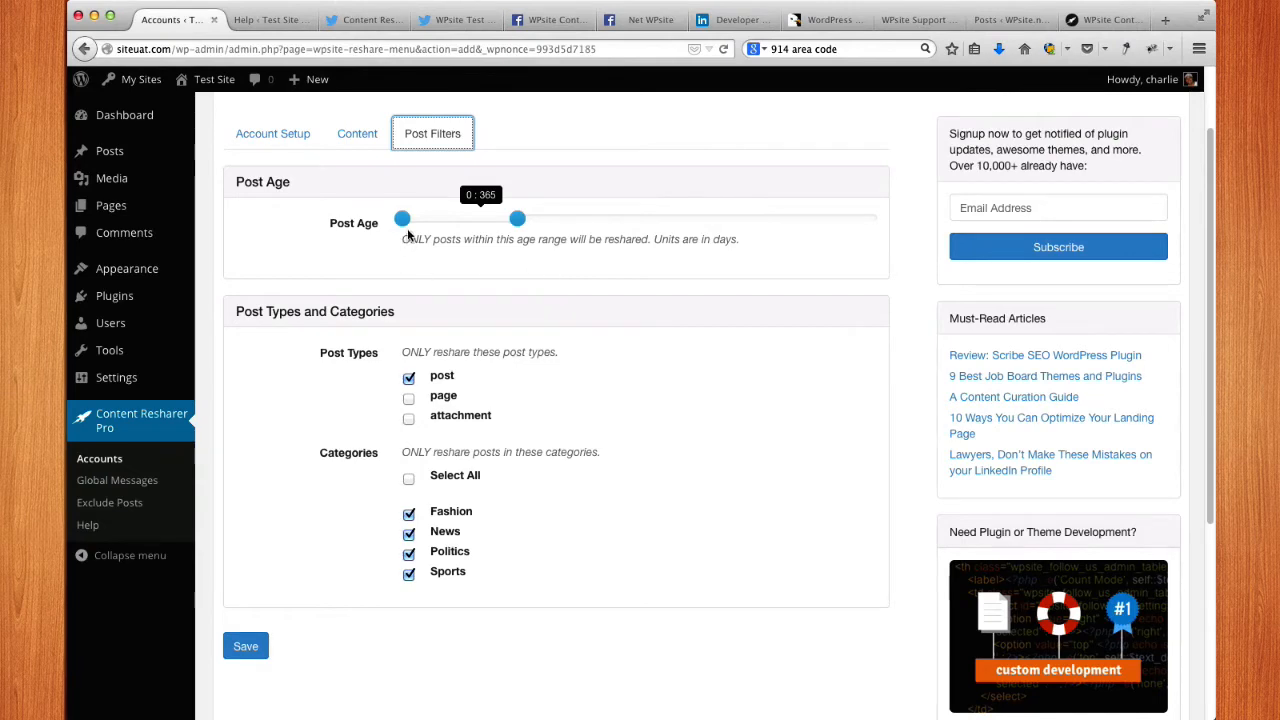
scroll(385, 252, "up", 1)
scroll(380, 262, "up", 3)
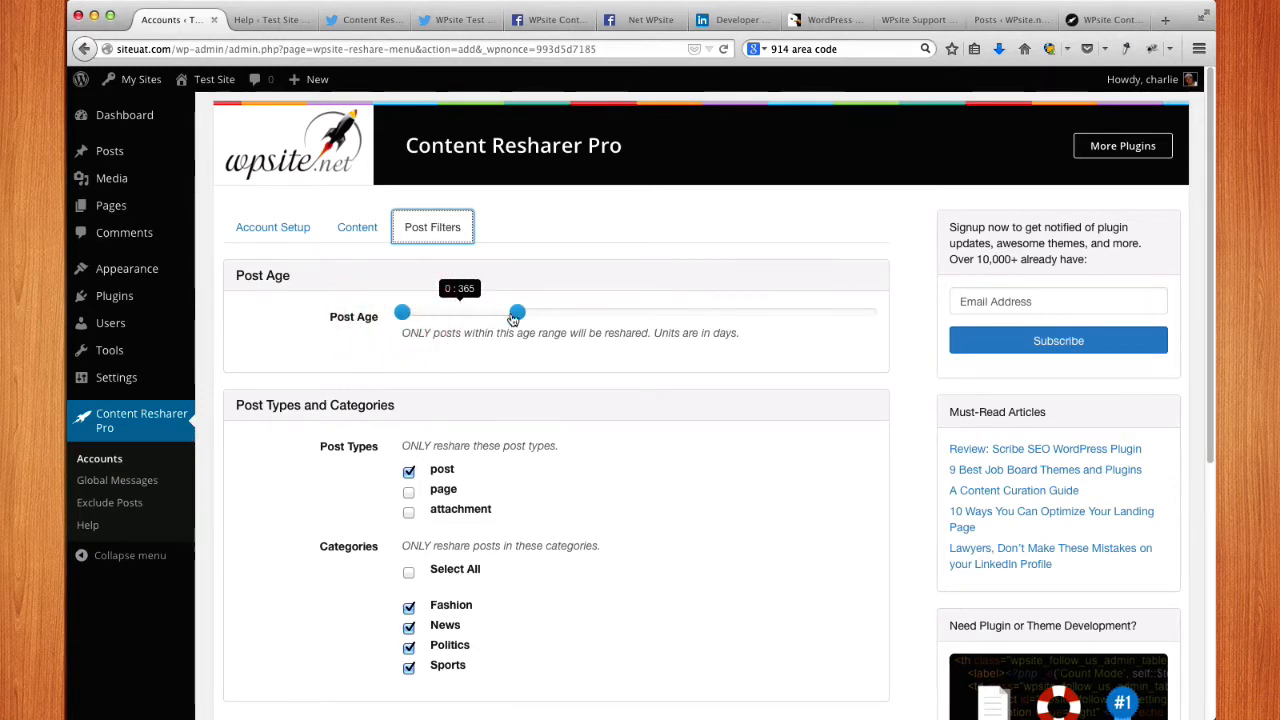
left_click_drag(742, 336, 658, 337)
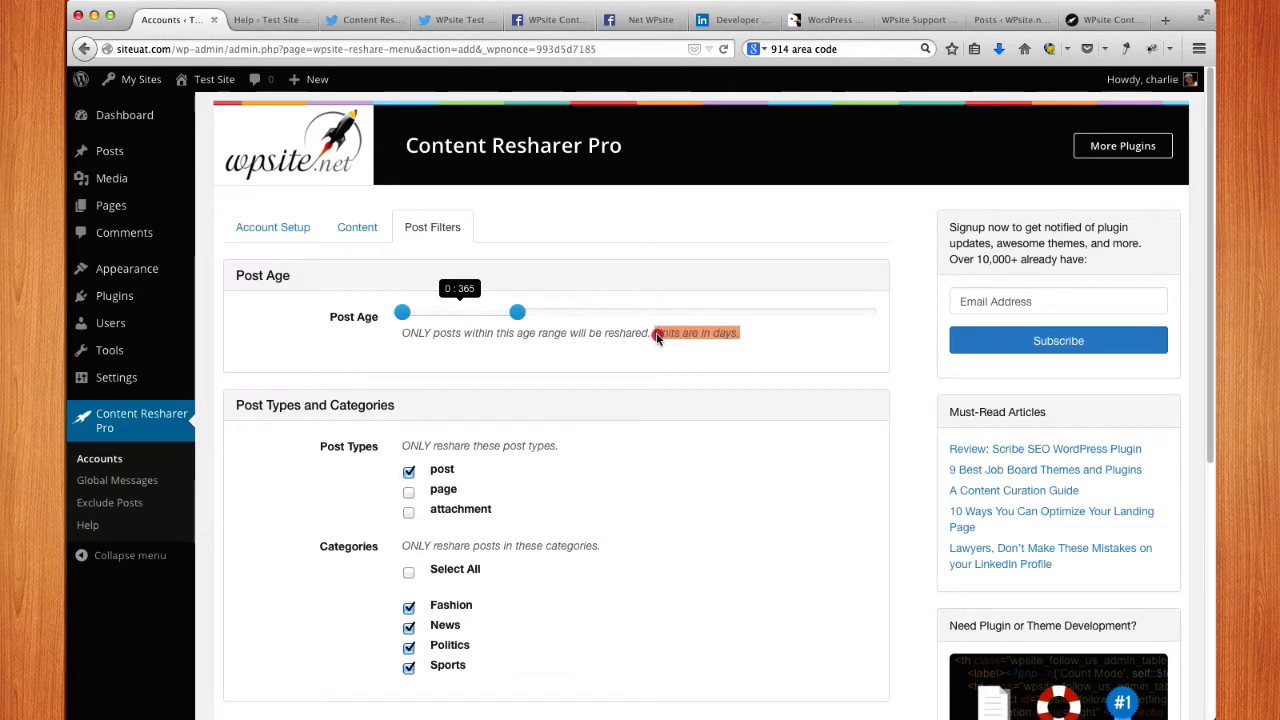
mouse_move(517, 314)
left_mouse_down()
mouse_move(410, 331)
mouse_move(422, 317)
mouse_move(514, 318)
left_mouse_up()
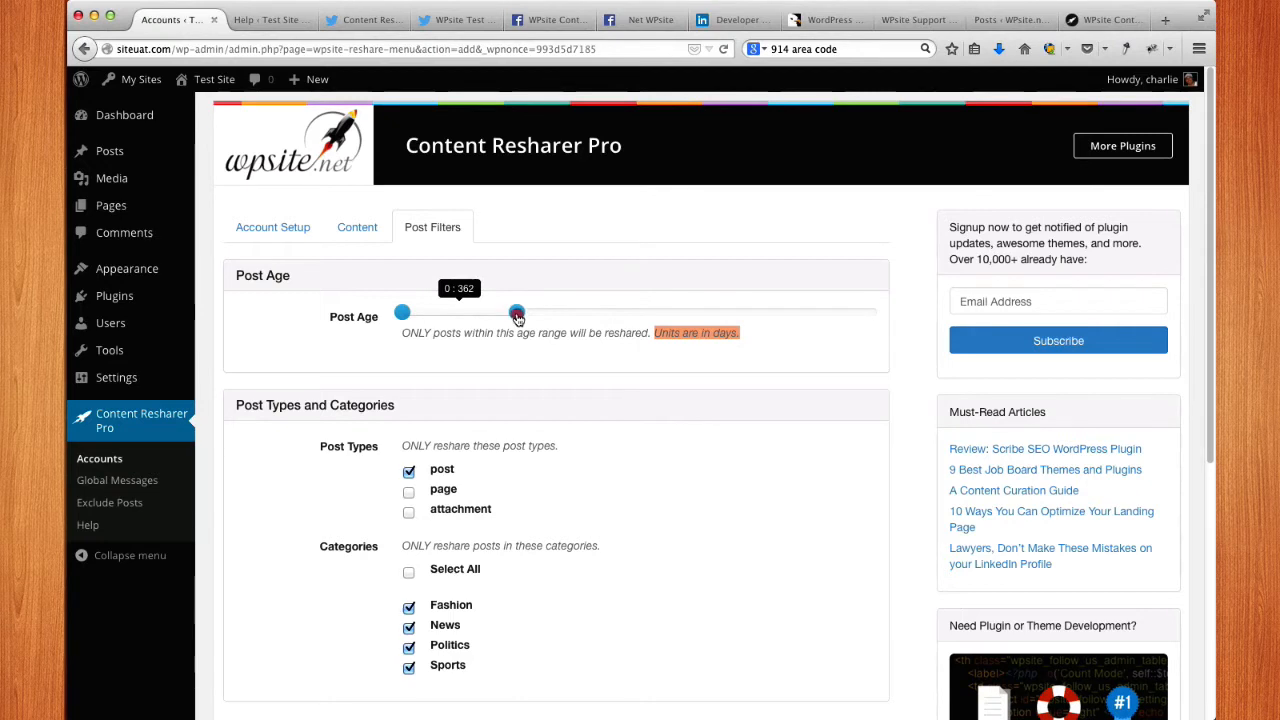
left_click_drag(518, 316, 518, 317)
left_click(518, 316)
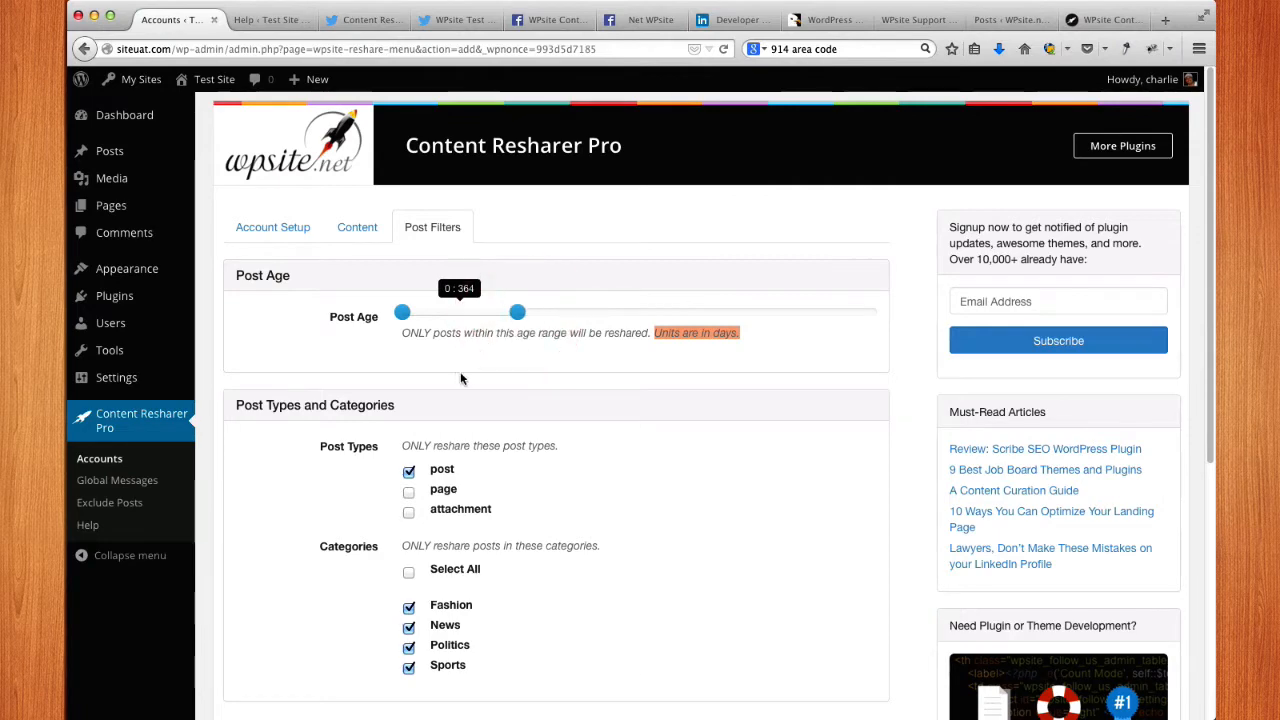
Step: Try limiting resharing to Fashion by deselecting the News, Politics and Sports categories, and reselect all three
scroll(464, 389, "down", 1)
scroll(463, 390, "down", 3)
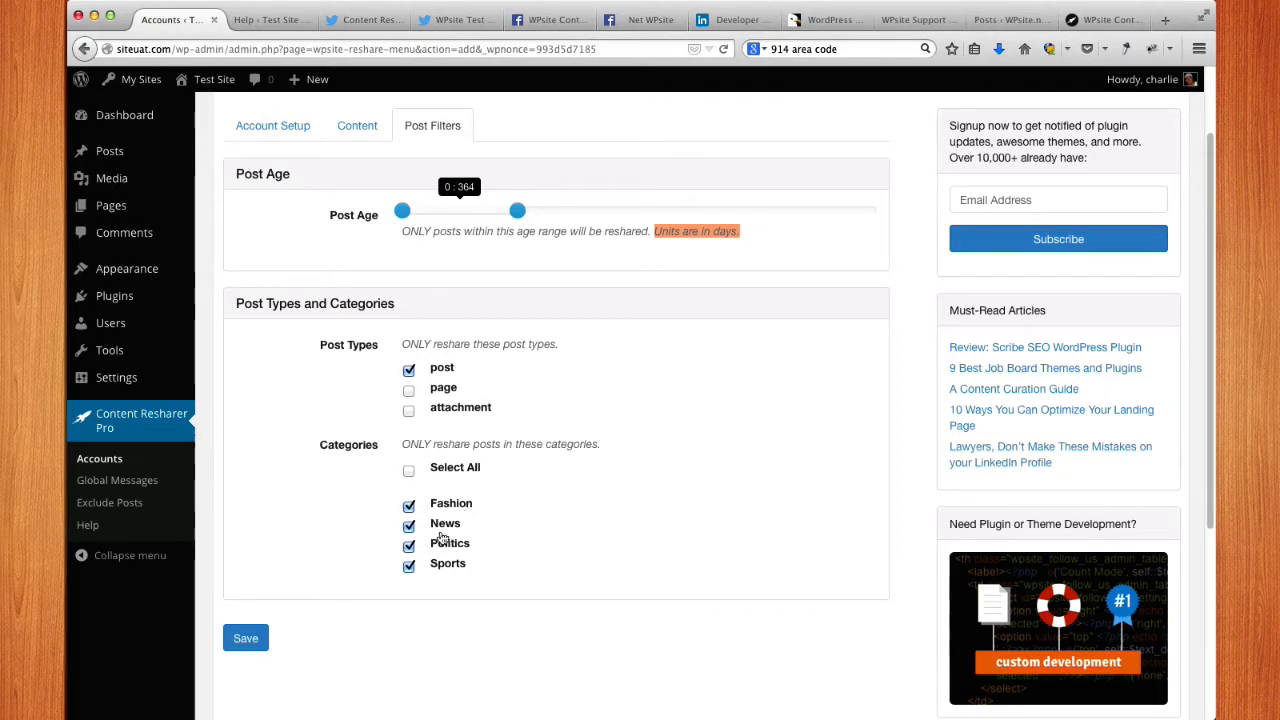
left_click(410, 526)
left_click(409, 546)
left_click(410, 565)
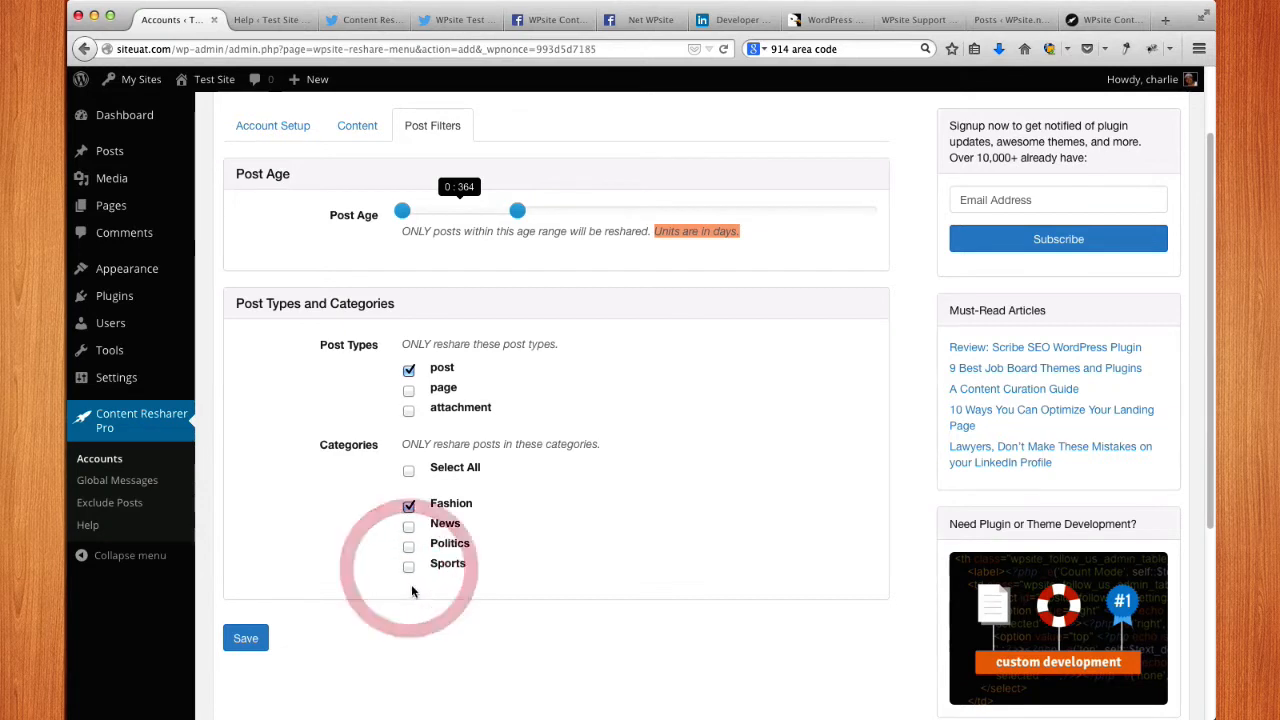
left_click(410, 565)
left_click(409, 546)
left_click(410, 526)
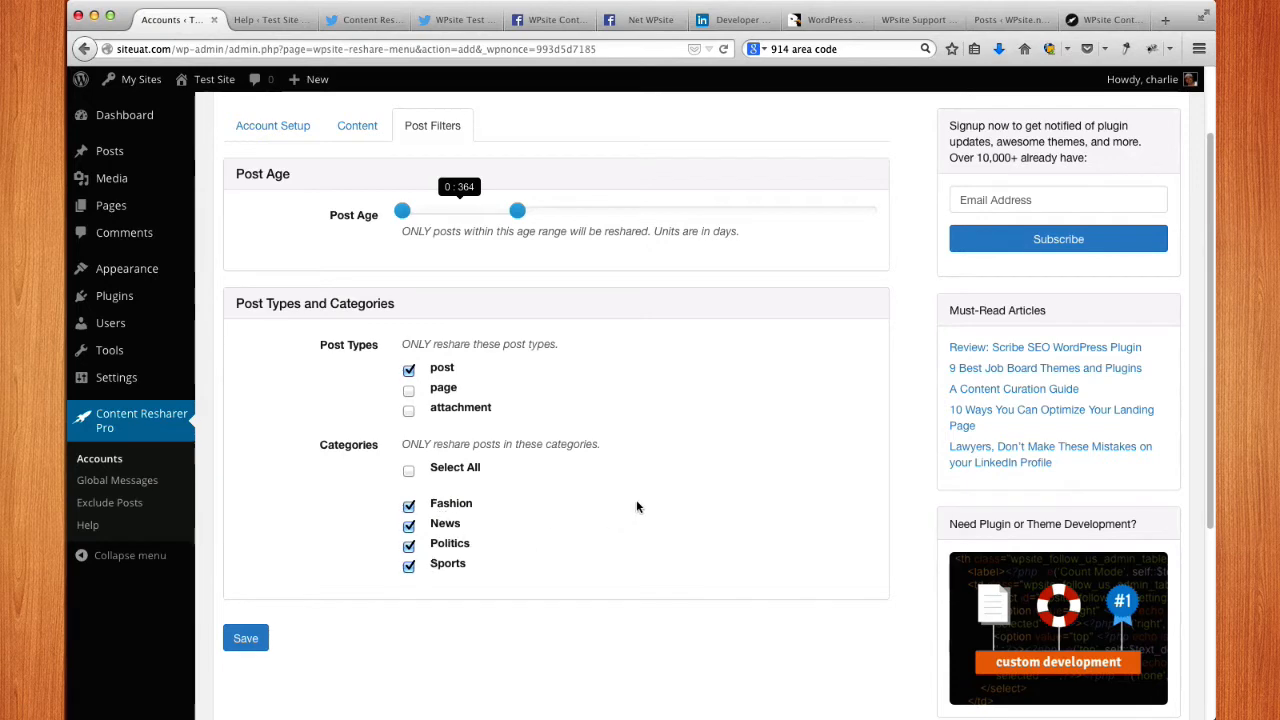
Step: Return to the account setup settings and save the new Twitter account
left_click(278, 126)
scroll(296, 645, "down", 1)
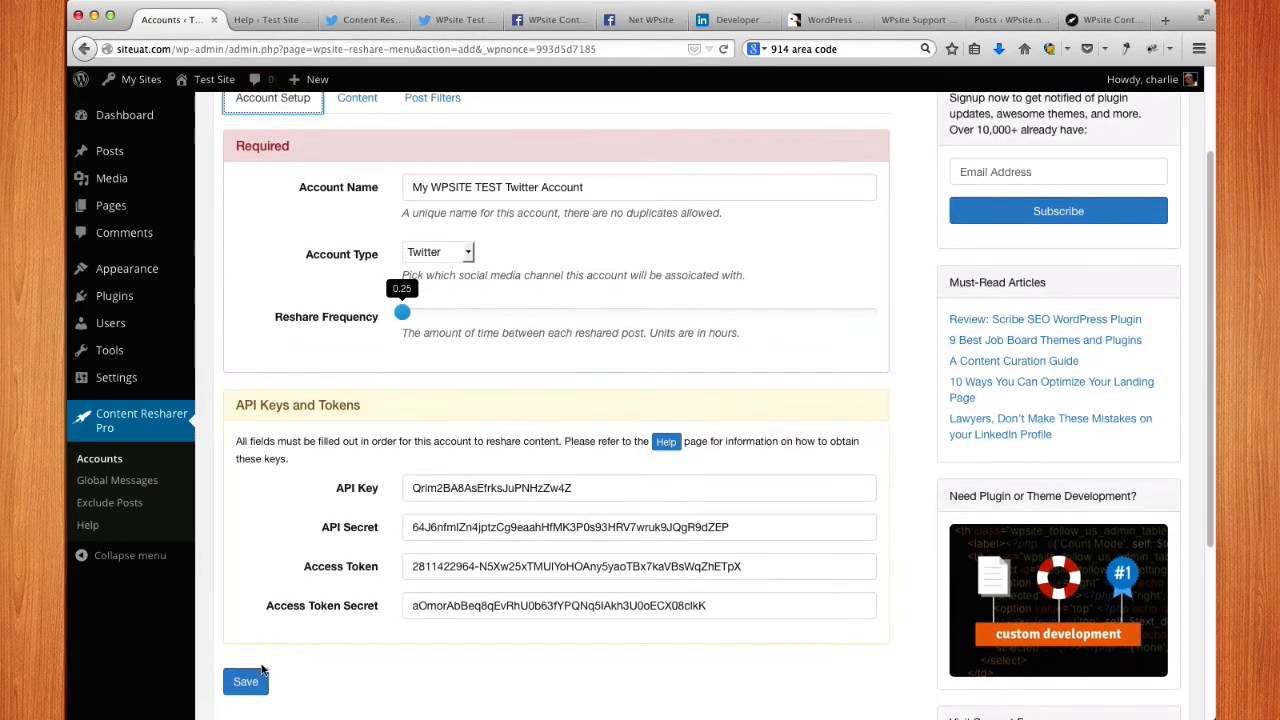
left_click(245, 681)
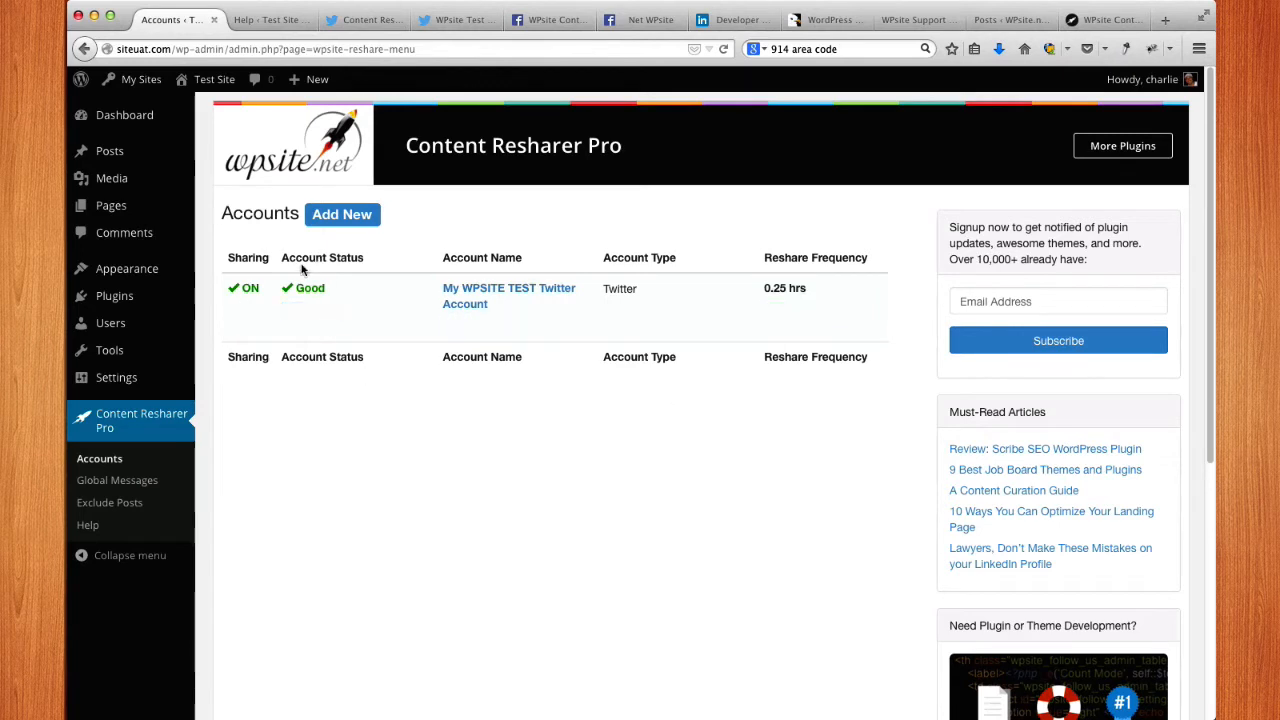
mouse_move(309, 299)
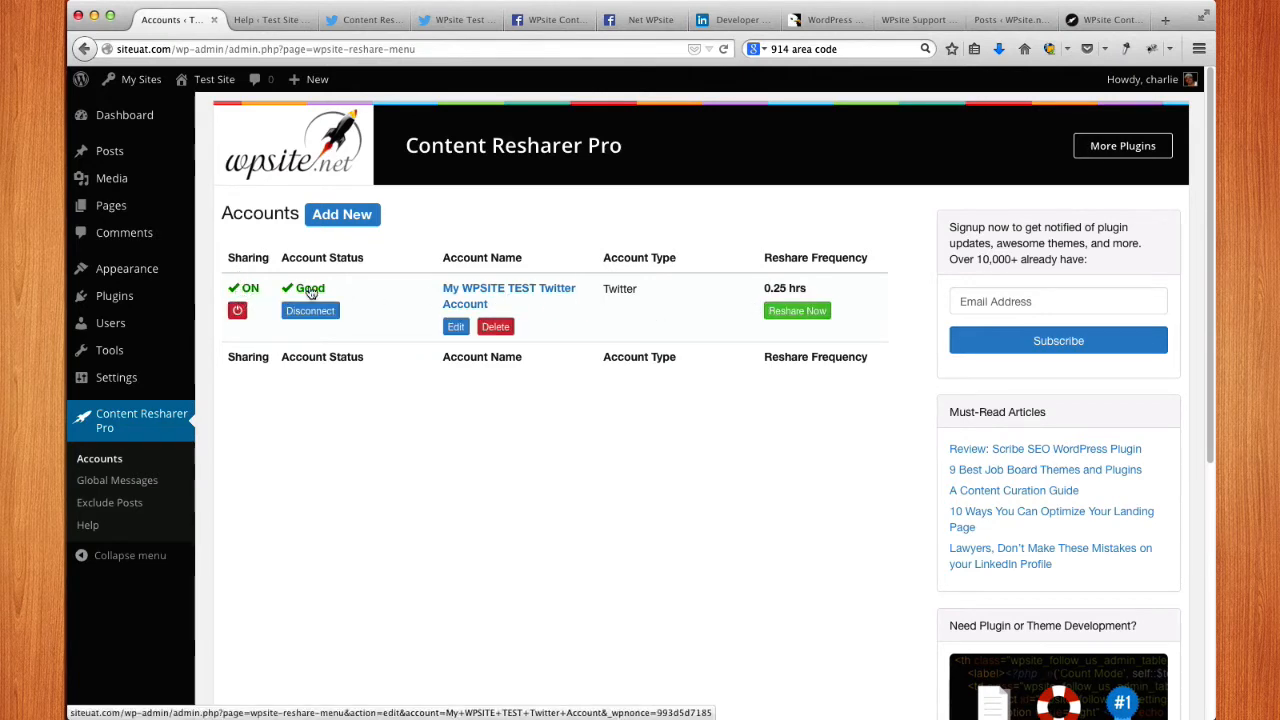
Step: Turn sharing off for the My WPSITE TEST Twitter Account and turn it back on
left_click(237, 313)
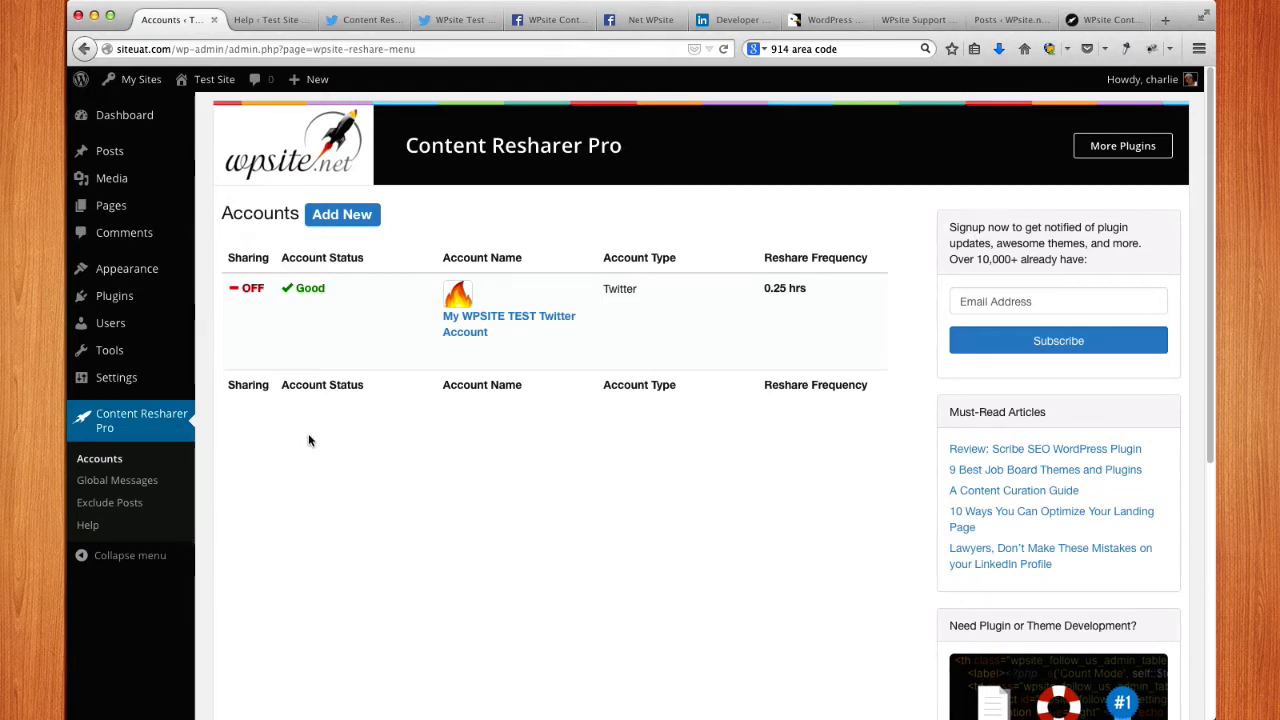
mouse_move(387, 341)
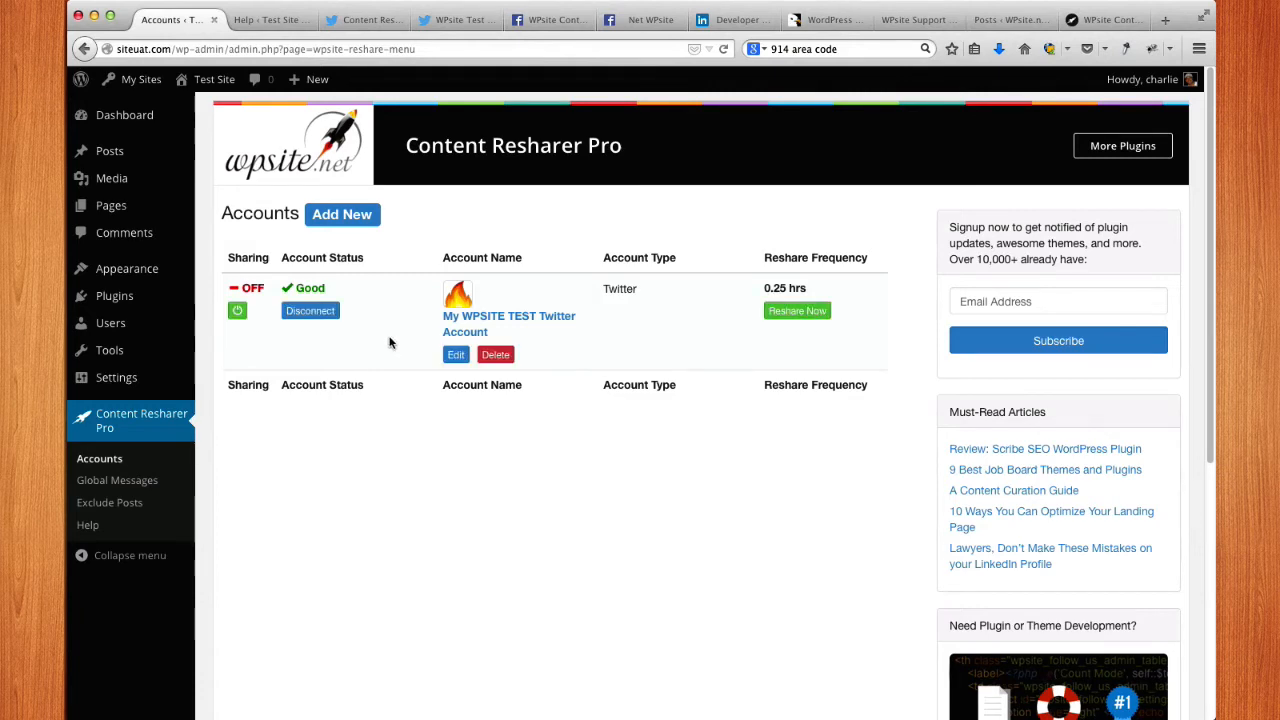
left_click(237, 310)
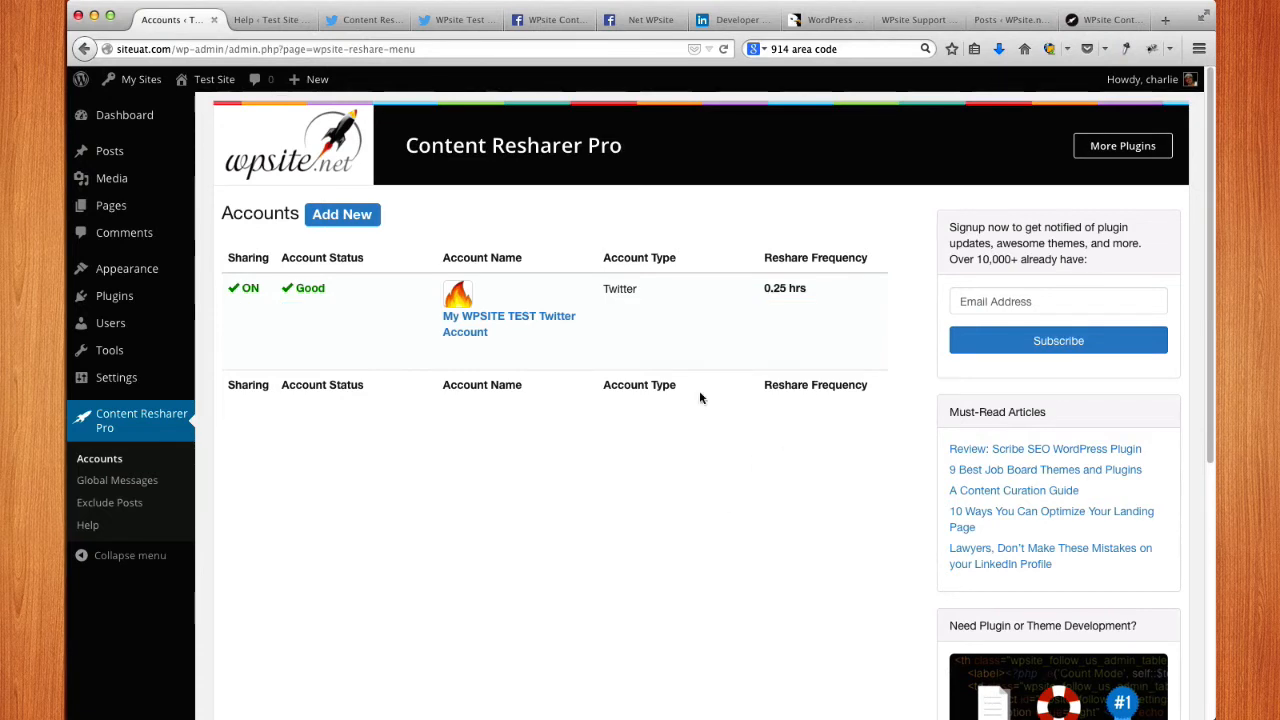
Step: Reshare content immediately with the My WPSITE TEST Twitter Account and check the Action Needed status
mouse_move(789, 292)
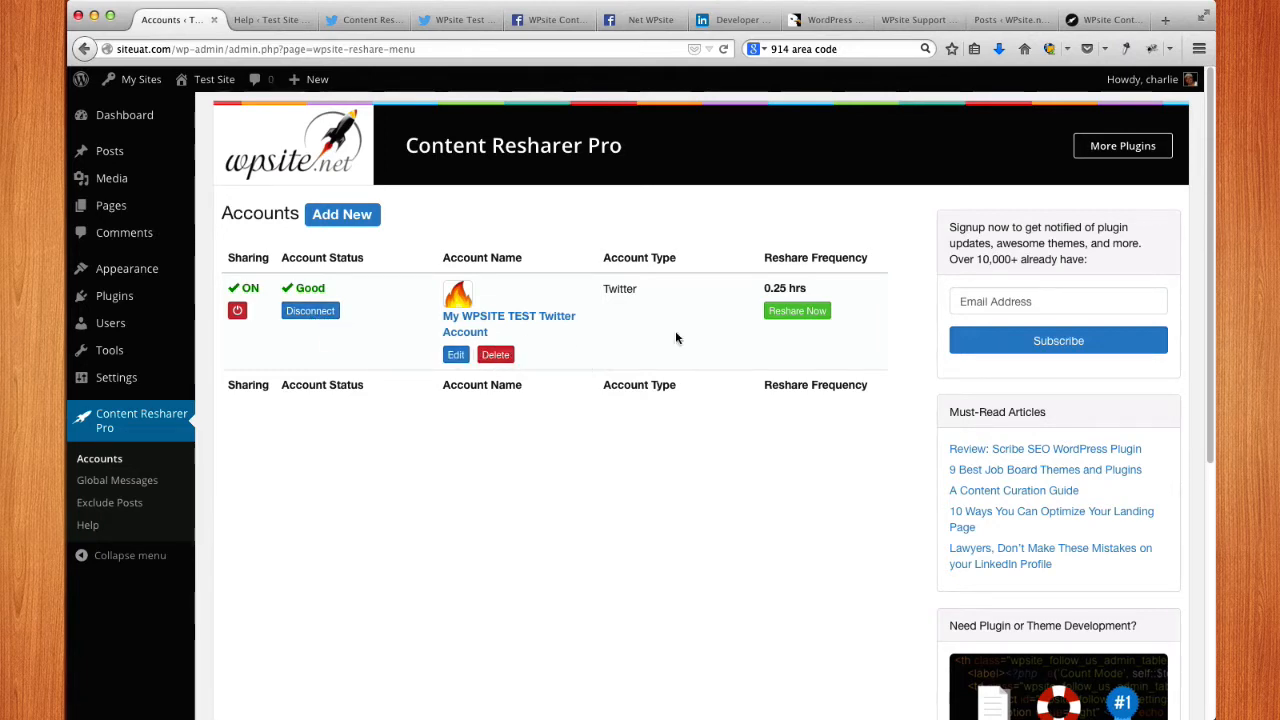
left_click(823, 316)
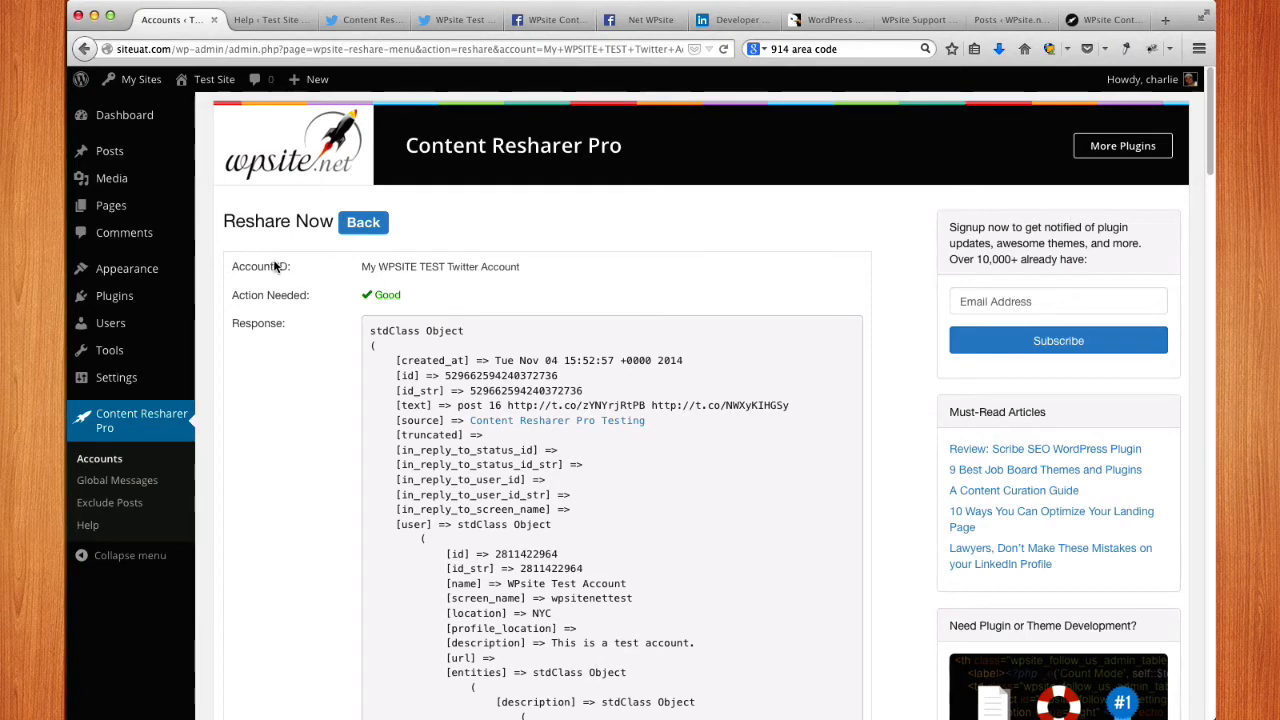
scroll(887, 262, "down", 2)
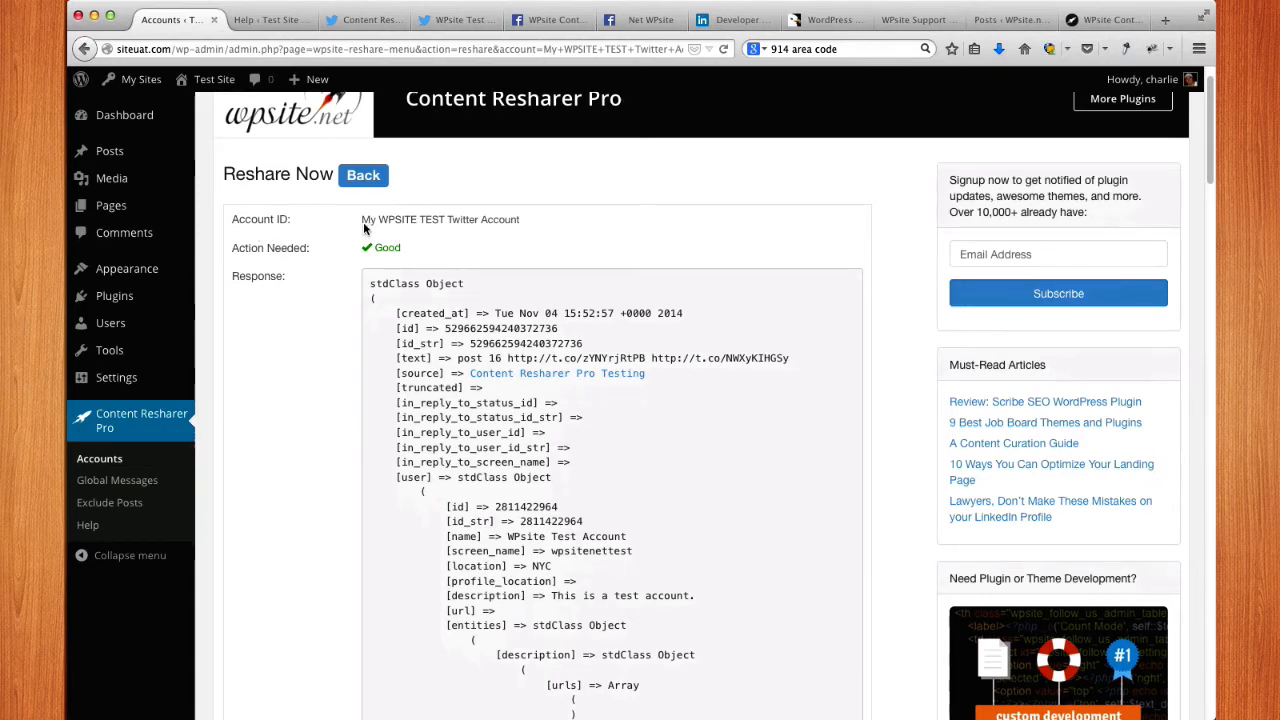
mouse_move(361, 250)
left_mouse_down()
mouse_move(401, 251)
mouse_move(358, 247)
left_mouse_up()
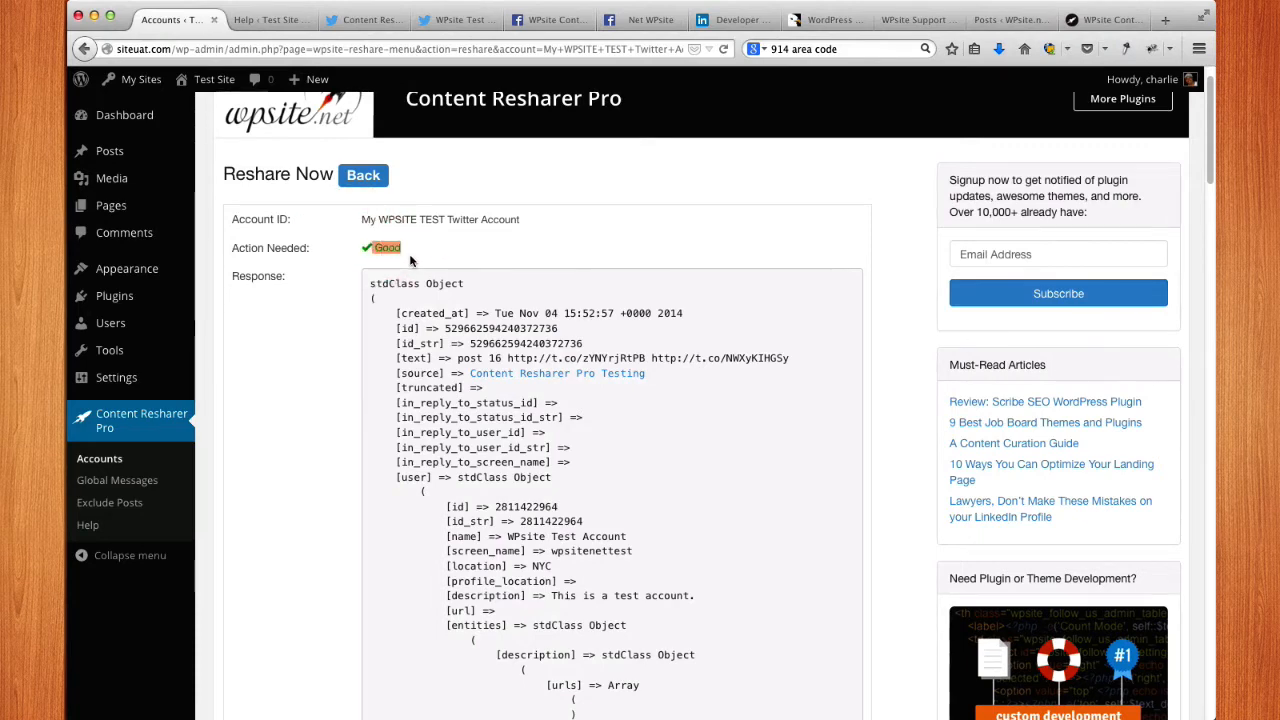
Step: Switch to the WPsite Test Account's Twitter profile and reload it to check for the reshared post
left_click(457, 20)
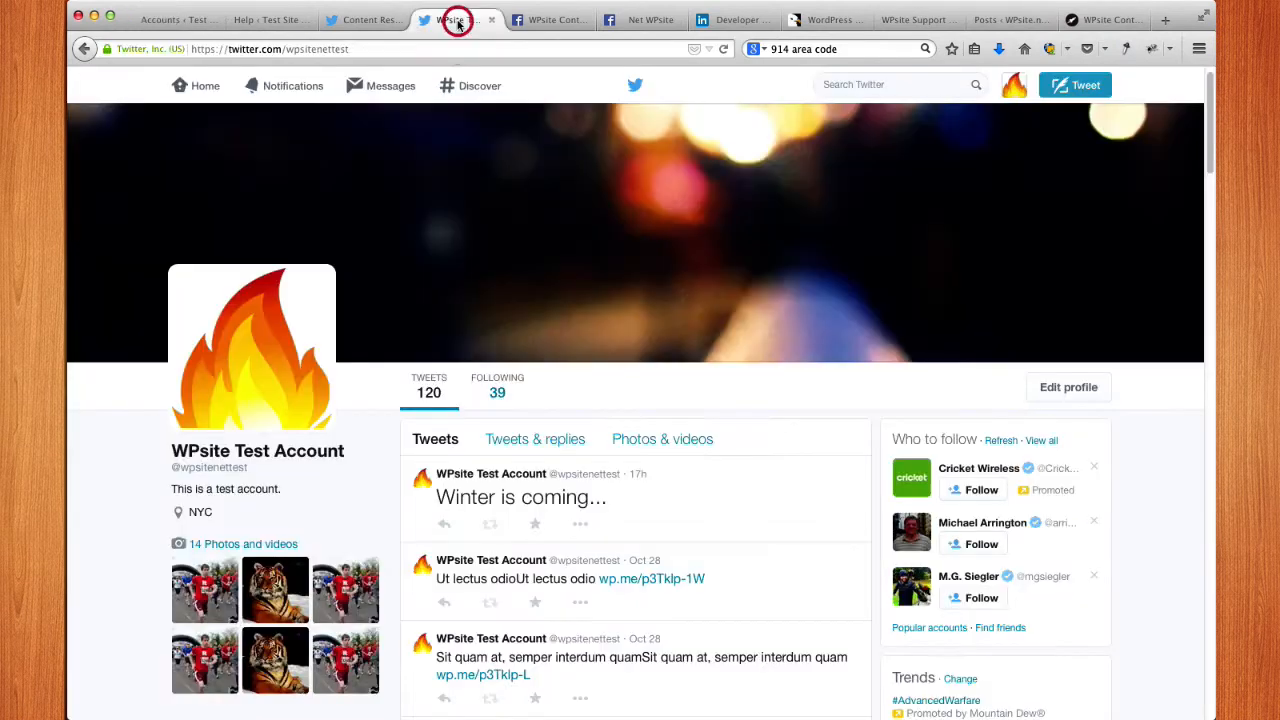
right_click(869, 398)
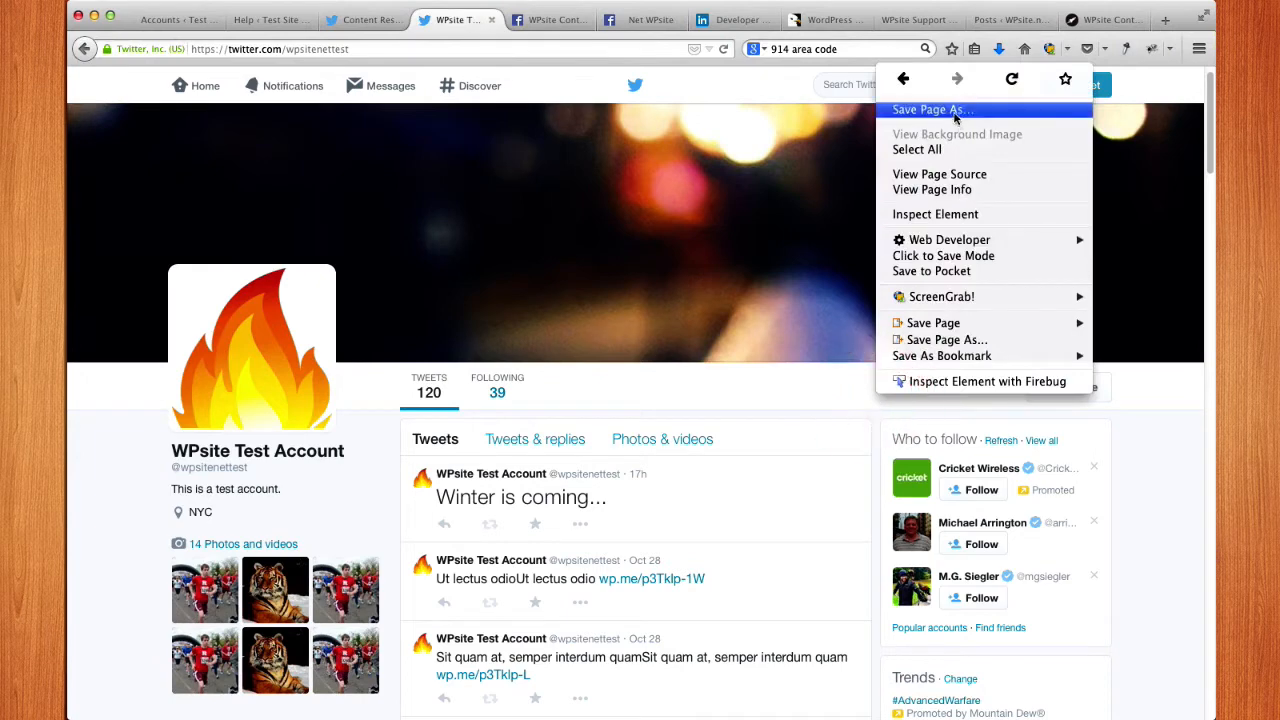
left_click(1014, 80)
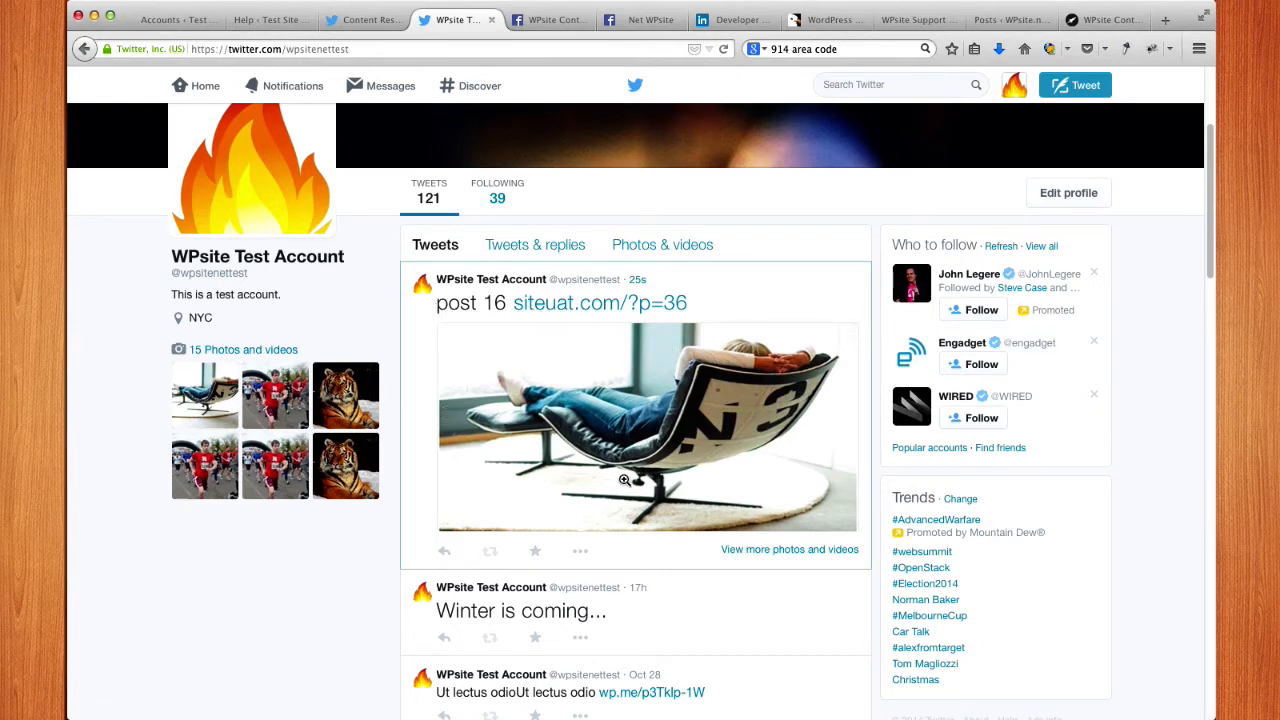
scroll(600, 478, "up", 3)
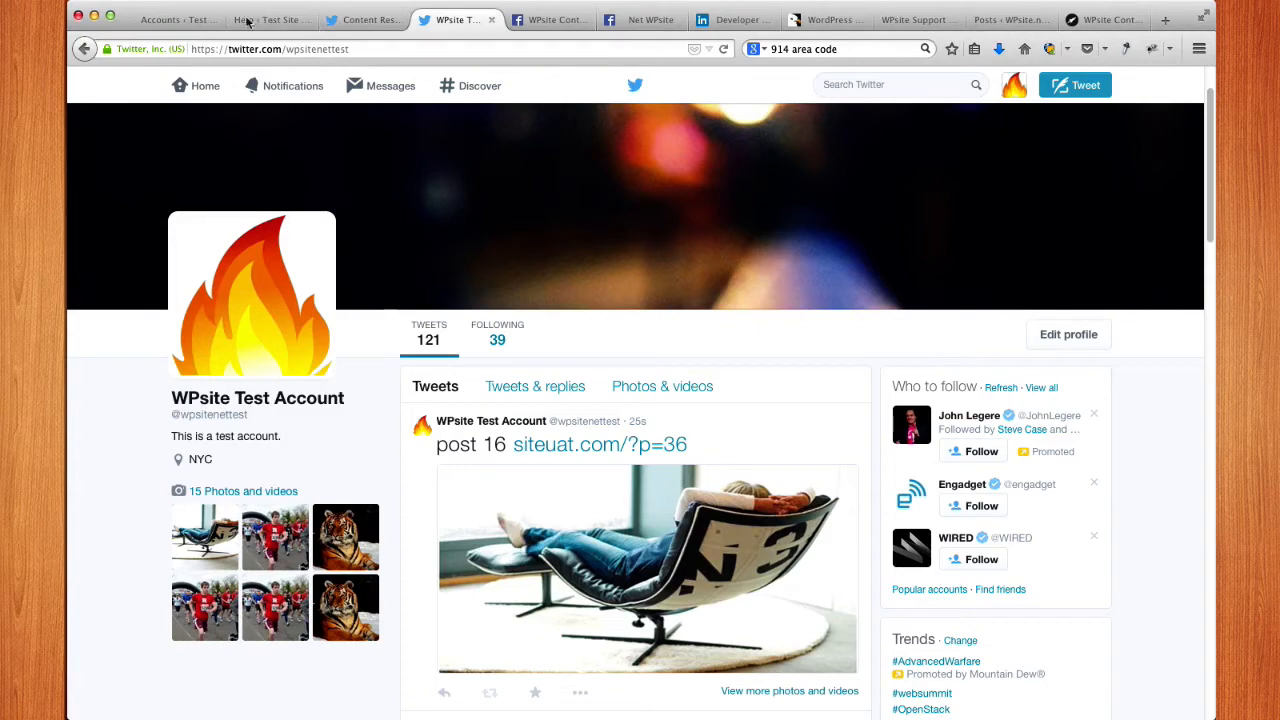
Step: Return to the Reshare Now results in Content Resharer Pro and examine the full Twitter API response
left_click(180, 20)
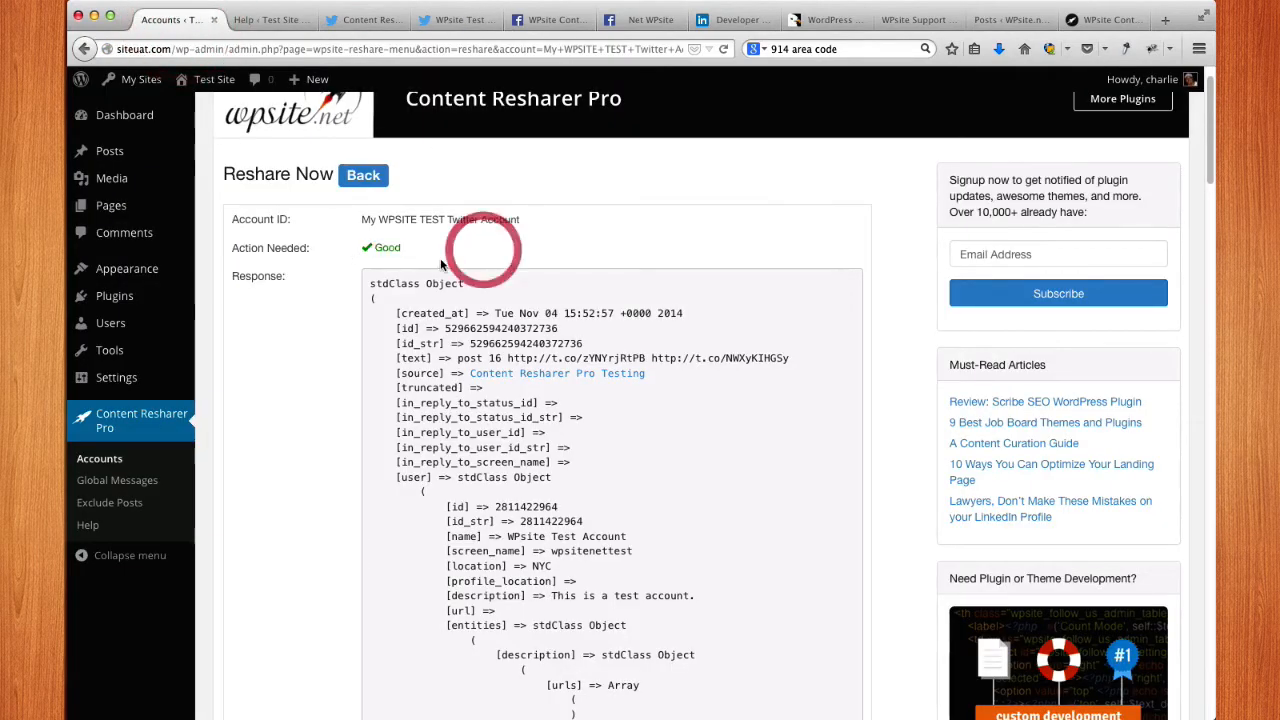
scroll(403, 406, "down", 5)
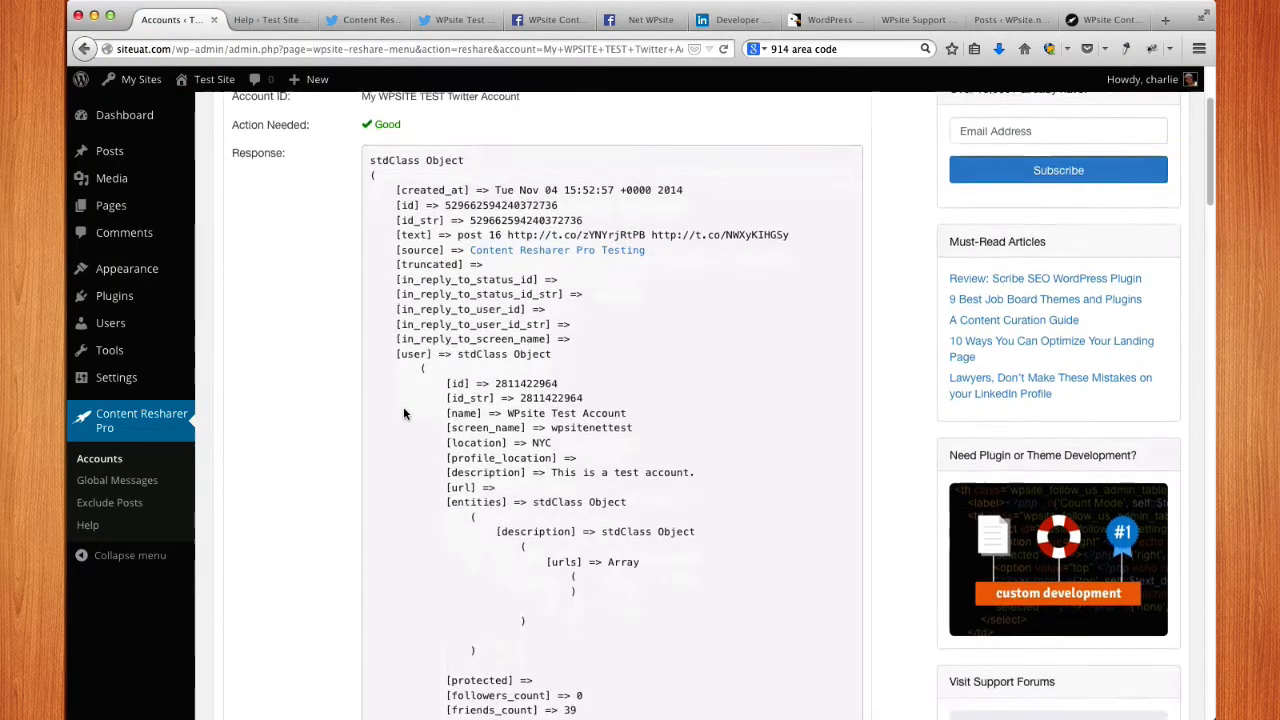
scroll(388, 416, "up", 3)
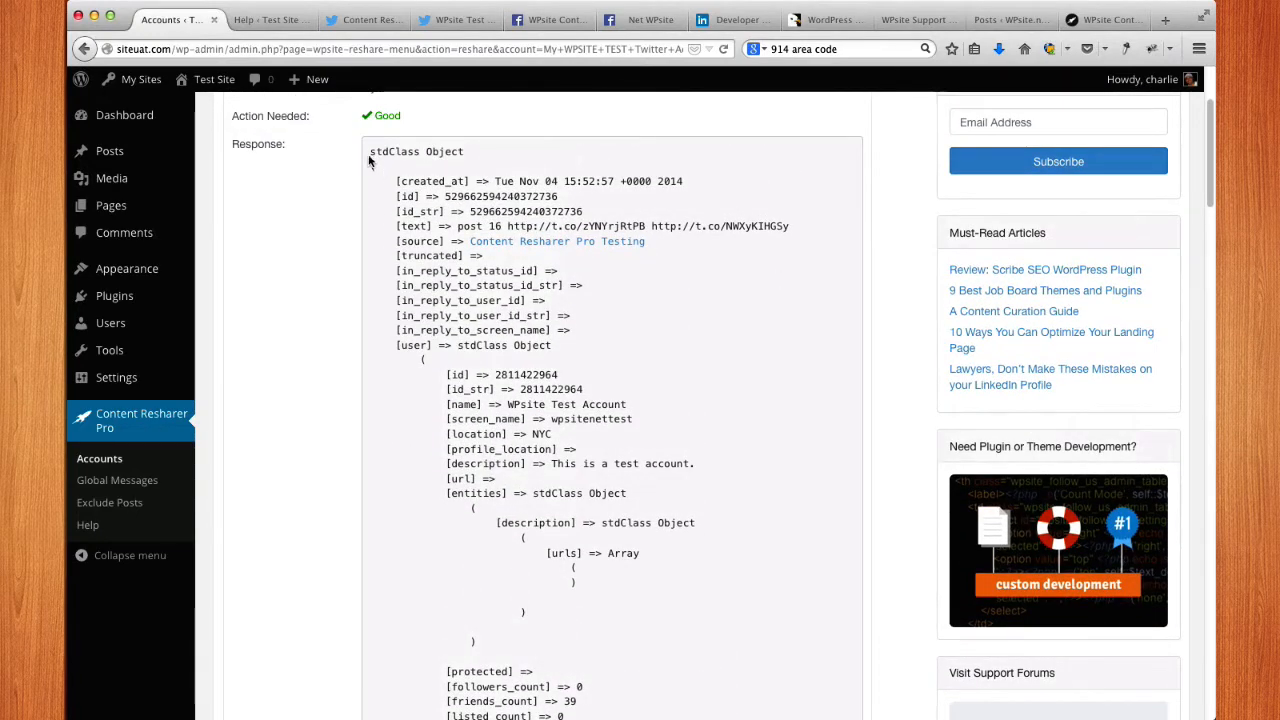
double_click(240, 146)
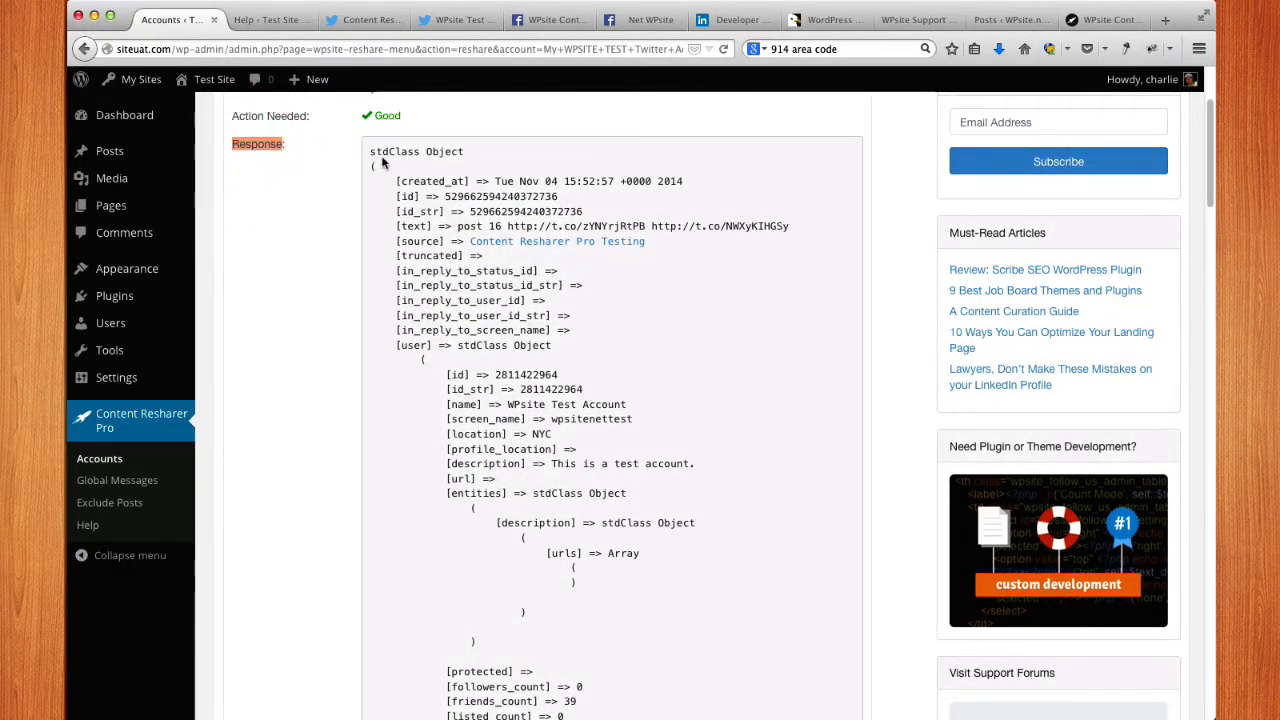
left_click_drag(370, 152, 614, 524)
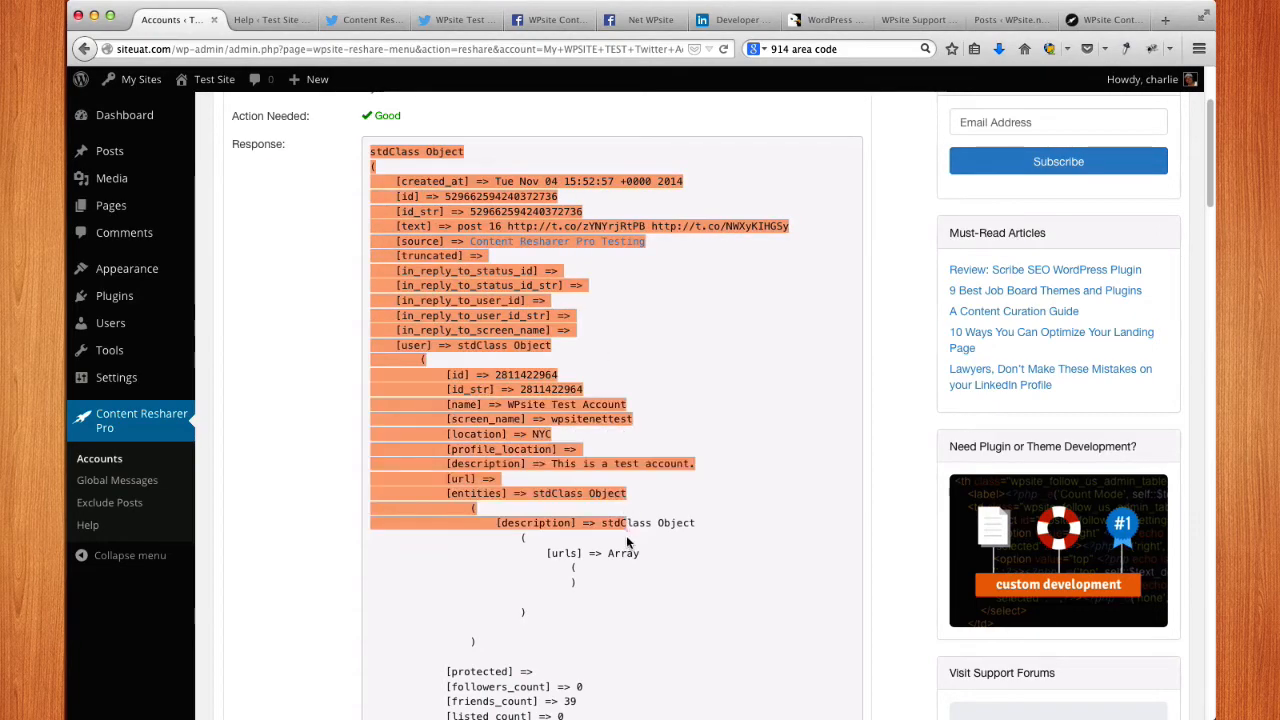
scroll(616, 537, "down", 10)
scroll(616, 537, "down", 20)
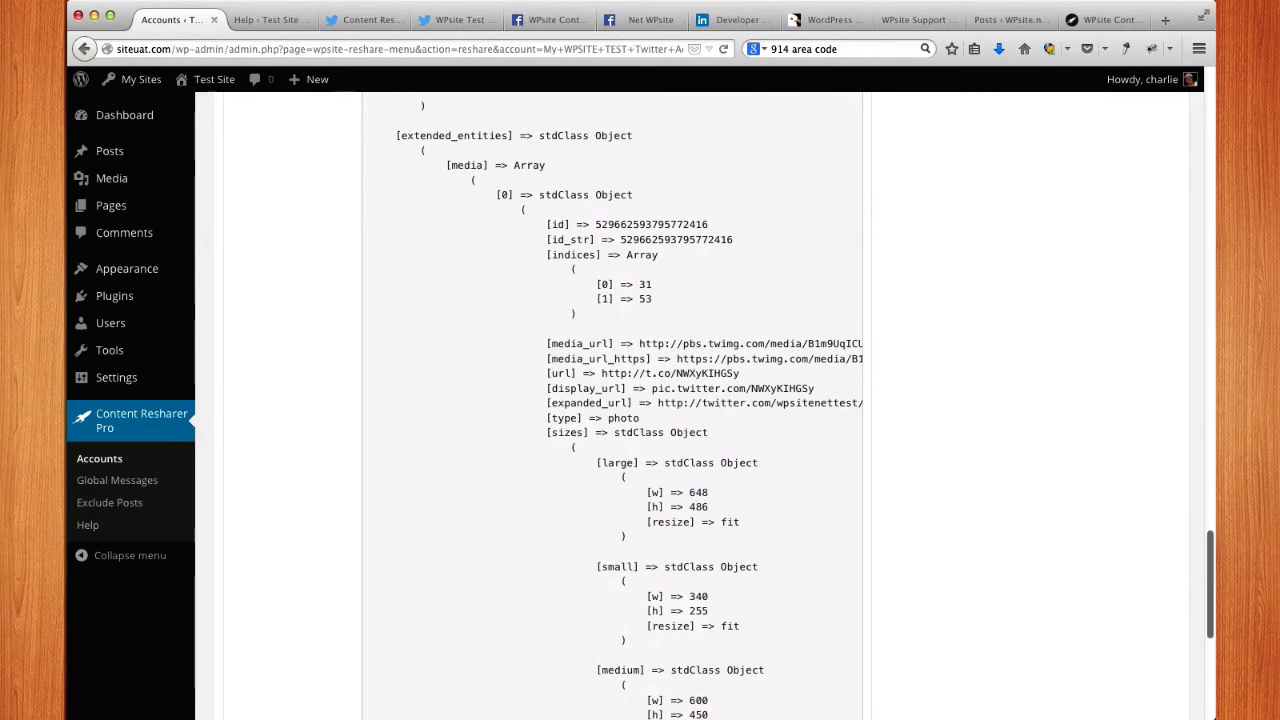
scroll(1140, 130, "down", 6)
scroll(1143, 126, "up", 20)
left_click(1035, 137)
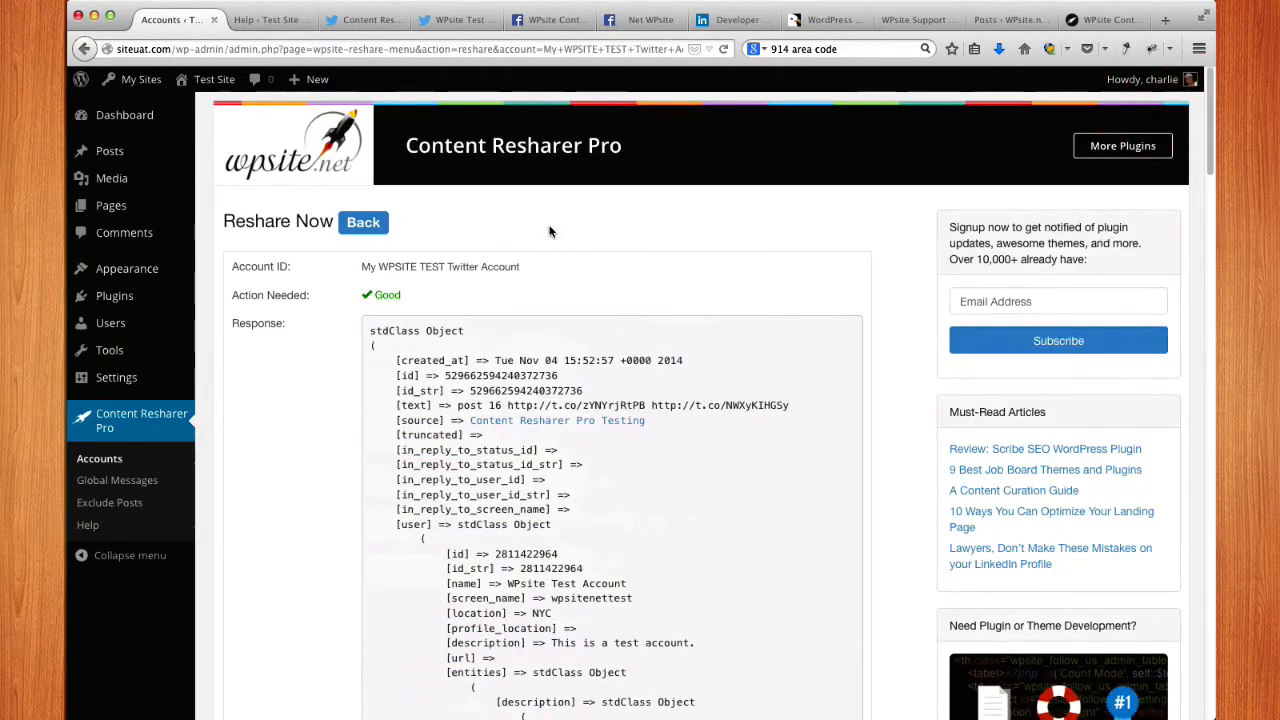
Step: Return to the accounts list and start a new account named "My Facebook User Account"
left_click(100, 458)
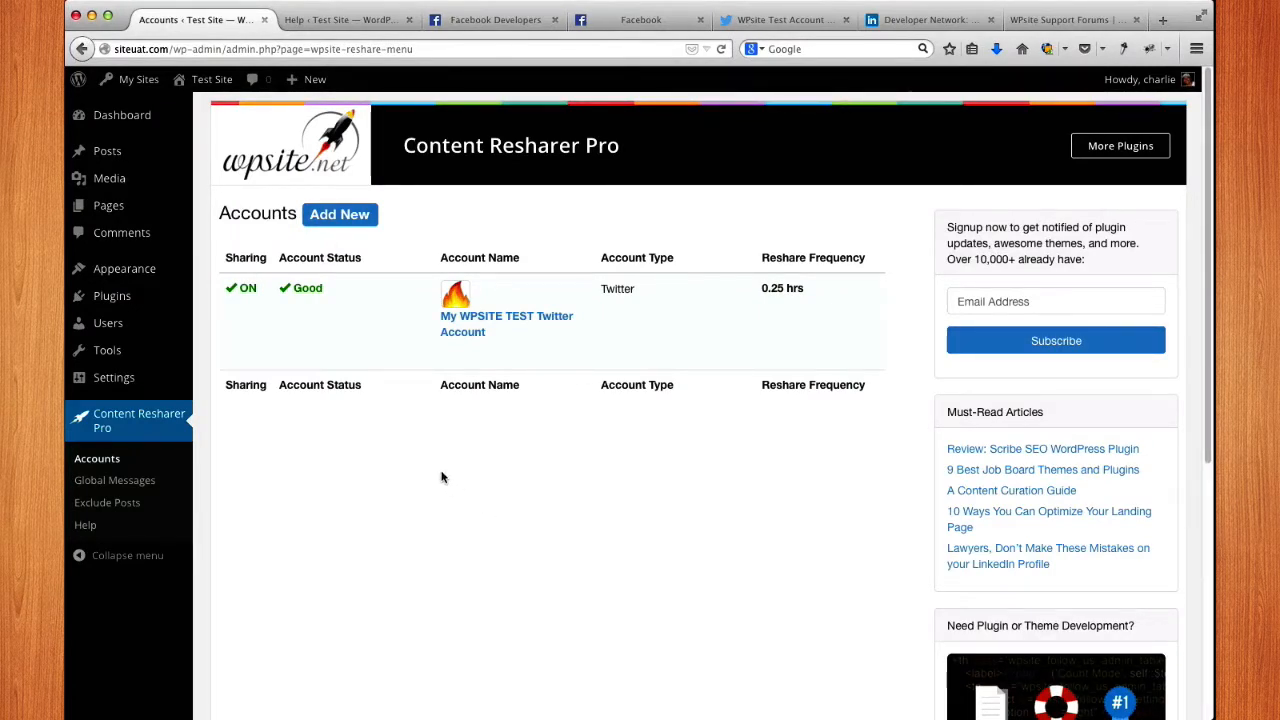
left_click(355, 219)
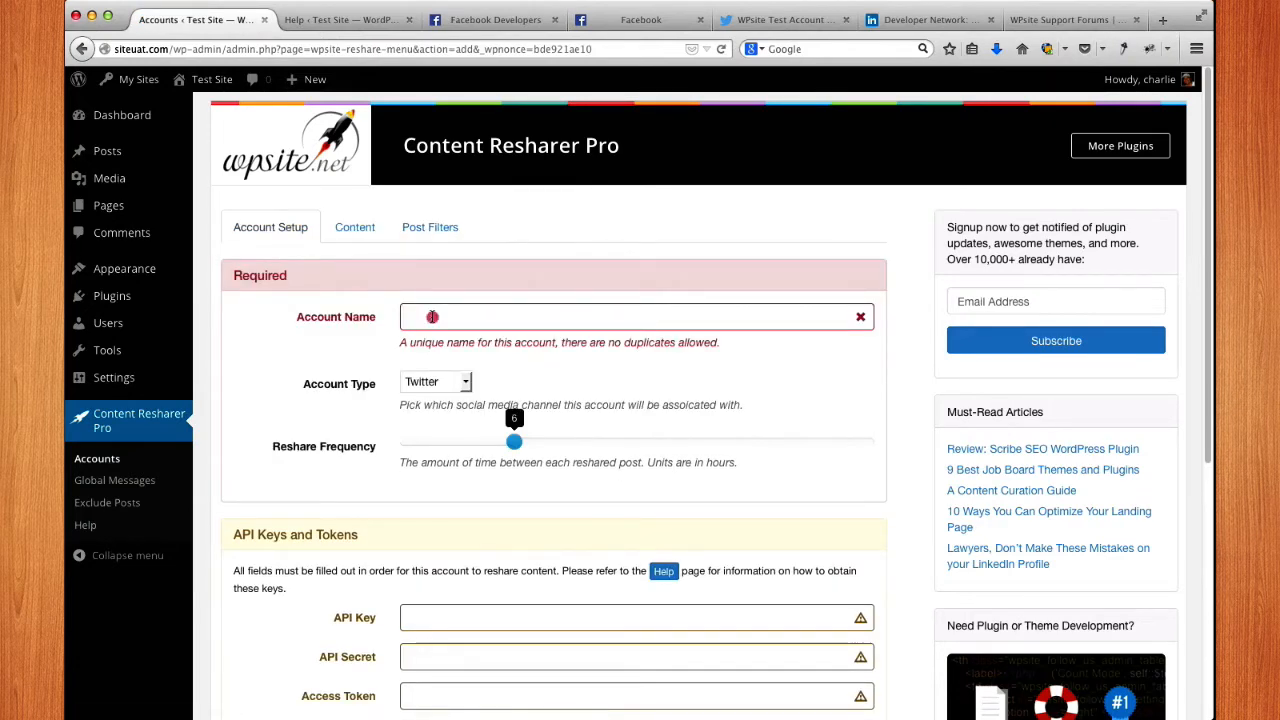
left_click(432, 317)
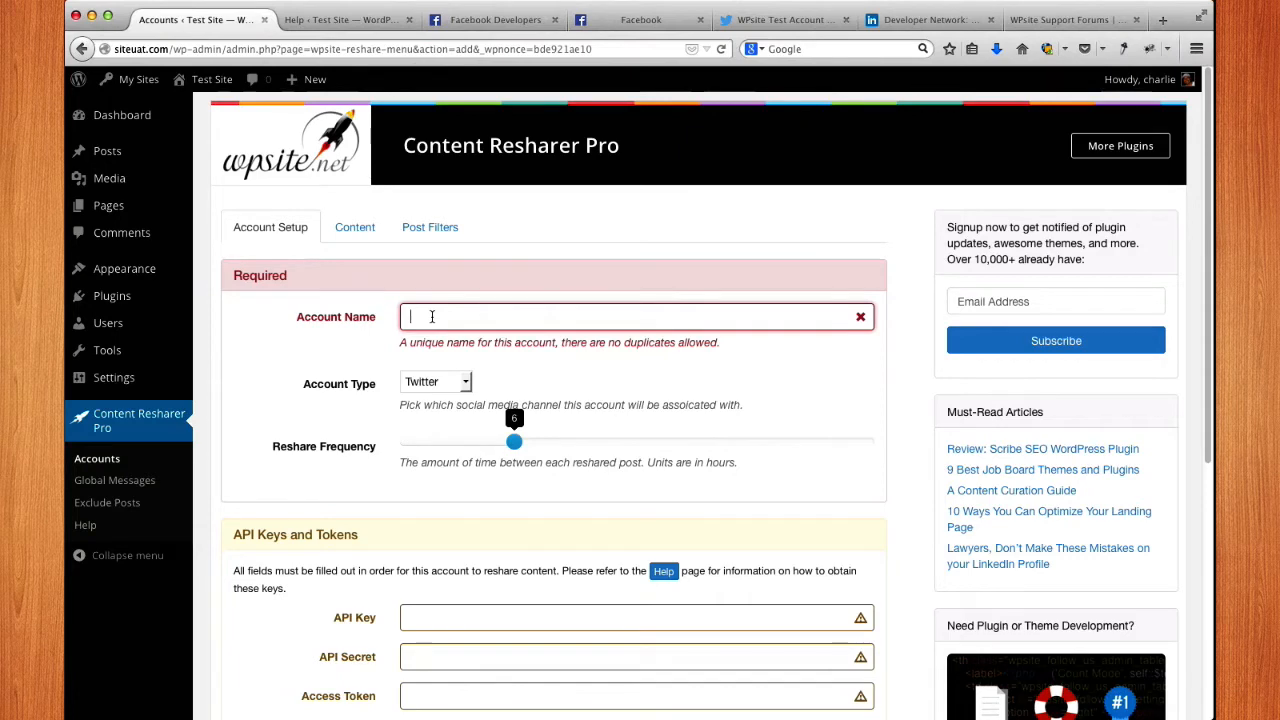
type("Fac")
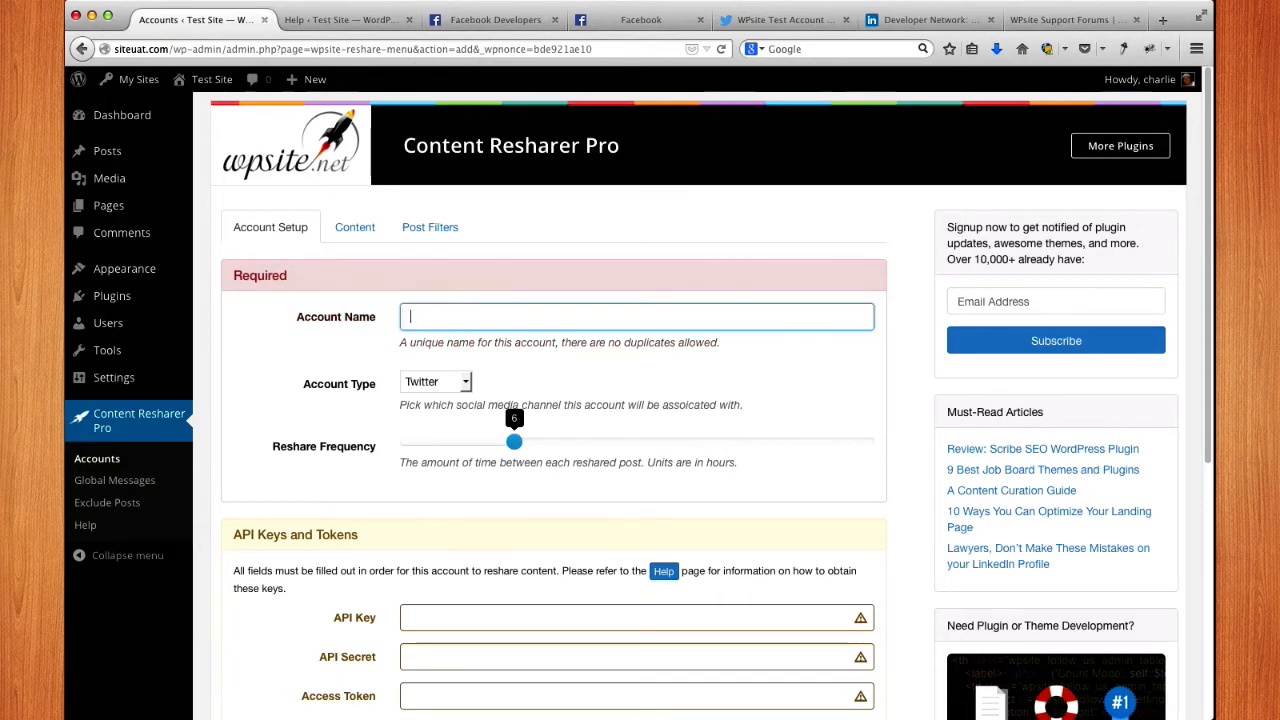
type("My Faceb")
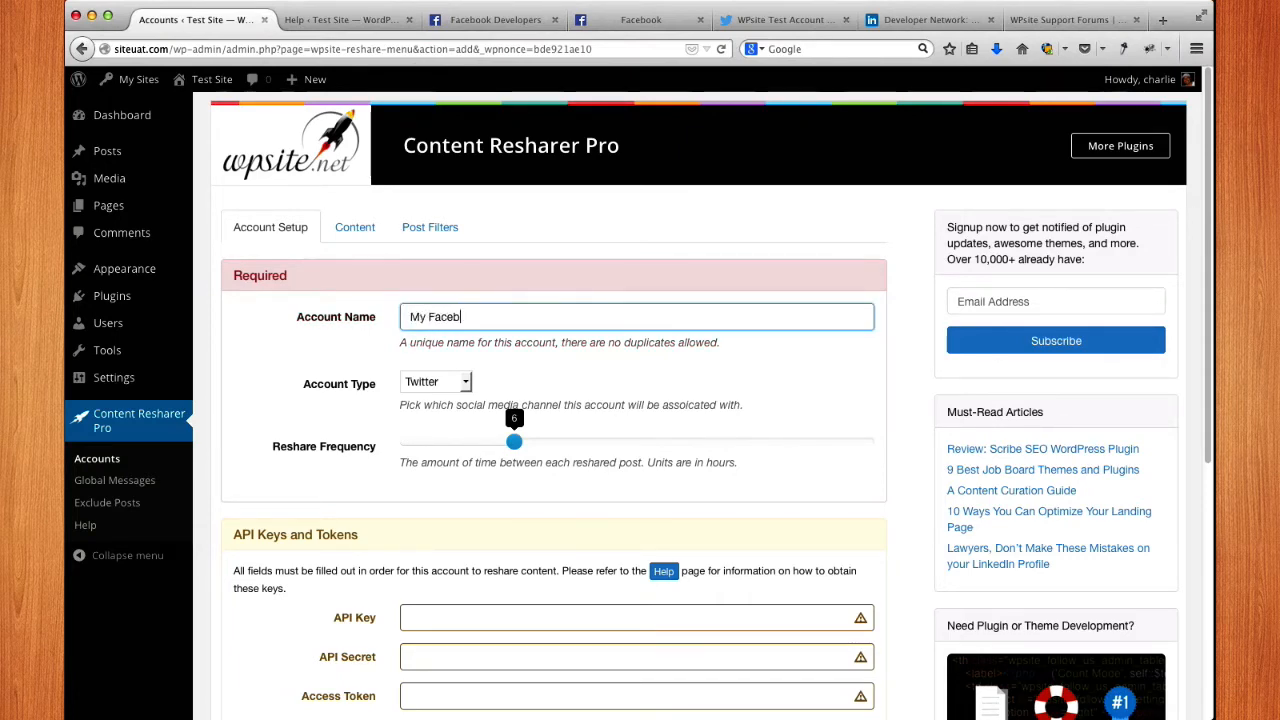
type("ook User Acc")
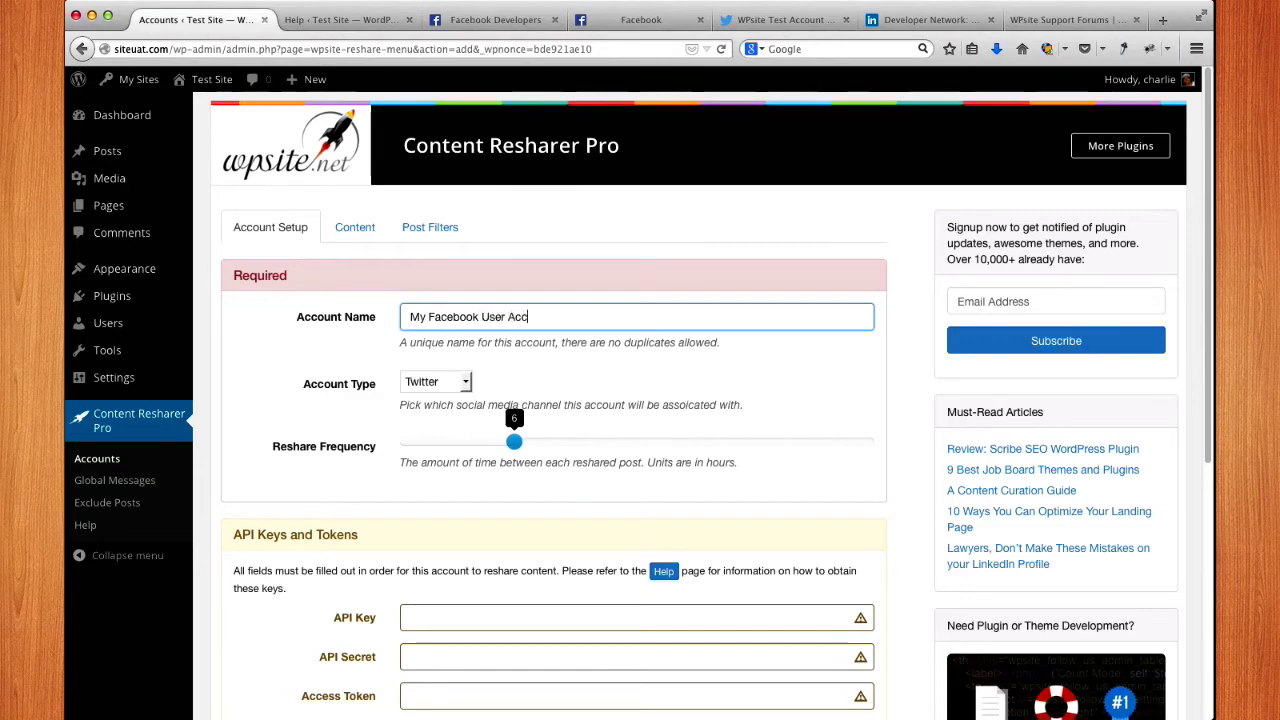
type("ount")
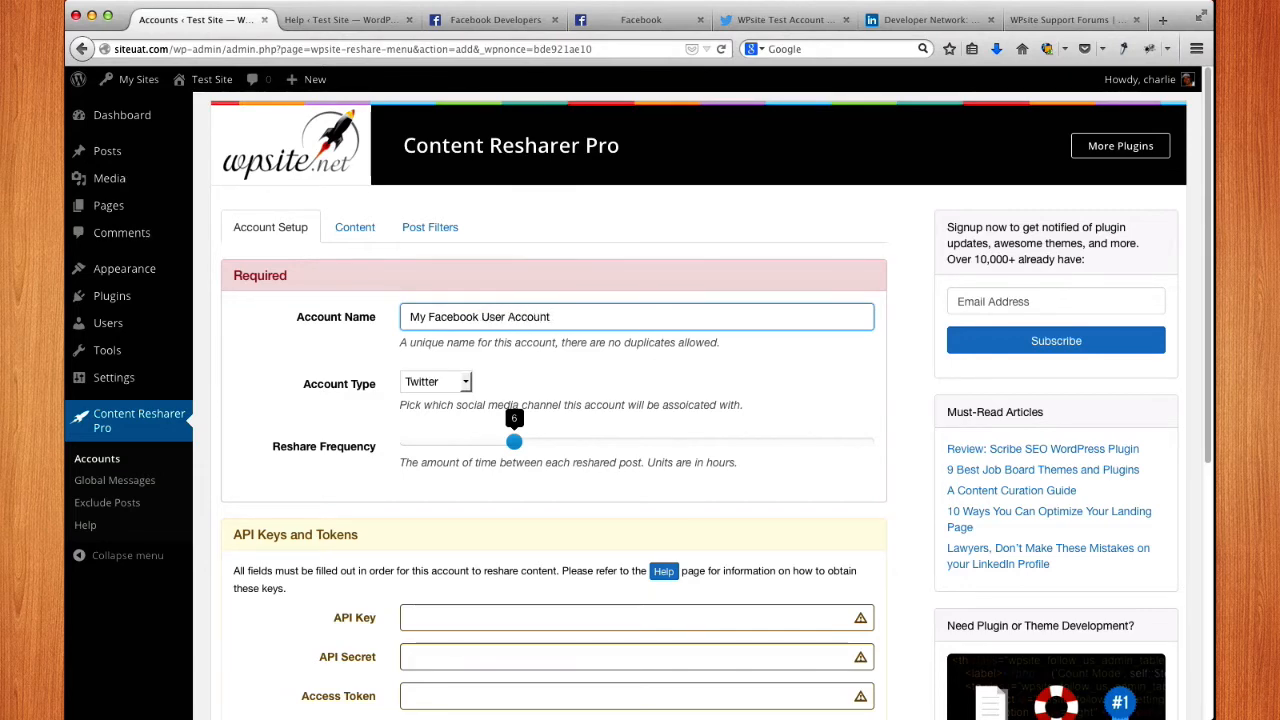
Step: Set the new account's social media channel to Facebook and its reshare frequency to 1.01 hours
left_click(435, 381)
left_click(432, 411)
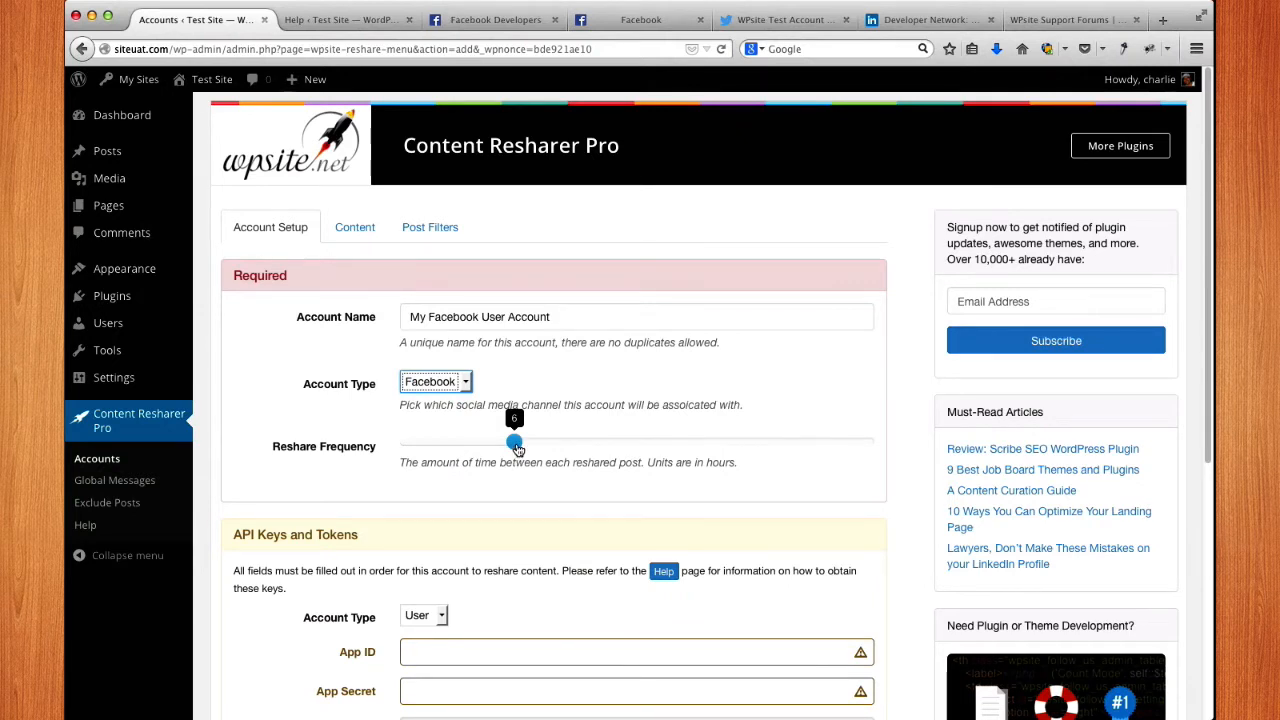
left_click_drag(517, 450, 417, 457)
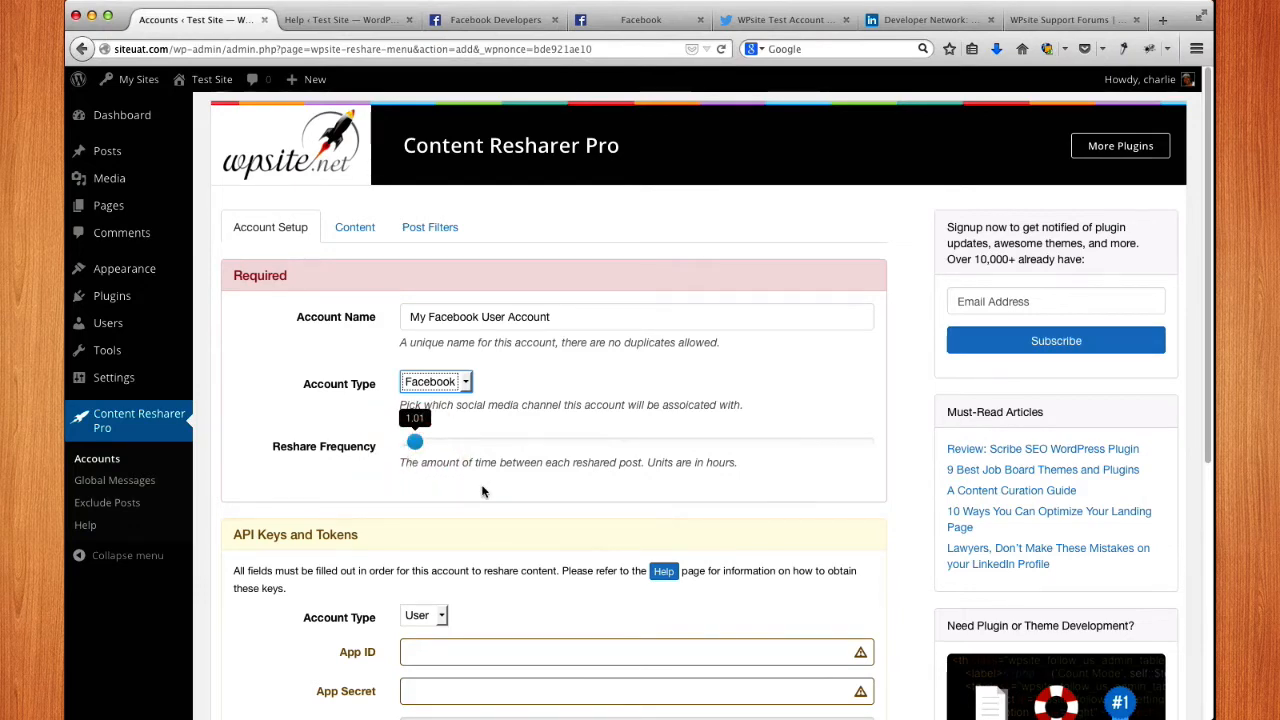
Step: Try the Page account type under API Keys and Tokens, look at its Page ID field, and set the type back to User
scroll(482, 491, "down", 2)
scroll(469, 417, "down", 1)
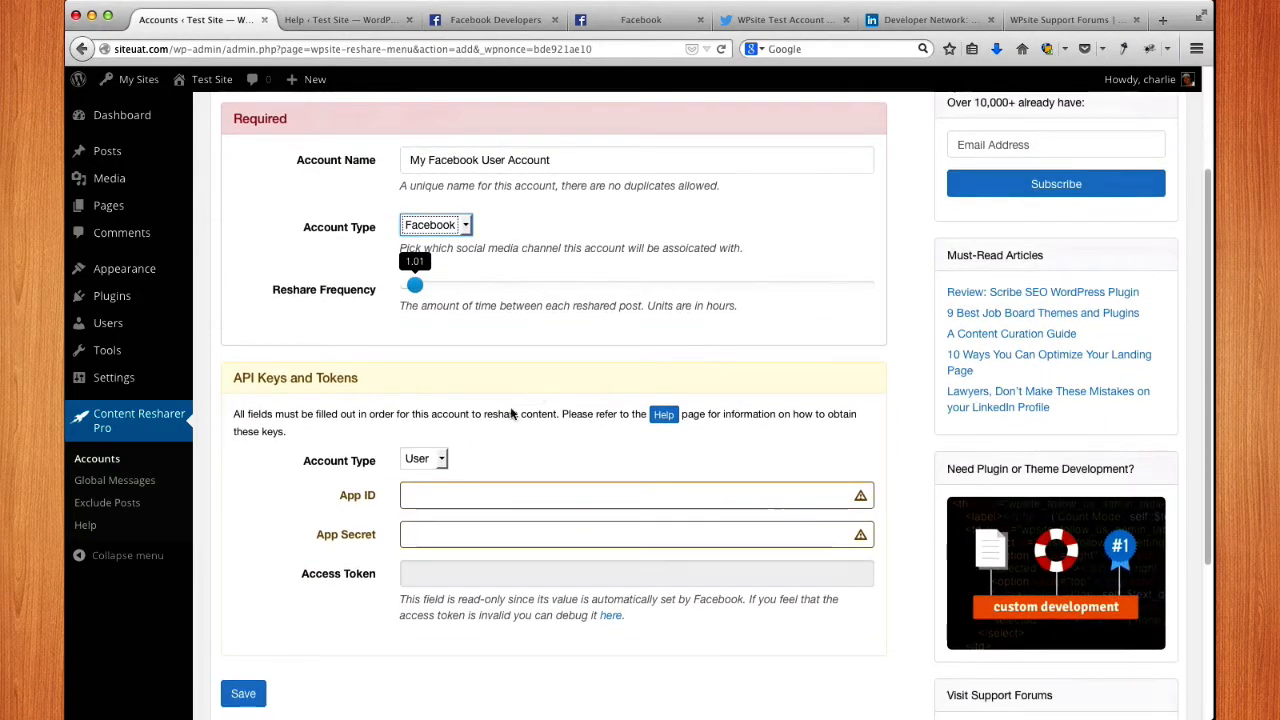
scroll(515, 425, "down", 1)
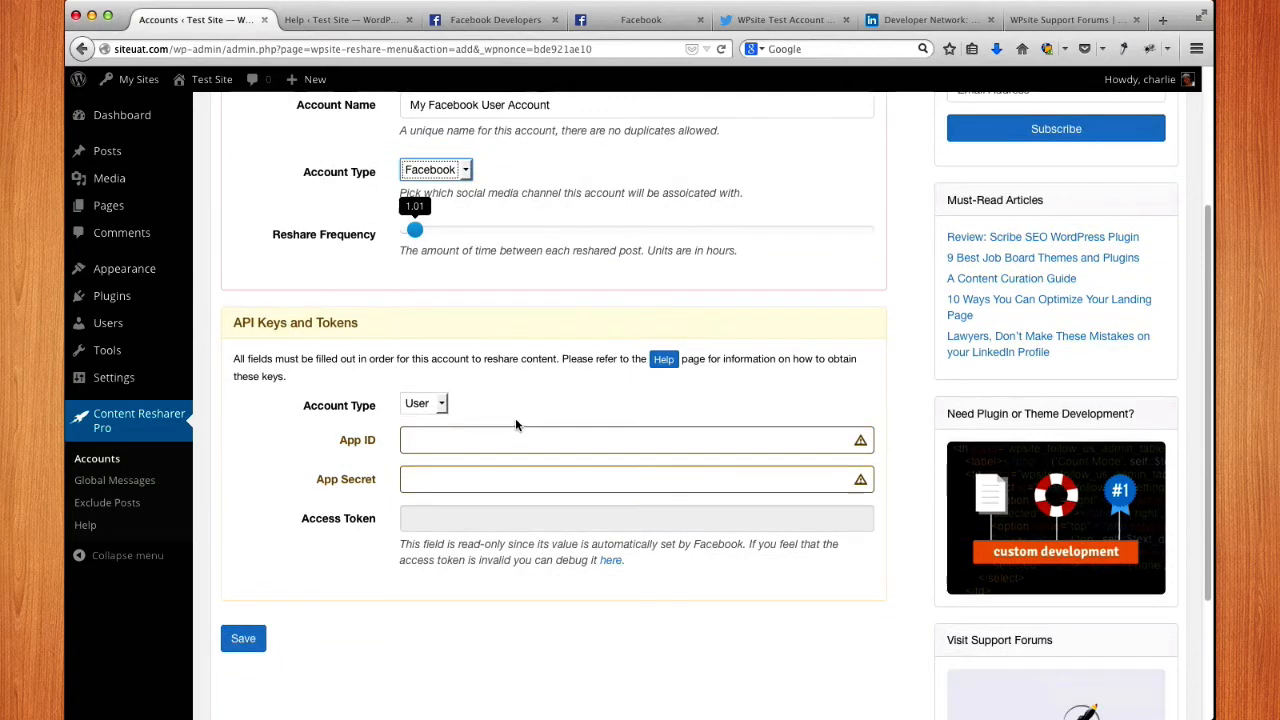
left_click(437, 405)
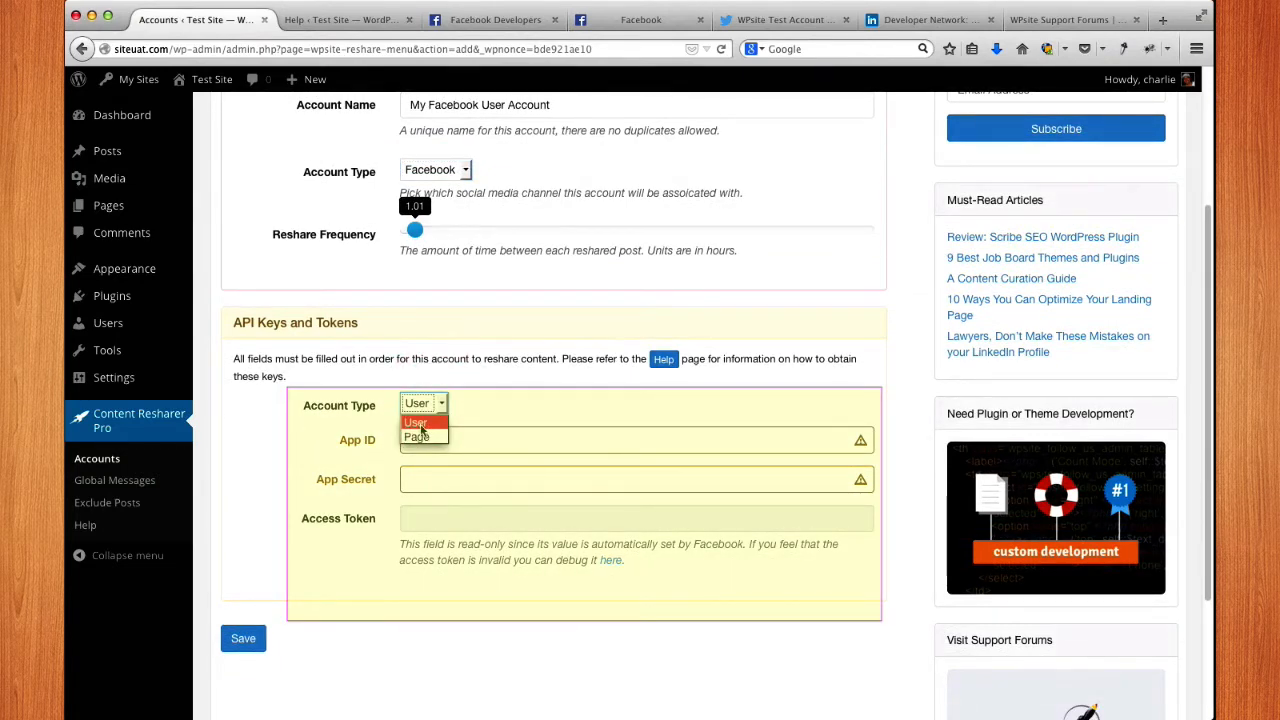
left_click(421, 428)
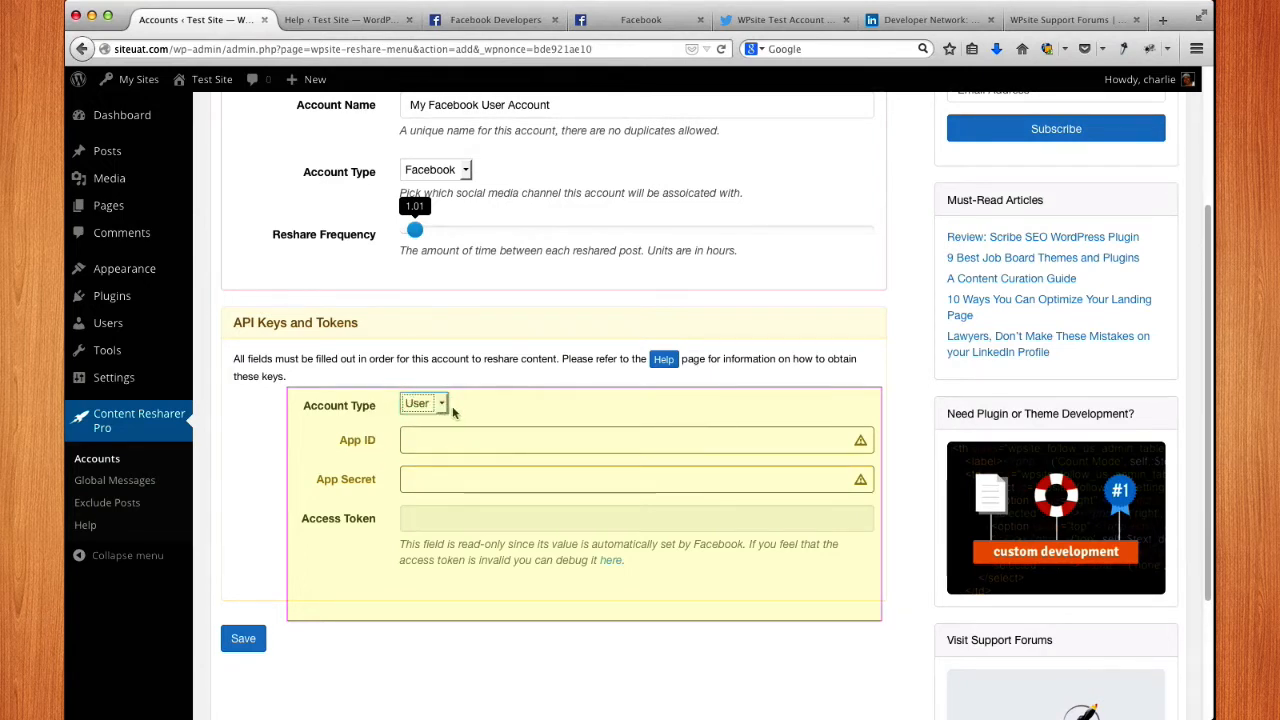
left_click(443, 405)
left_click(434, 426)
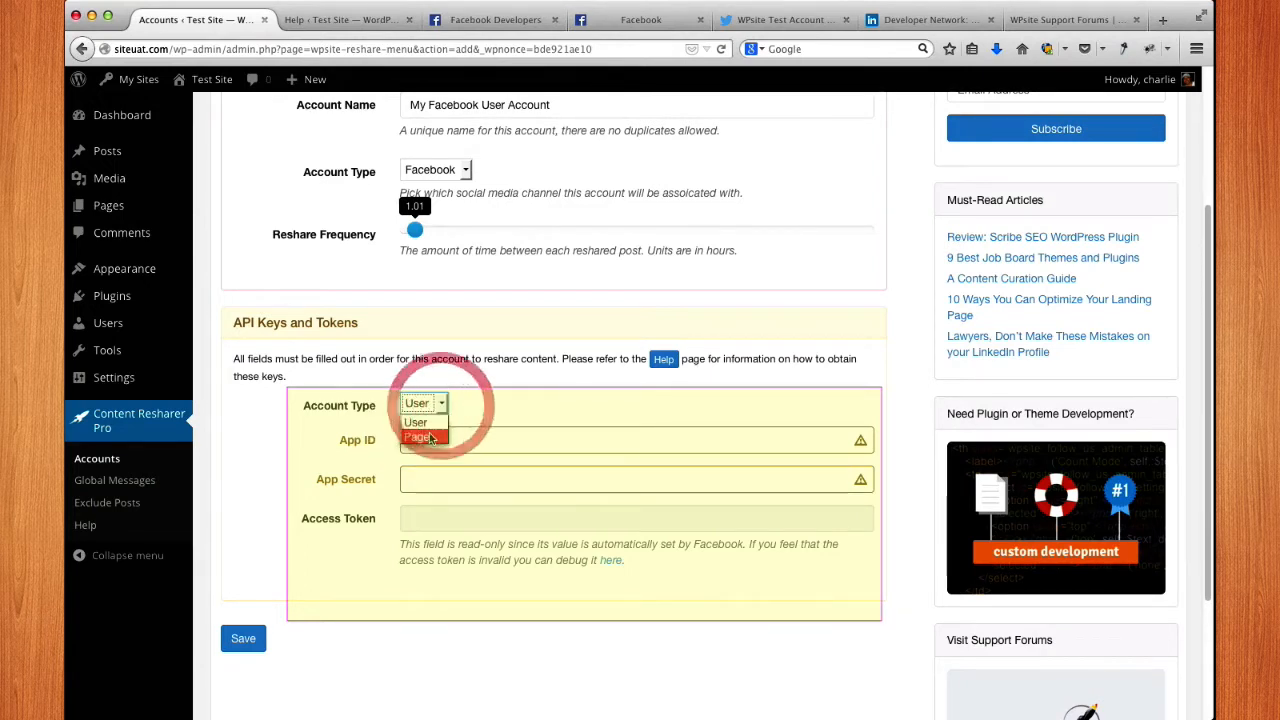
left_click(449, 519)
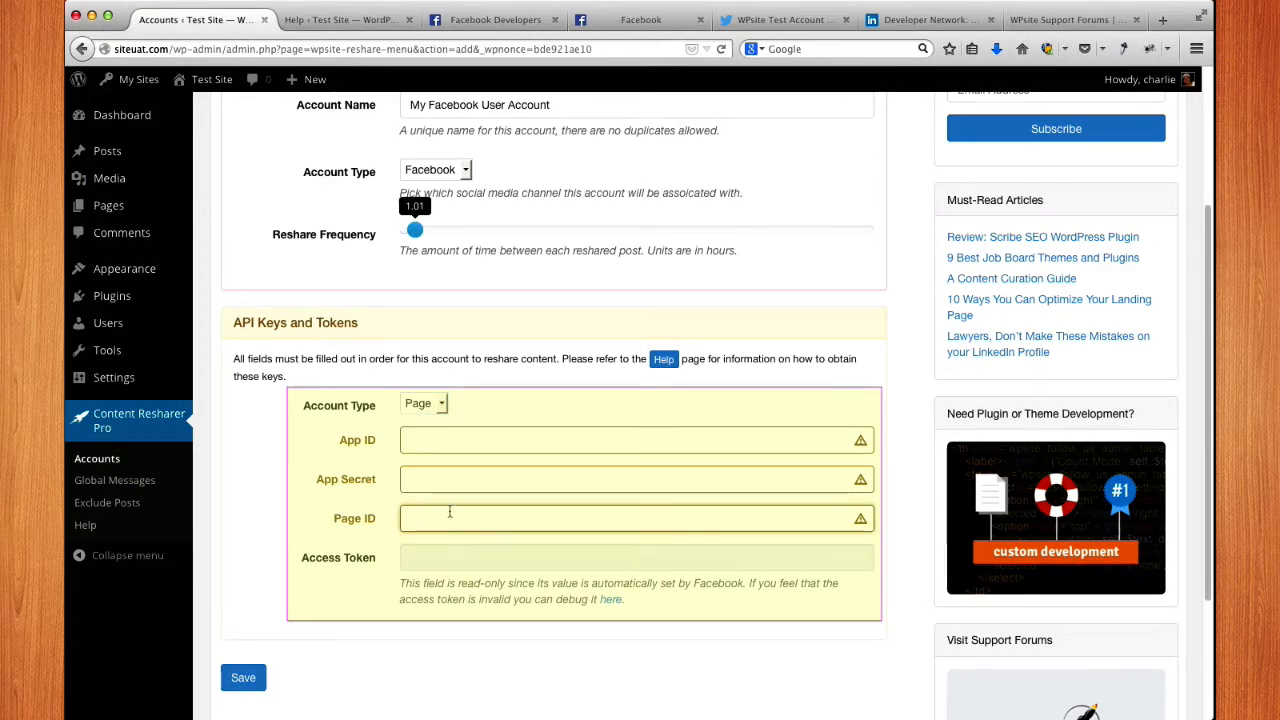
left_click(441, 405)
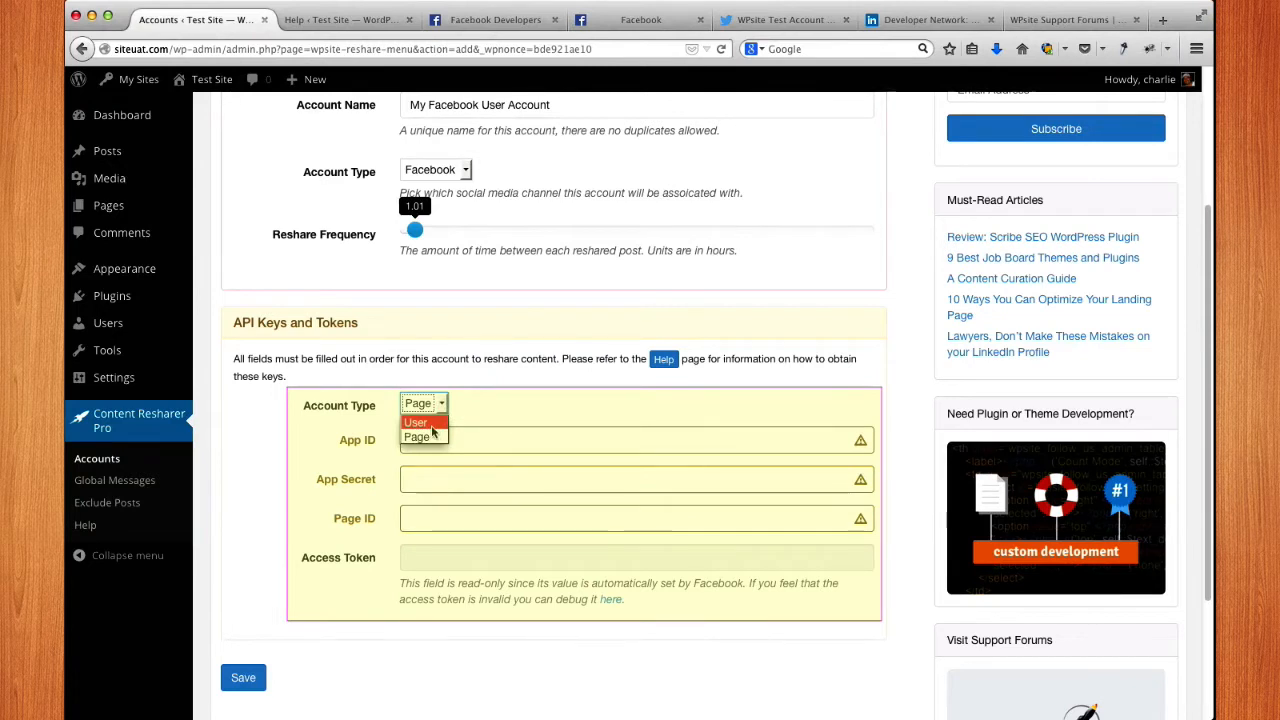
left_click(433, 426)
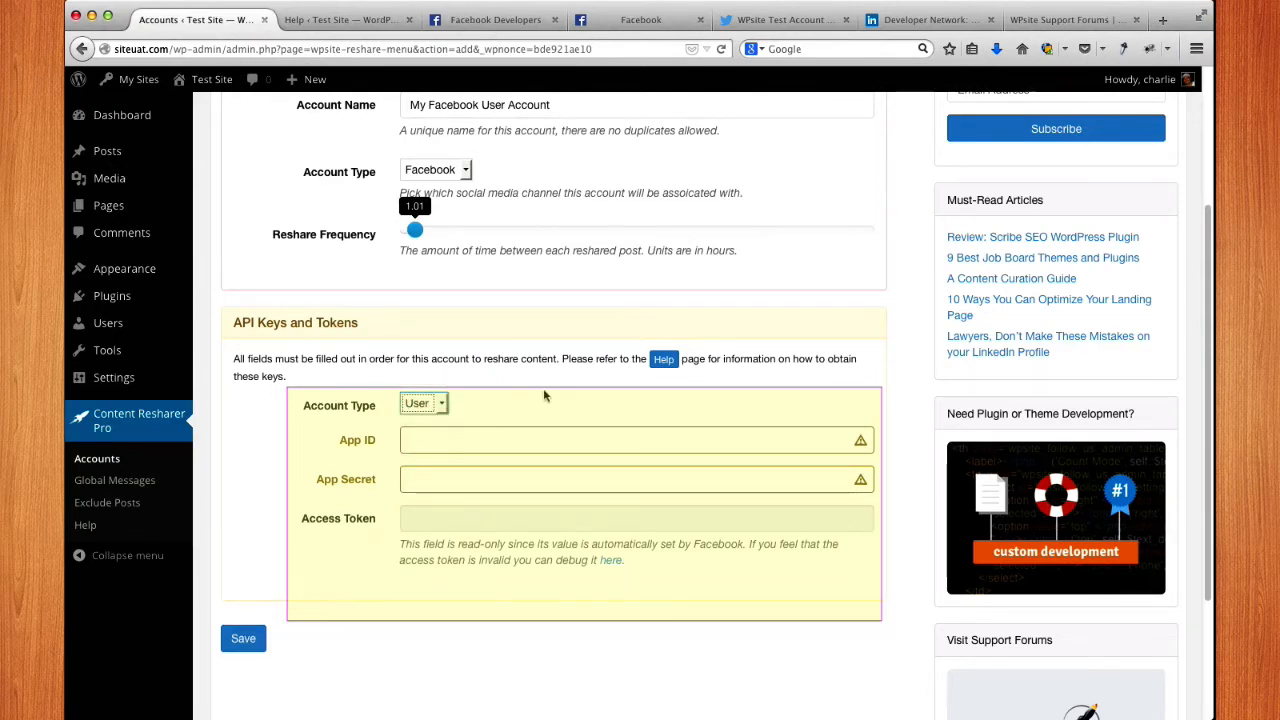
Step: Switch to the Facebook site and look through the test profile's news feed
left_click(507, 409)
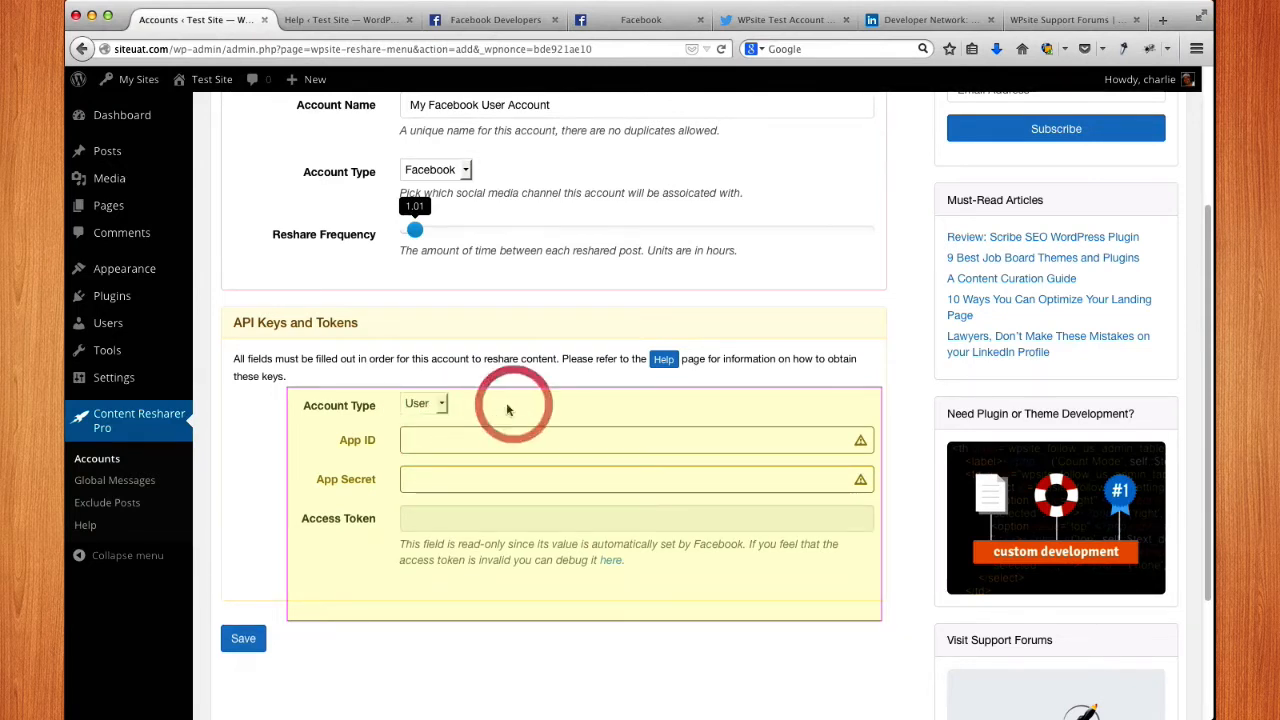
left_click(633, 22)
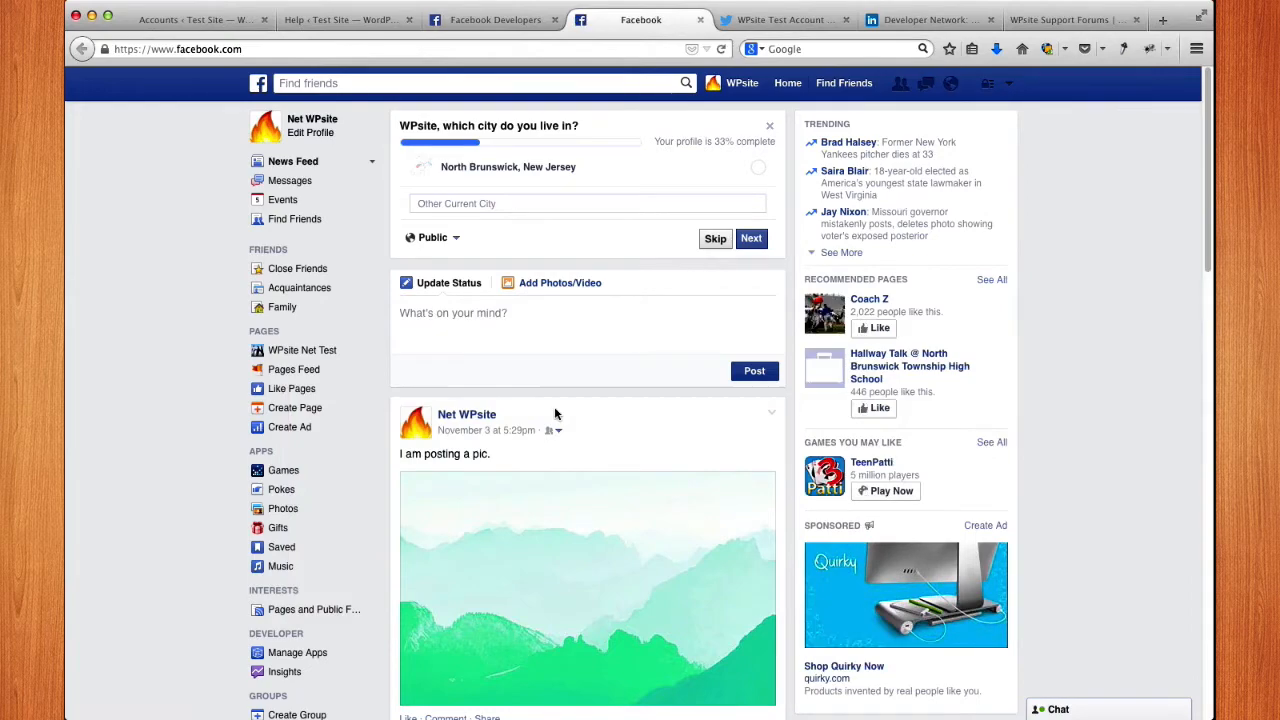
scroll(556, 404, "down", 7)
scroll(556, 401, "up", 7)
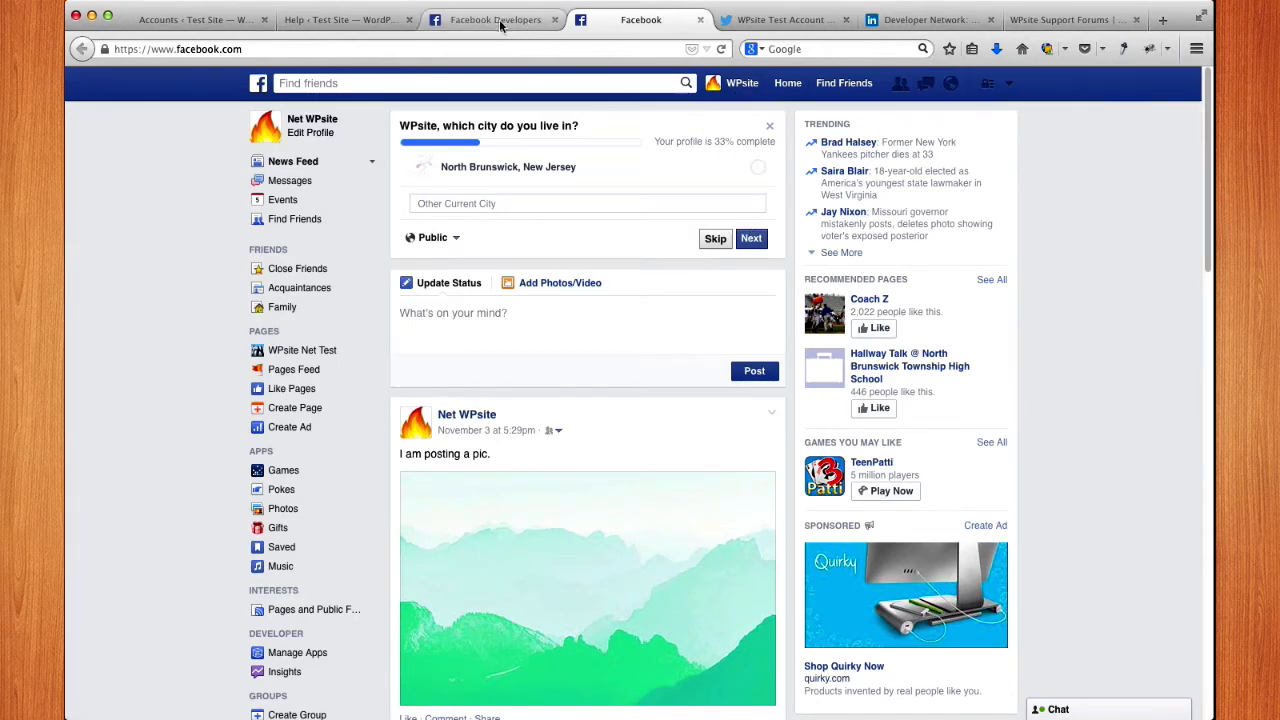
Step: Check the new account's App ID and App Secret fields against the Facebook Application Setup directions in the plugin's Help page
left_click(212, 22)
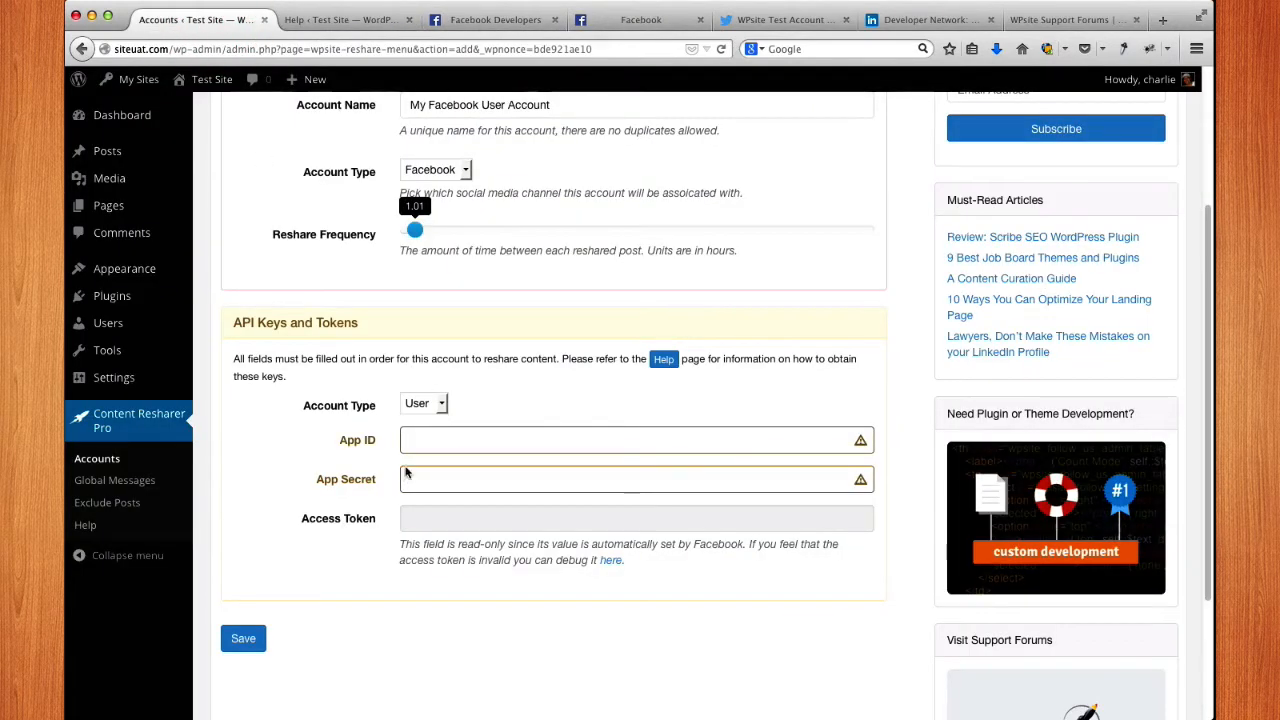
left_click(430, 443)
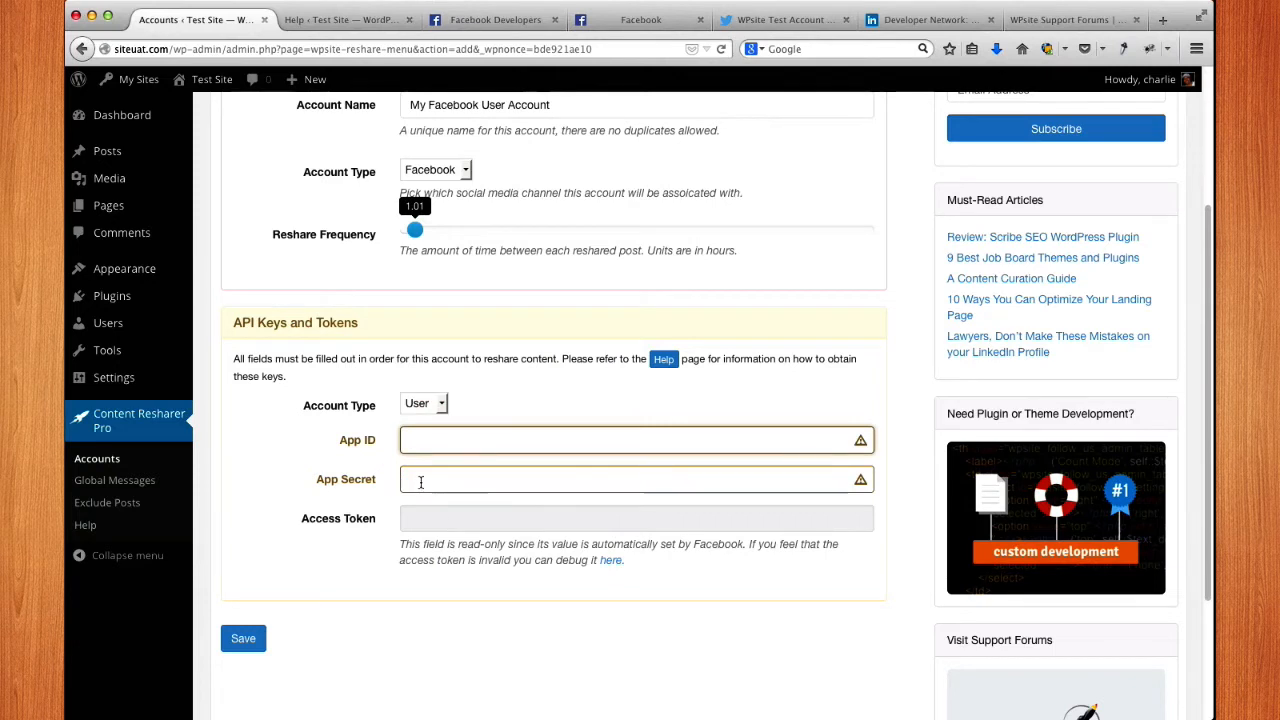
left_click(420, 481)
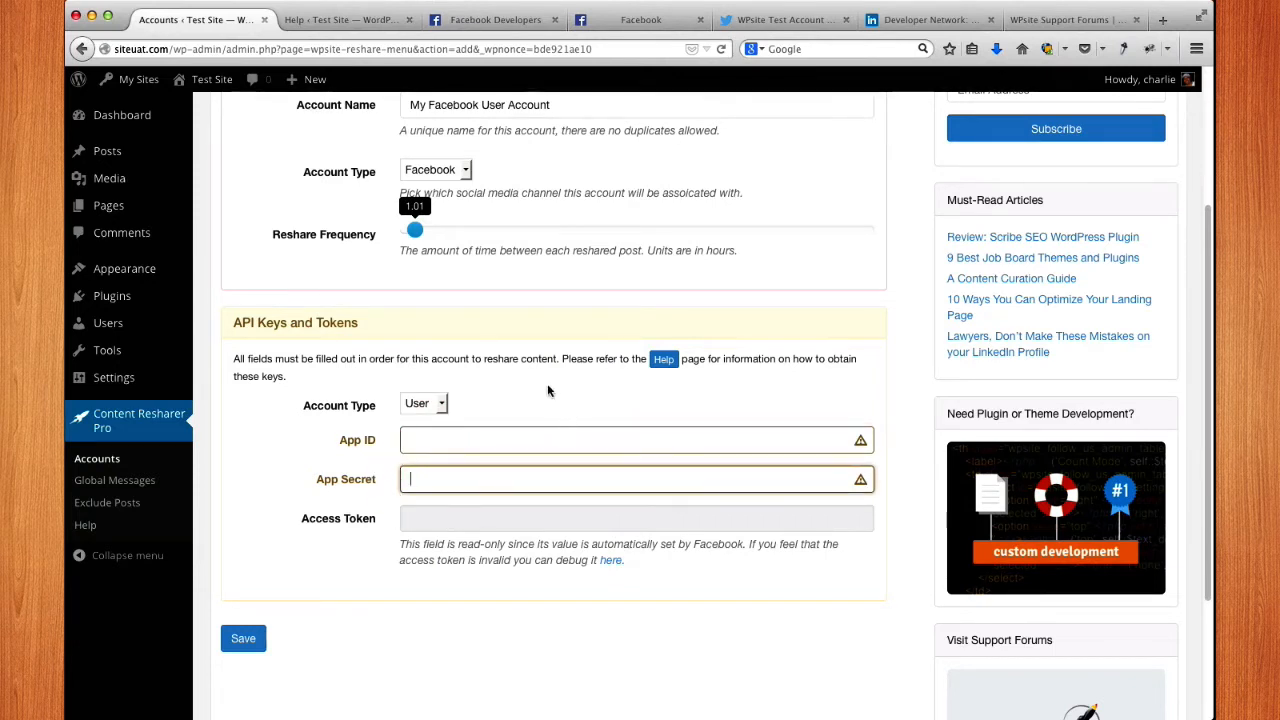
left_click(516, 360)
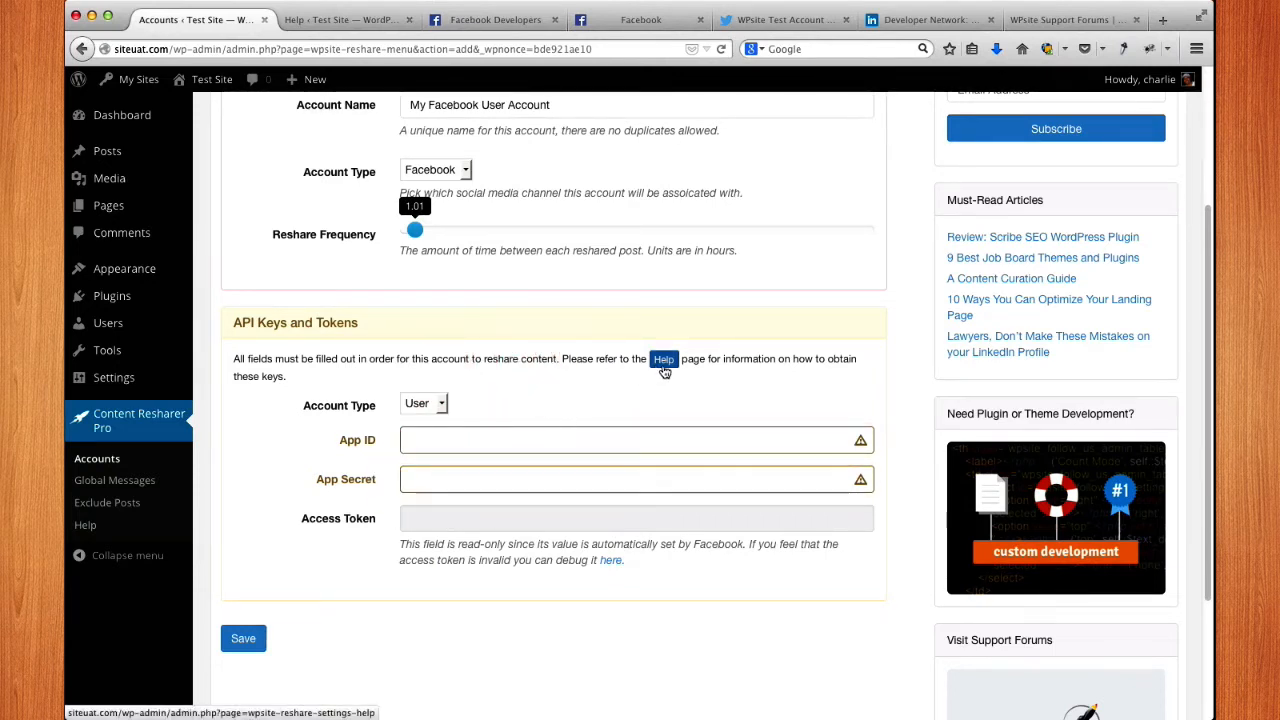
left_click(362, 26)
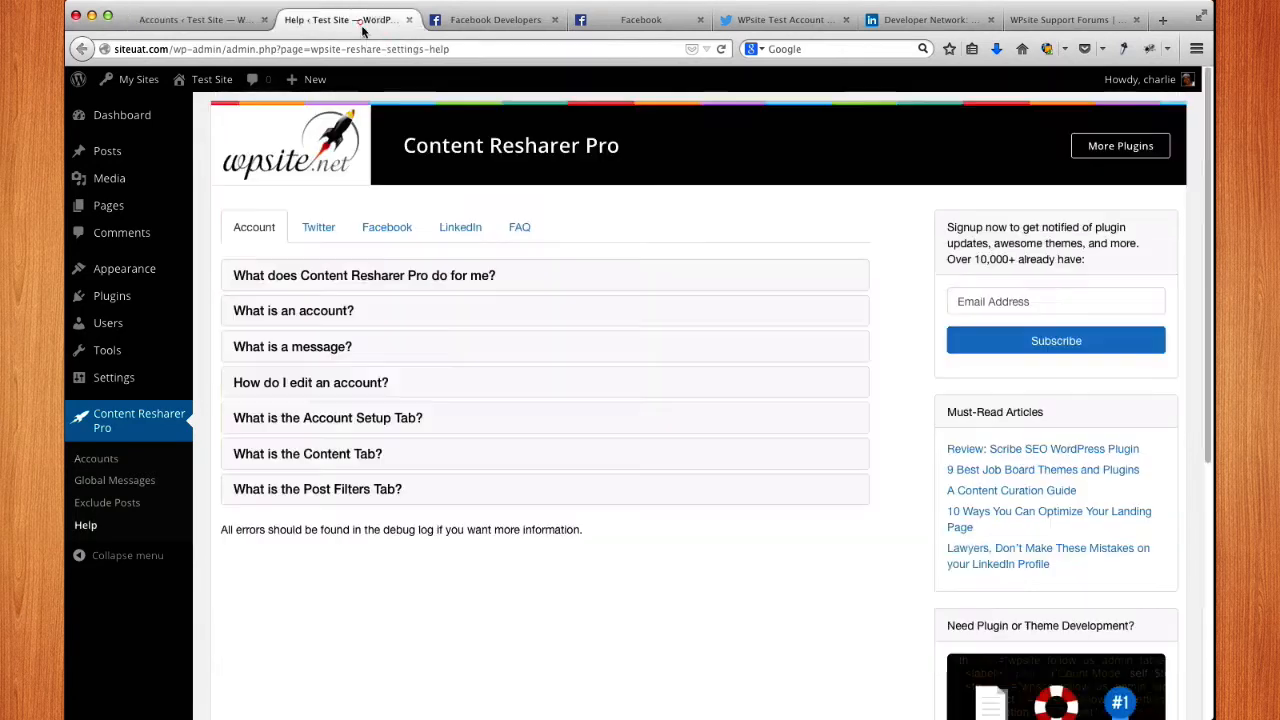
left_click(407, 238)
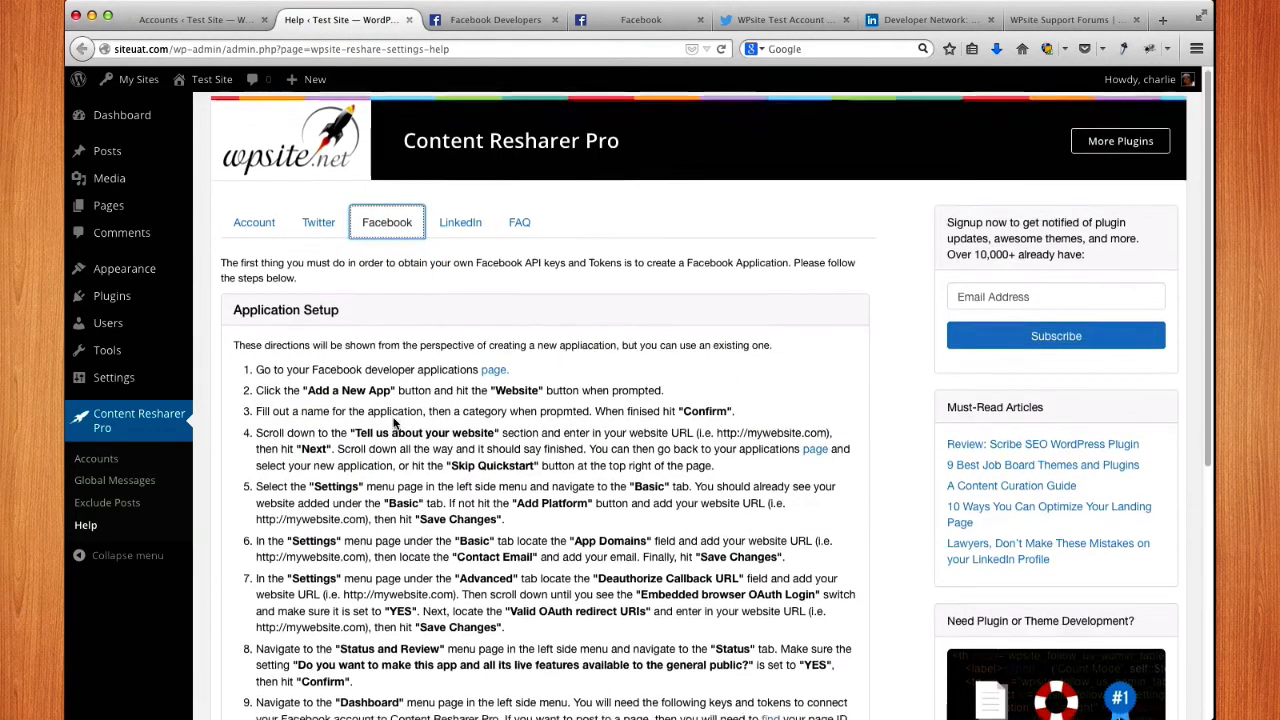
scroll(395, 424, "down", 2)
left_click_drag(340, 679, 258, 292)
left_click(302, 390)
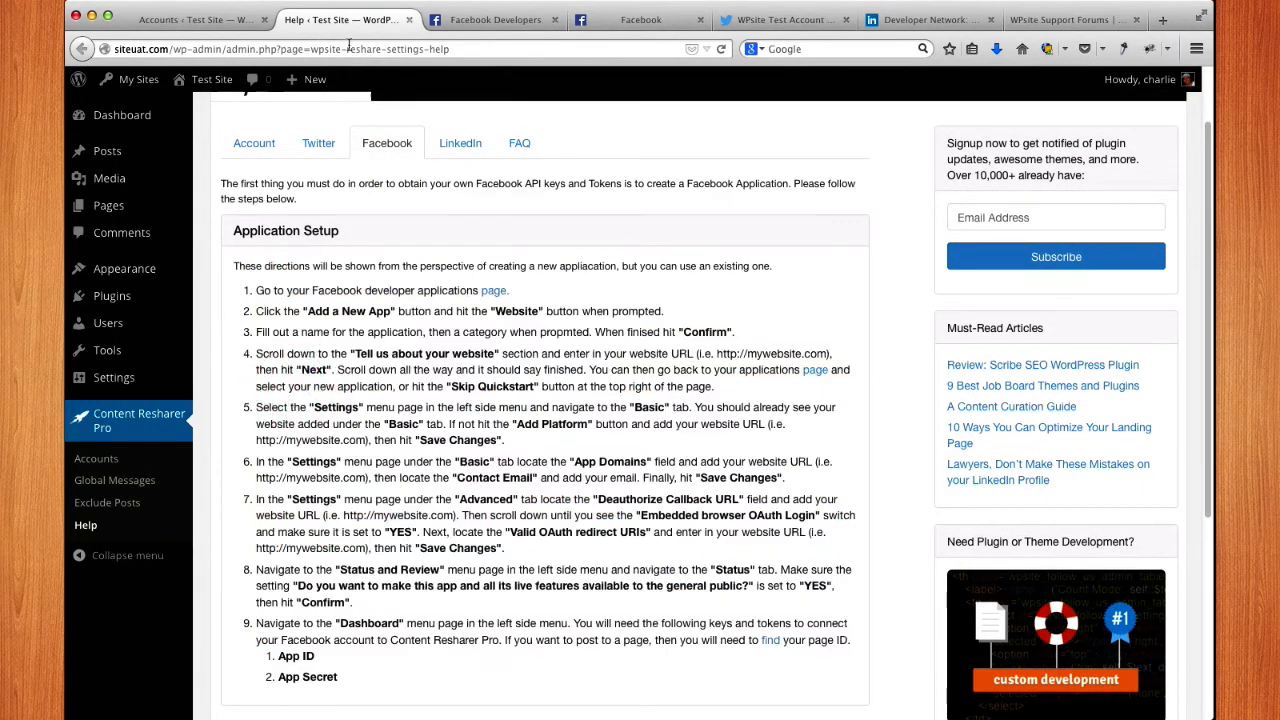
Step: Recheck the empty App ID and App Secret fields, and read the first Facebook Application Setup direction in Help
left_click(200, 20)
left_click(430, 440)
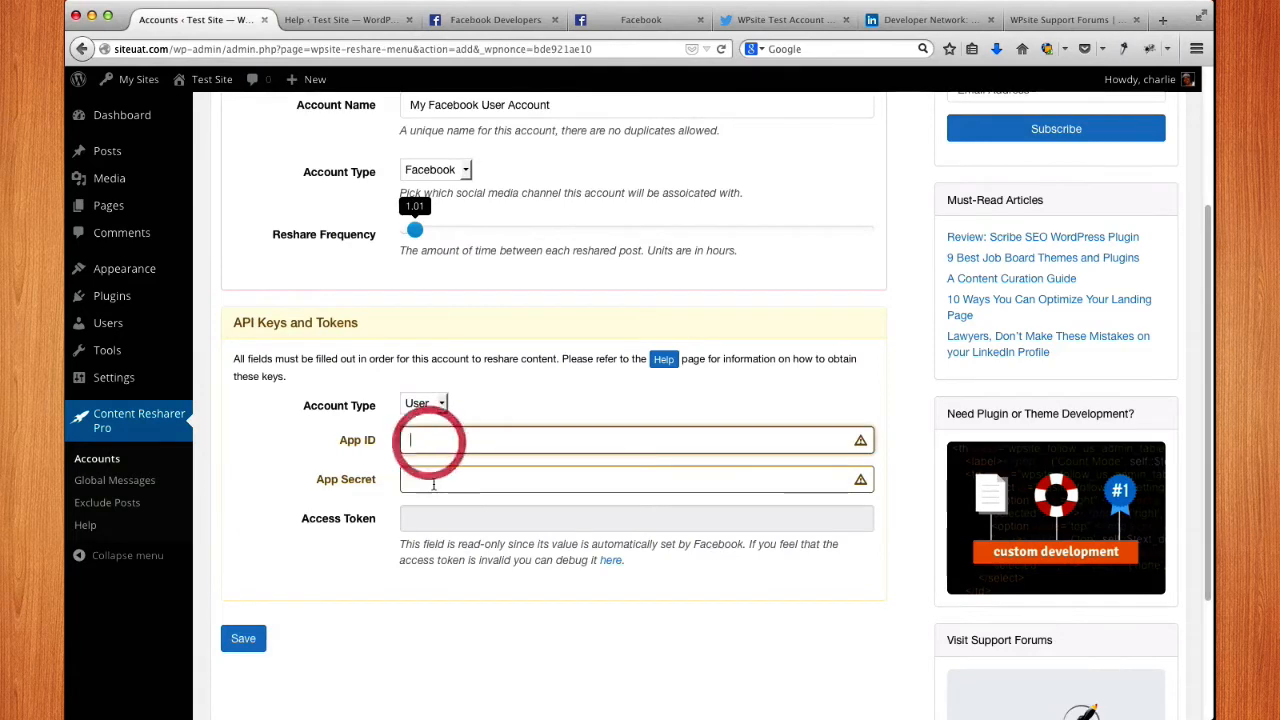
left_click(435, 480)
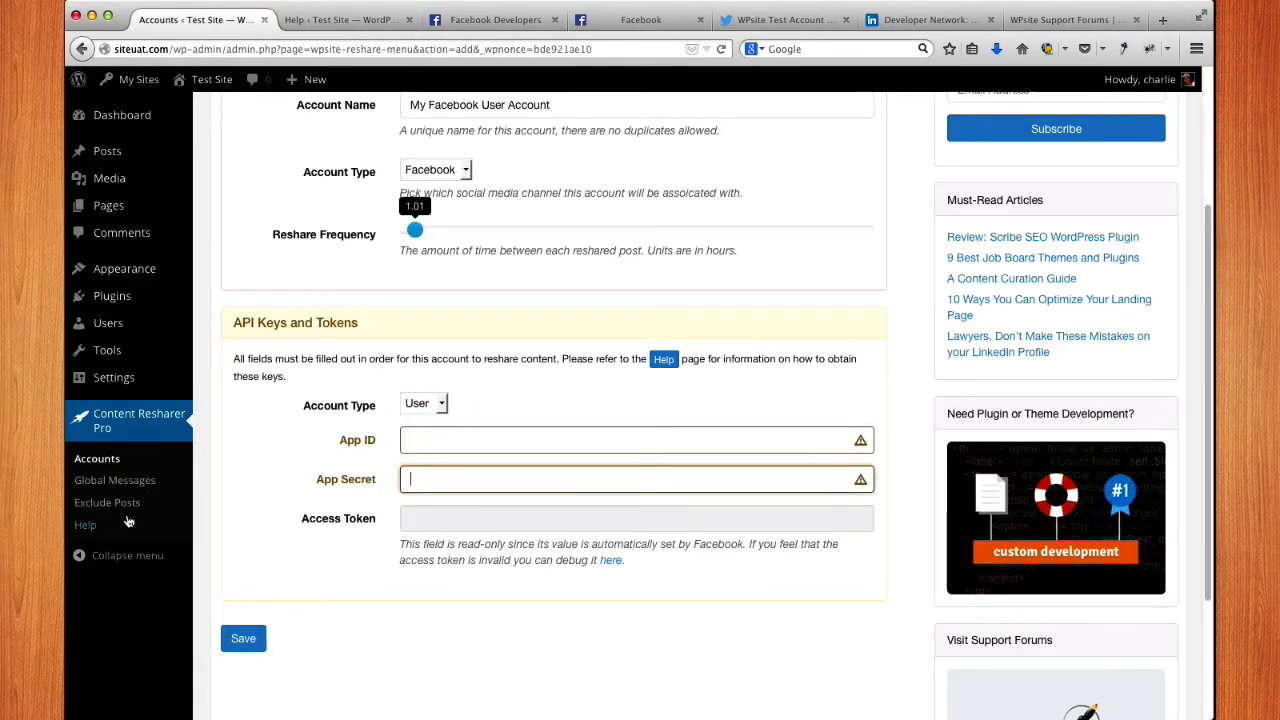
left_click(88, 527)
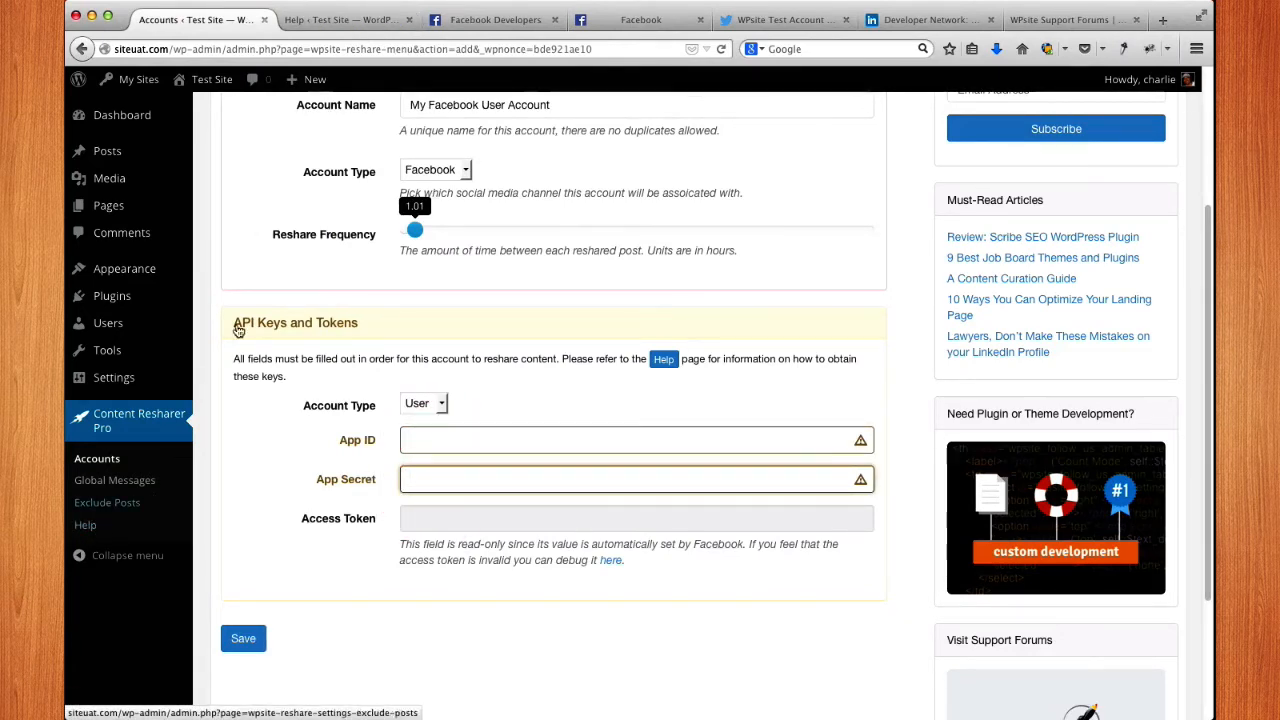
left_click(300, 20)
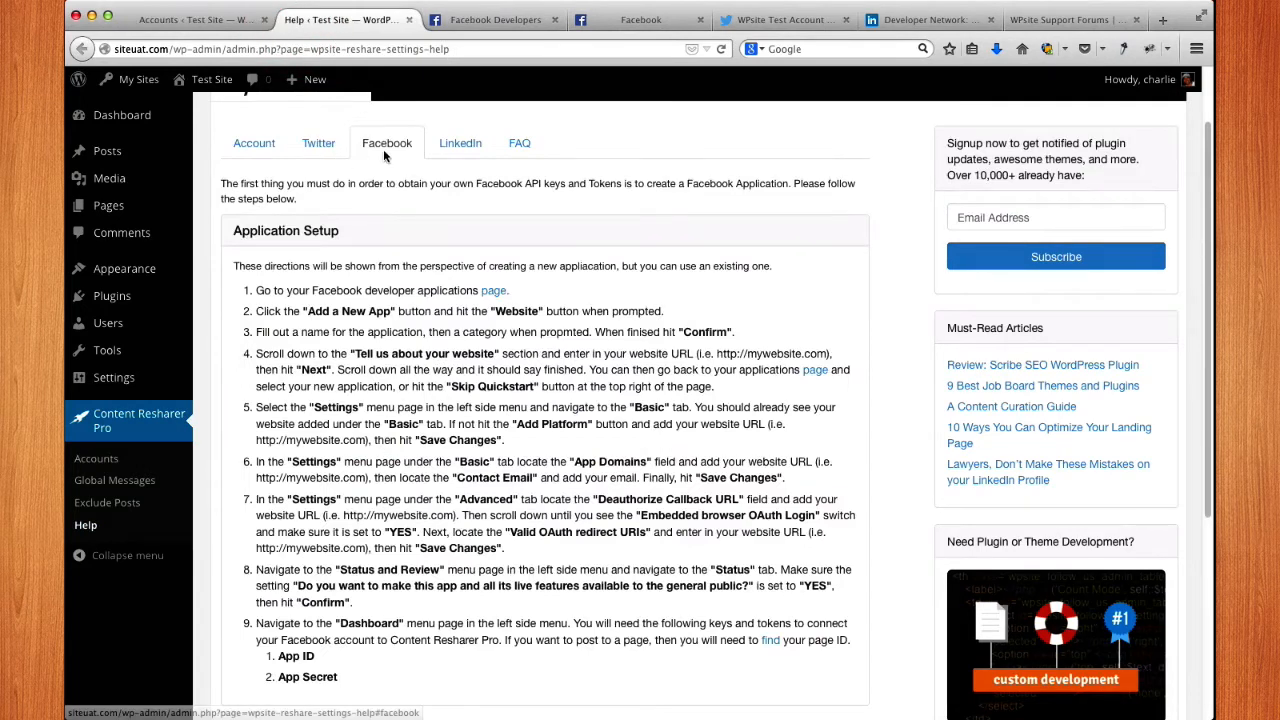
left_click(234, 268)
left_click_drag(234, 268, 378, 683)
left_click(377, 682)
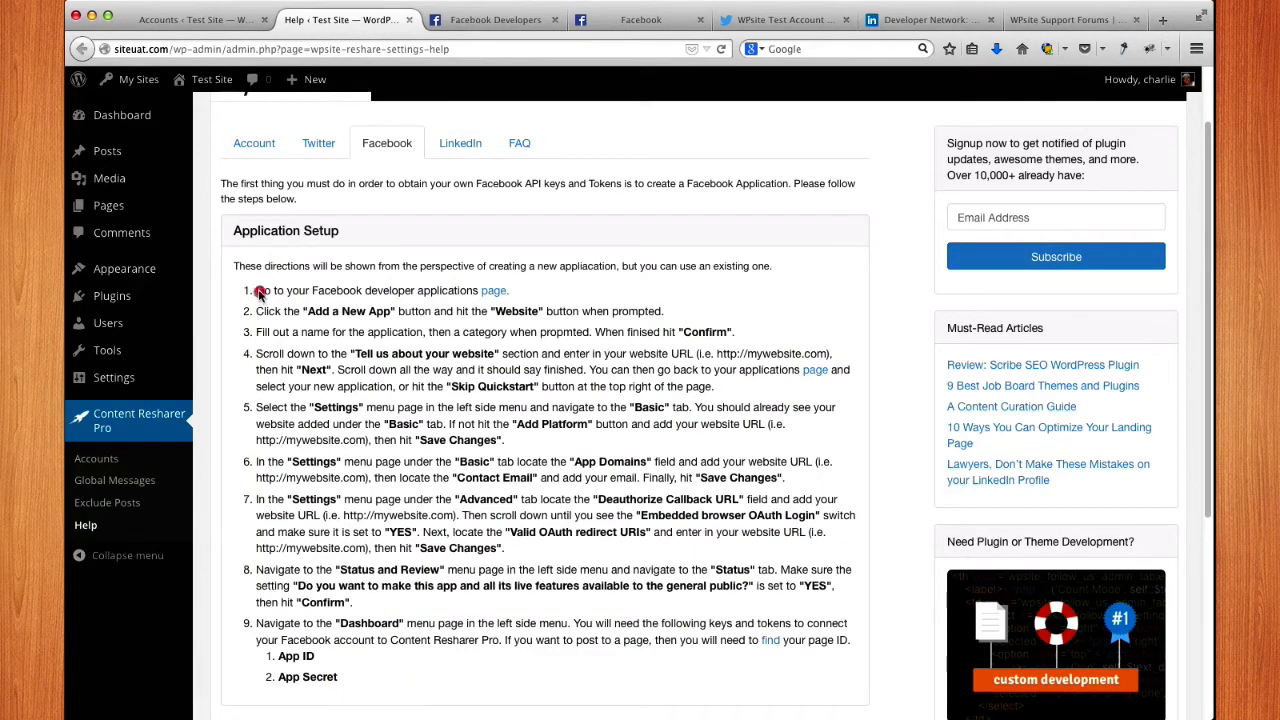
left_click_drag(258, 291, 522, 297)
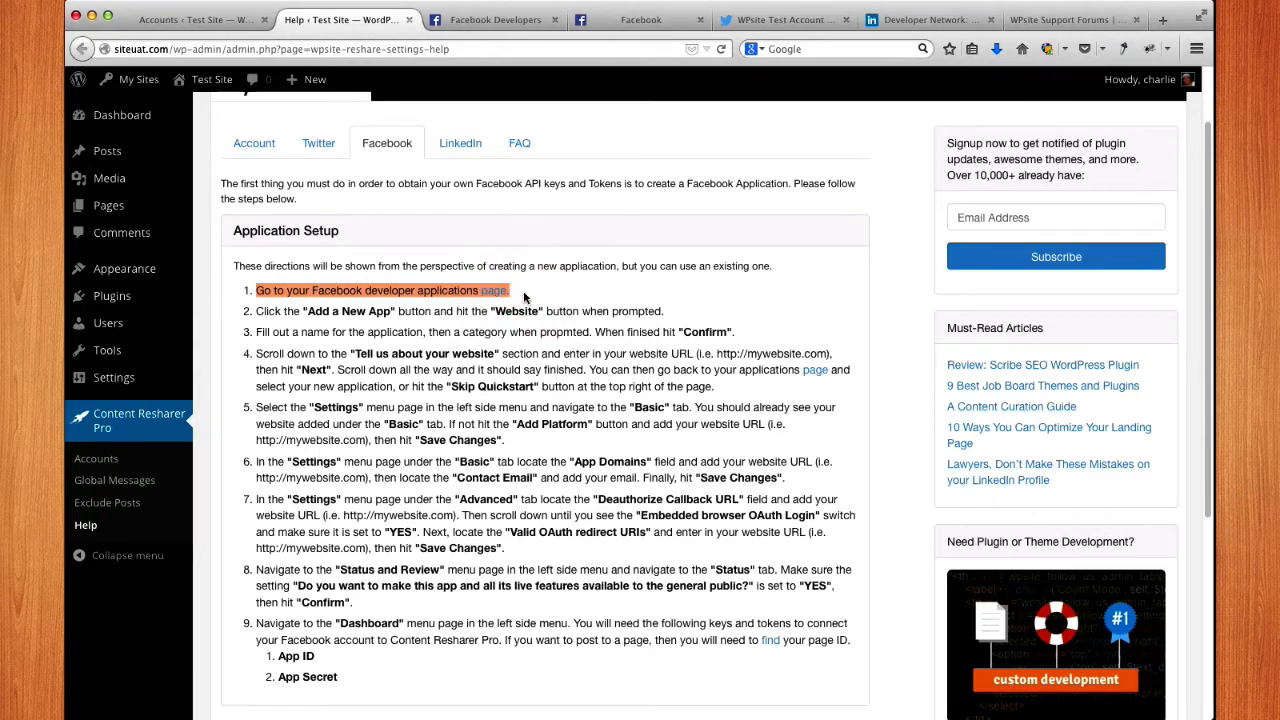
left_click(524, 297)
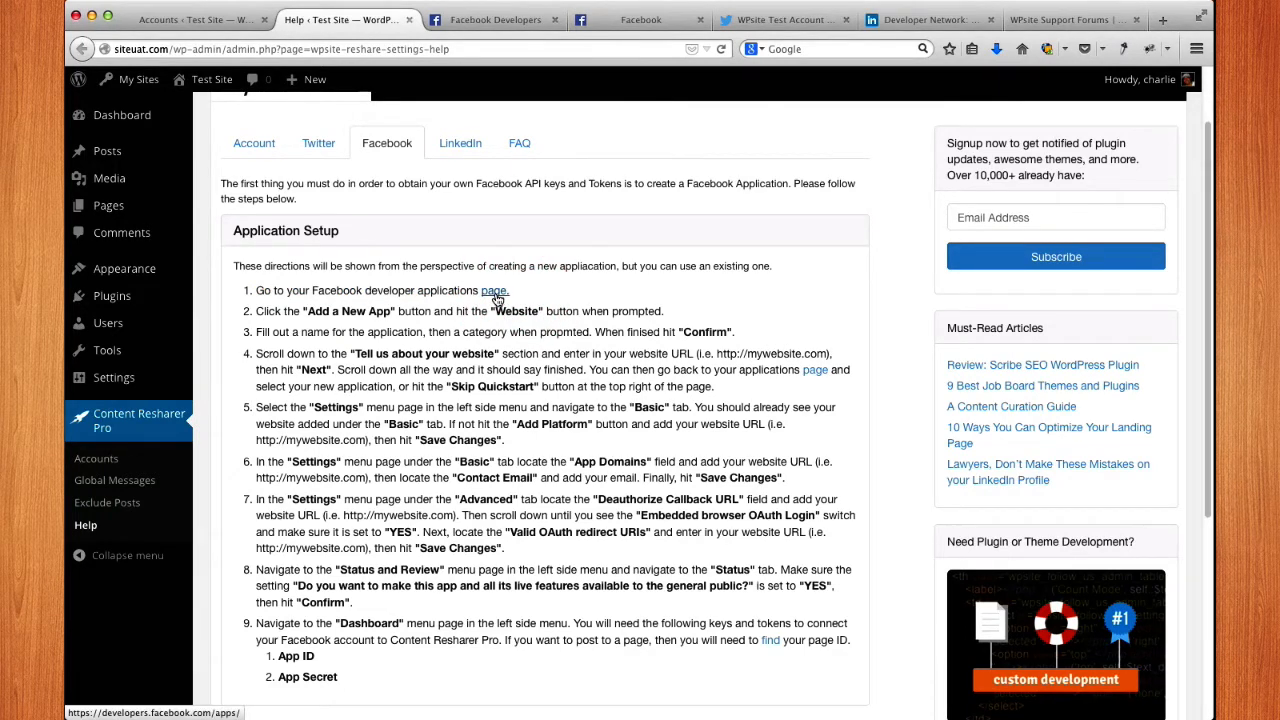
Step: Go to the Facebook Developers site and start adding a new app for the Website platform
left_click(487, 20)
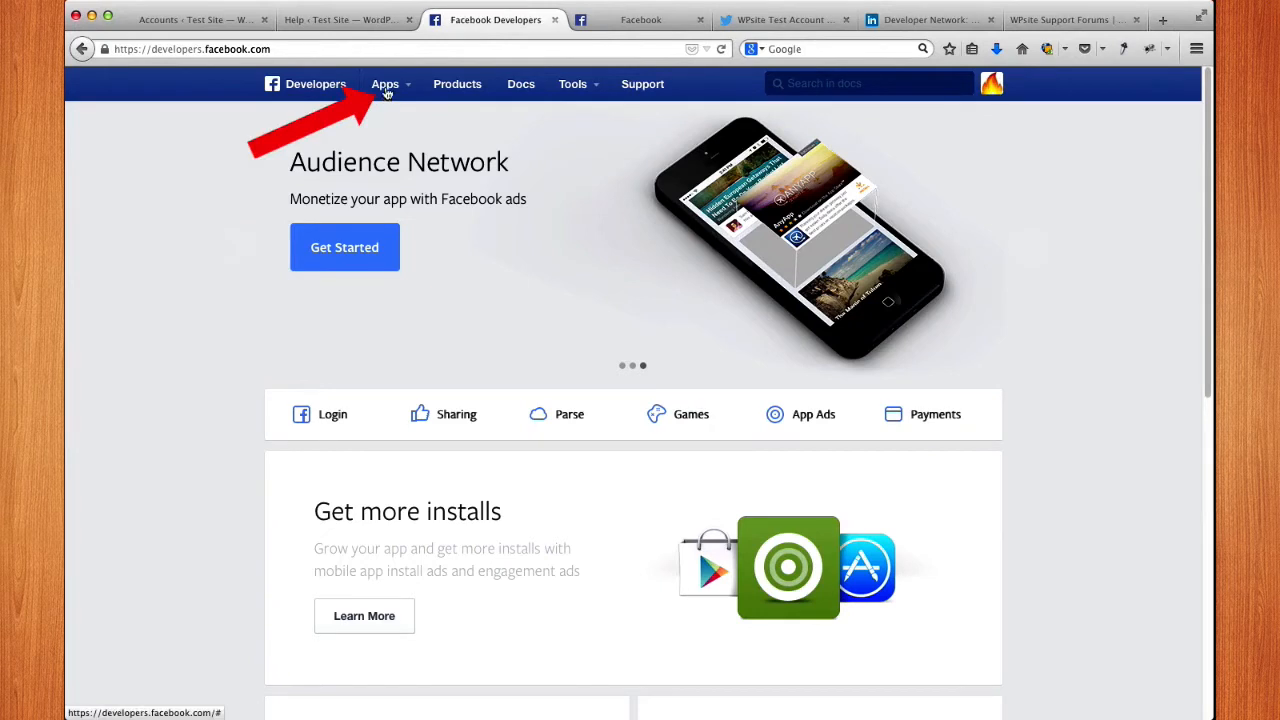
left_click(387, 87)
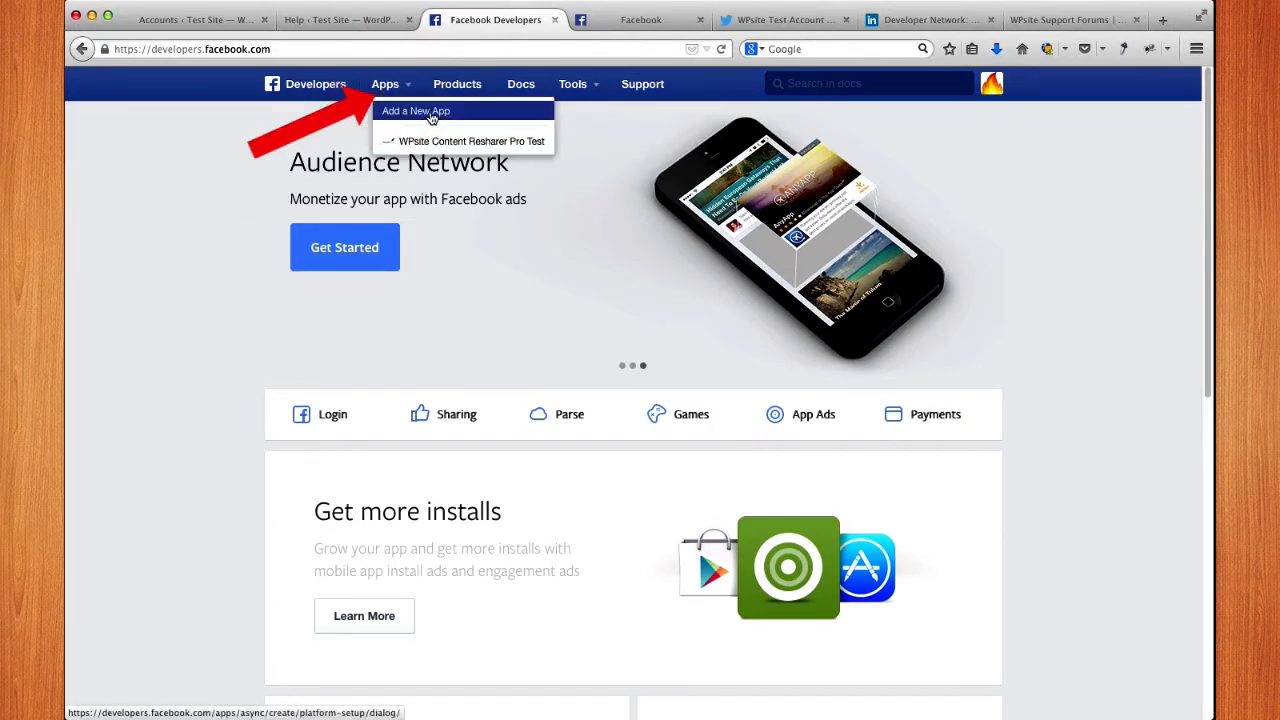
left_click(427, 112)
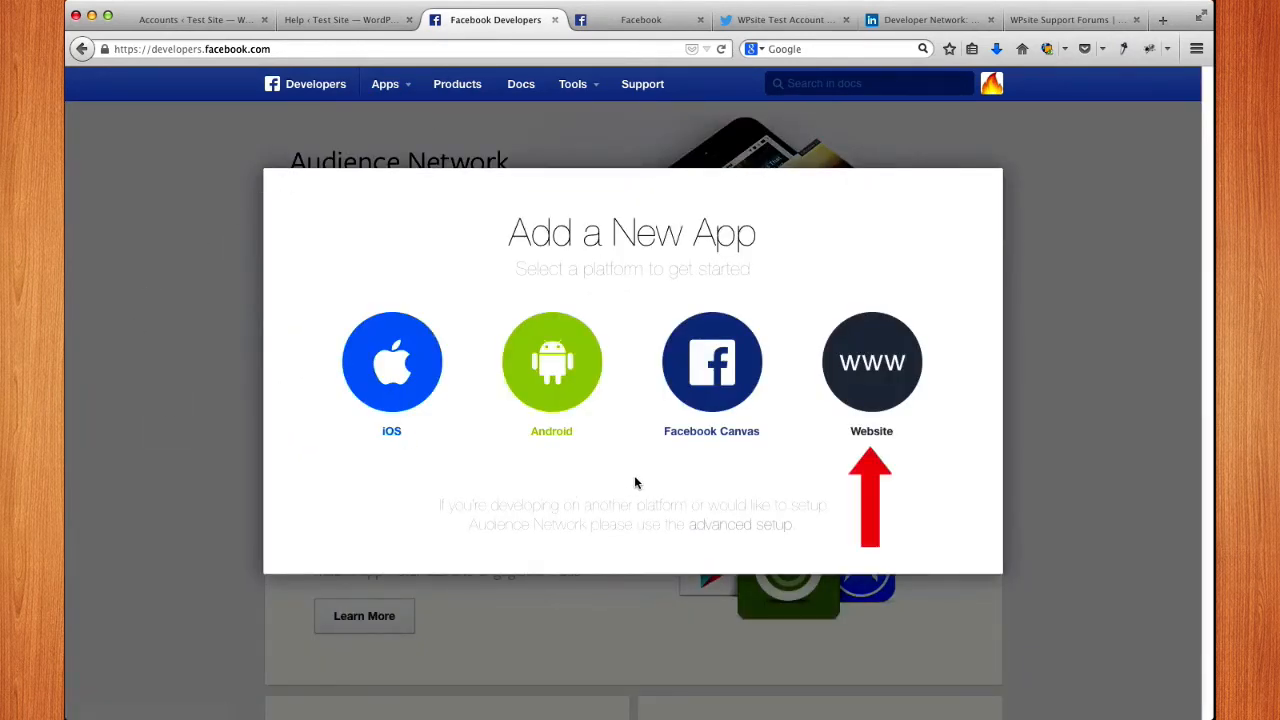
left_click(862, 397)
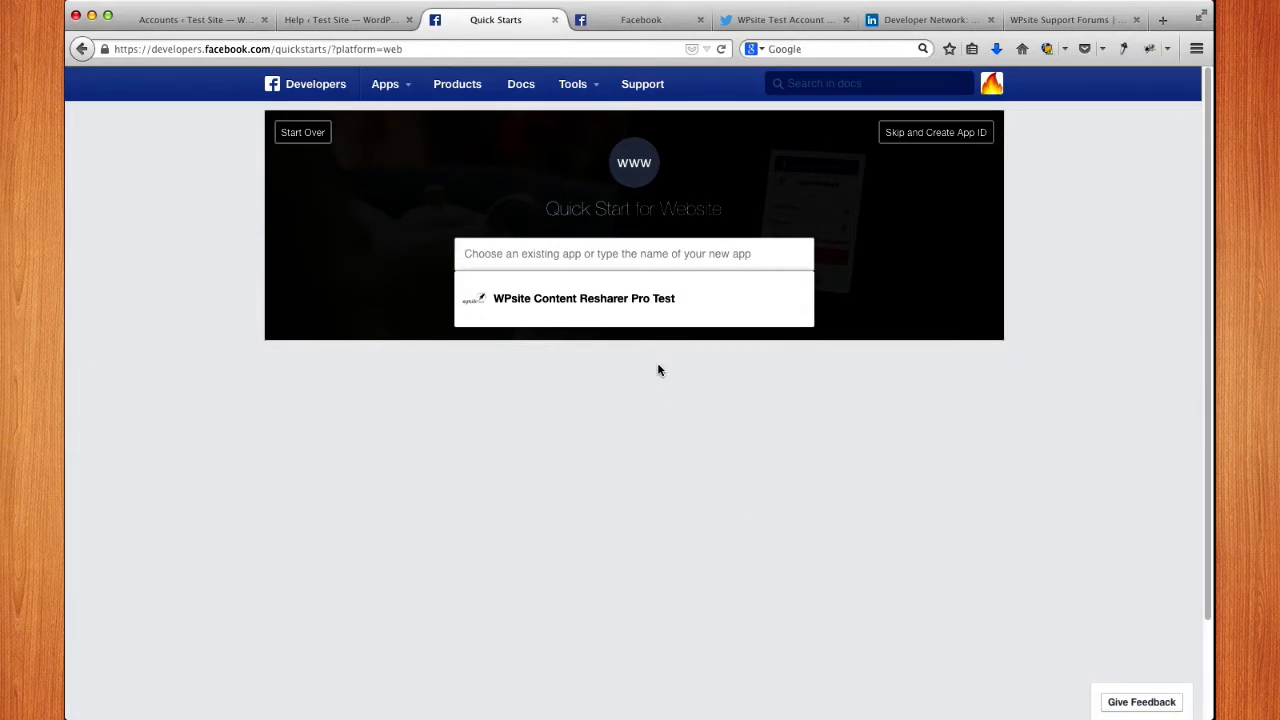
Step: Name the new Facebook app "SITEUAT.COM TEST ACCT" and start creating its App ID
type("Sl")
type("TEUAT.")
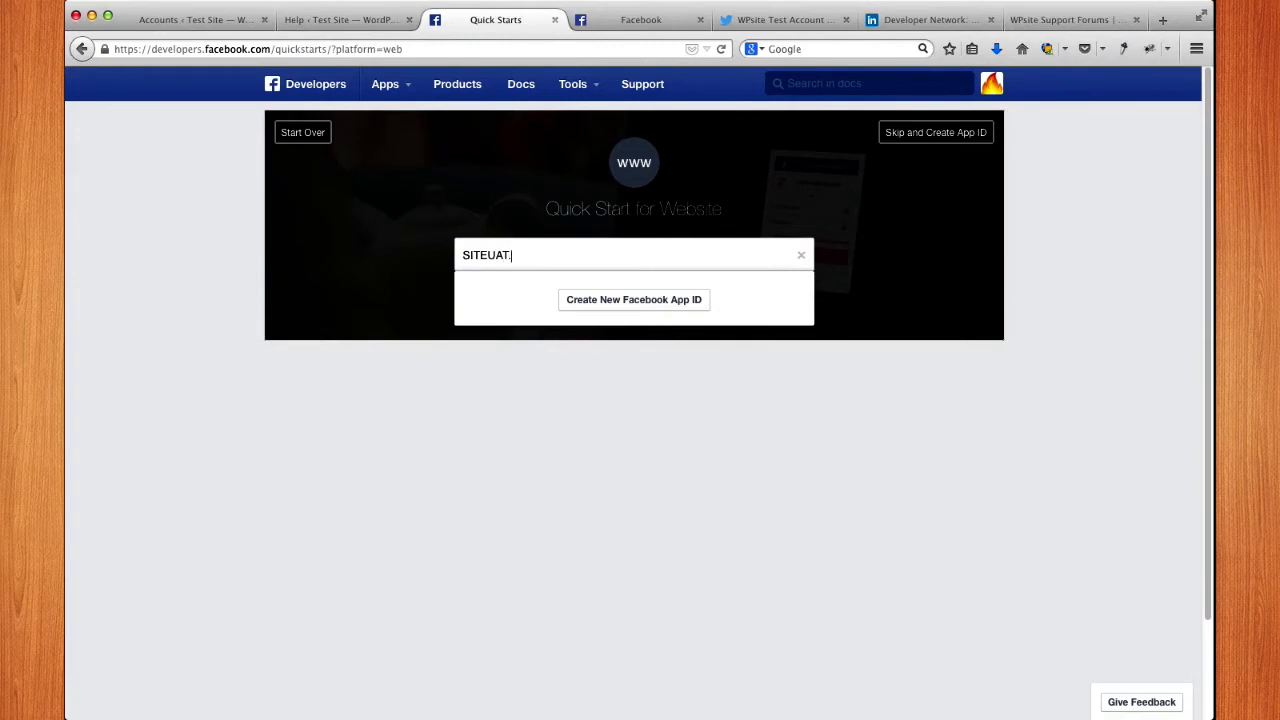
type("COM TEST ACCT")
left_click(650, 303)
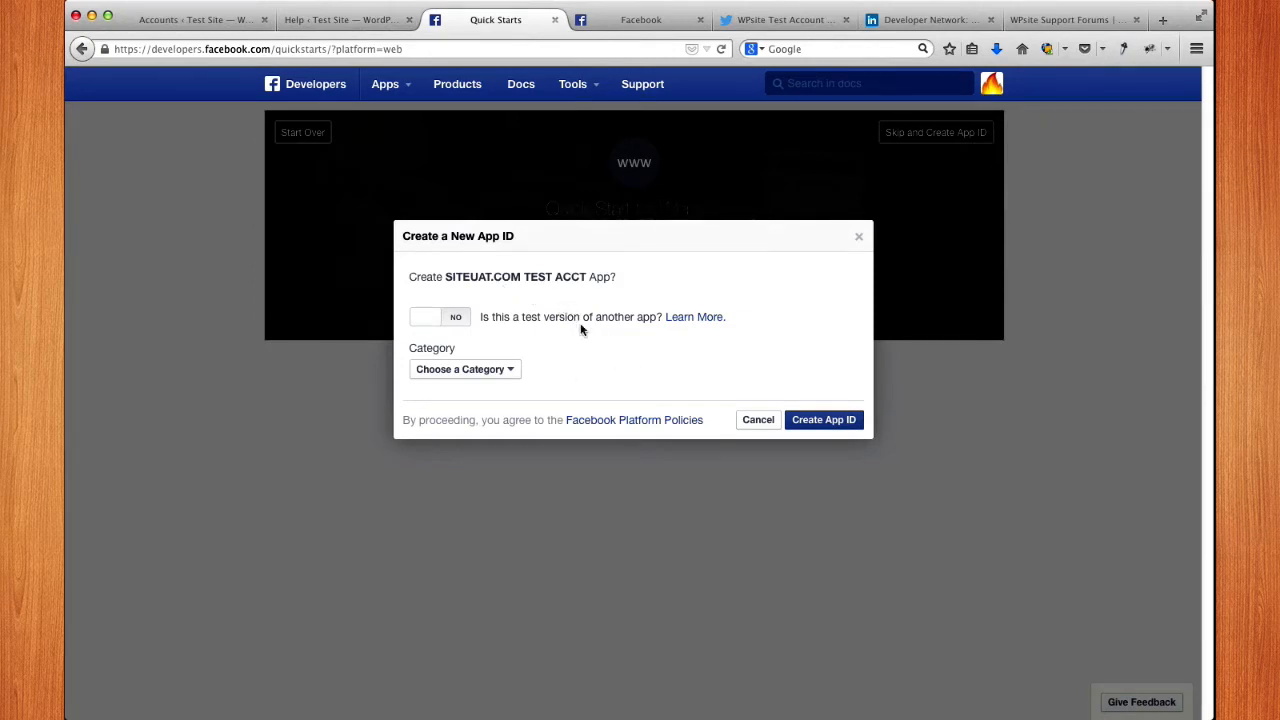
Step: Choose the Entertainment category for the new app and create its App ID
left_click(840, 421)
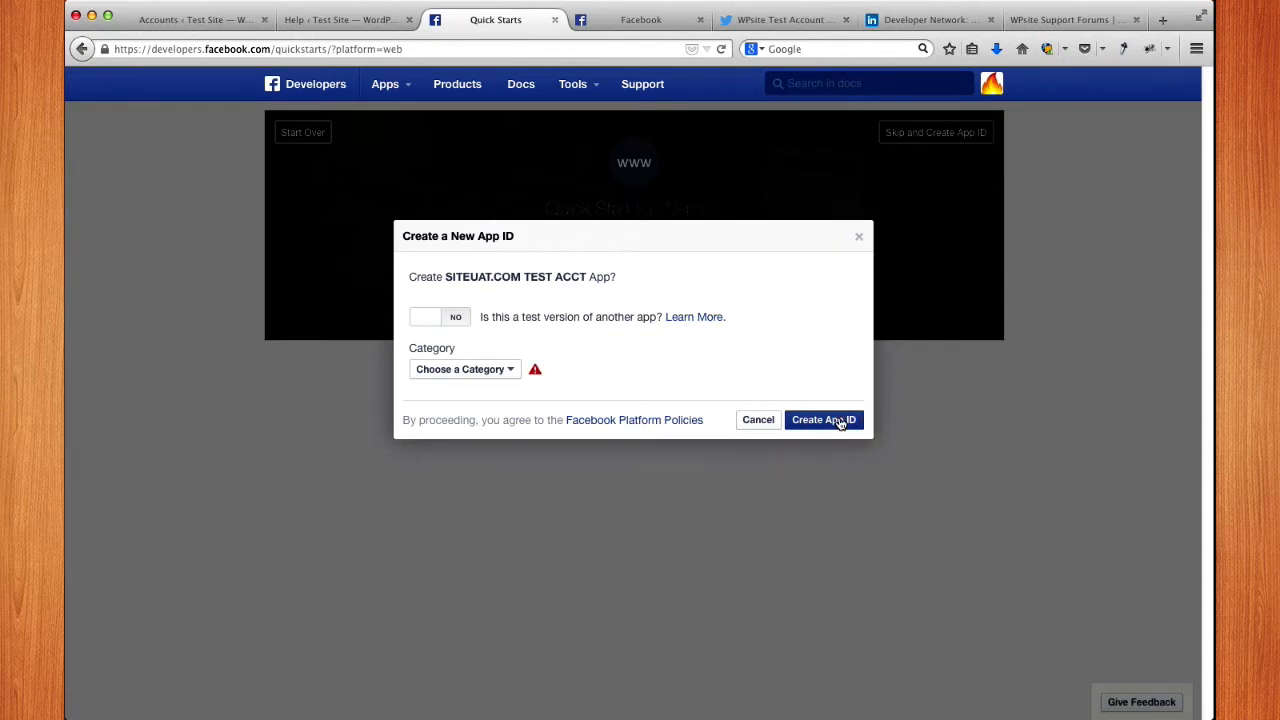
left_click(514, 375)
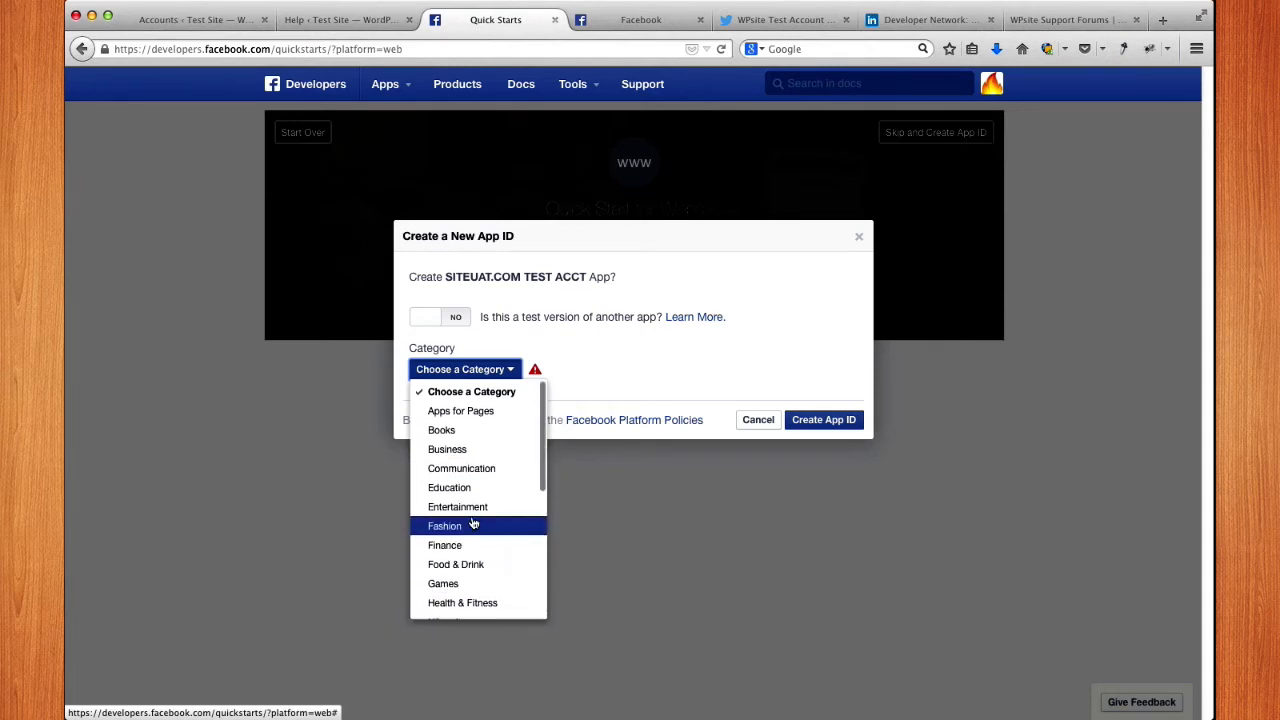
left_click(476, 508)
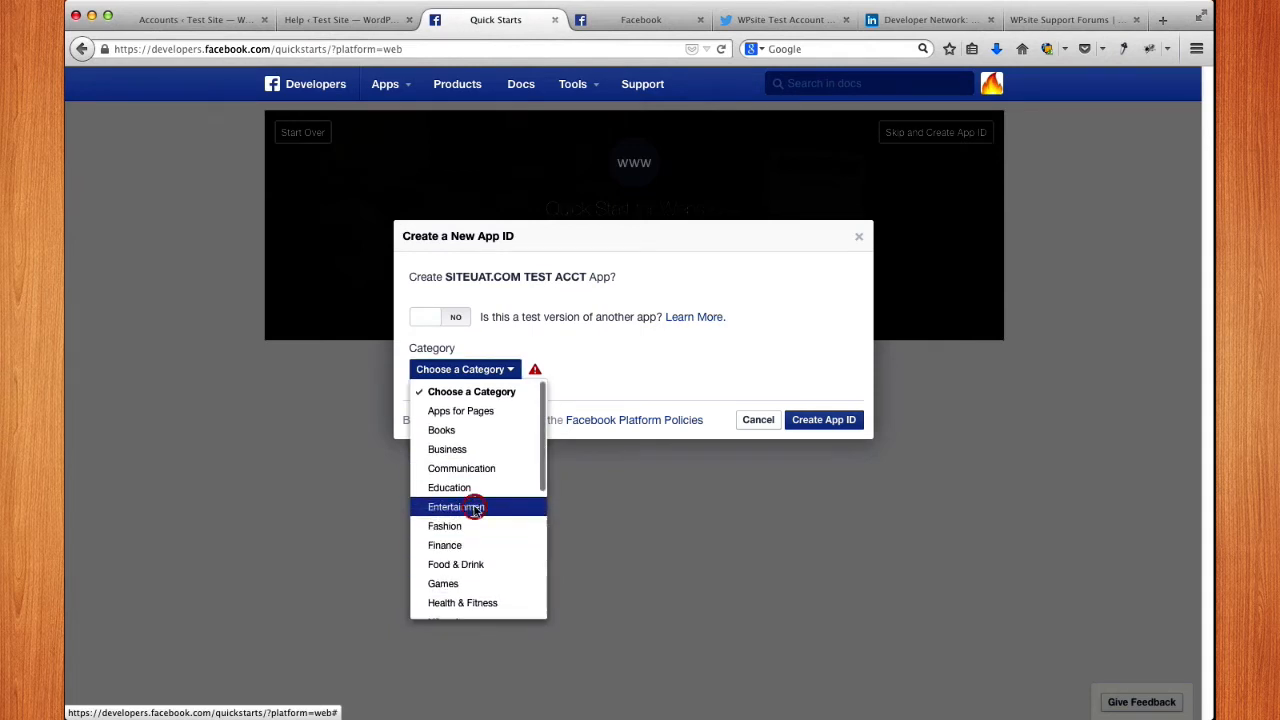
left_click(816, 422)
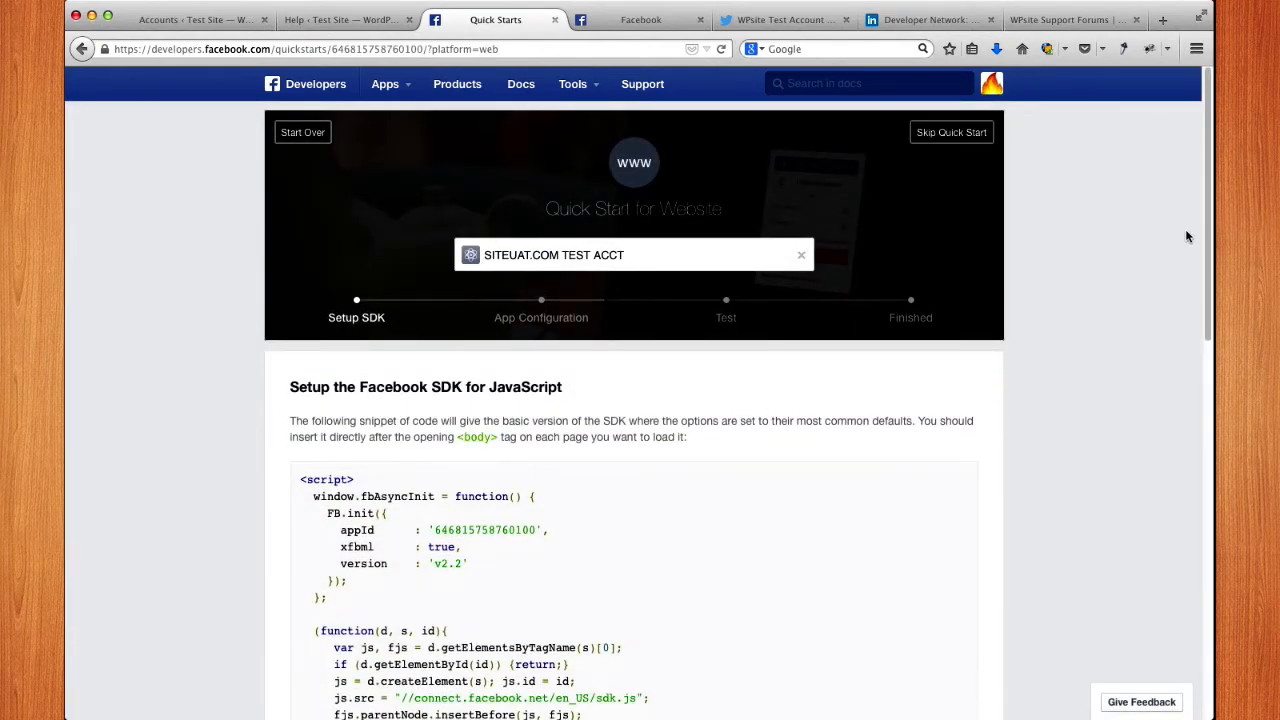
scroll(1186, 300, "down", 5)
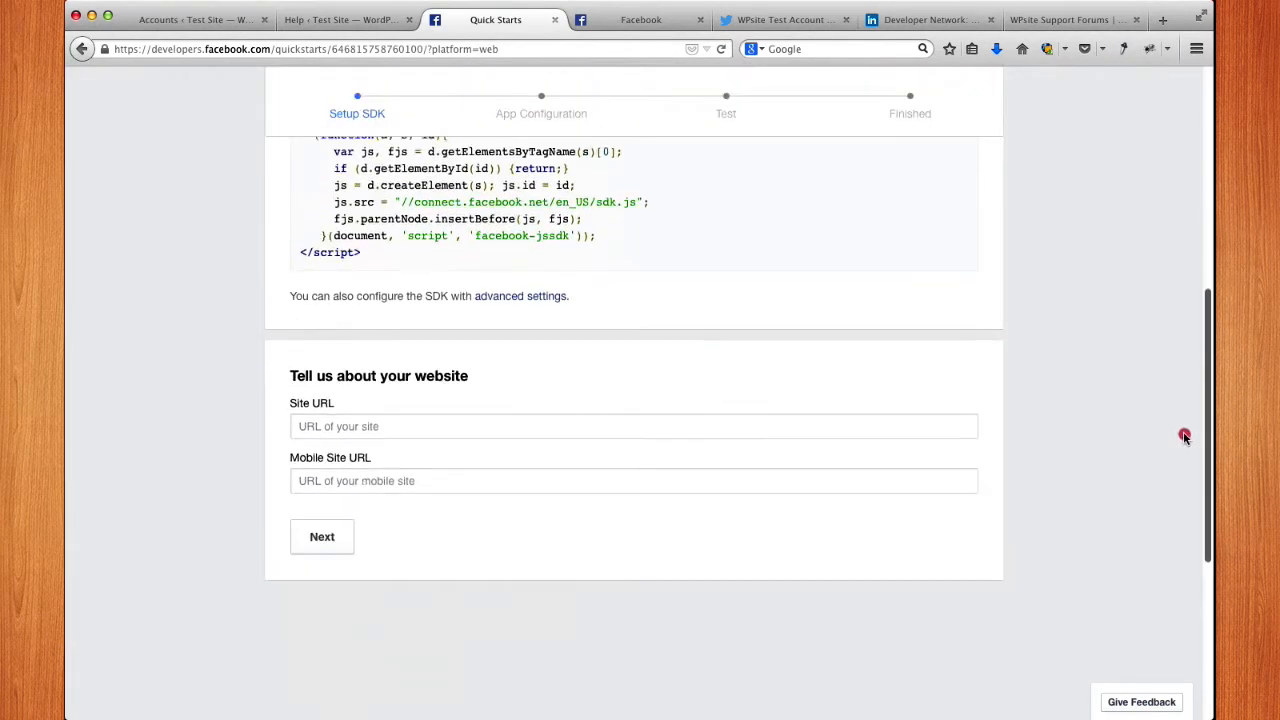
left_click(341, 378)
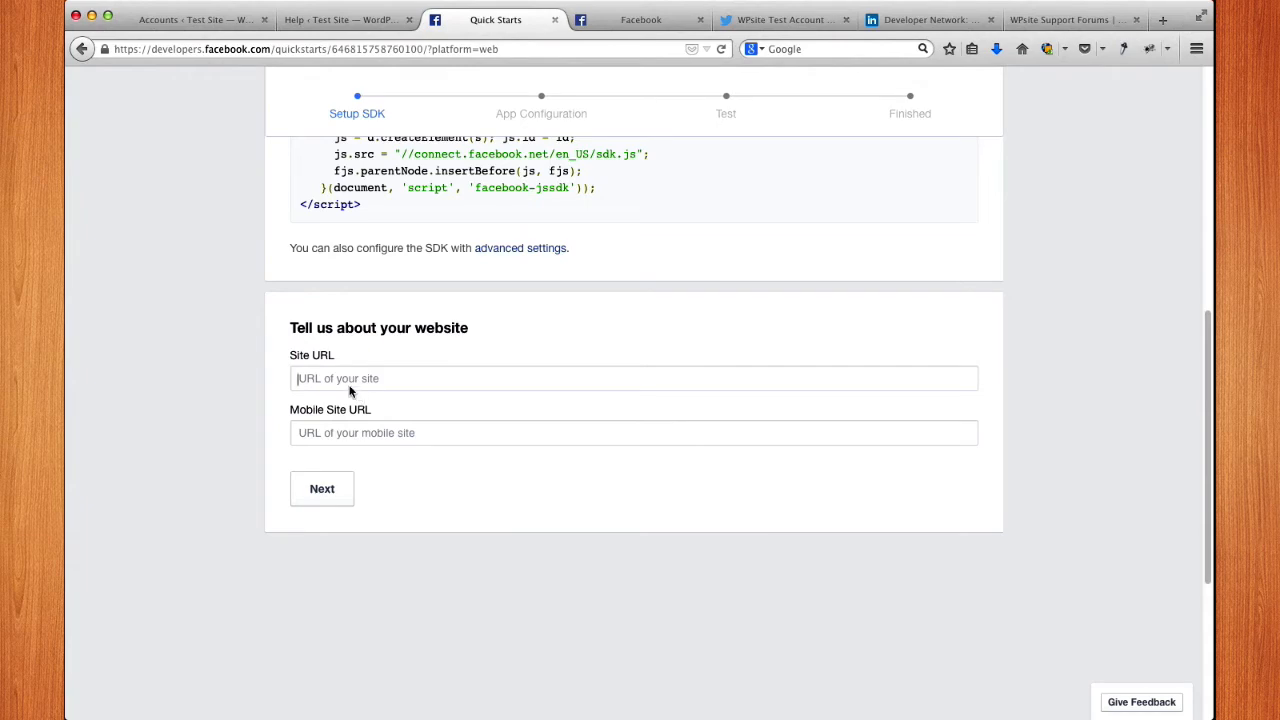
left_click(240, 22)
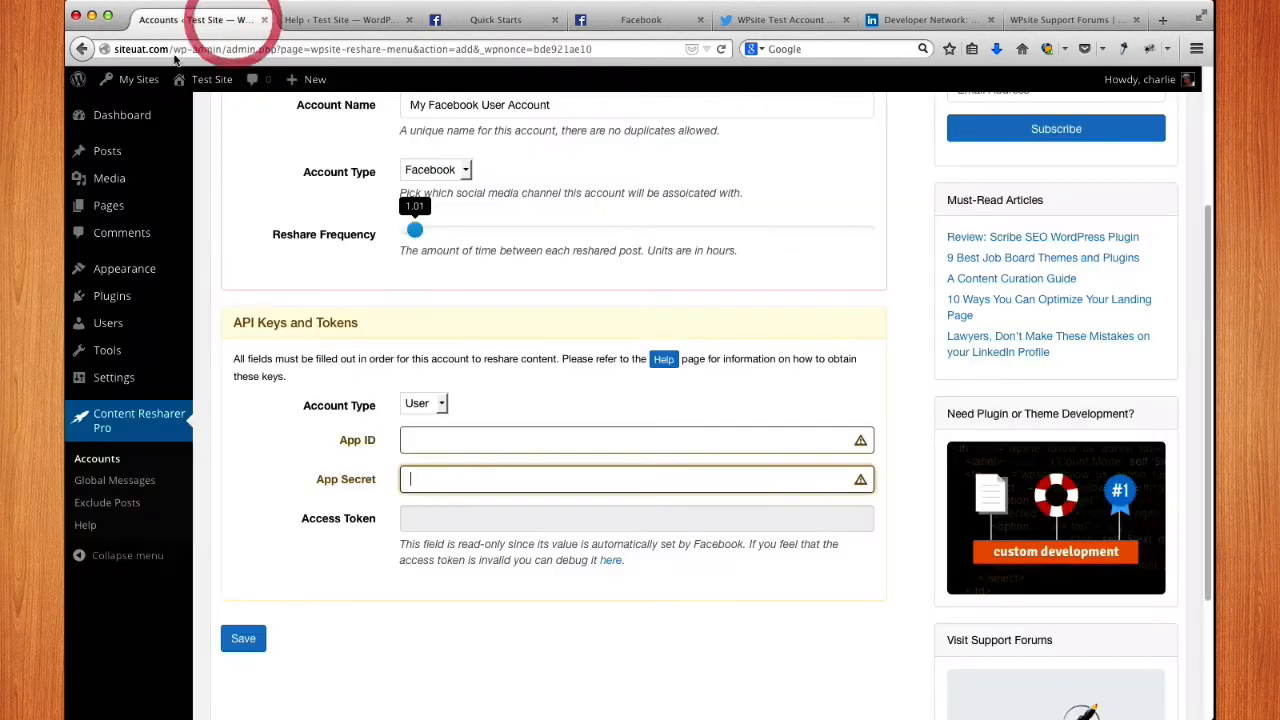
left_click_drag(170, 49, 90, 42)
key("ctrl+c")
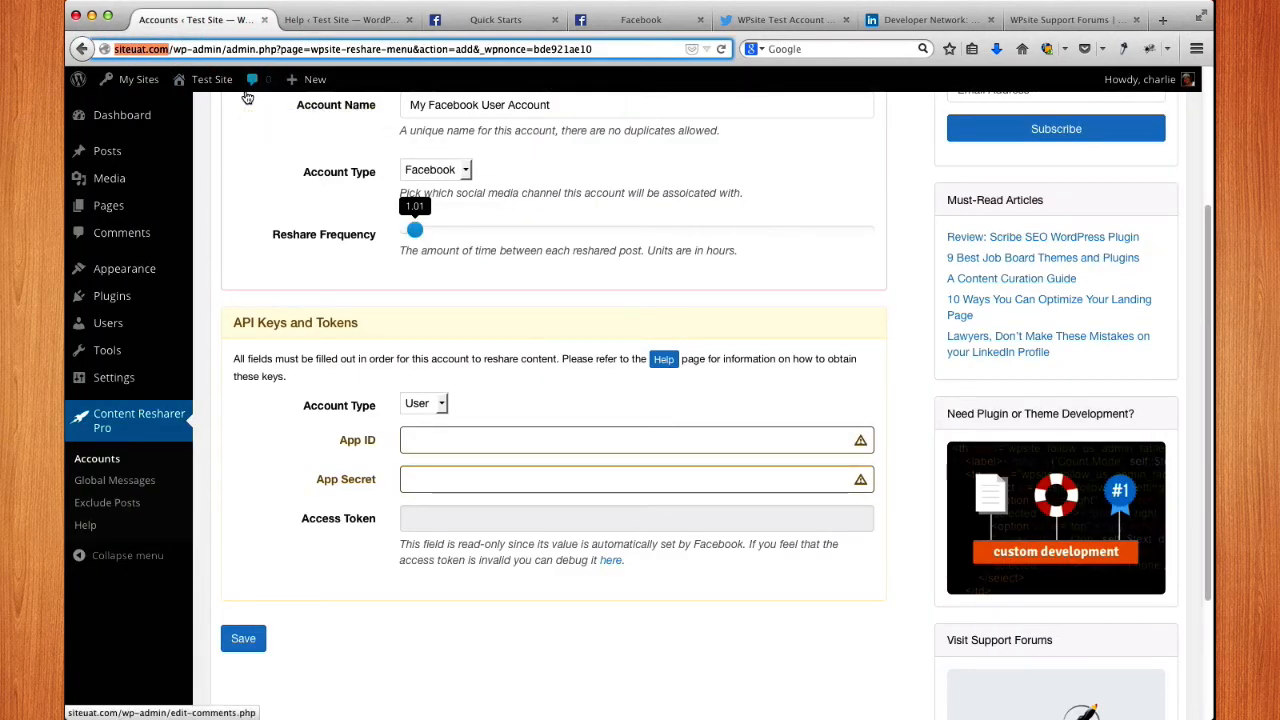
left_click(490, 22)
left_click(457, 380)
key("ctrl+v")
left_click(335, 435)
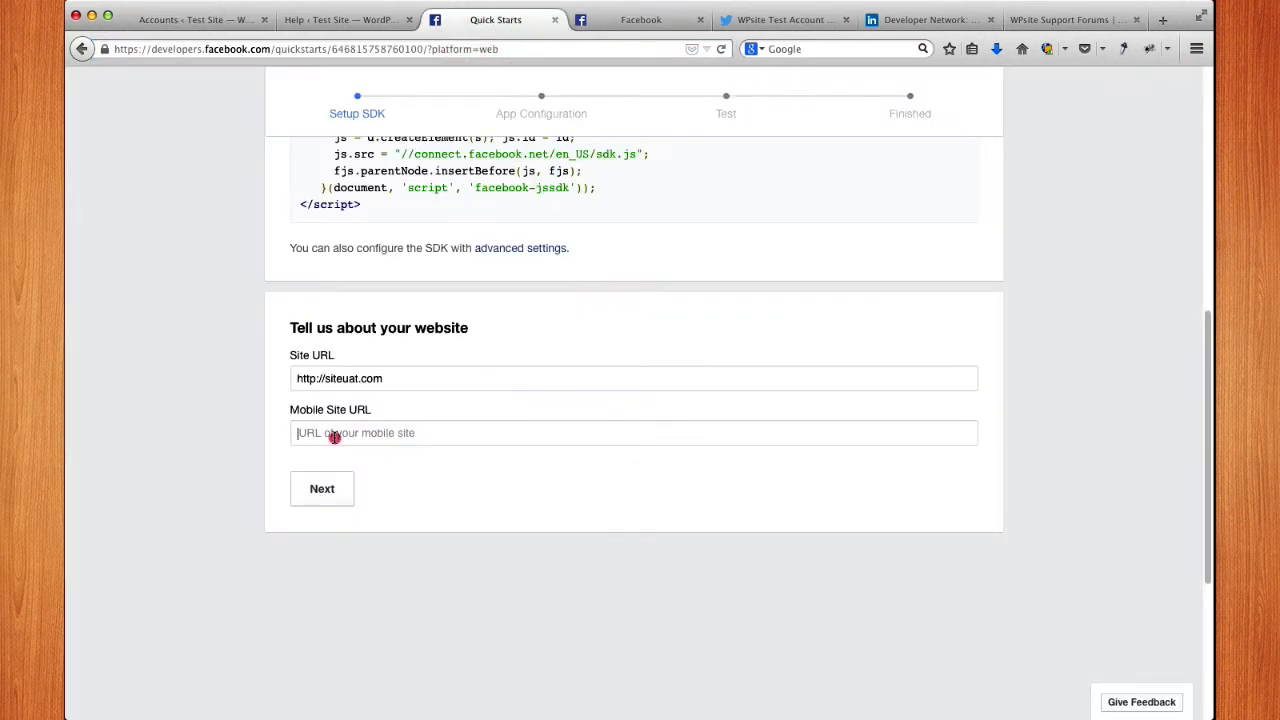
key("ctrl+v")
left_click(402, 378)
left_click(409, 432)
scroll(437, 514, "up", 5)
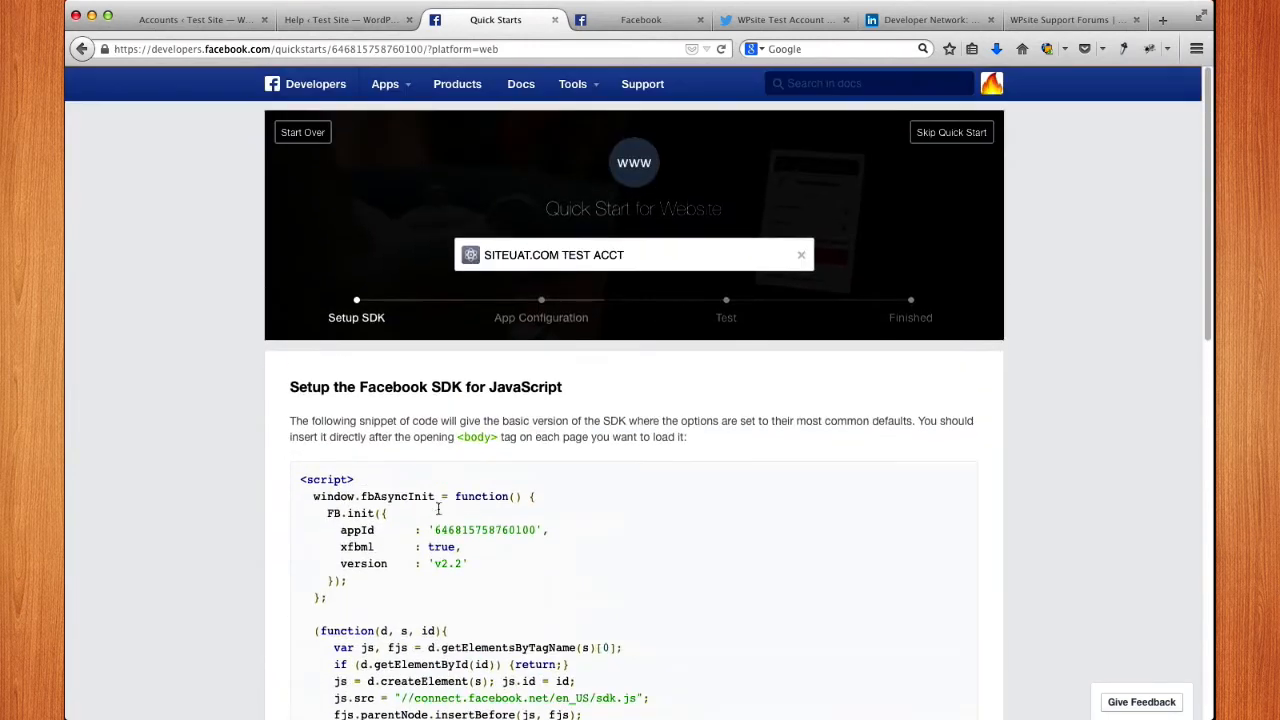
scroll(437, 514, "down", 5)
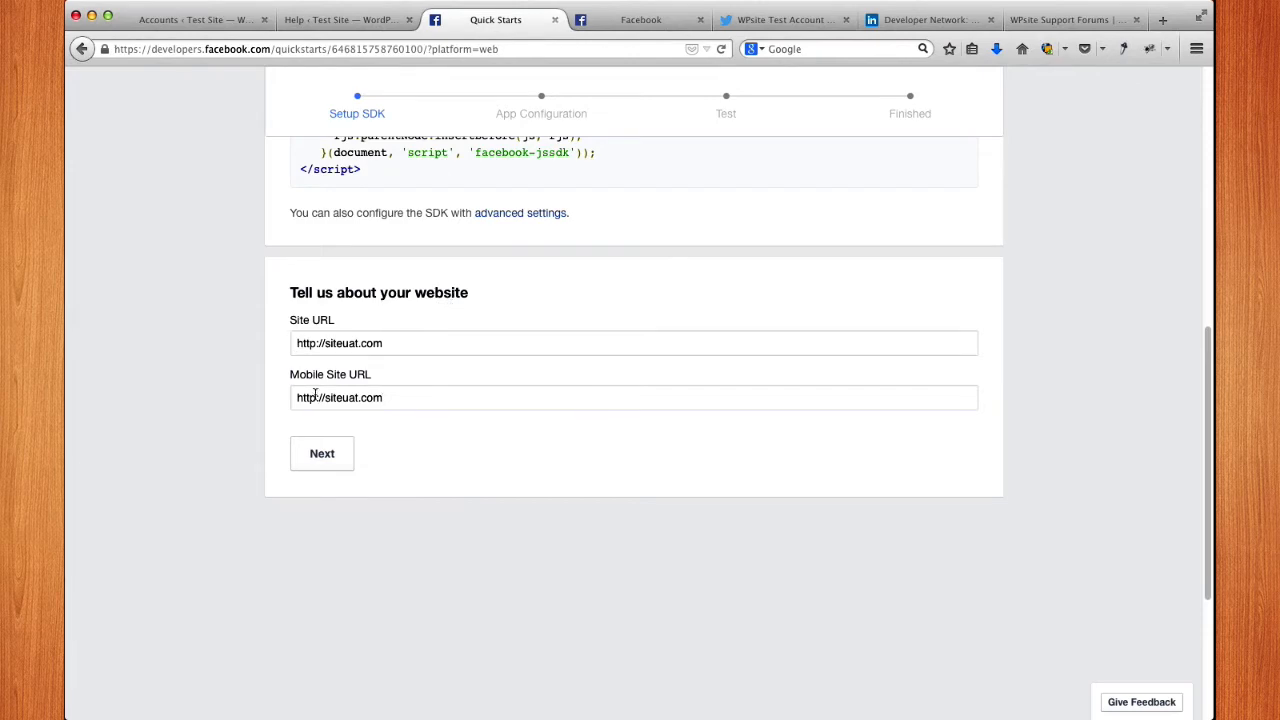
left_click(323, 455)
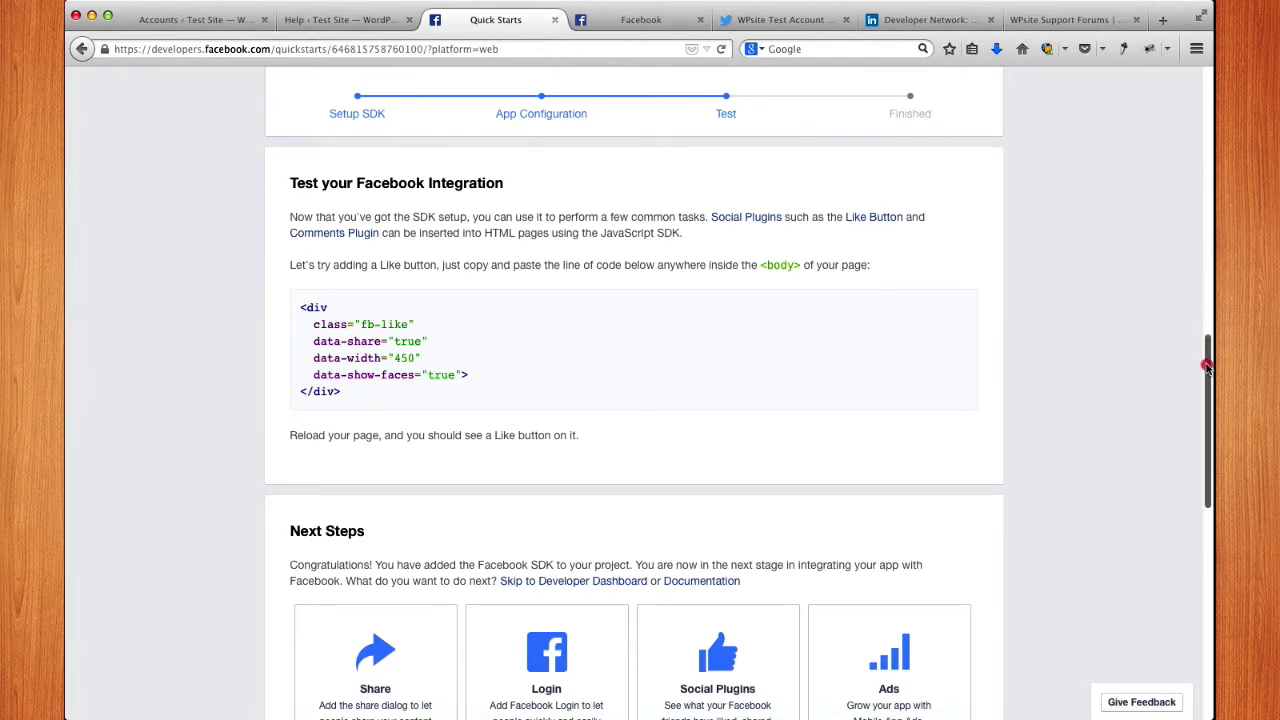
left_click_drag(1207, 367, 1188, 102)
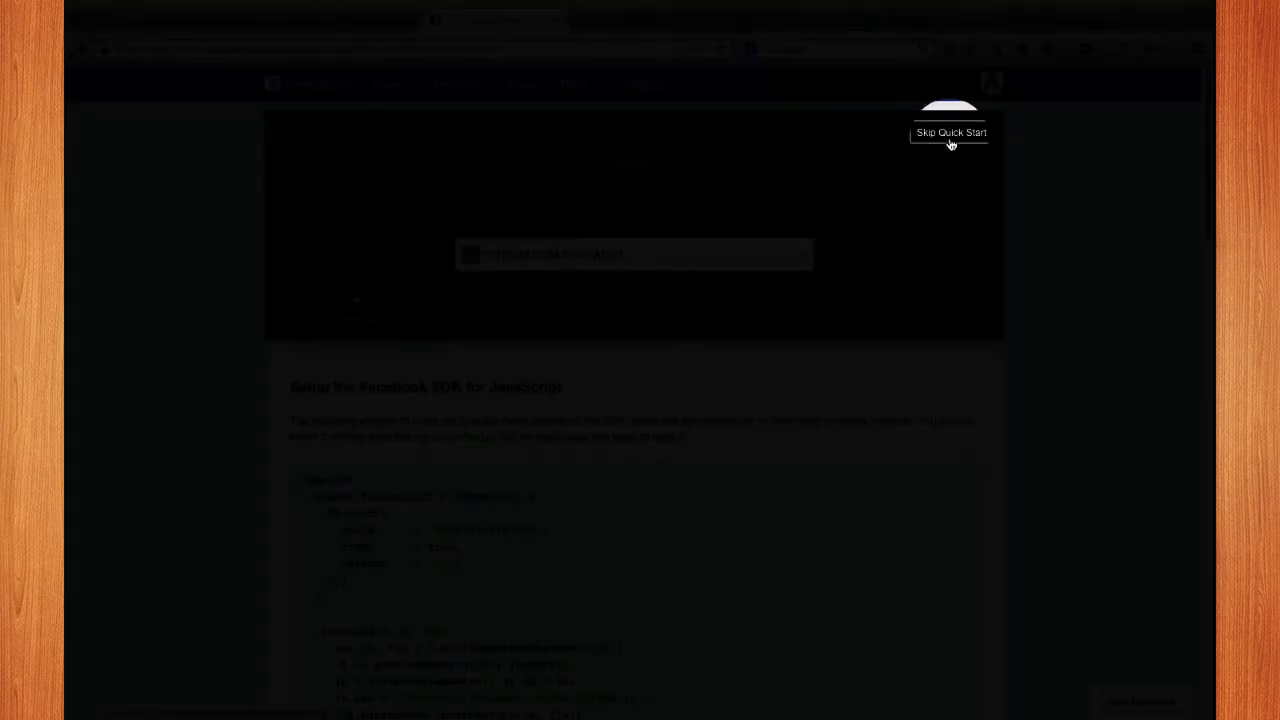
left_click(950, 140)
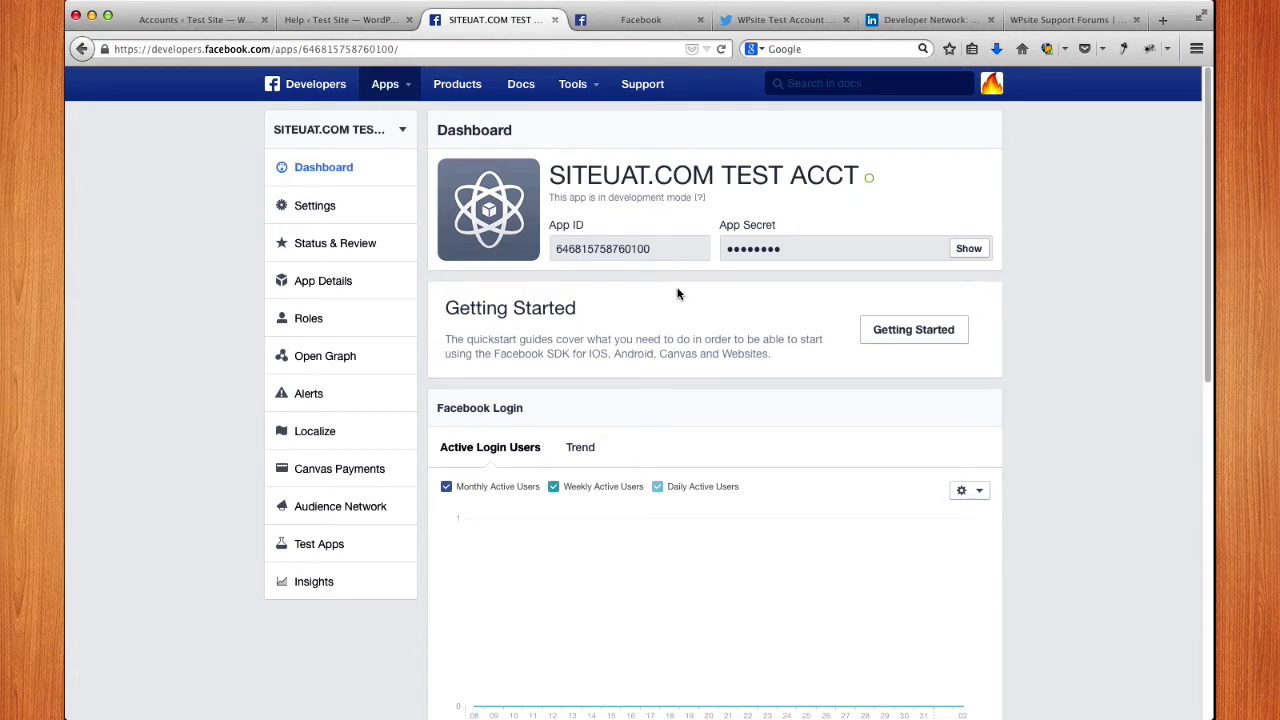
left_click(315, 212)
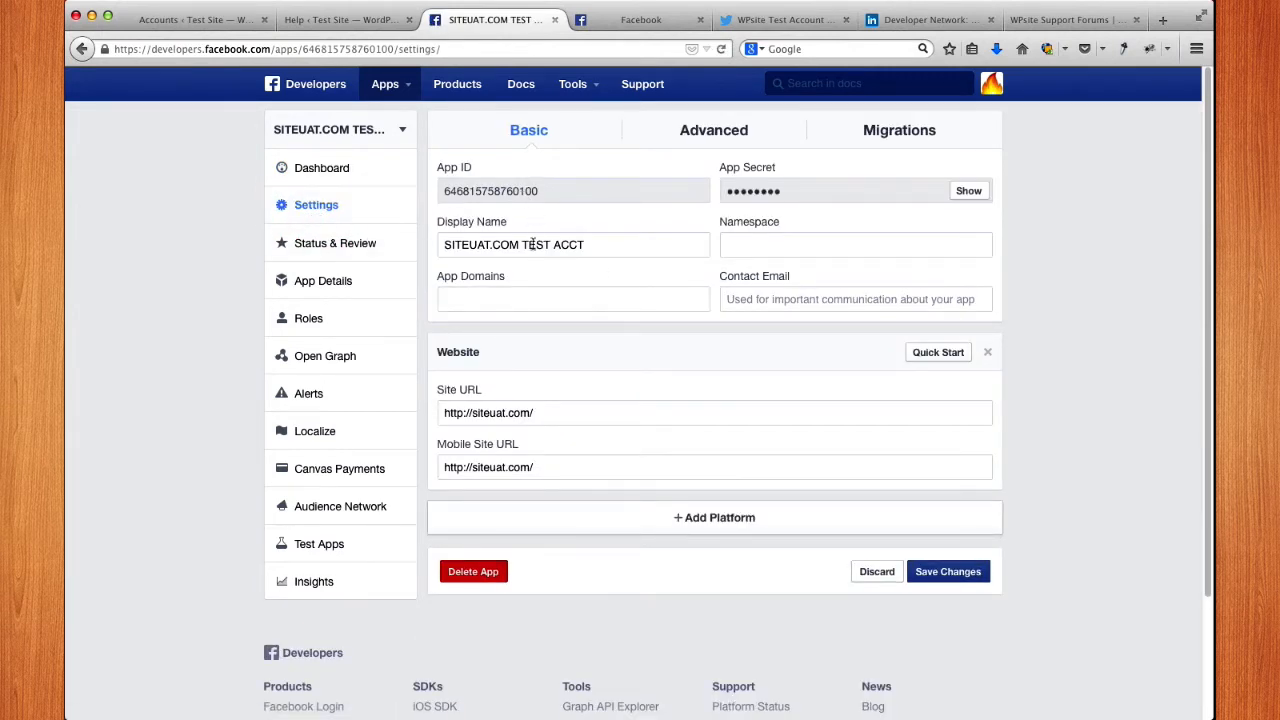
left_click(473, 299)
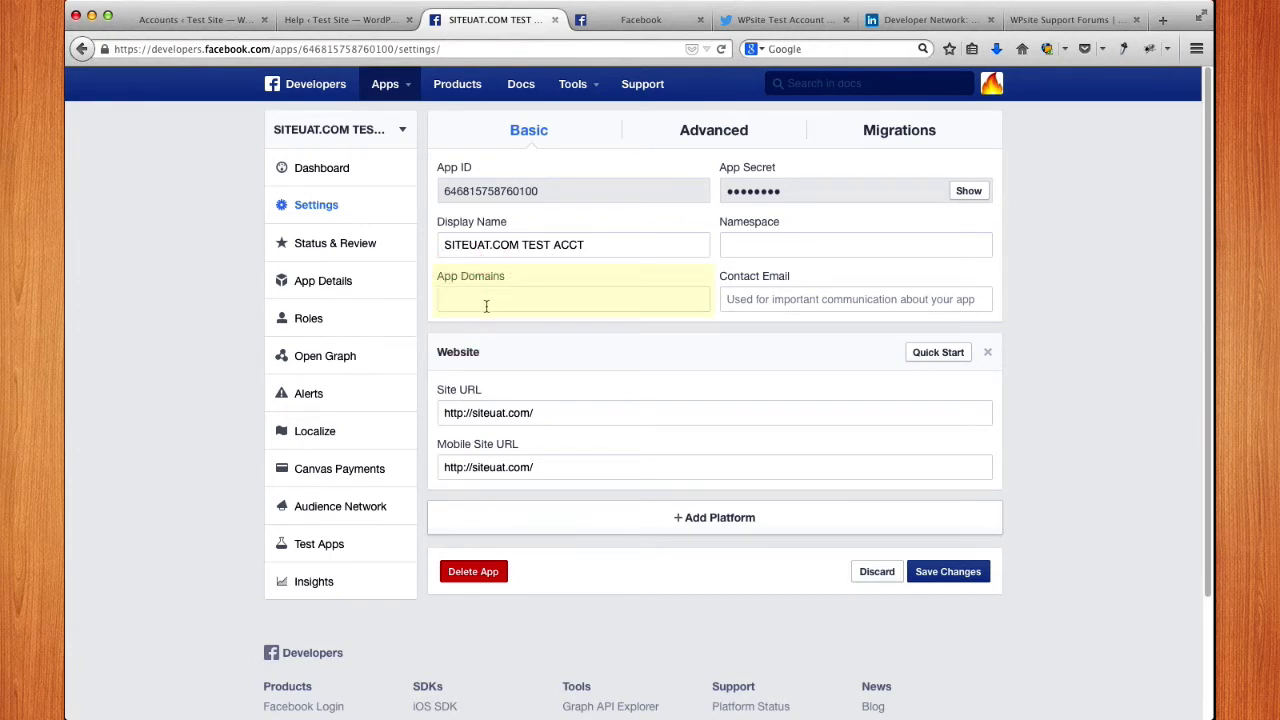
key("super+v")
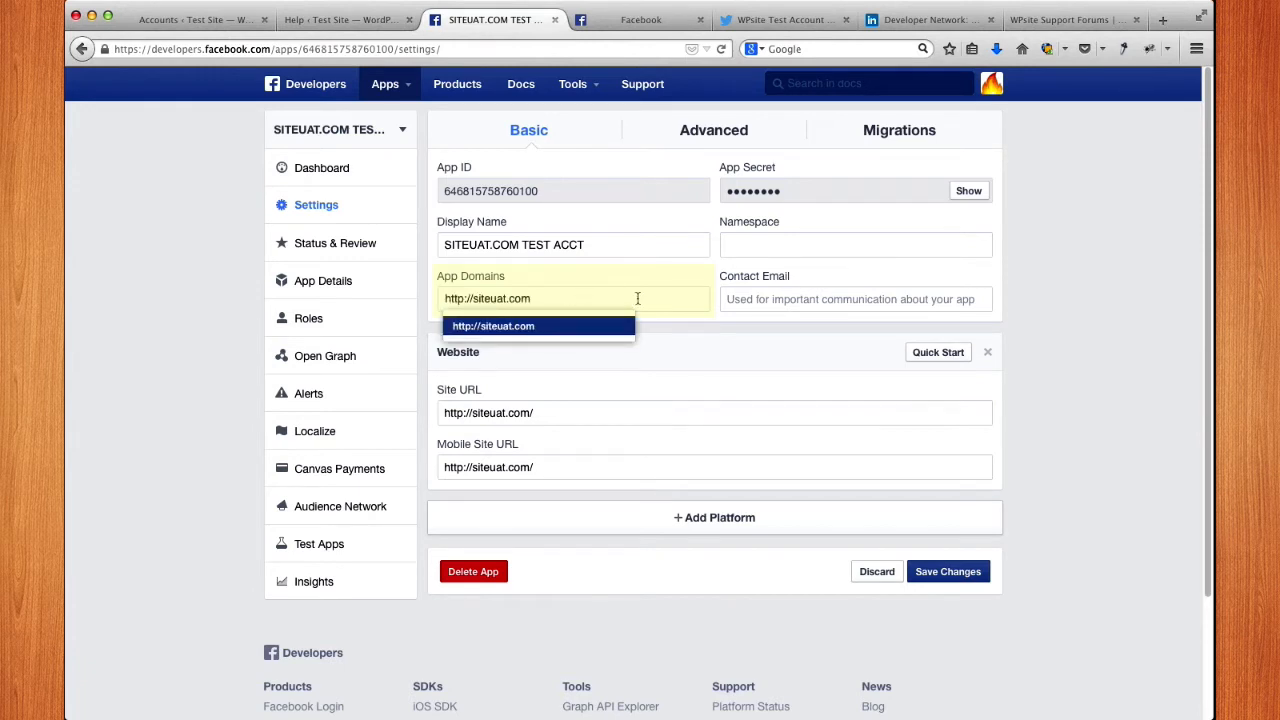
Step: Fill in the app's contact e-mail, copy that address, and save the basic settings
left_click(773, 299)
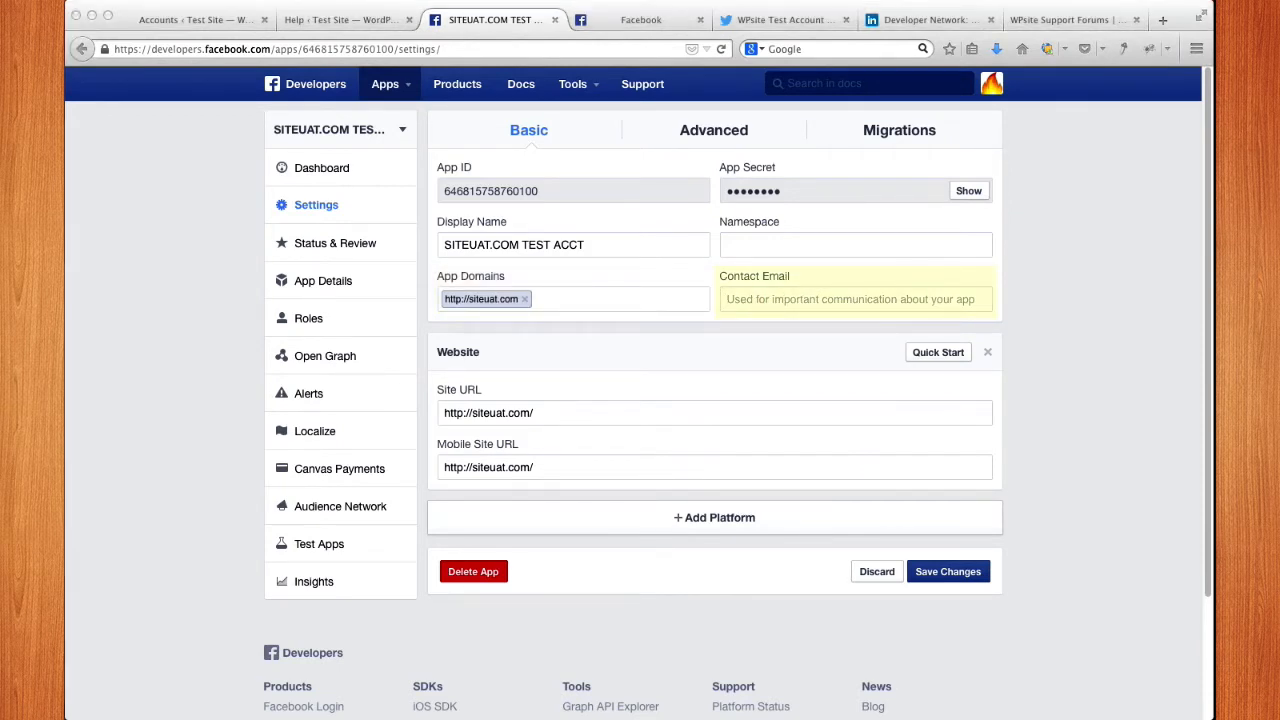
left_click(762, 292)
key("super+v")
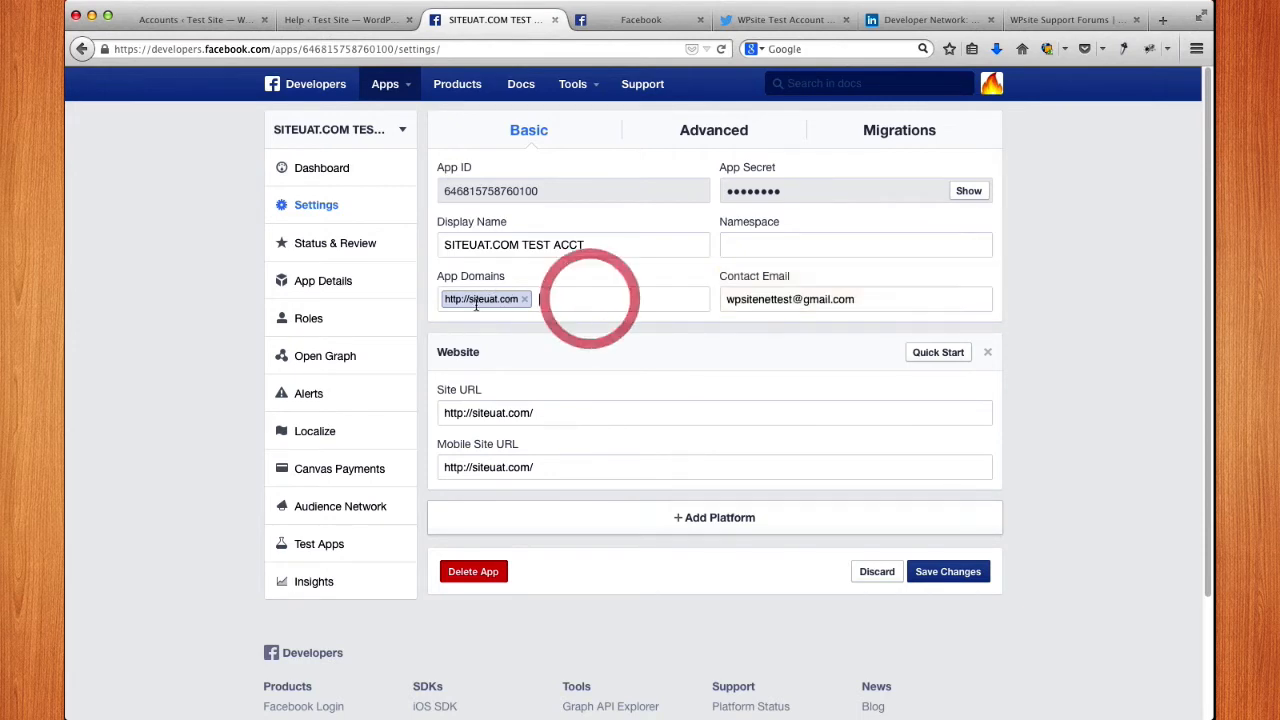
left_click_drag(591, 298, 519, 302)
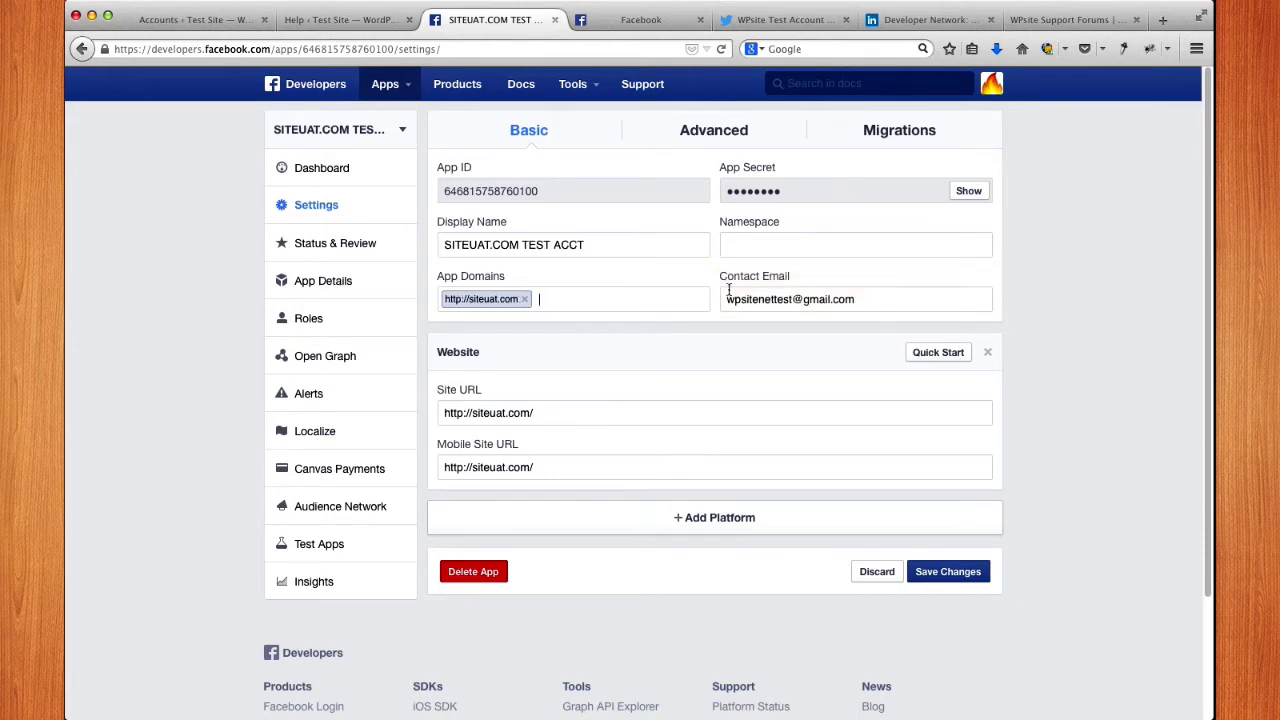
left_click_drag(723, 277, 686, 300)
key("super+c")
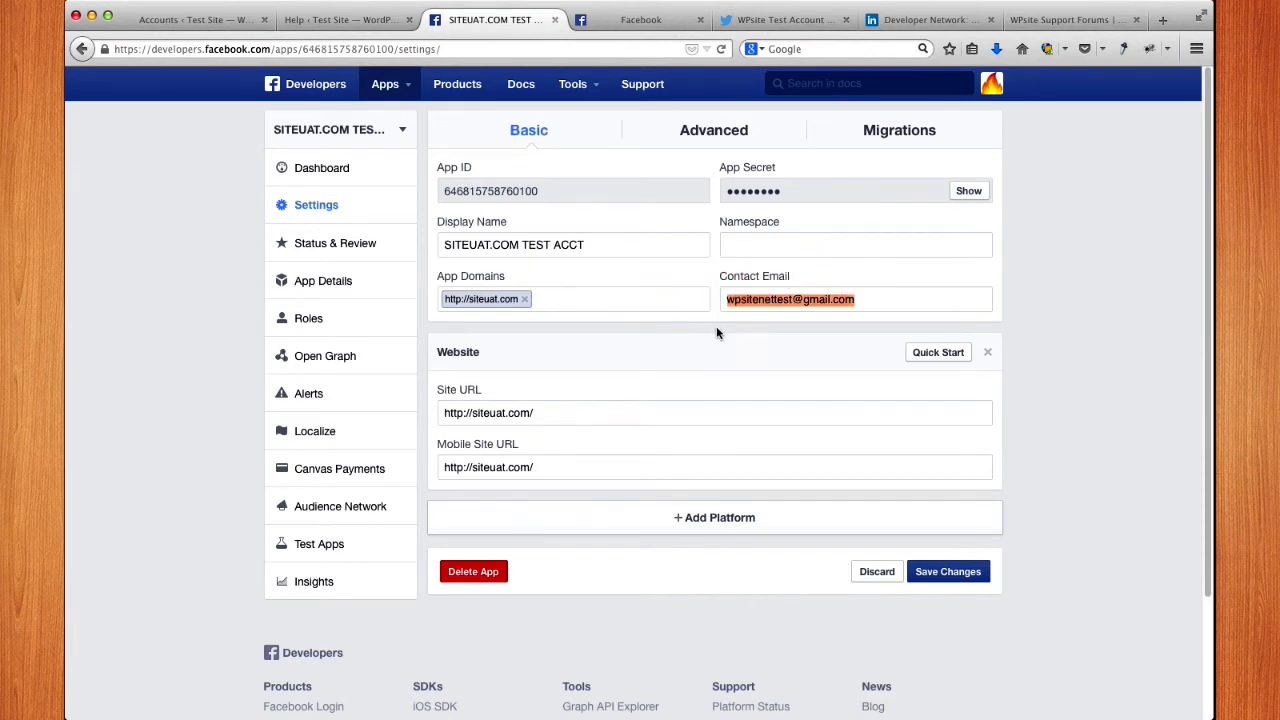
left_click(715, 327)
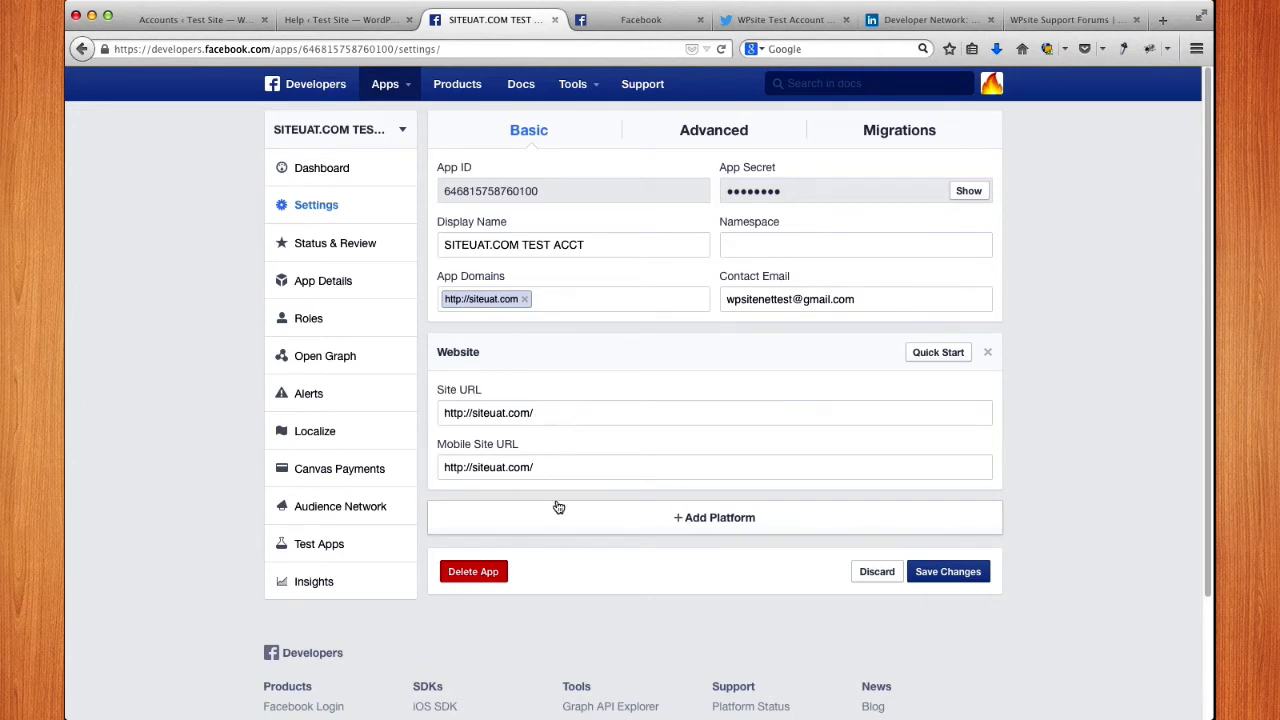
left_click(957, 570)
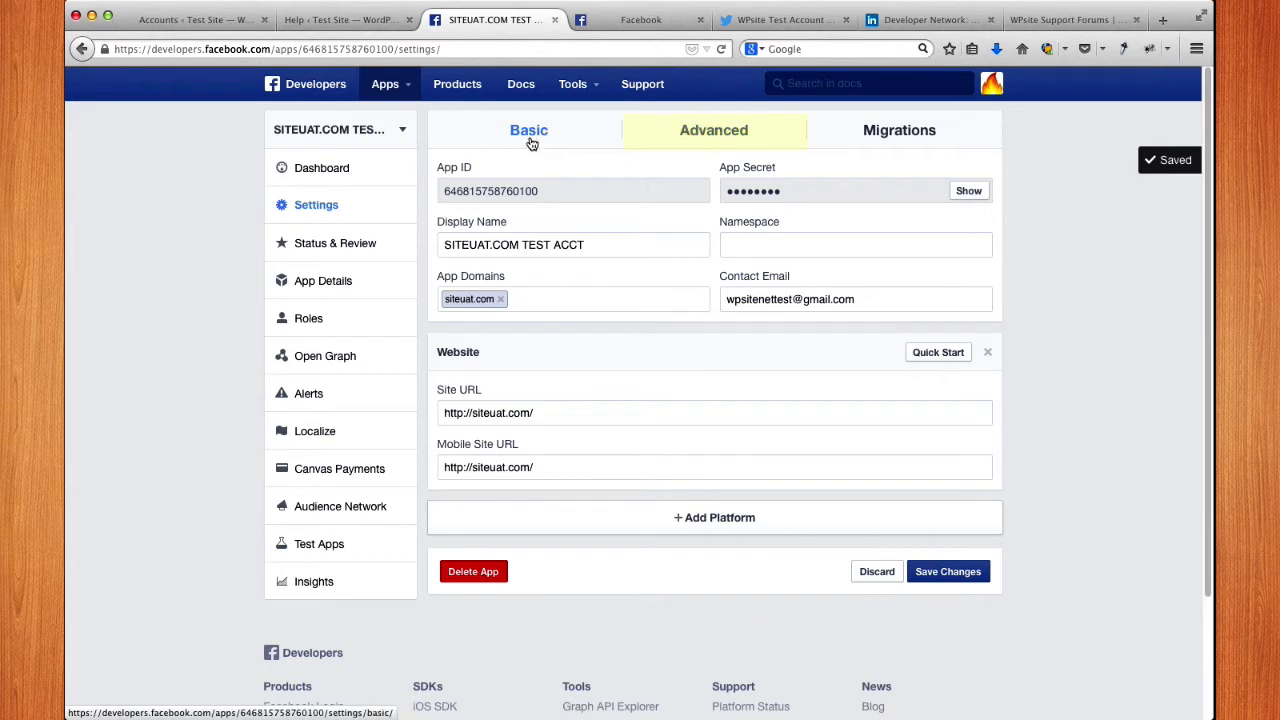
left_click(707, 138)
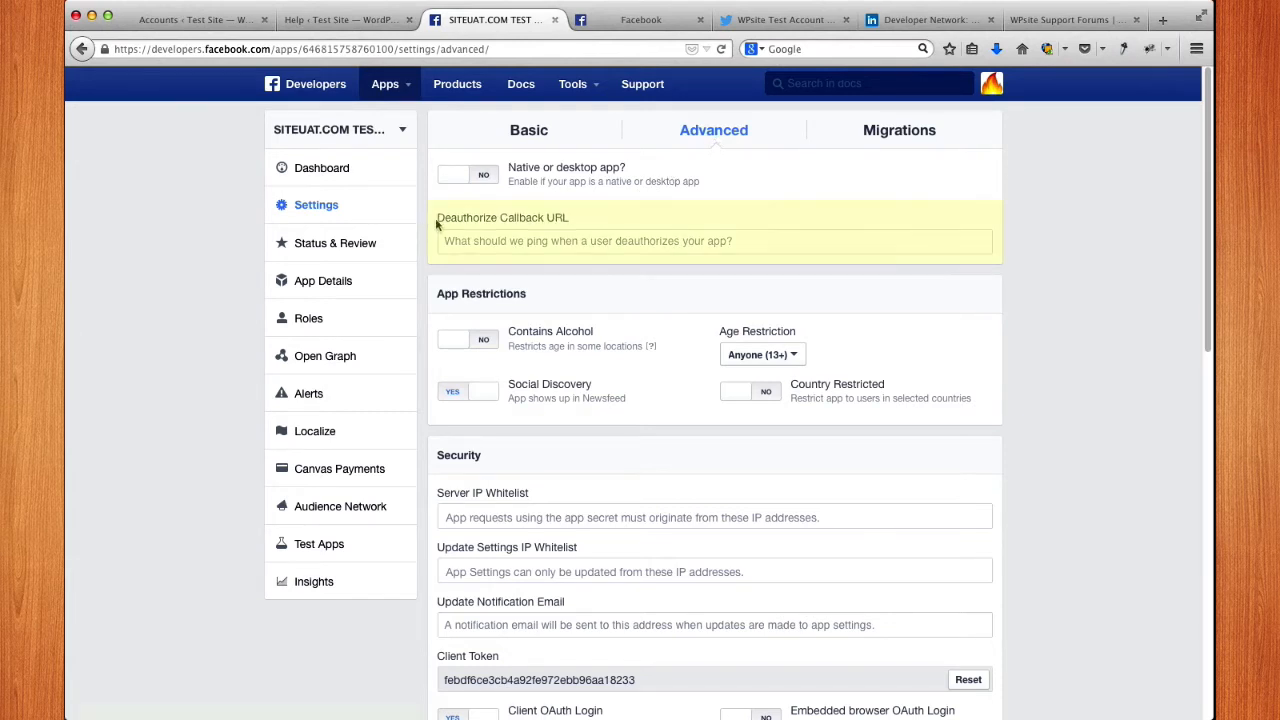
left_click_drag(437, 218, 575, 220)
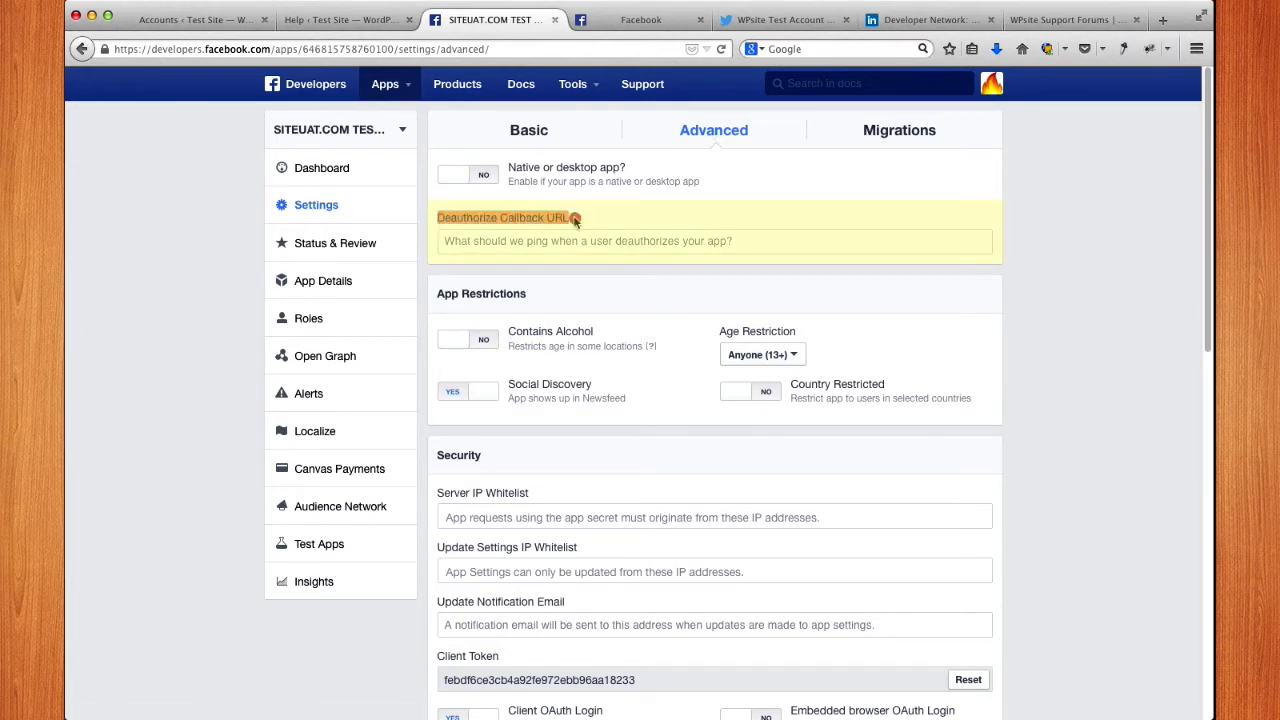
left_click(487, 249)
key("super+v")
left_click_drag(573, 241, 371, 212)
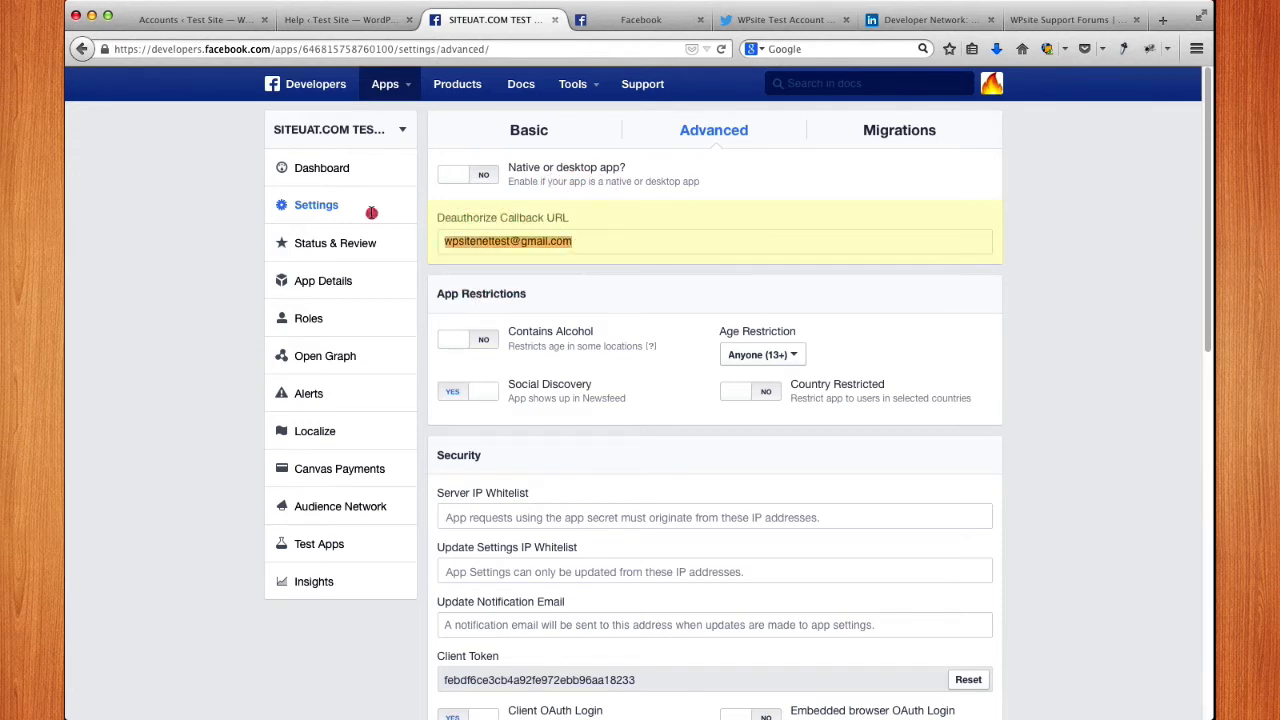
key("BackSpace")
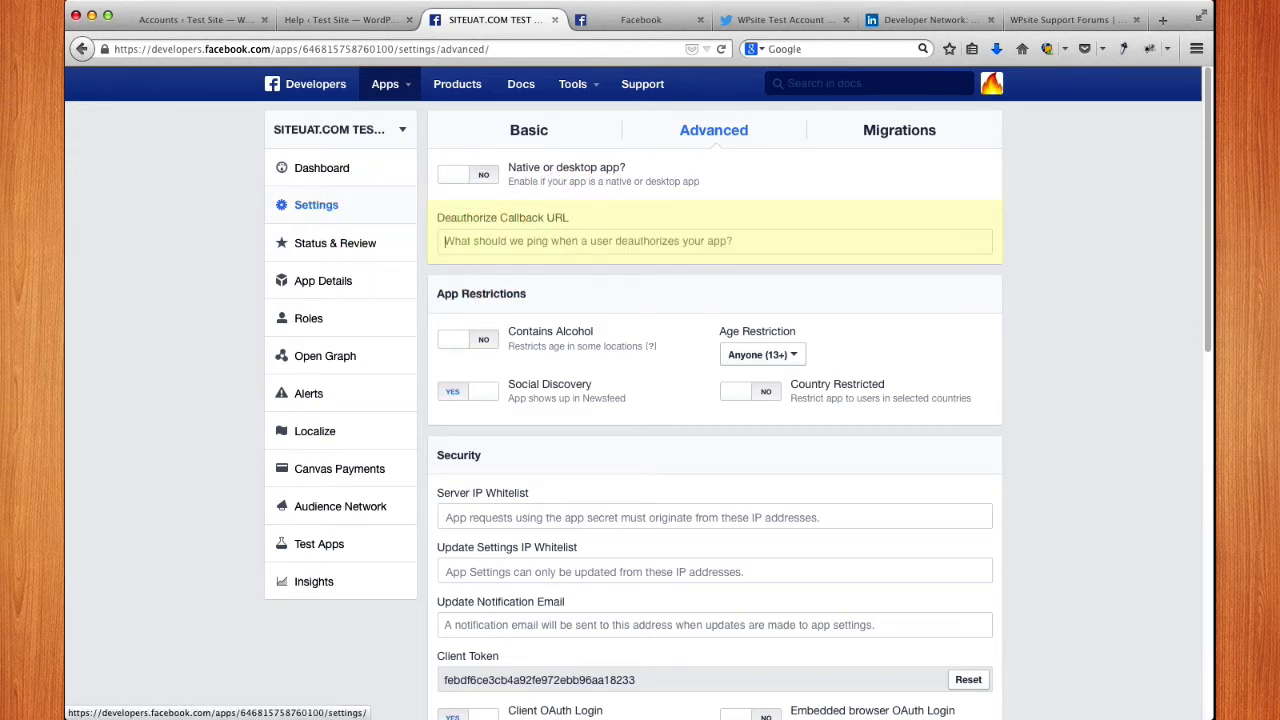
type("http://si")
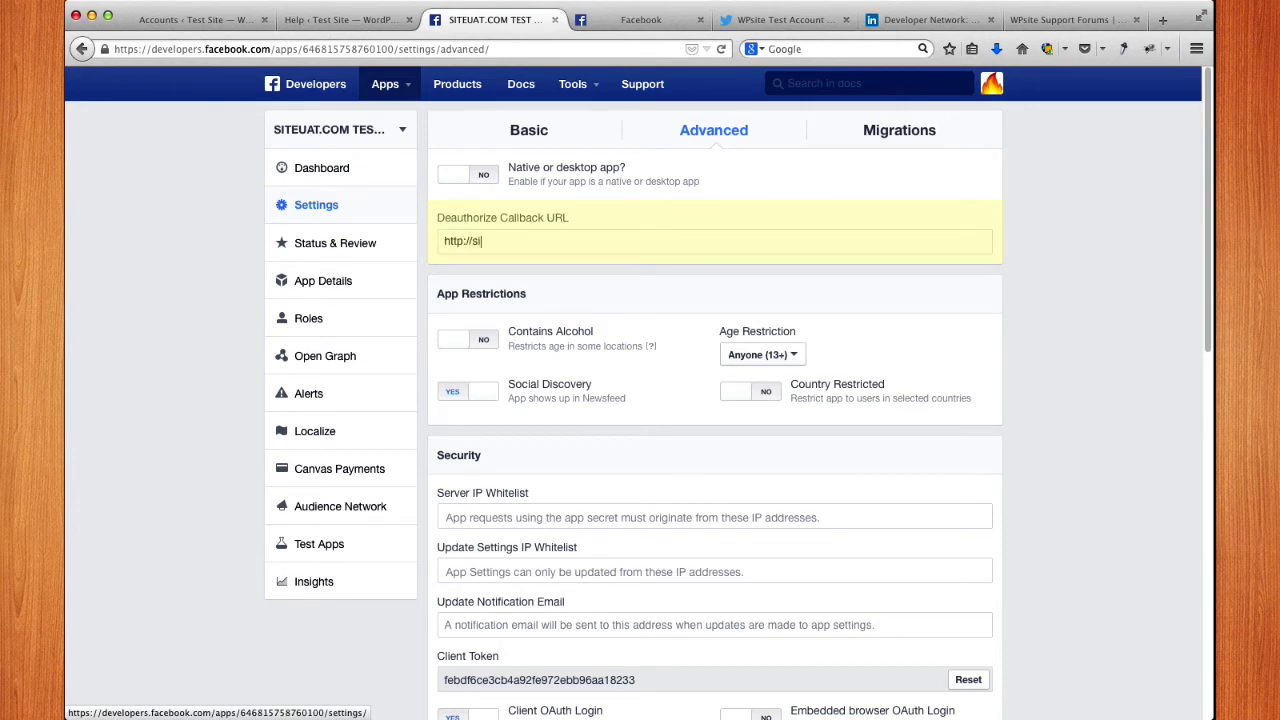
type("teuat.com")
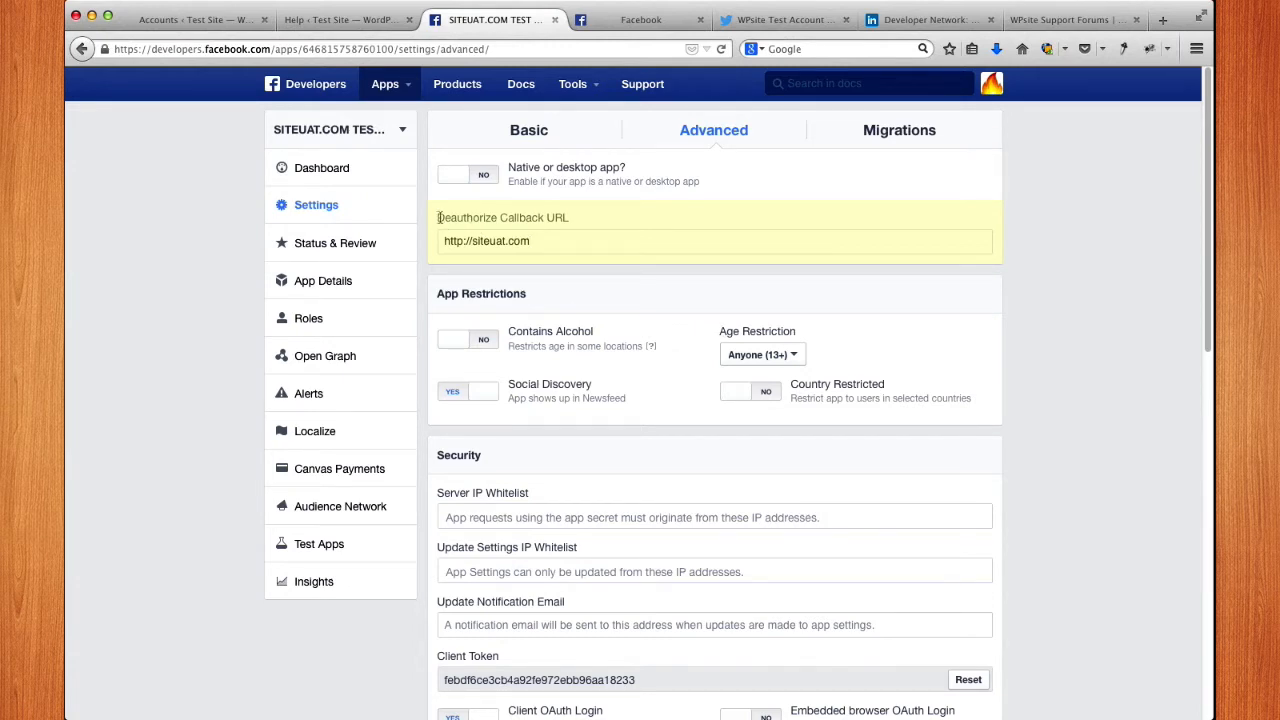
left_click_drag(438, 217, 578, 226)
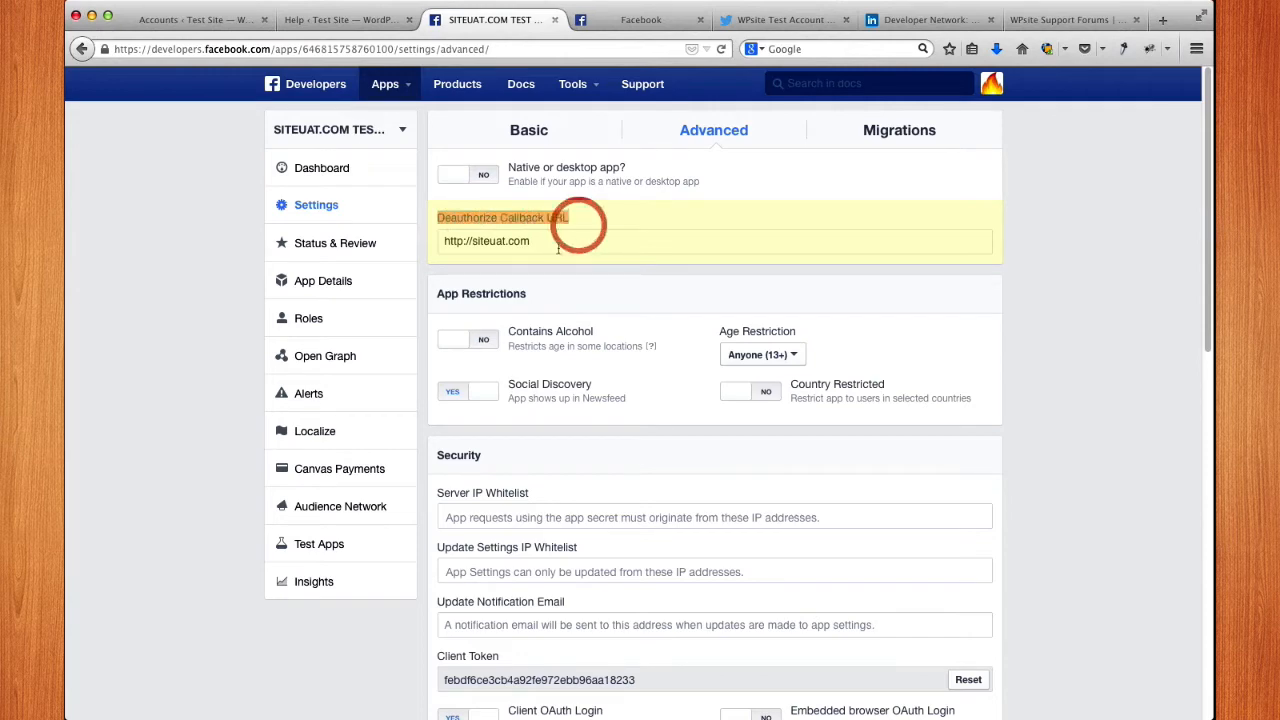
left_click(559, 250)
Step: Enable Embedded browser OAuth Login in the app's security settings
scroll(696, 322, "down", 3)
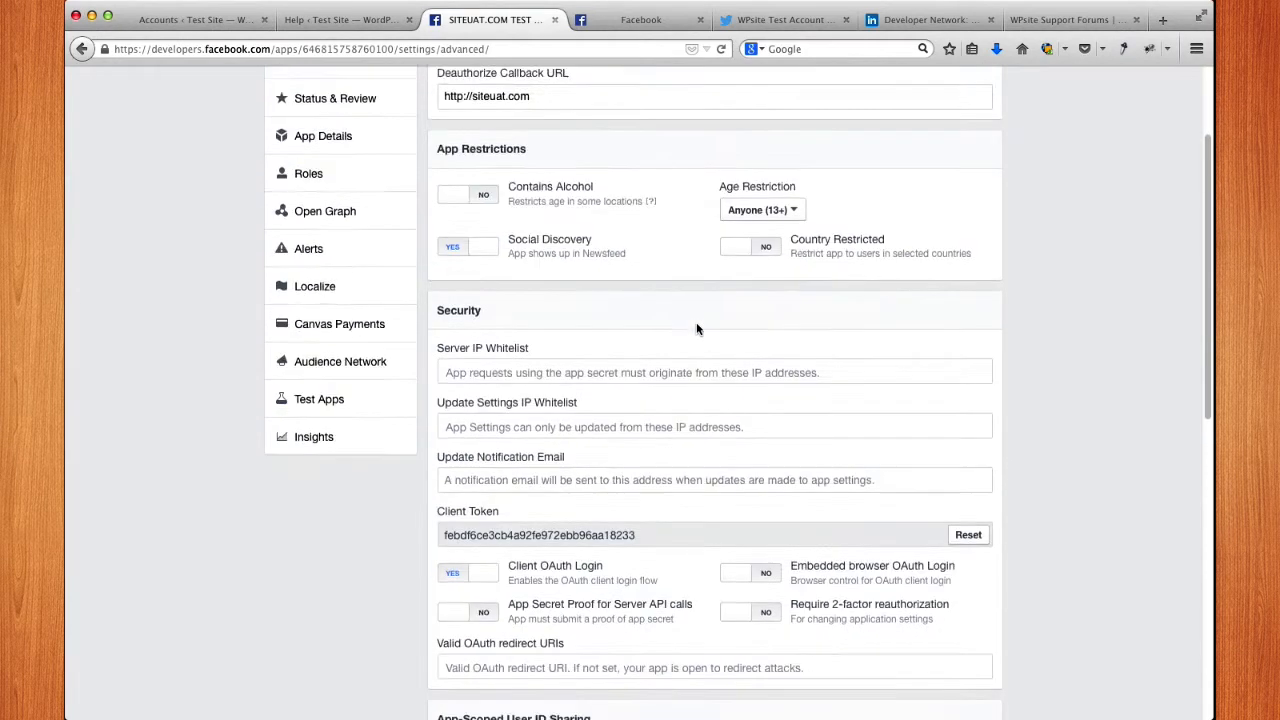
scroll(697, 329, "down", 4)
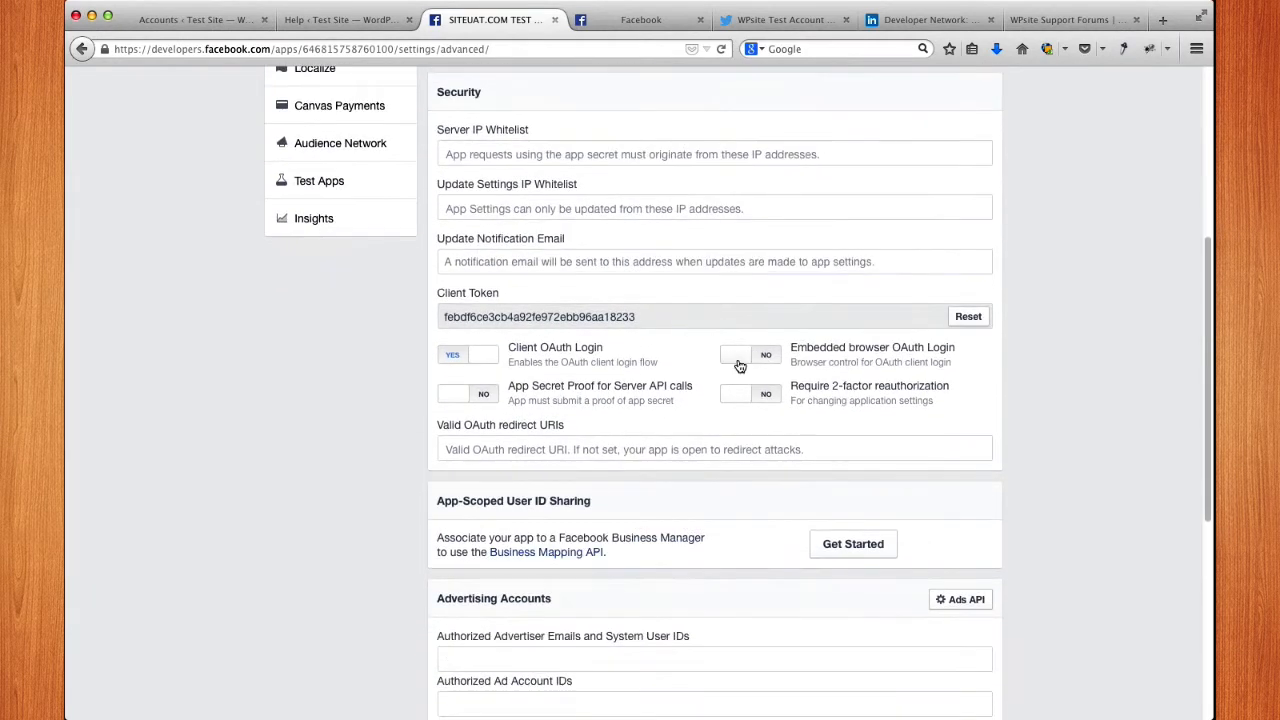
left_click(767, 366)
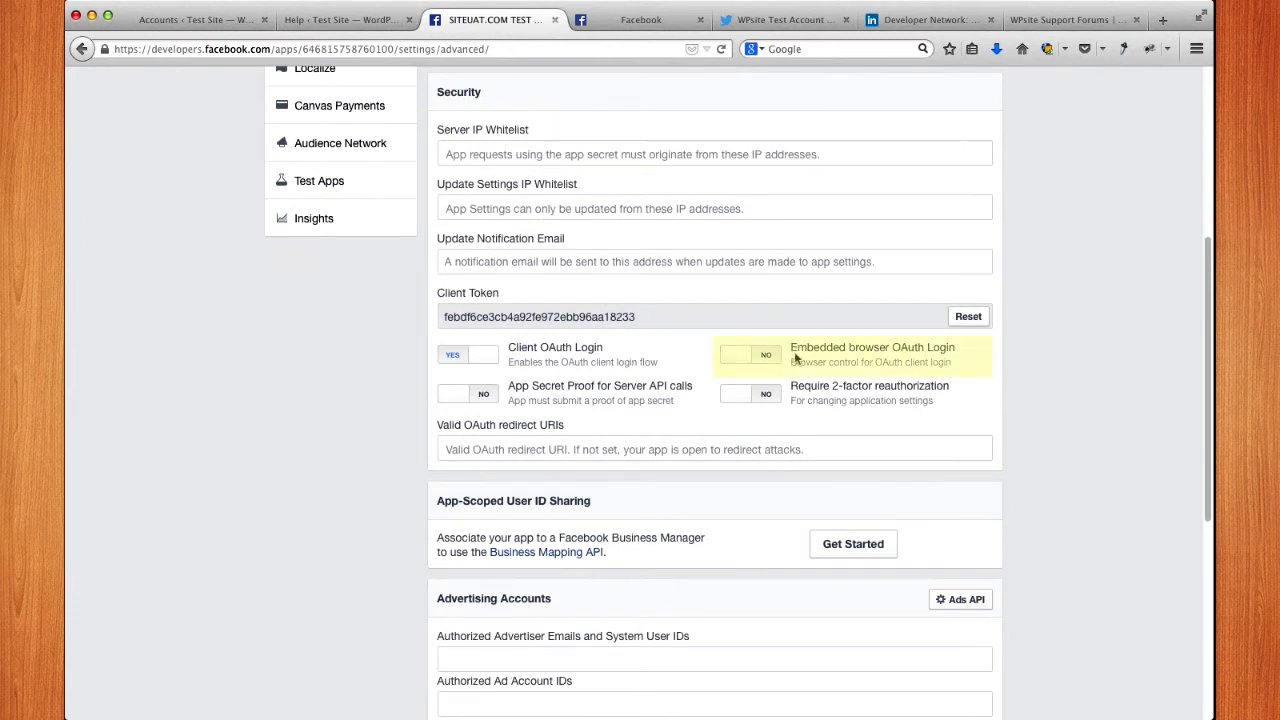
left_click_drag(792, 352, 957, 348)
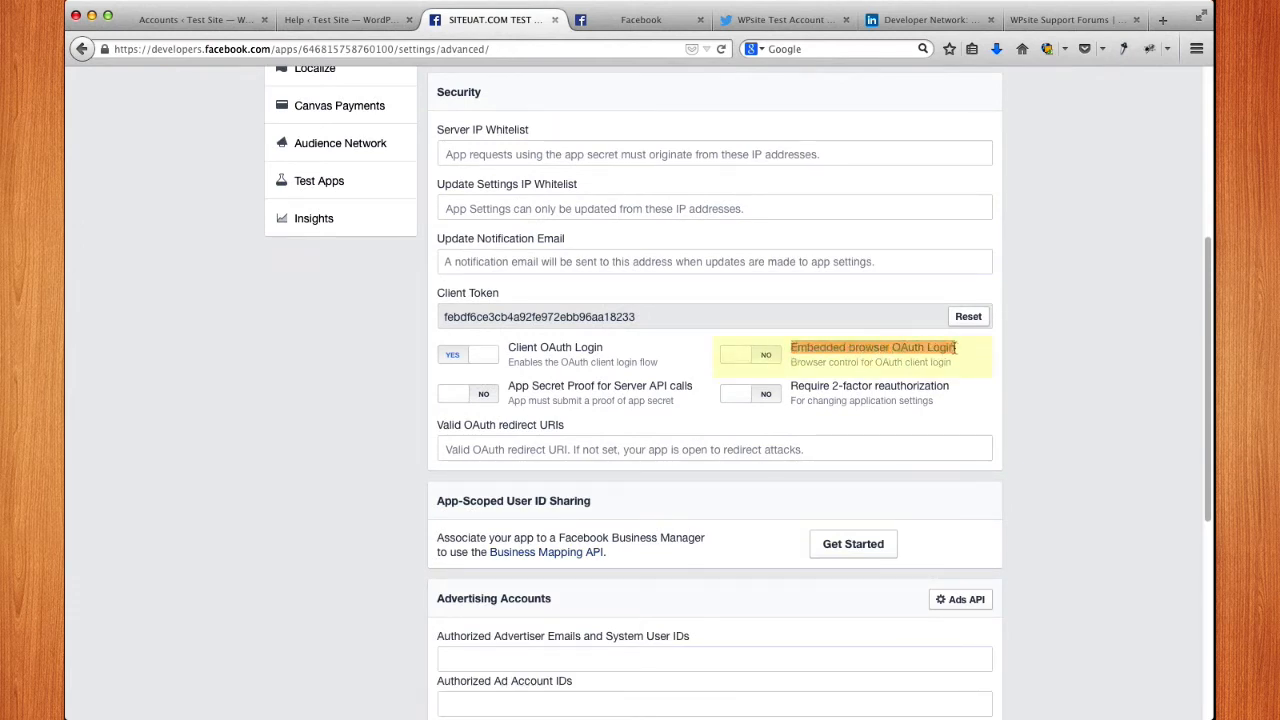
left_click(767, 362)
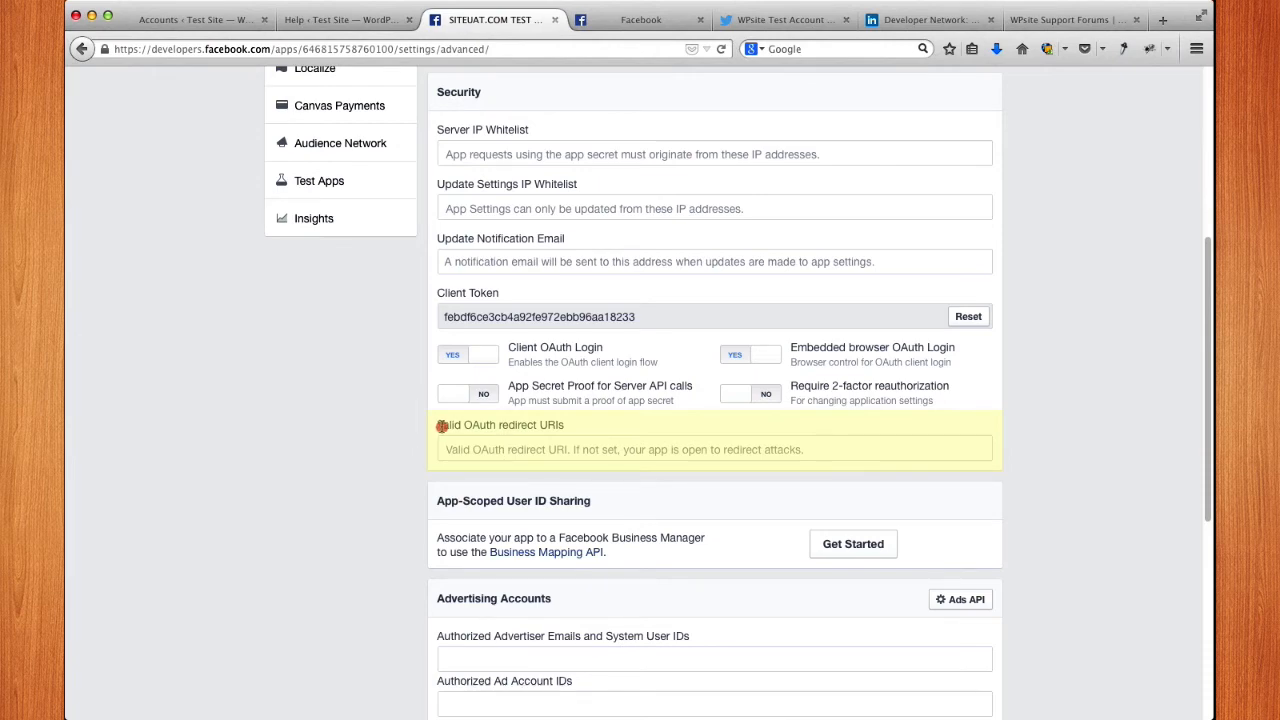
left_click(585, 432)
scroll(558, 200, "up", 5)
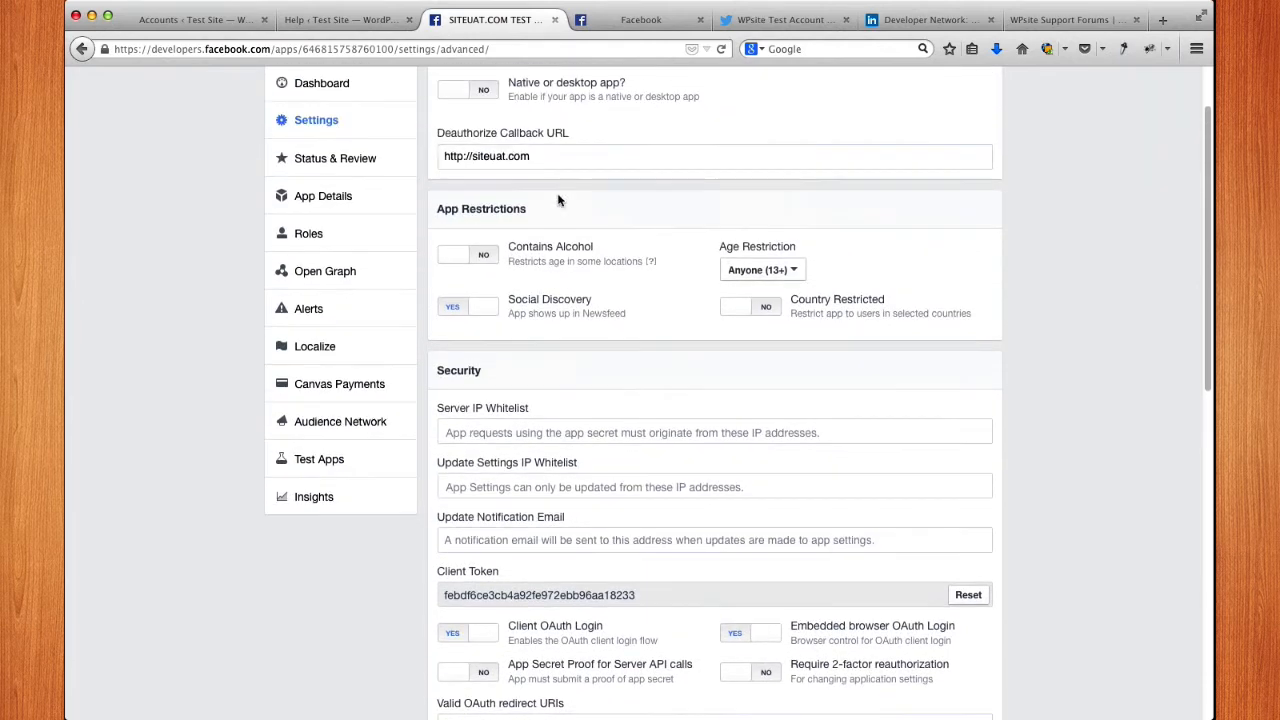
left_click_drag(529, 155, 423, 152)
key("super+c")
scroll(639, 354, "down", 5)
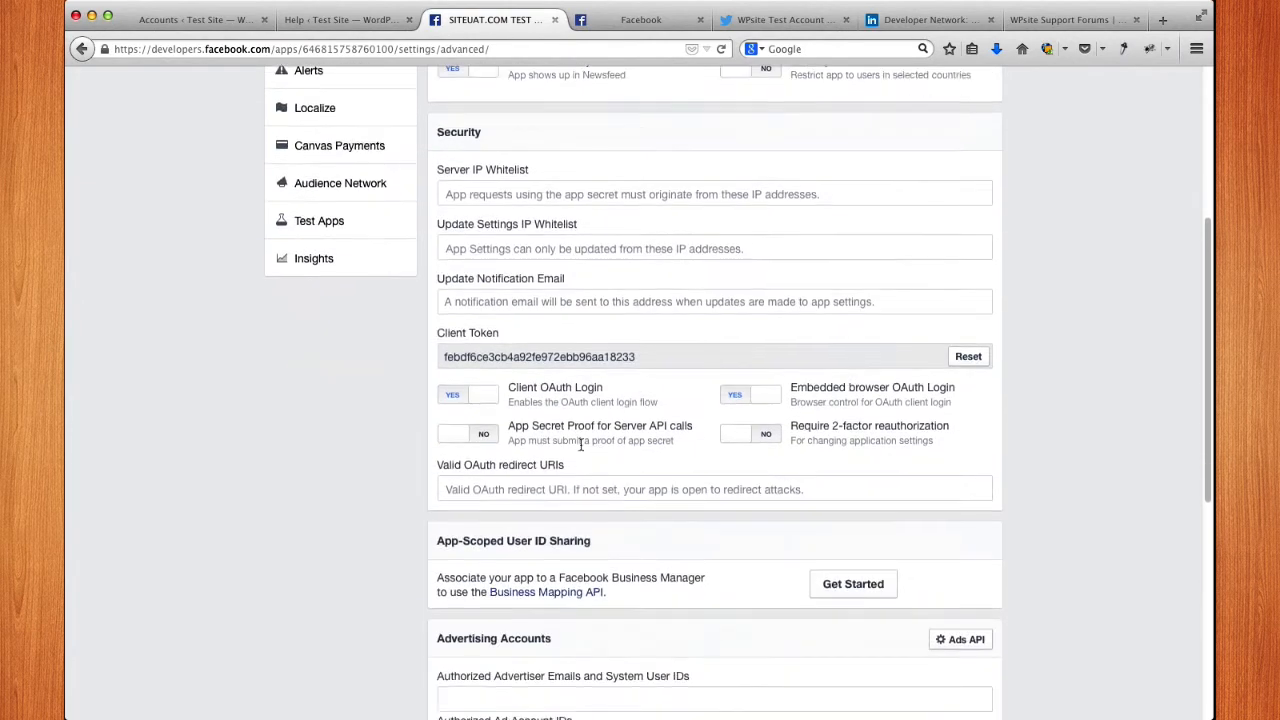
scroll(571, 490, "down", 1)
scroll(579, 385, "up", 2)
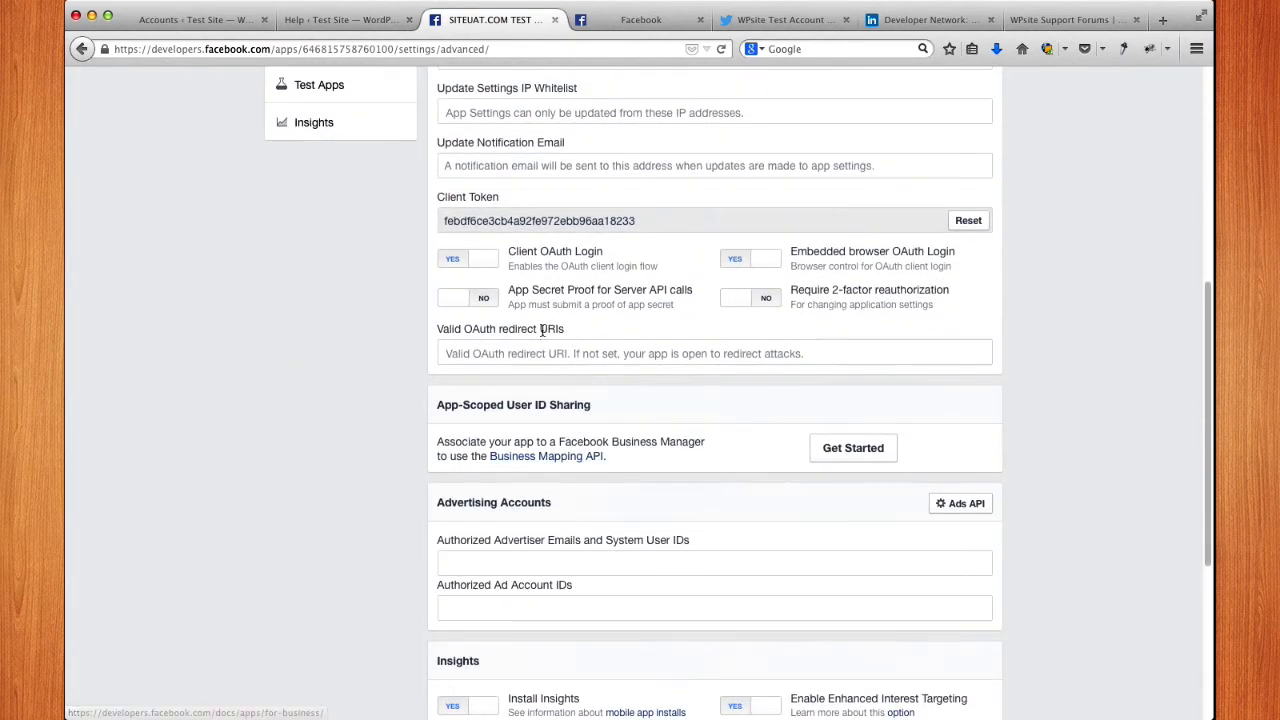
left_click_drag(571, 329, 428, 326)
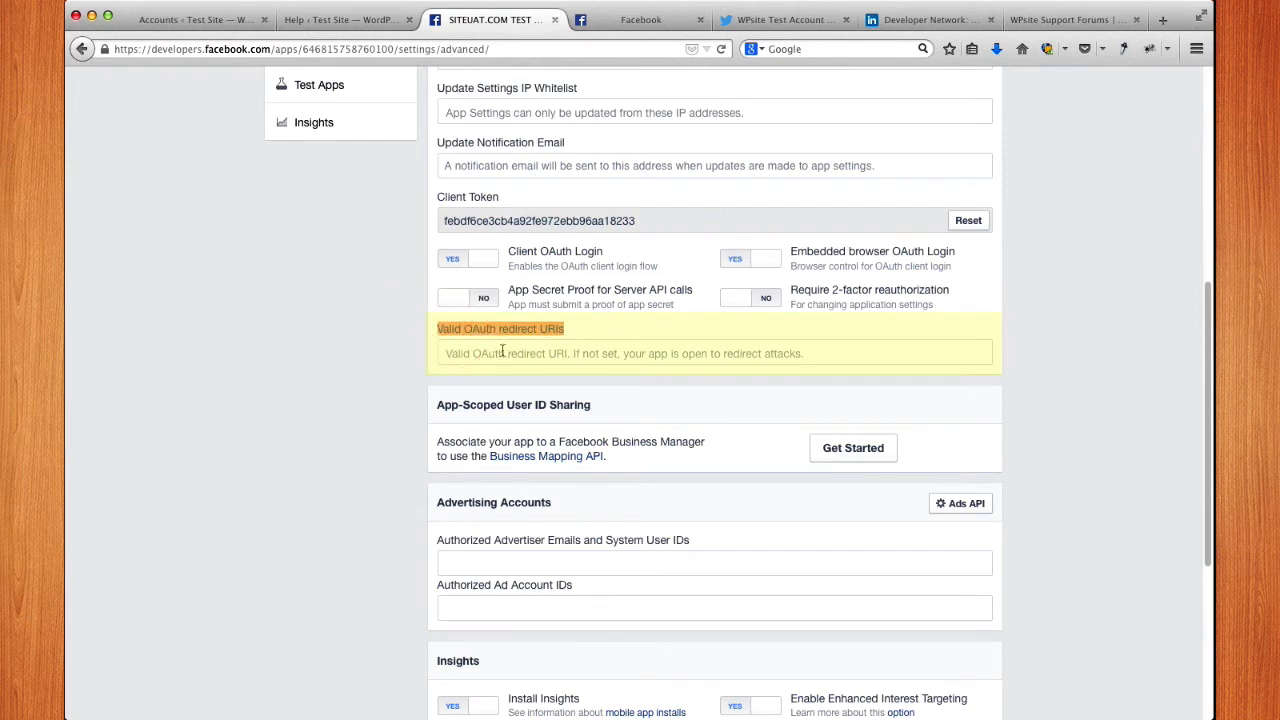
left_click(502, 353)
key("super+v")
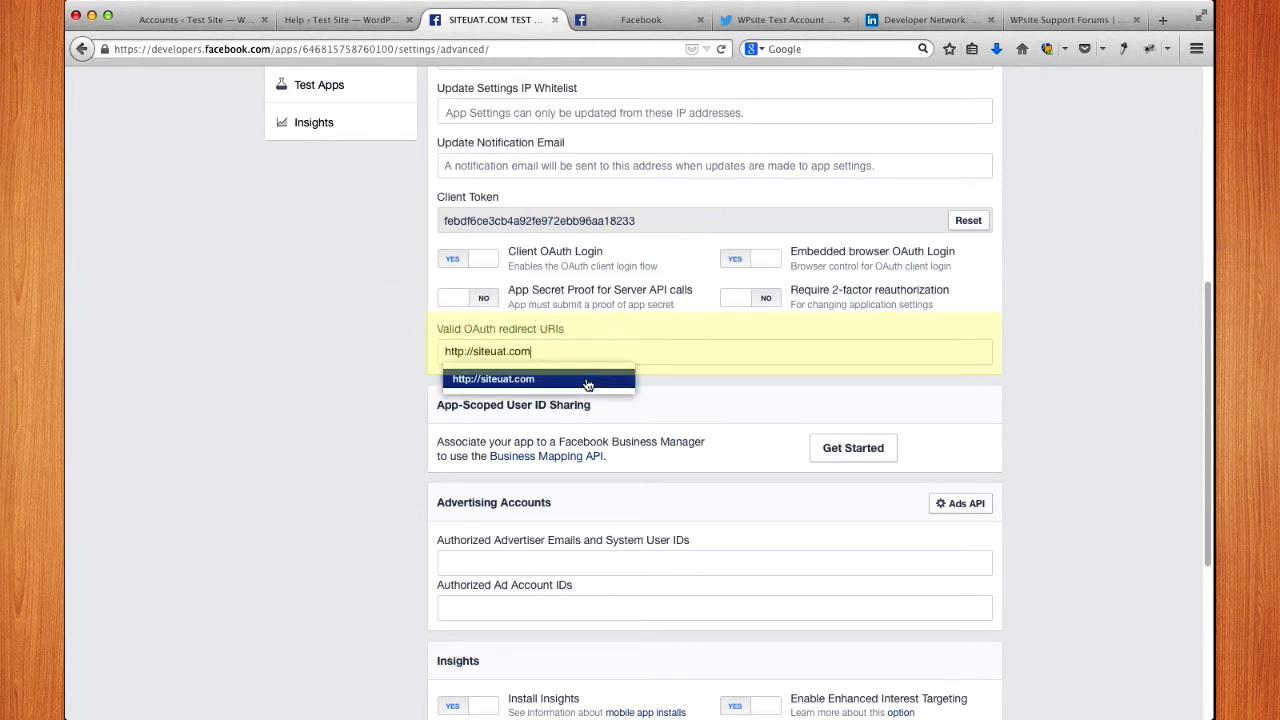
left_click(706, 380)
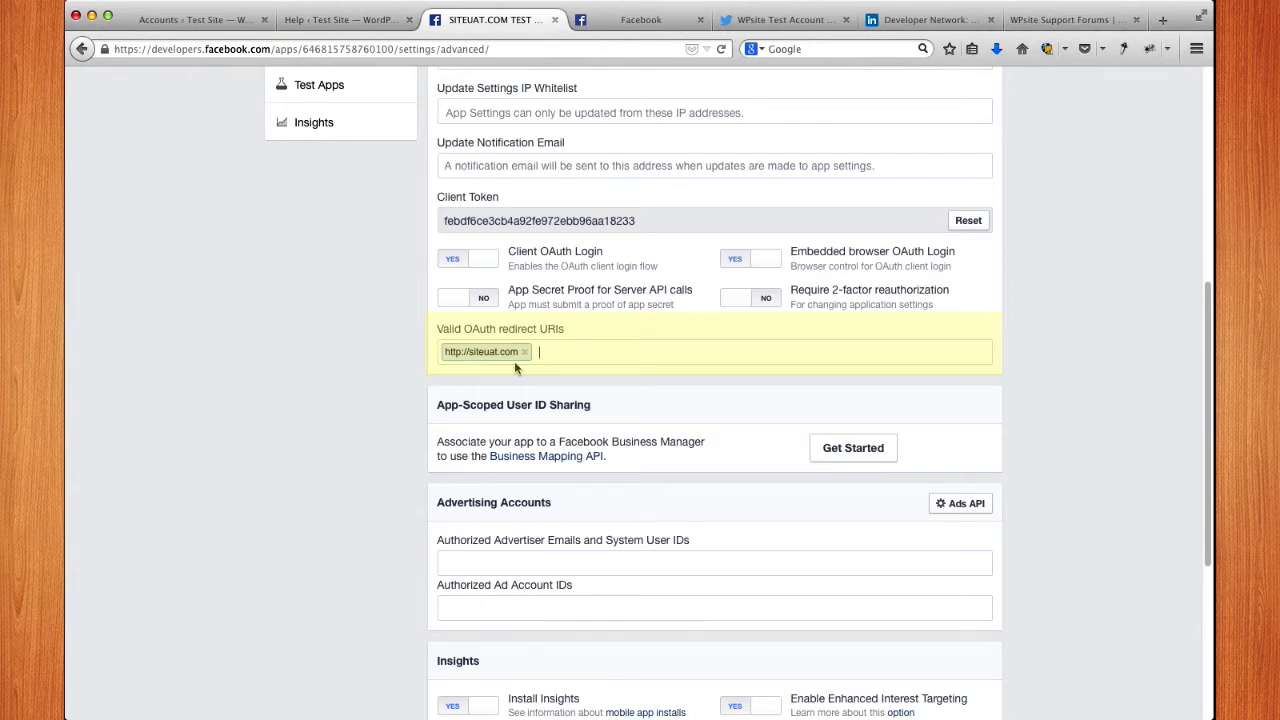
scroll(1038, 392, "down", 4)
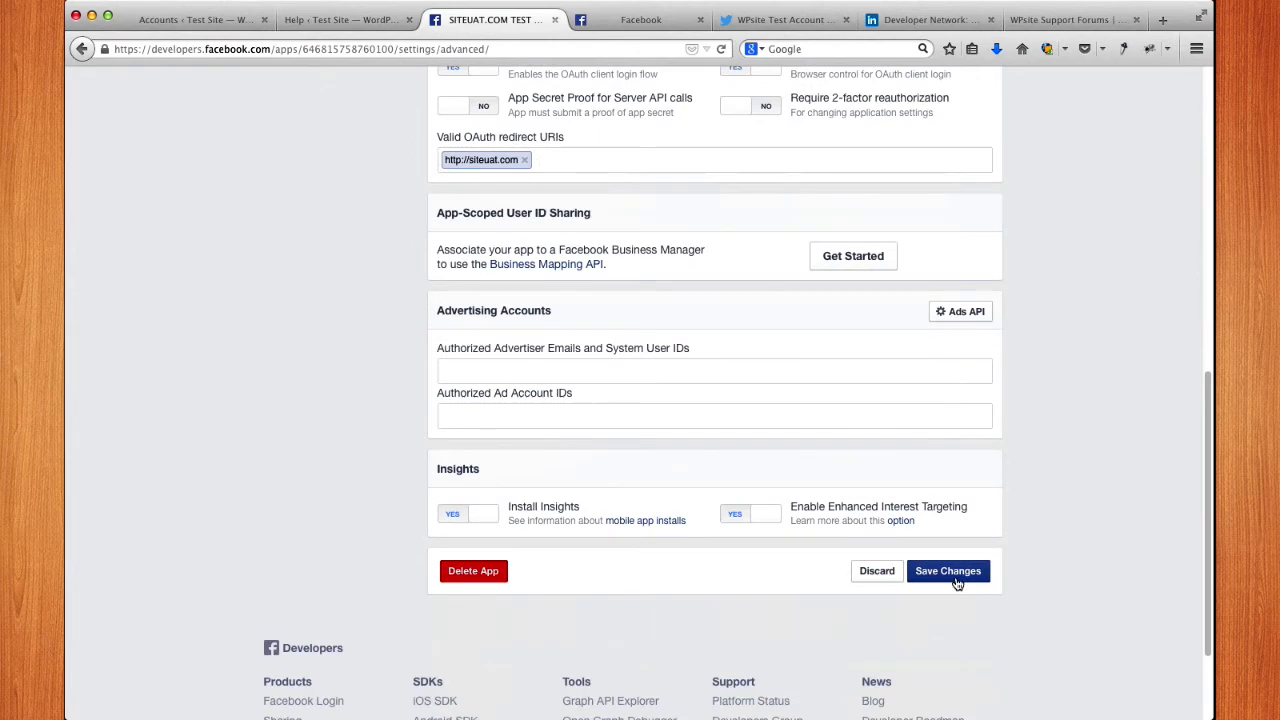
left_click(955, 579)
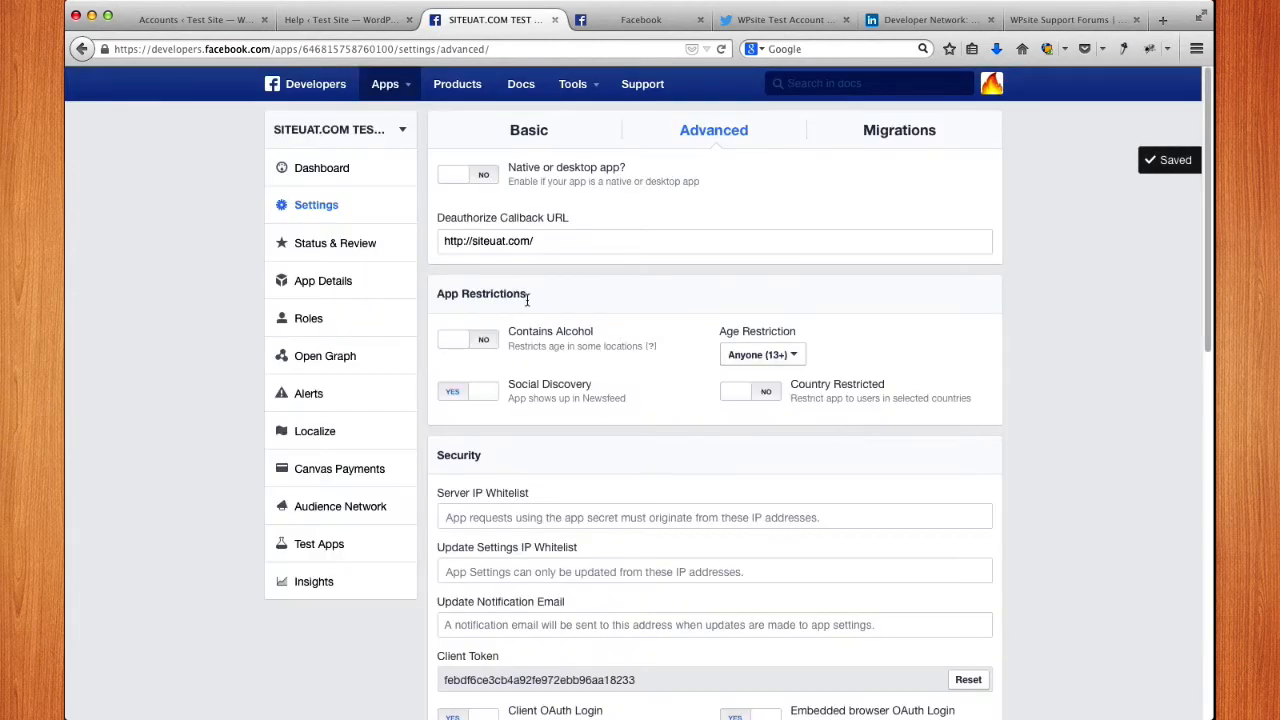
Step: Make the app and all its live features available to the general public in its review status, and confirm
left_click(323, 252)
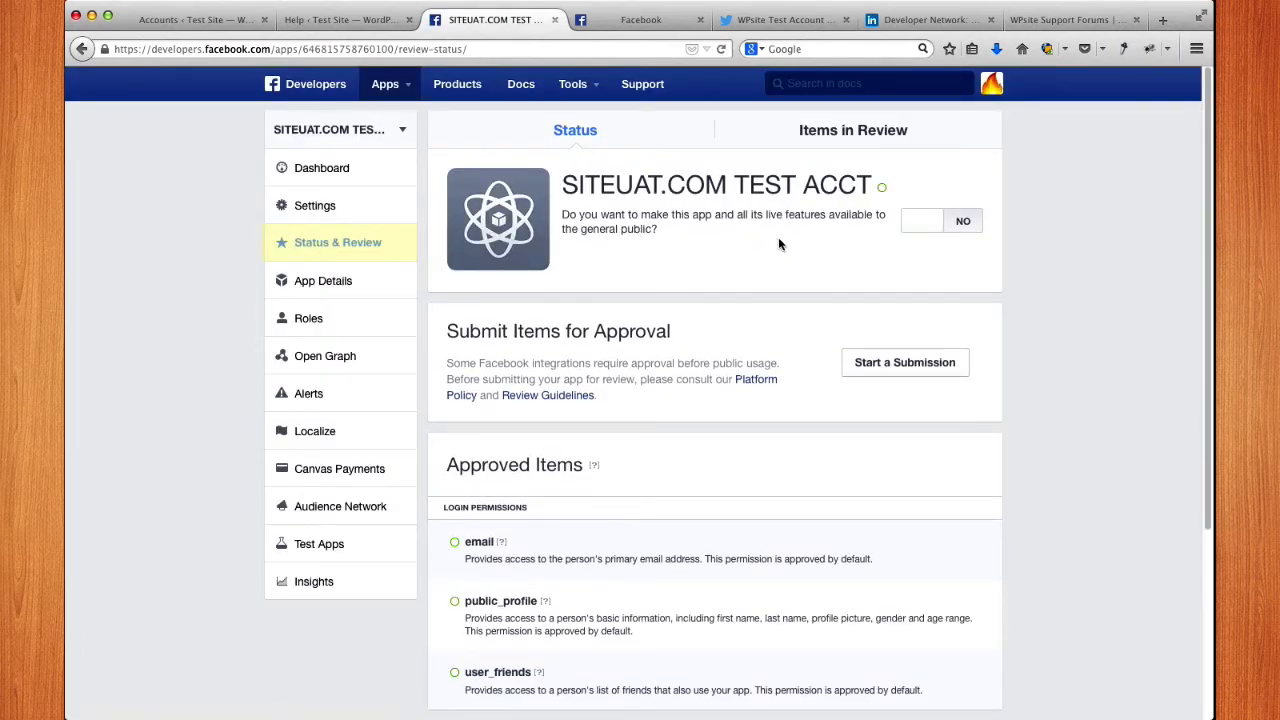
left_click(337, 247)
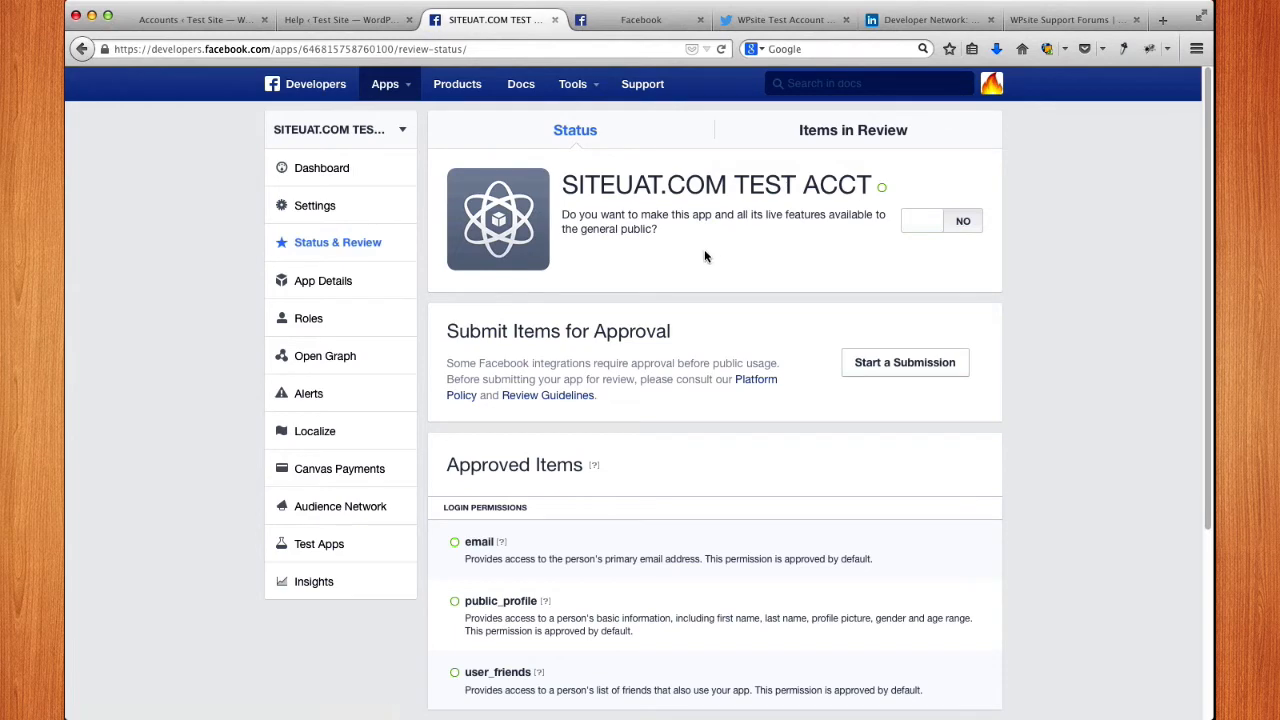
left_click(963, 225)
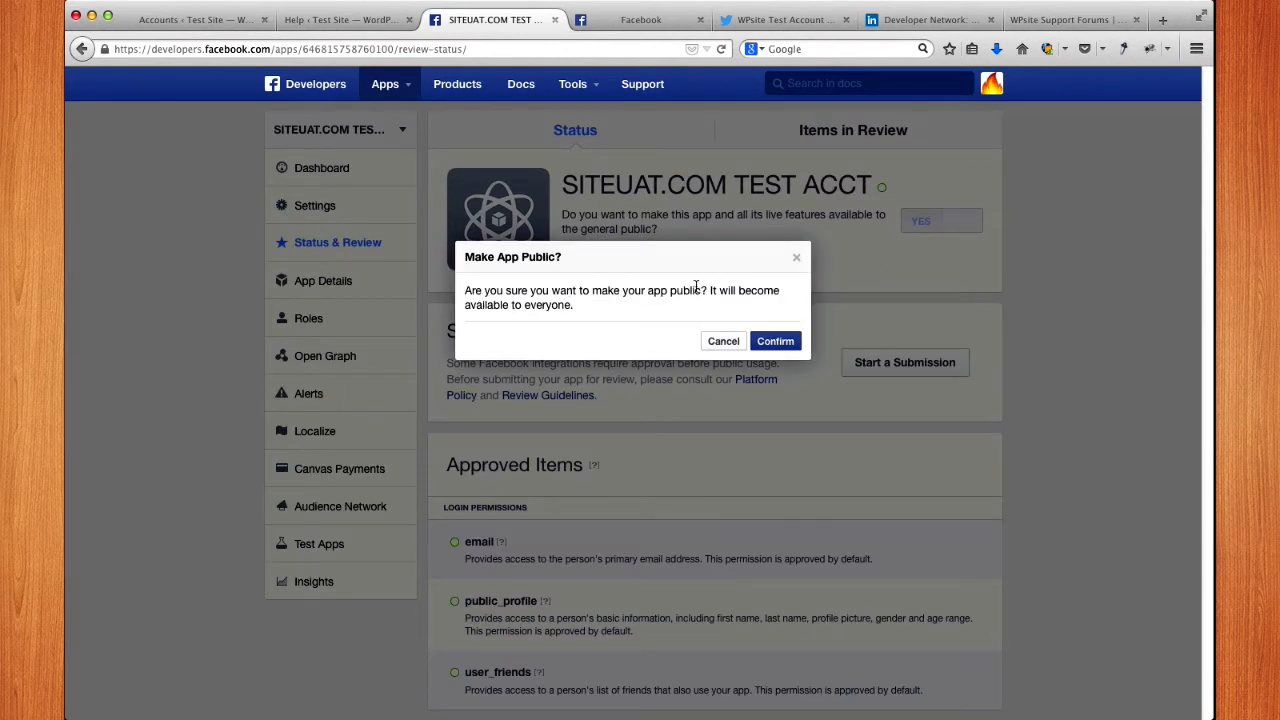
left_click(775, 341)
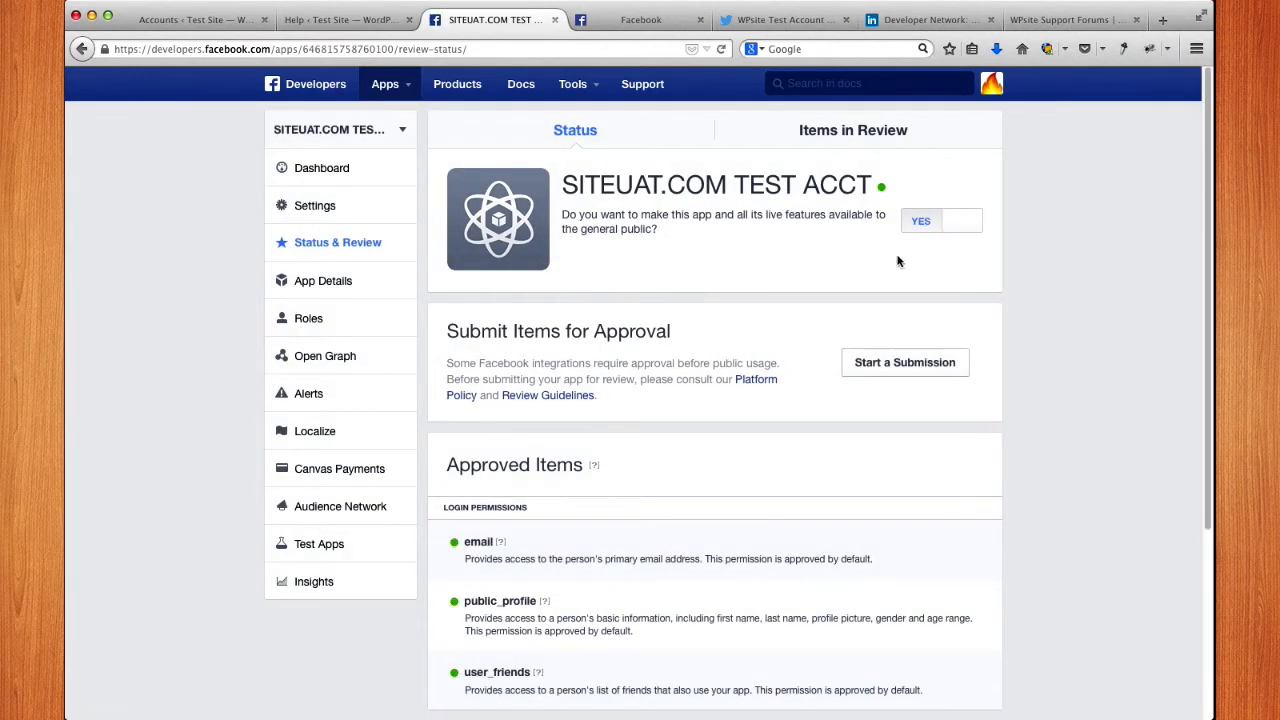
Step: Copy the App ID from the Facebook app's dashboard into the App ID field of the My Facebook User Account setup
mouse_move(881, 190)
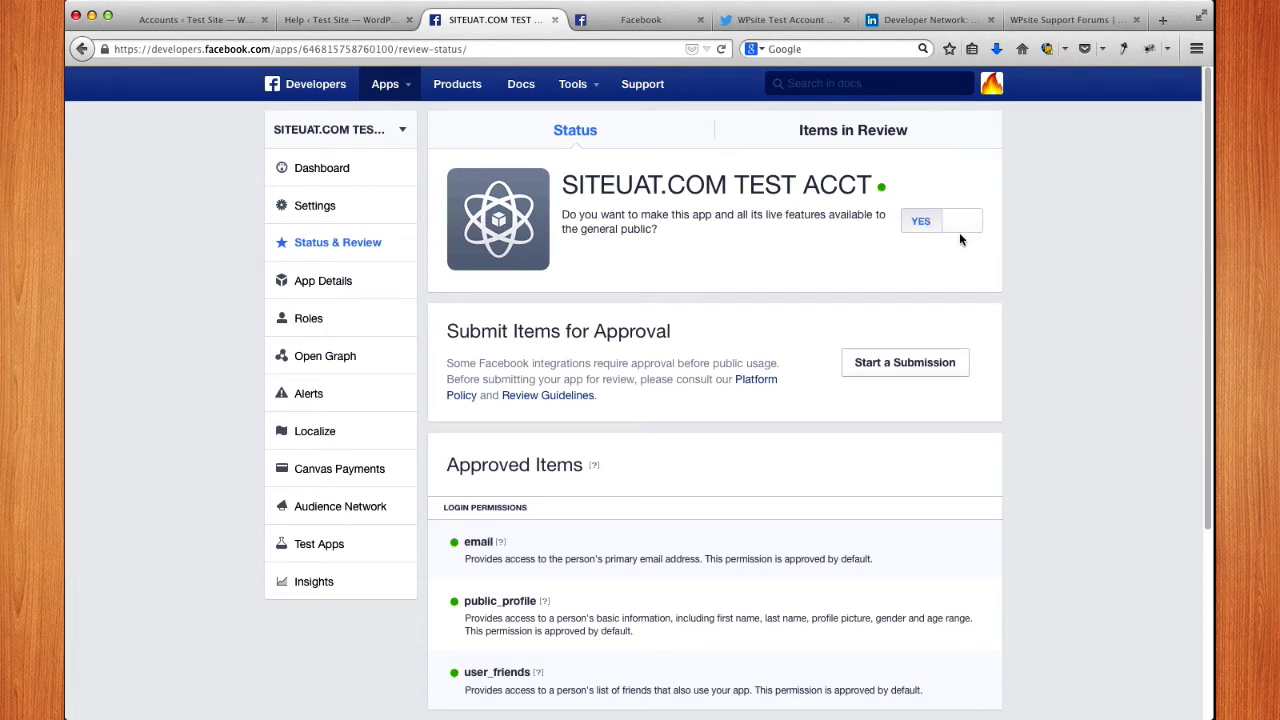
left_click(322, 170)
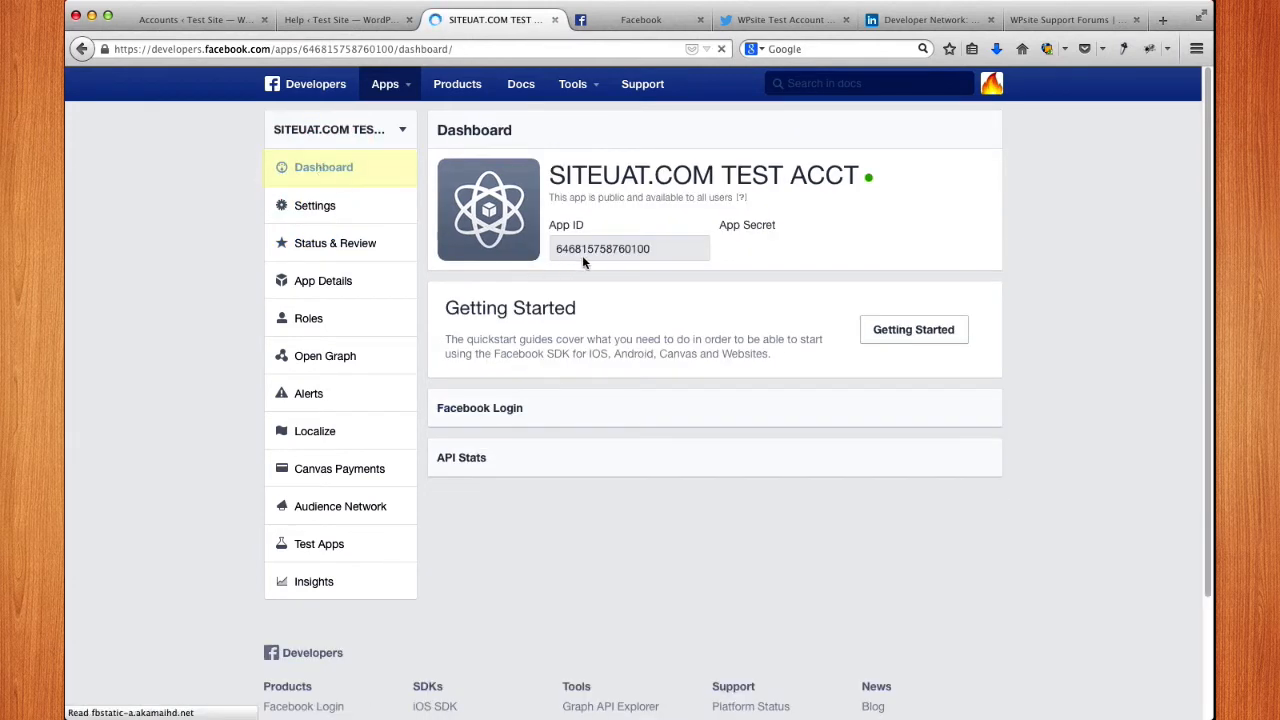
double_click(603, 250)
key("super+c")
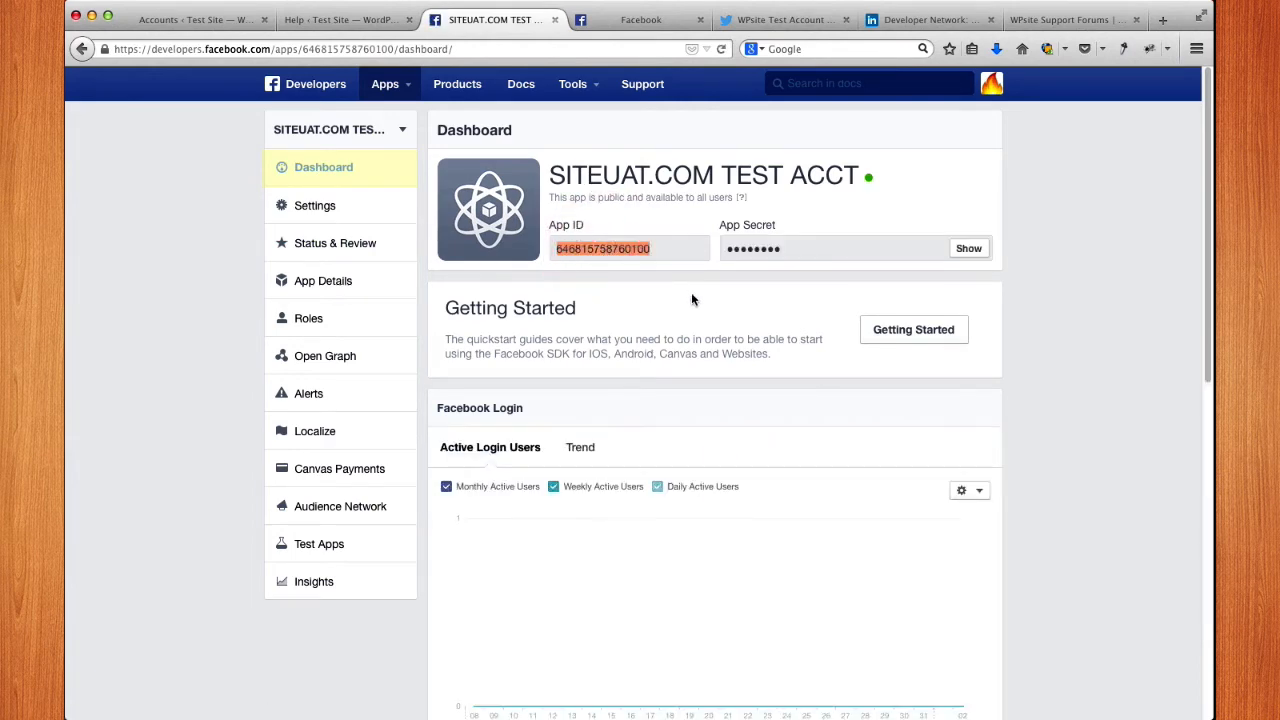
left_click(190, 20)
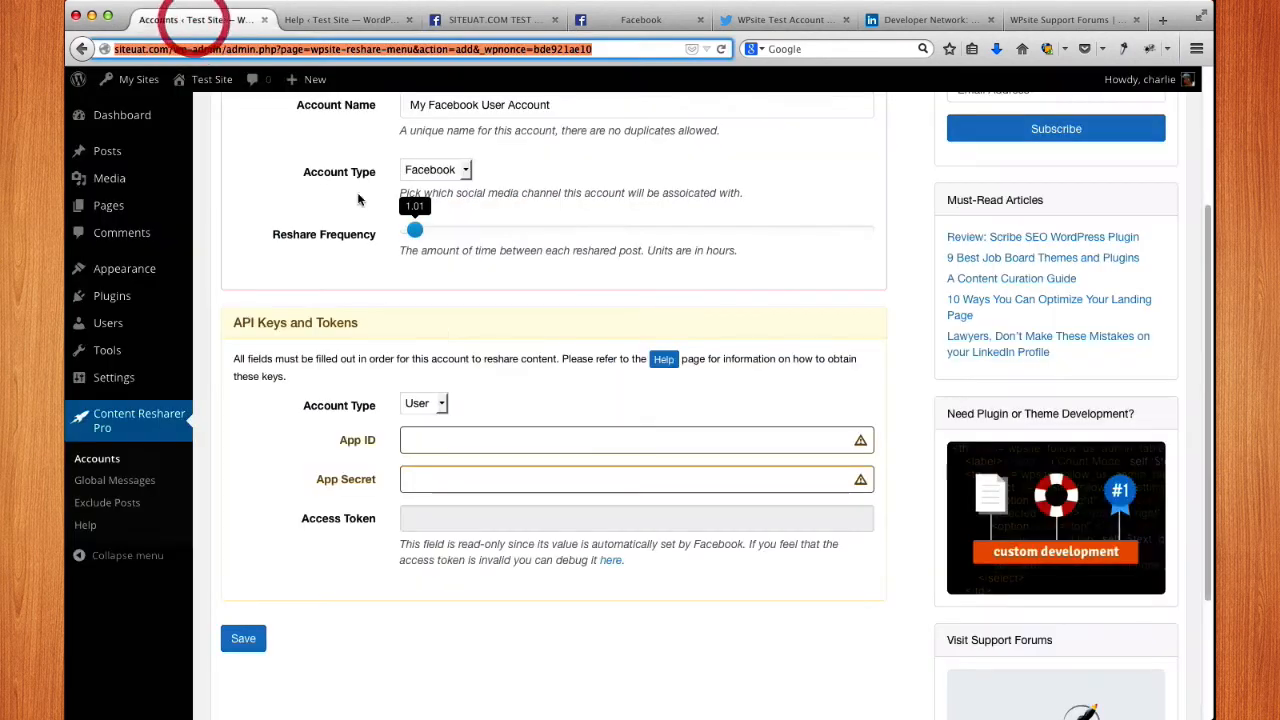
left_click(445, 446)
key("super+v")
Step: Reveal the App Secret on the Facebook app's dashboard and copy it into the account's App Secret field
left_click(484, 479)
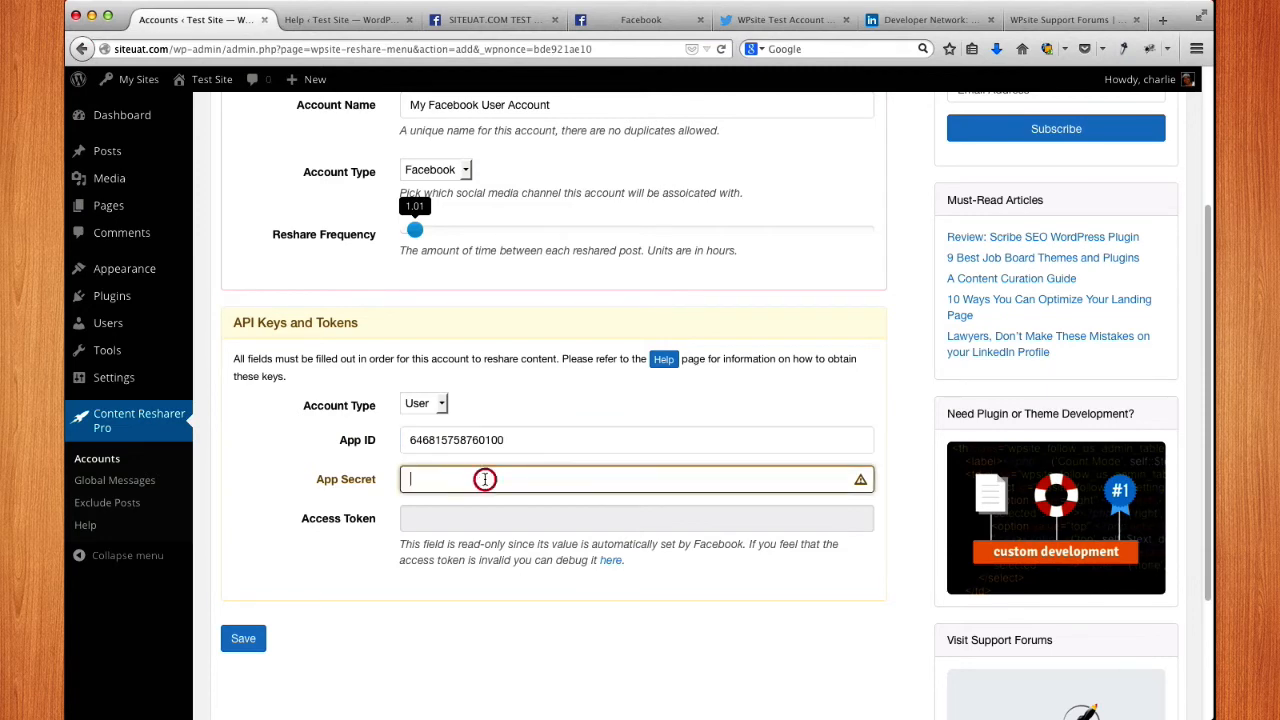
left_click(514, 21)
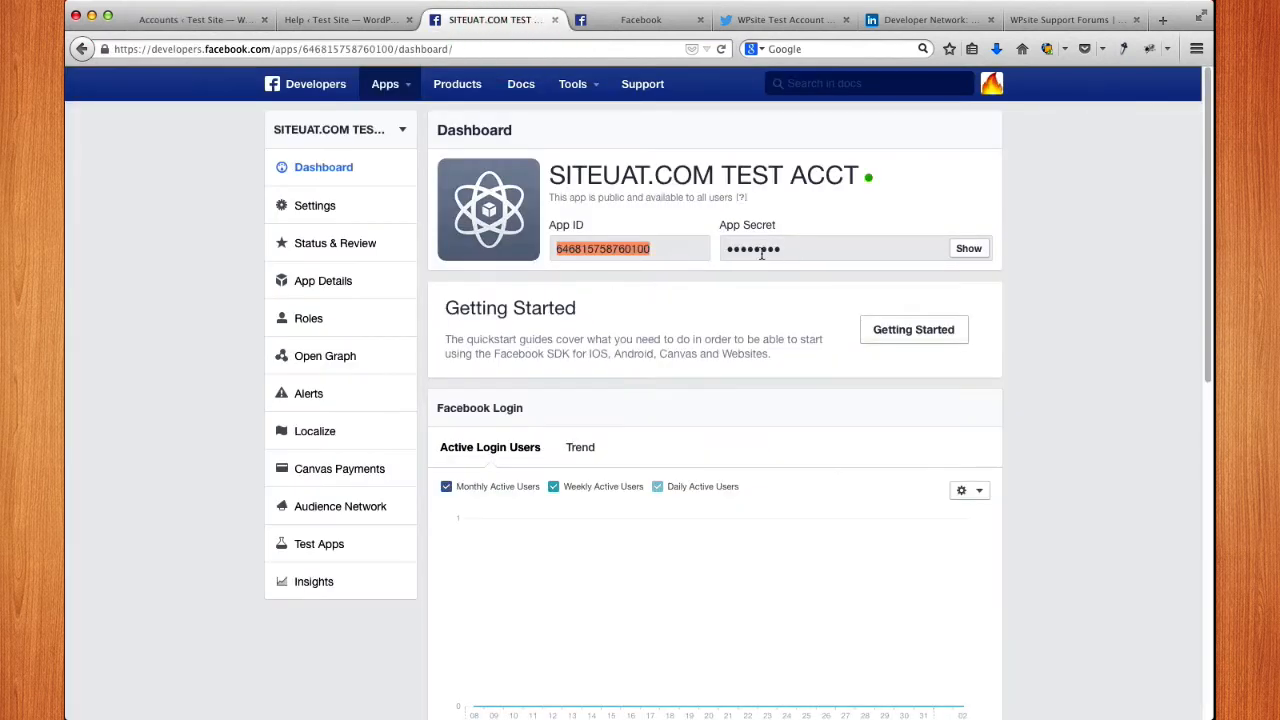
left_click(968, 250)
double_click(840, 252)
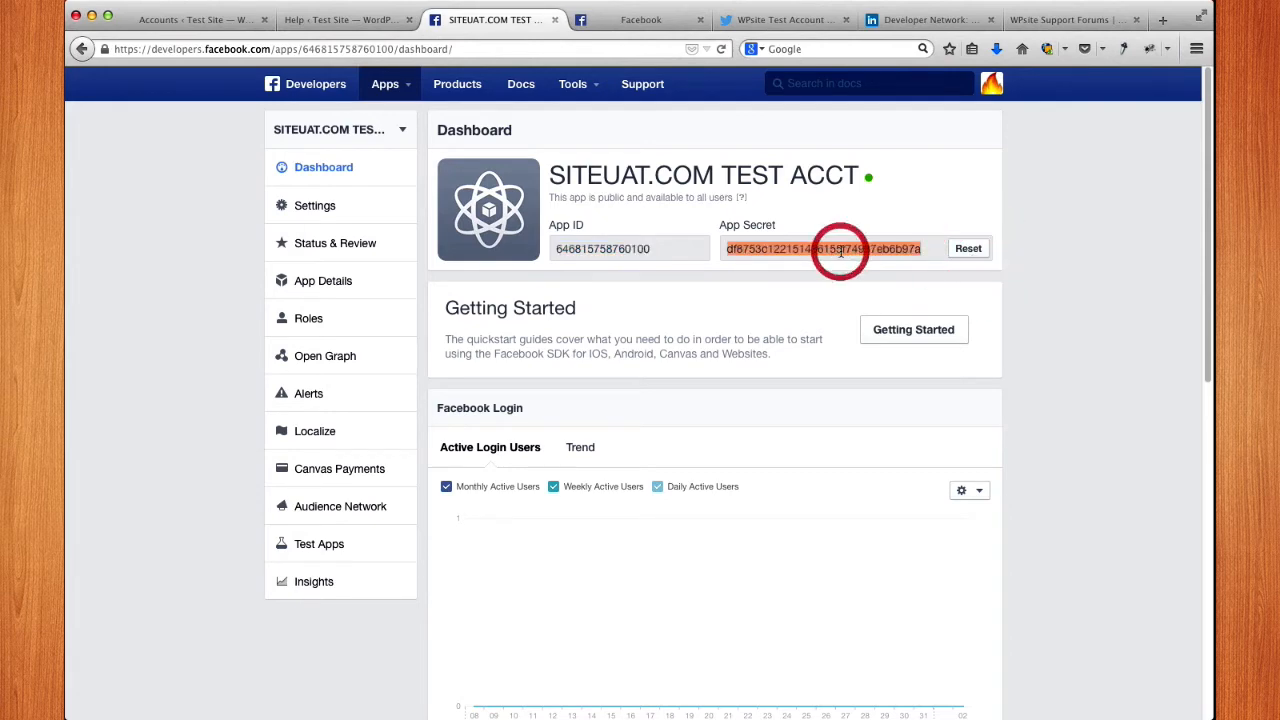
left_click(190, 19)
key("super+v")
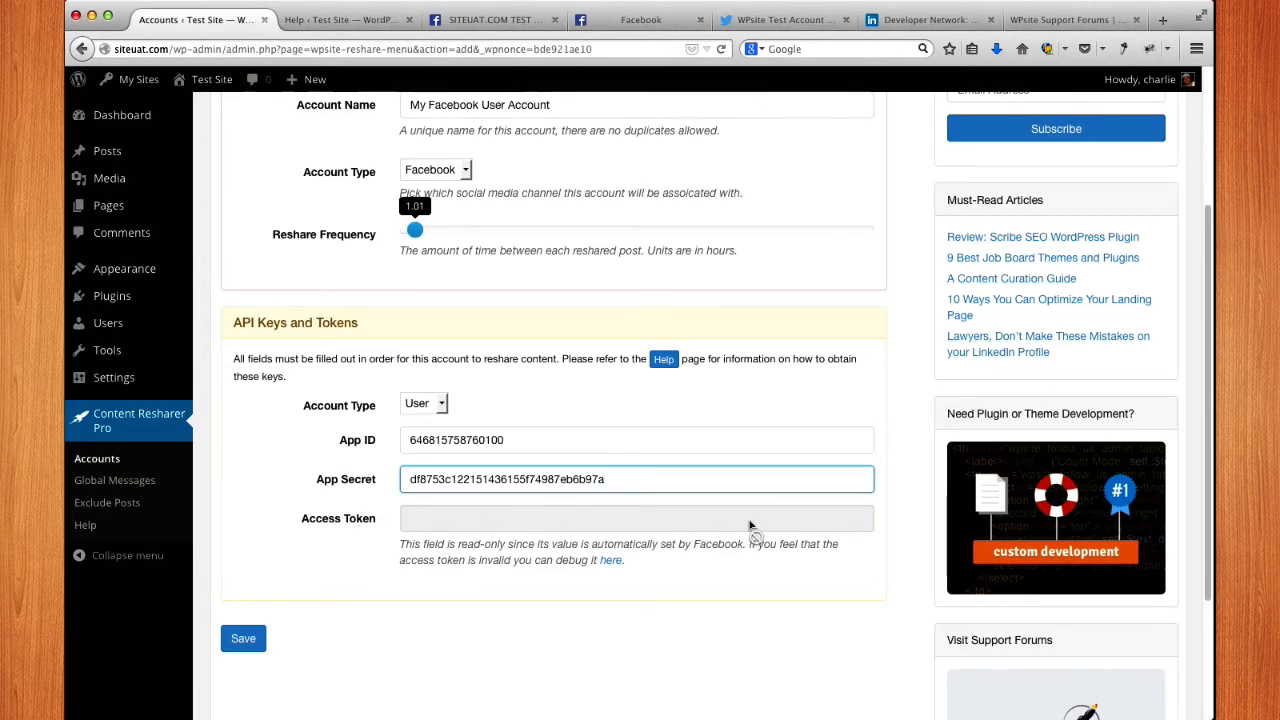
Step: Choose Title as the content type in the Facebook account's content settings
scroll(330, 615, "up", 3)
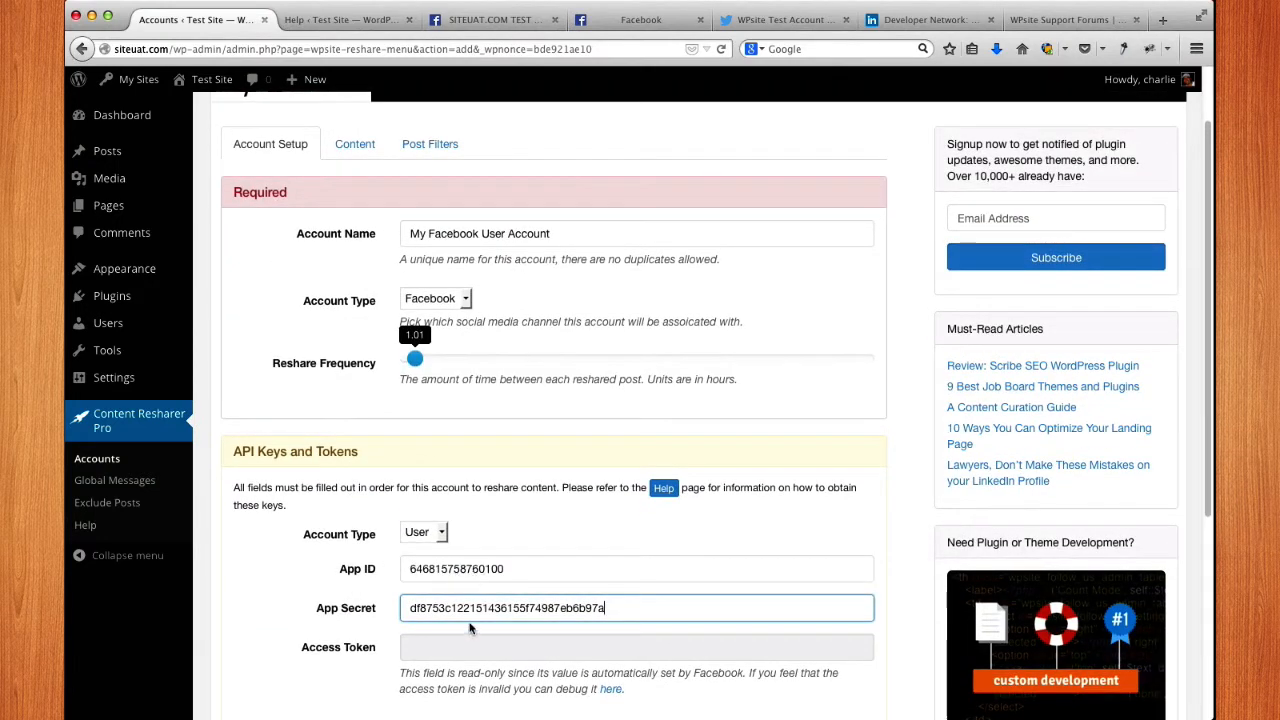
scroll(360, 650, "down", 1)
scroll(387, 203, "up", 2)
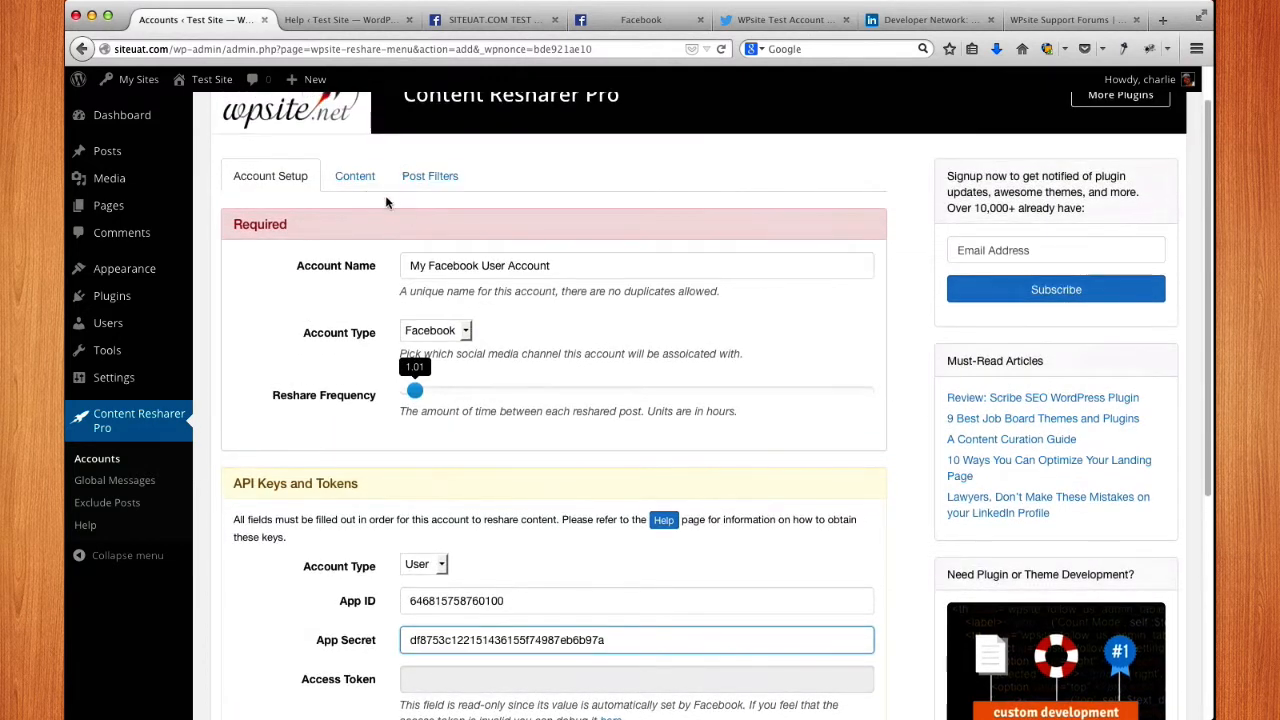
left_click(355, 177)
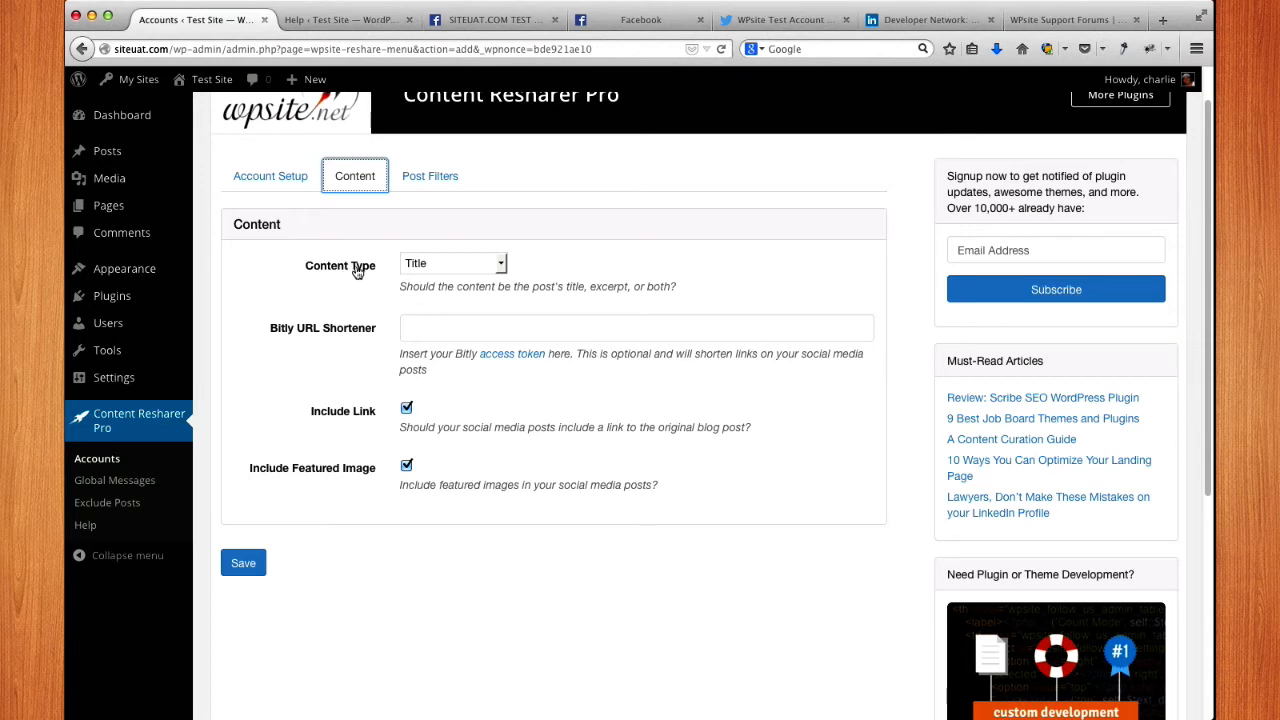
left_click(460, 268)
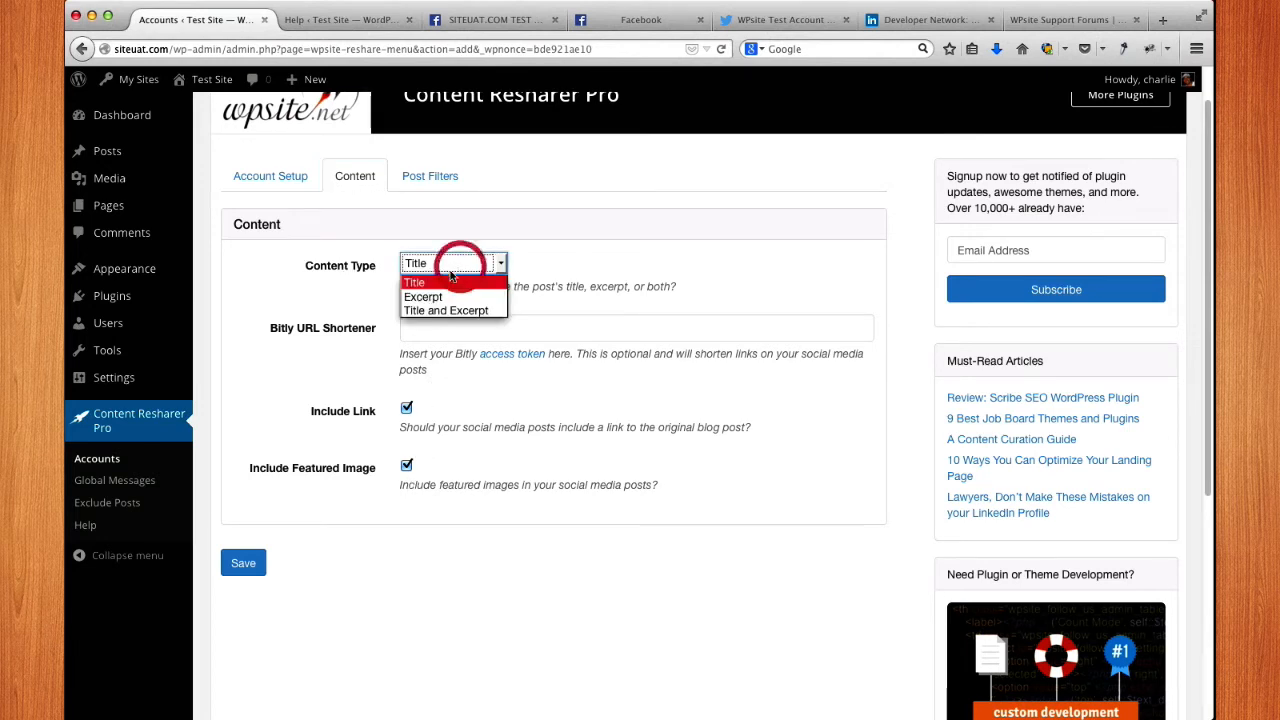
left_click(445, 277)
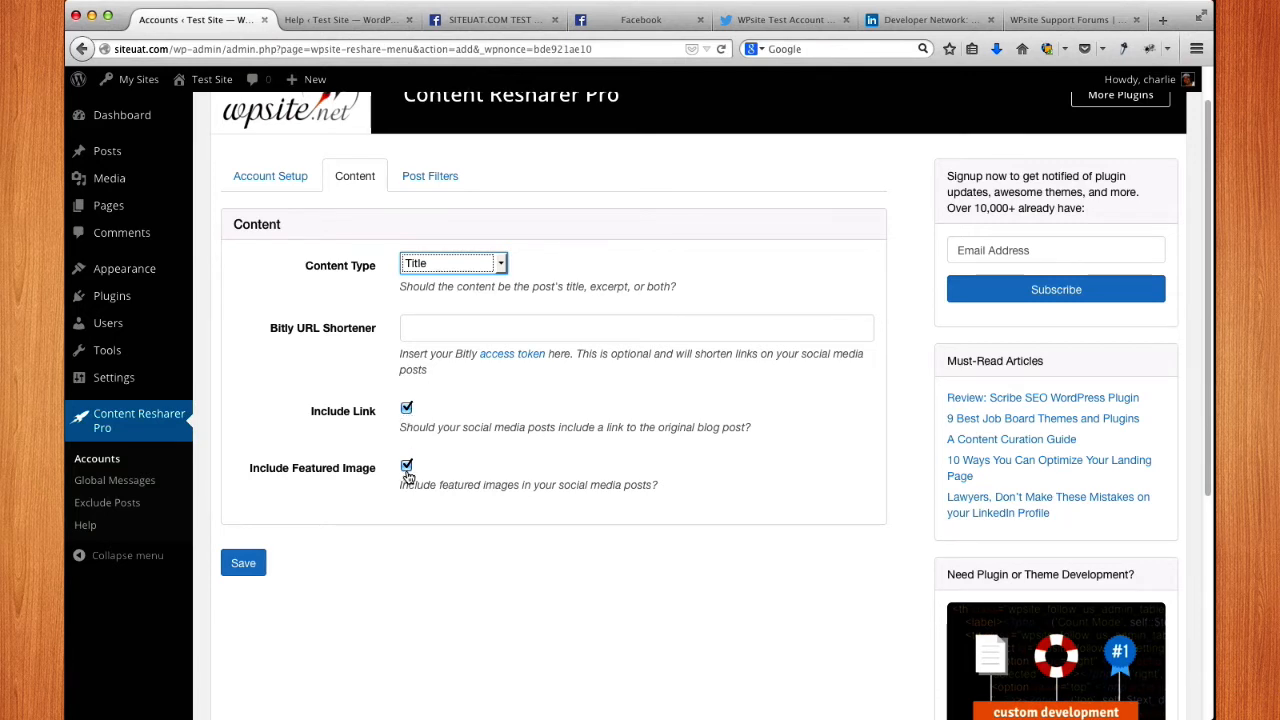
Step: Set the post age filter to a range of 0 to 349 days and save the Facebook account
left_click(430, 176)
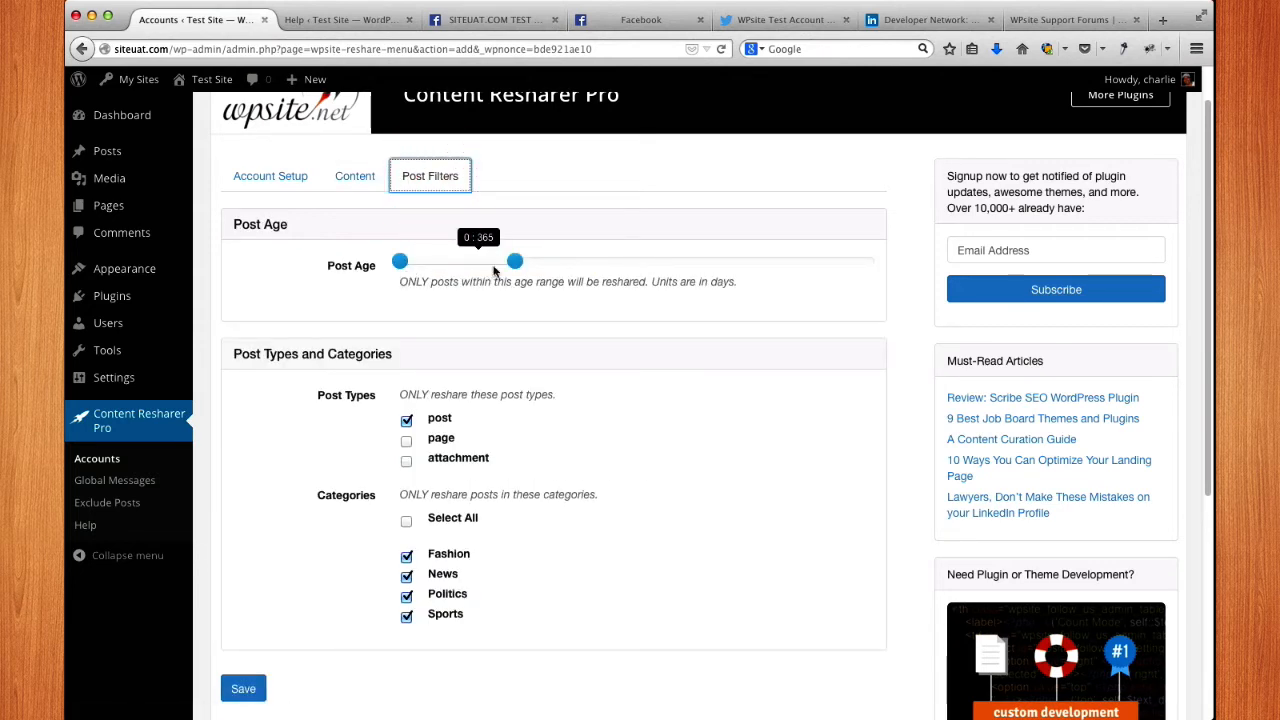
mouse_move(517, 269)
left_mouse_down()
mouse_move(497, 268)
mouse_move(523, 268)
mouse_move(510, 266)
left_mouse_up()
left_click_drag(747, 285, 653, 287)
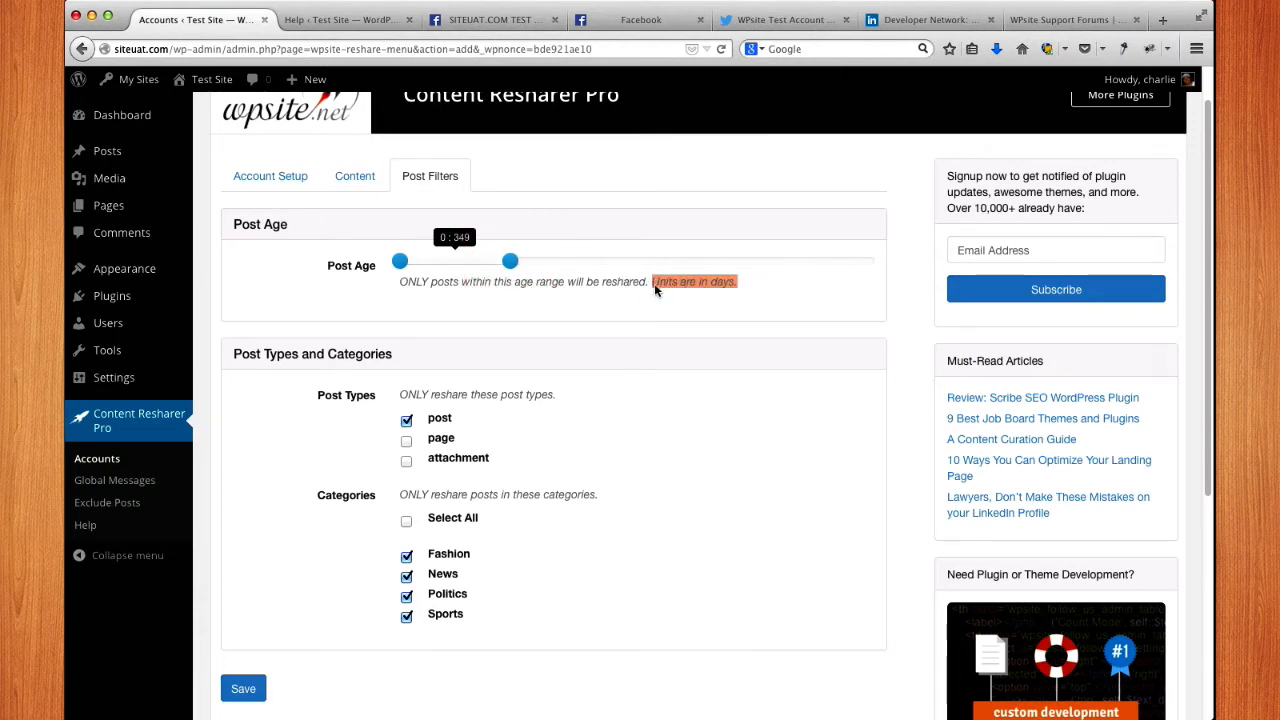
left_click(647, 296)
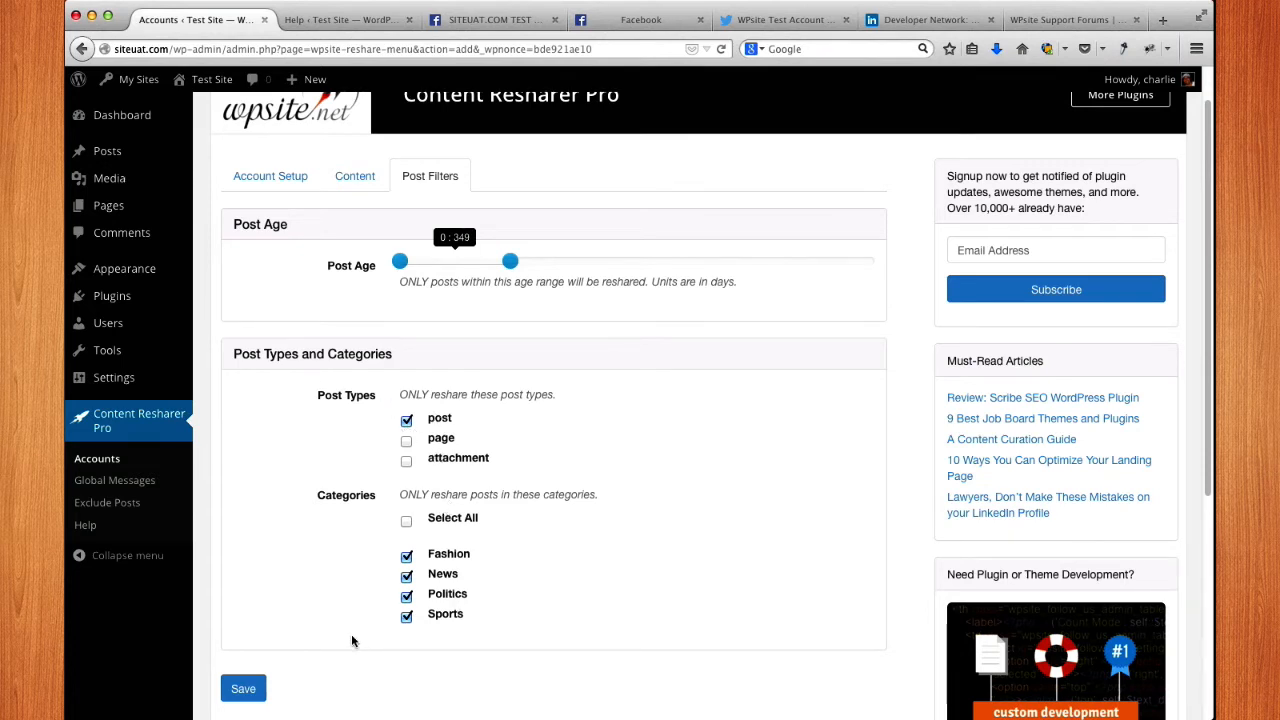
left_click(261, 695)
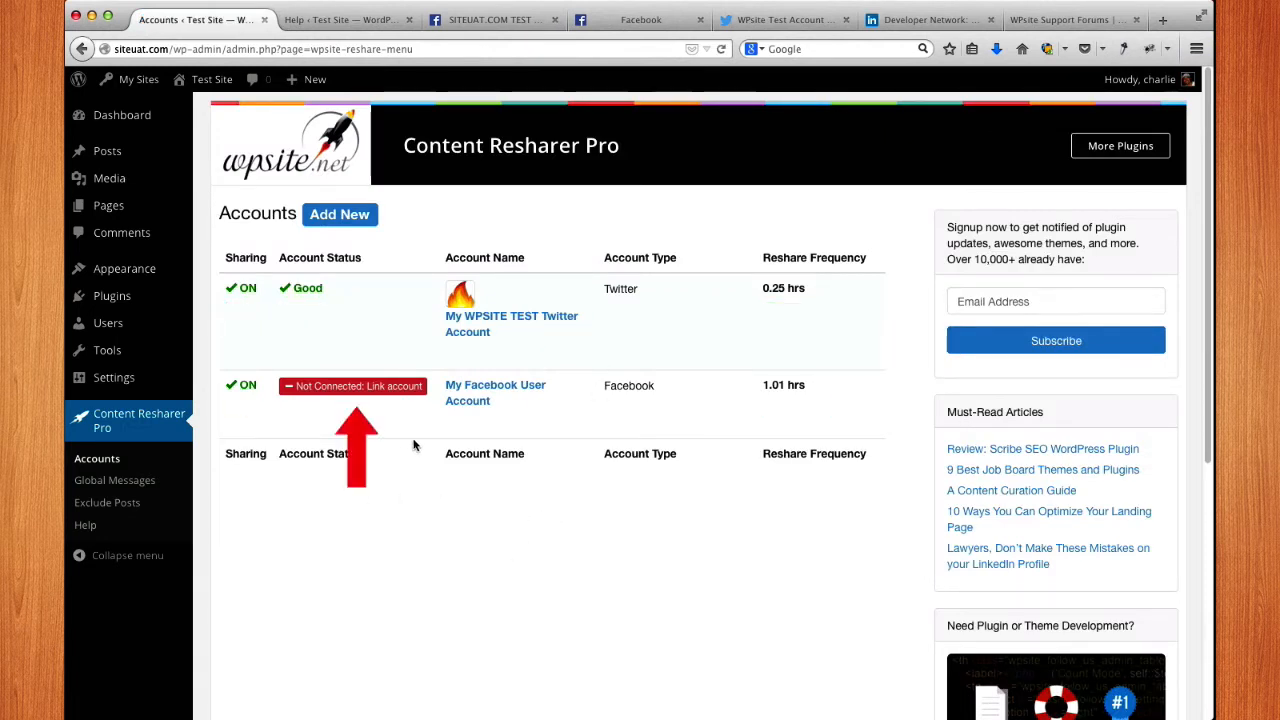
Step: Link My Facebook User Account, authorizing the app to access the profile, post with Public visibility and manage Pages
mouse_move(530, 400)
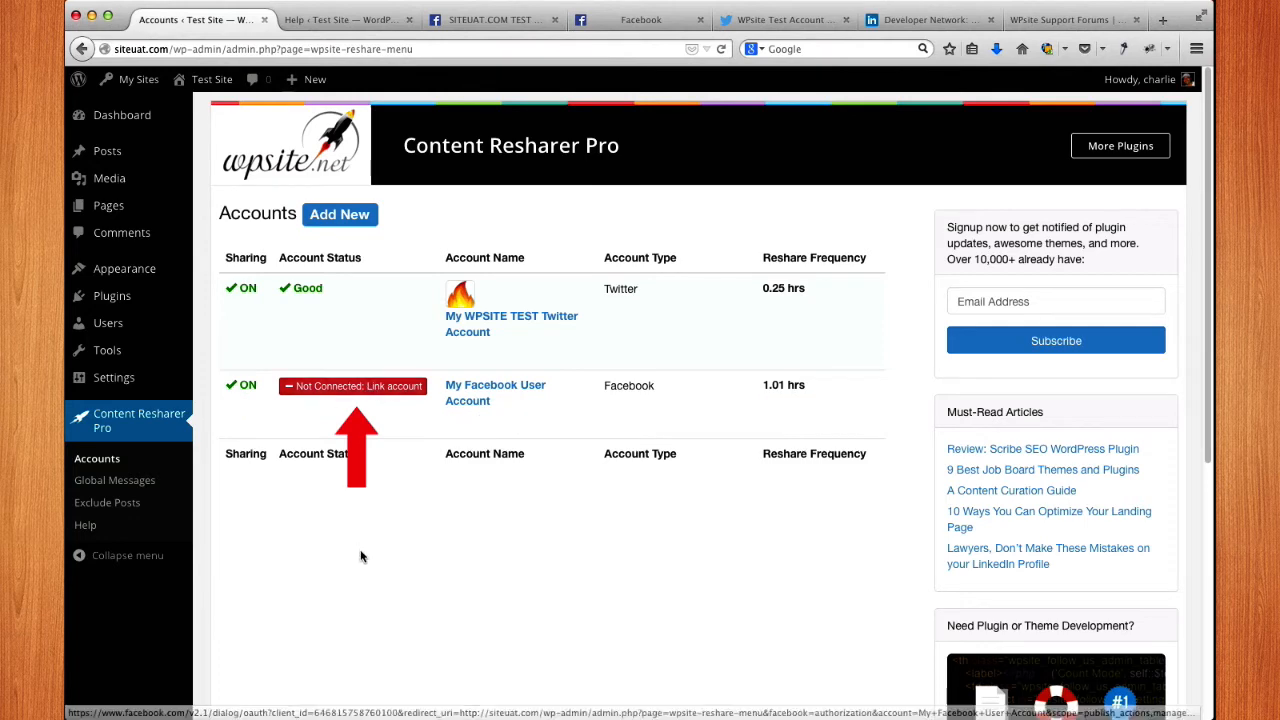
left_click(332, 396)
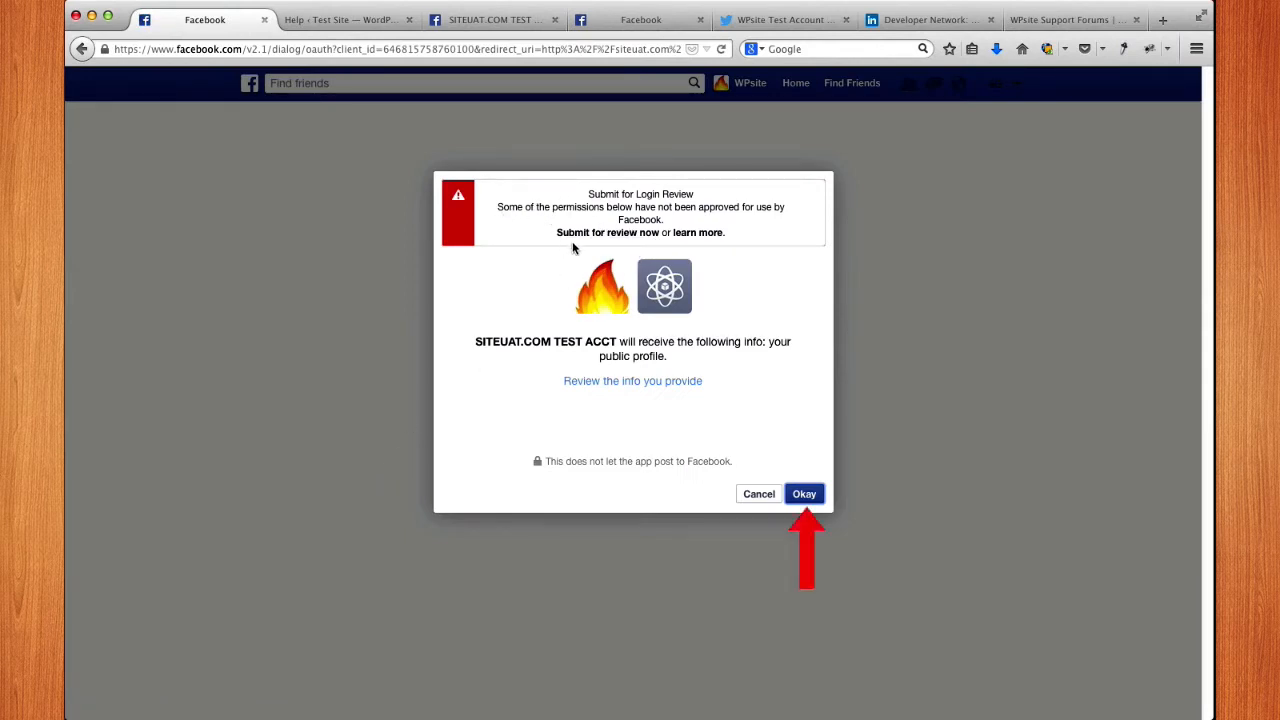
left_click(812, 496)
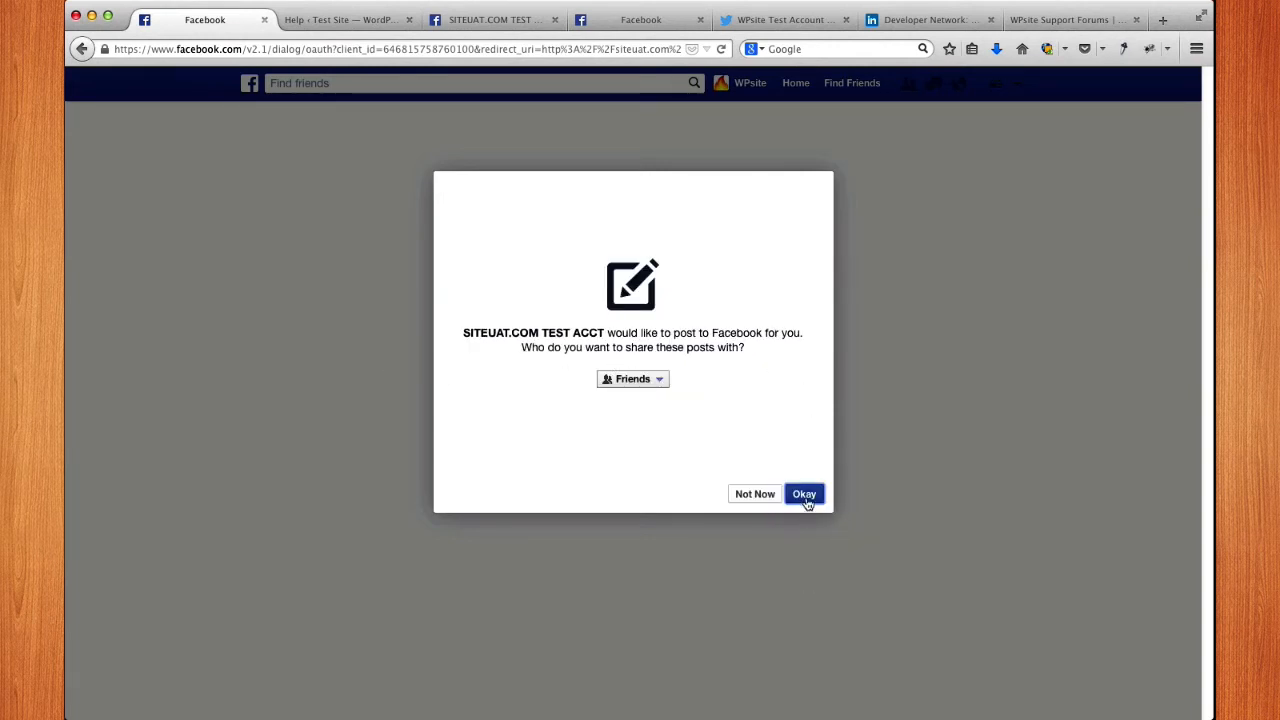
left_click(655, 379)
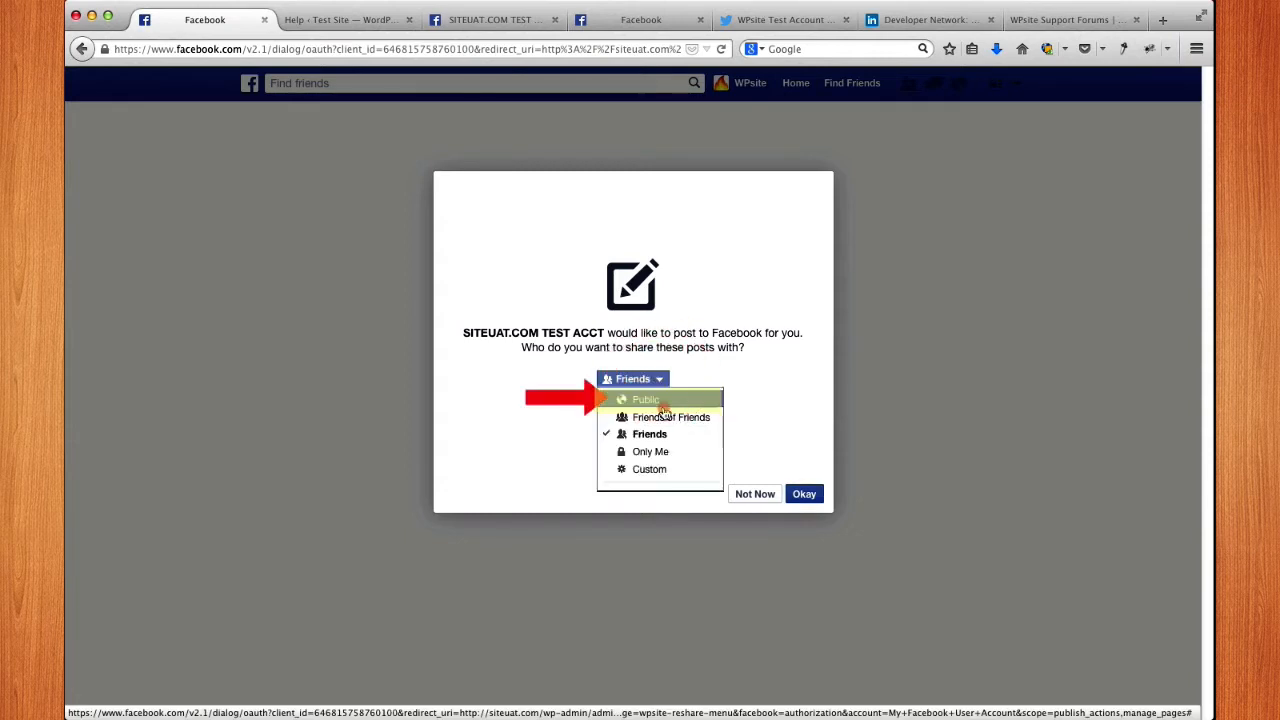
left_click(663, 405)
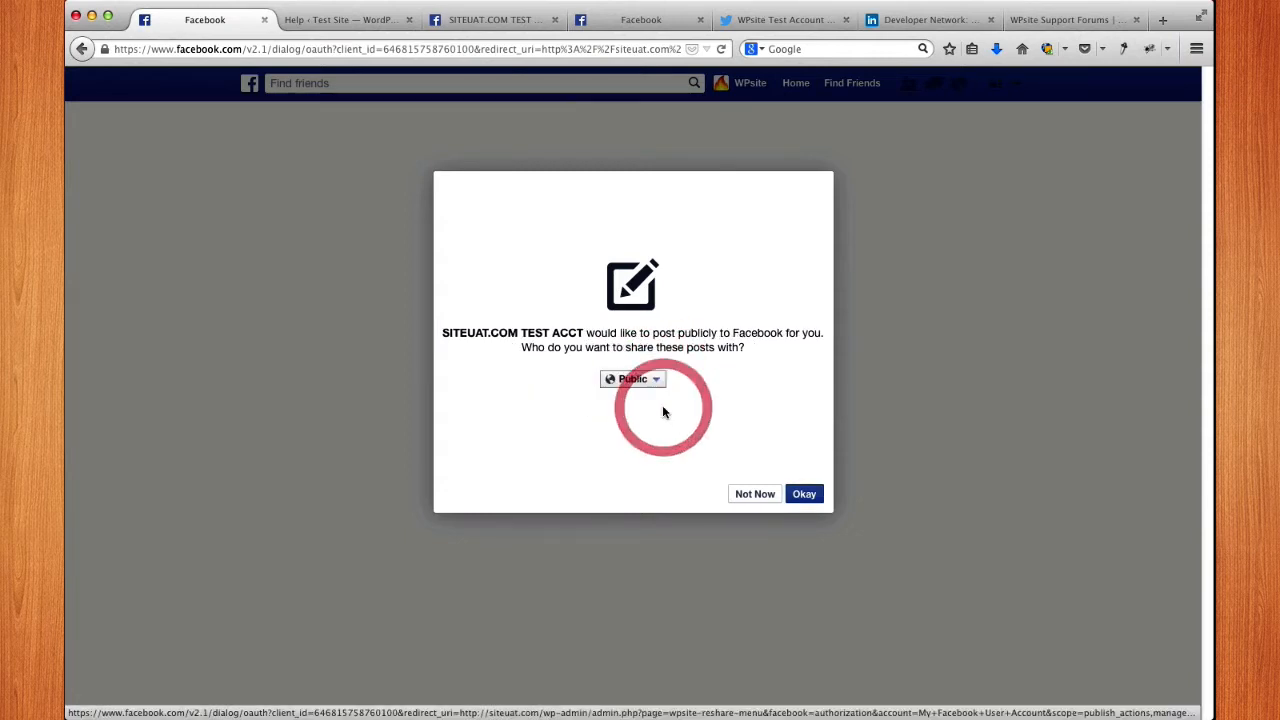
left_click(806, 495)
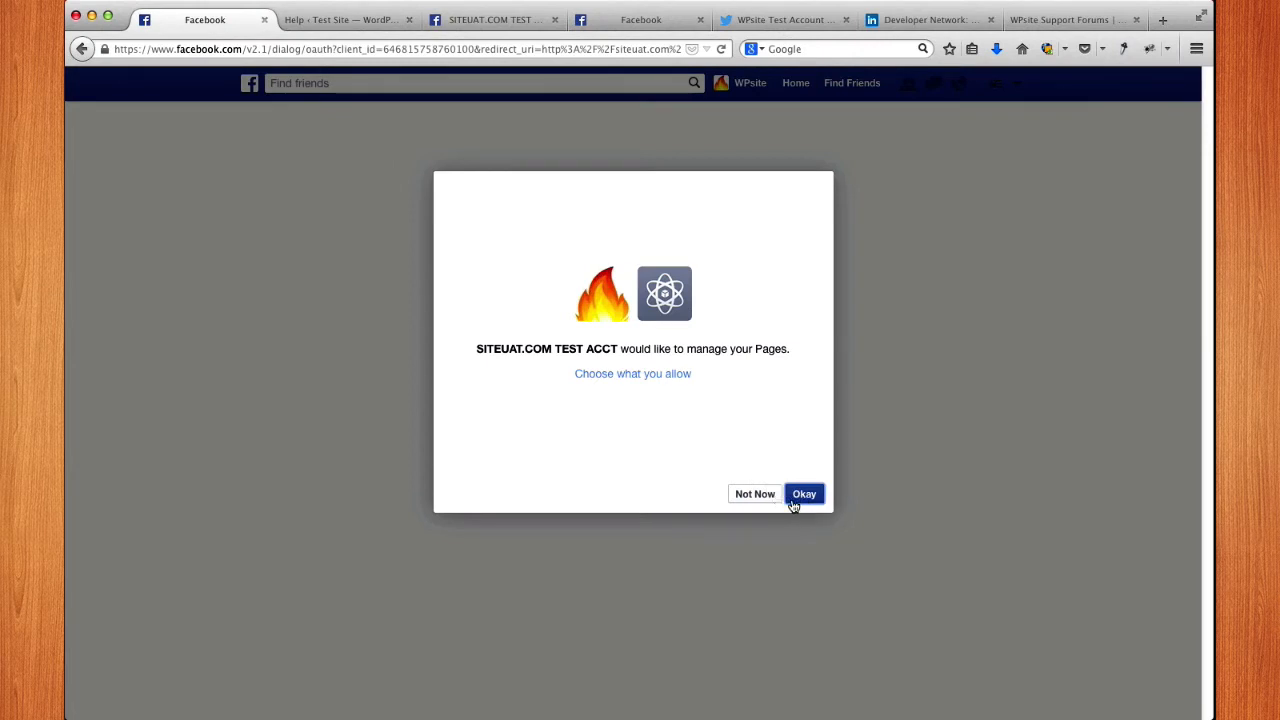
left_click(800, 503)
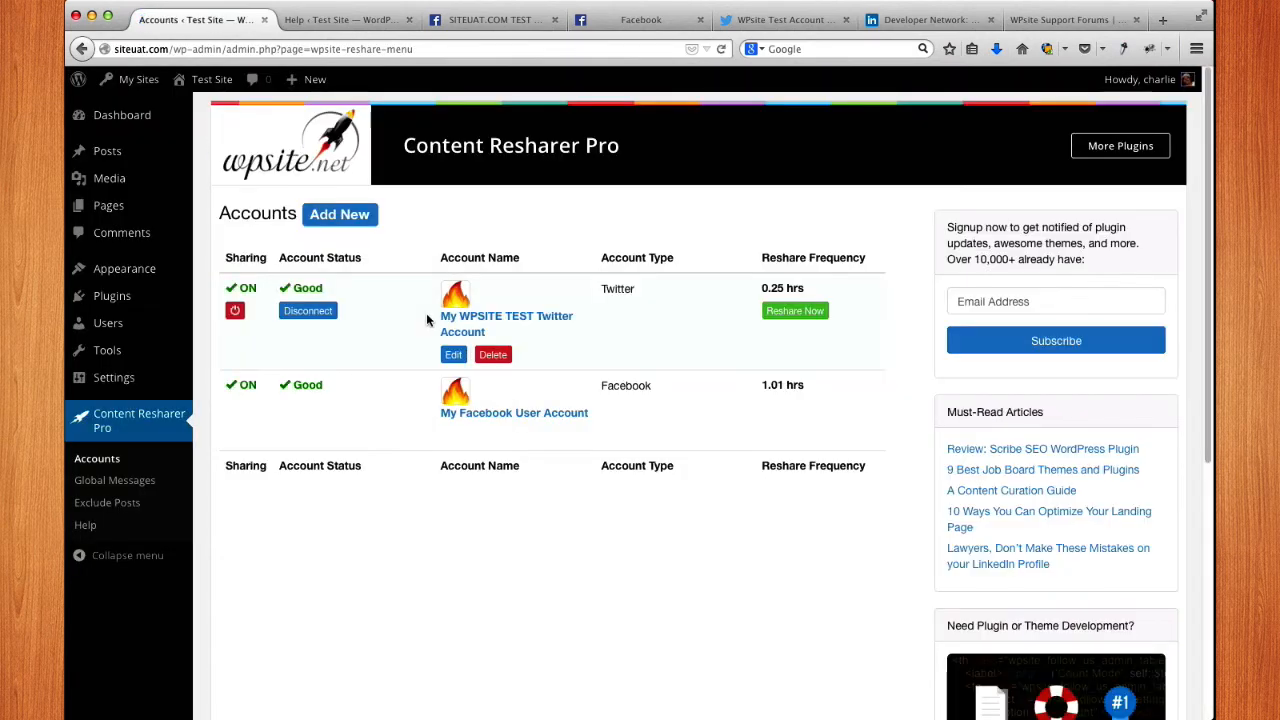
Step: Review the Facebook account's status and options in the accounts list and the application setup directions in the Facebook help
mouse_move(651, 434)
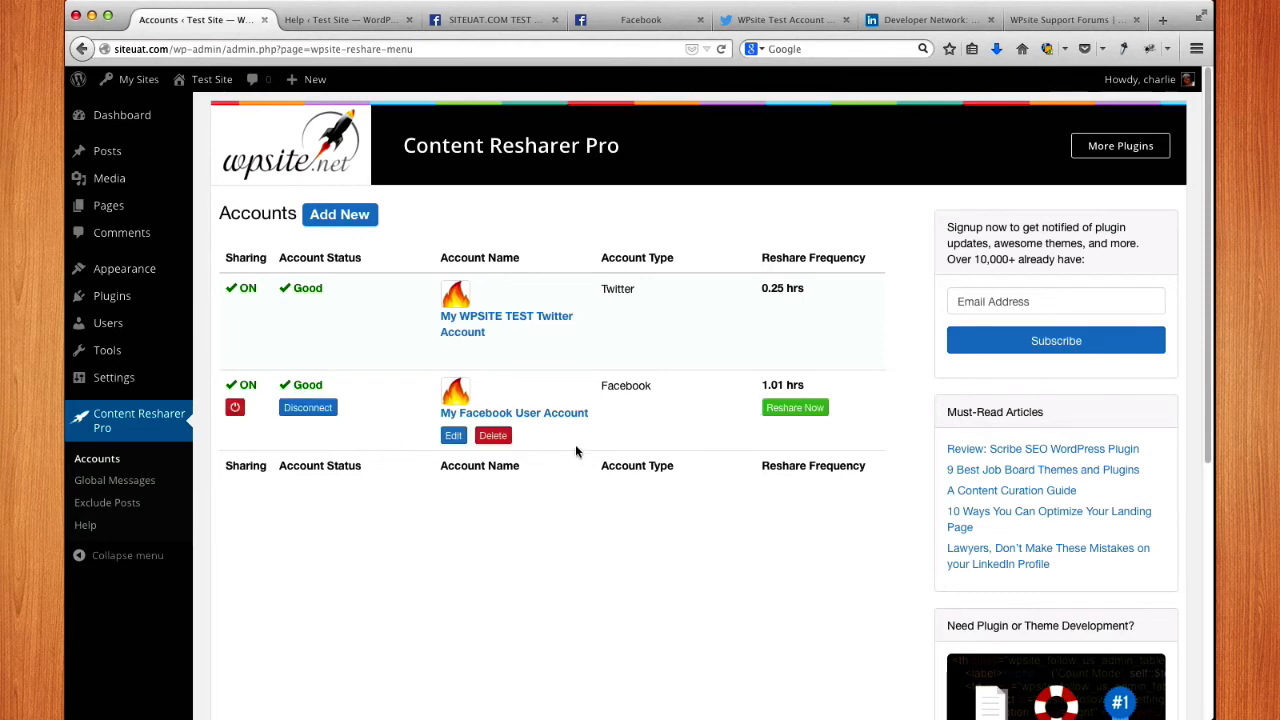
mouse_move(226, 318)
mouse_move(791, 394)
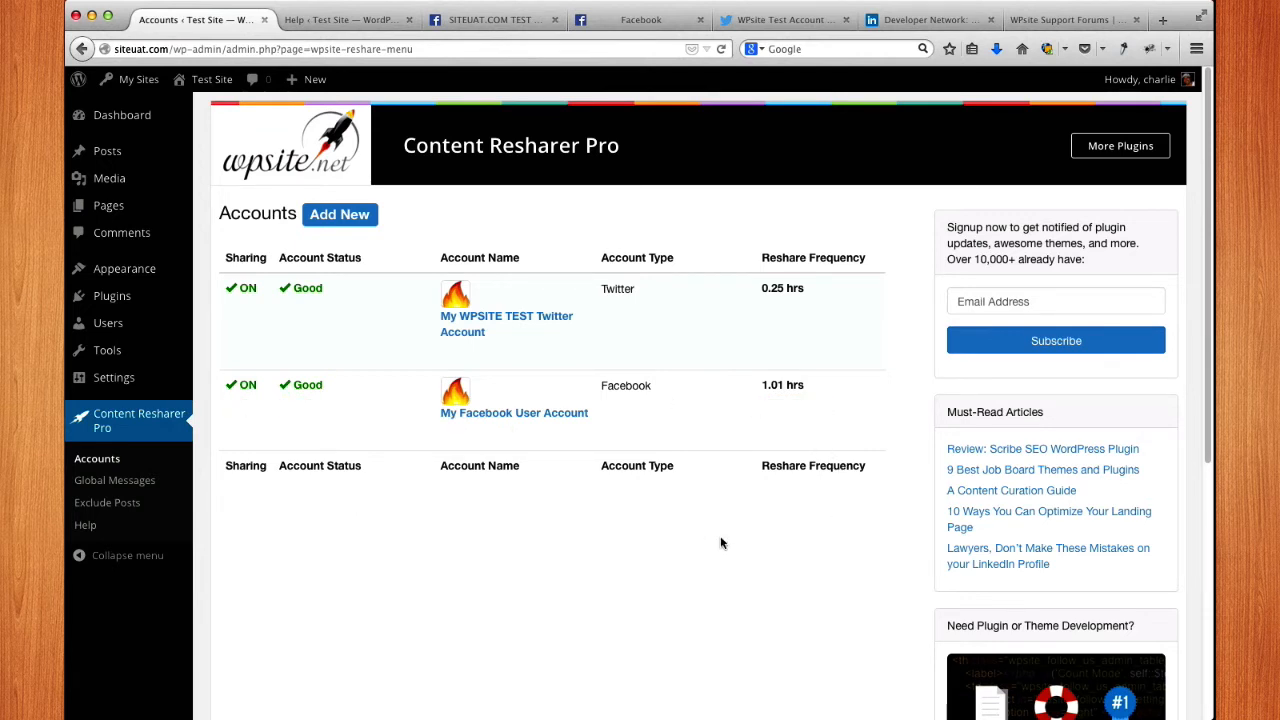
mouse_move(586, 420)
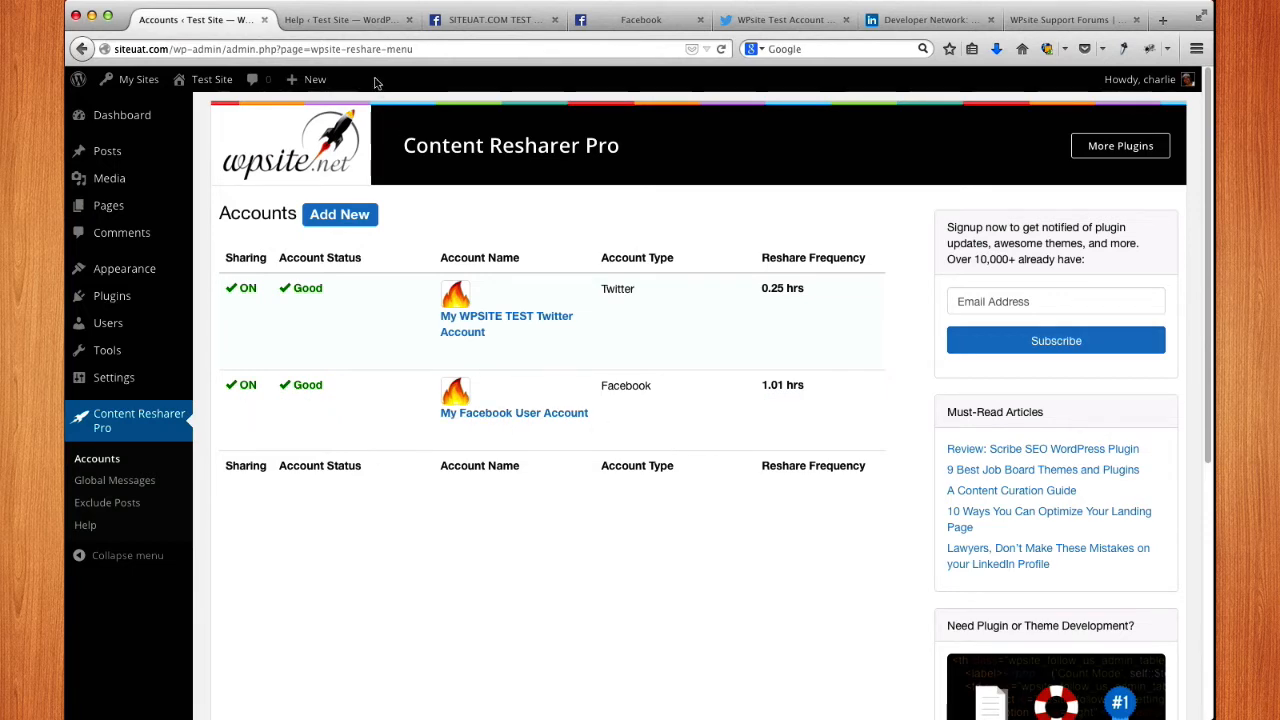
left_click(358, 21)
left_click_drag(237, 272, 537, 680)
left_click(537, 663)
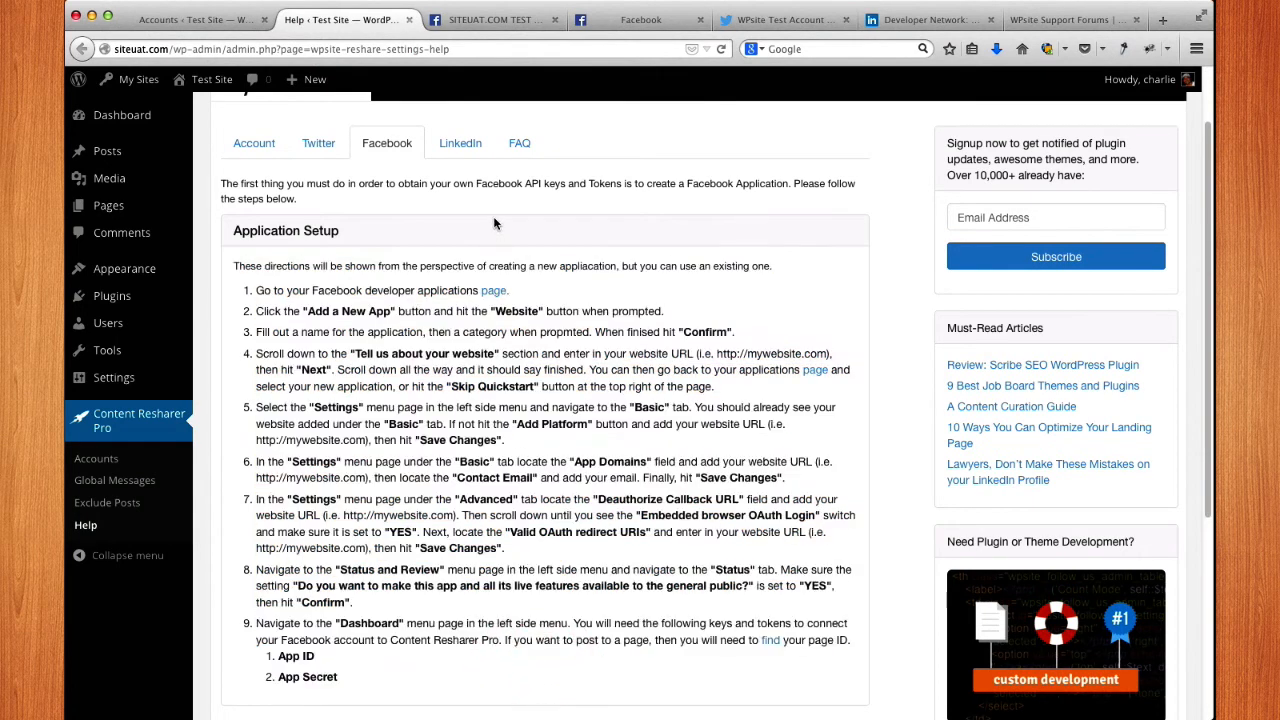
key("ctrl+shift+Tab")
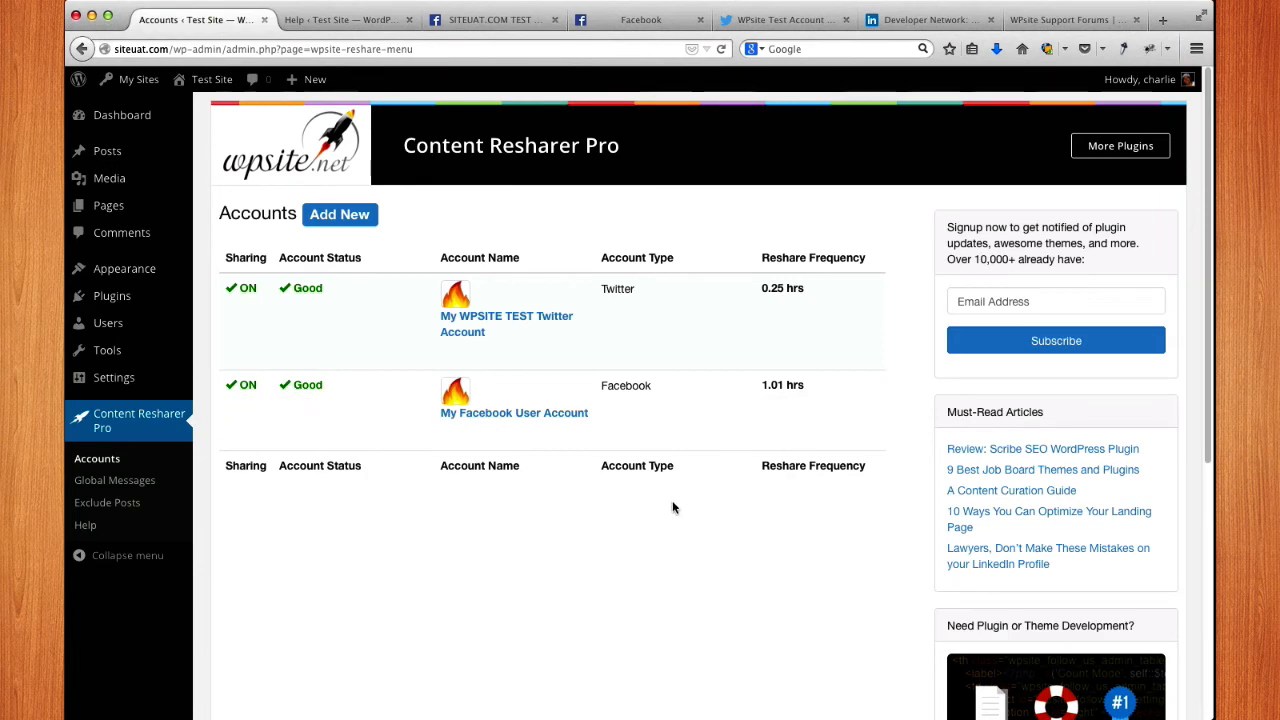
Step: Reshare a post immediately through My Facebook User Account and check the status, reconnect date and response
mouse_move(732, 430)
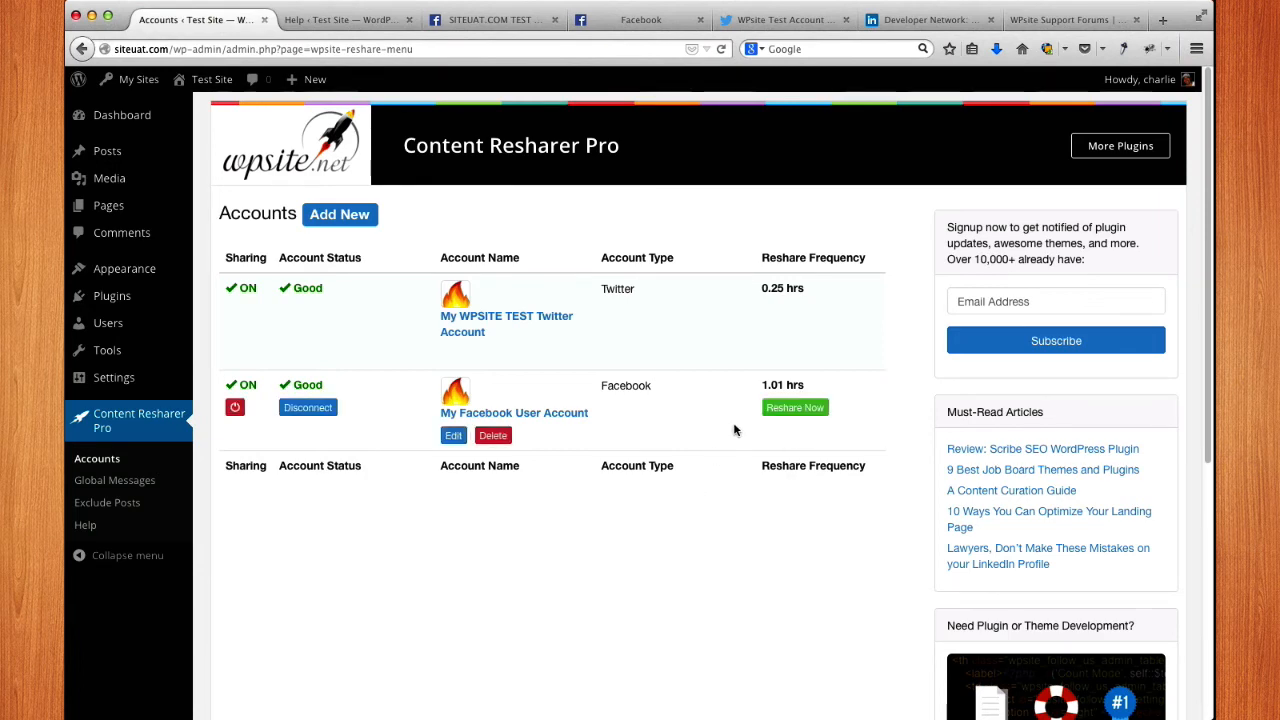
left_click(816, 409)
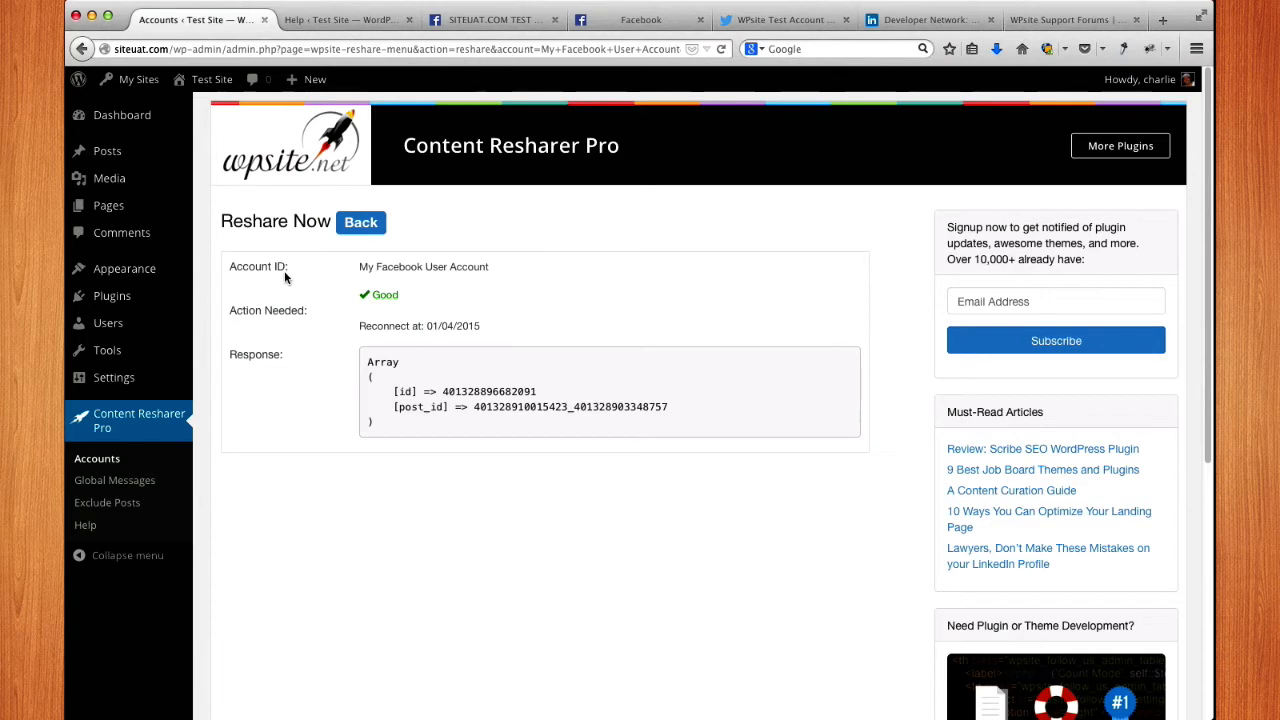
left_click_drag(400, 297, 354, 294)
left_click(385, 297)
left_click_drag(370, 326, 468, 326)
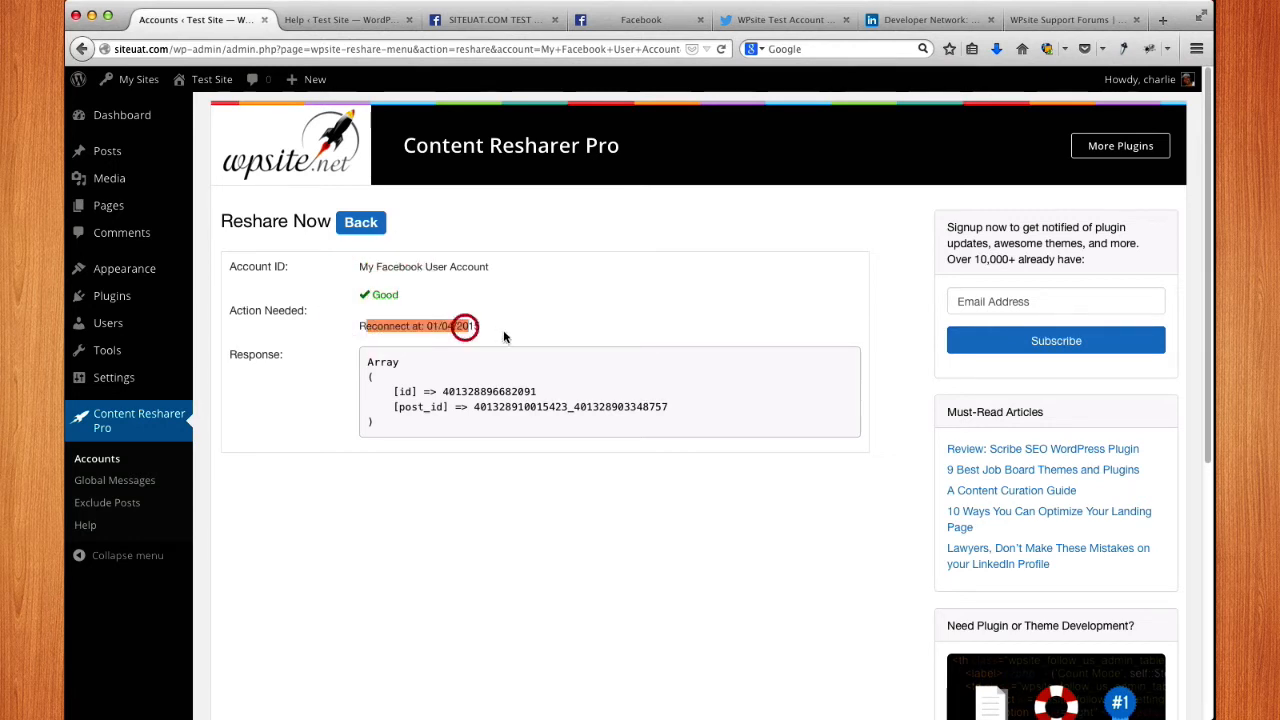
left_click(505, 332)
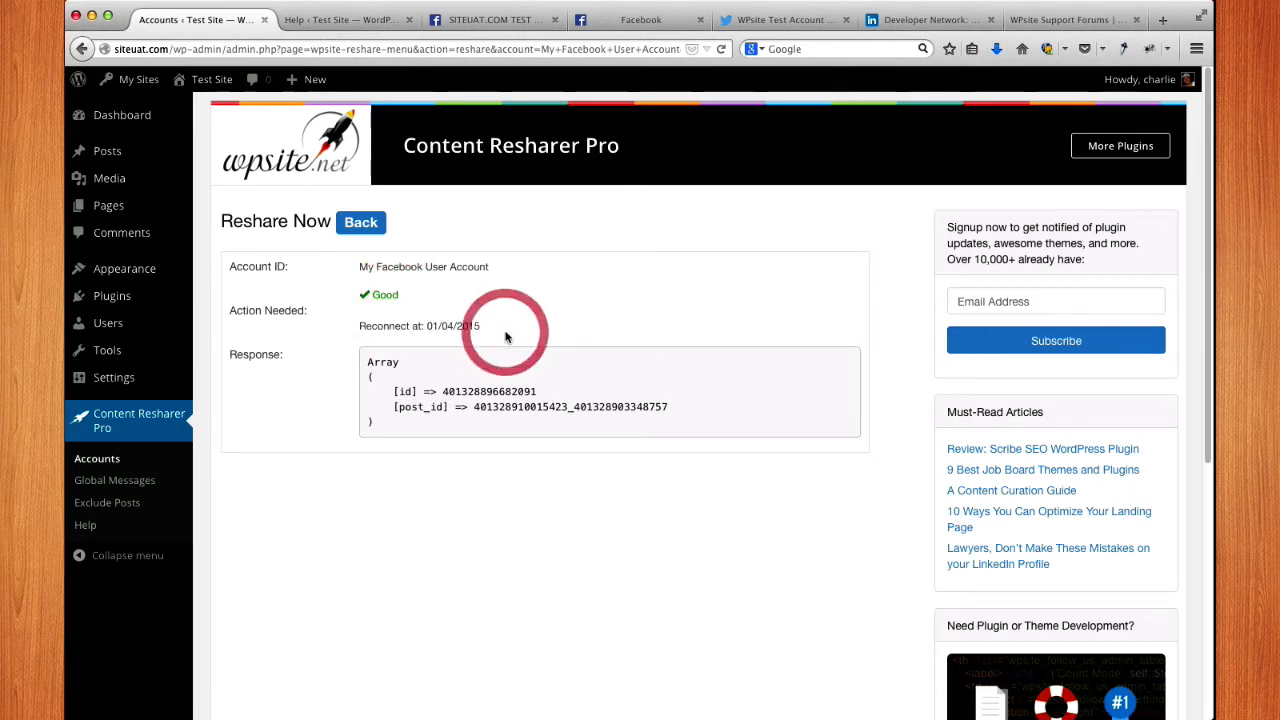
Step: Return to the accounts list and switch to the Facebook news feed to check for the reshared post
left_click(352, 224)
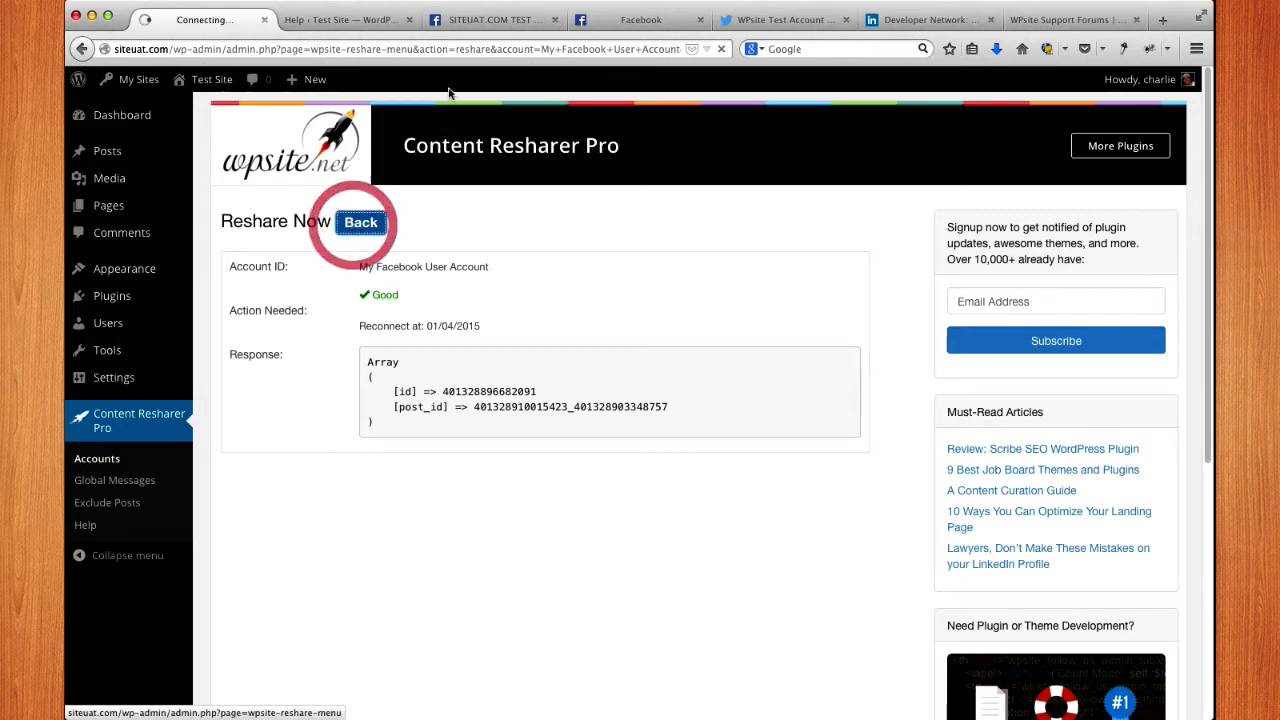
left_click(608, 20)
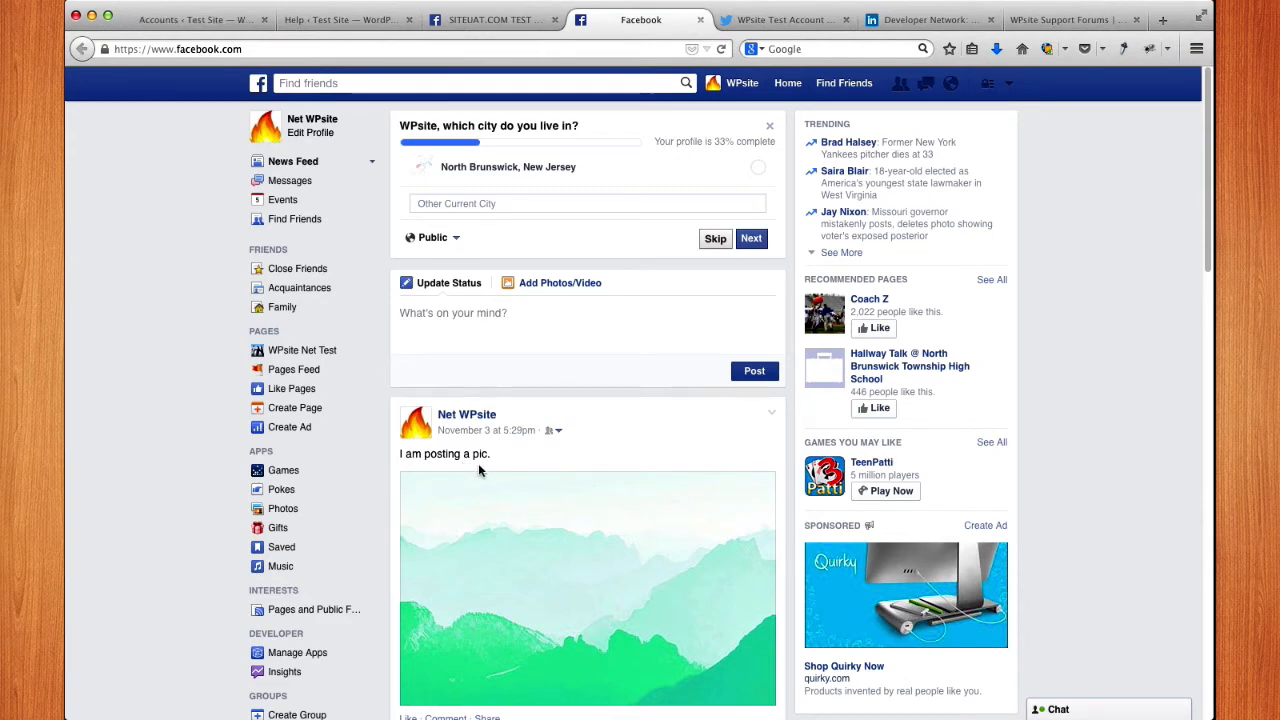
Step: Reload the Facebook news feed and check the text, link and image of the newly reshared post 14
right_click(148, 293)
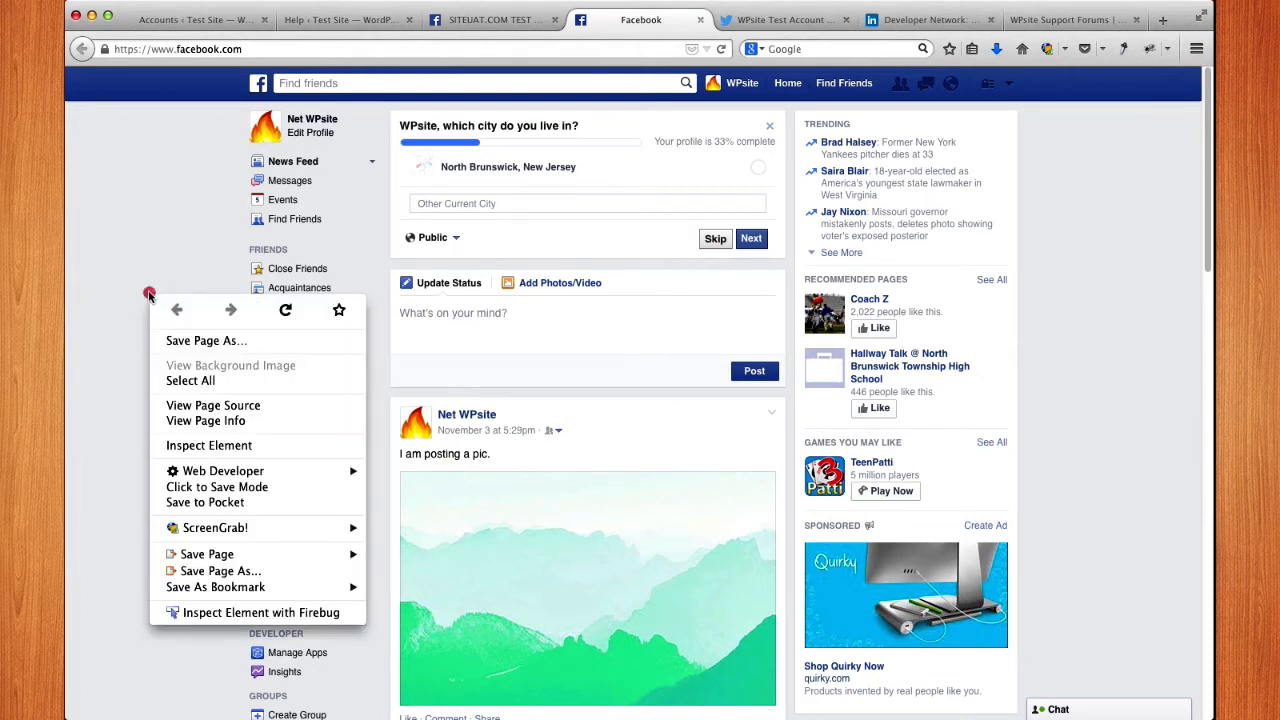
left_click(287, 313)
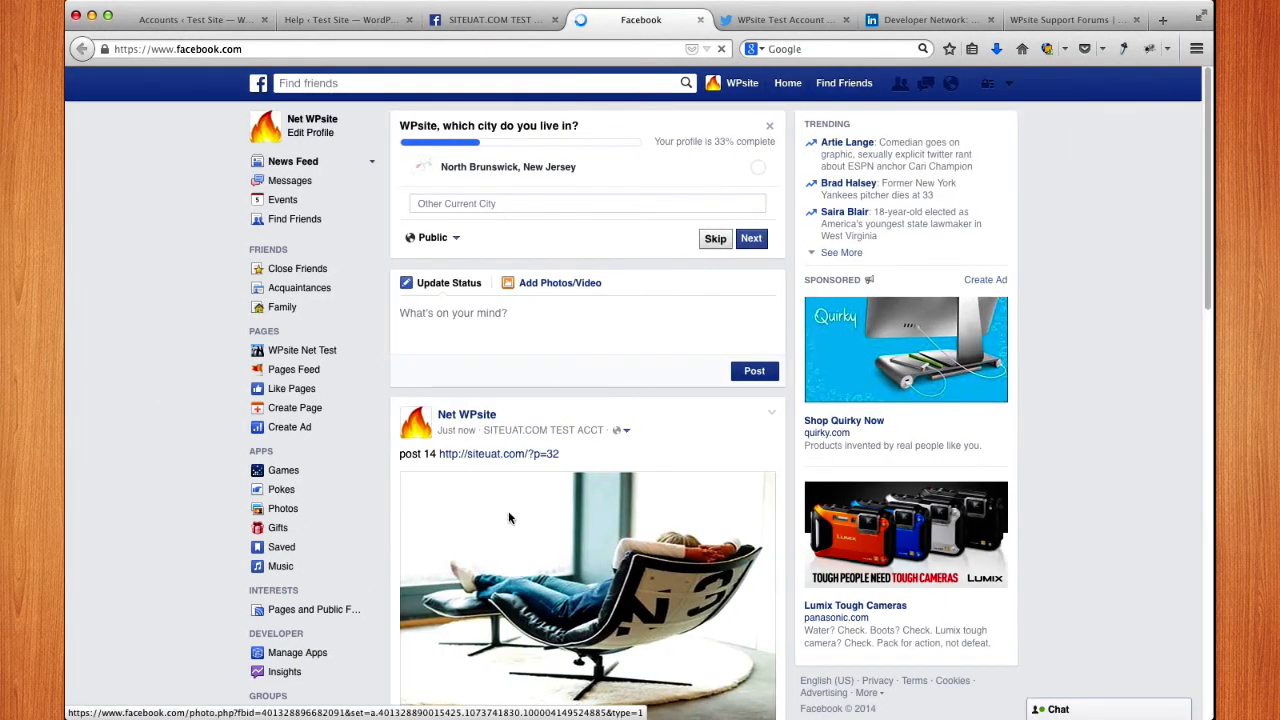
left_click_drag(402, 457, 434, 455)
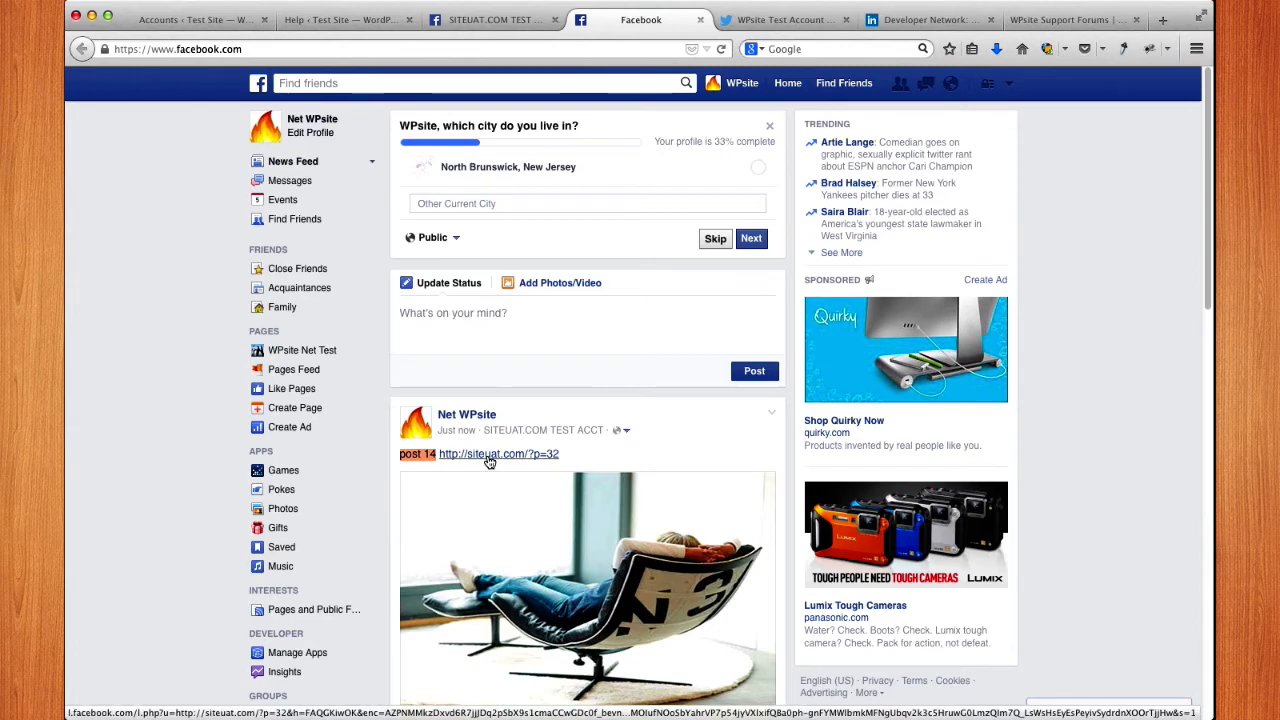
scroll(556, 464, "down", 1)
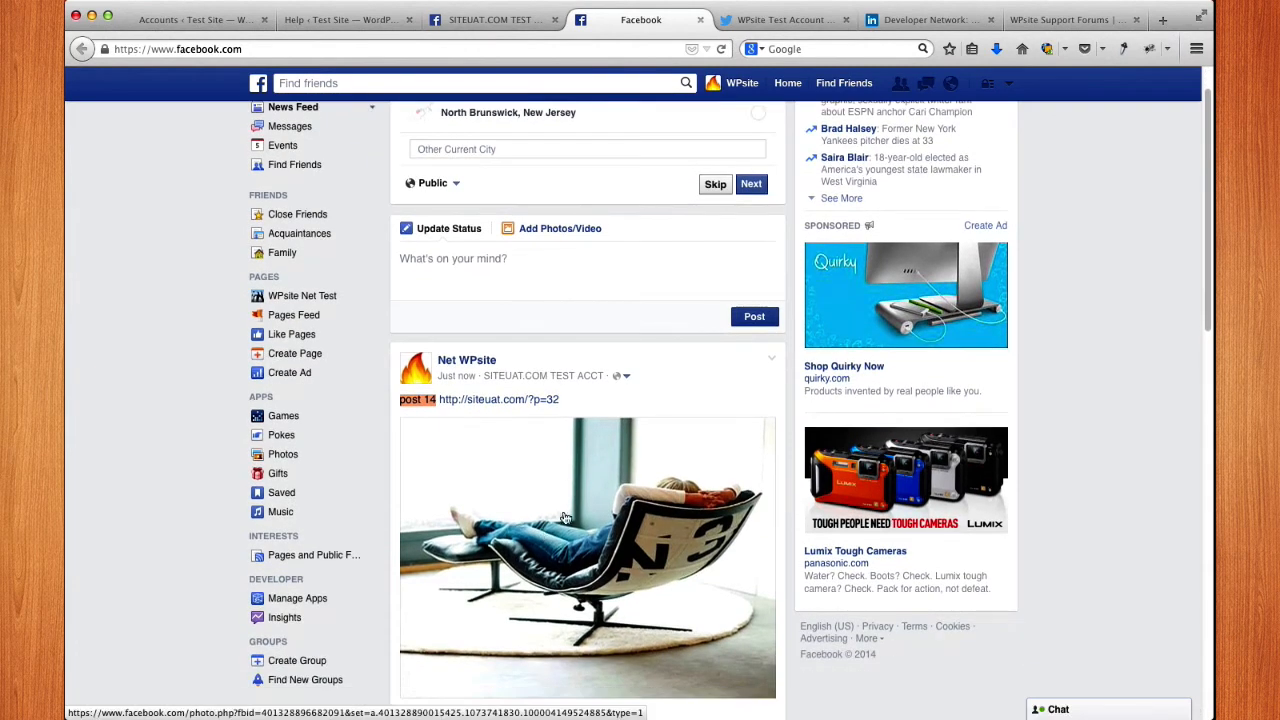
left_click(713, 405)
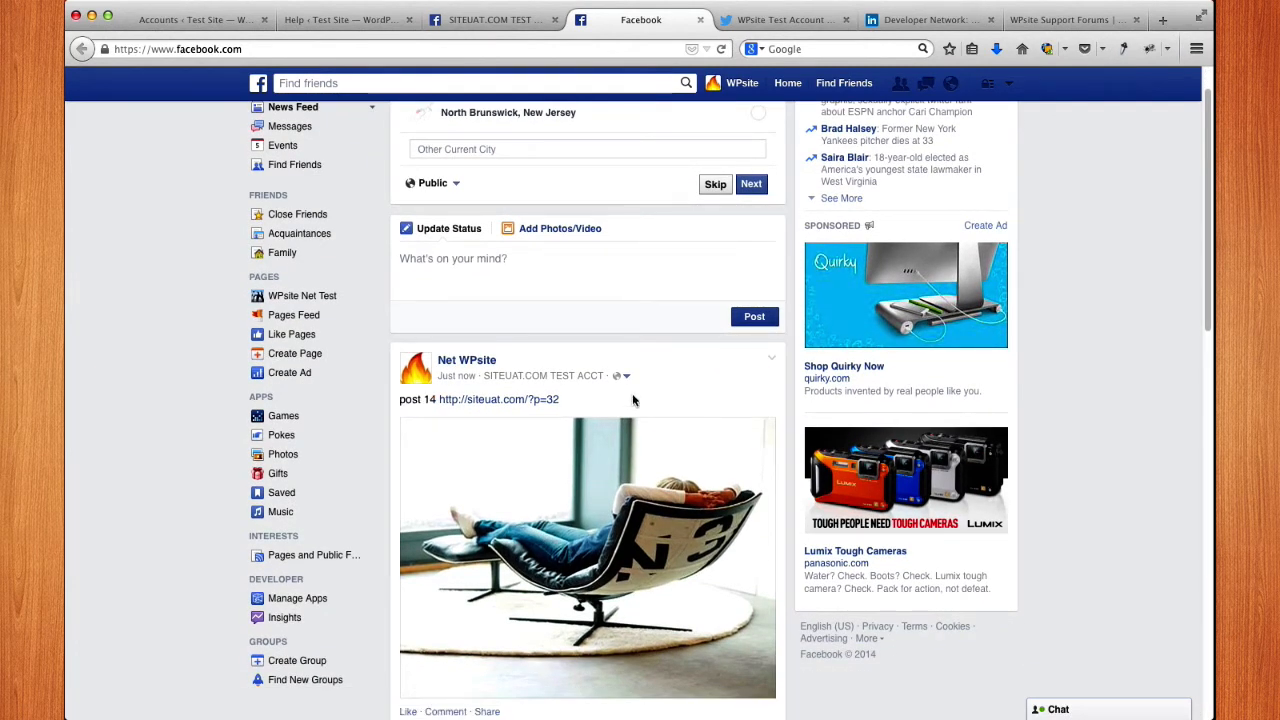
Step: Switch to the Content Resharer Pro accounts page and start a new account named My LinkedIn Test Account with LinkedIn as its type
left_click(188, 20)
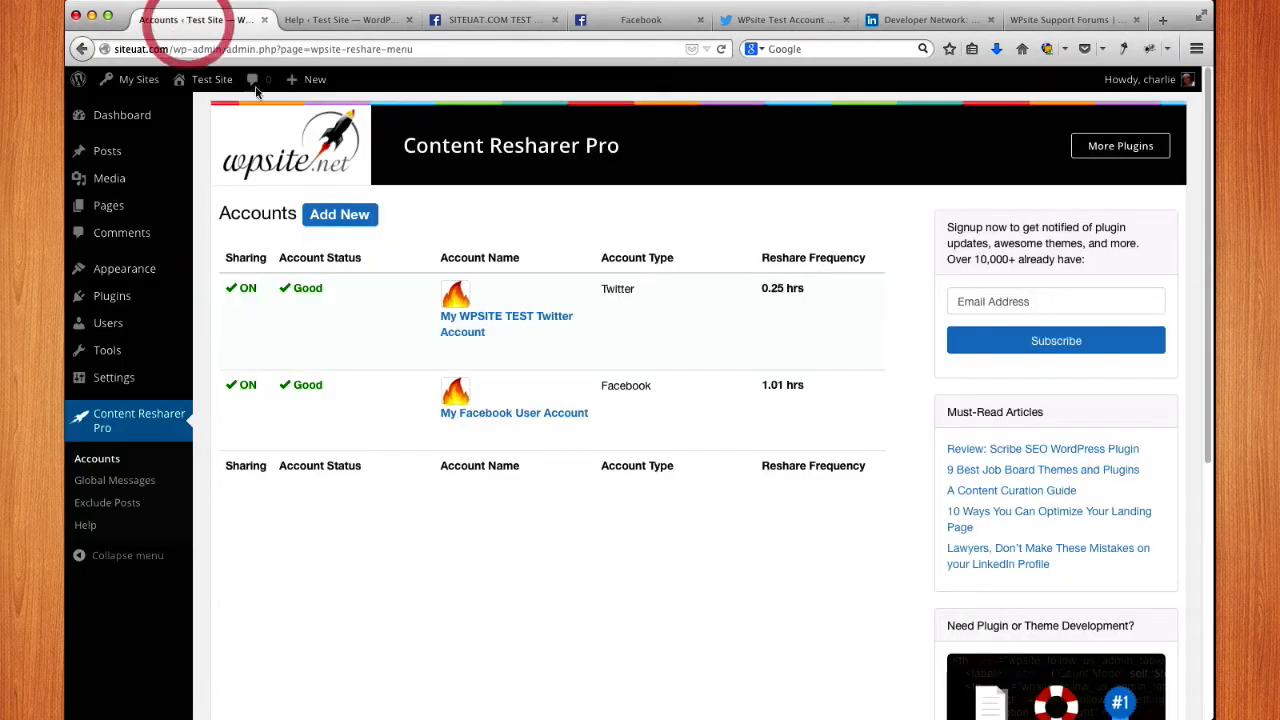
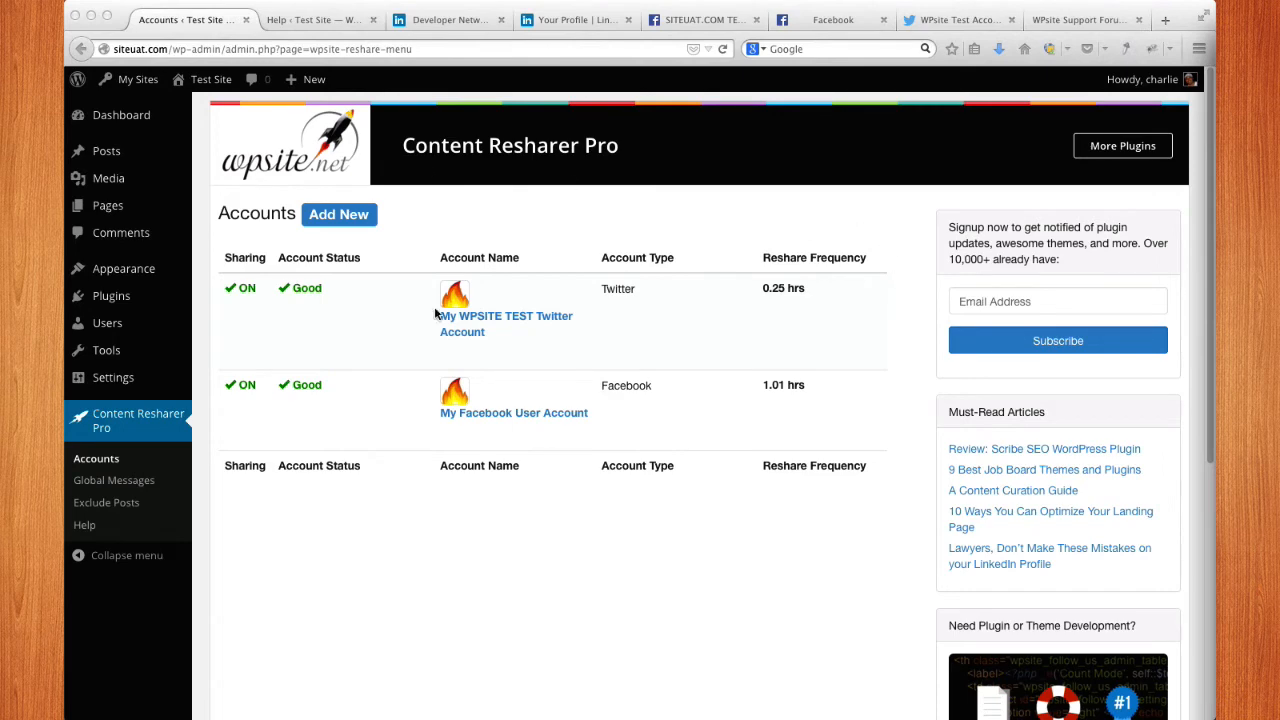
left_click(543, 528)
mouse_move(551, 422)
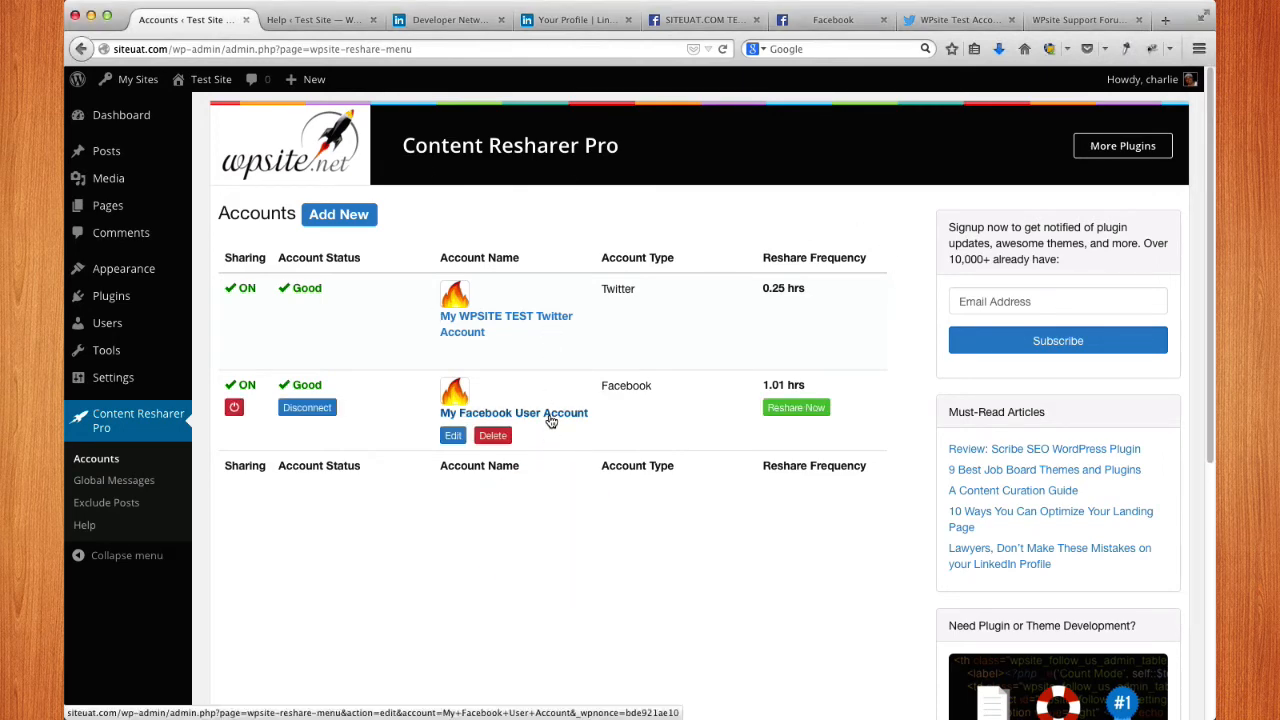
left_click(352, 224)
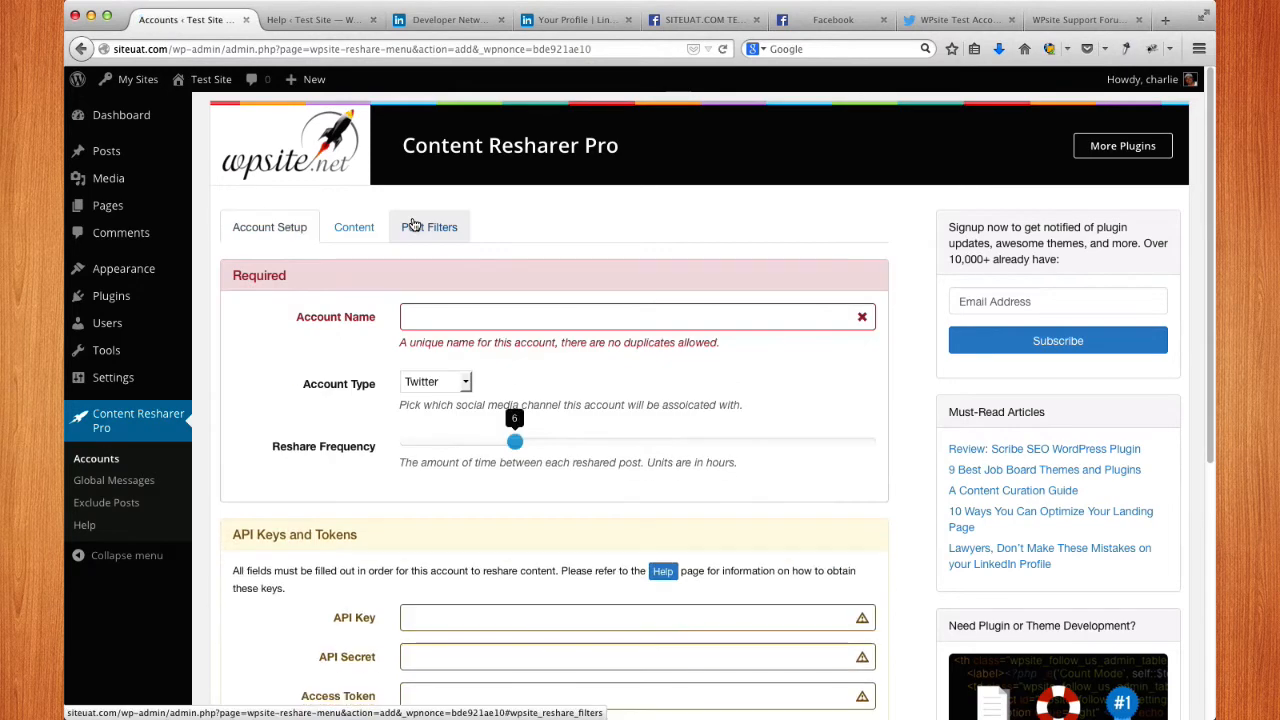
left_click(440, 319)
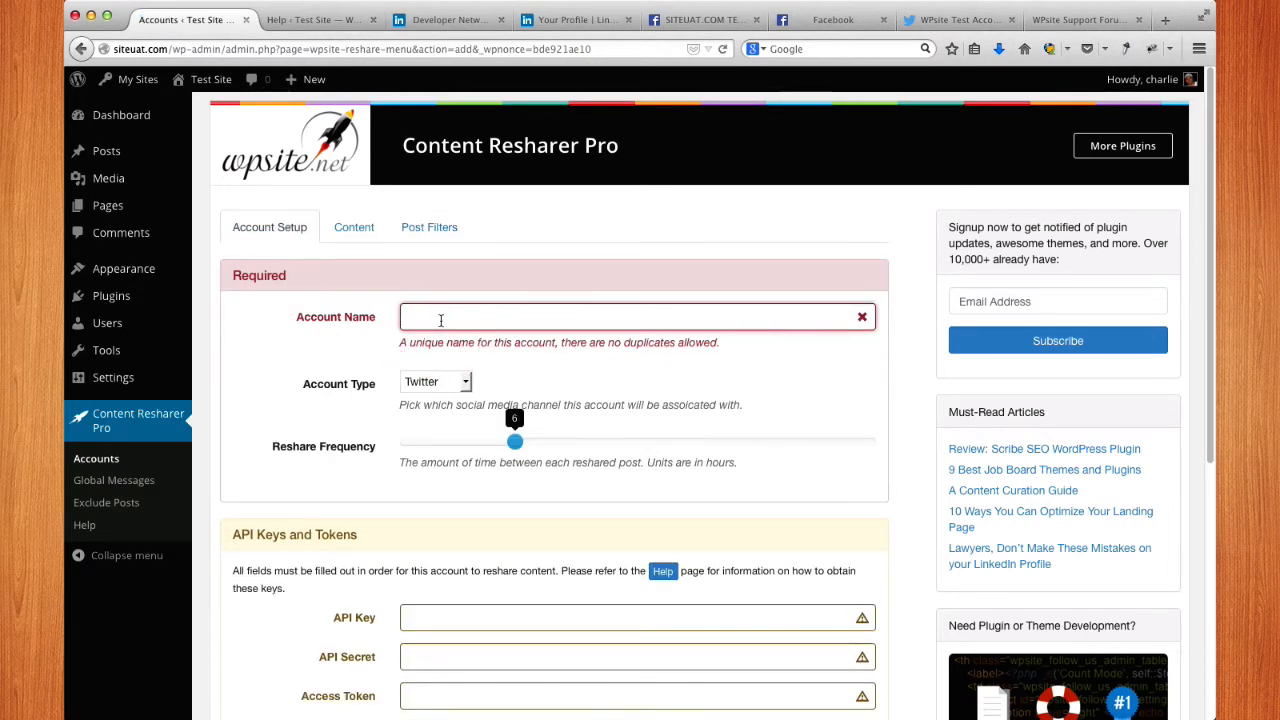
type("My LinkedIn Test Account")
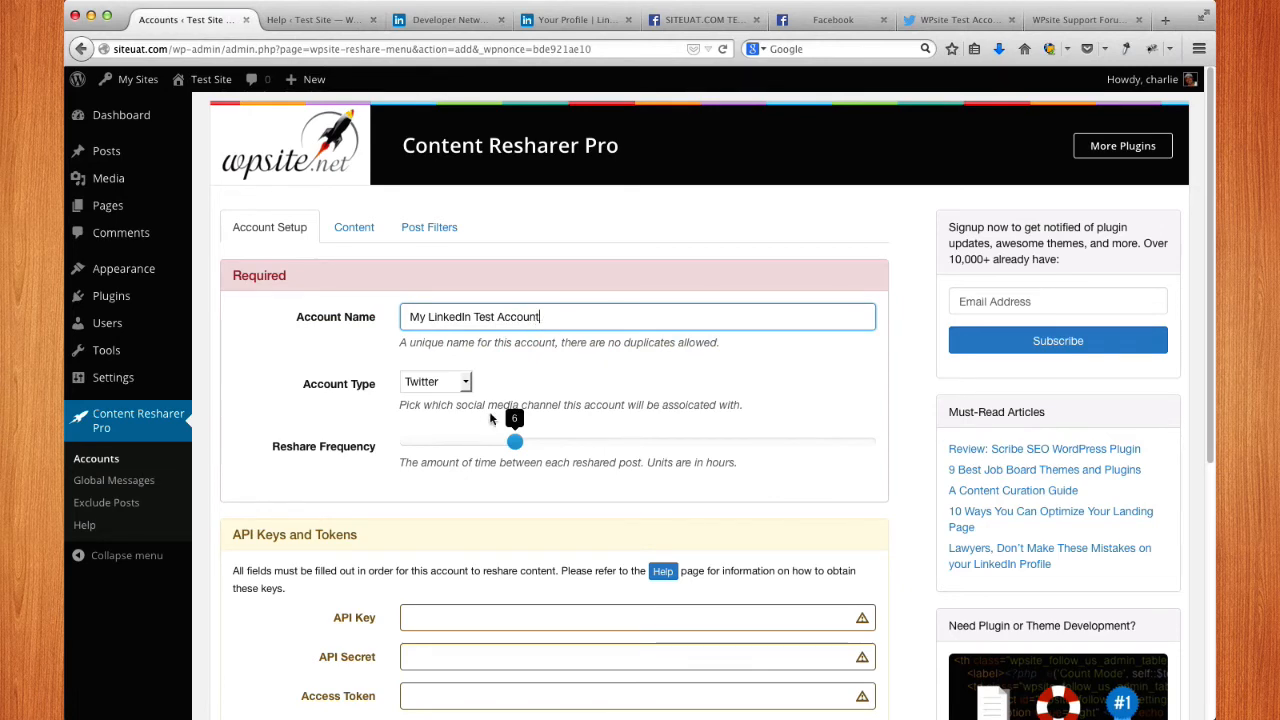
left_click(466, 384)
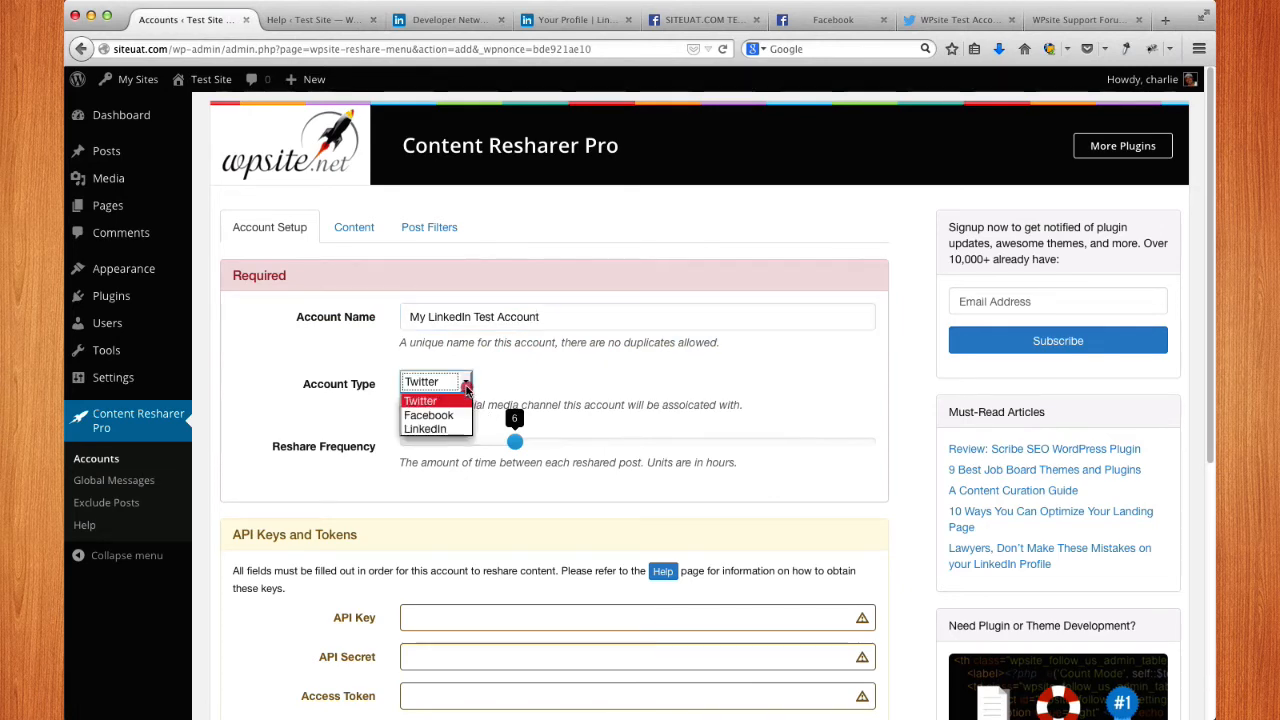
left_click(455, 428)
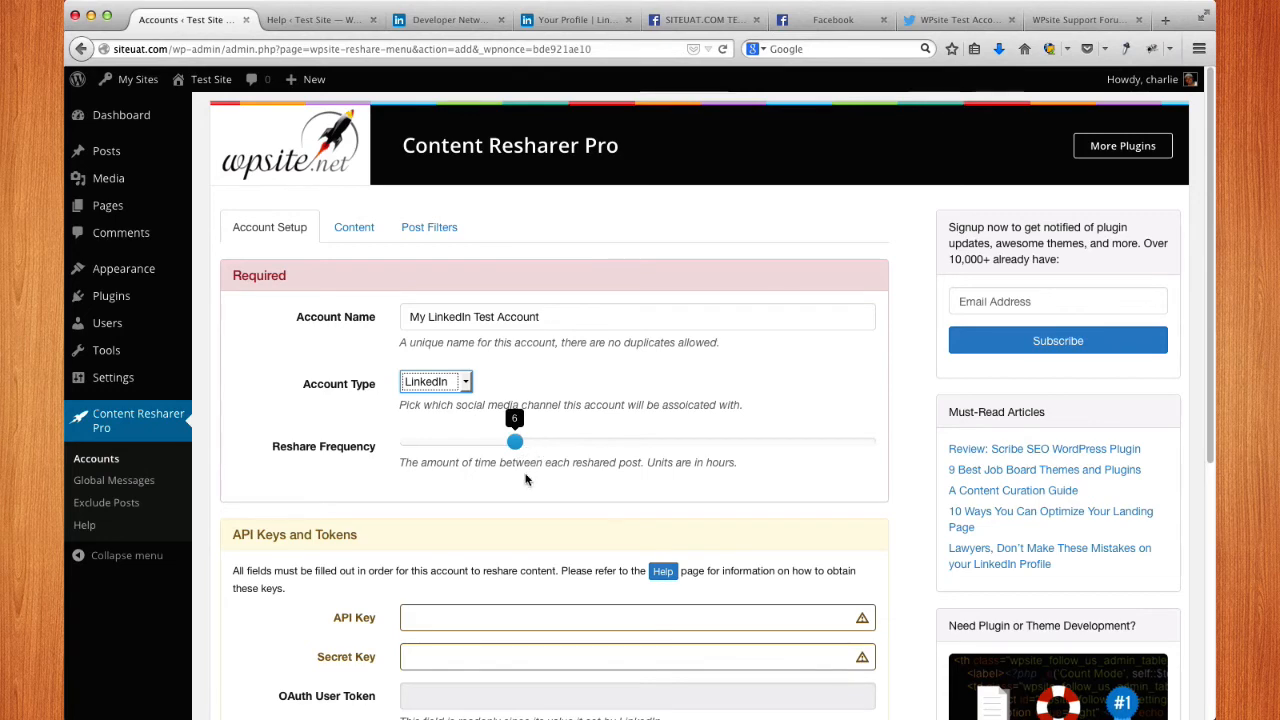
Step: Examine the new account's API Key and Secret Key fields and the LinkedIn application setup instructions on the plugin's help page
scroll(526, 480, "down", 2)
scroll(526, 480, "down", 2)
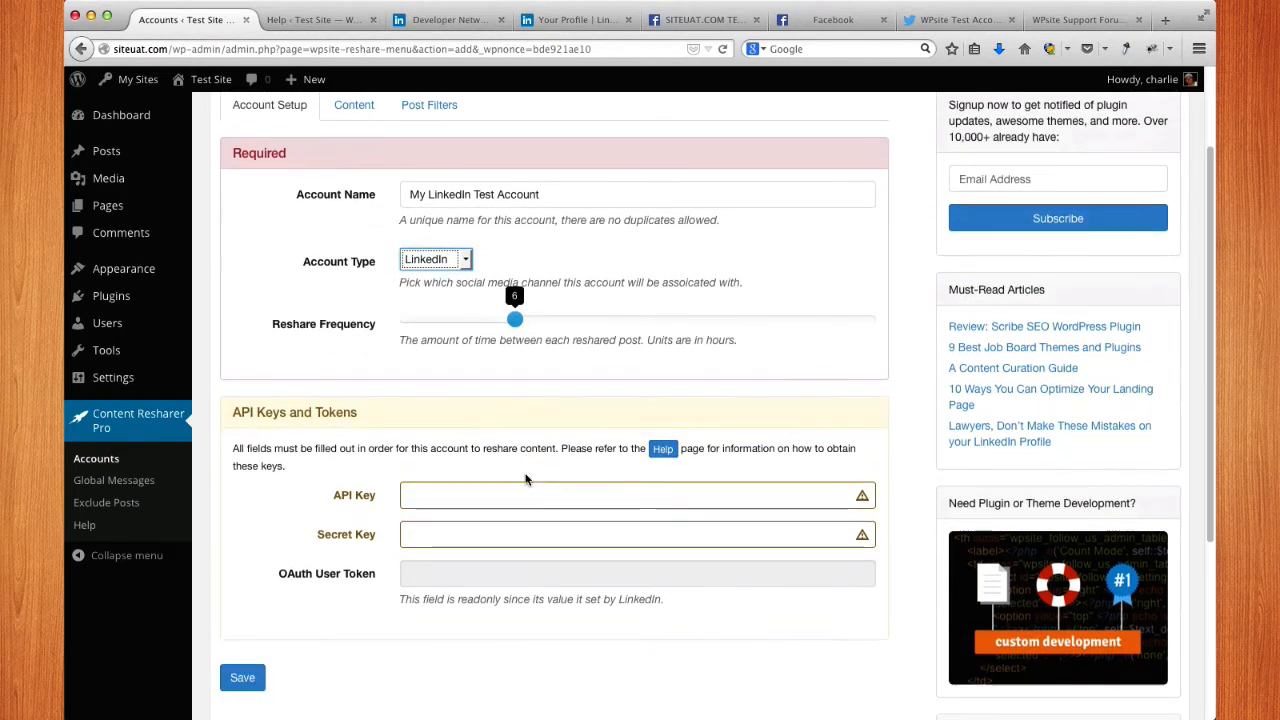
left_click(420, 488)
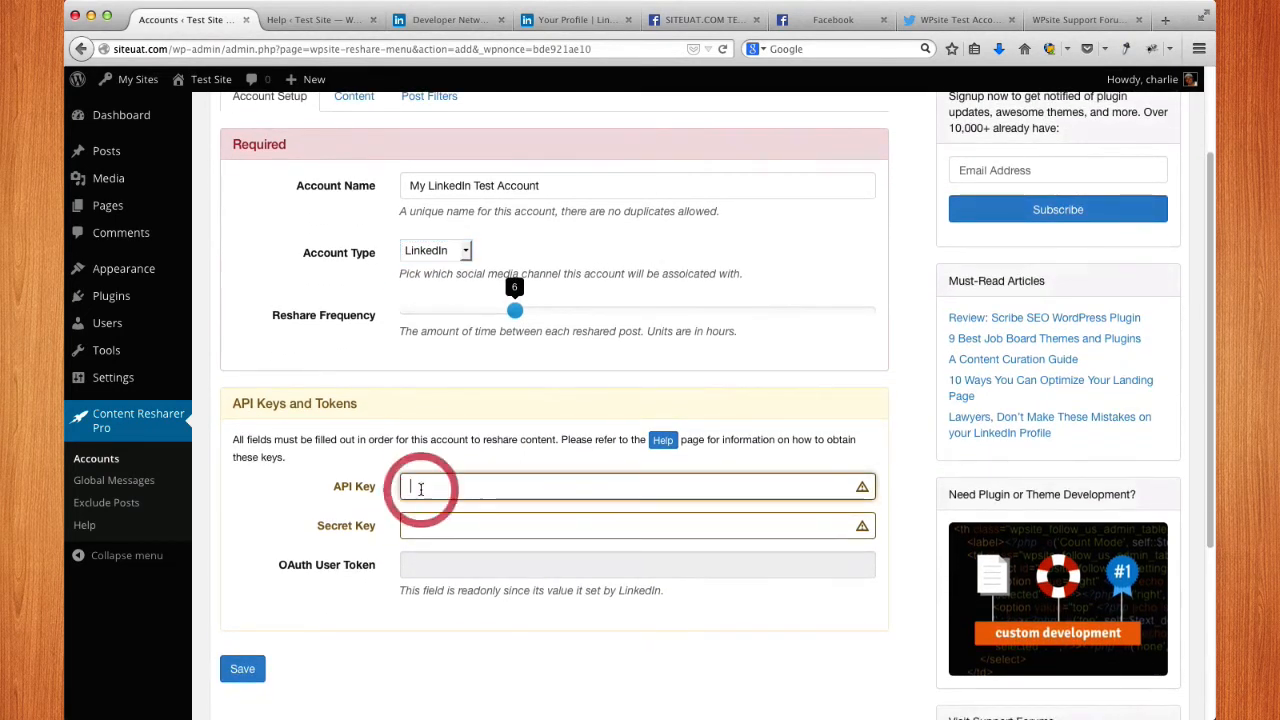
left_click(436, 528)
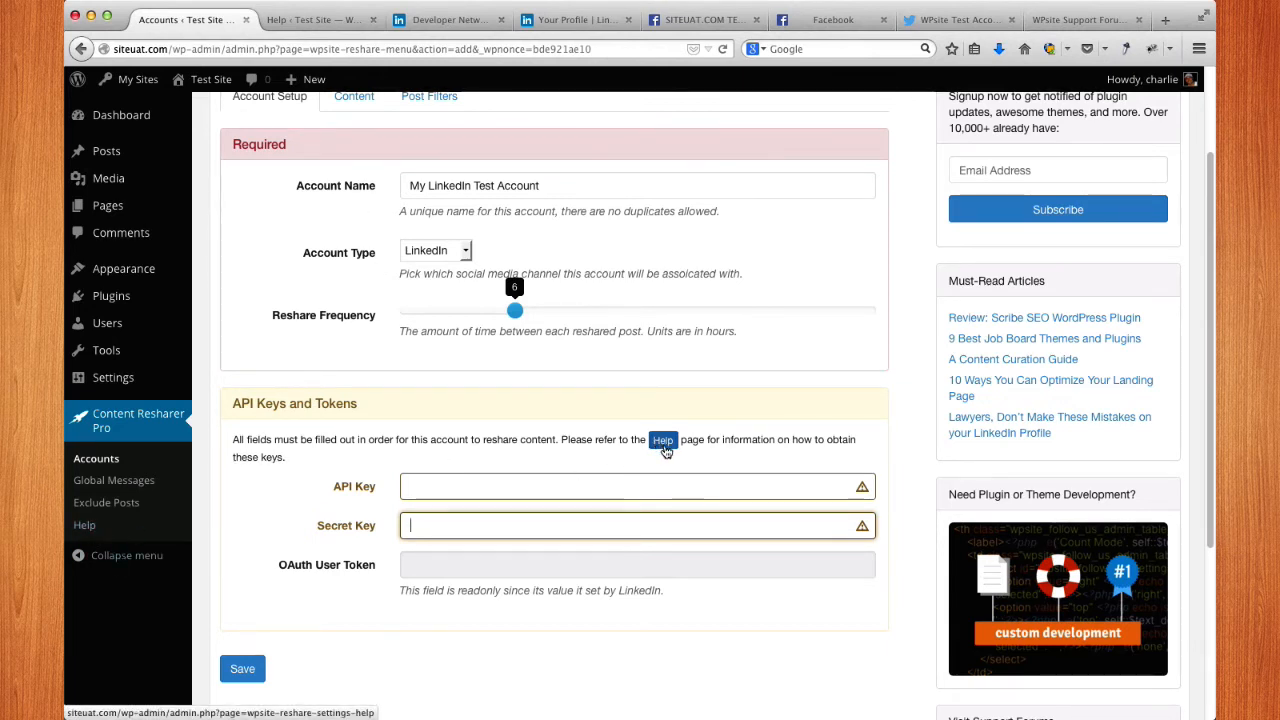
left_click(318, 20)
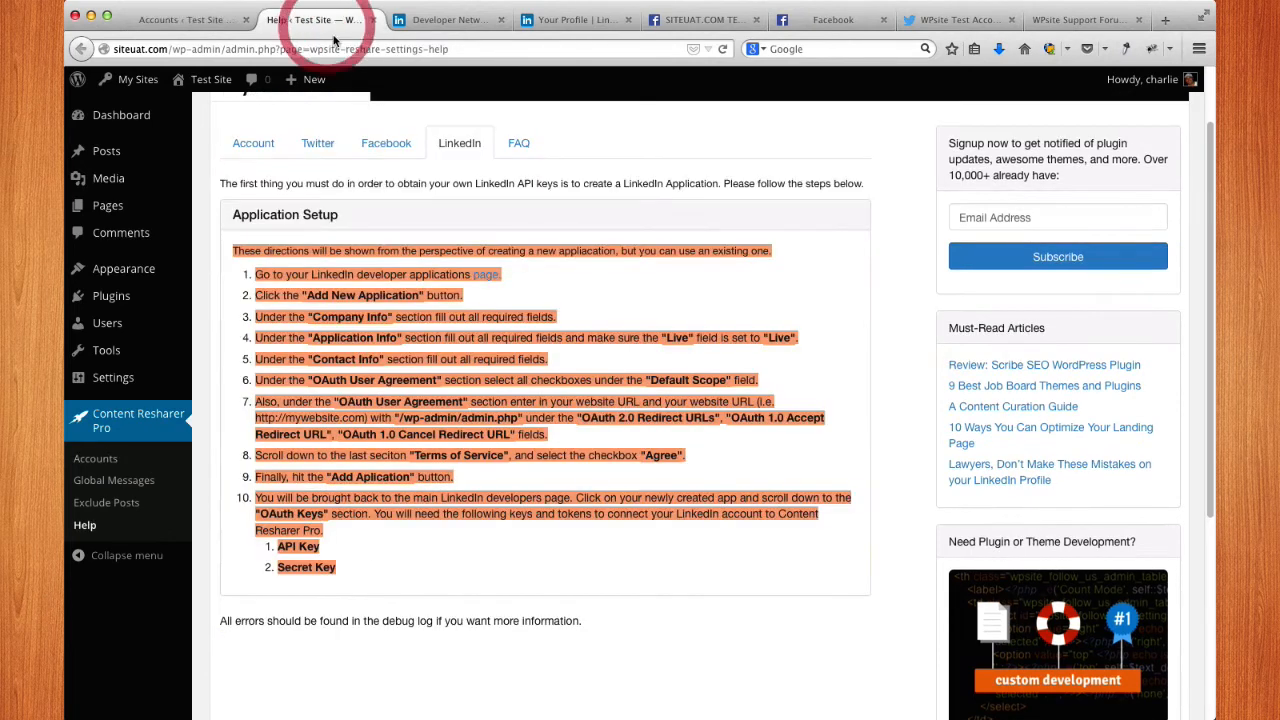
left_click(450, 207)
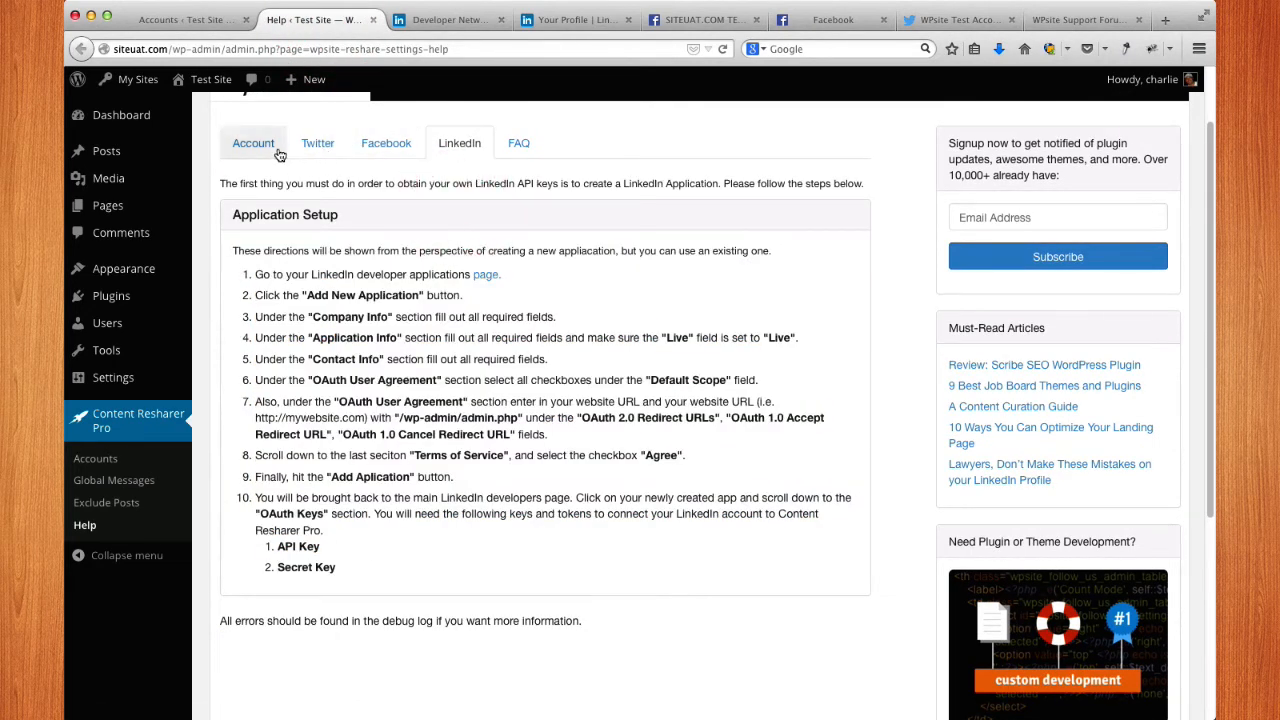
scroll(382, 300, "up", 2)
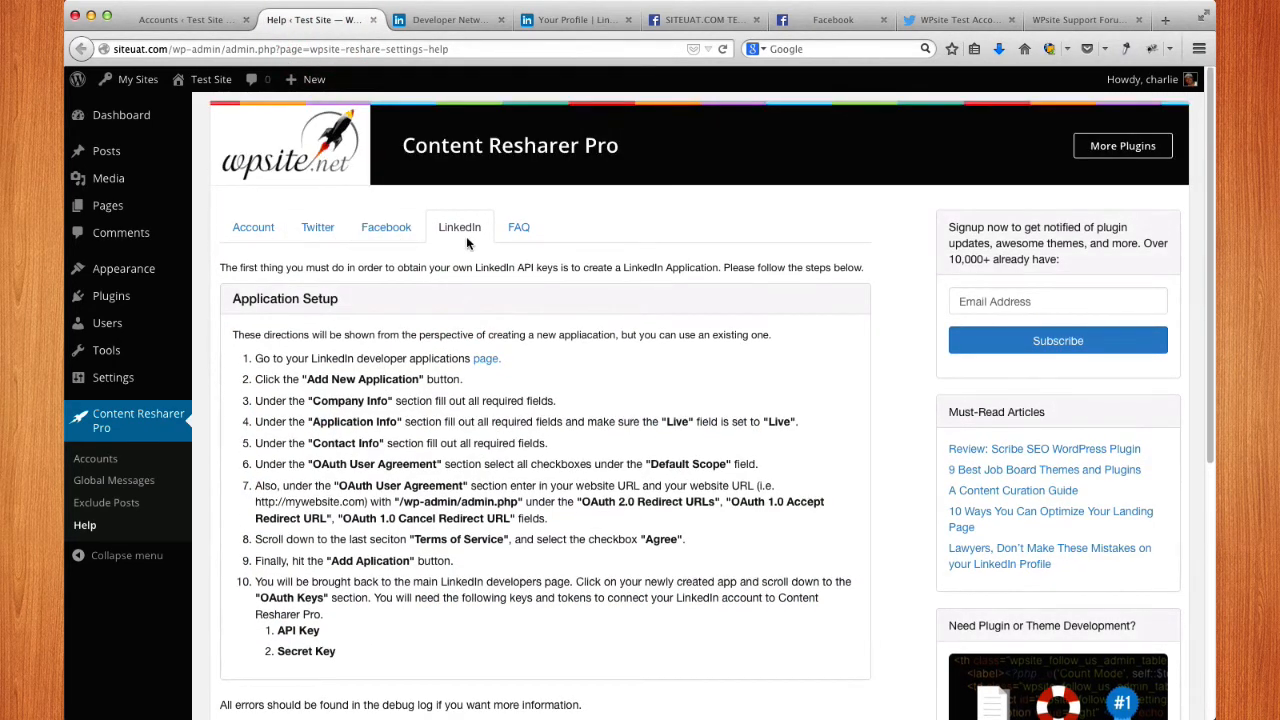
left_click(456, 232)
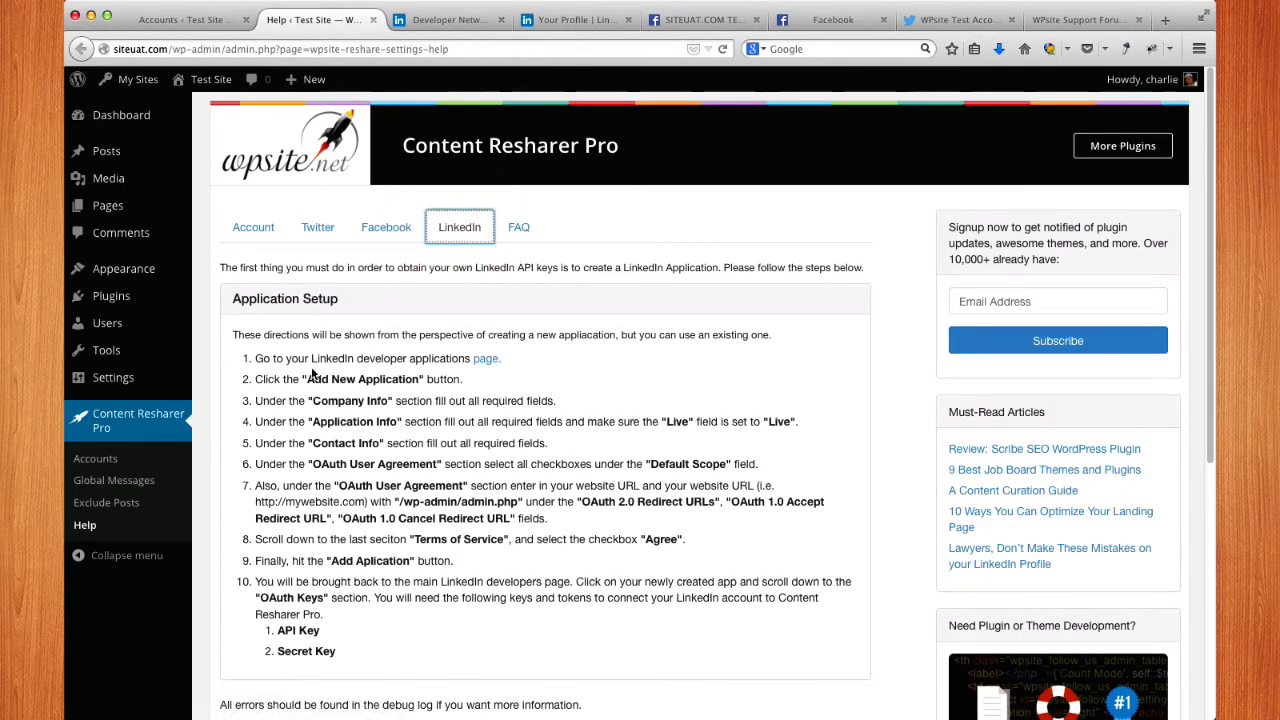
left_click_drag(233, 338, 357, 654)
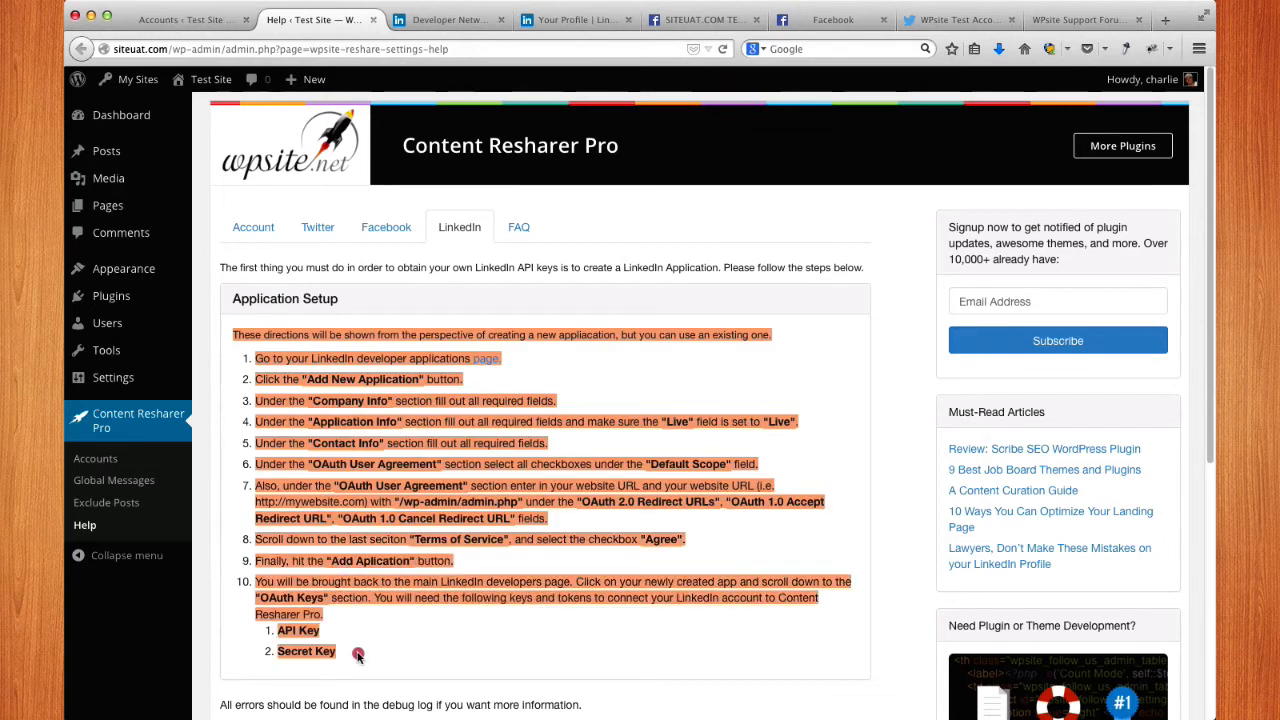
left_click(357, 652)
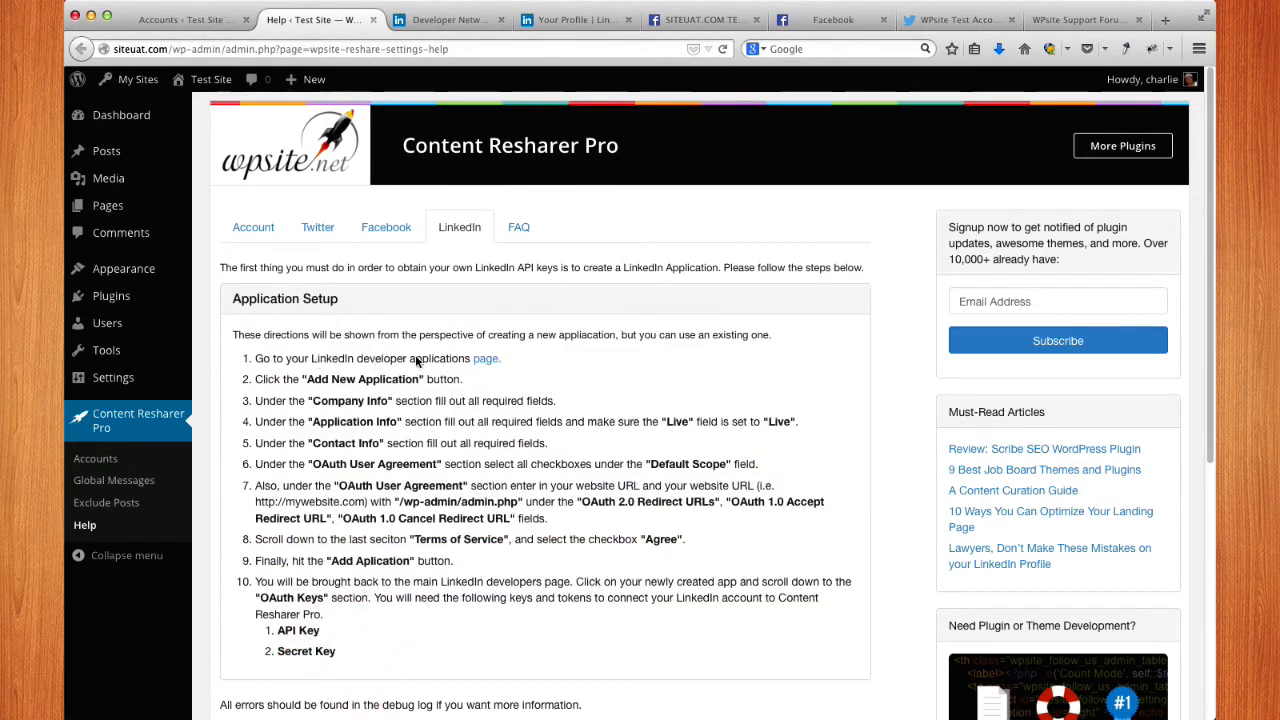
Step: Go to the LinkedIn developer applications page and begin adding a new application
left_click(486, 366)
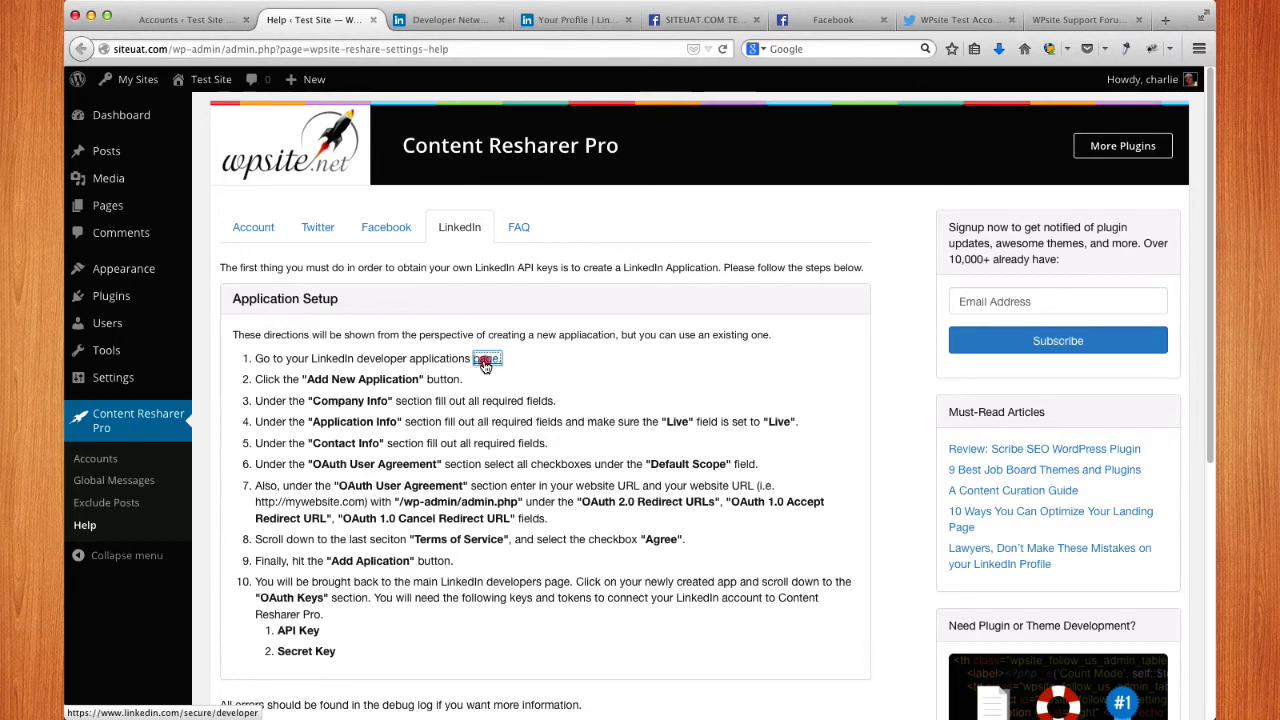
left_click(570, 19)
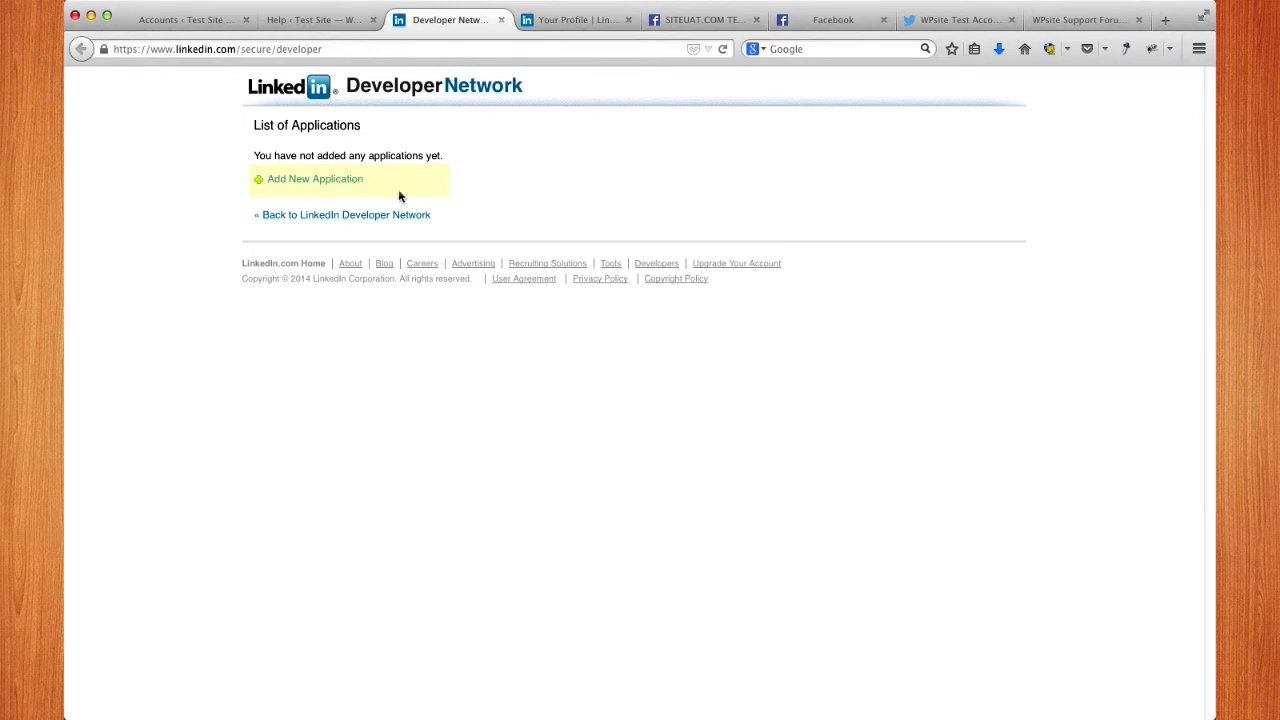
left_click(344, 185)
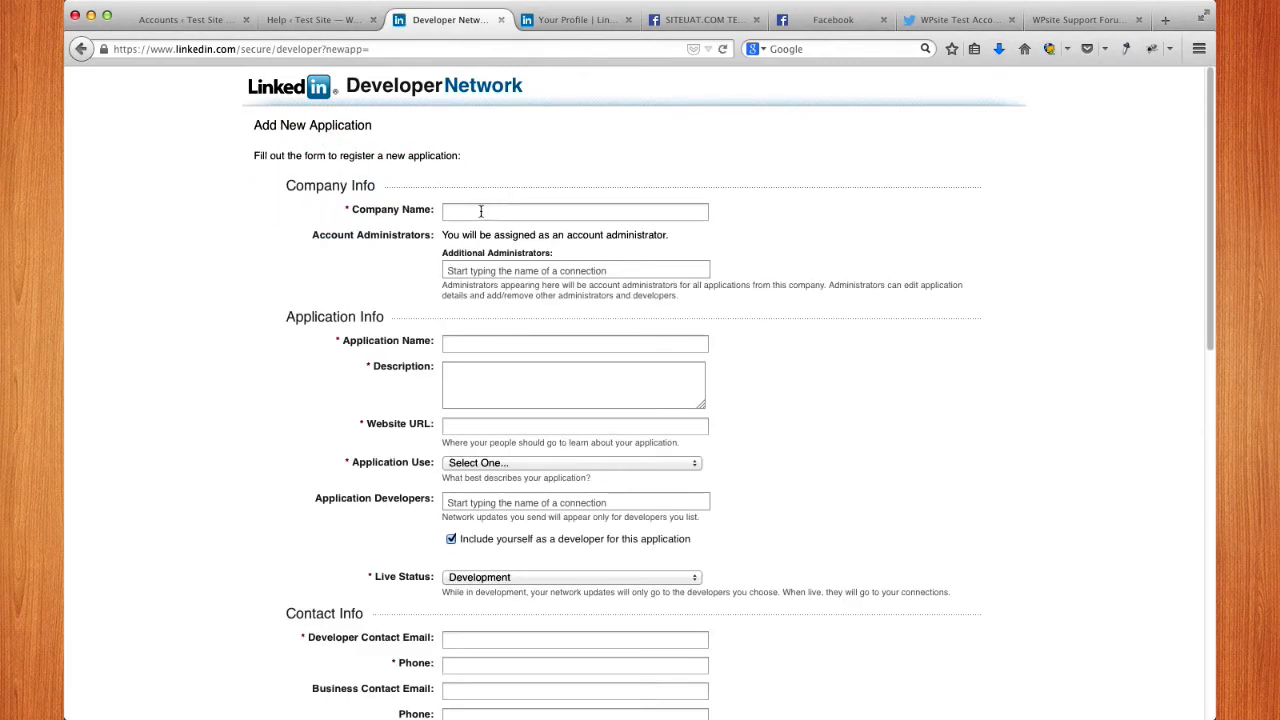
Step: Enter SiteUAT.com Test as the company name of the new LinkedIn application
left_click(479, 211)
left_click(479, 211)
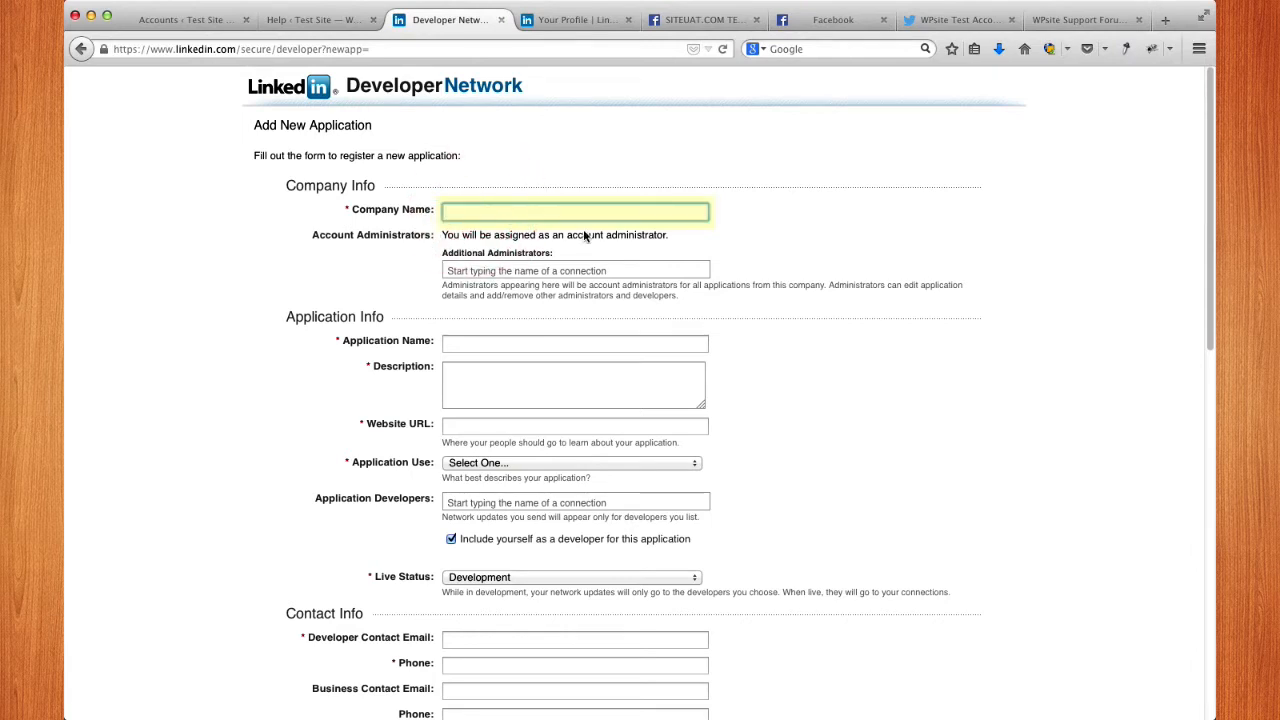
key("super+Tab")
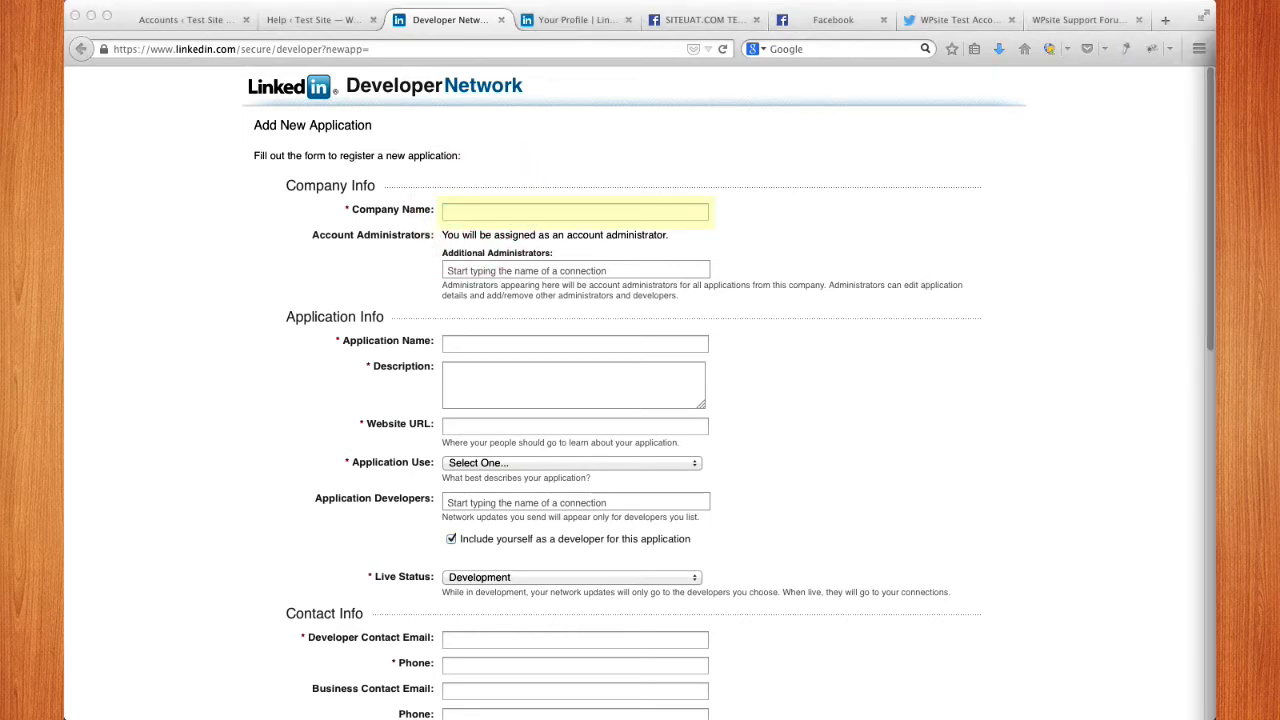
left_click(494, 213)
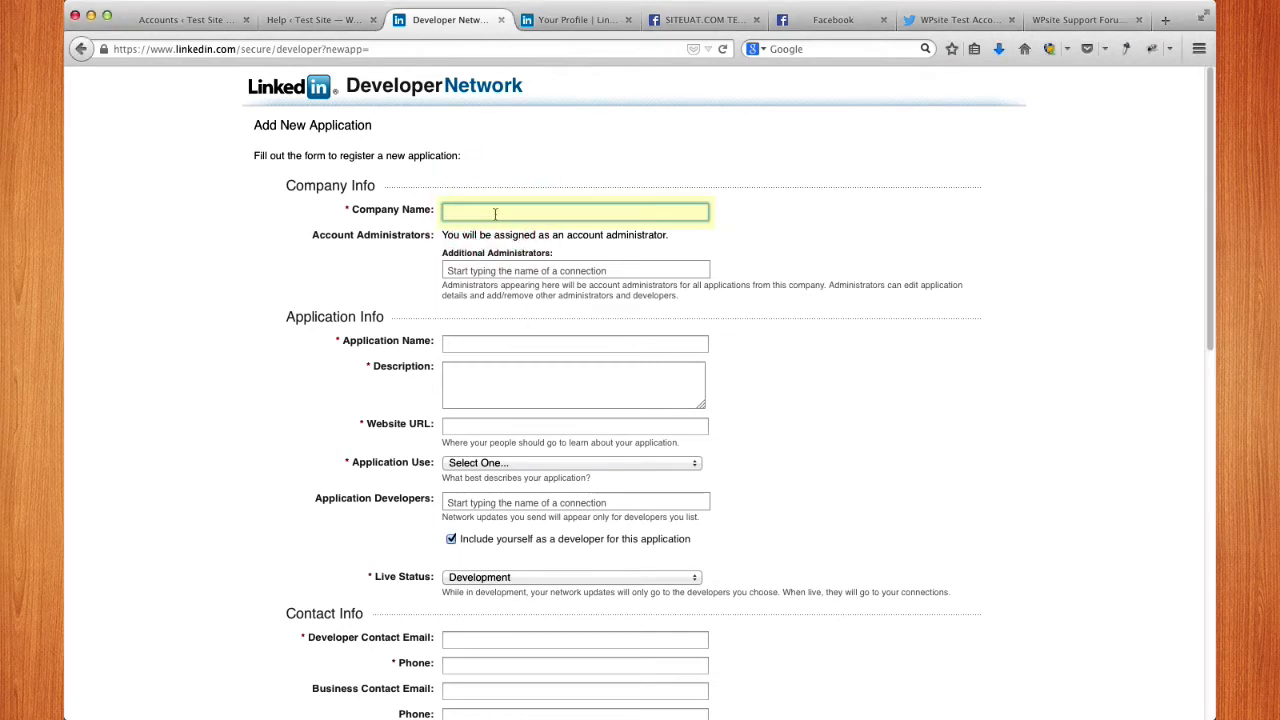
type("SiteuUAT")
key("BackSpace")
key("BackSpace")
key("BackSpace")
key("BackSpace")
type("UAT")
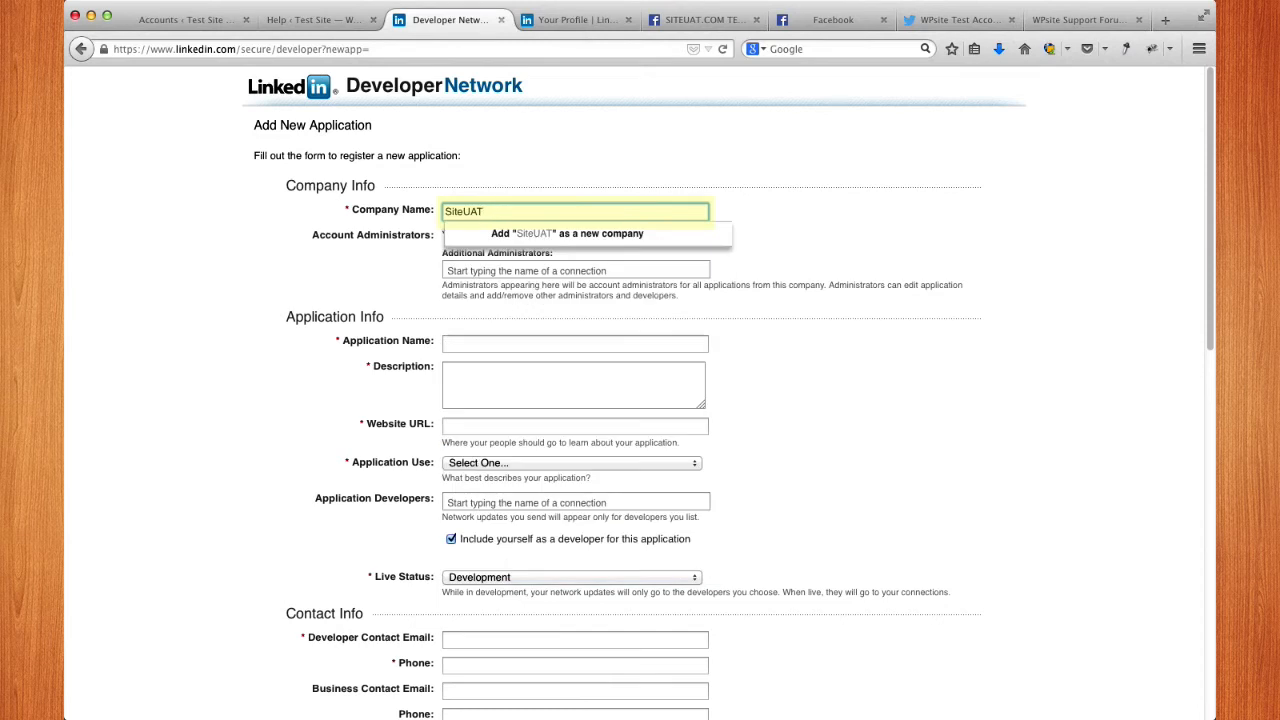
type(".com Test")
key("Tab")
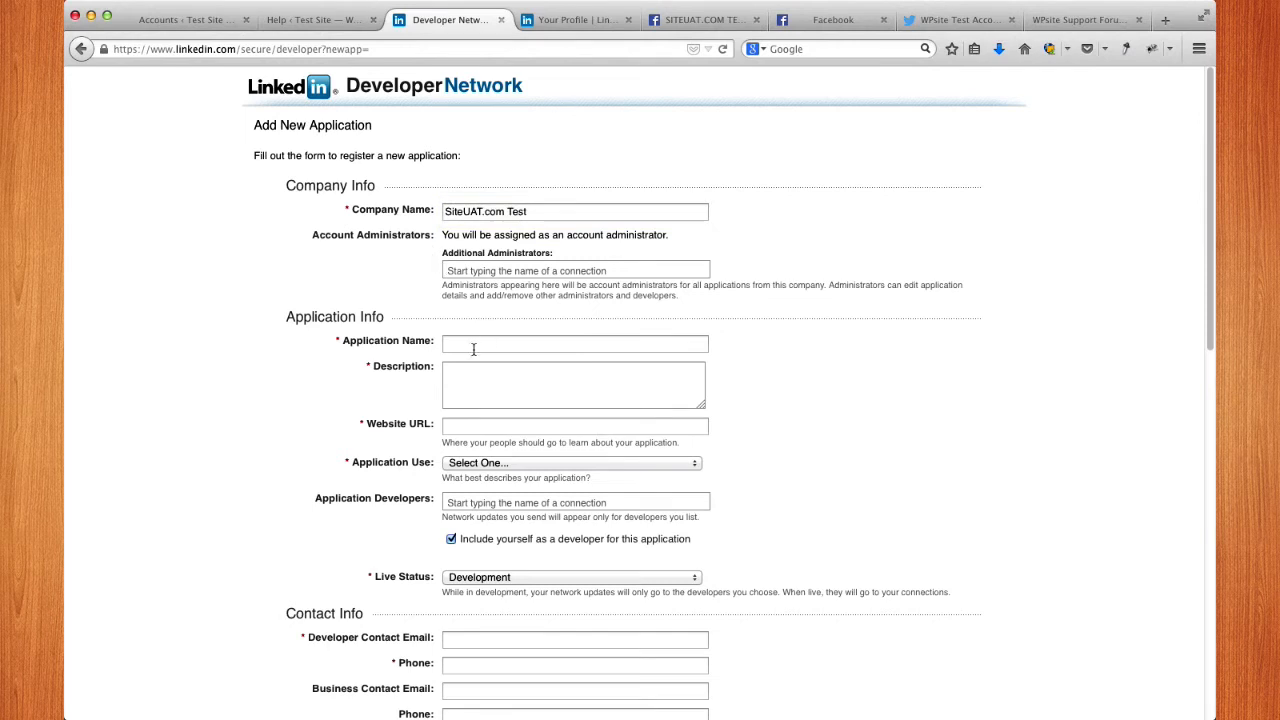
Step: Name the application Content Resharer Pro App and describe it as Application for Content Resharer Pro
left_click(339, 343)
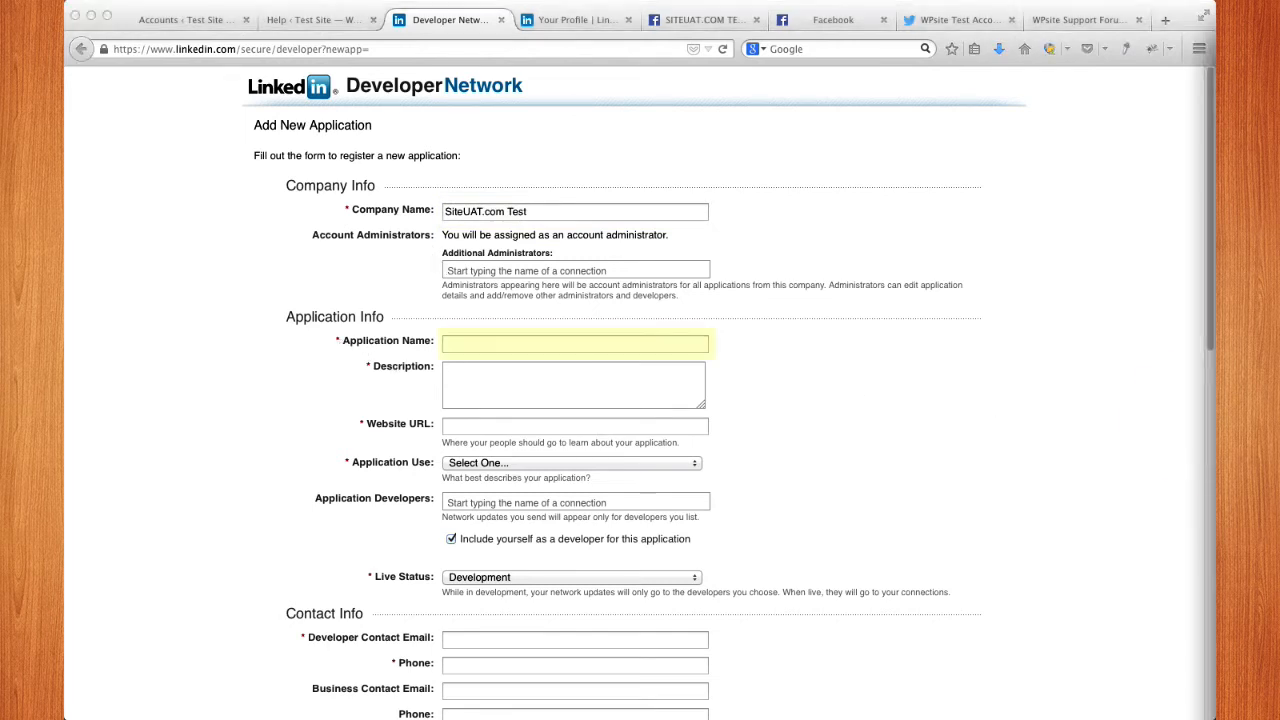
left_click(496, 349)
type("Content Resharer Pro App")
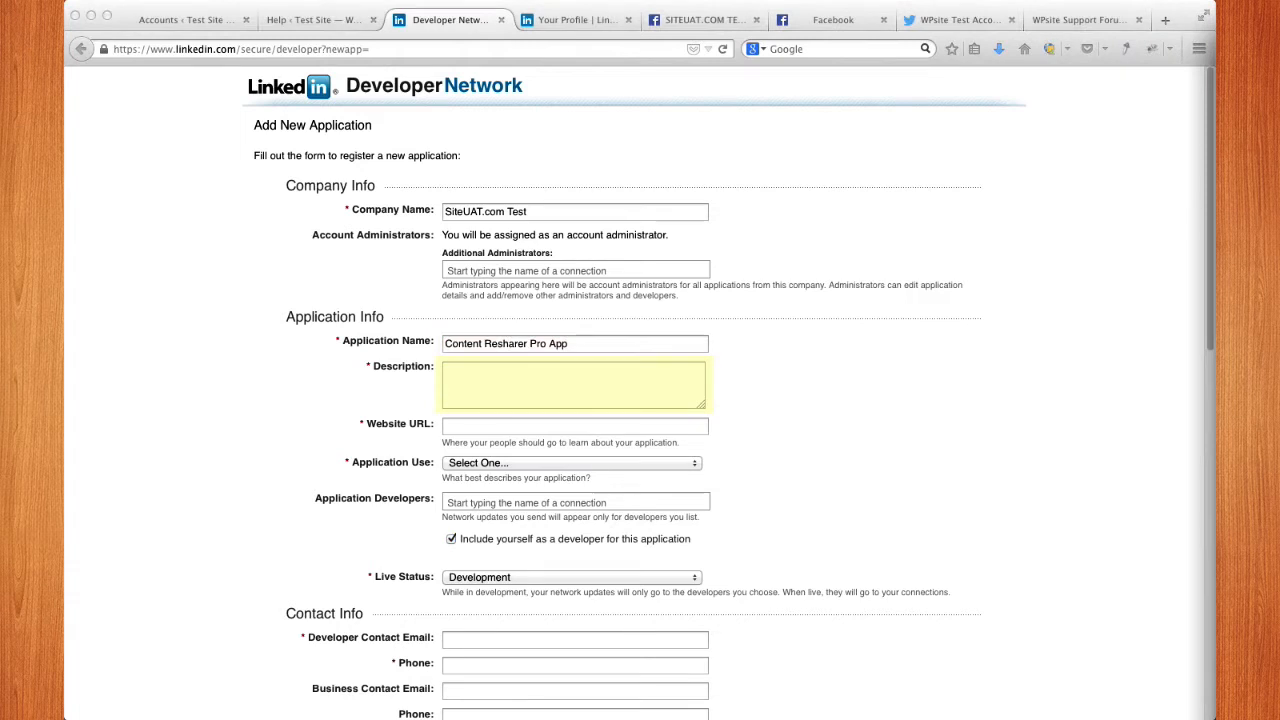
left_click(655, 383)
type("Application for Content Resharer Pro")
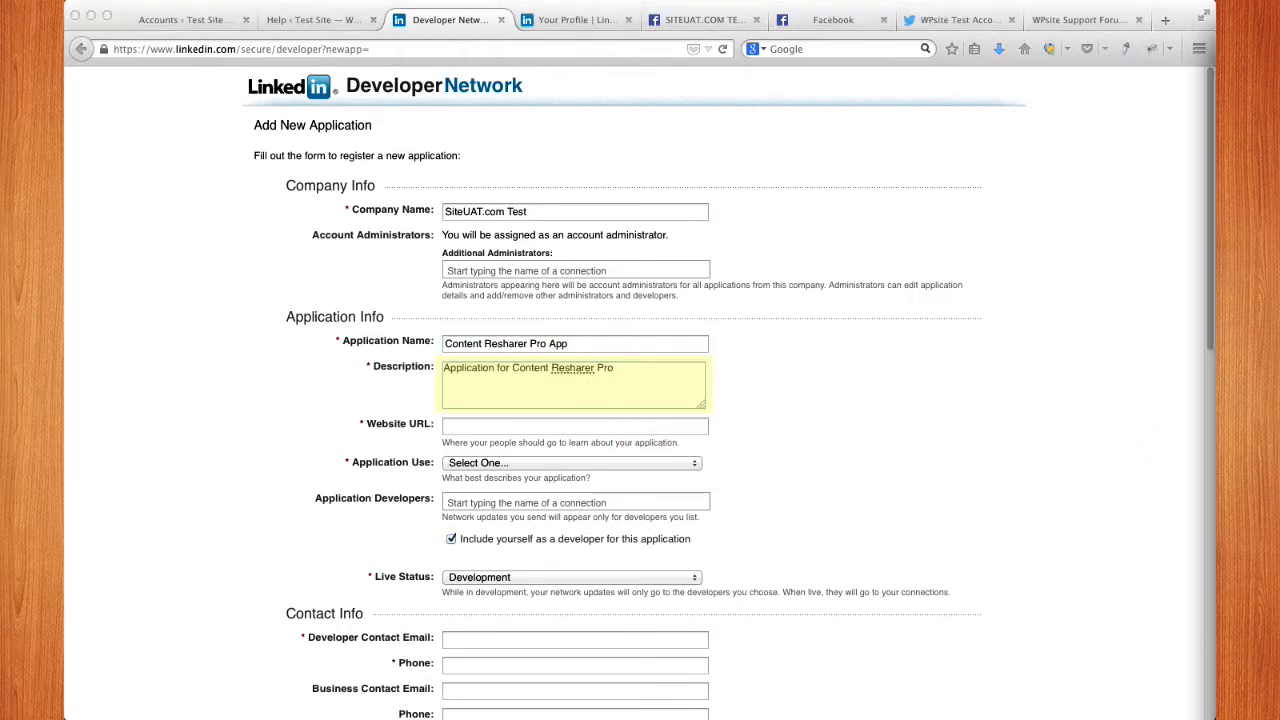
left_click(485, 427)
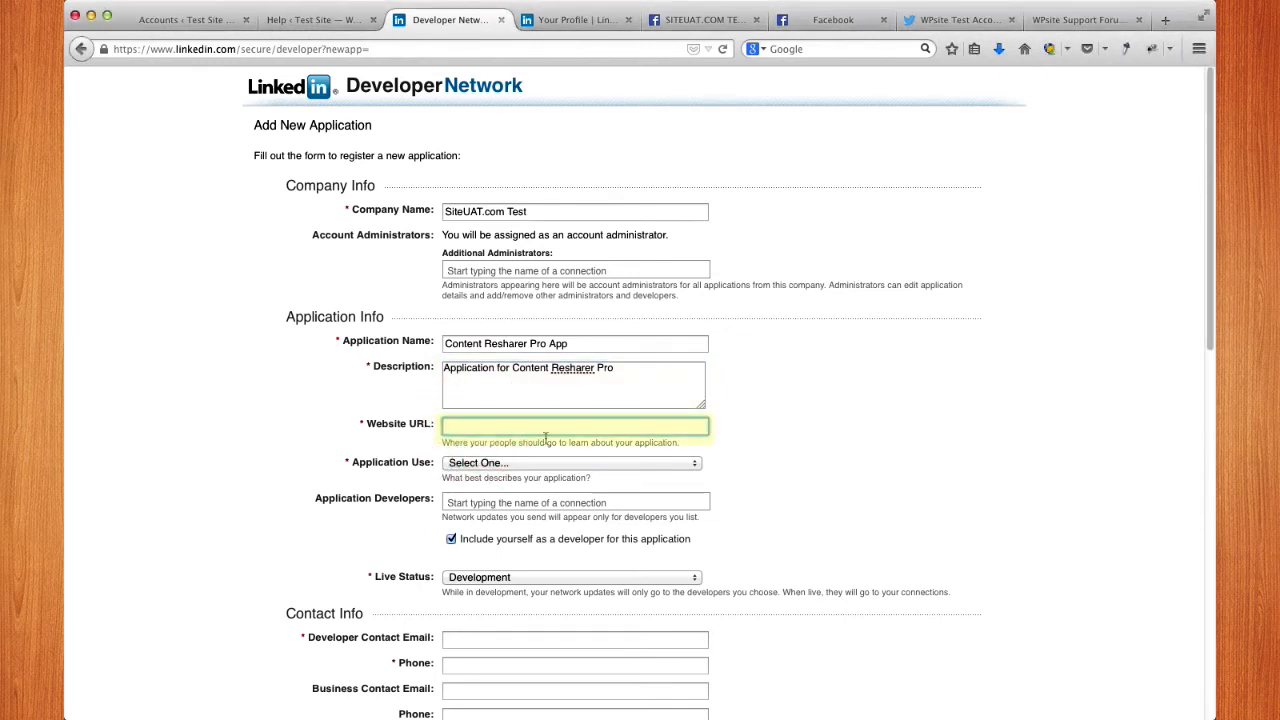
type("http://siteuat.com")
left_click(178, 19)
left_click_drag(168, 49, 108, 48)
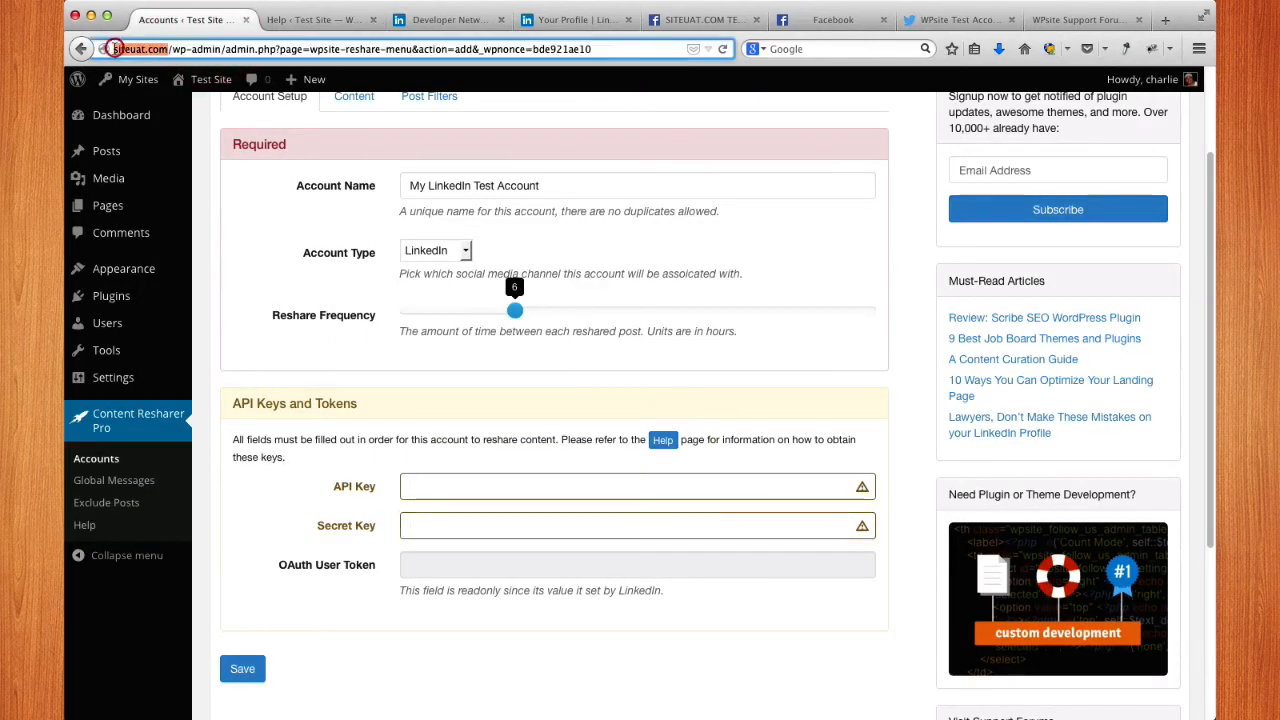
Step: Return to the LinkedIn application form and set the application use to Social Aggregation
left_click(432, 19)
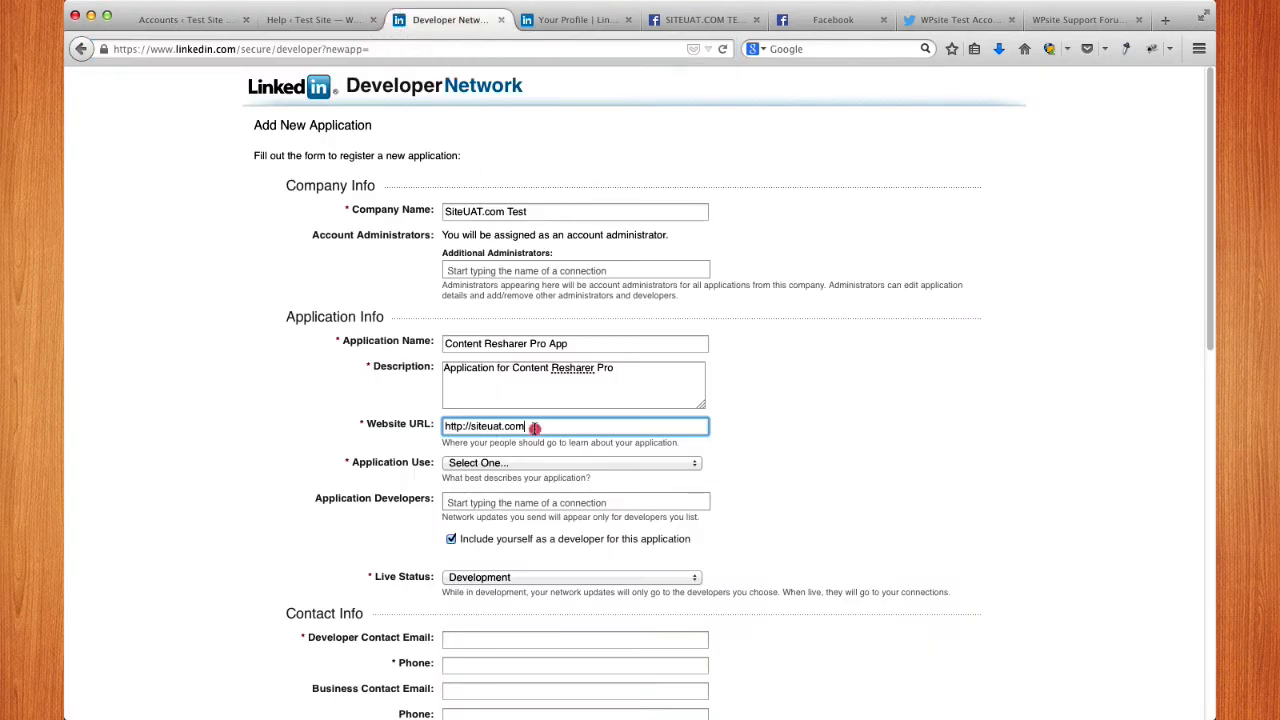
left_click_drag(535, 427, 385, 415)
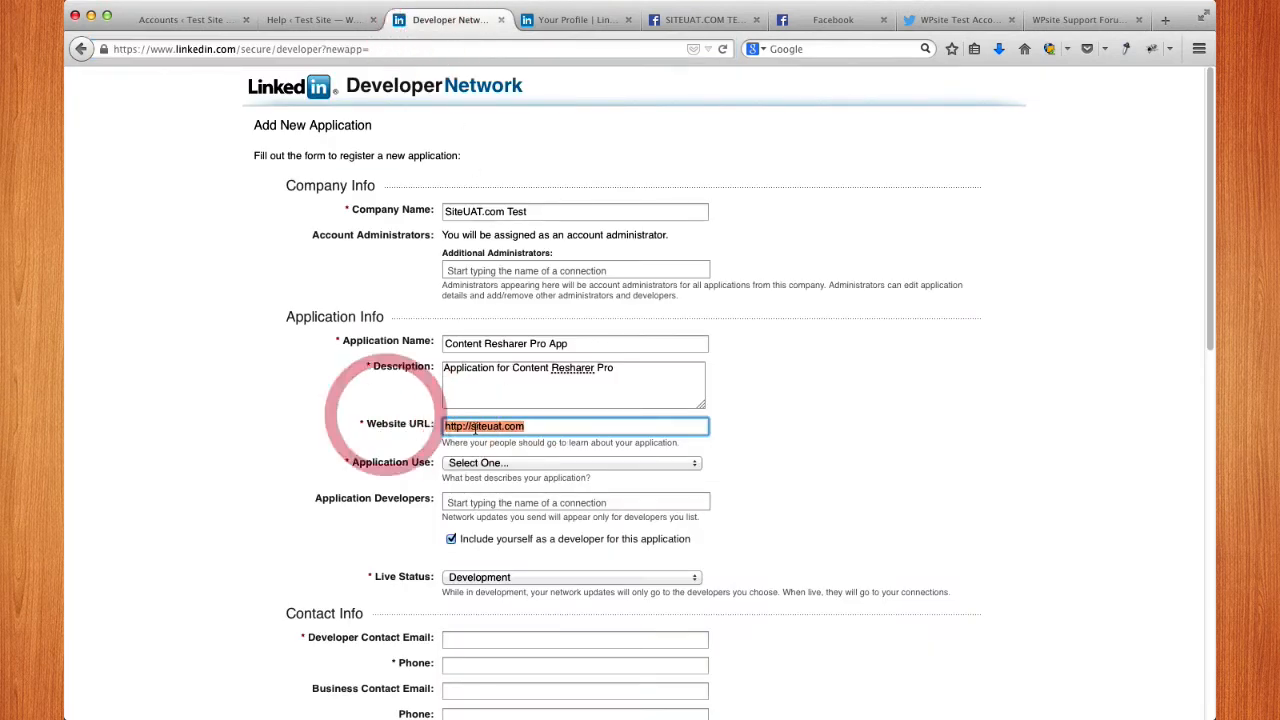
left_click(692, 466)
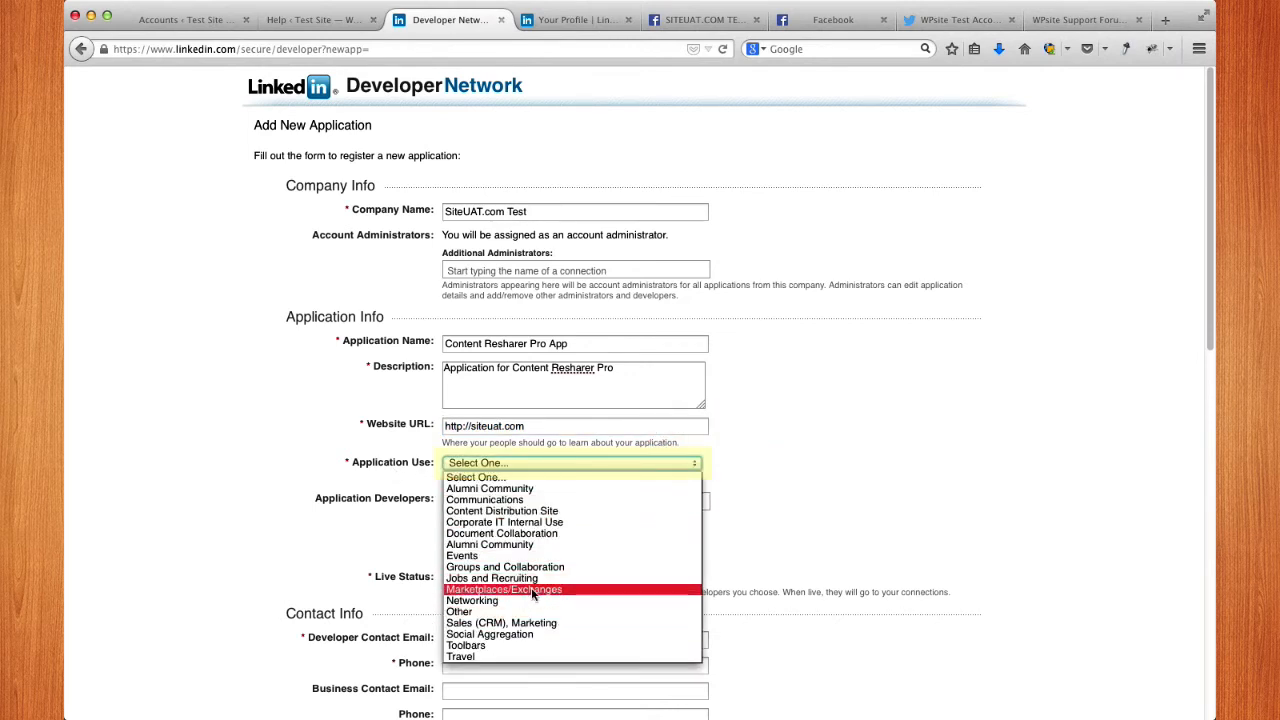
left_click(513, 636)
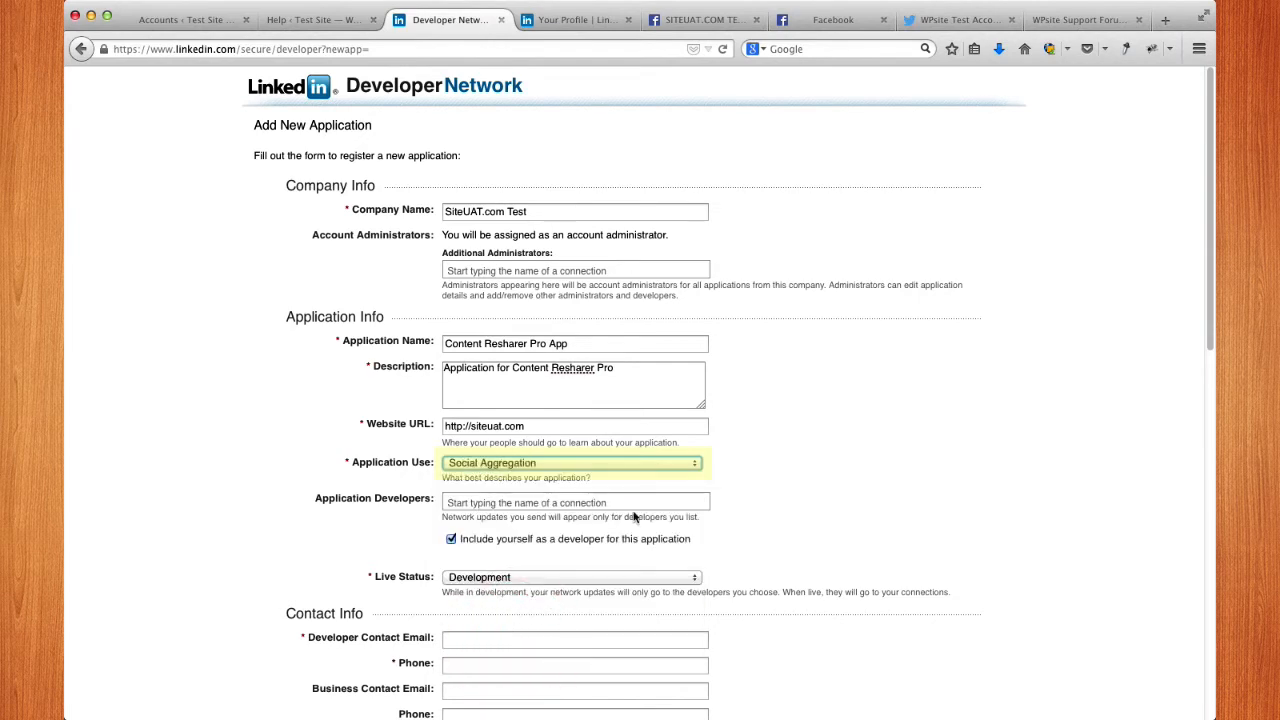
Step: Set the LinkedIn application's live status to Live
scroll(737, 530, "down", 2)
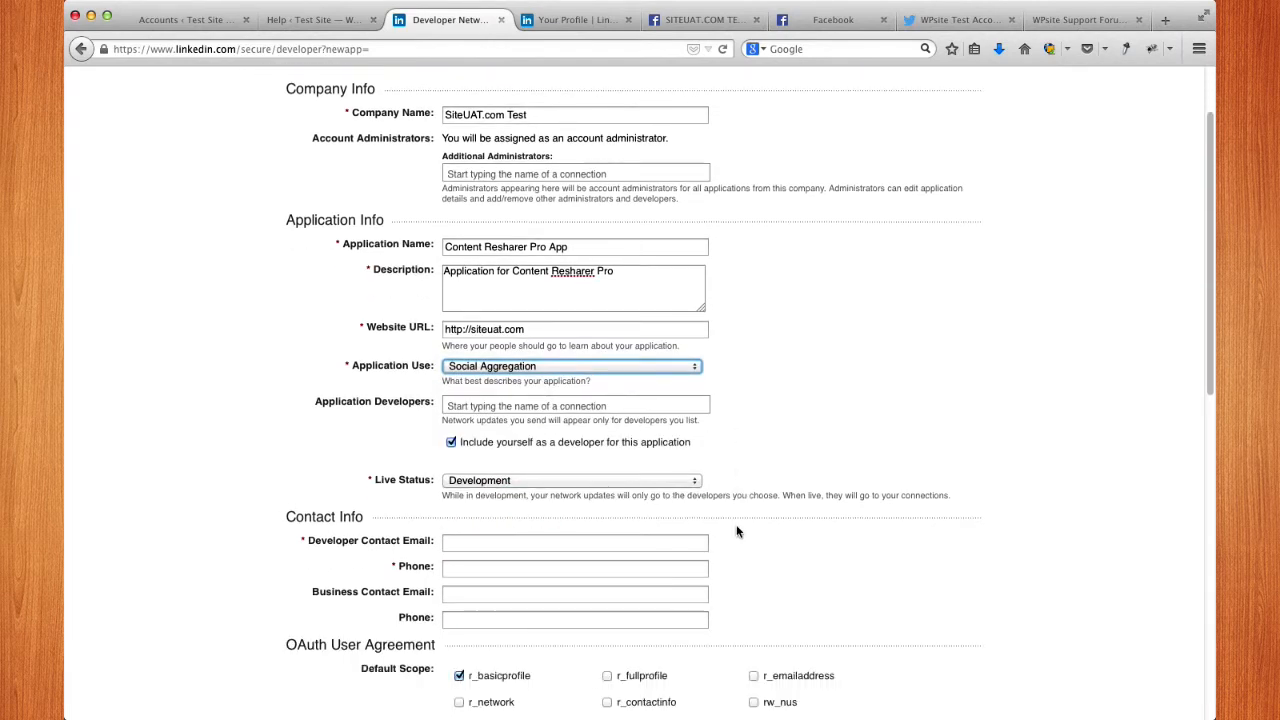
scroll(737, 531, "down", 3)
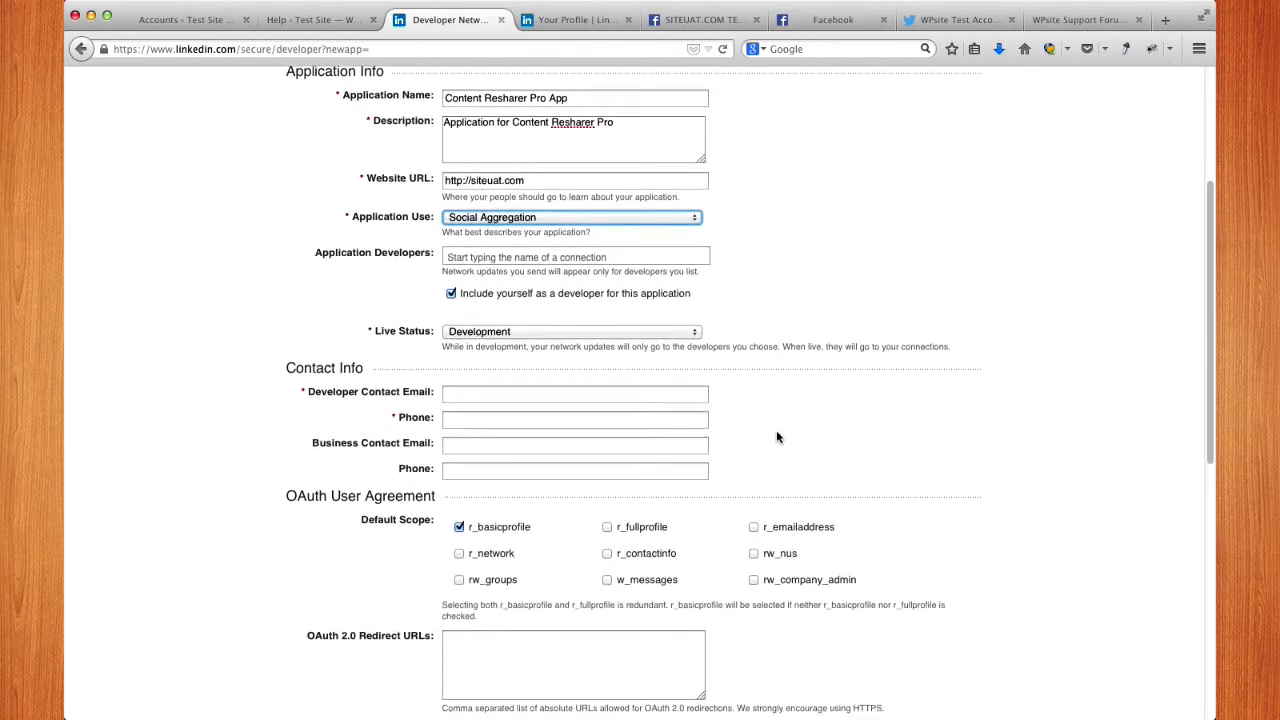
left_click(550, 332)
left_click(511, 352)
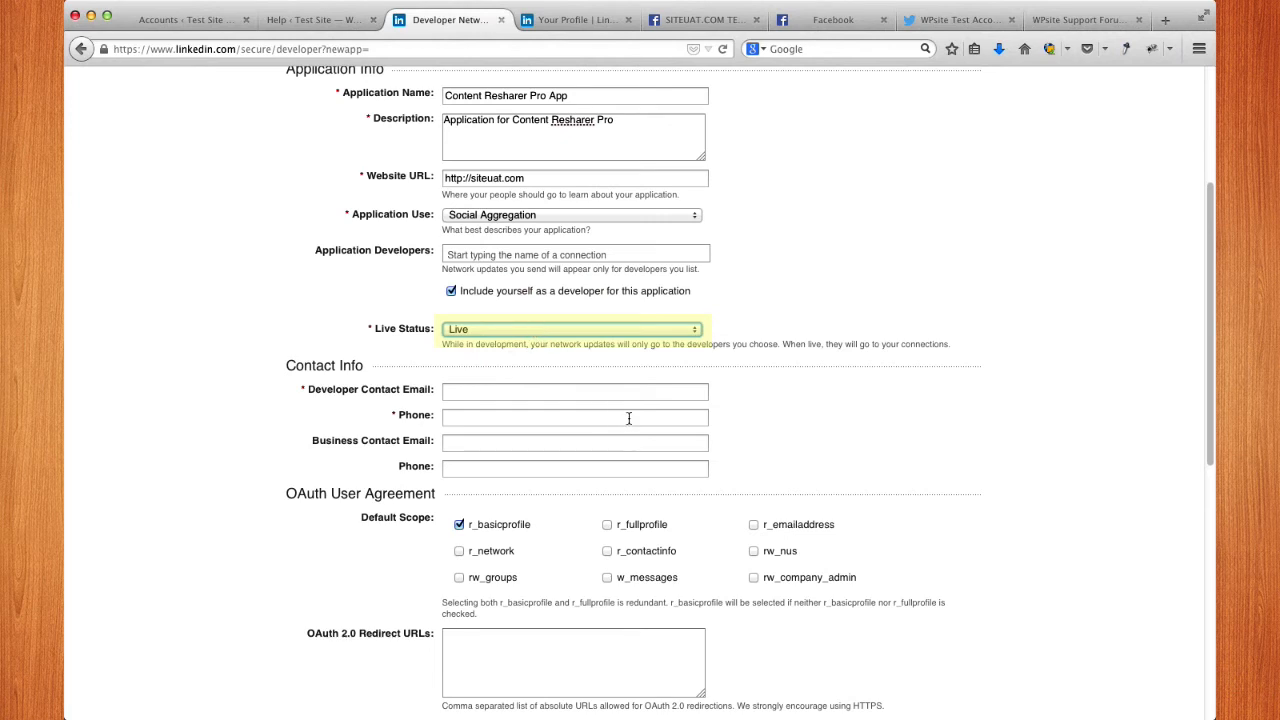
Step: Fill in the developer contact email and the required phone number in the application's contact info
left_click(468, 398)
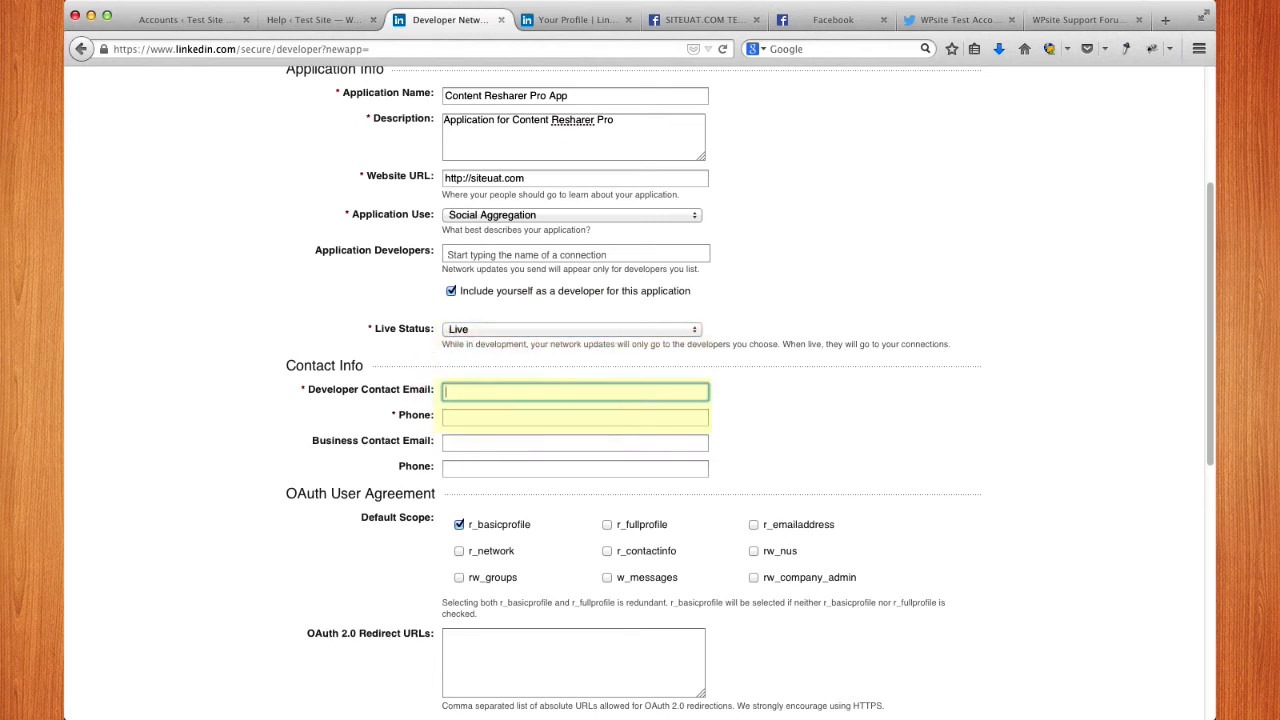
key("super+Tab")
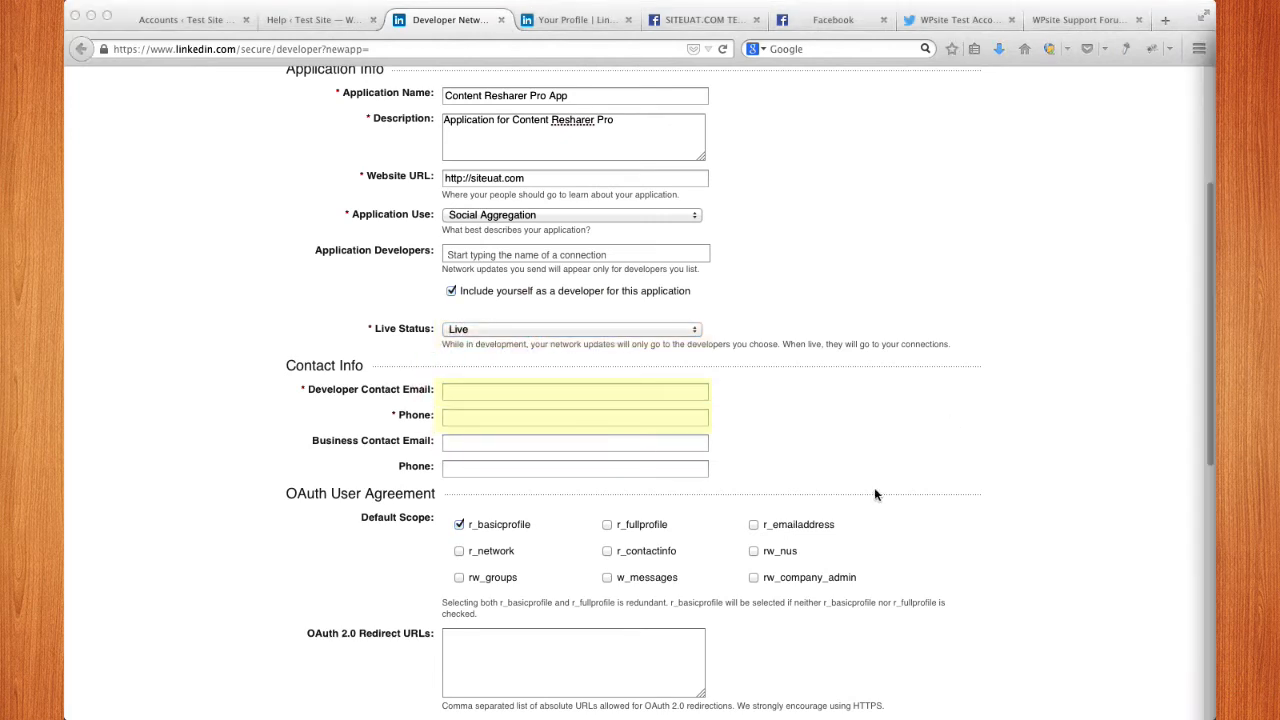
left_click(488, 398)
key("super+v")
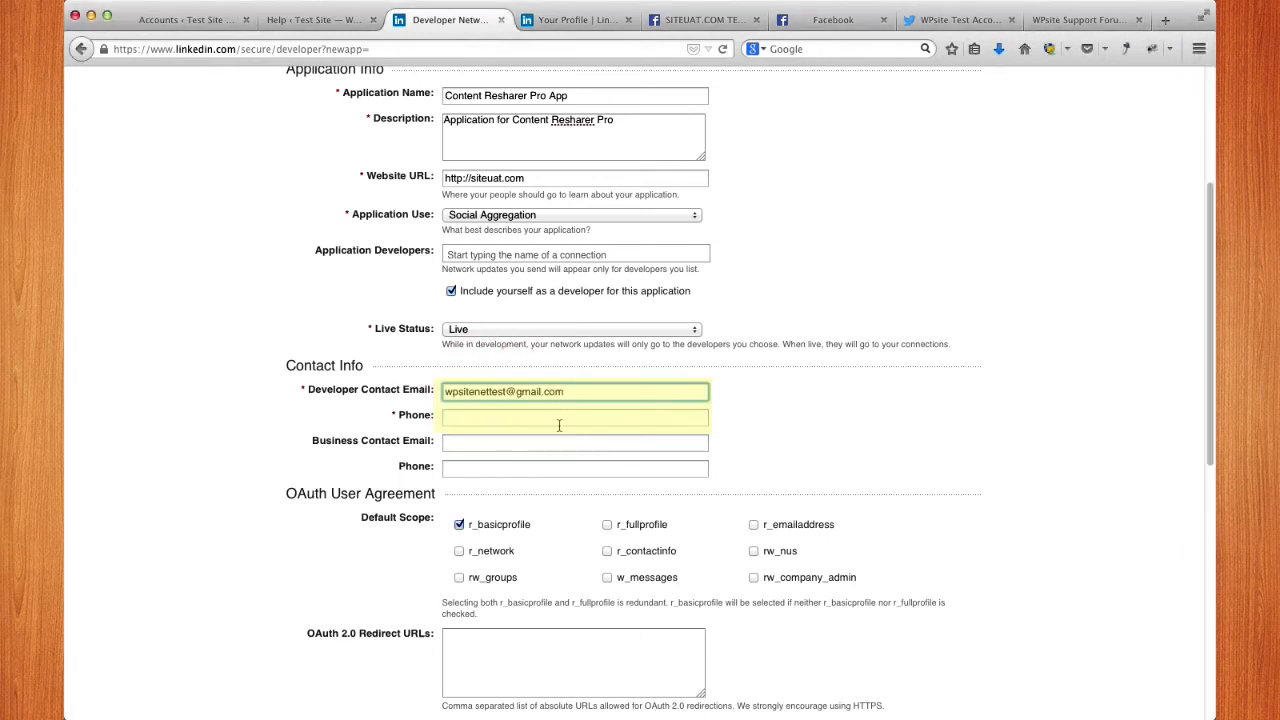
key("super+Tab")
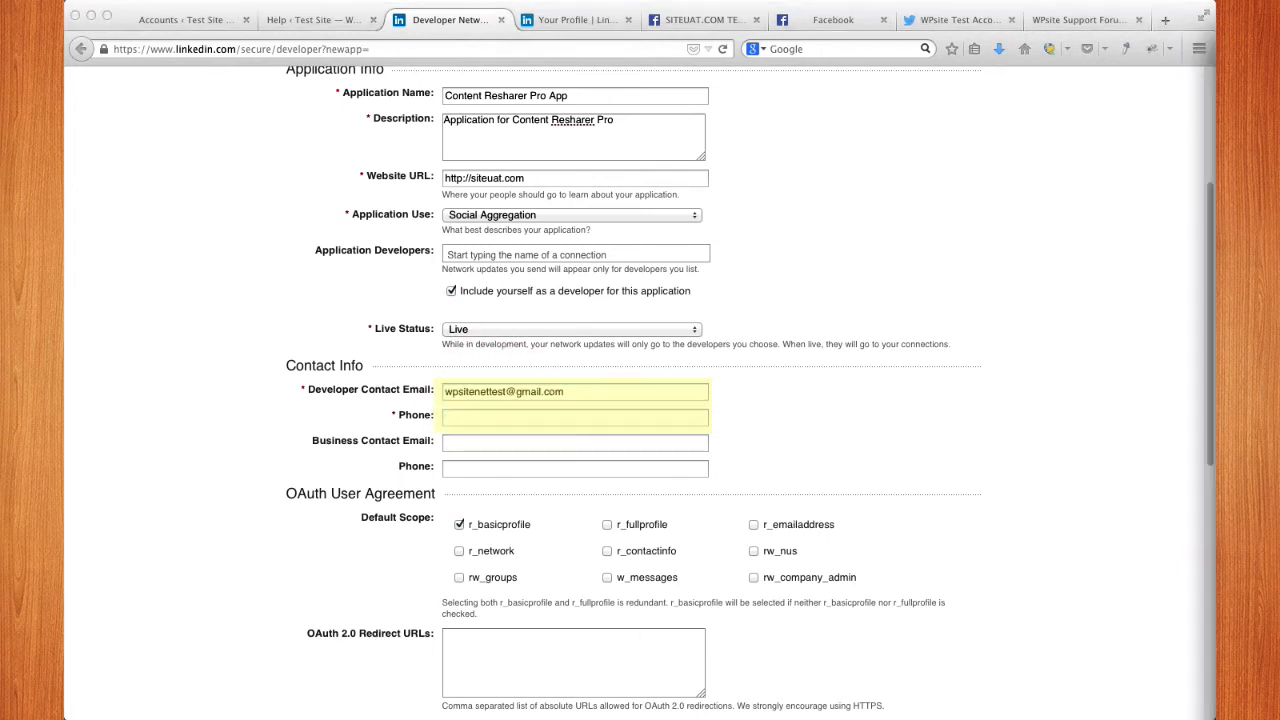
left_click(1071, 534)
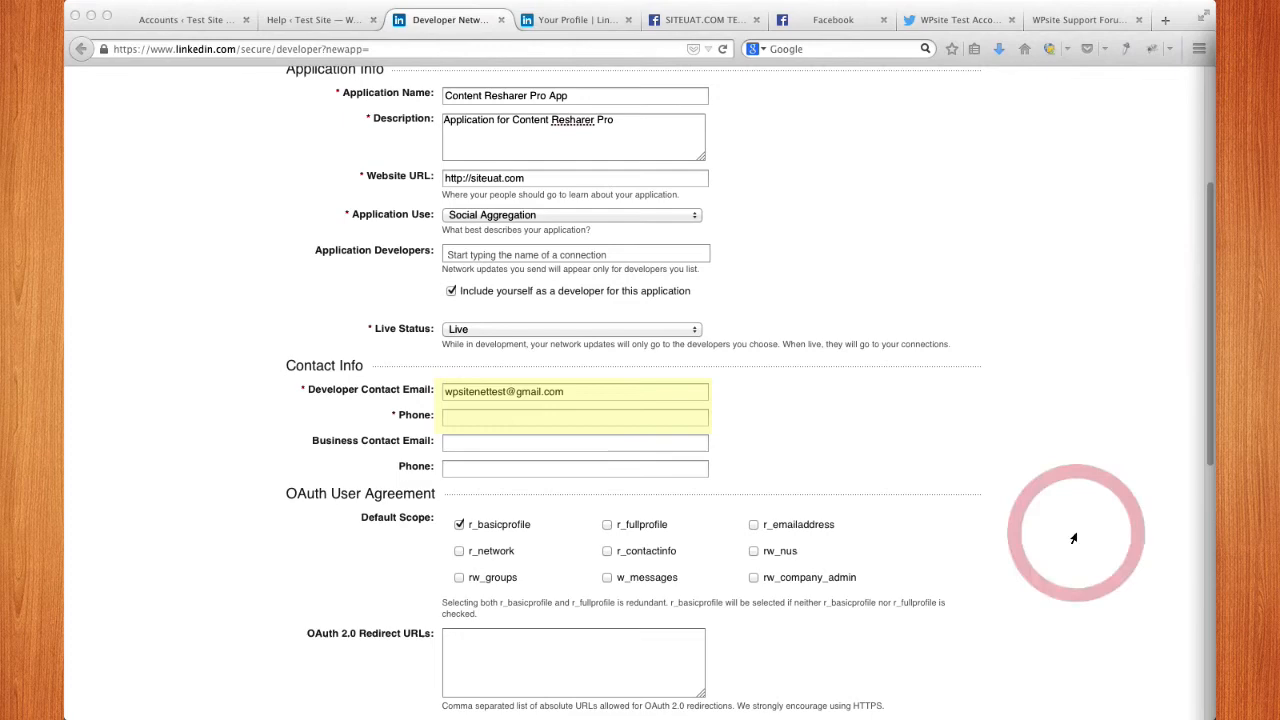
left_click(474, 418)
key("super+v")
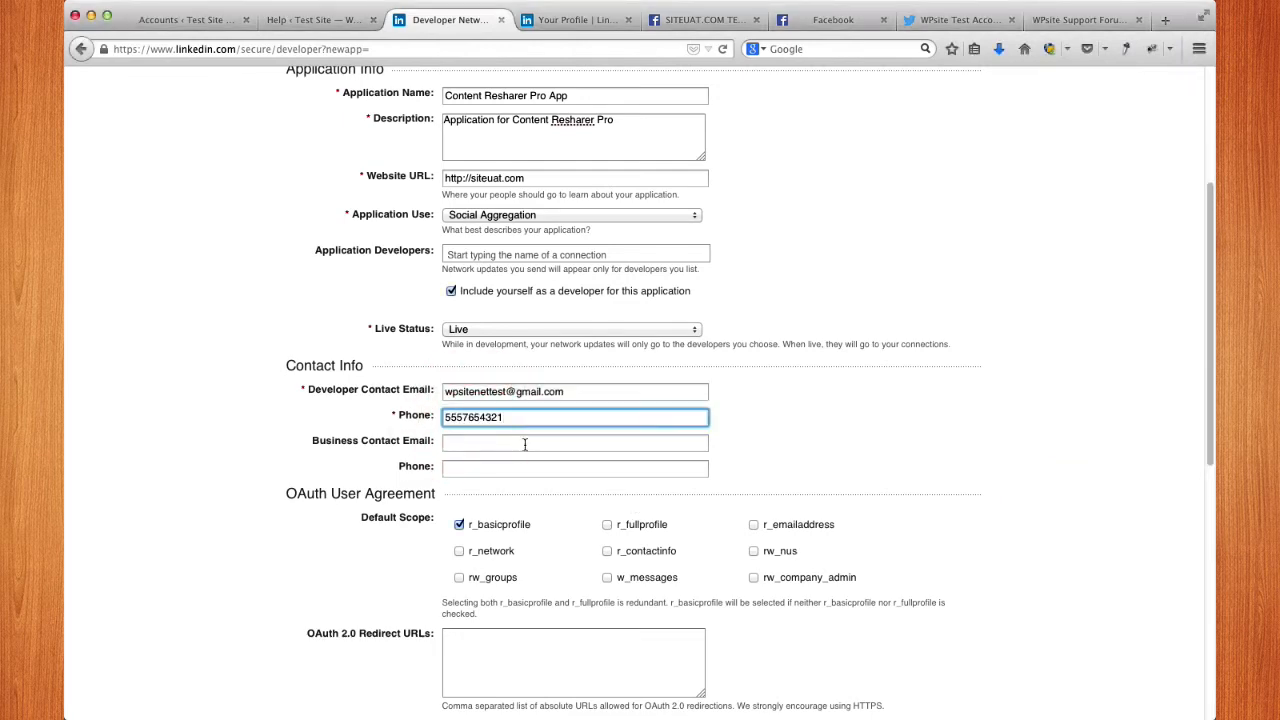
Step: Enable r_network, rw_groups, r_fullprofile, r_contactinfo, w_messages, r_emailaddress, rw_nus and rw_company_admin in the application's default scope
scroll(754, 486, "down", 2)
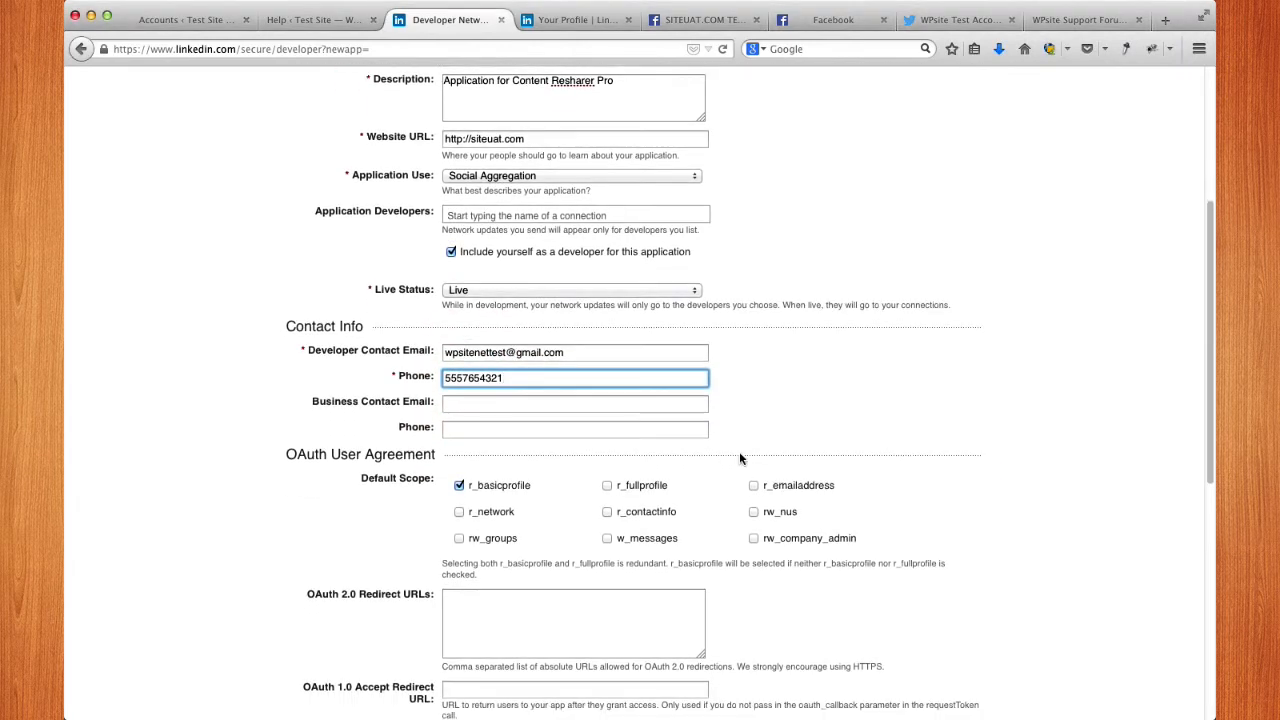
left_click_drag(361, 455, 434, 459)
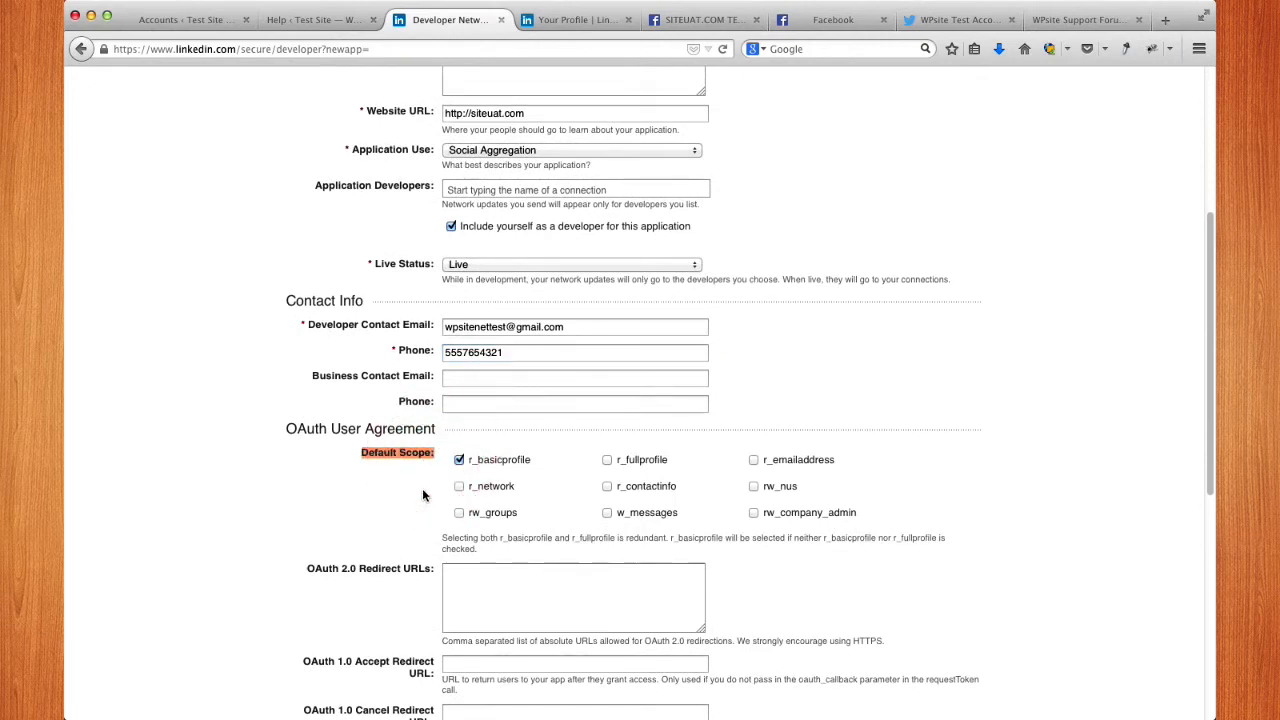
scroll(415, 470, "down", 3)
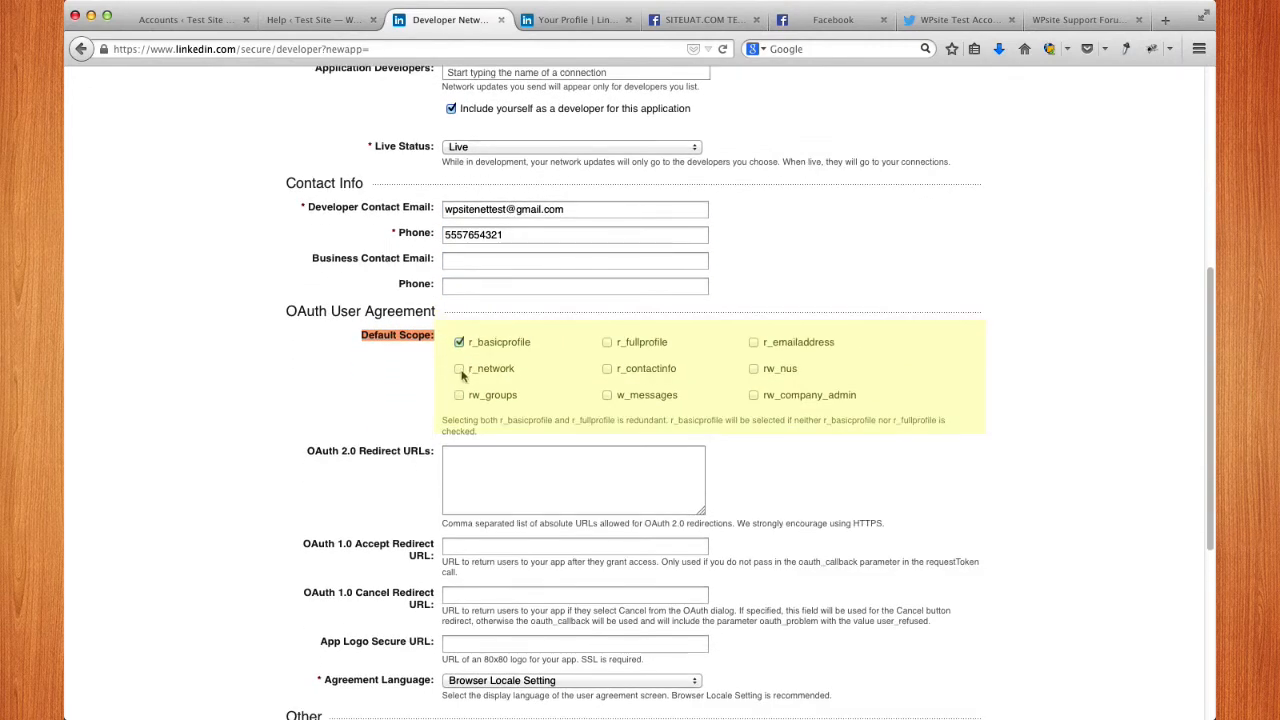
left_click(460, 370)
left_click(459, 395)
left_click(606, 344)
left_click(607, 369)
left_click(607, 395)
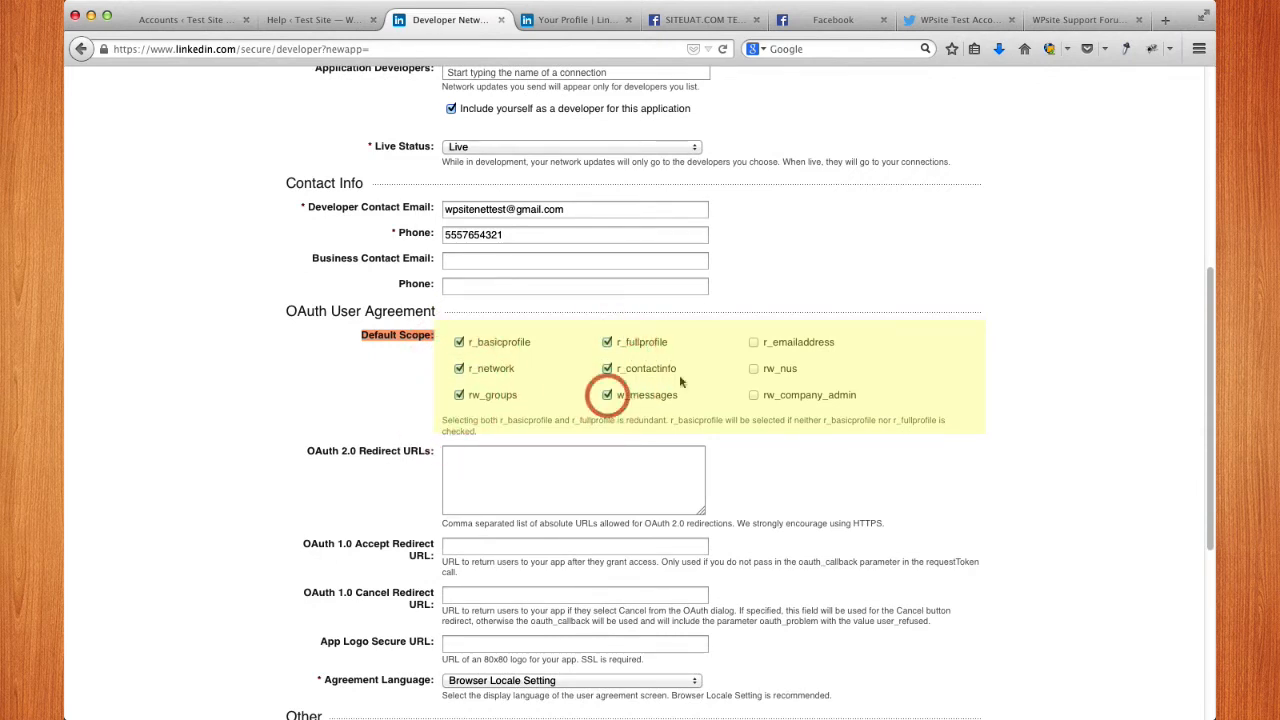
left_click(754, 342)
left_click(754, 369)
left_click(755, 395)
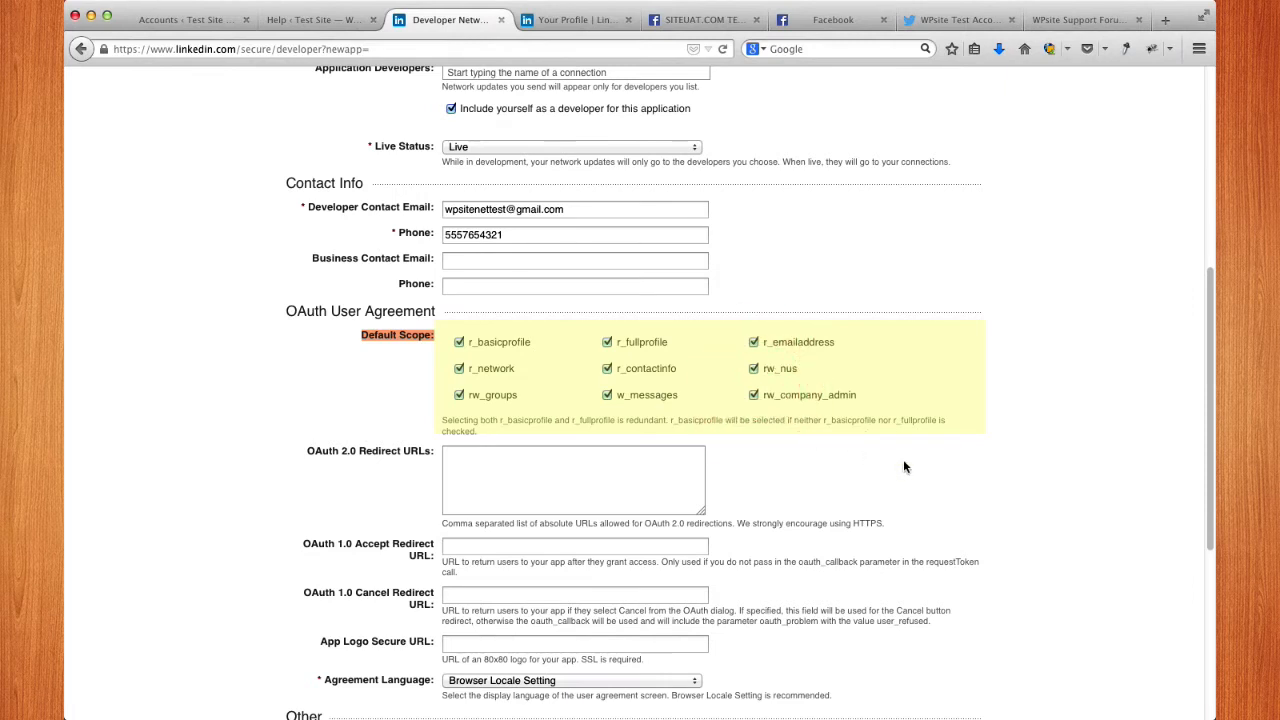
left_click(485, 481)
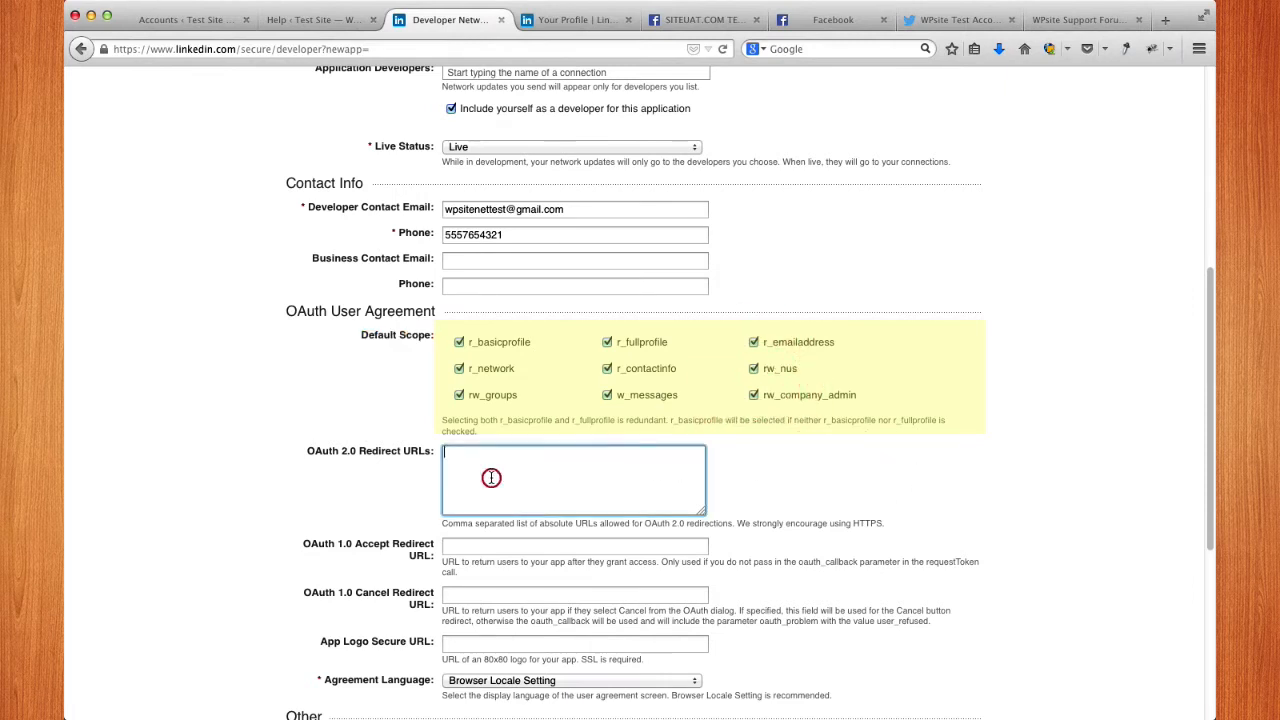
scroll(510, 484, "down", 1)
scroll(540, 470, "down", 1)
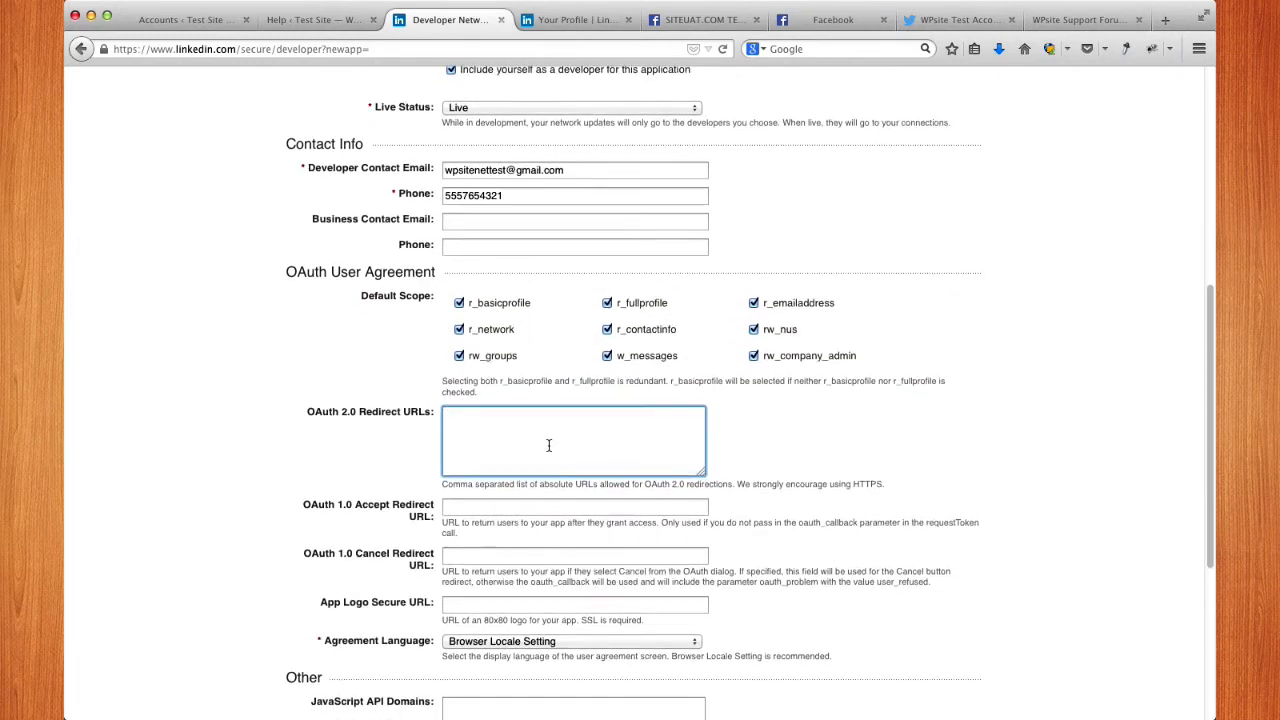
scroll(540, 432, "up", 3)
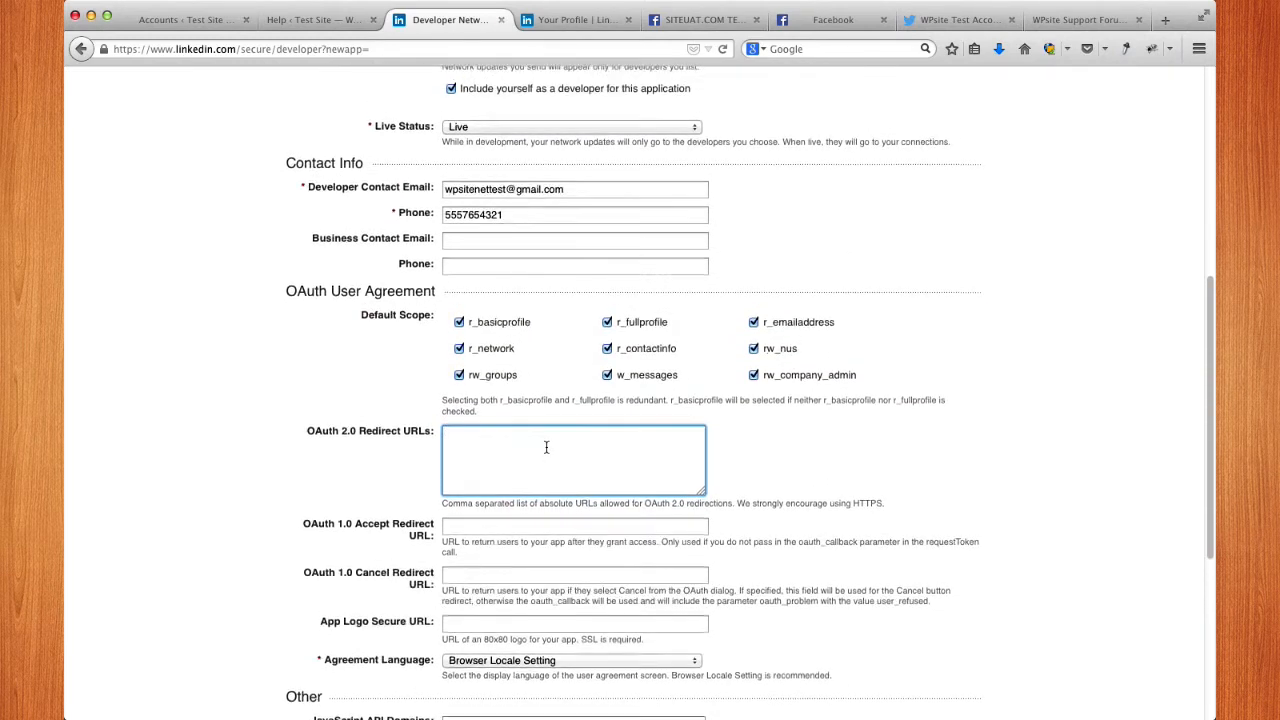
scroll(546, 453, "up", 3)
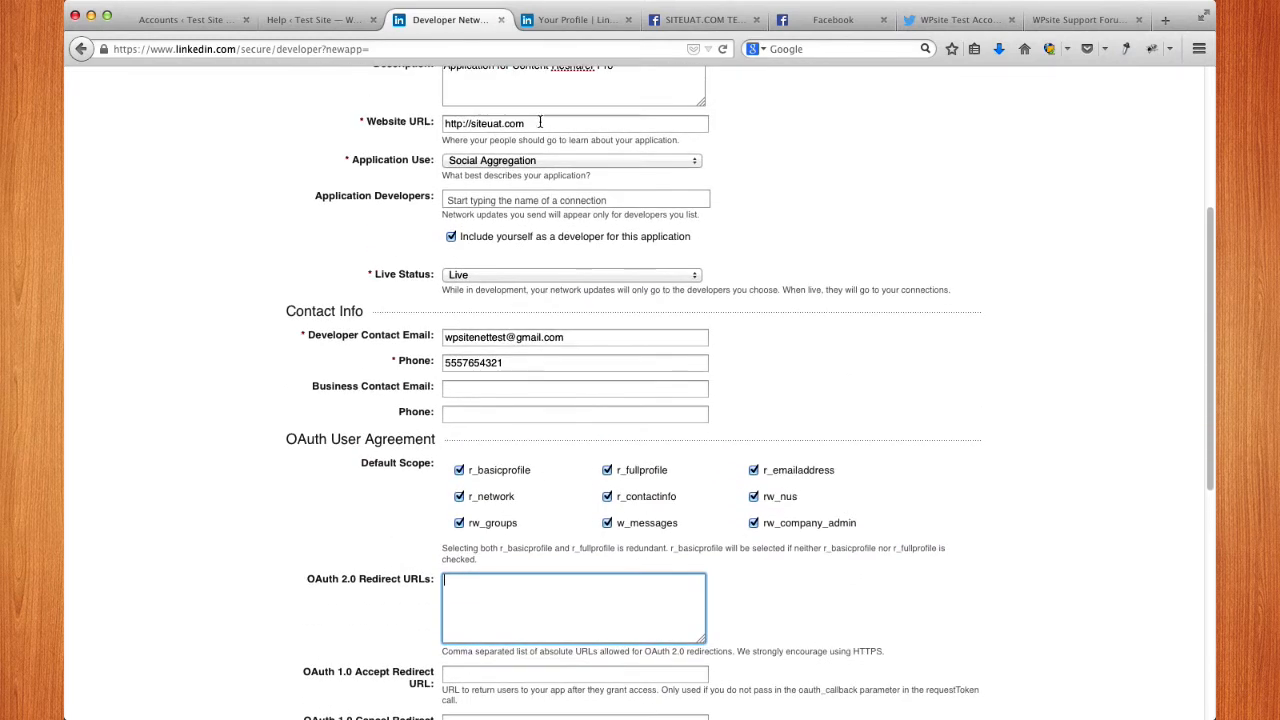
left_click(406, 102)
key("super+c")
scroll(560, 521, "down", 7)
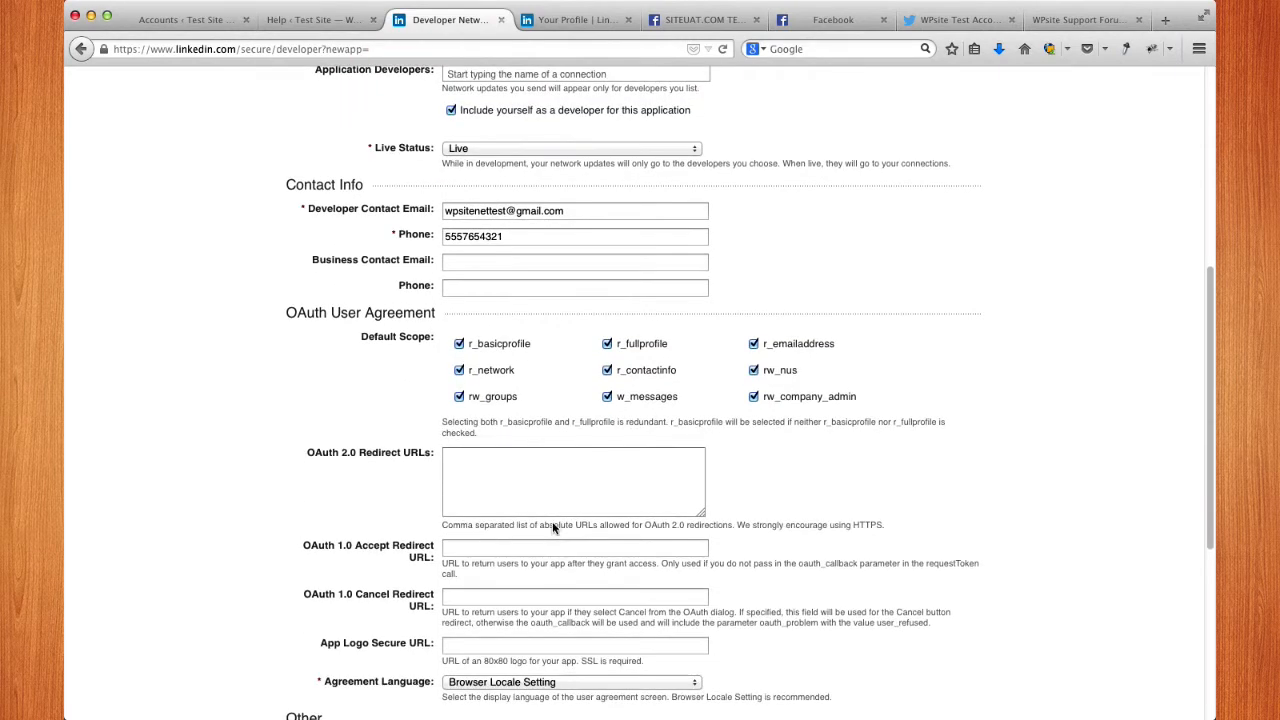
left_click(482, 392)
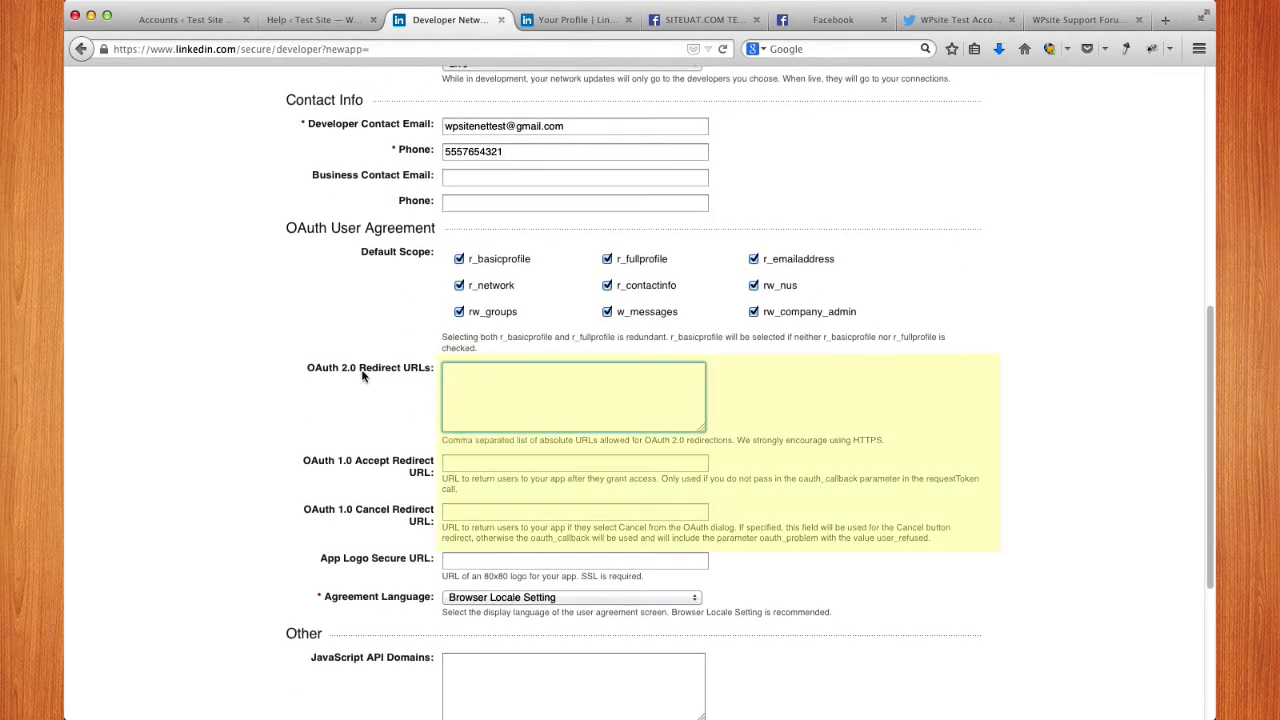
left_click_drag(310, 373, 434, 372)
left_click(490, 393)
key("super+v")
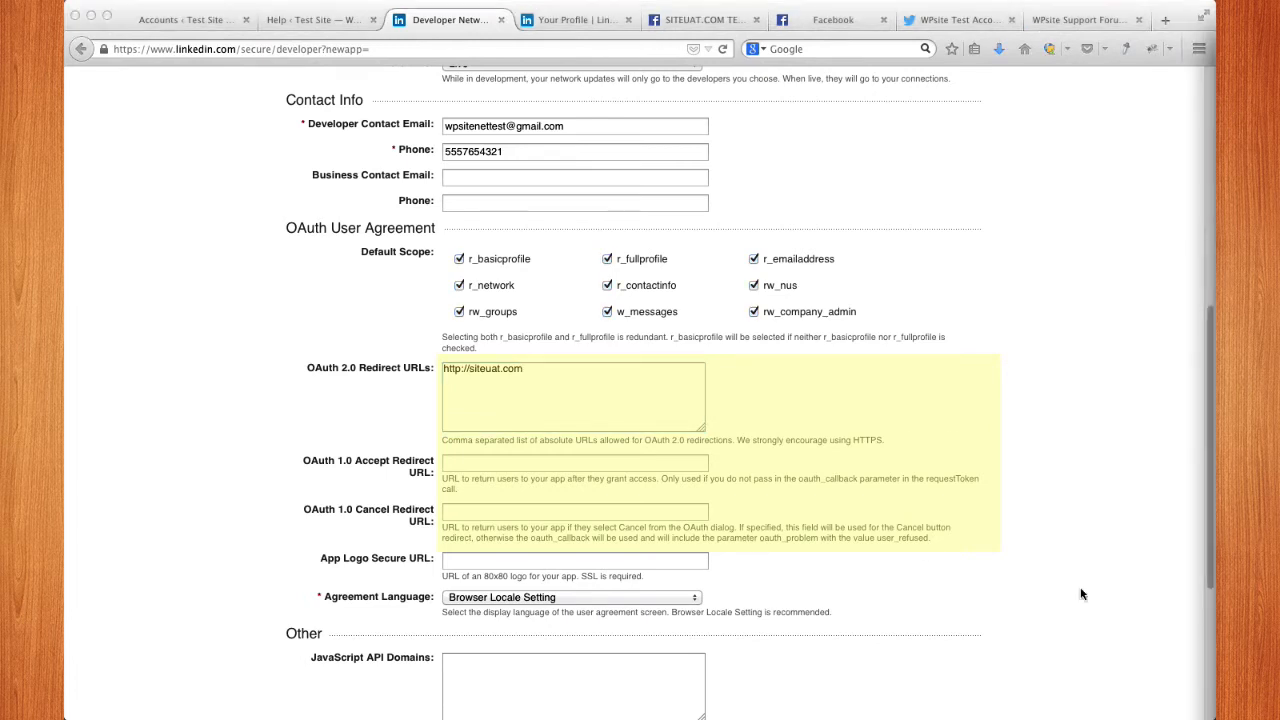
left_click(533, 368)
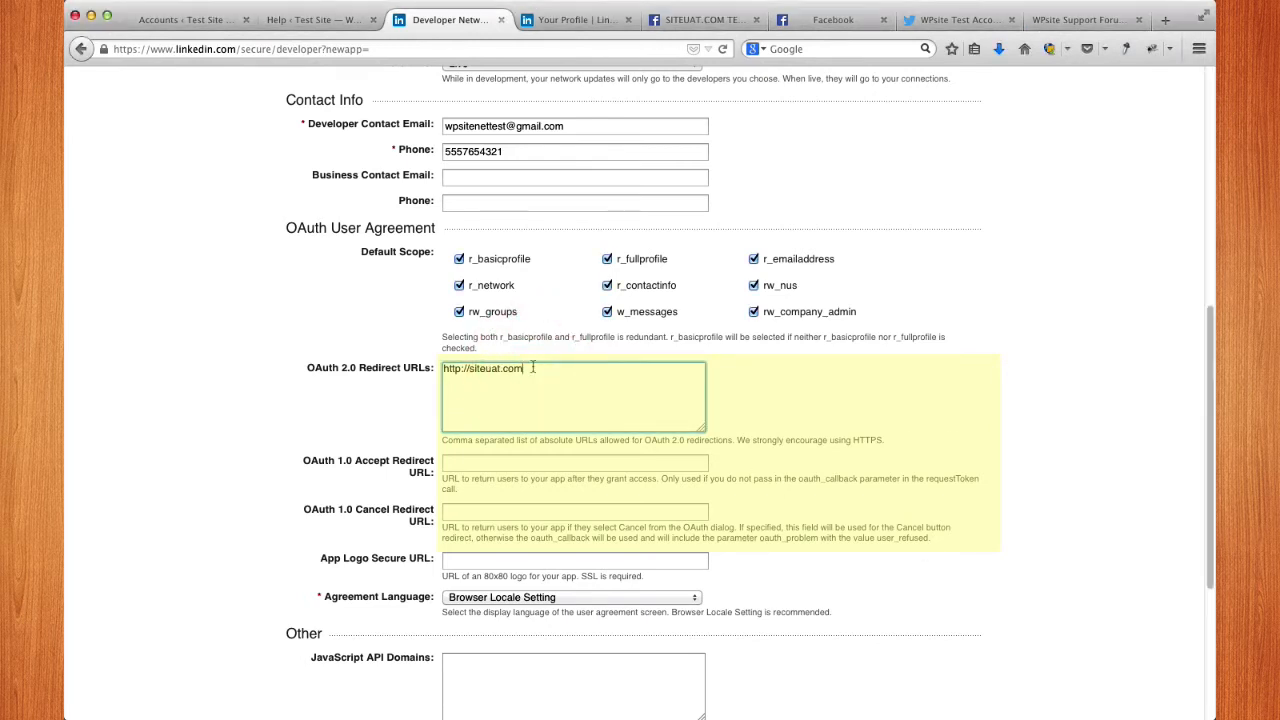
type("wp-admin/admin.php")
left_click(542, 370)
left_click(571, 370)
double_click(575, 369)
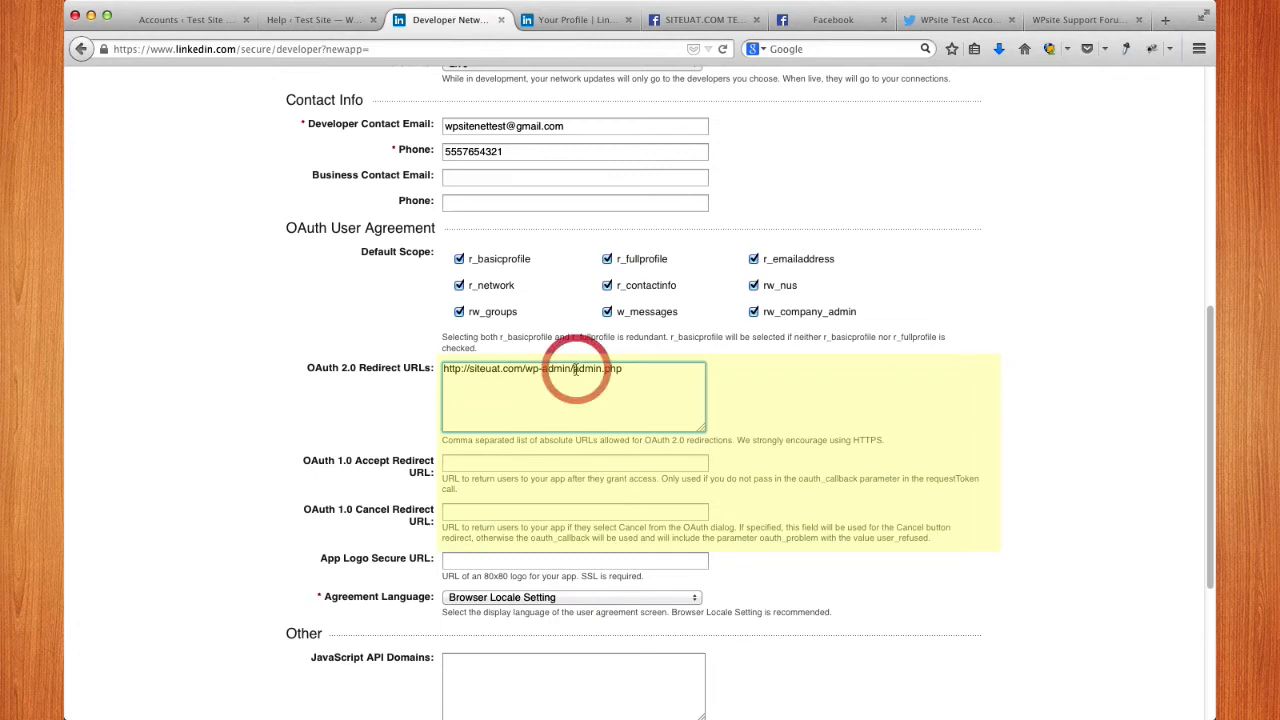
left_click(676, 372)
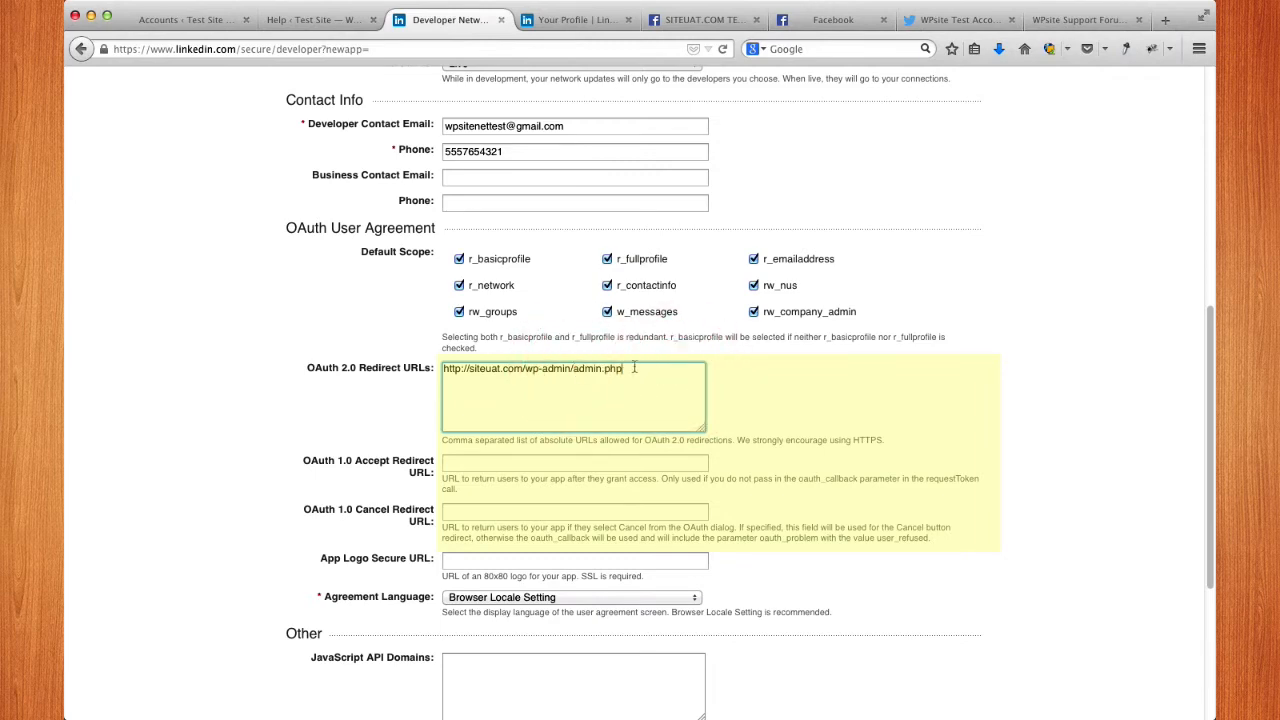
Step: Compare the OAuth 2.0 redirect URL with the address of the WordPress account page up to admin.php
left_click(200, 22)
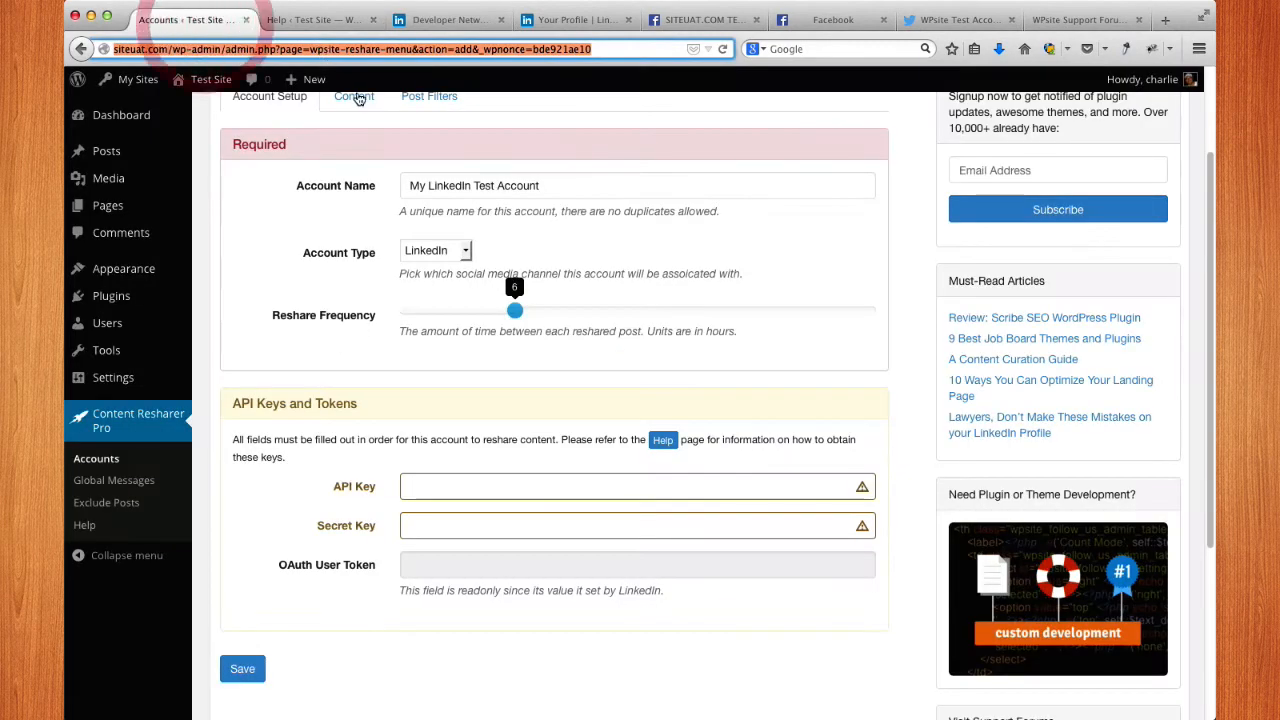
left_click(277, 49)
left_click_drag(277, 49, 114, 49)
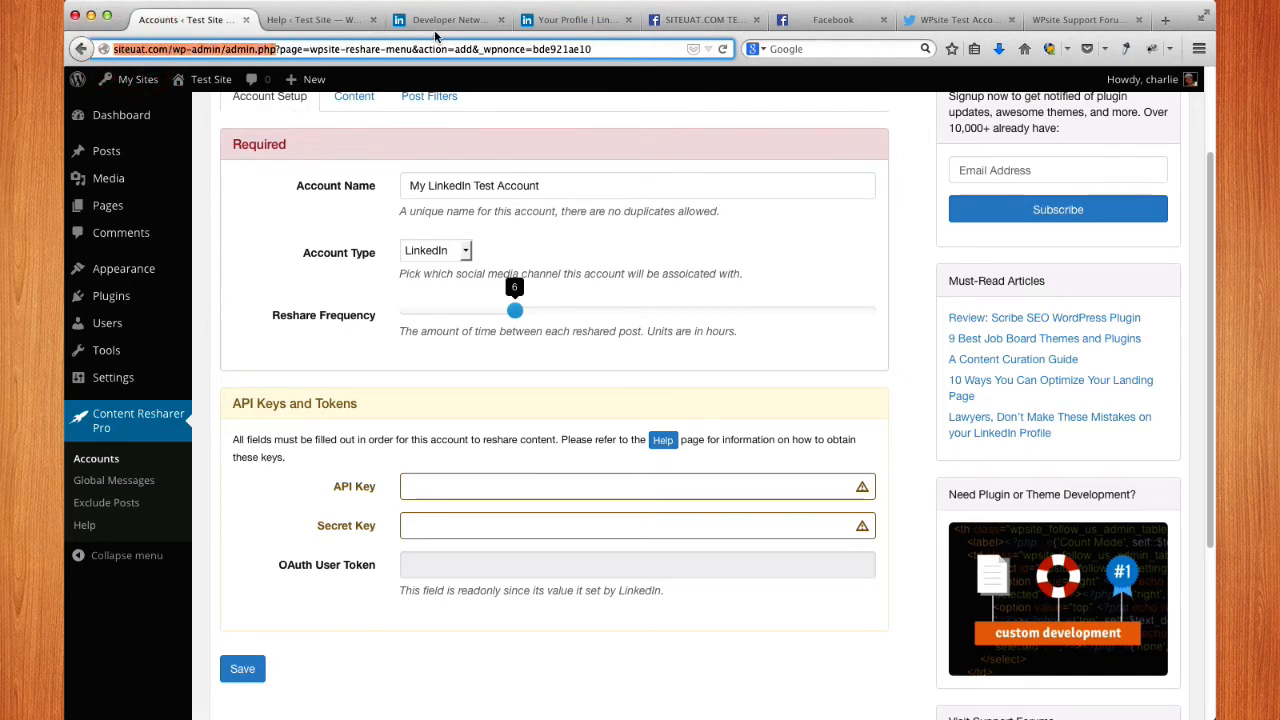
left_click(471, 30)
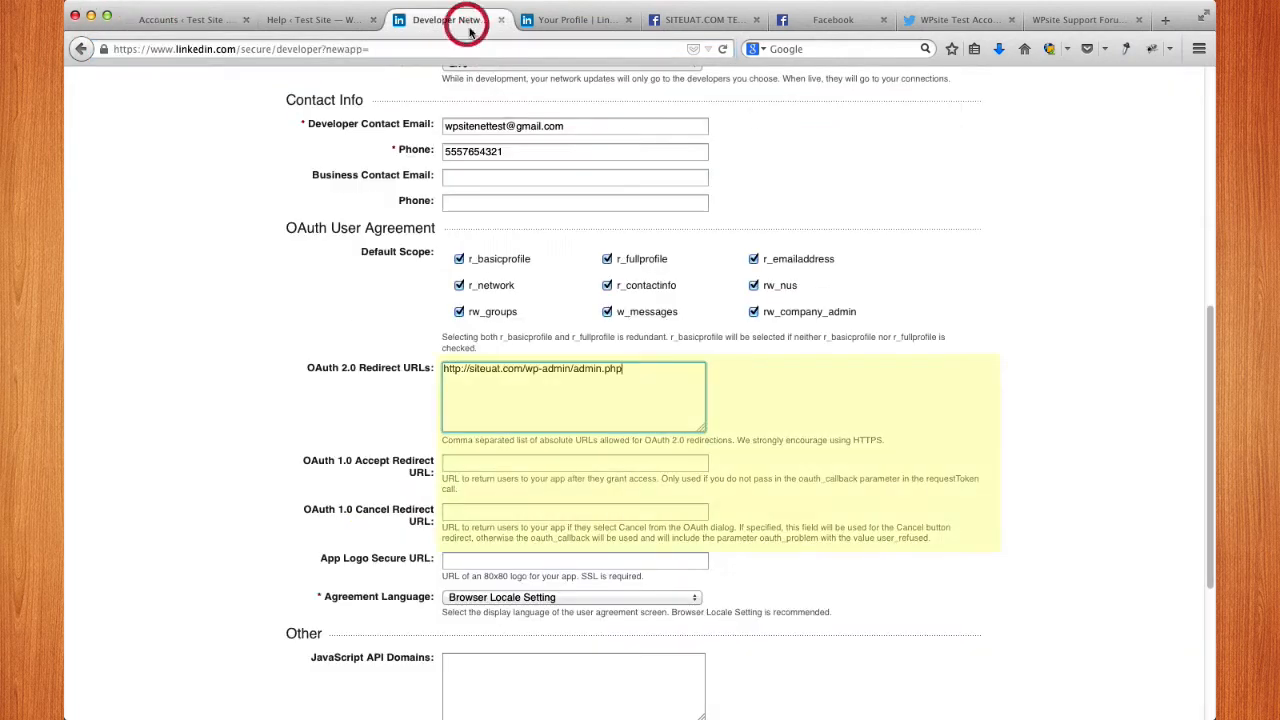
left_click(640, 370)
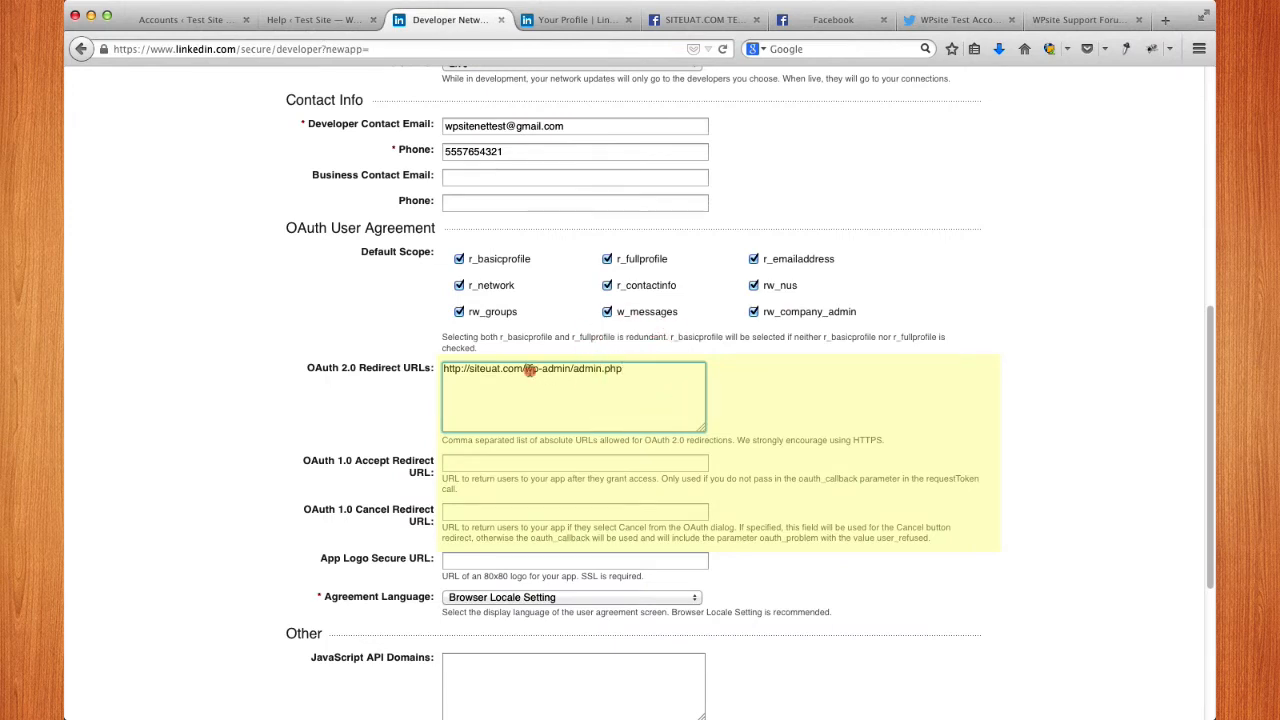
left_click_drag(525, 369, 620, 370)
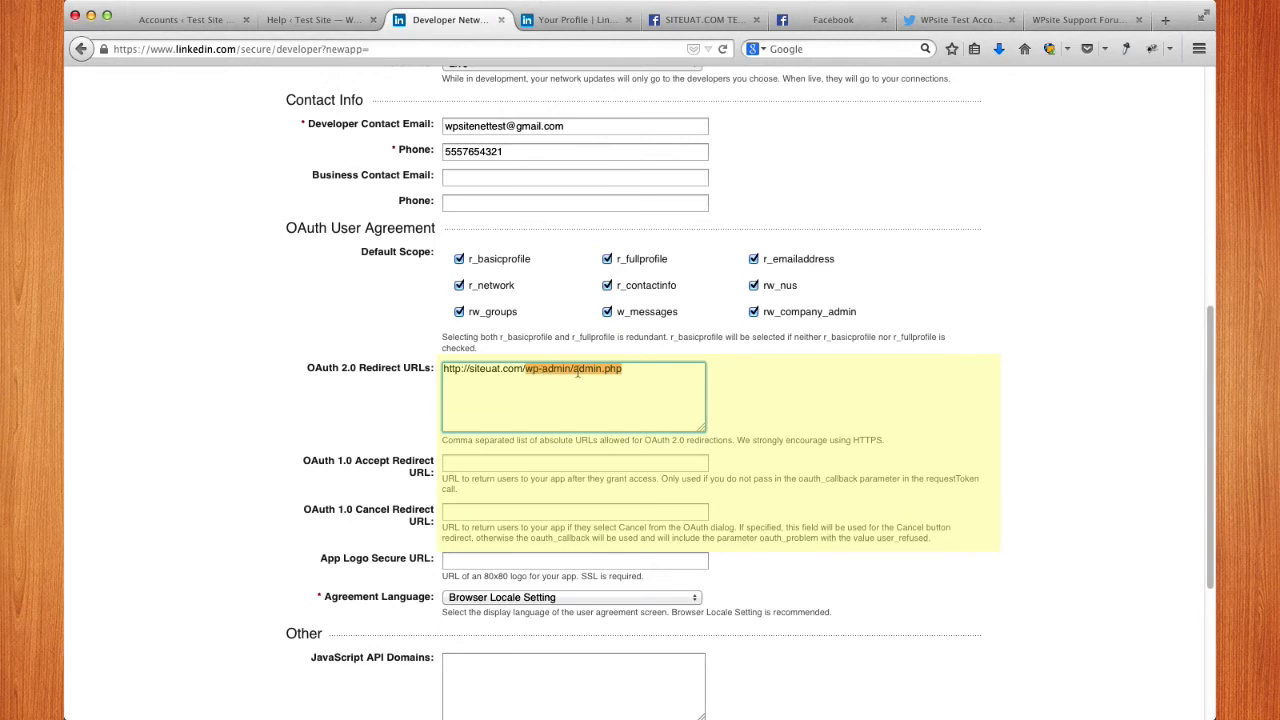
left_click(641, 370)
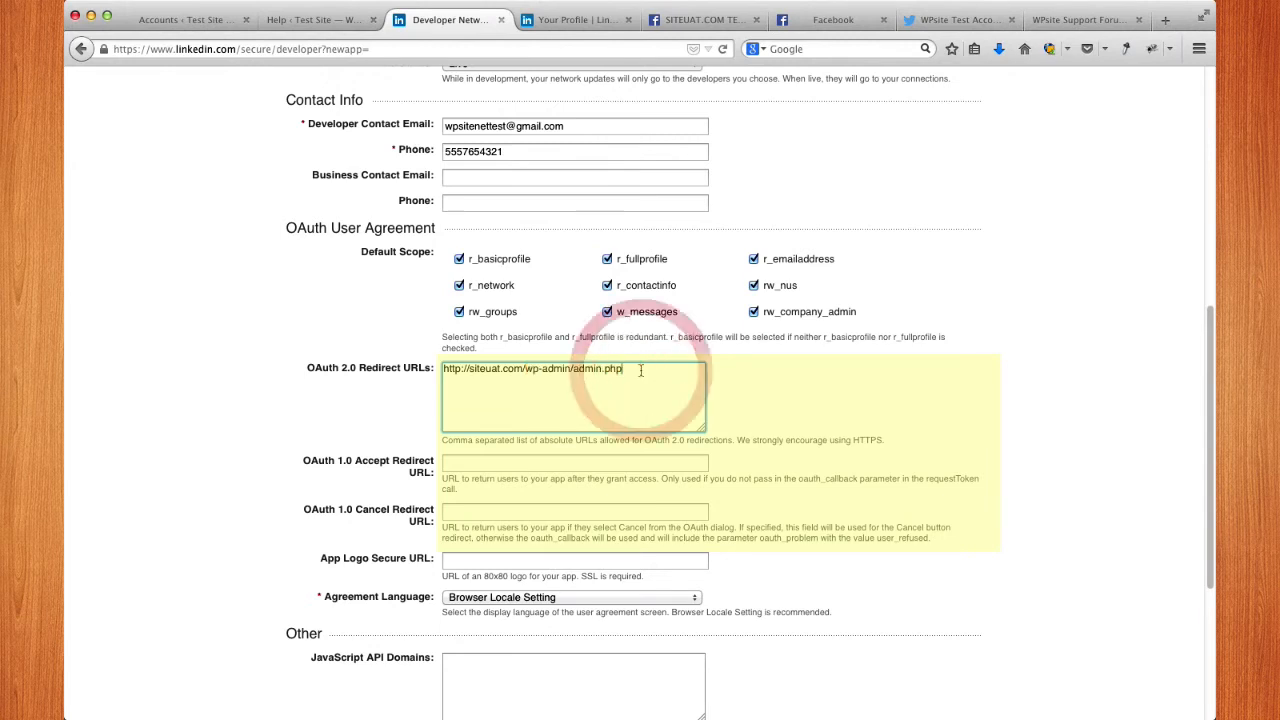
left_click_drag(641, 370, 388, 348)
key("super+c")
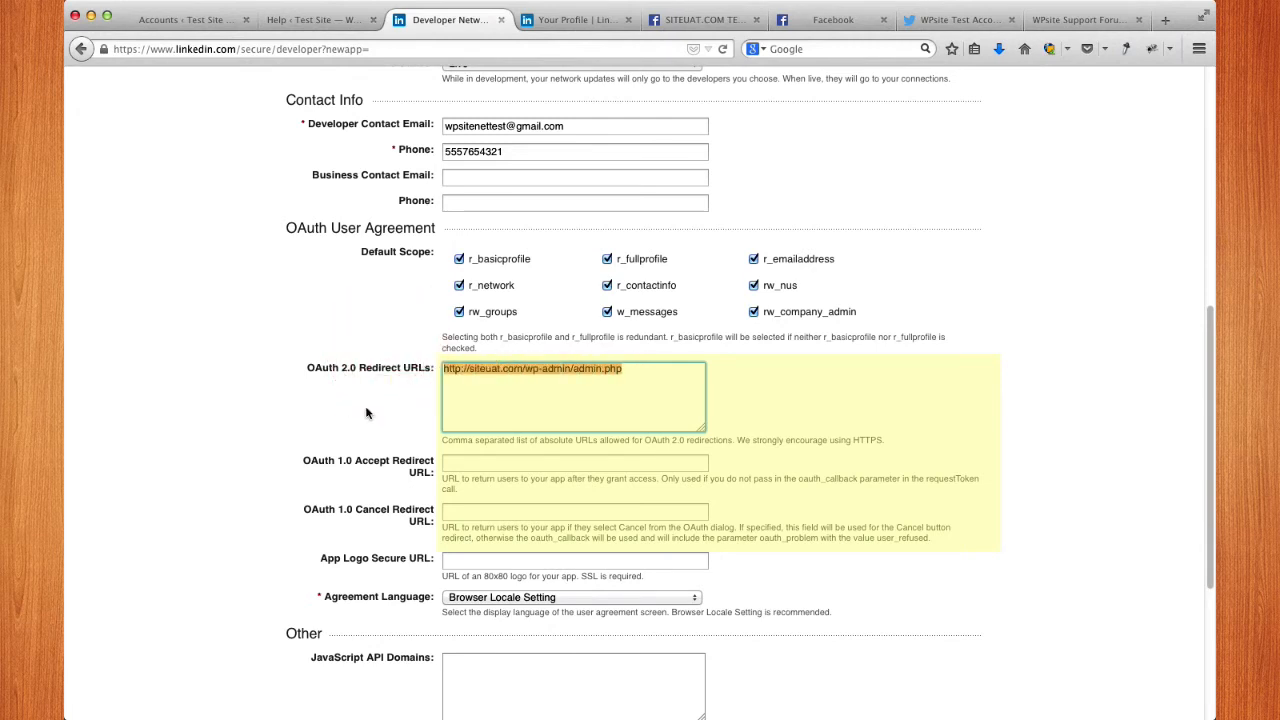
left_click(472, 464)
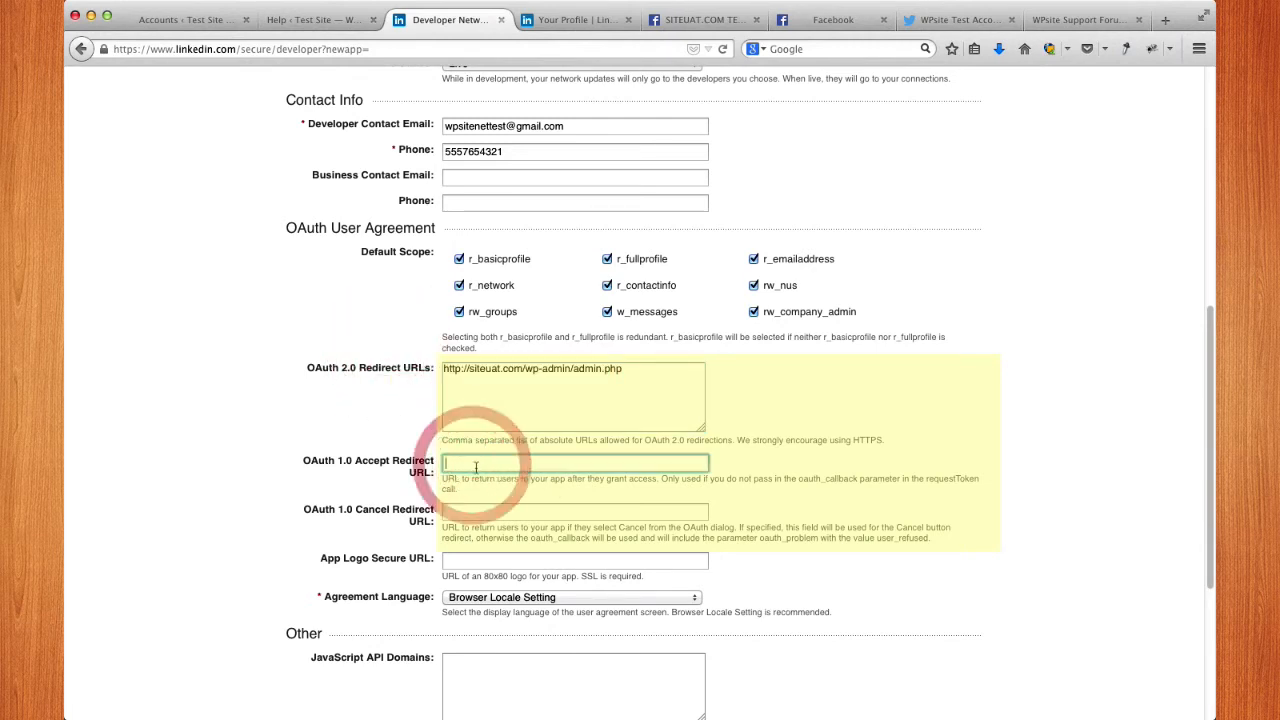
key("super+v")
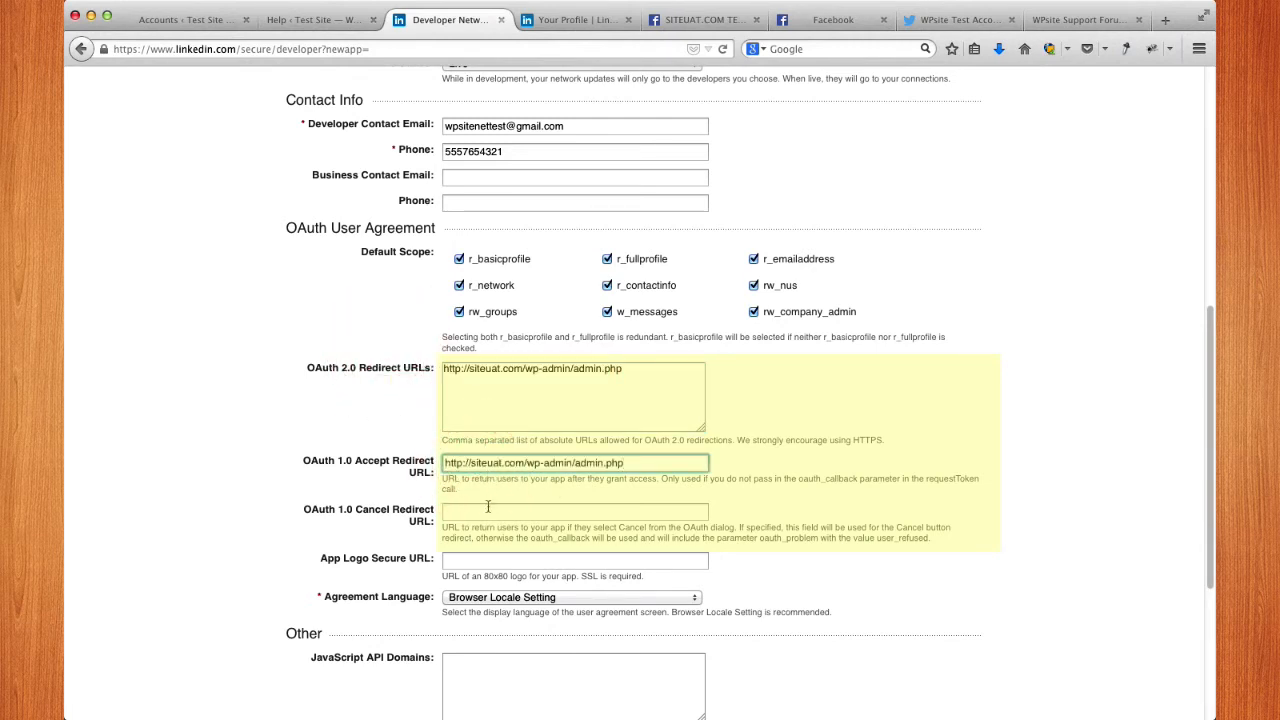
left_click(474, 514)
key("super+v")
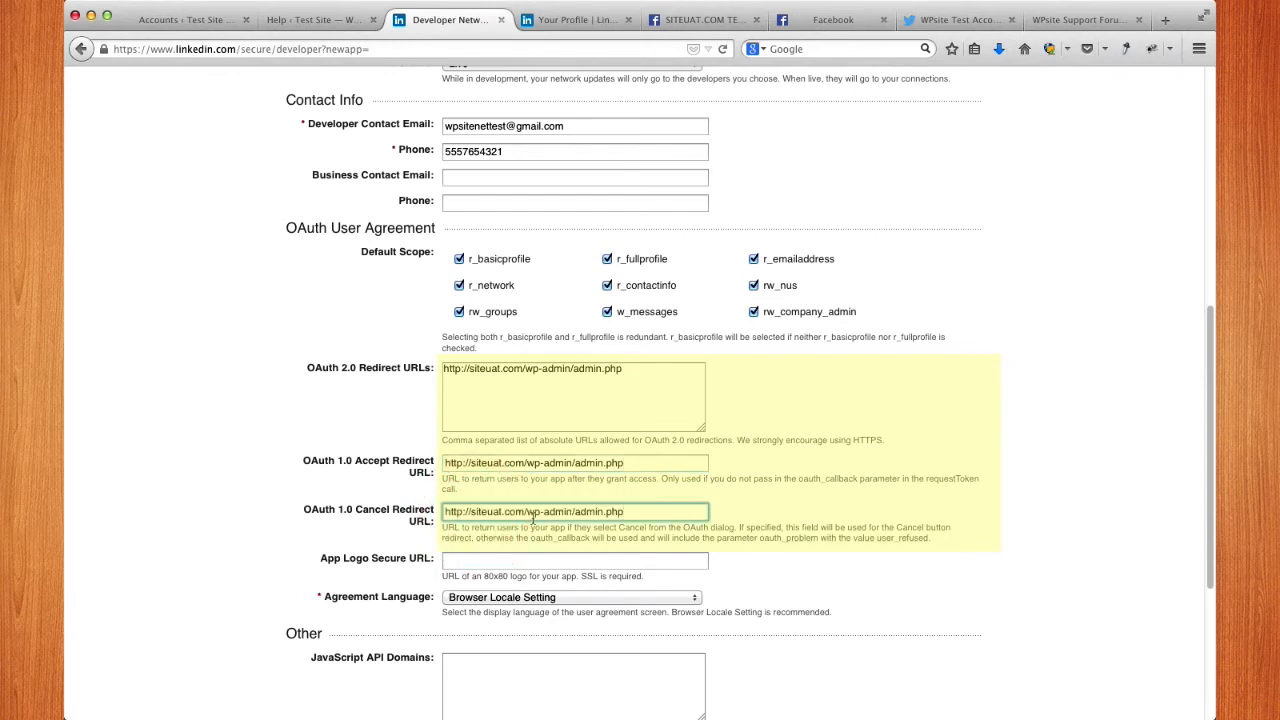
left_click(479, 395)
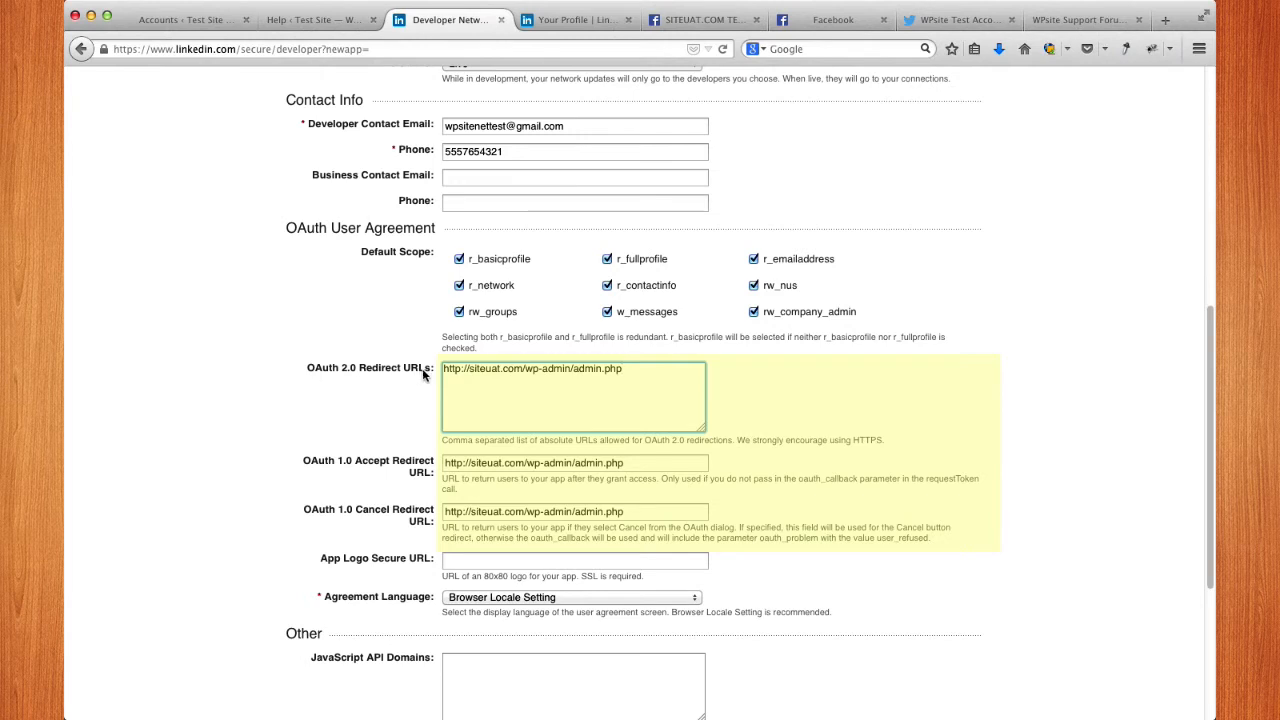
left_click_drag(302, 463, 440, 466)
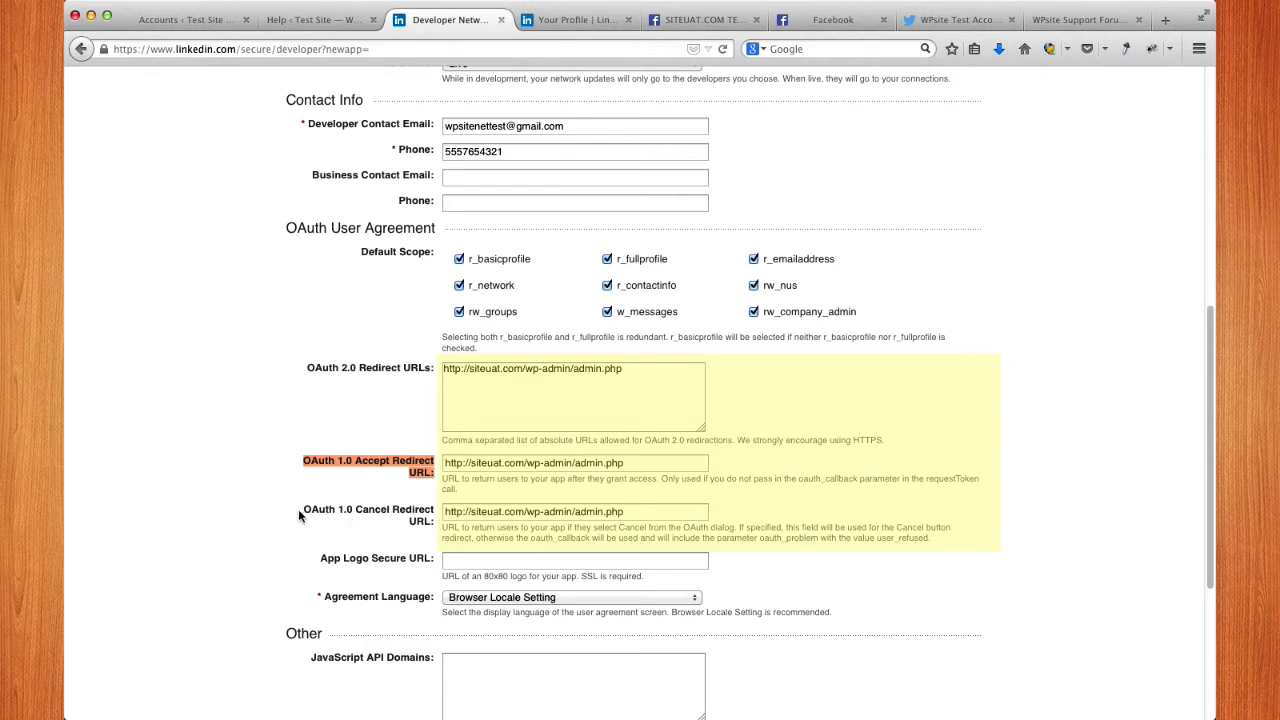
left_click_drag(298, 511, 436, 522)
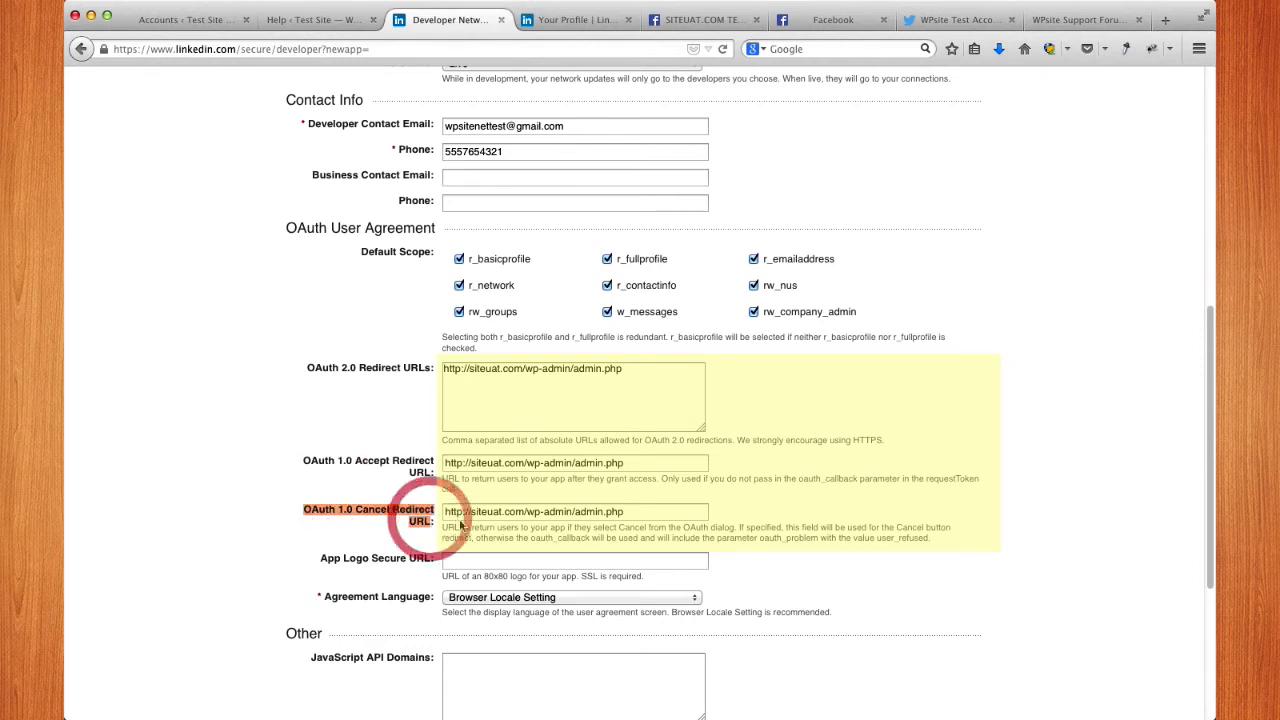
left_click(643, 508)
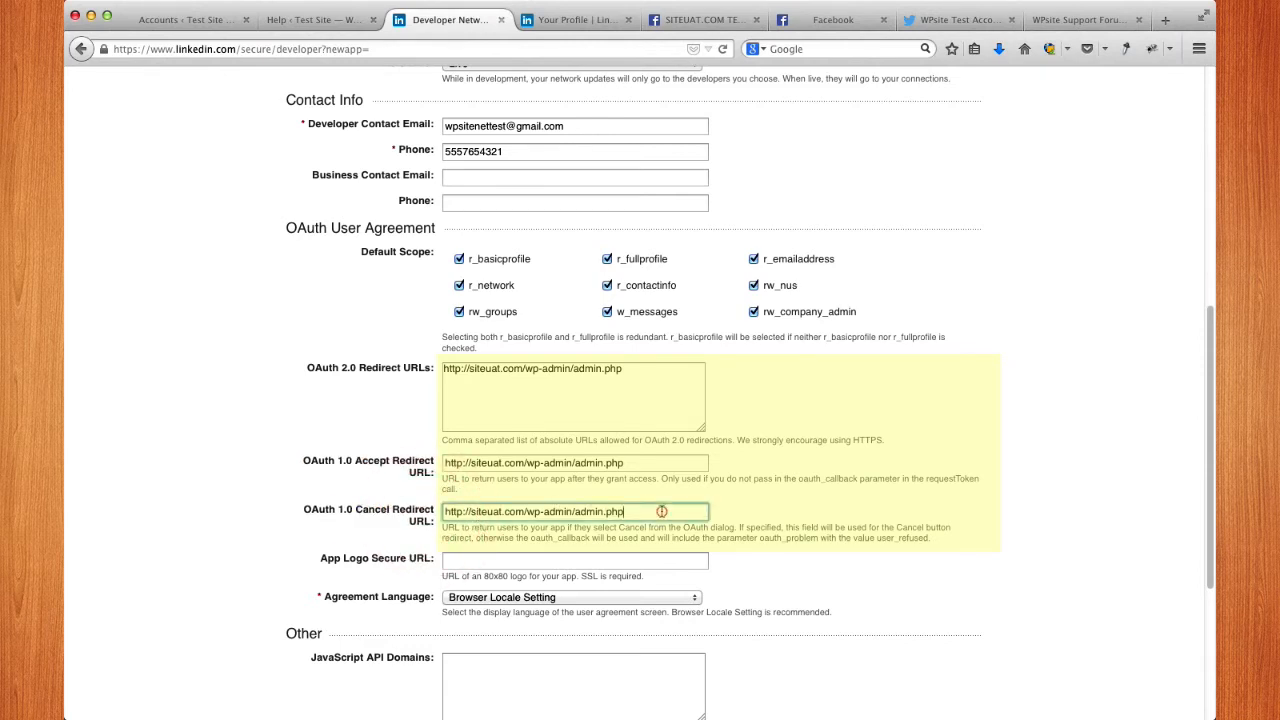
Step: Keep Browser Locale Setting as the agreement language and agree to the LinkedIn API Terms of Use
scroll(803, 492, "down", 2)
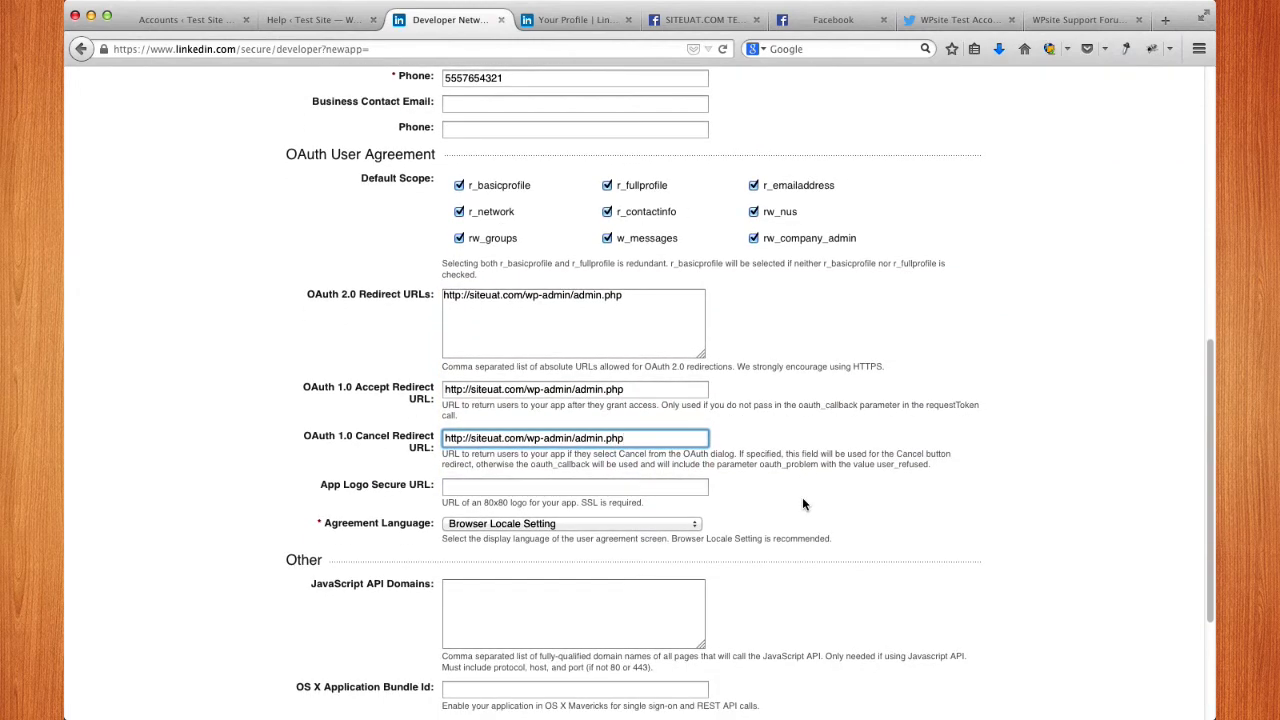
left_click(695, 525)
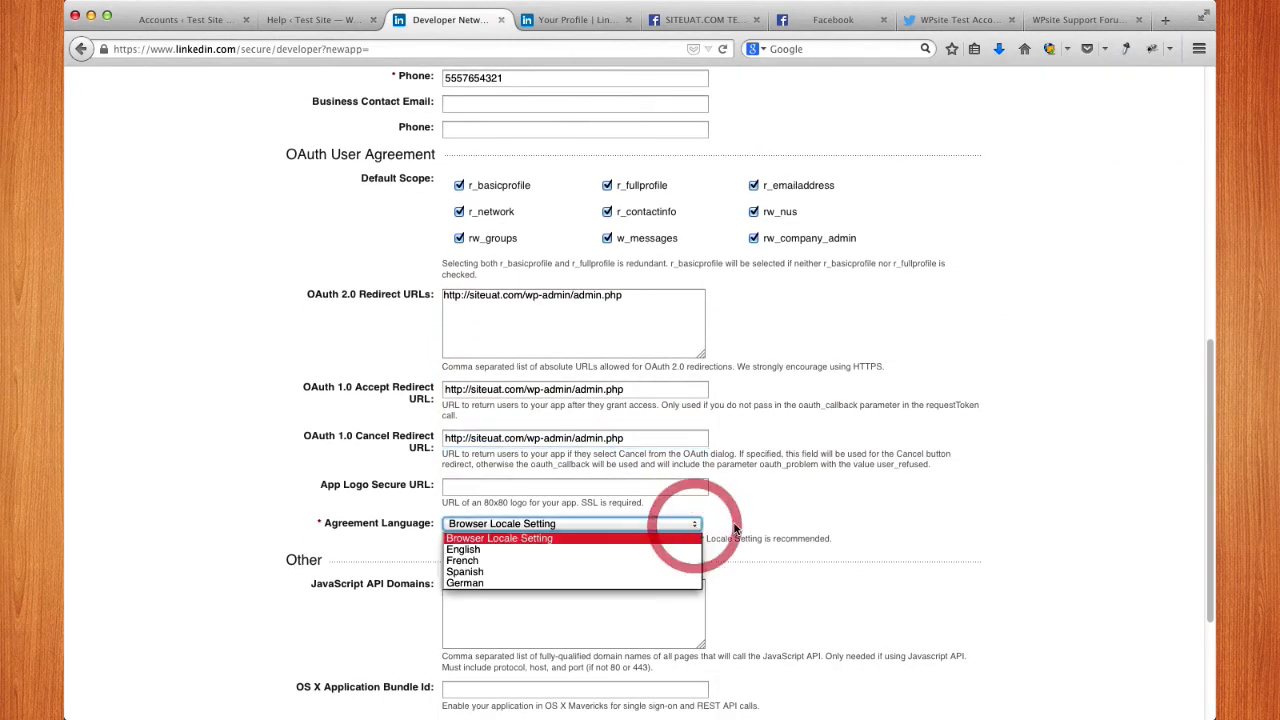
left_click(770, 526)
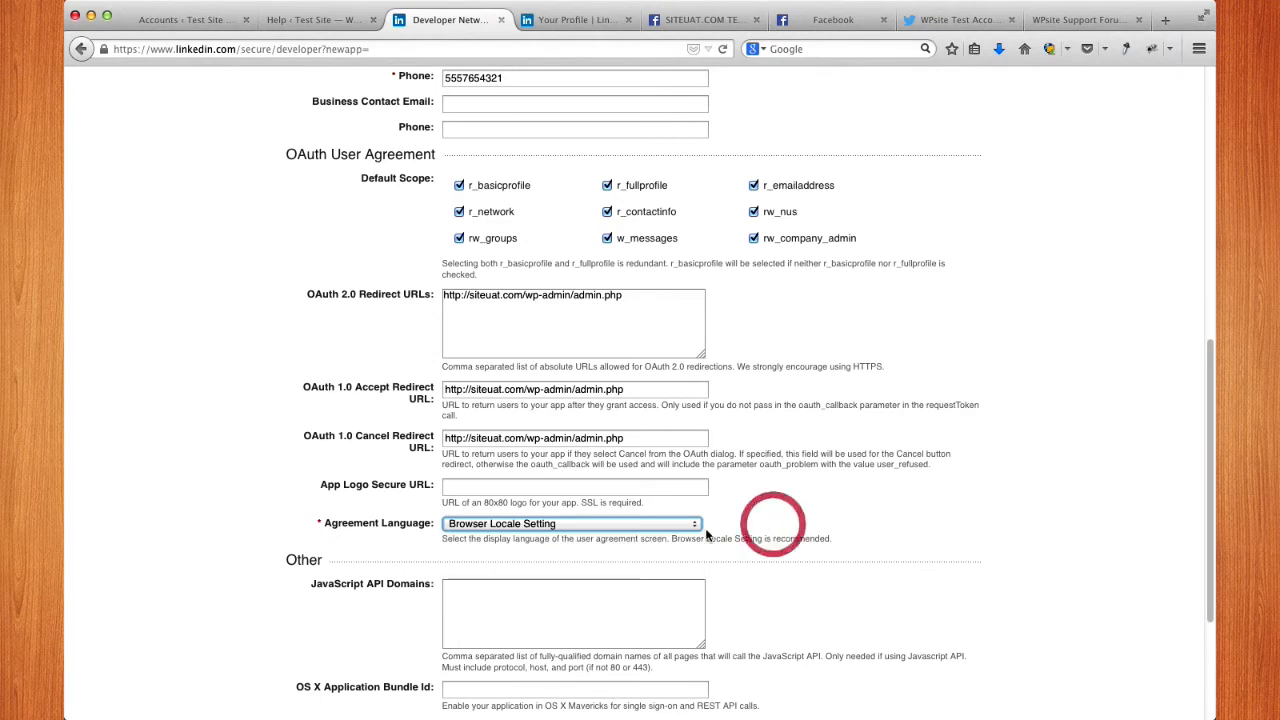
scroll(550, 505, "down", 2)
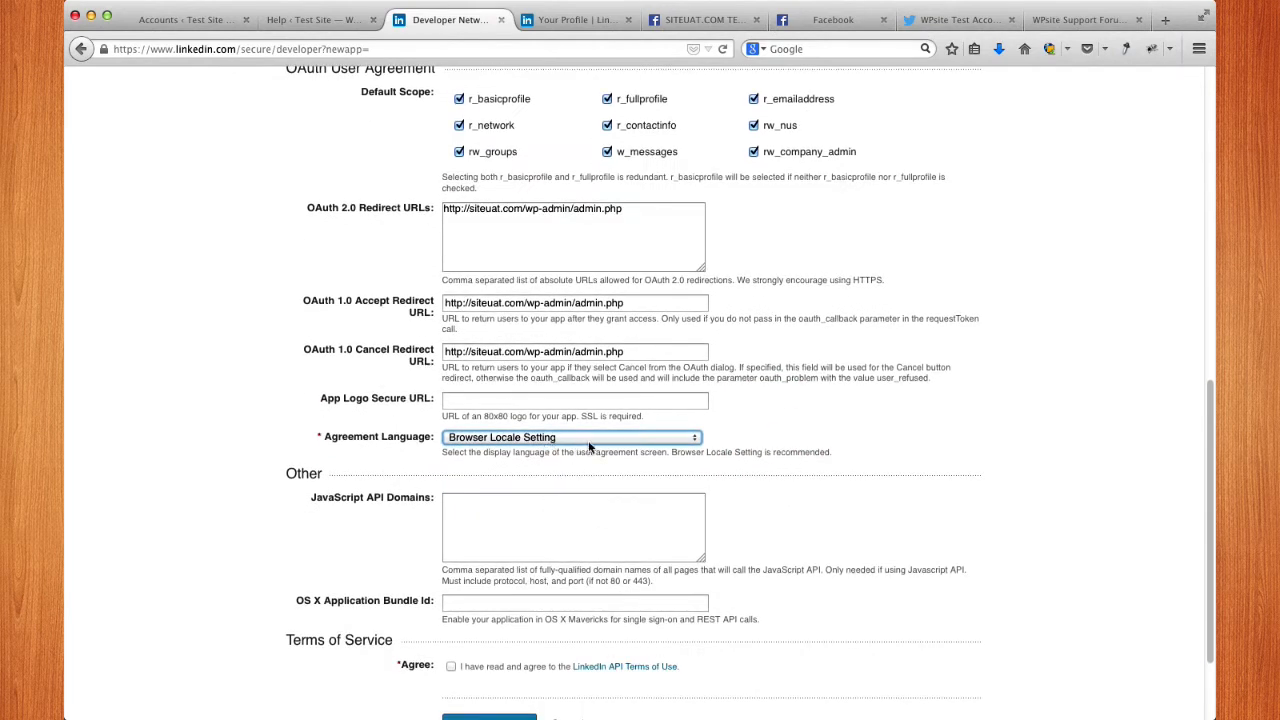
scroll(620, 500, "down", 2)
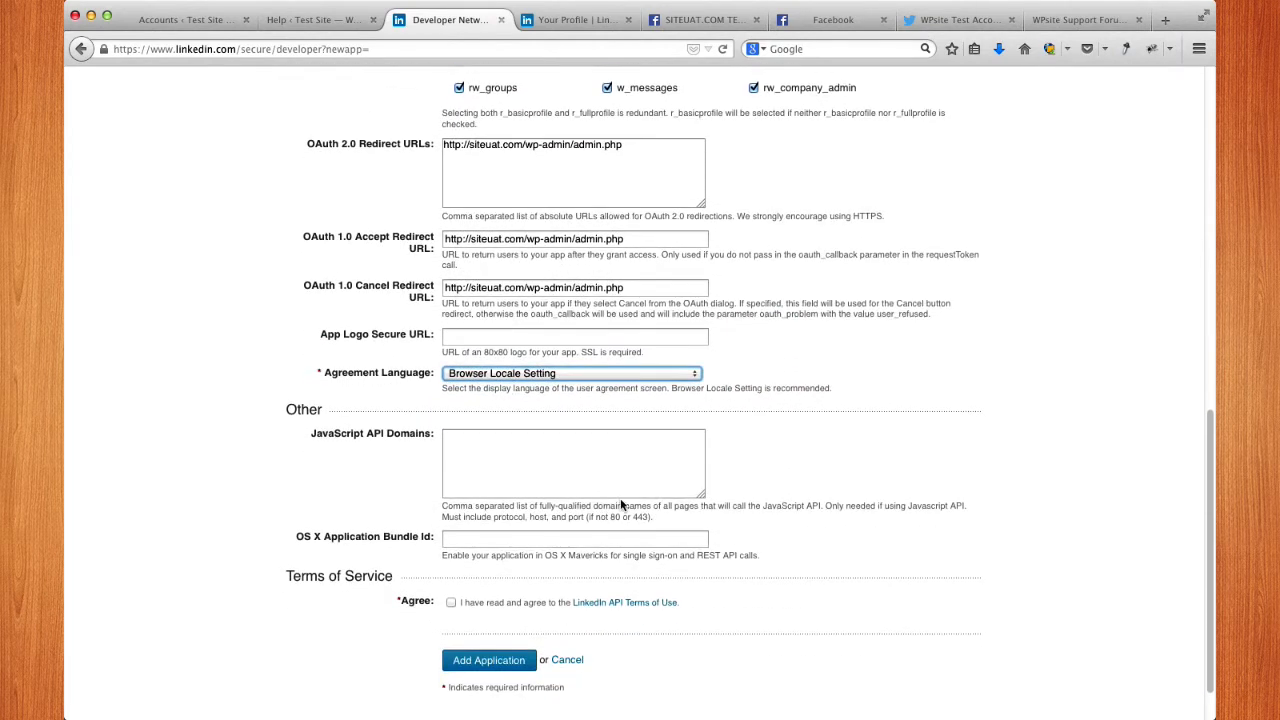
scroll(497, 500, "down", 2)
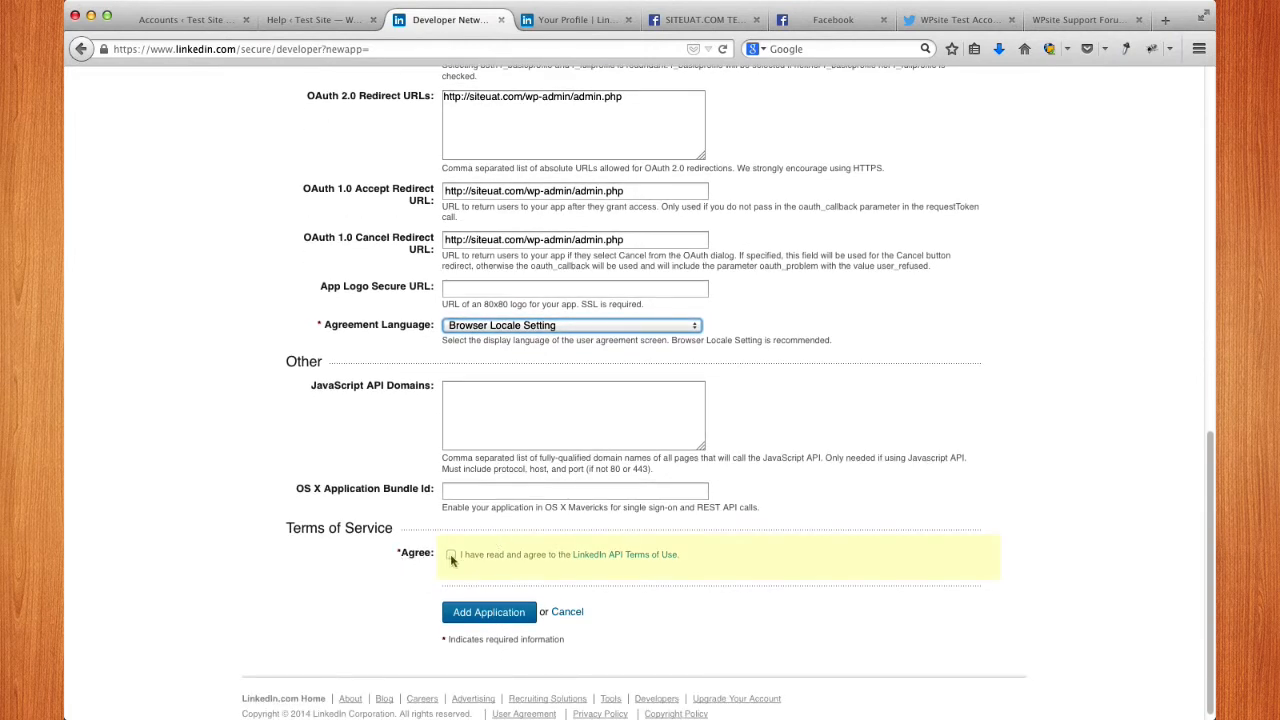
left_click(451, 557)
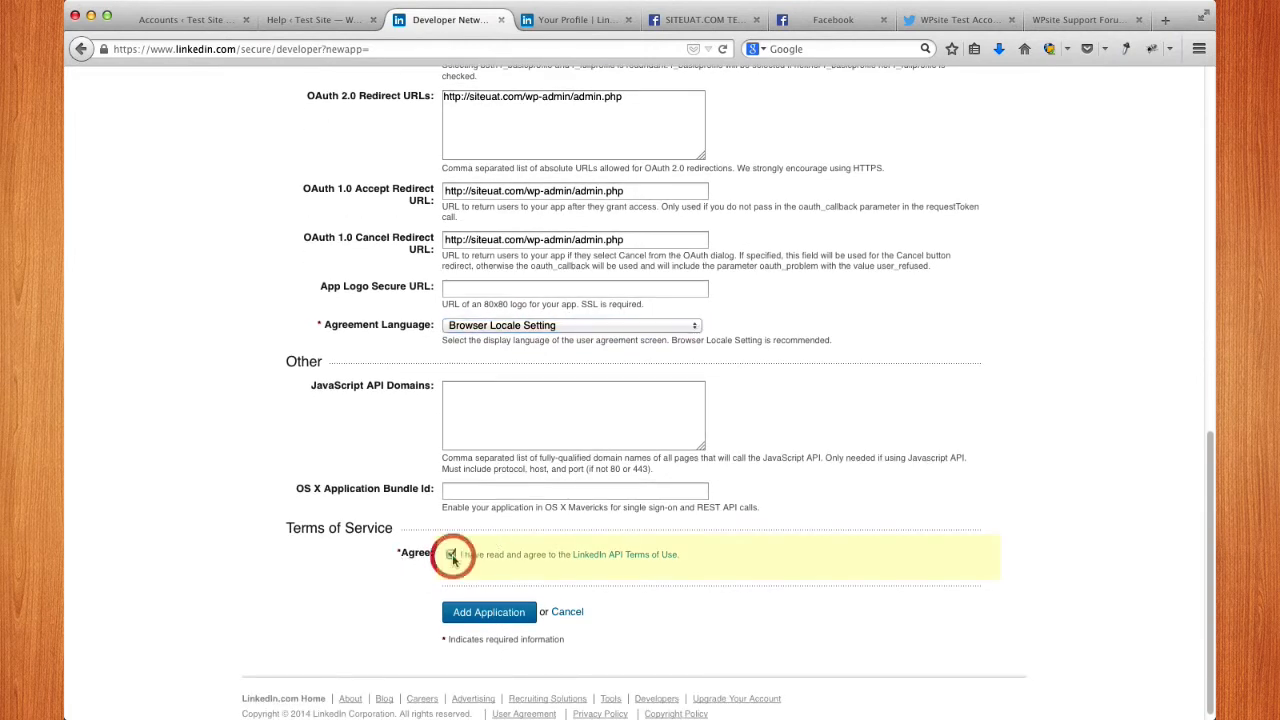
Step: Add the application, signing in to LinkedIn again with the account password
left_click(496, 618)
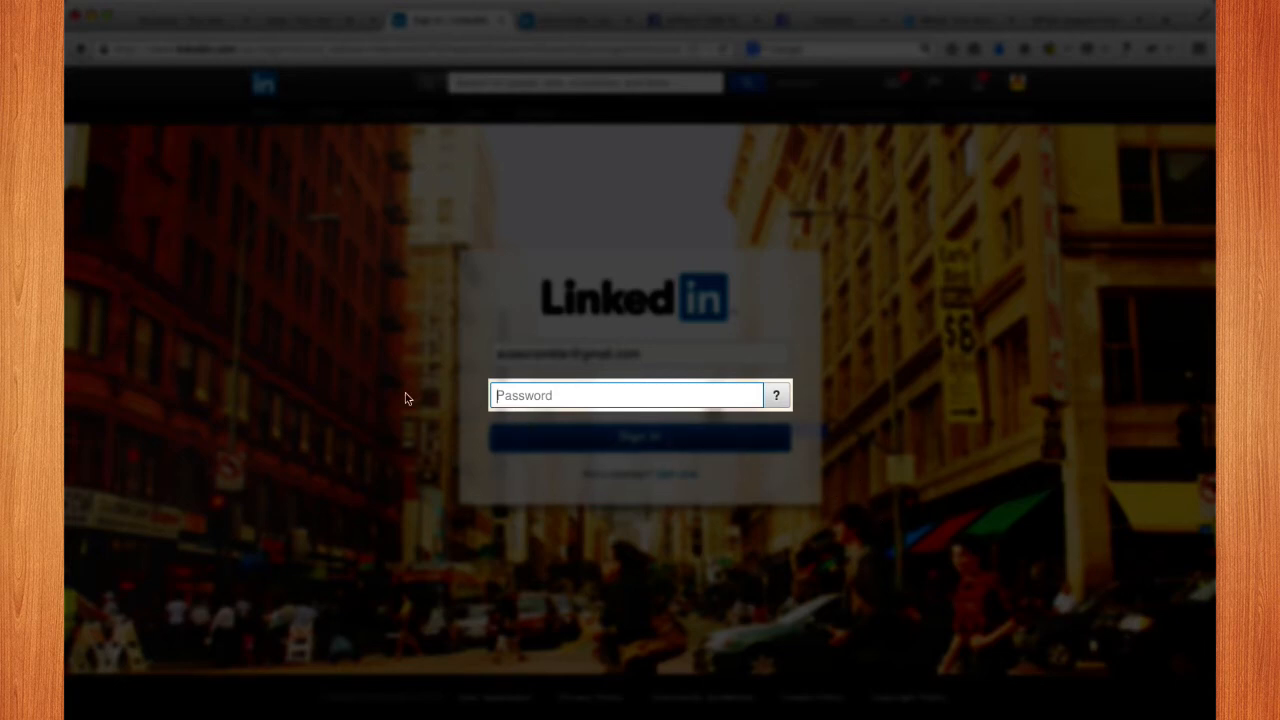
type("•")
left_click(636, 438)
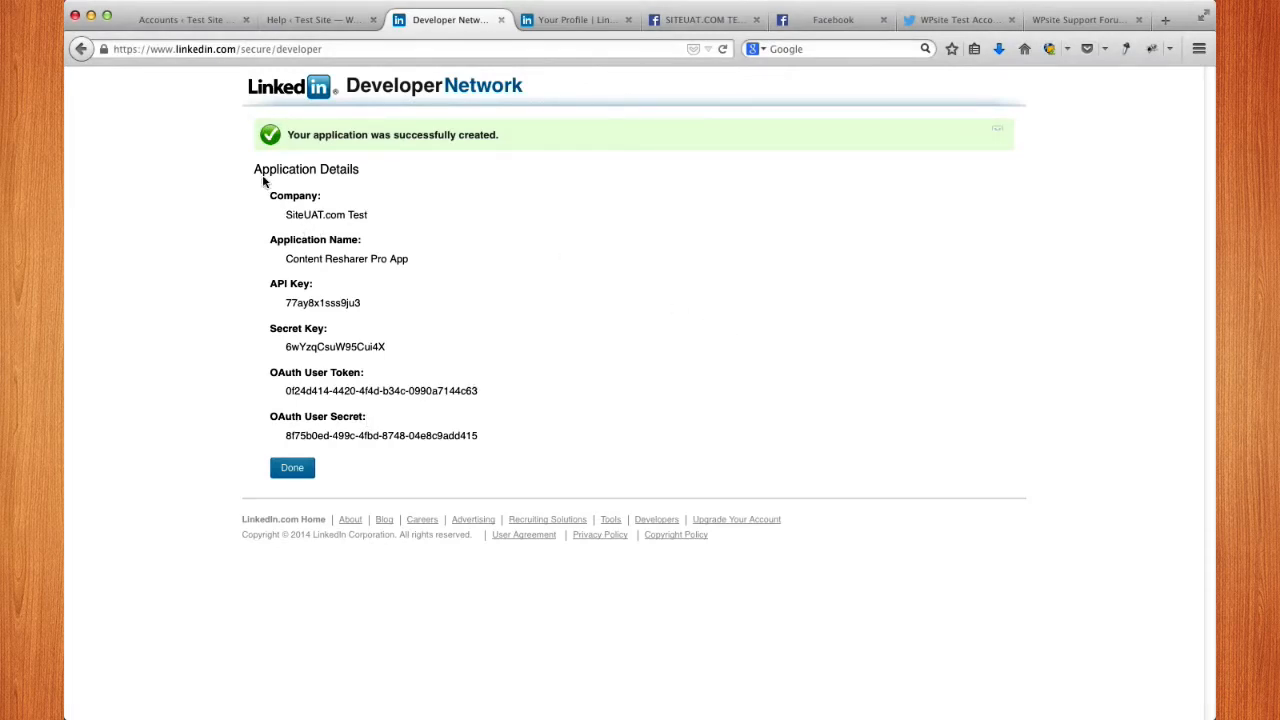
Step: Copy the API key from the LinkedIn application details into the API Key of My LinkedIn Test Account in WordPress
left_click_drag(256, 170, 386, 214)
left_click_drag(500, 135, 289, 137)
left_click(406, 225)
double_click(295, 303)
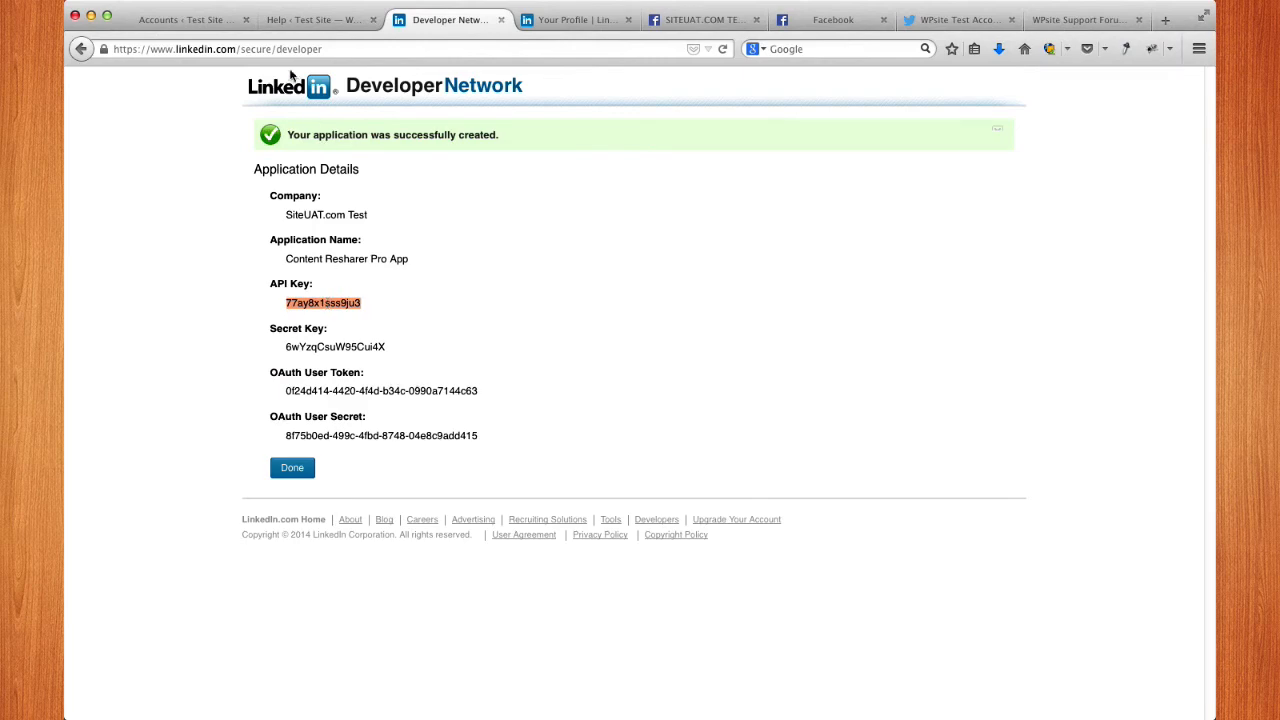
left_click(195, 20)
left_click(428, 490)
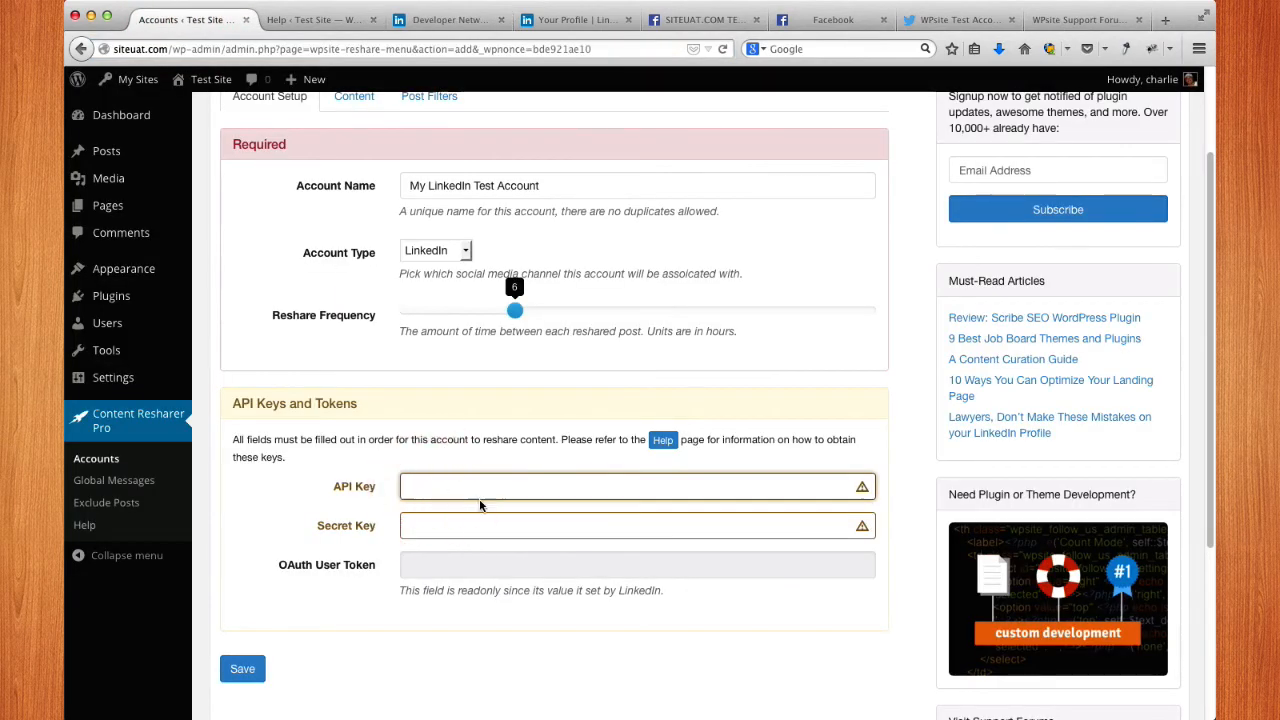
scroll(480, 505, "up", 3)
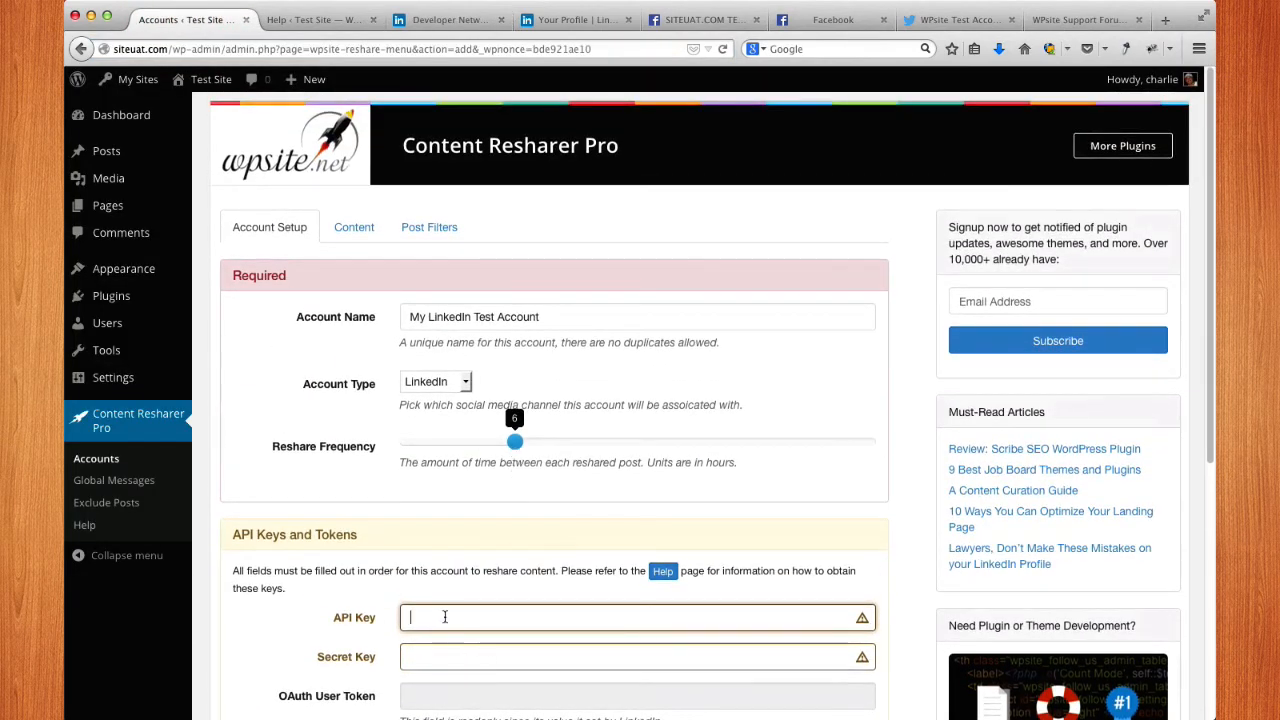
left_click(444, 617)
scroll(436, 600, "down", 2)
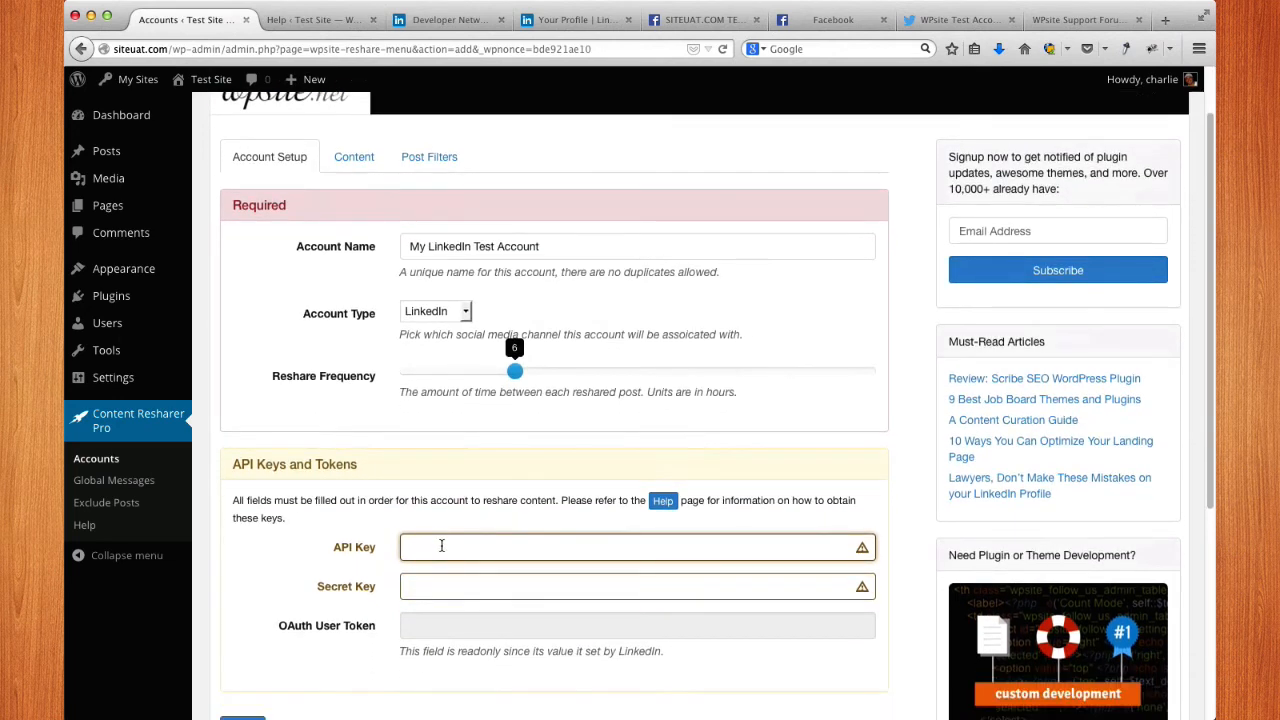
key("super+v")
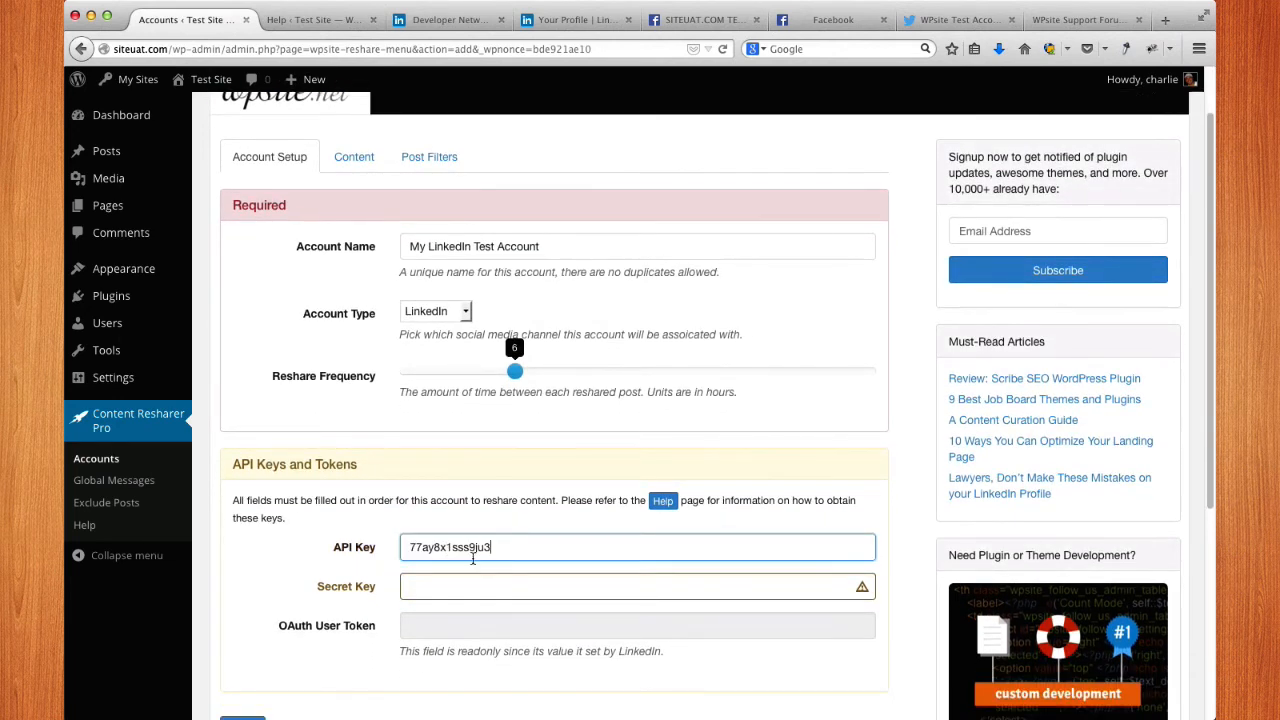
Step: Copy the secret key from the LinkedIn application details into the Secret Key of My LinkedIn Test Account
left_click(450, 19)
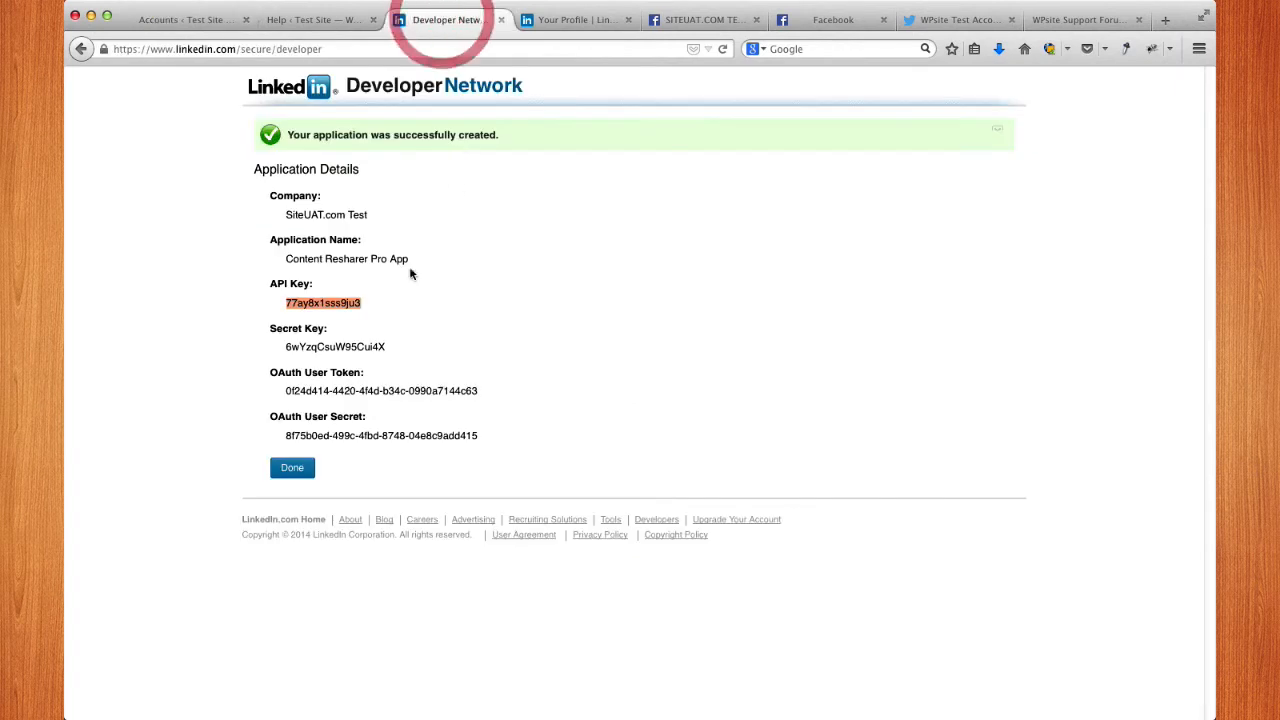
left_click(330, 346)
double_click(330, 346)
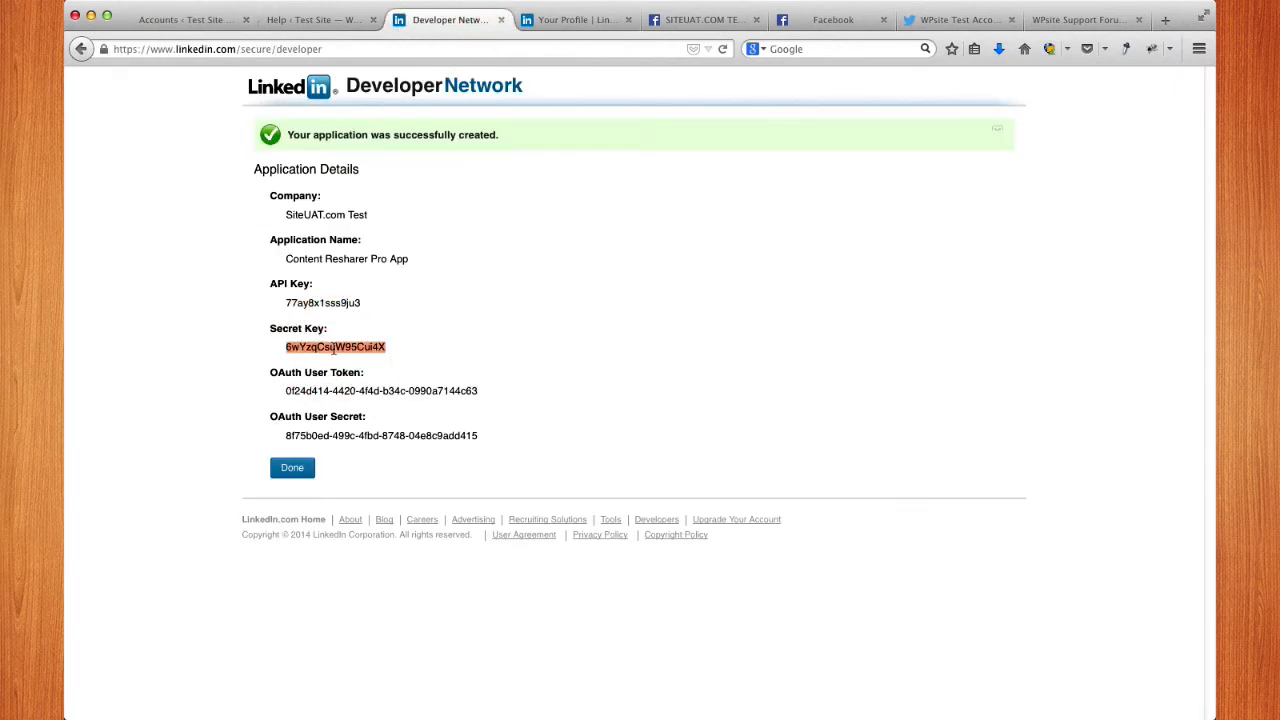
left_click(182, 19)
left_click(499, 583)
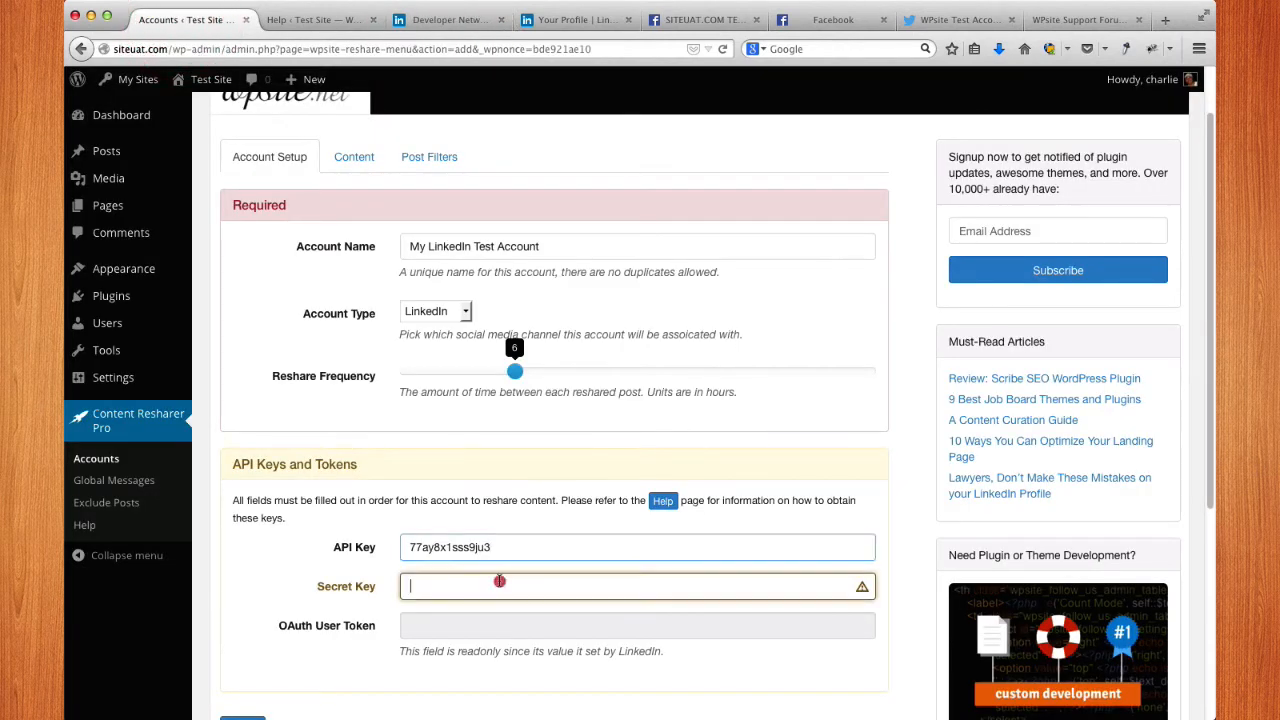
key("super+v")
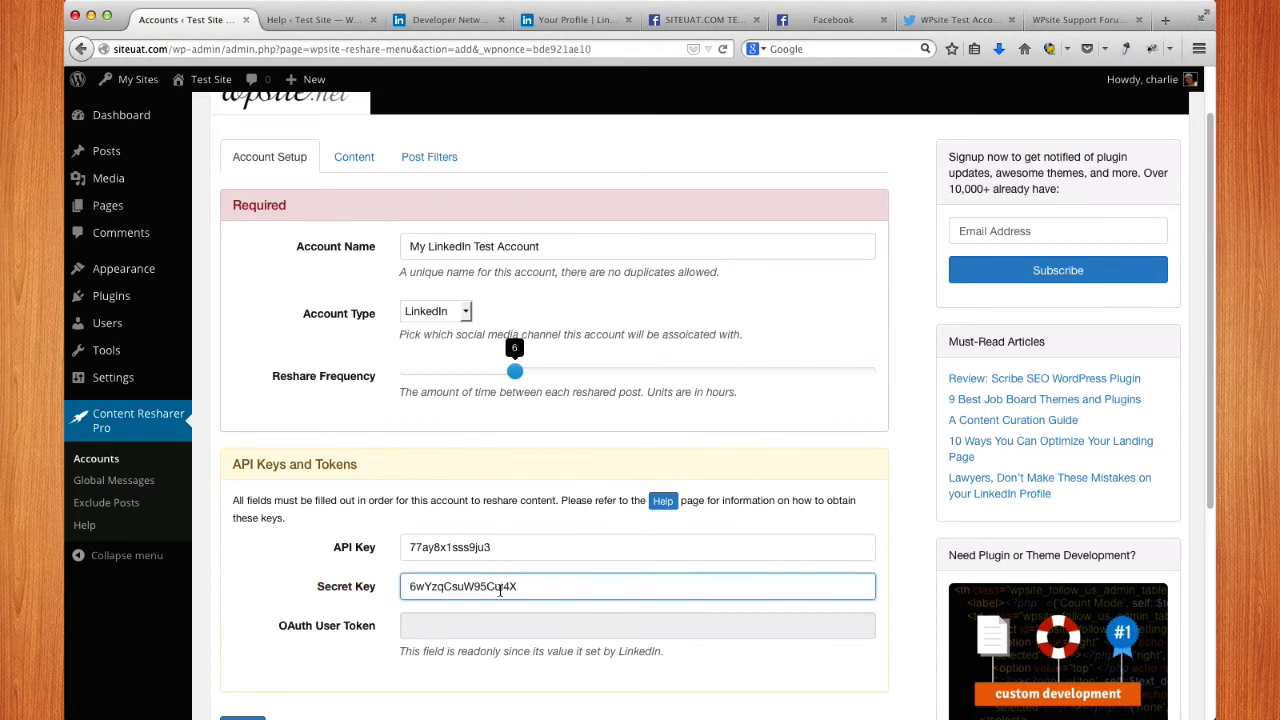
Step: Review the content options, post age range, post types and categories of My LinkedIn Test Account
scroll(492, 630, "down", 2)
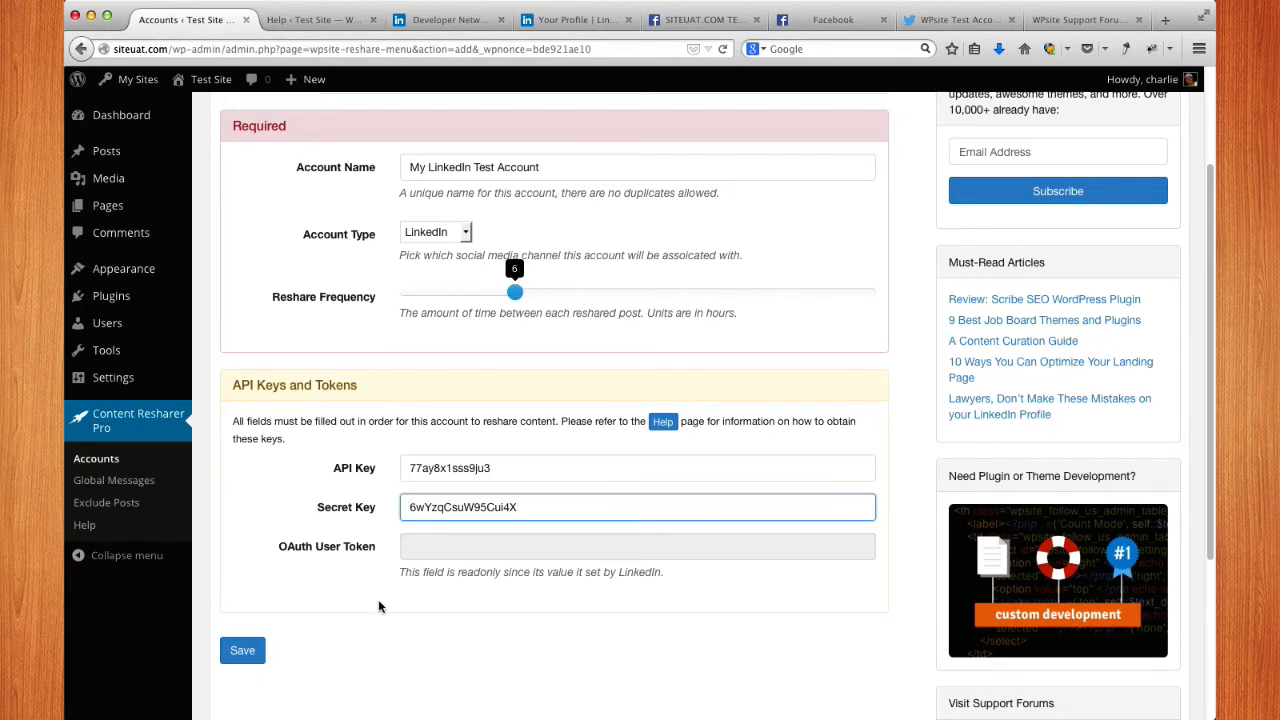
scroll(391, 436, "up", 3)
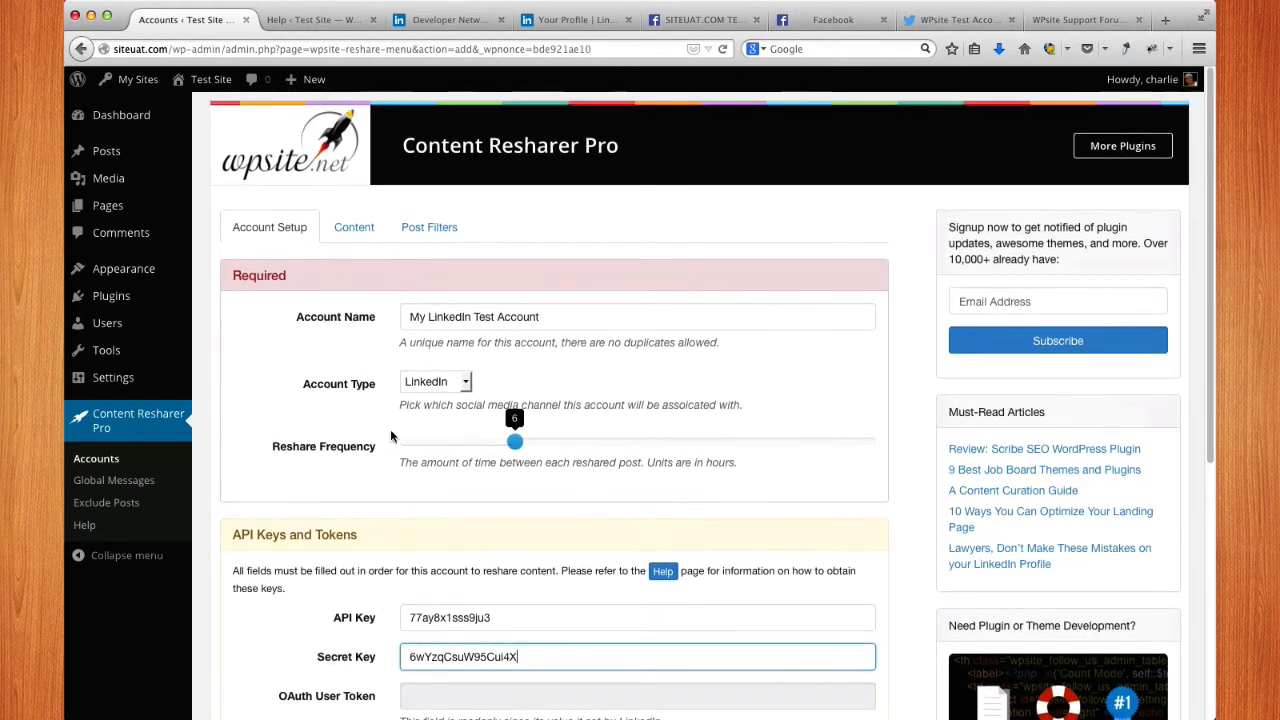
left_click(355, 230)
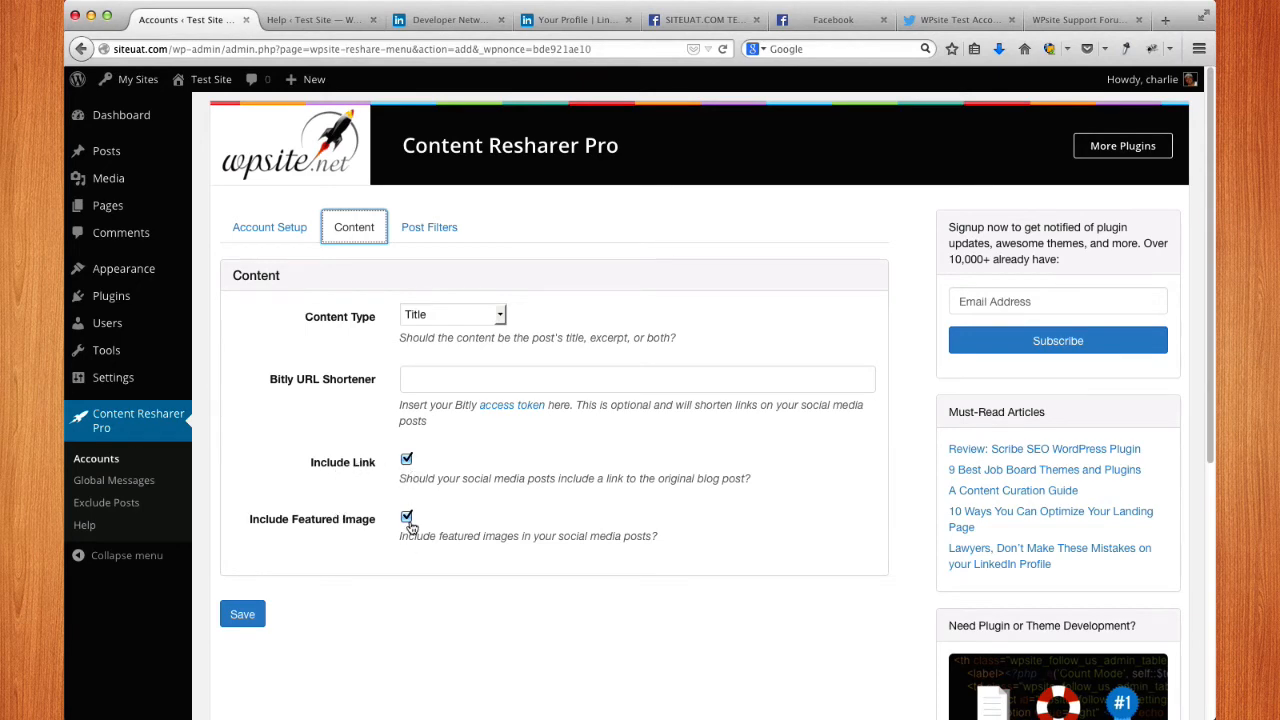
left_click(437, 230)
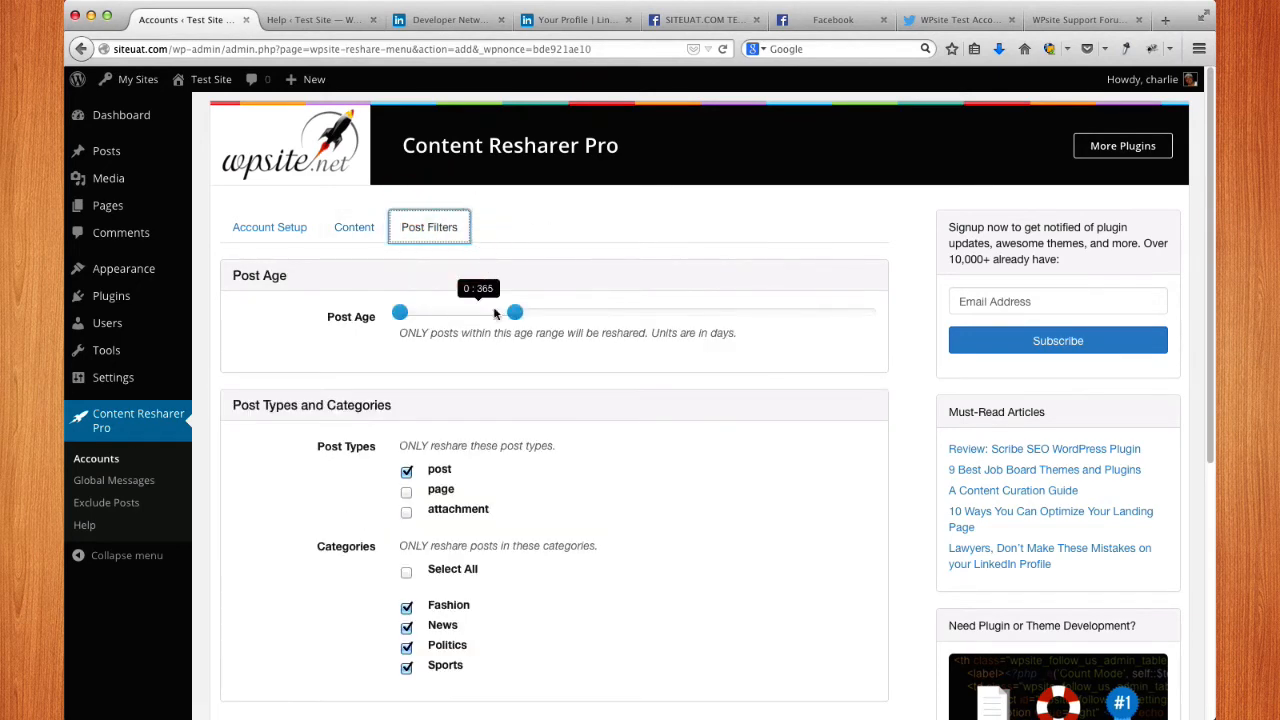
scroll(468, 440, "down", 1)
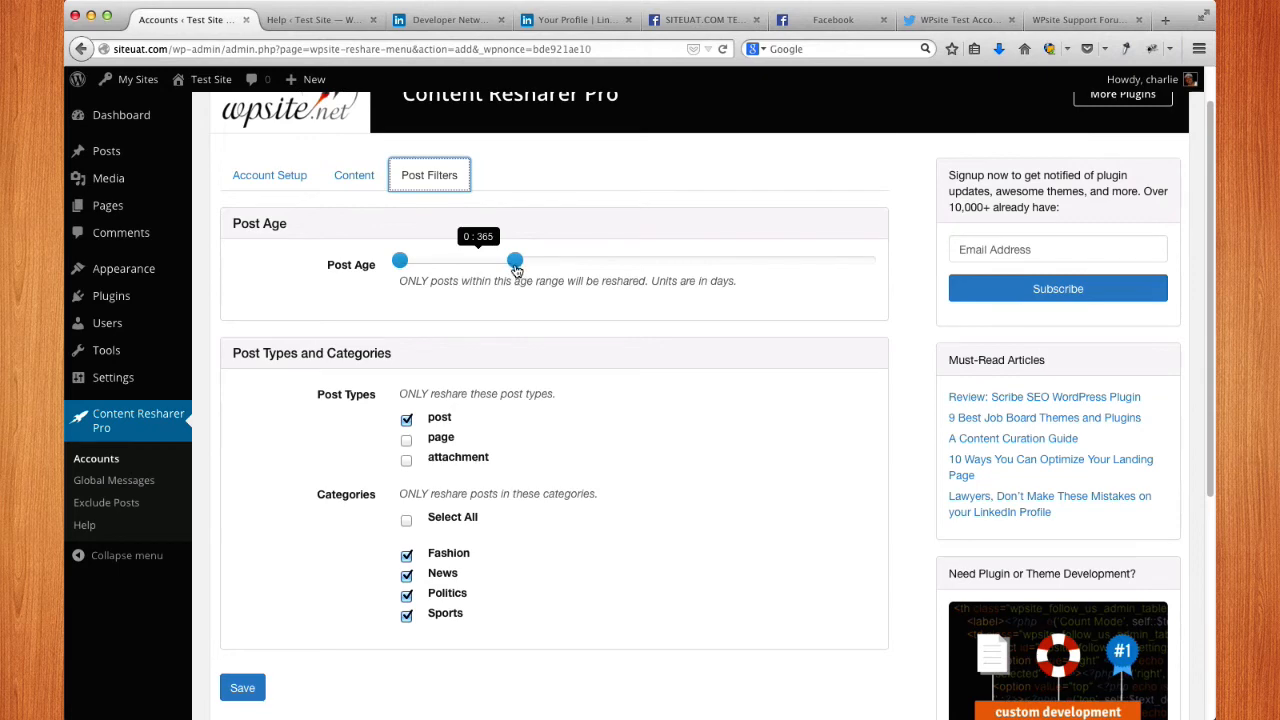
scroll(464, 392, "down", 2)
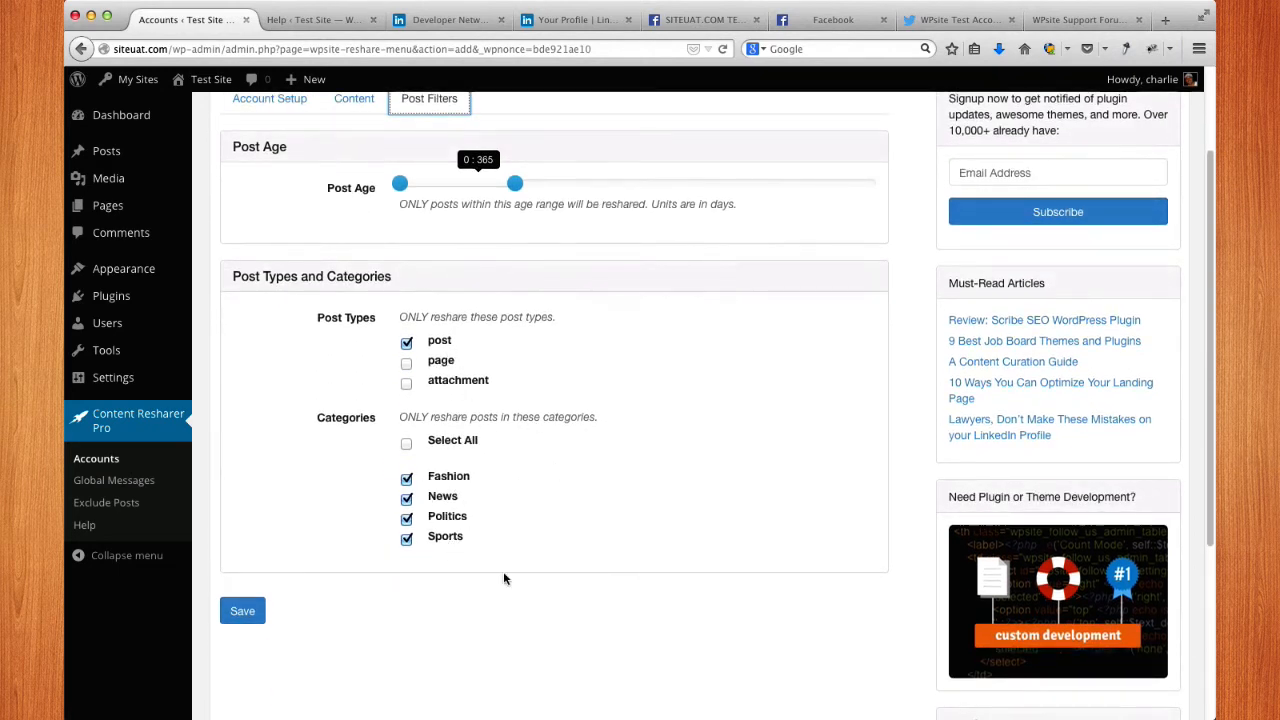
Step: Save My LinkedIn Test Account and link it to LinkedIn from the accounts list
left_click(252, 616)
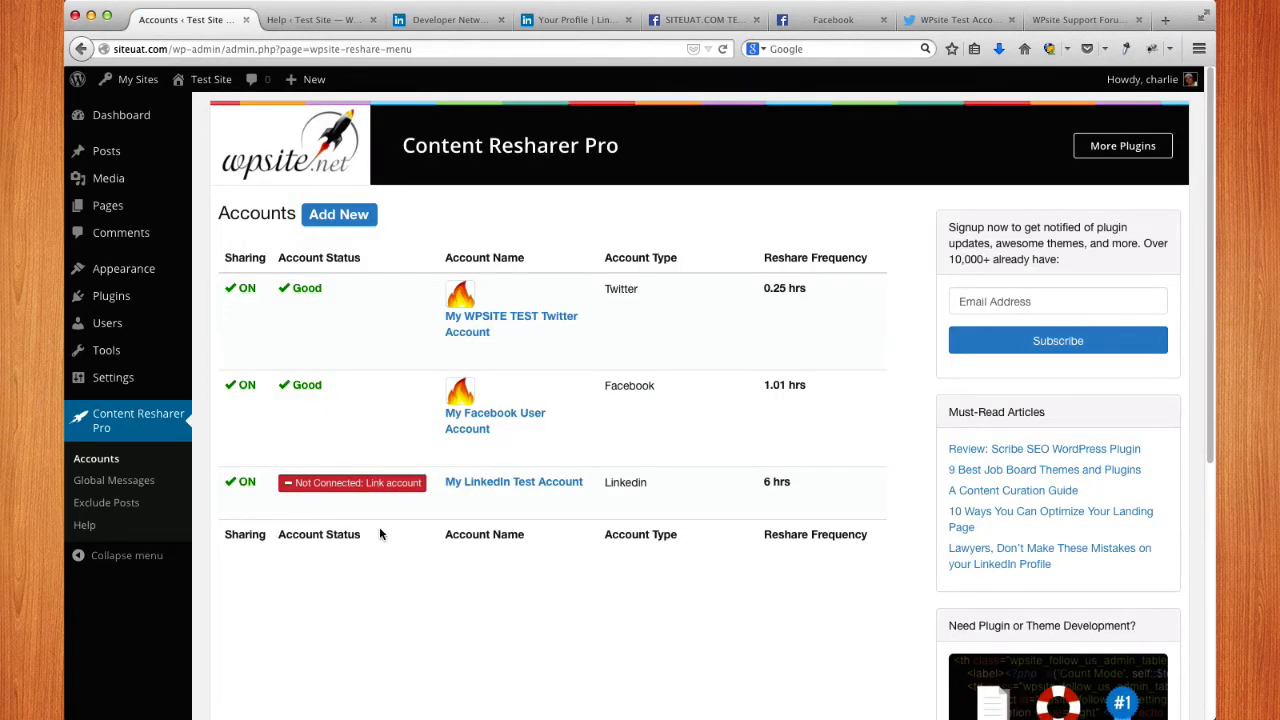
left_click(343, 486)
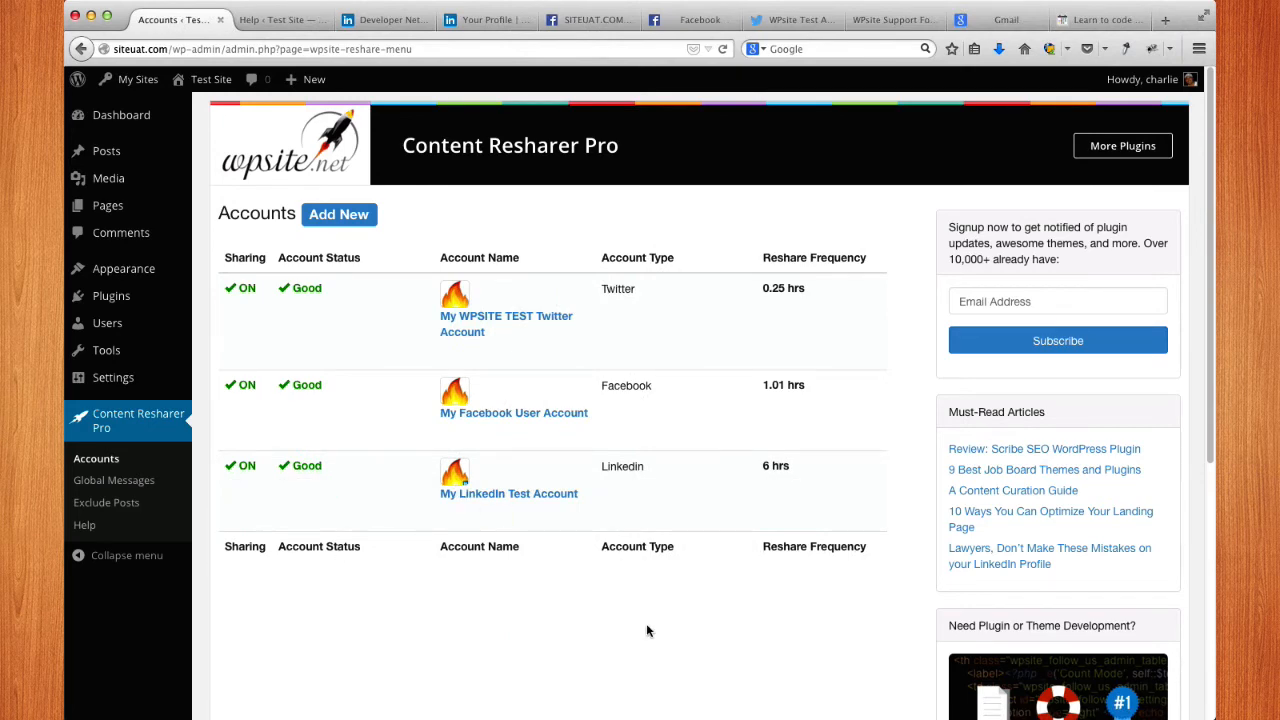
Step: Reshare content immediately through My LinkedIn Test Account from the Content Resharer Pro accounts list
mouse_move(302, 470)
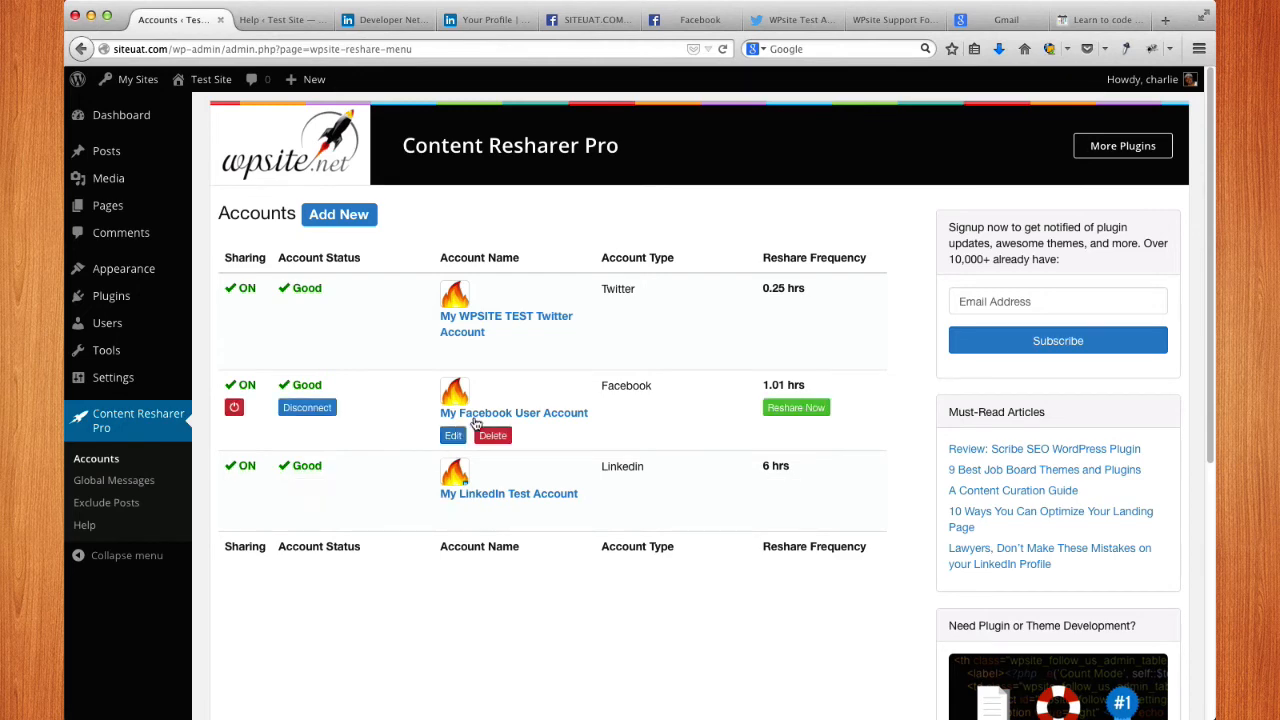
mouse_move(657, 329)
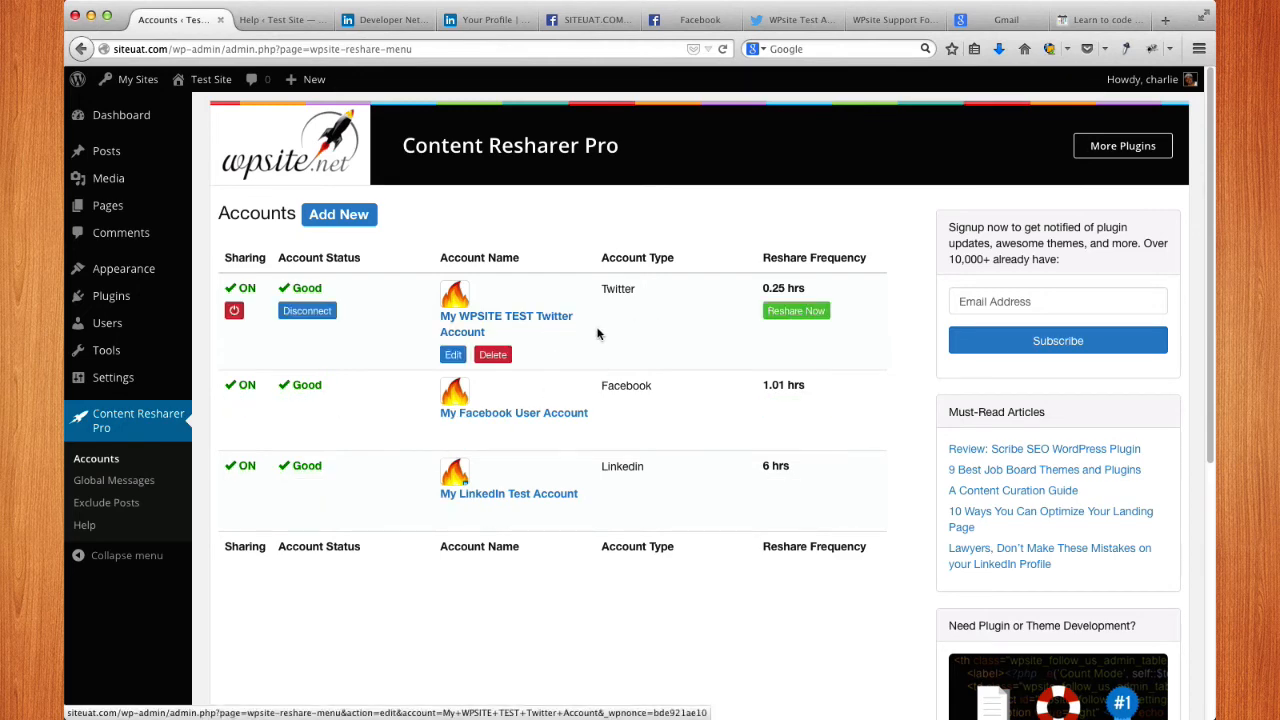
mouse_move(619, 400)
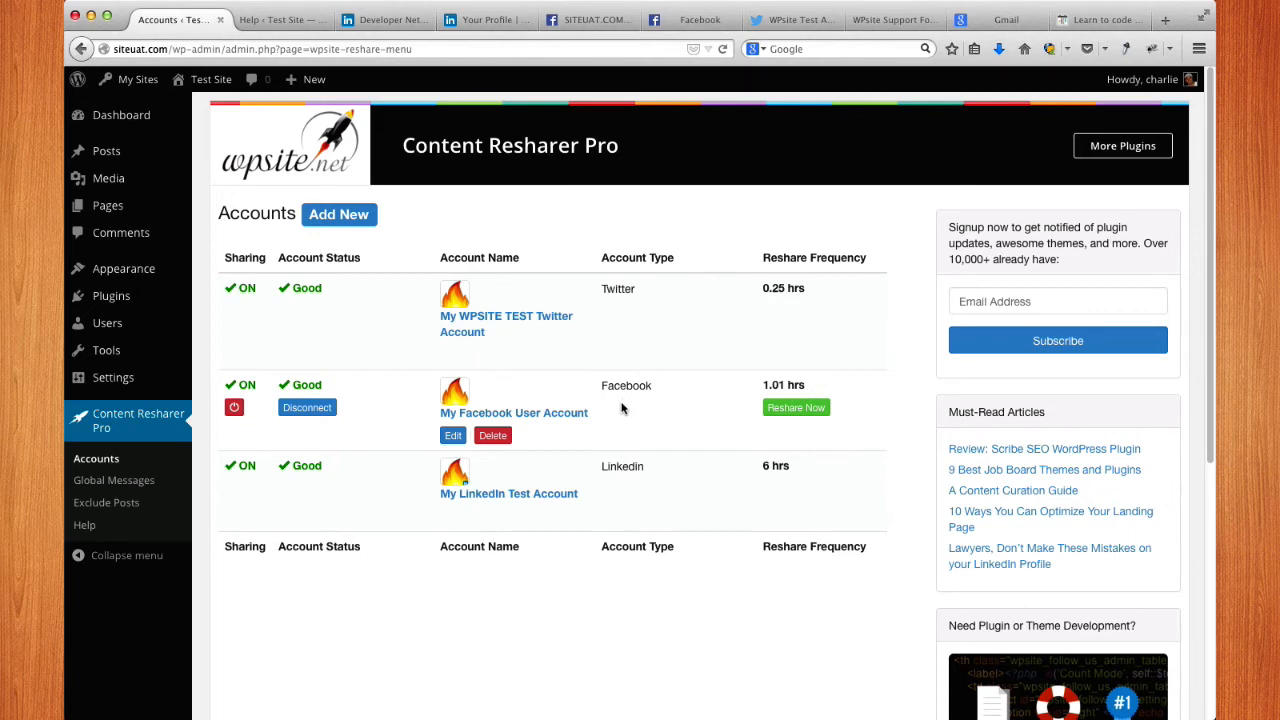
mouse_move(622, 460)
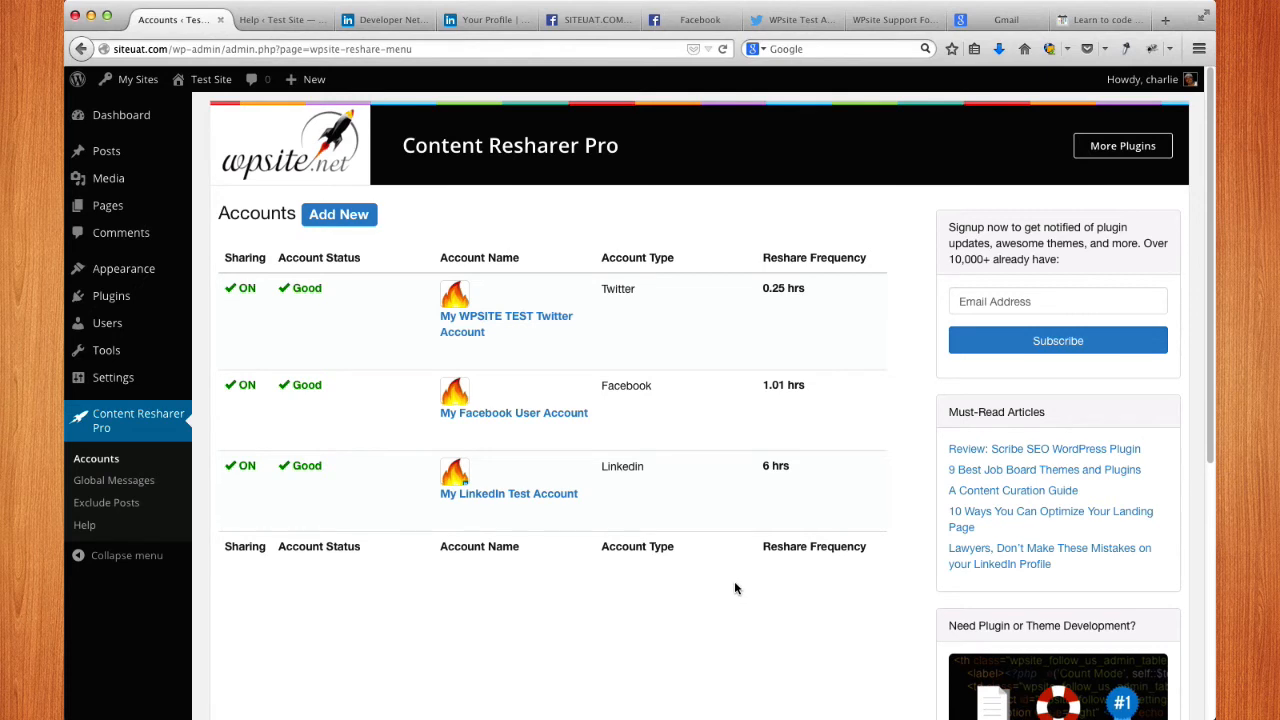
mouse_move(812, 498)
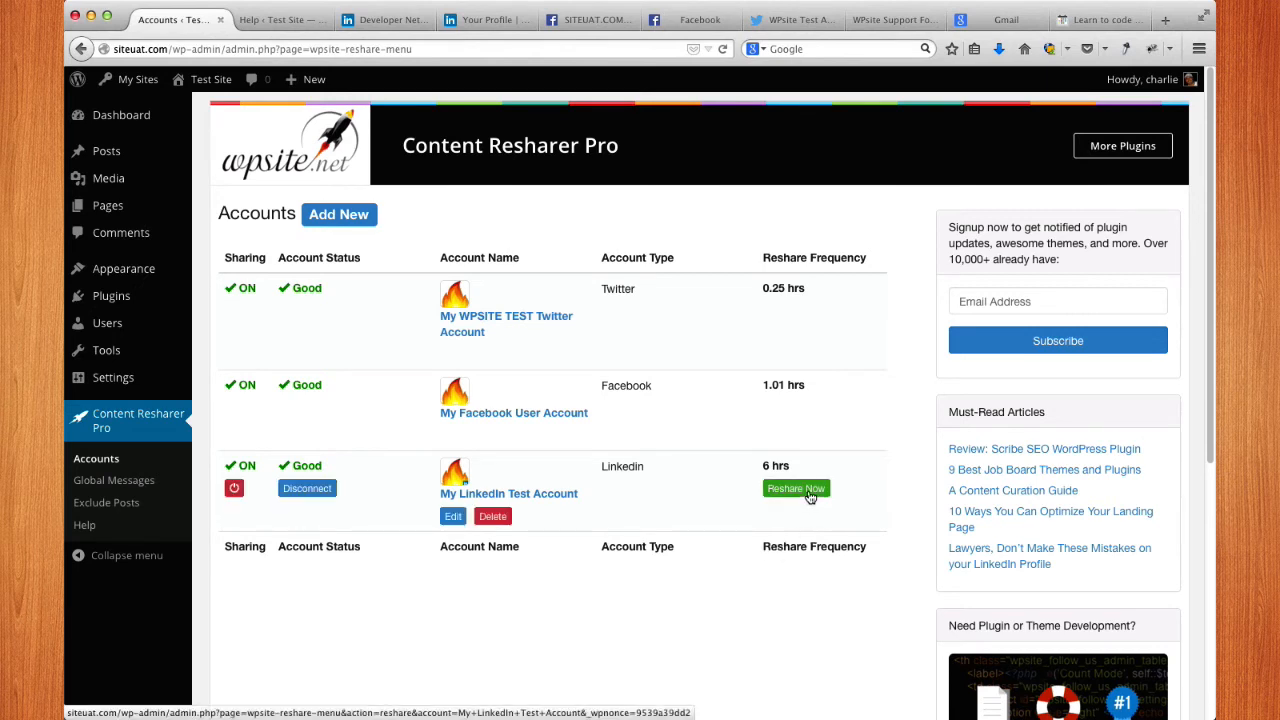
left_click(810, 497)
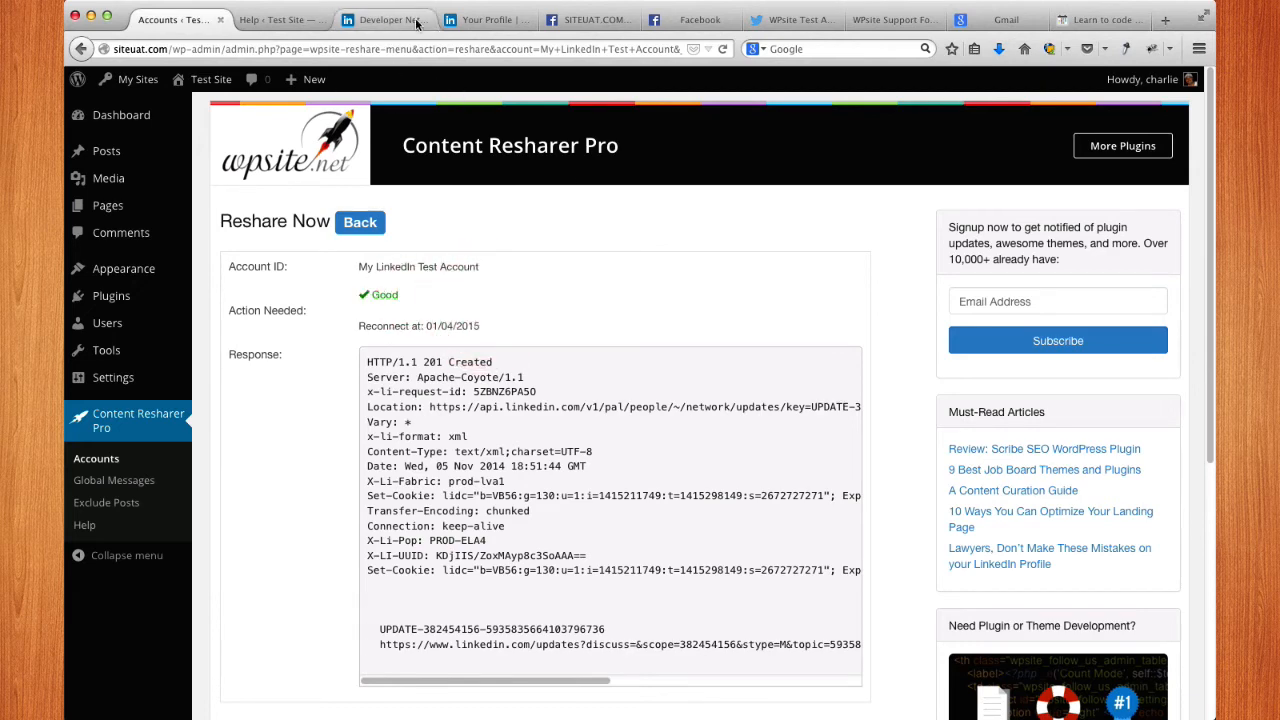
Step: Reload the LinkedIn profile, open its recent activity and examine the reshared post's title, source link and excerpt
left_click(470, 20)
right_click(185, 275)
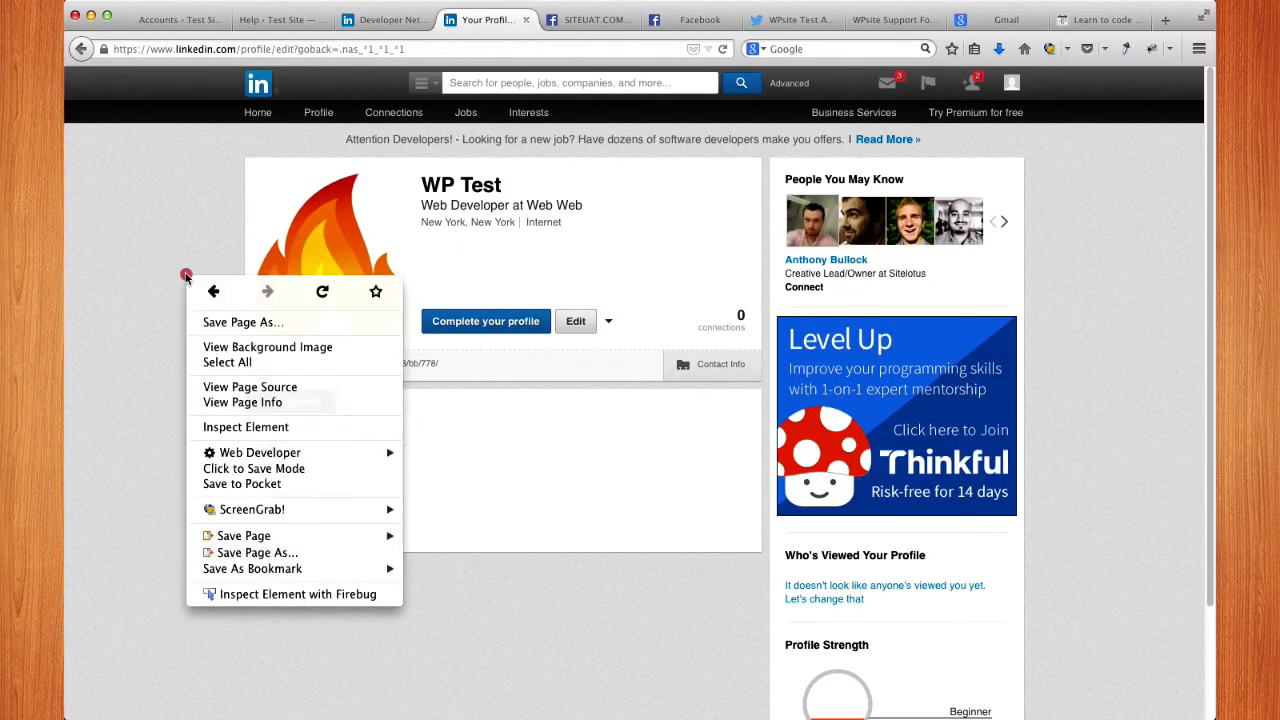
left_click(322, 291)
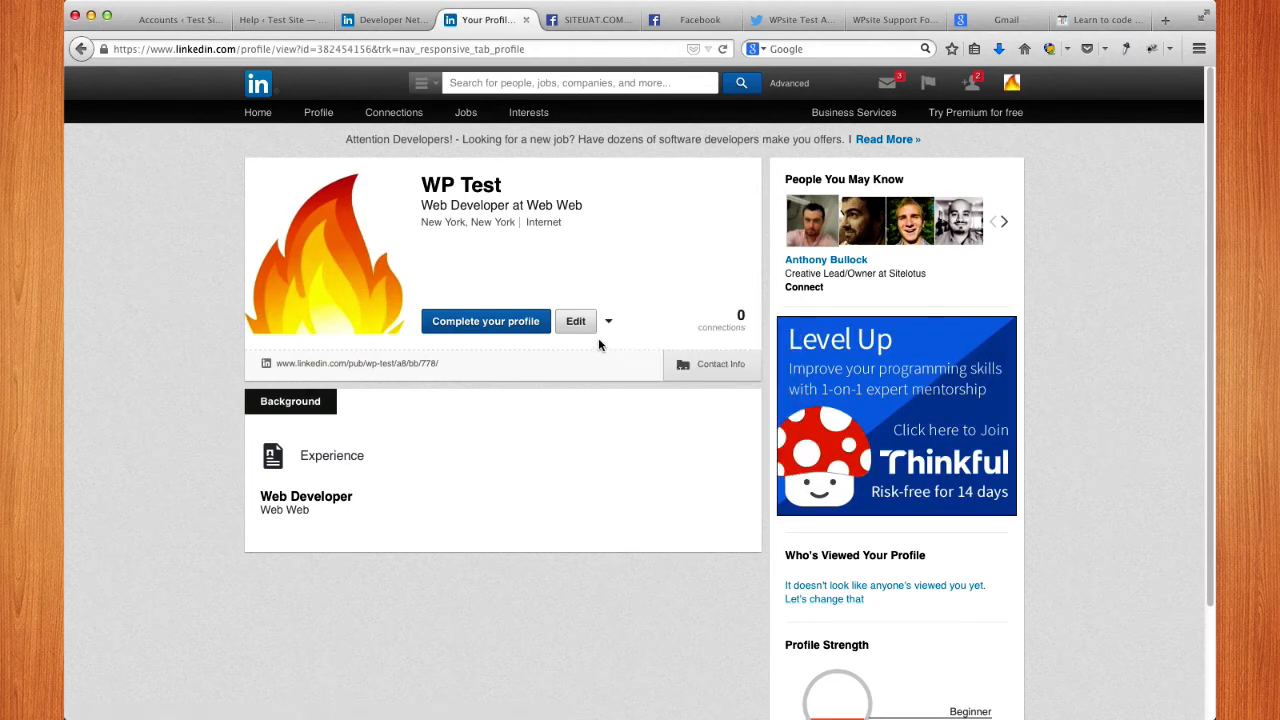
mouse_move(608, 325)
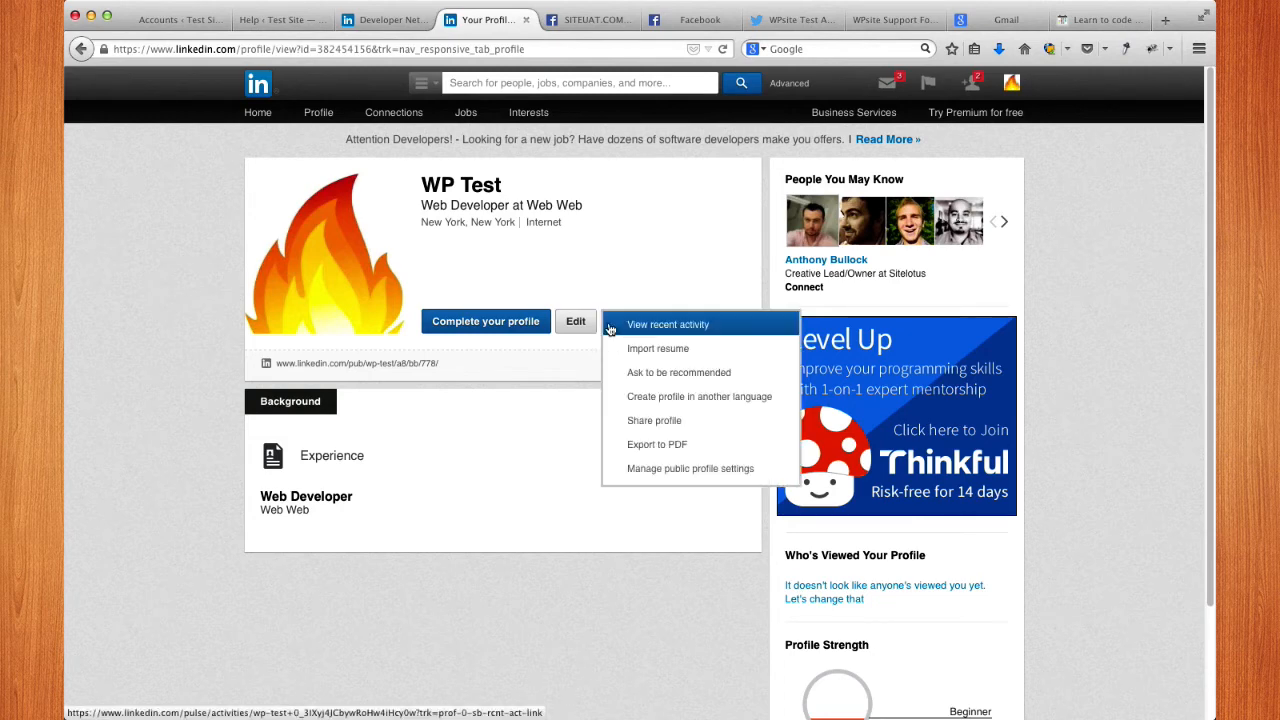
left_click(687, 326)
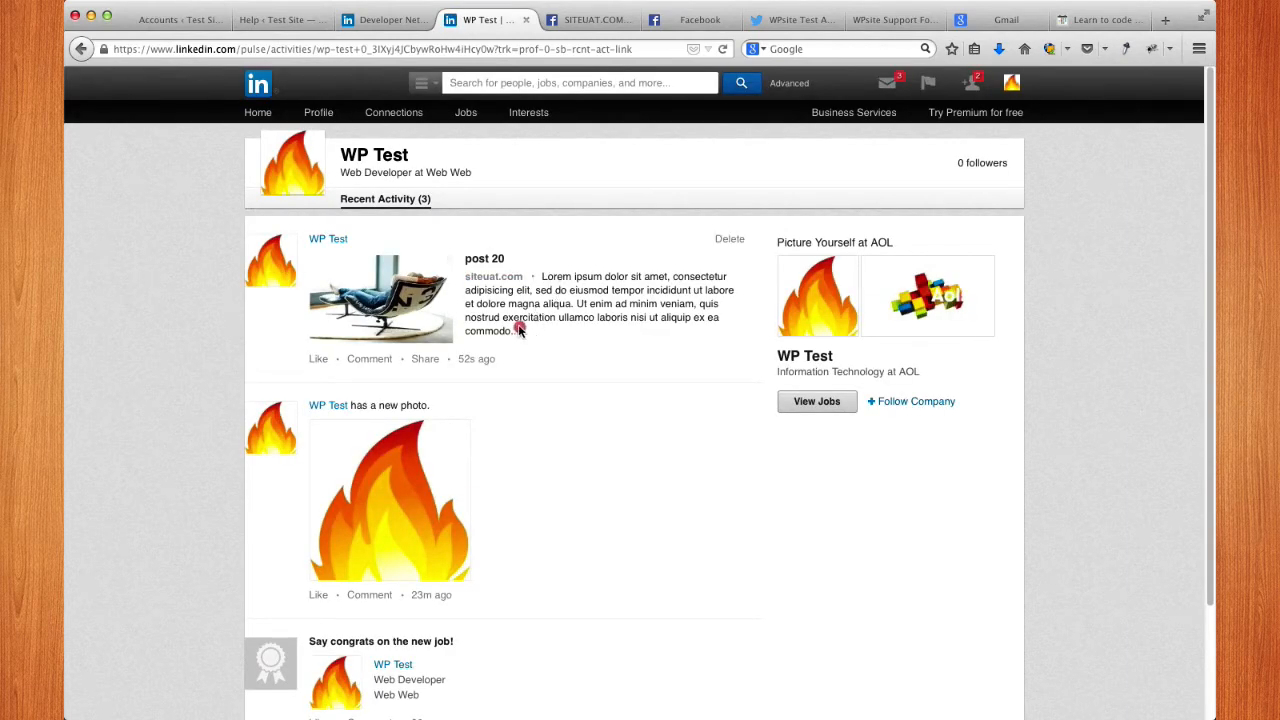
left_click_drag(520, 333, 468, 264)
left_click(606, 265)
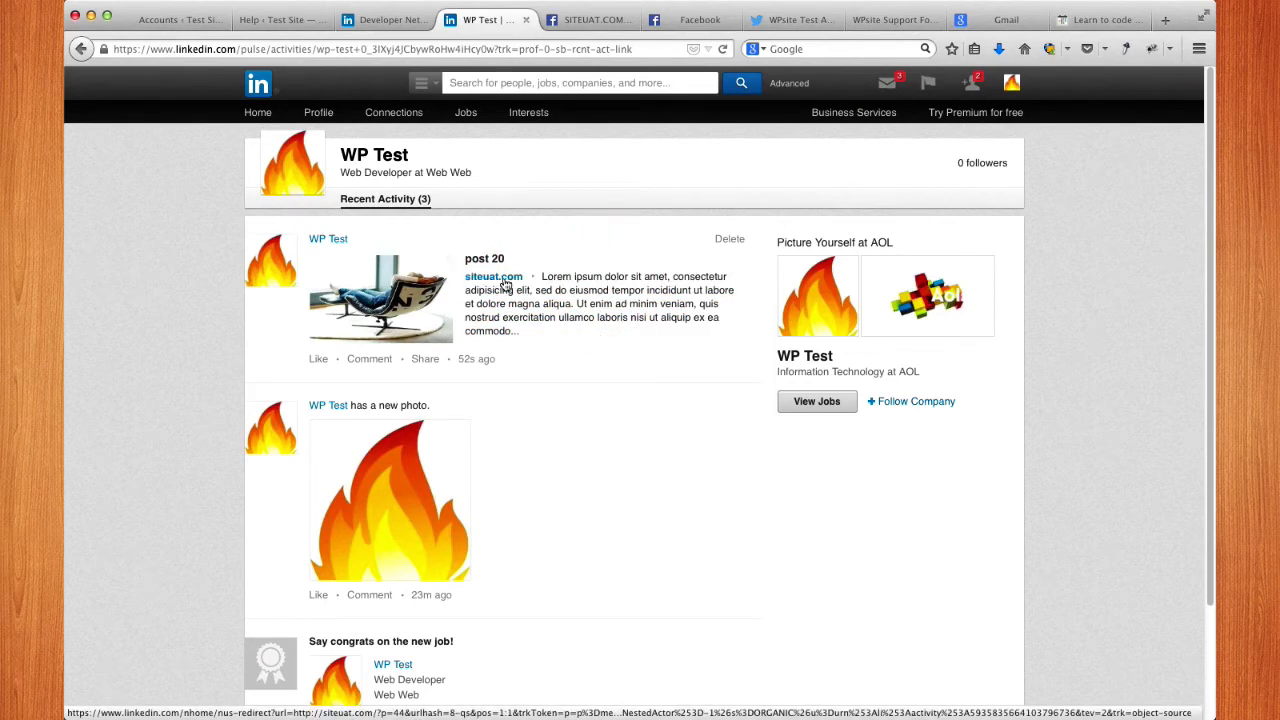
left_click_drag(545, 277, 551, 331)
left_click(551, 331)
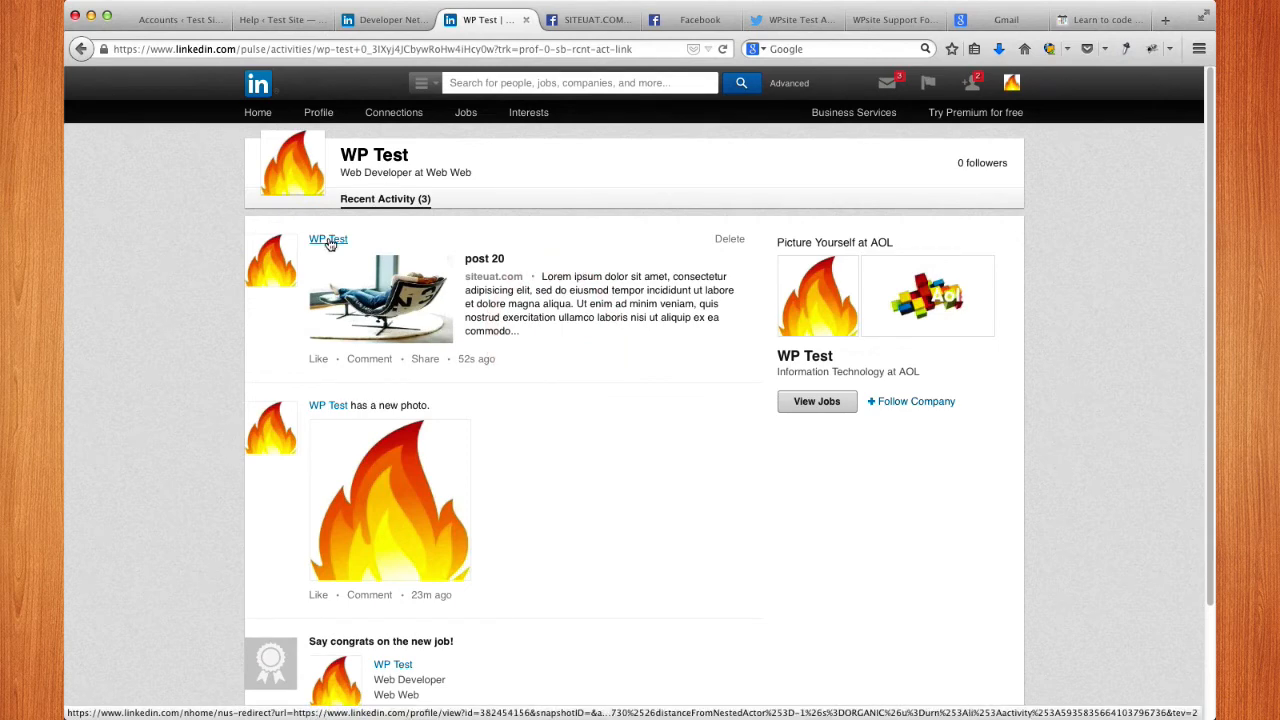
mouse_move(330, 244)
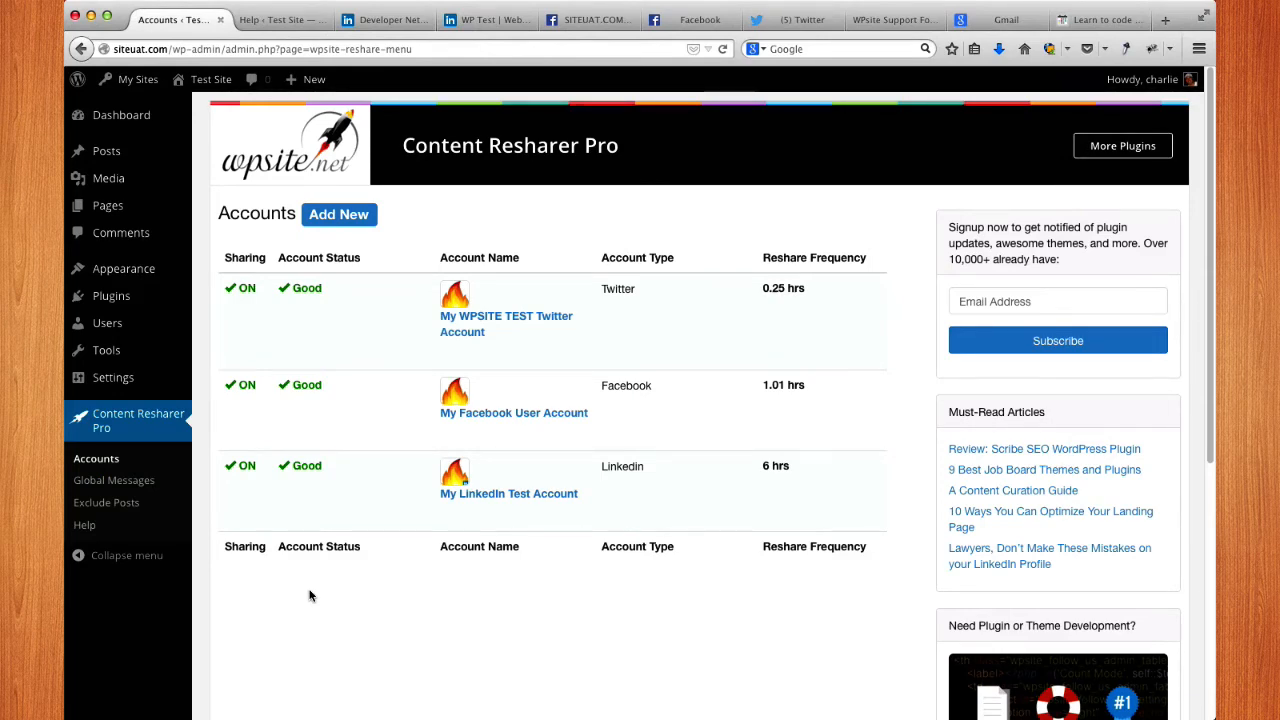
Step: Open Content Resharer Pro's Global Messages in WordPress and name the new message "Good Article"
left_click(113, 459)
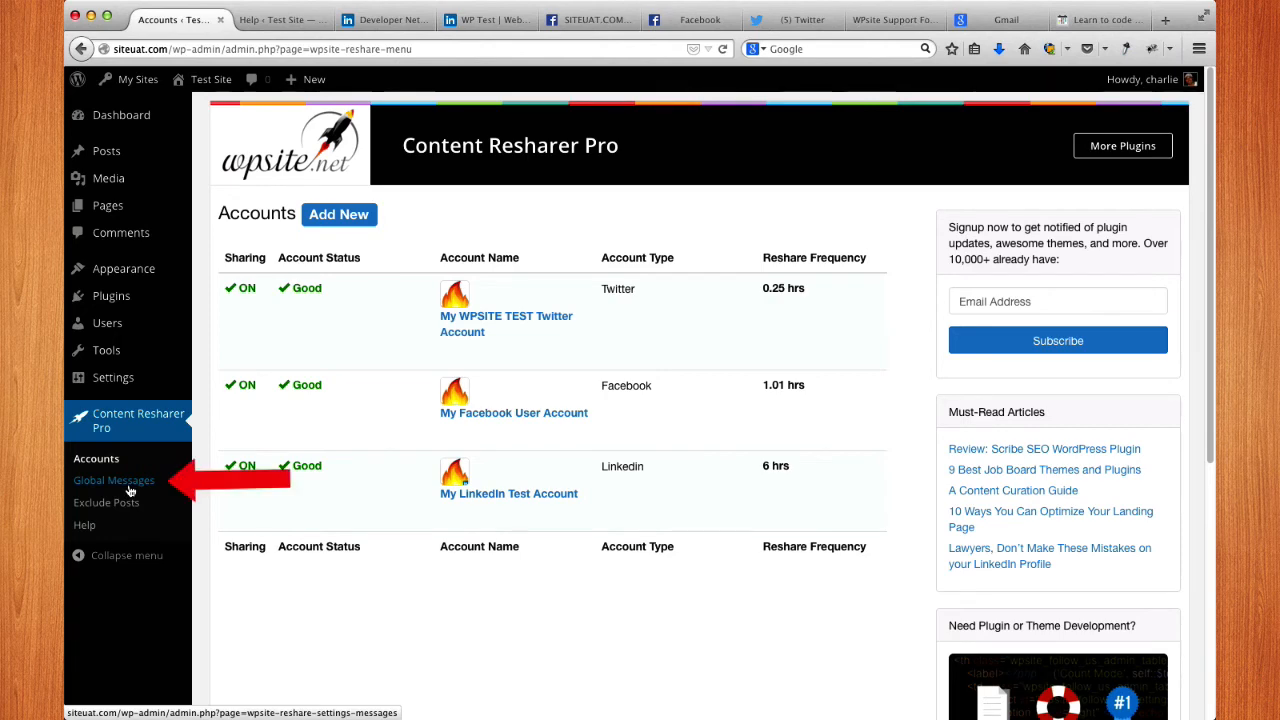
left_click(129, 490)
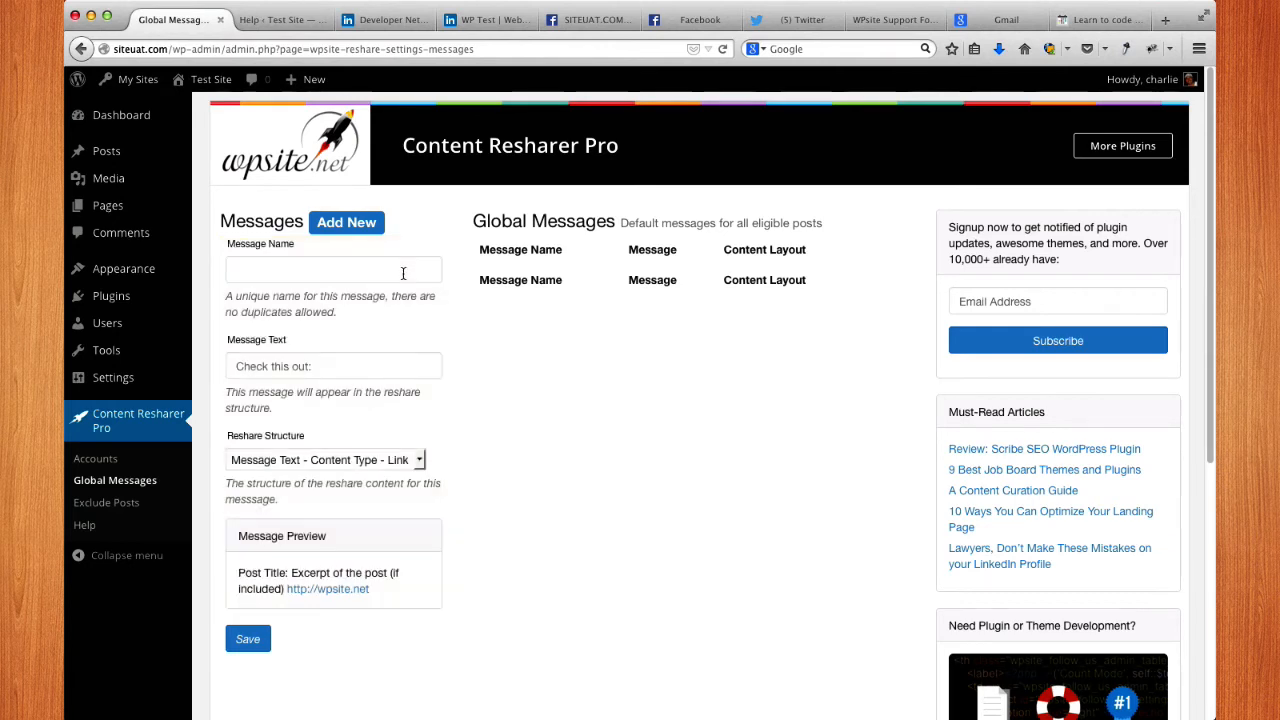
left_click(403, 272)
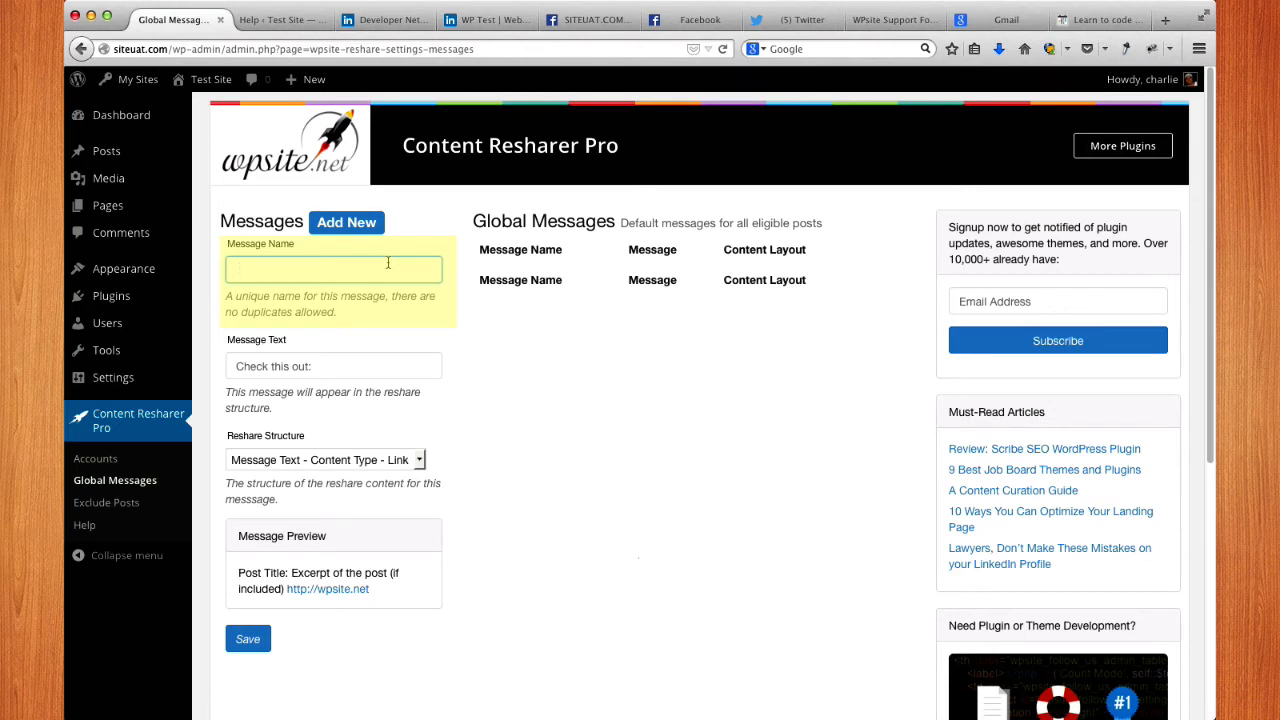
type("Goof N")
type("le")
key("Tab")
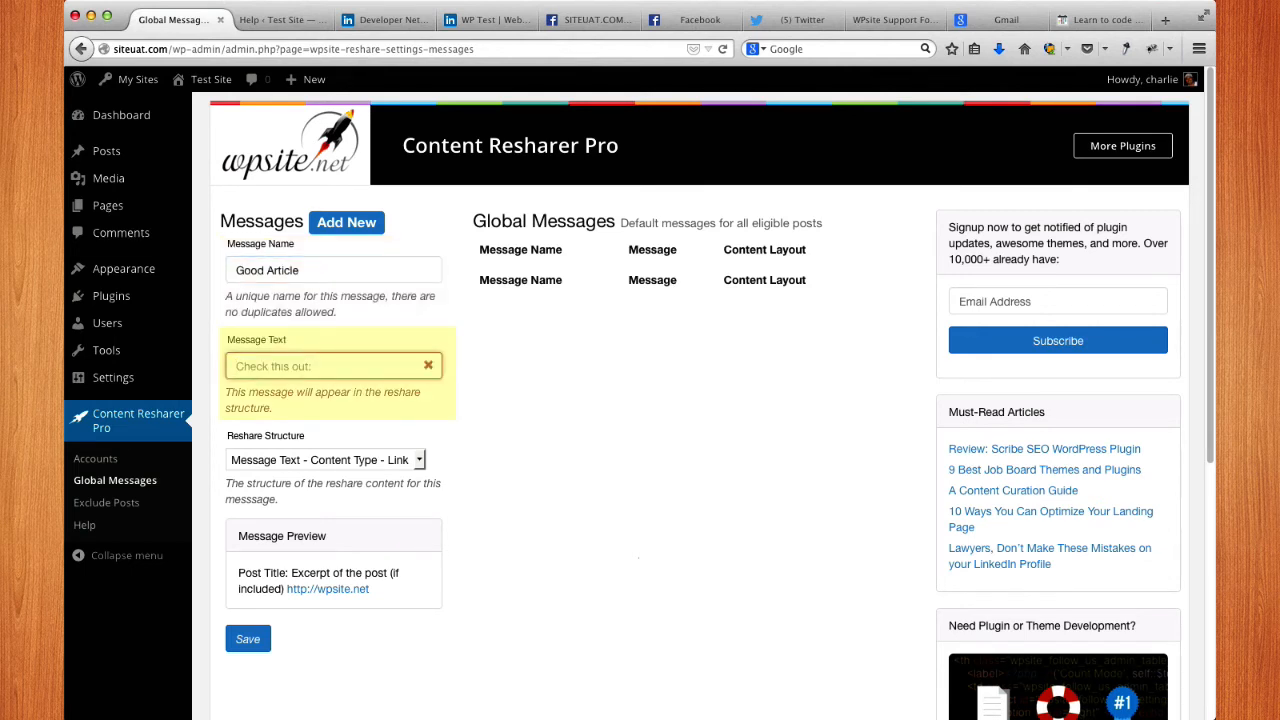
Step: Set the message text of the Good Article message to "Good Article!"
type("Good Article")
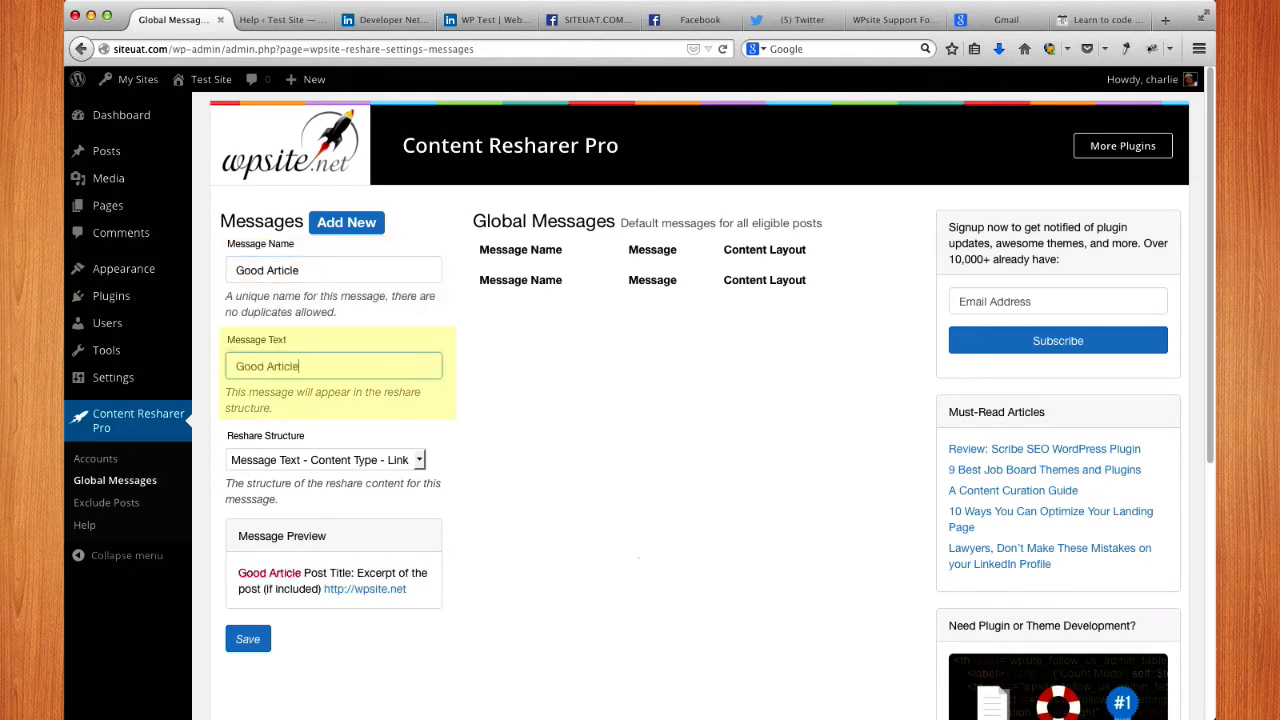
type("asdfasdfasdfadf")
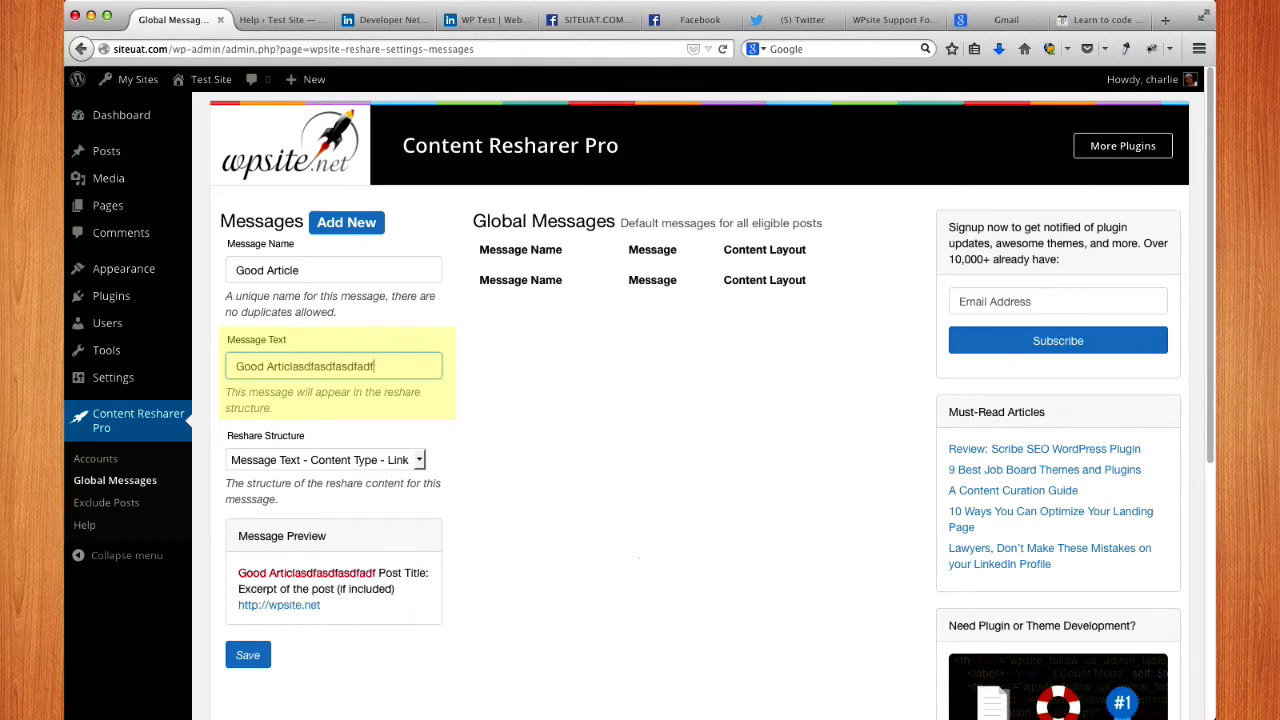
left_click_drag(390, 618, 237, 572)
left_click(573, 557)
double_click(334, 366)
type("Article!")
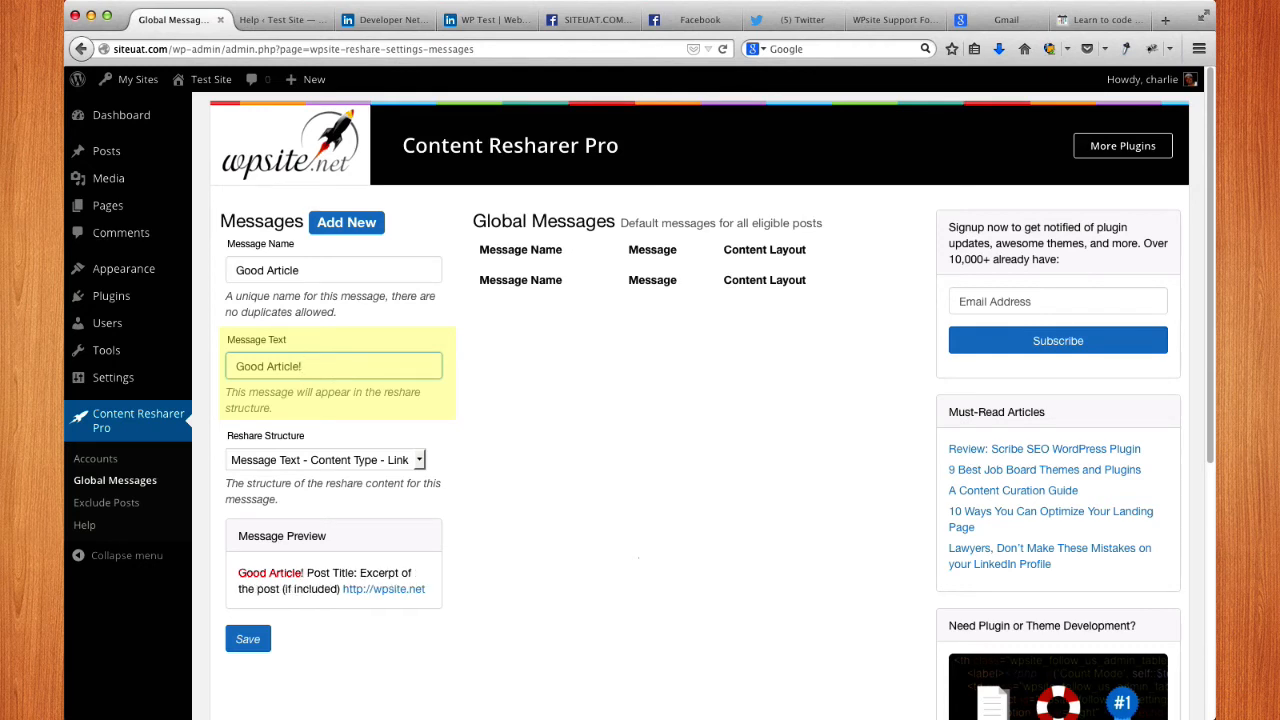
key("Tab")
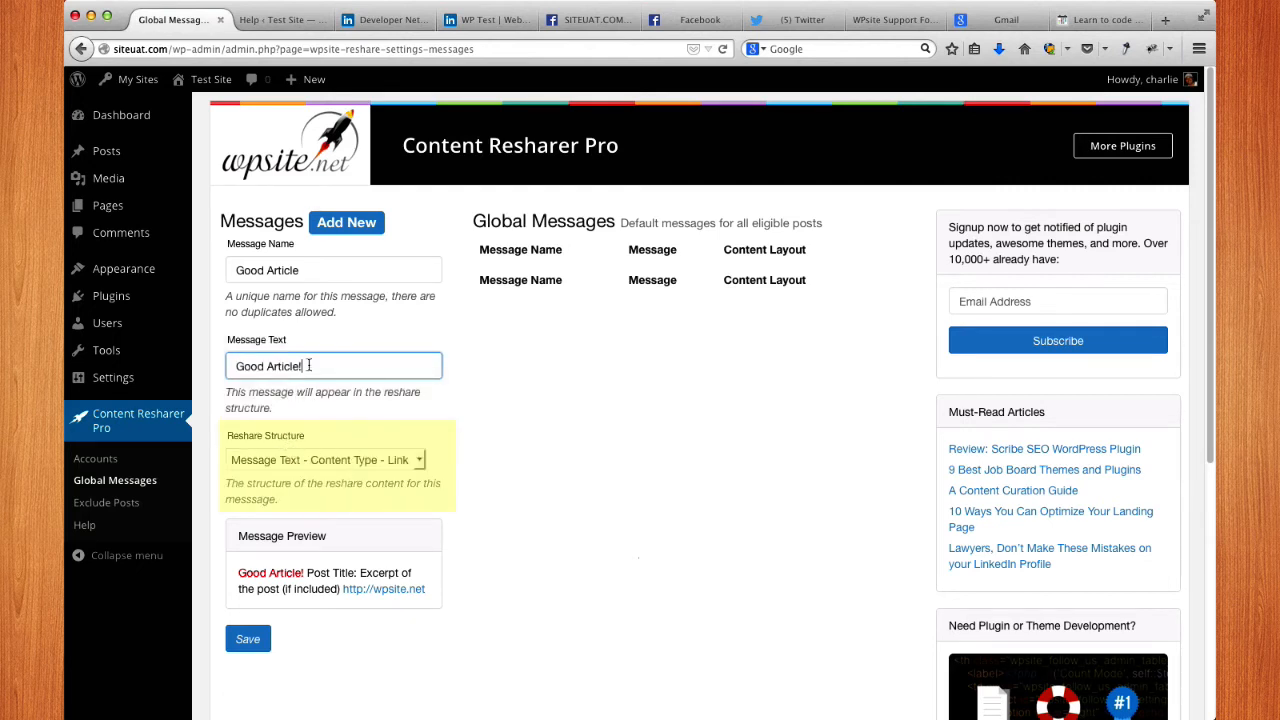
left_click_drag(312, 367, 228, 367)
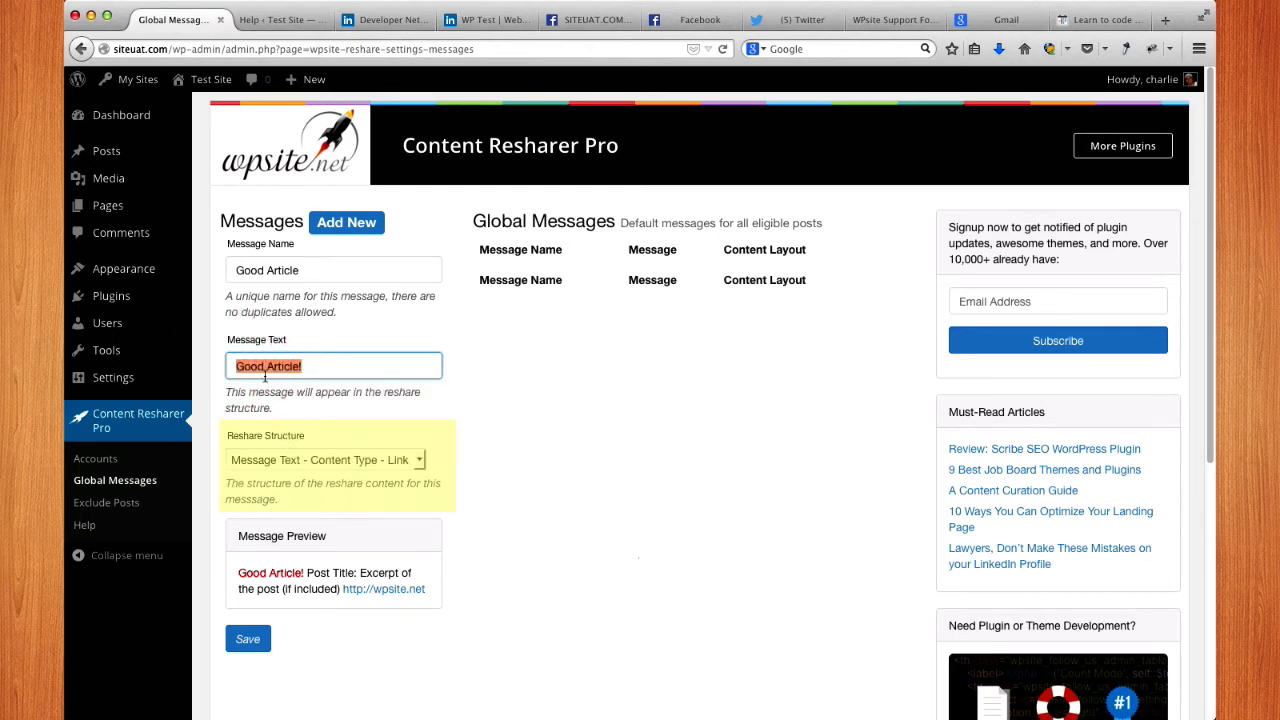
left_click(458, 484)
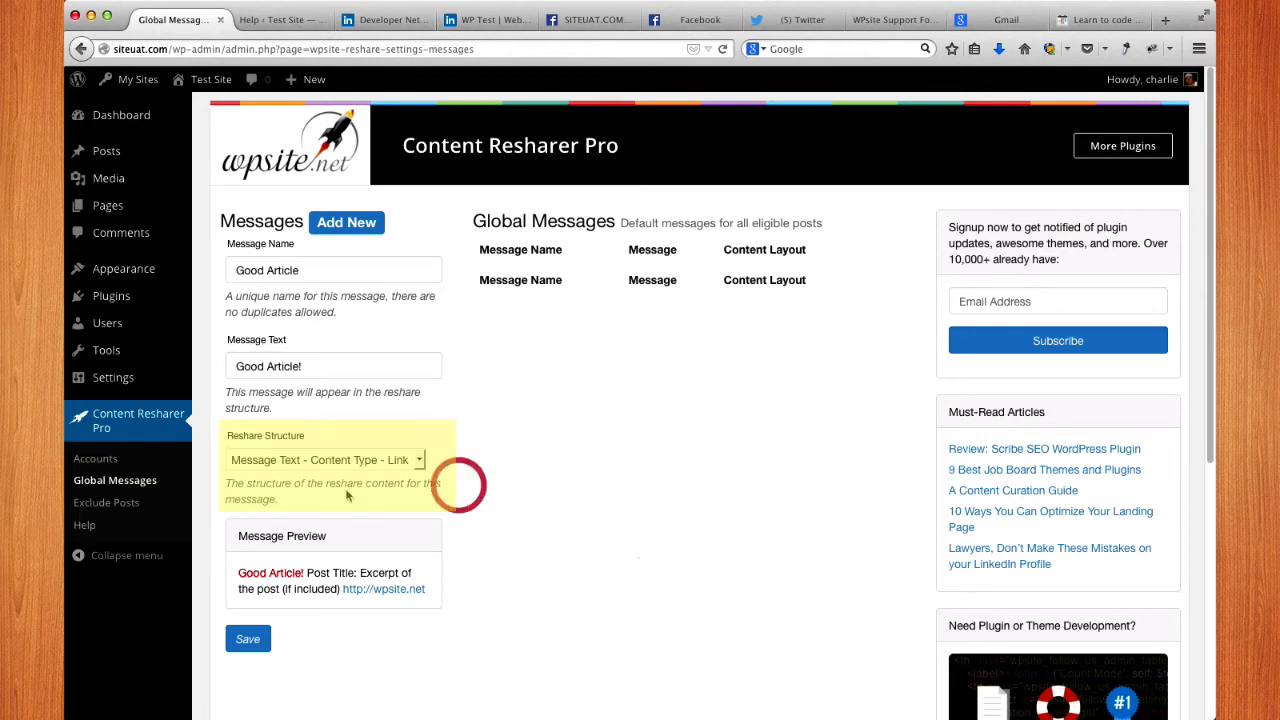
Step: Preview the other three reshare structures for the message, then restore Message Text - Content Type - Link
left_click(421, 459)
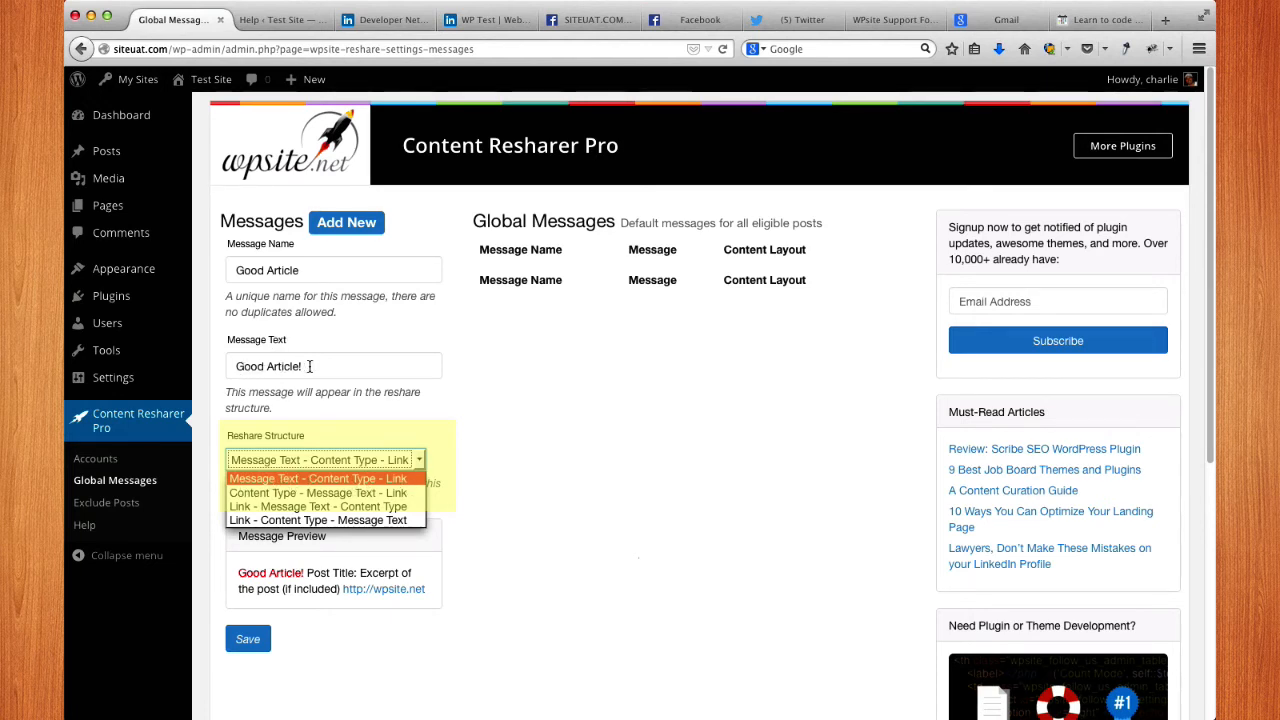
left_click(295, 492)
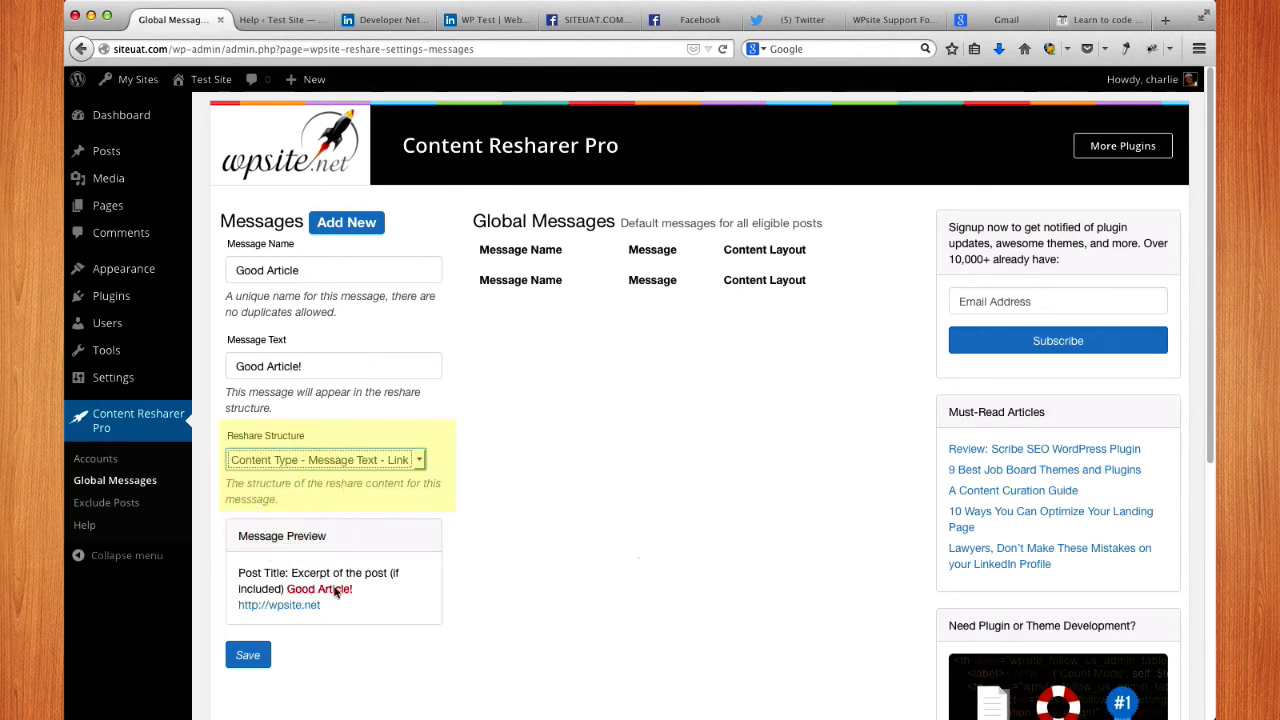
left_click(354, 460)
left_click(335, 506)
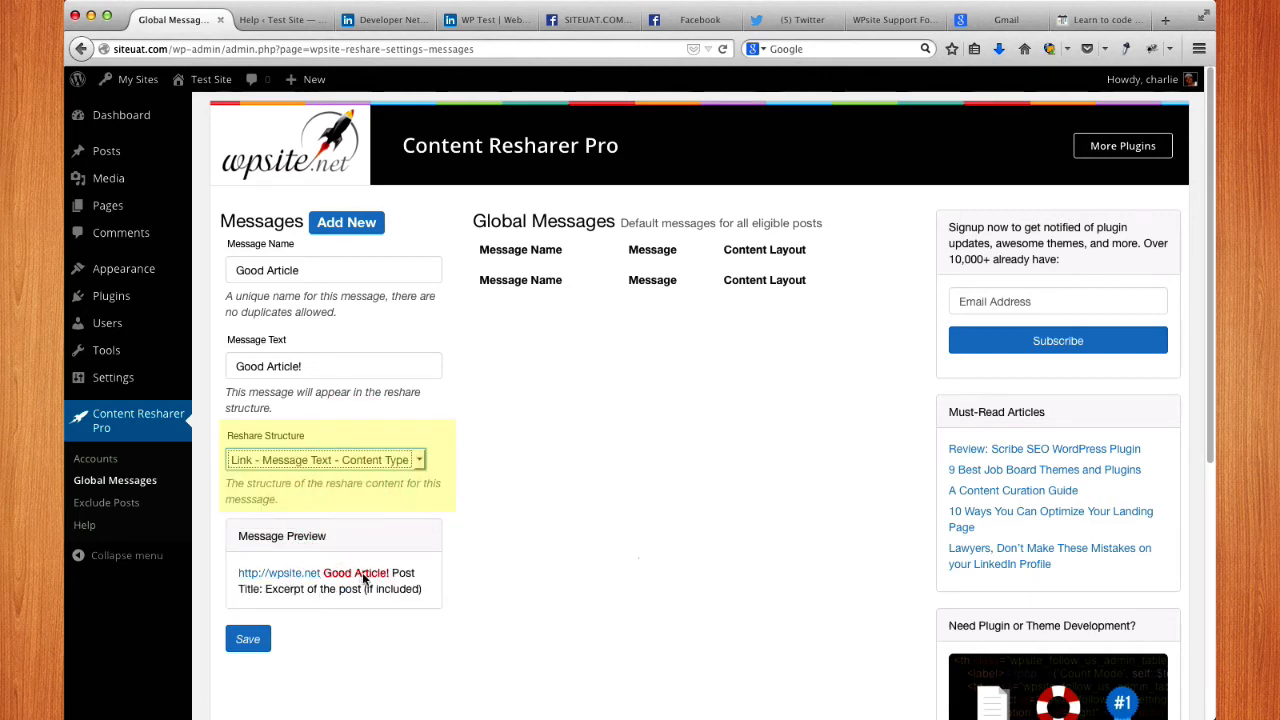
left_click(366, 462)
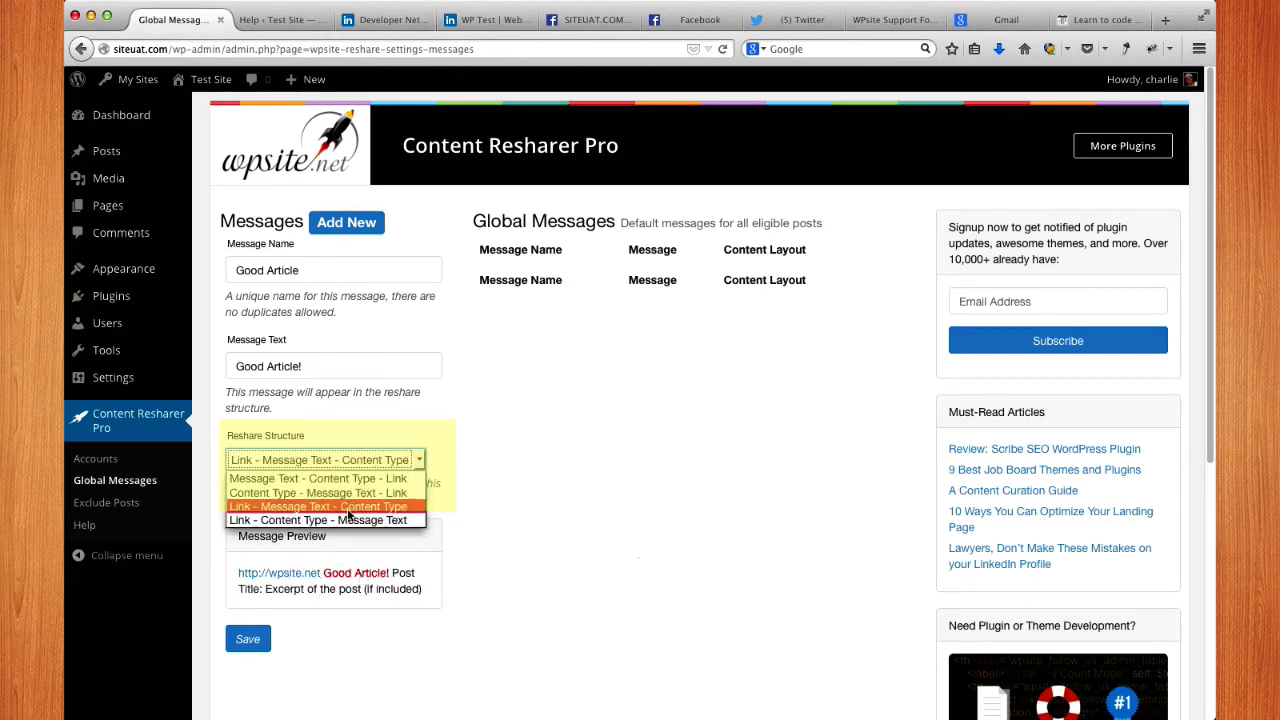
left_click(347, 519)
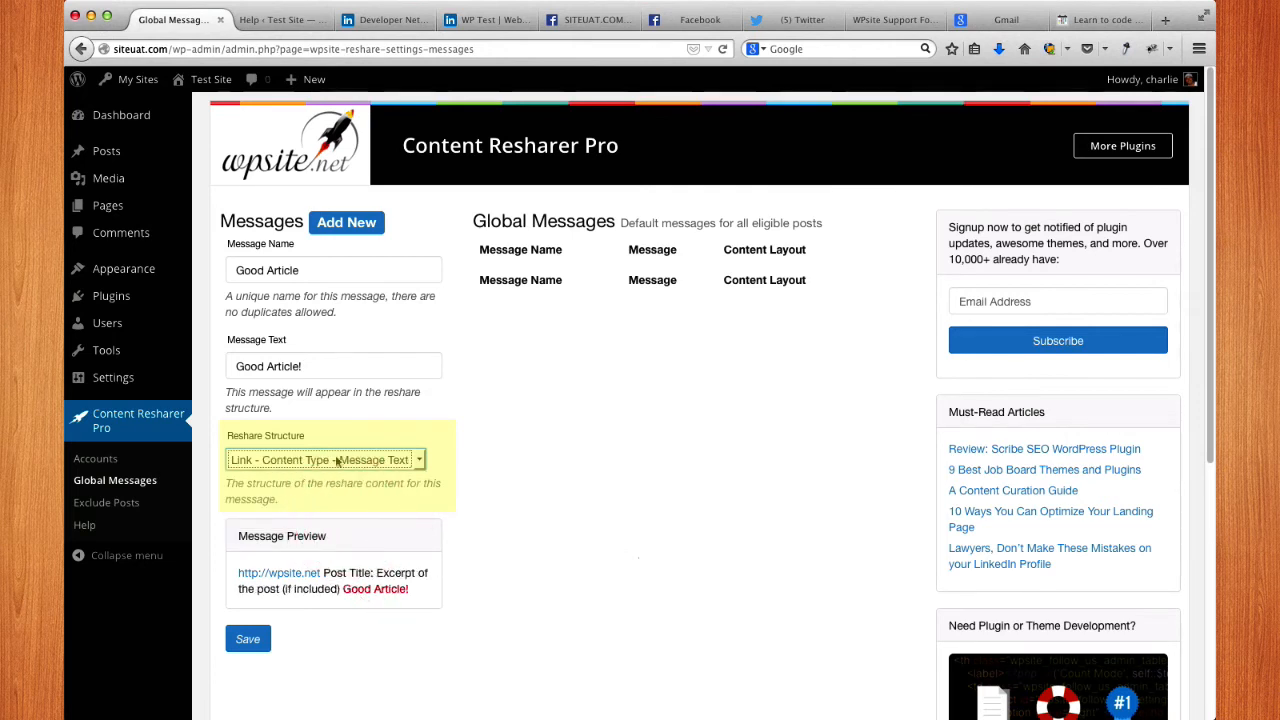
left_click(375, 462)
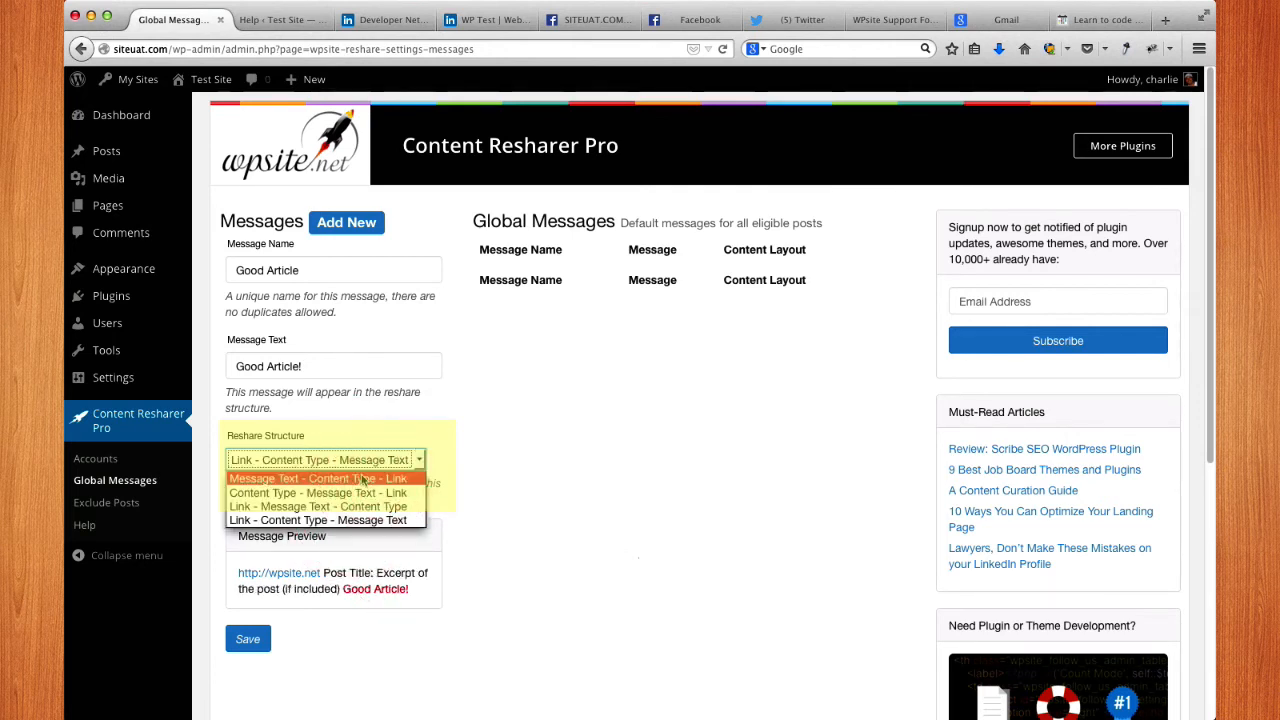
left_click(364, 479)
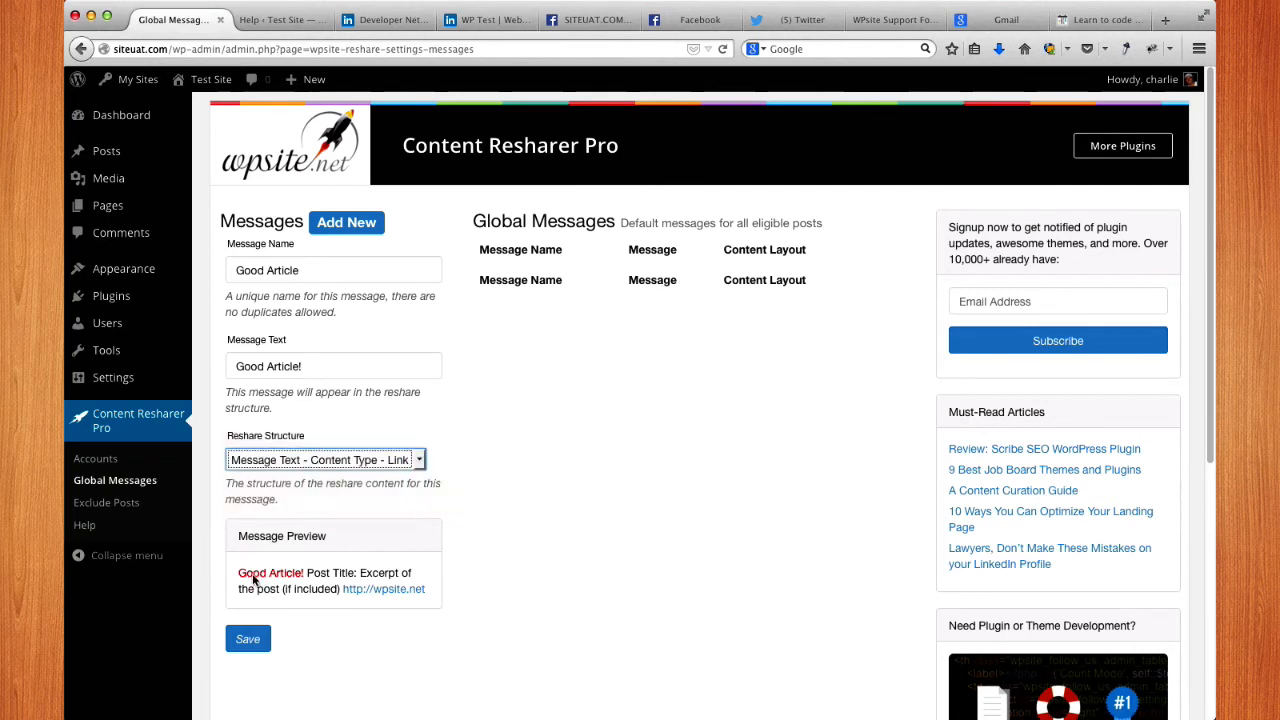
Step: Check the preview of the Good Article message, save it and review its entry among the global messages
left_click_drag(238, 532, 430, 597)
left_click(428, 597)
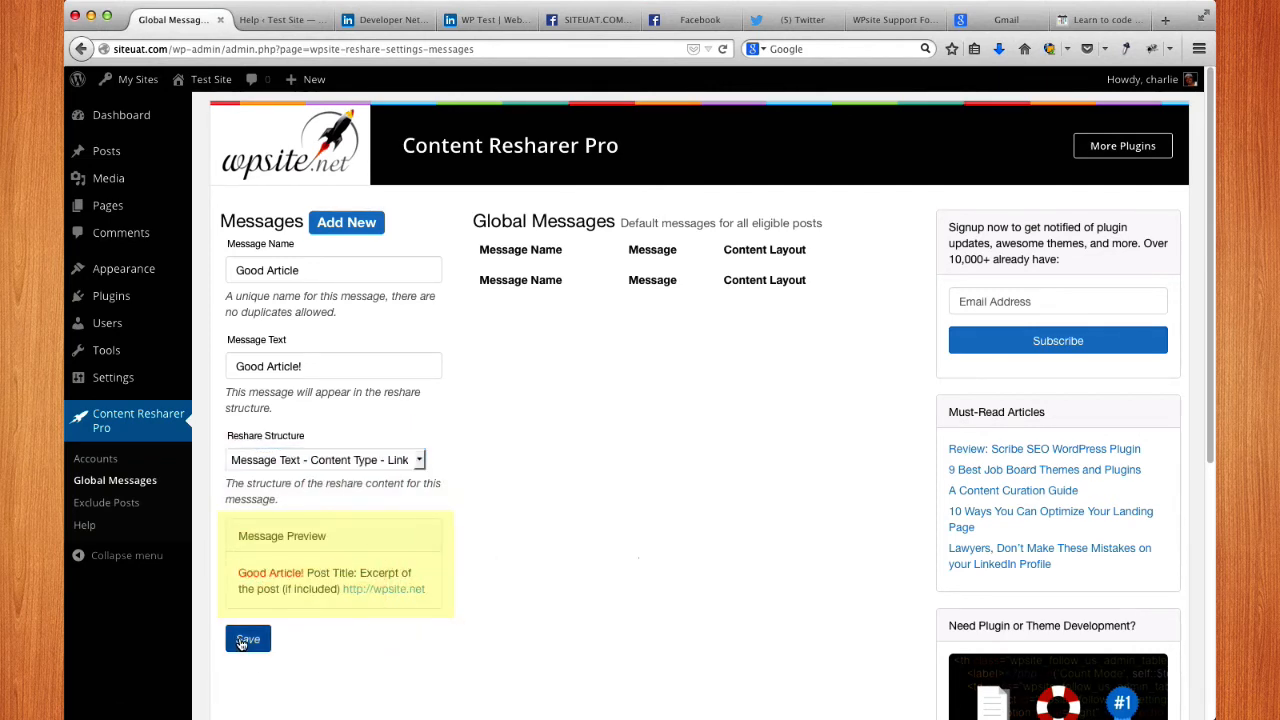
left_click(247, 641)
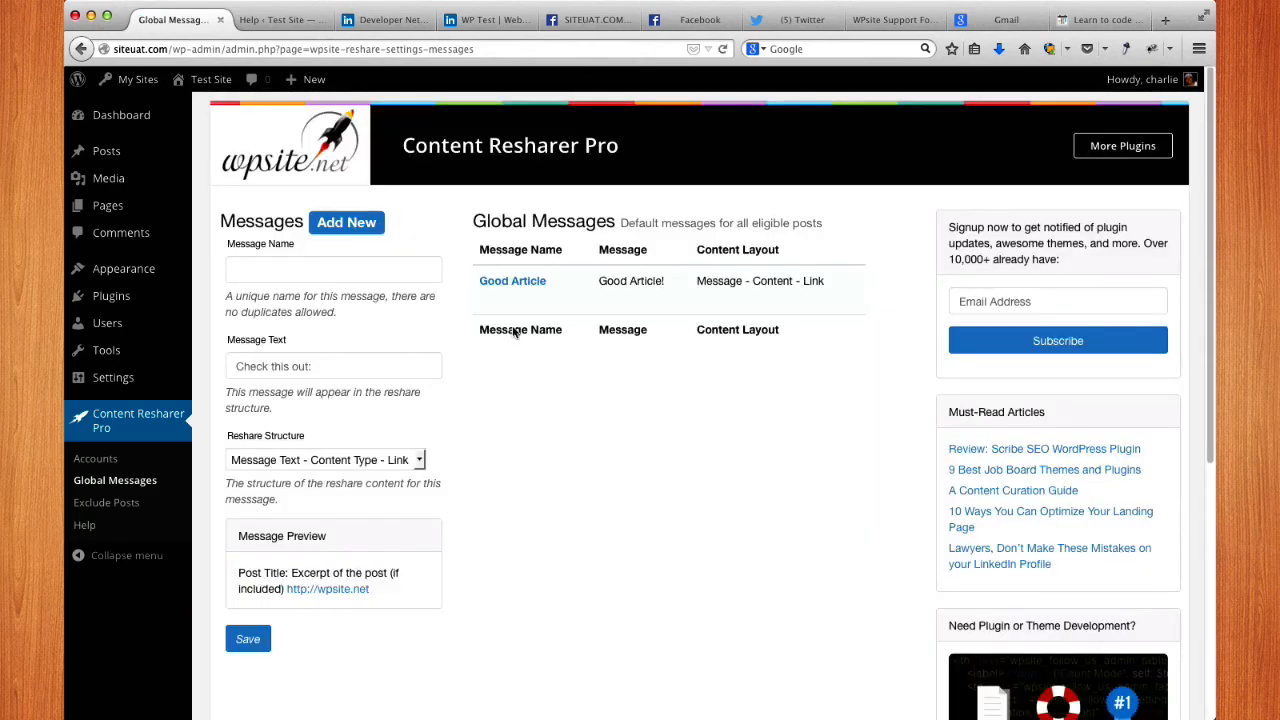
mouse_move(507, 290)
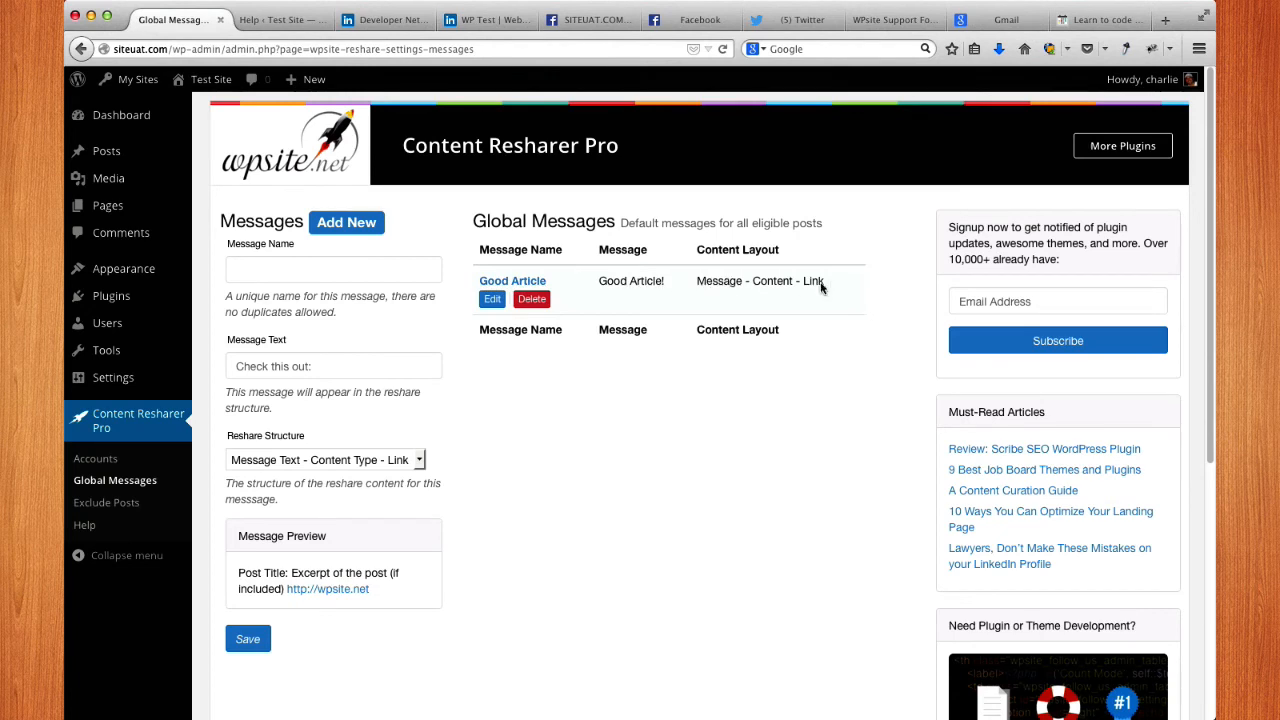
left_click(531, 298)
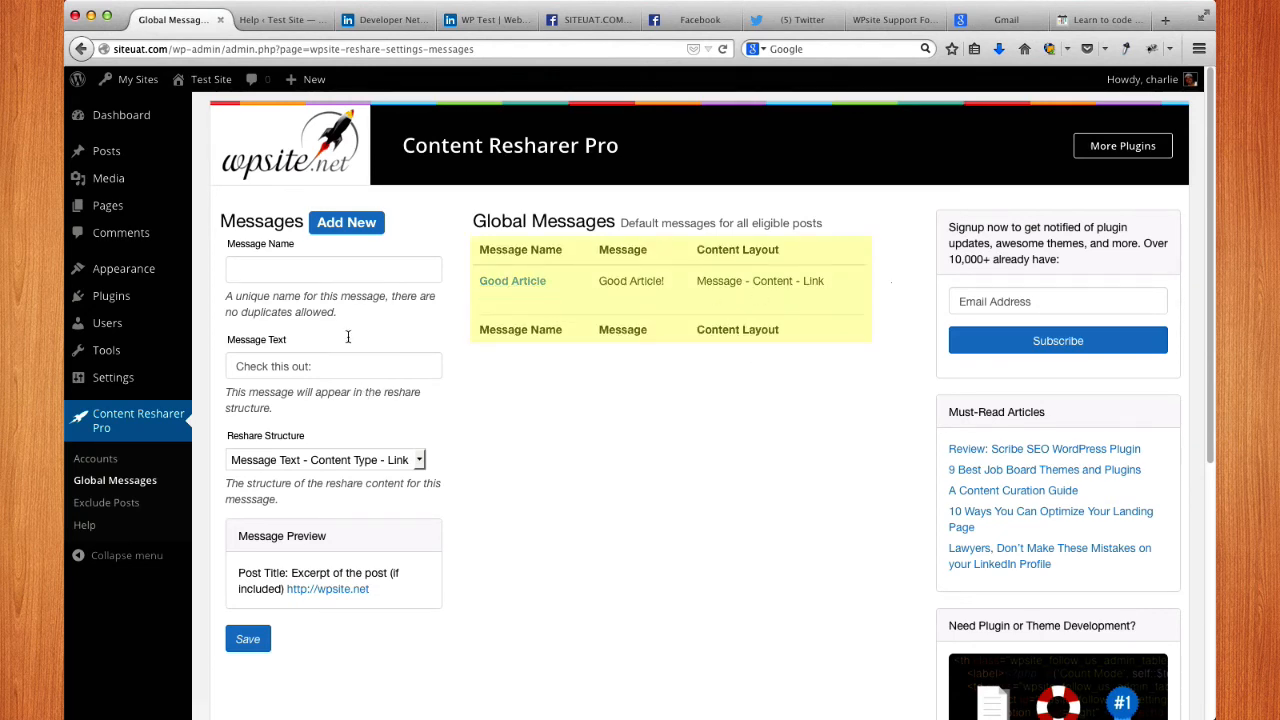
Step: Name the new global message "Read This" and set its message text to "Read this blog post:"
left_click(314, 269)
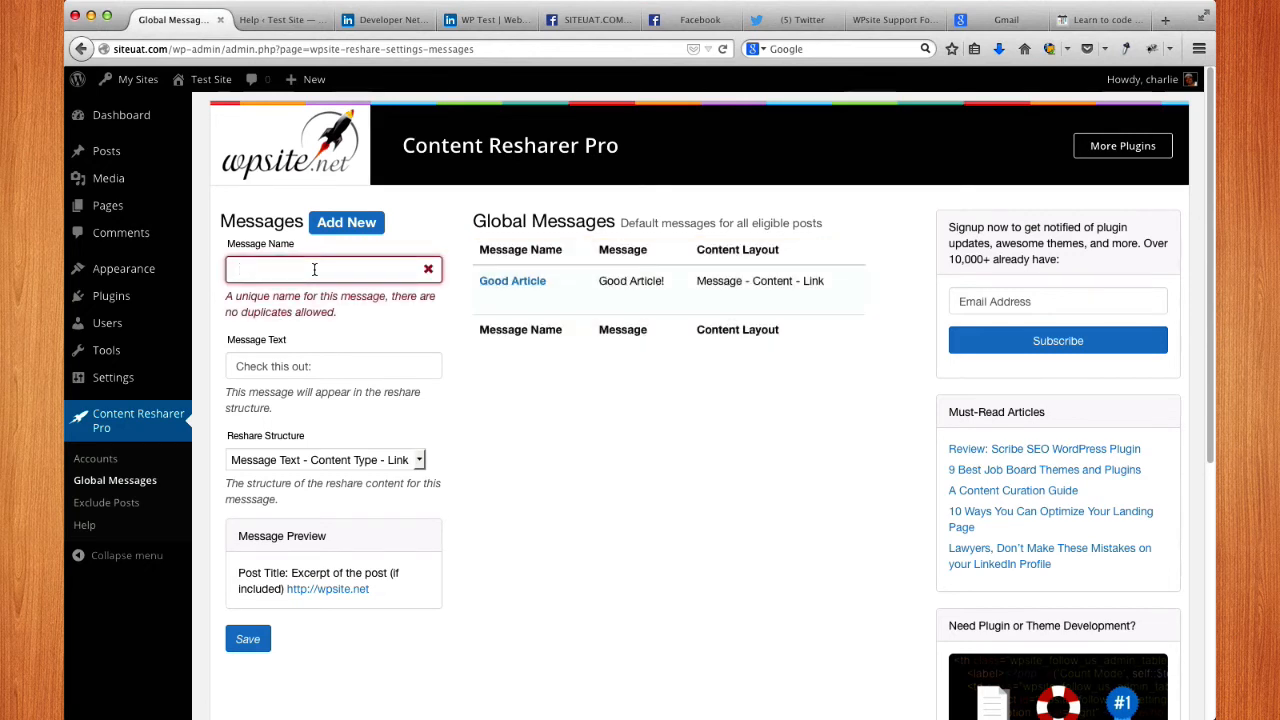
type("Read Th")
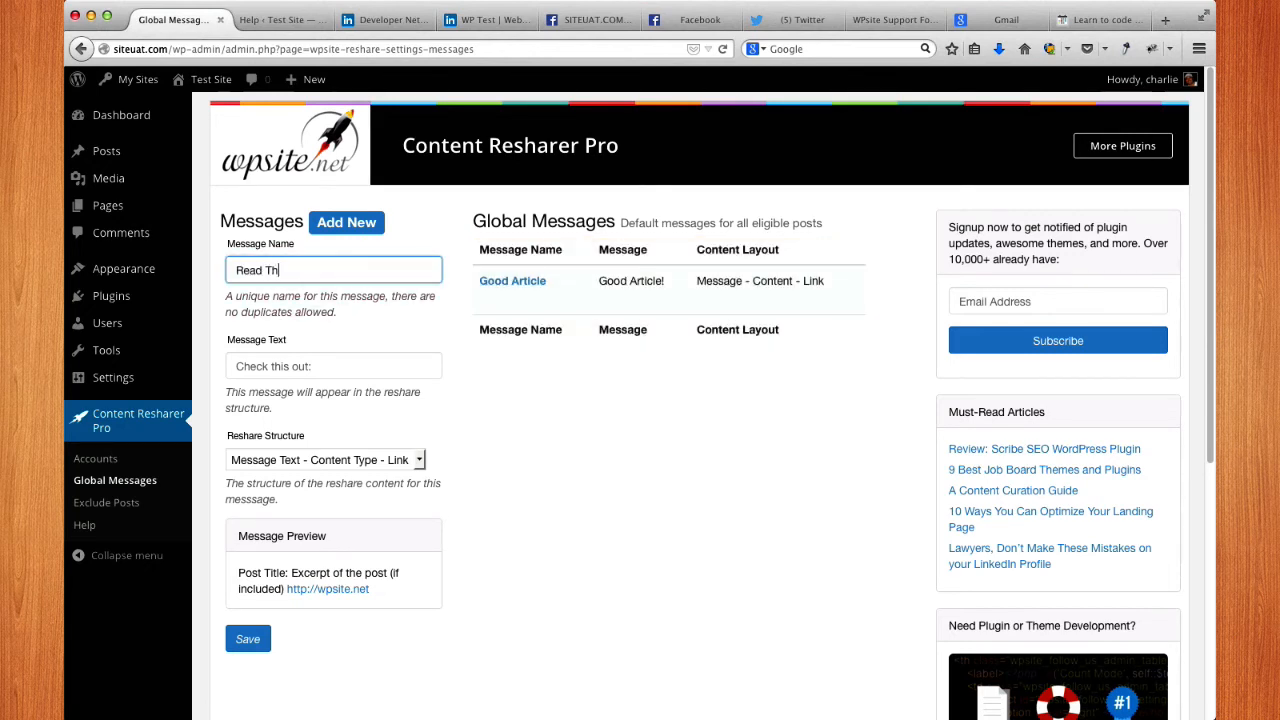
type("is")
key("Tab")
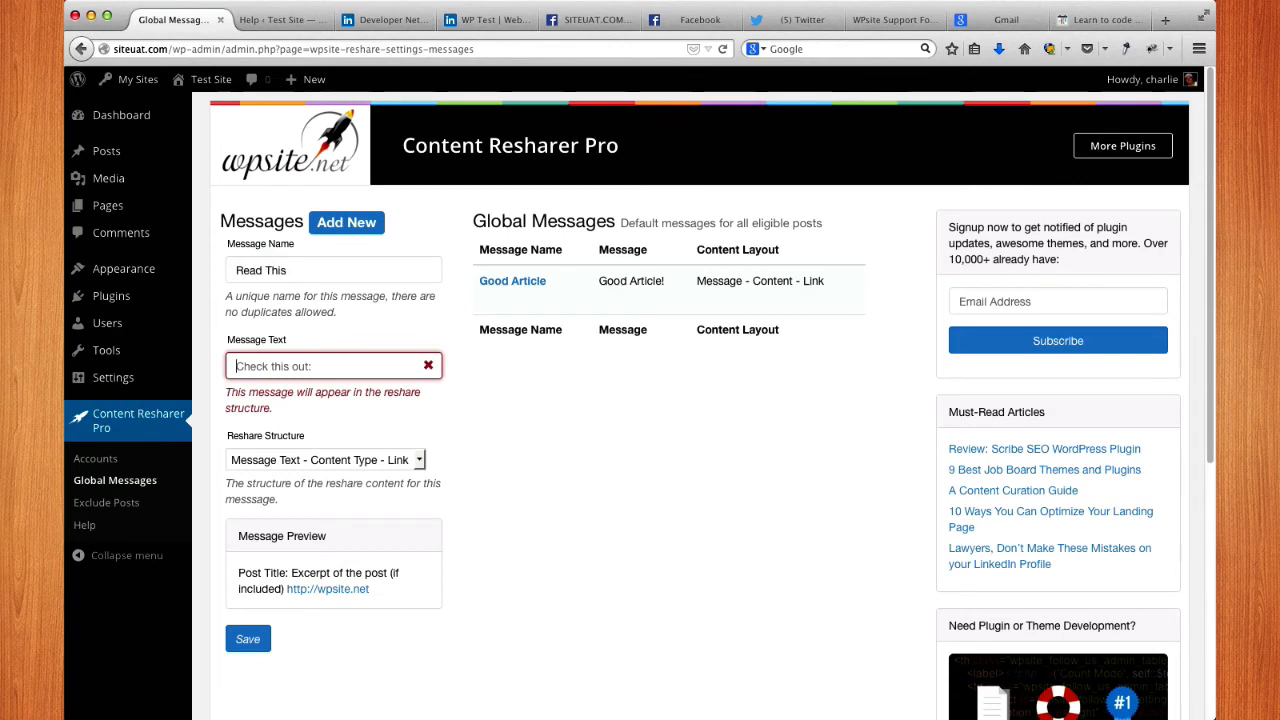
type("Read this bl")
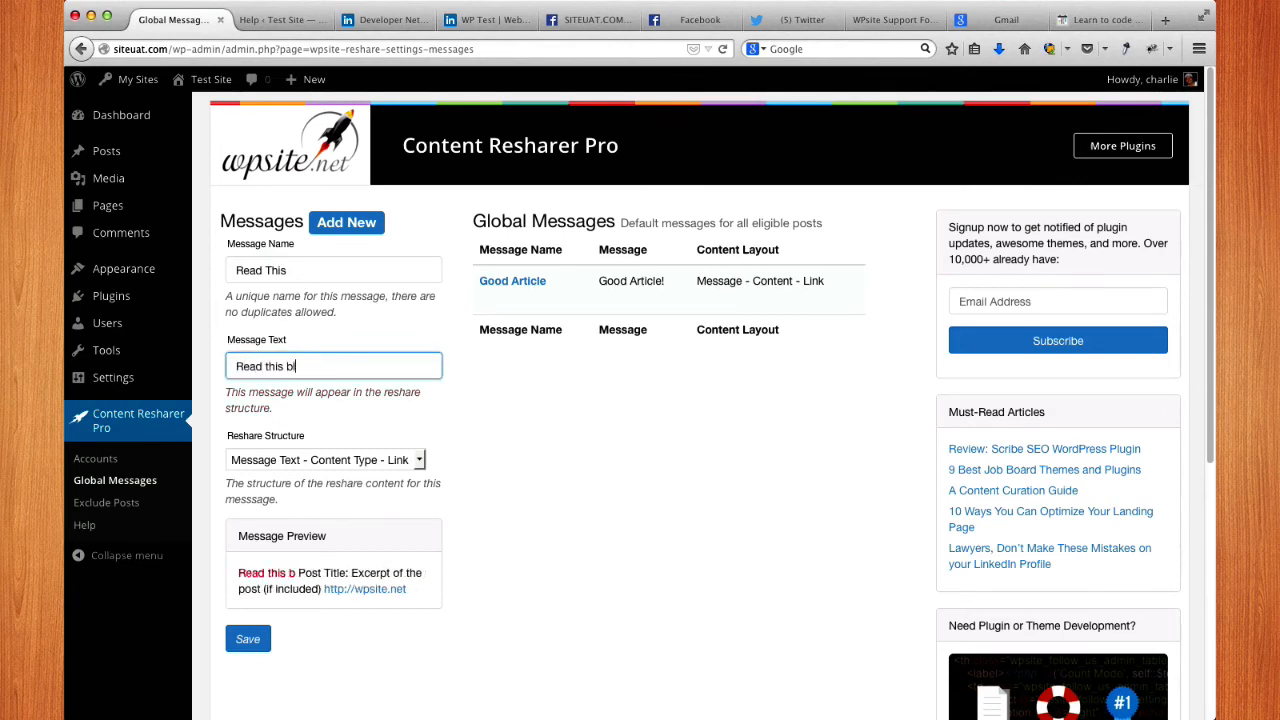
type("og post")
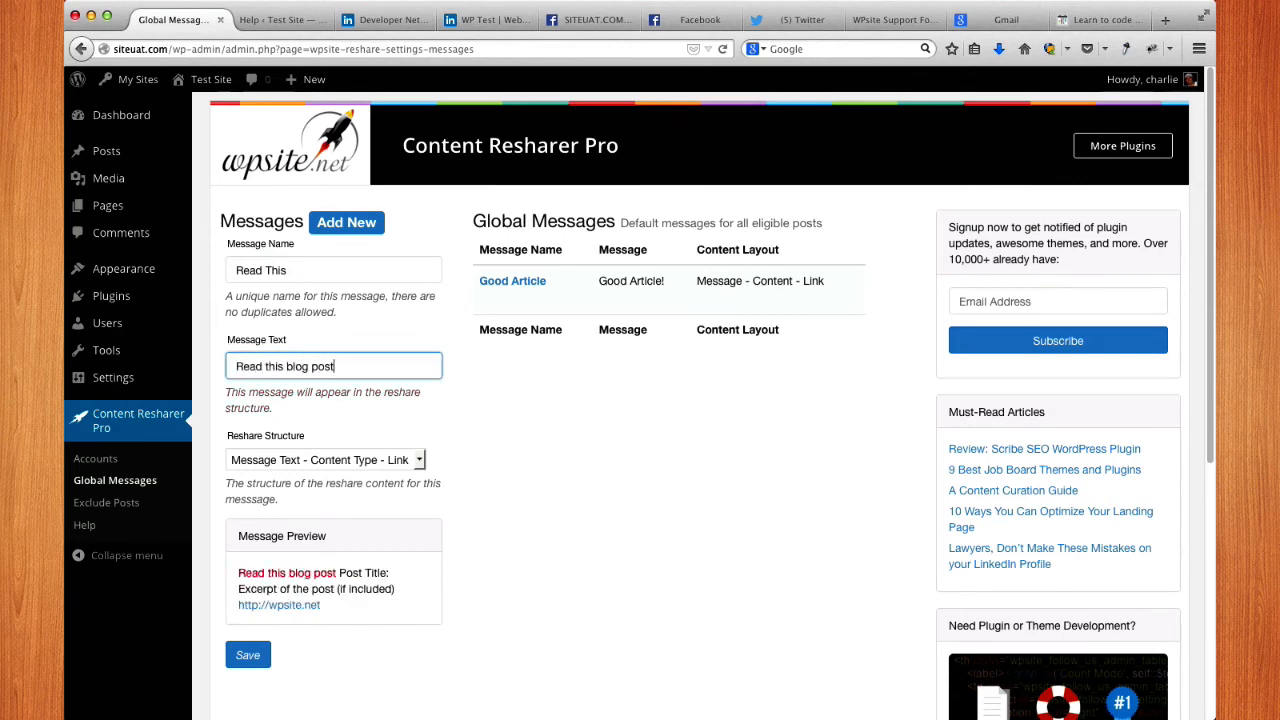
type(":")
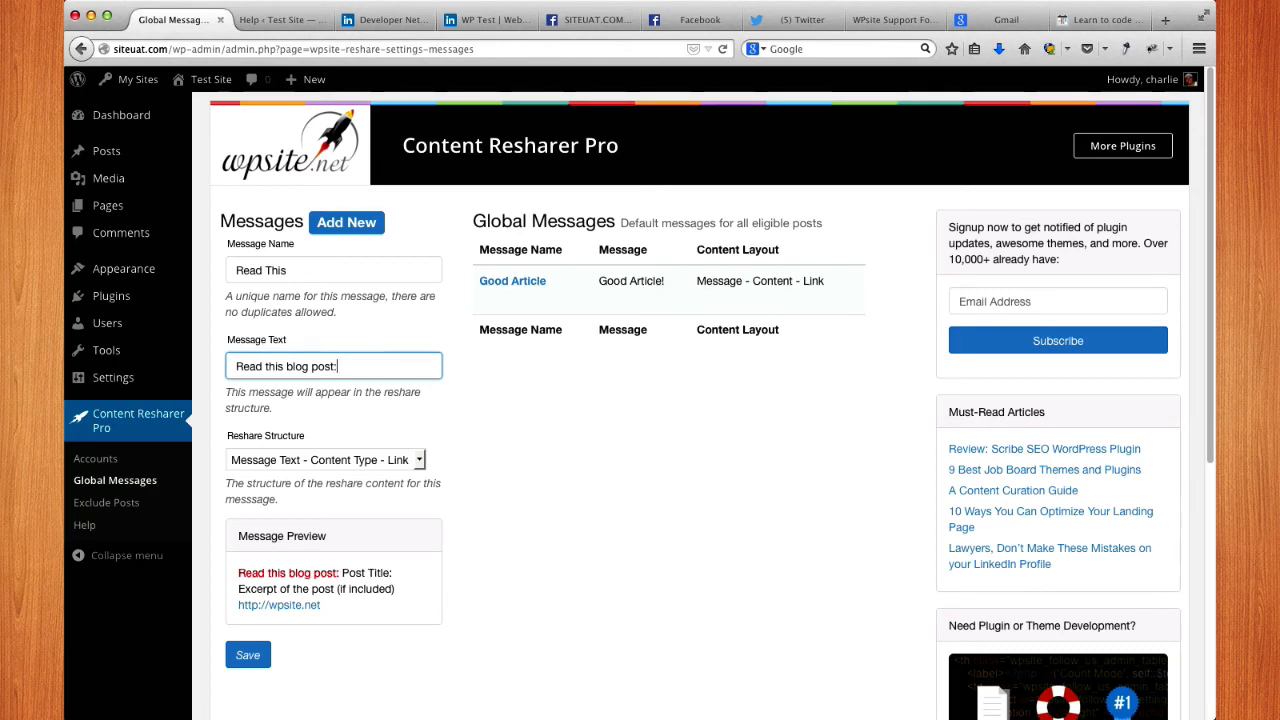
type(" m")
key("BackSpace")
Step: Set the reshare structure to Link - Content Type - Message Text and change the message text to "Read this blog post!"
left_click(337, 460)
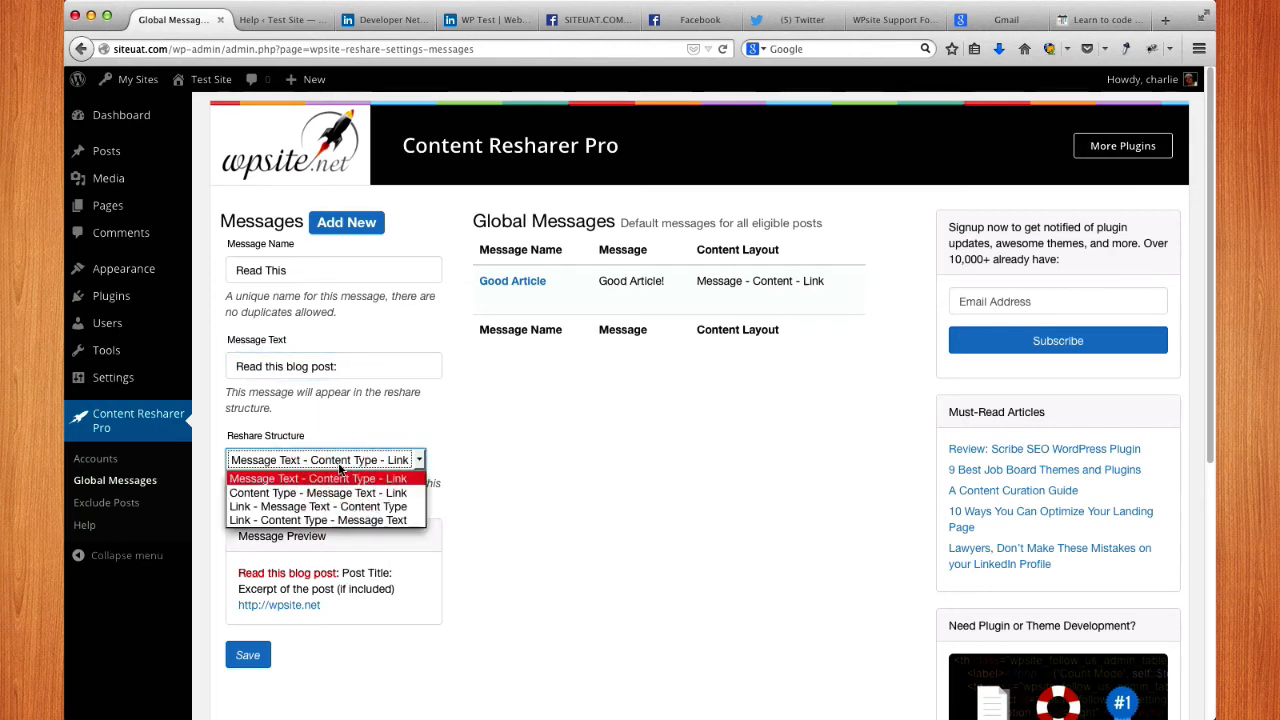
left_click(316, 521)
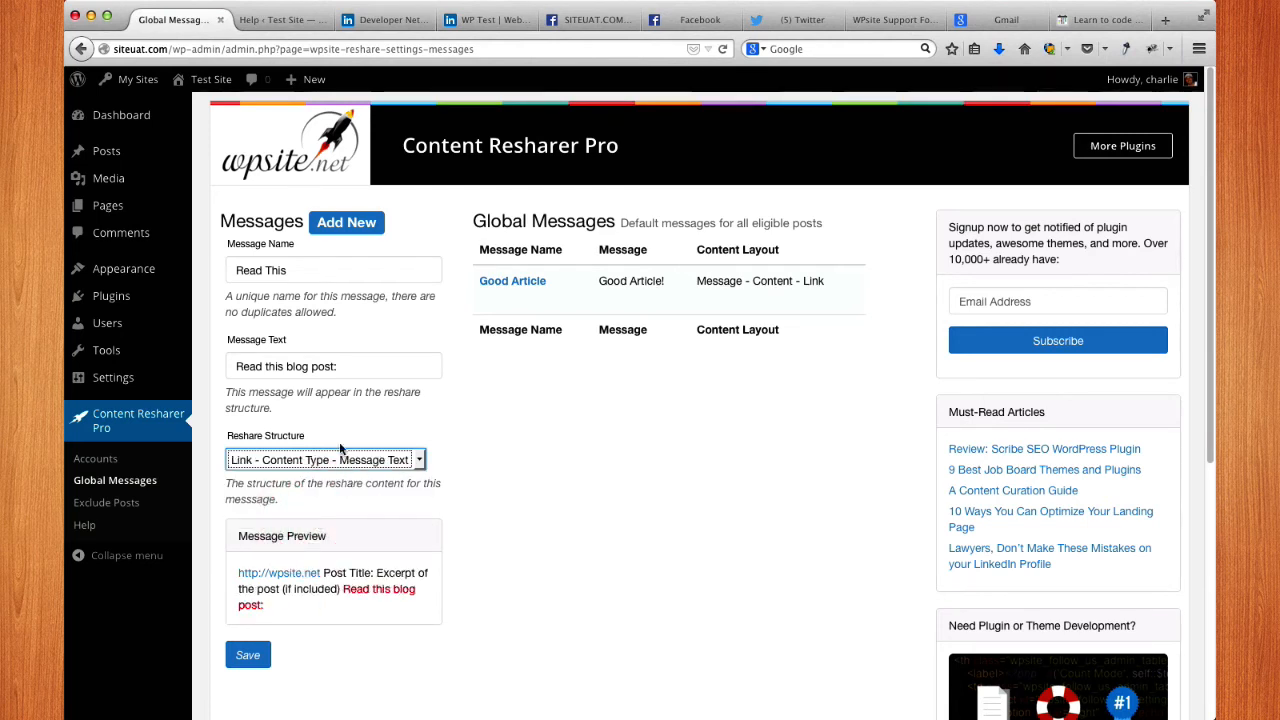
left_click(337, 367)
key("BackSpace")
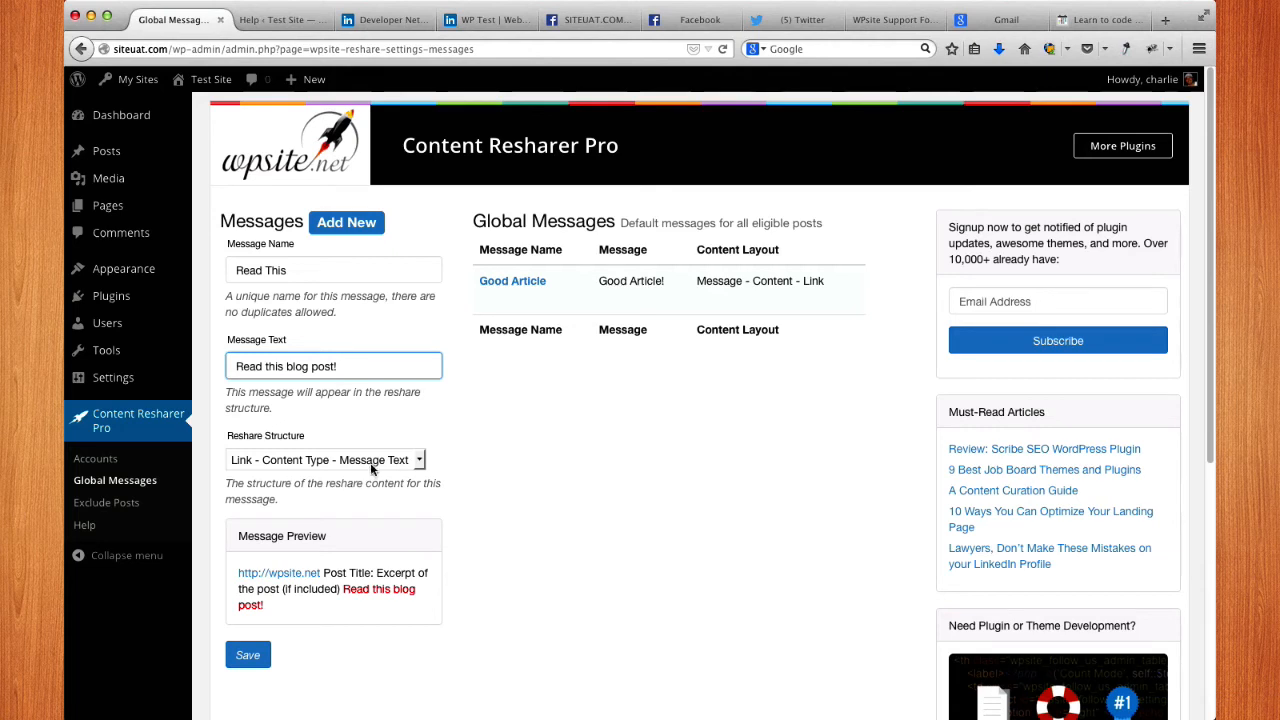
Step: Check the preview of the Read This message, save it and review which posts the global messages apply to
left_click(345, 592)
left_click_drag(345, 592, 362, 607)
left_click(357, 610)
left_click(362, 608)
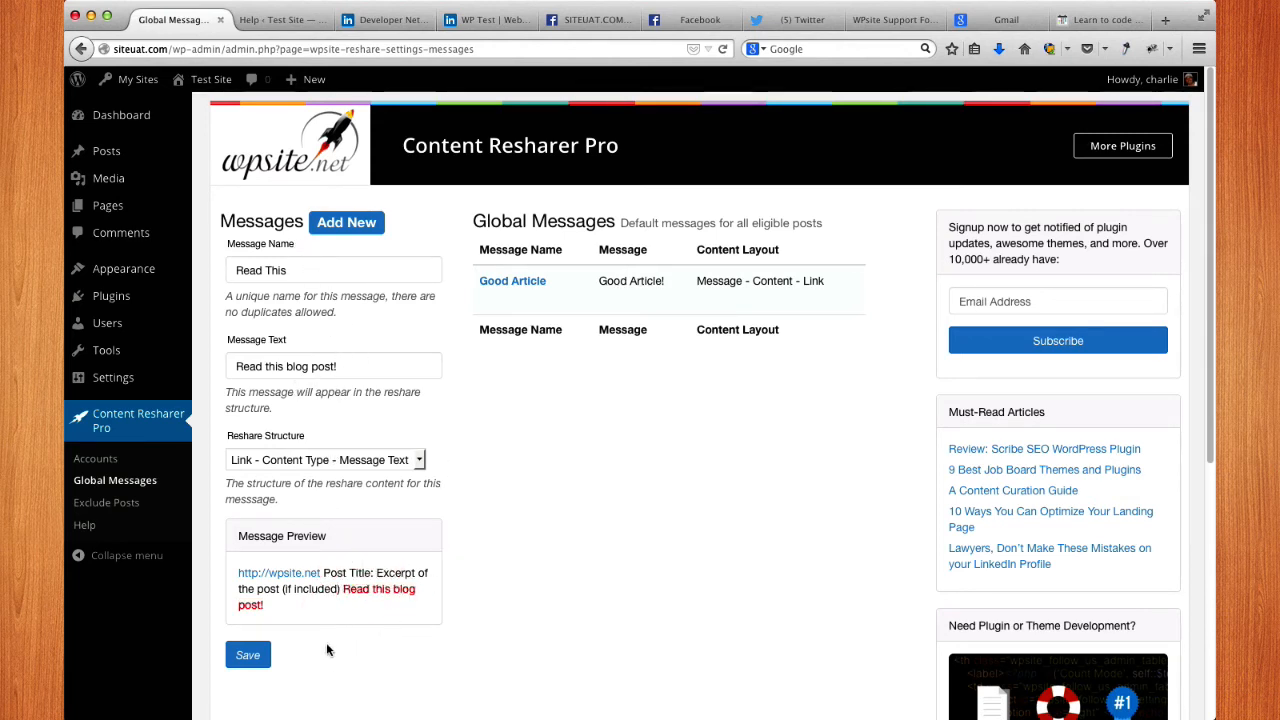
left_click(253, 662)
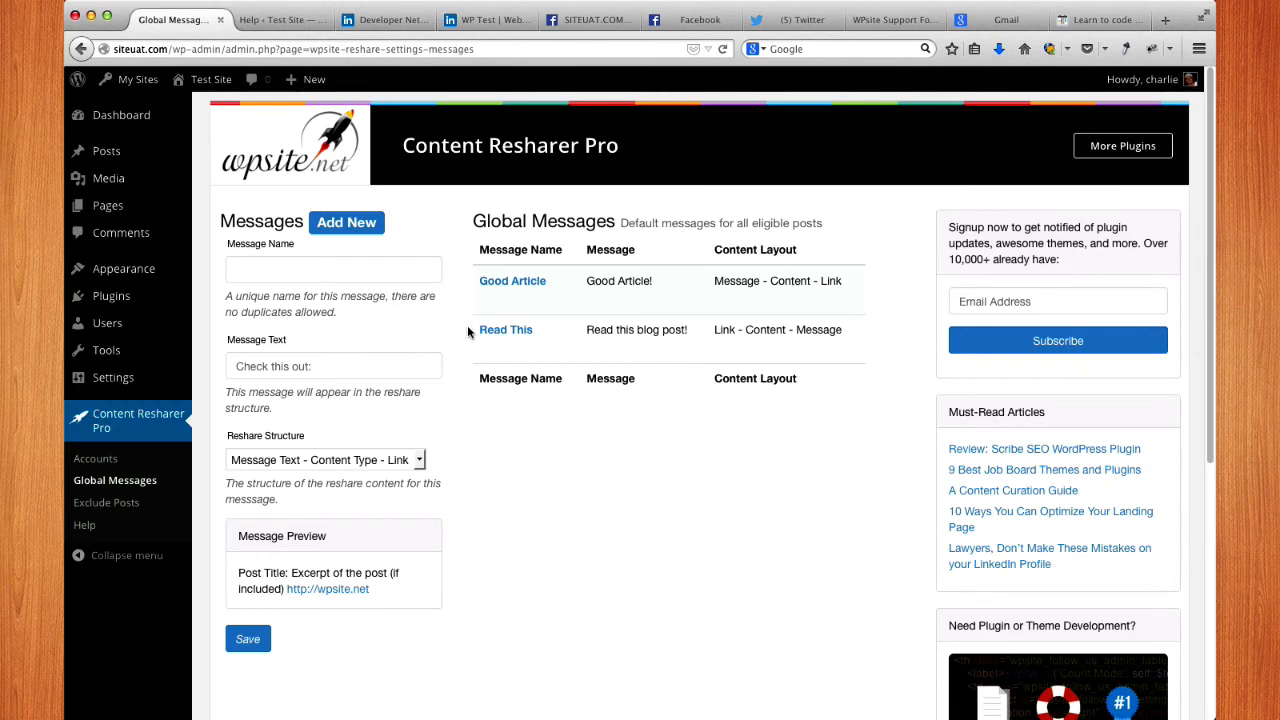
left_click_drag(823, 224, 737, 222)
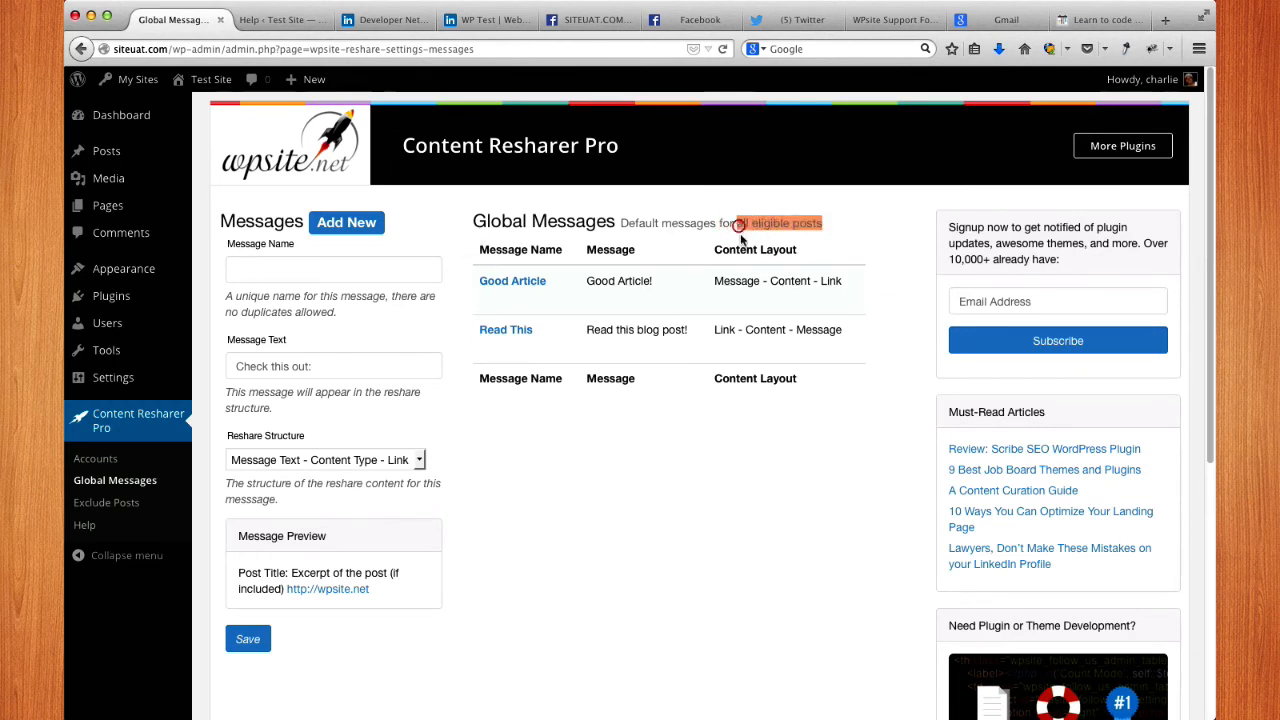
left_click(615, 441)
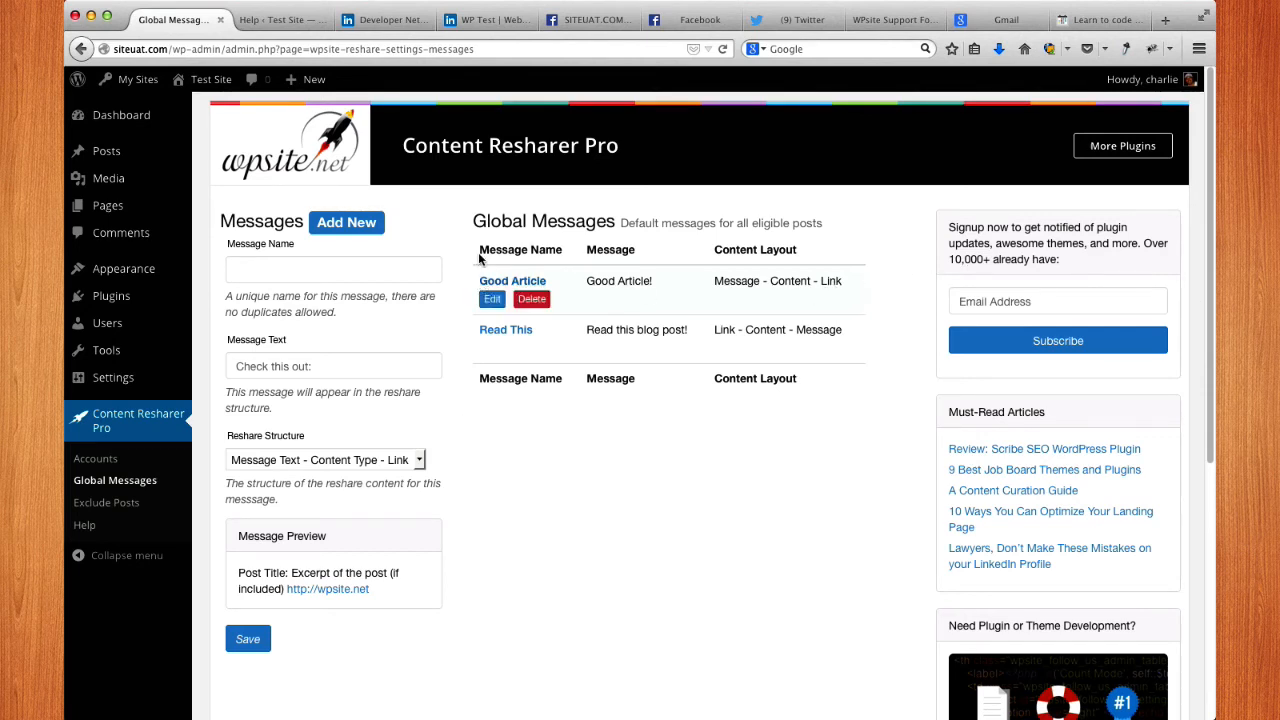
Step: Open post 20 for editing from the posts list and go to its Content Resharer Message Pool
left_click(114, 164)
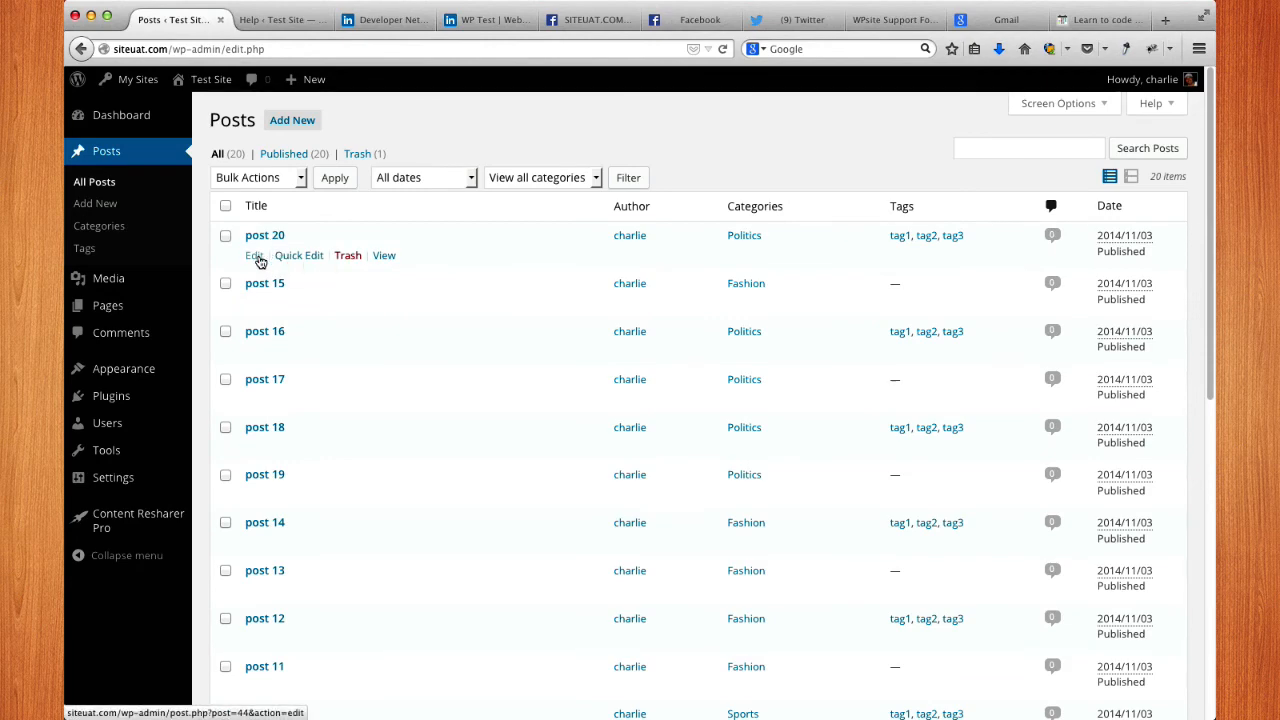
left_click(256, 257)
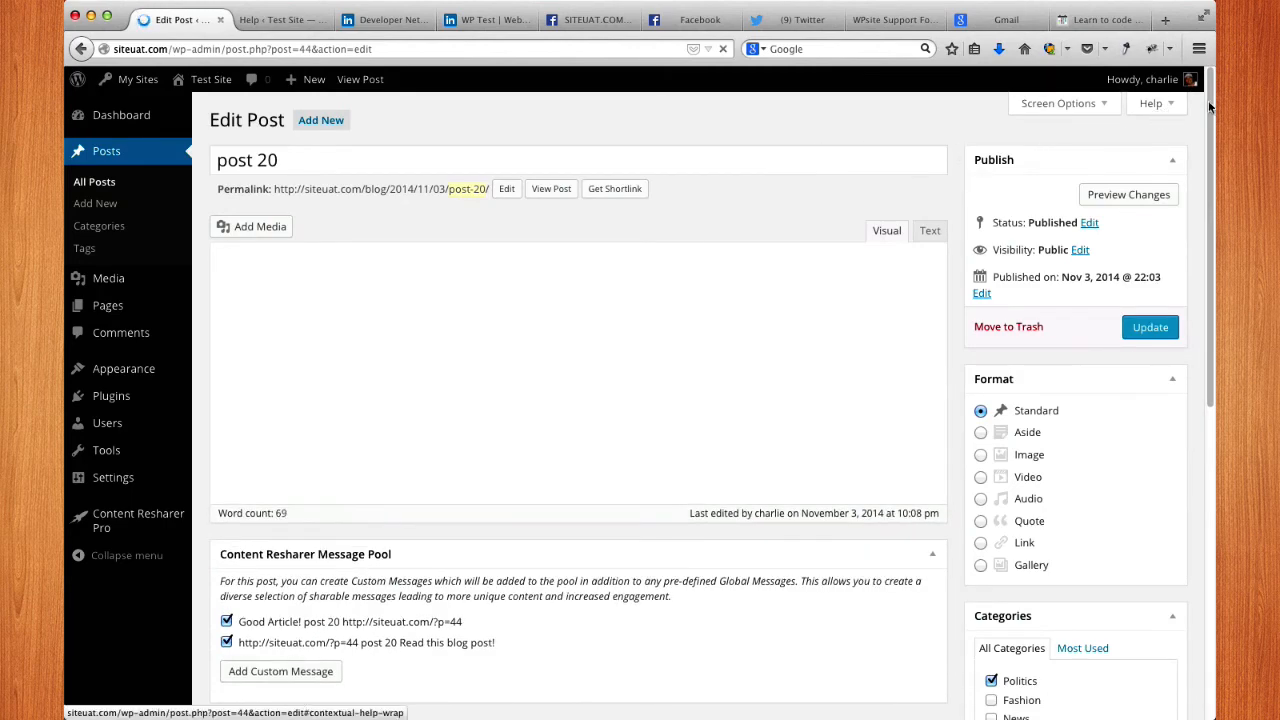
left_click_drag(1210, 107, 1210, 160)
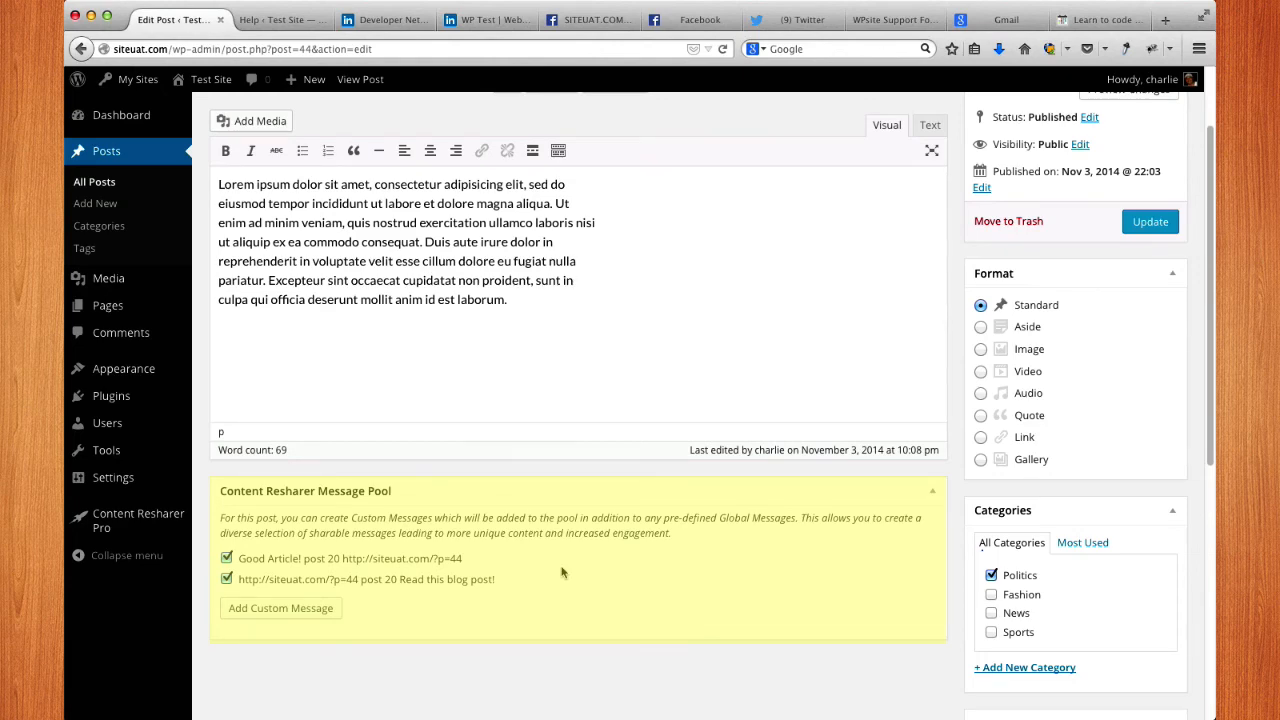
Step: Examine how the two global messages in post 20's message pool combine the post title, link and message text
scroll(562, 572, "up", 2)
left_click_drag(281, 158, 221, 152)
scroll(539, 576, "down", 3)
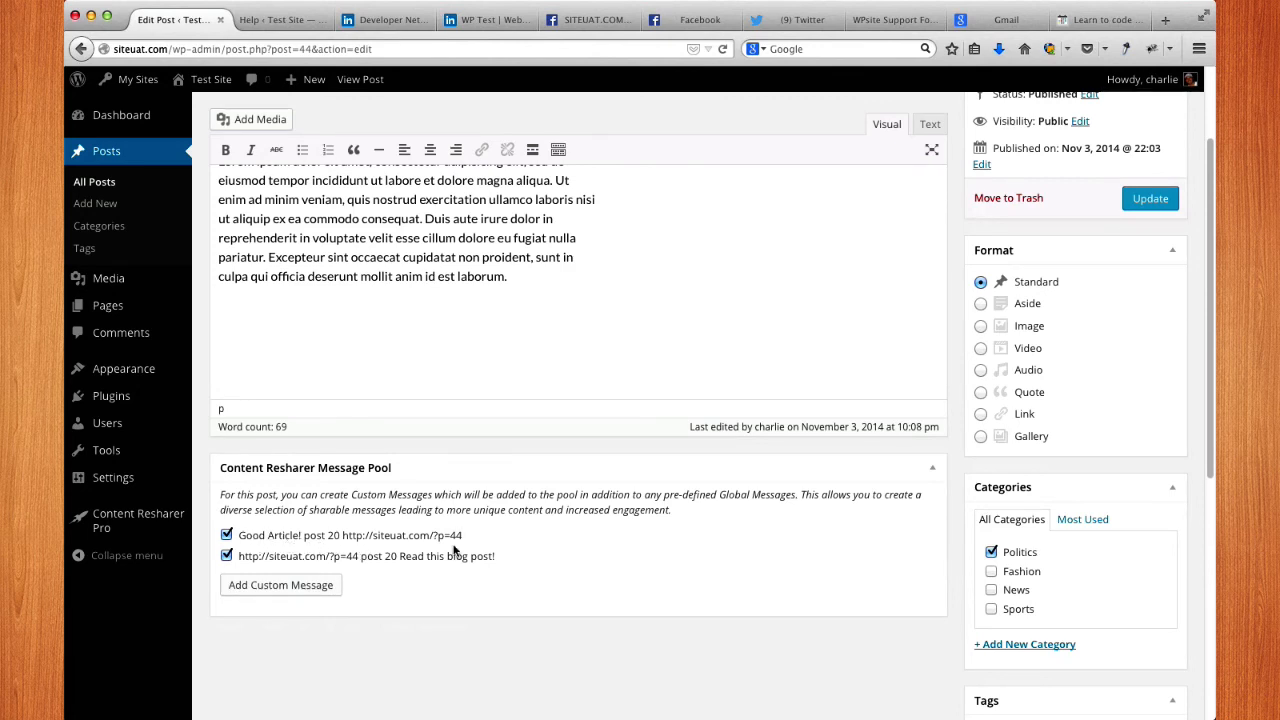
left_click_drag(466, 540, 238, 537)
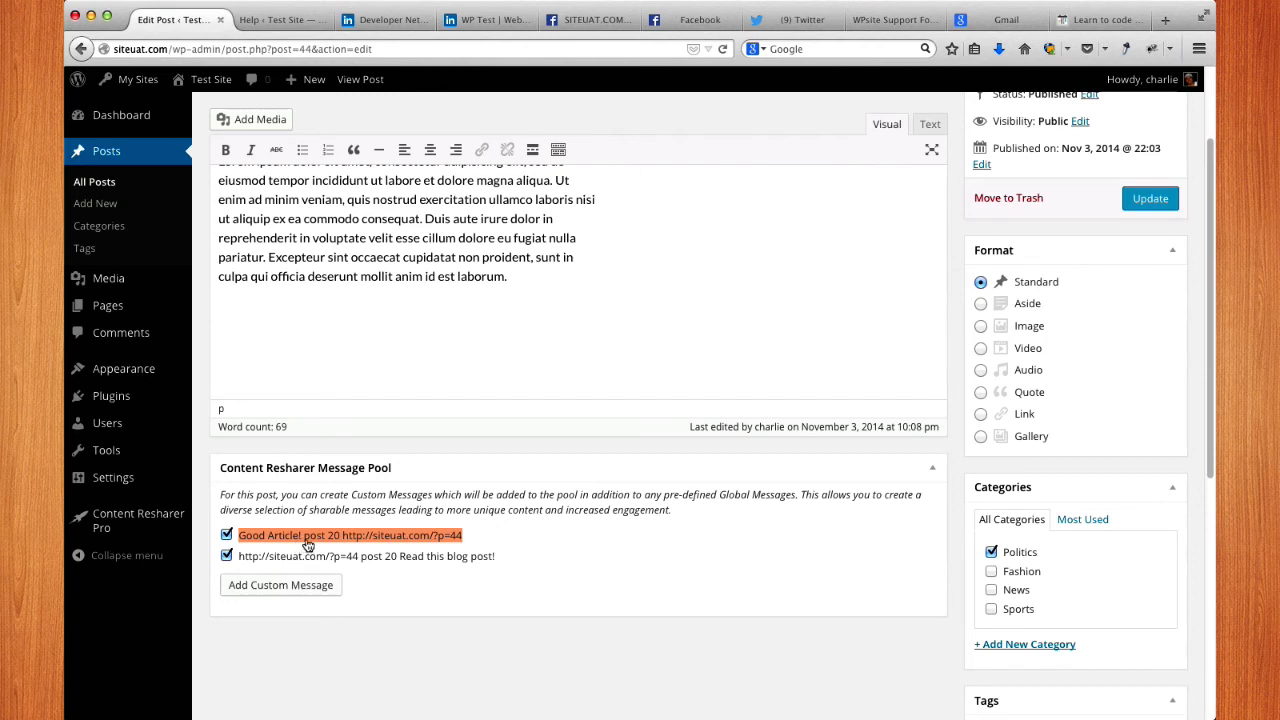
left_click_drag(523, 557, 241, 563)
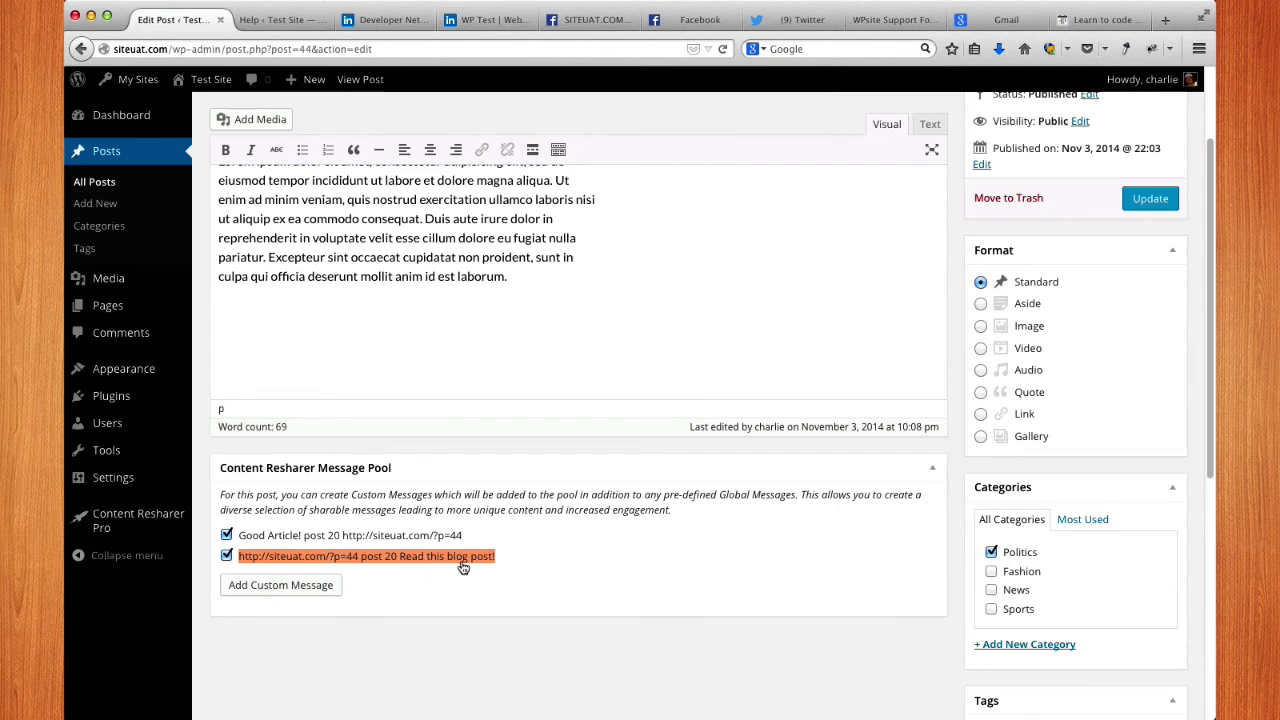
left_click(505, 566)
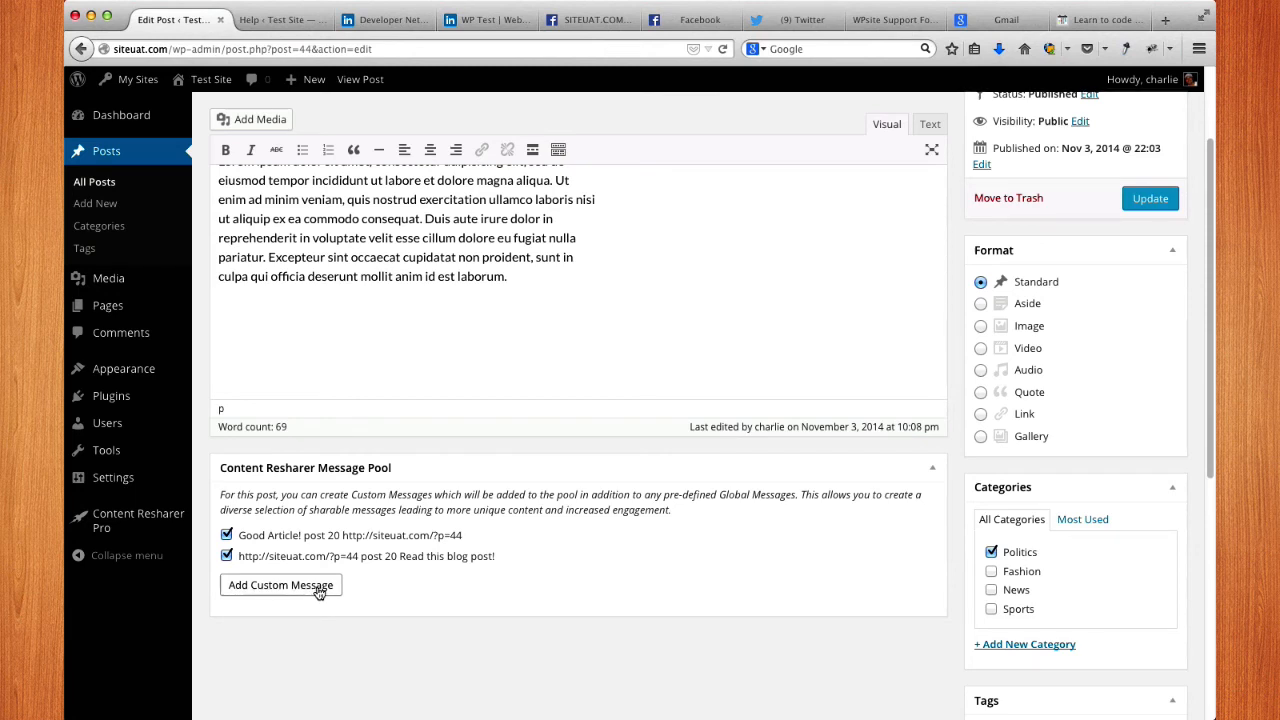
Step: Add a custom message to post 20's pool reading "Lorem ipsum is awesome.", copying "Lorem ipsum" from the post body
left_click(290, 588)
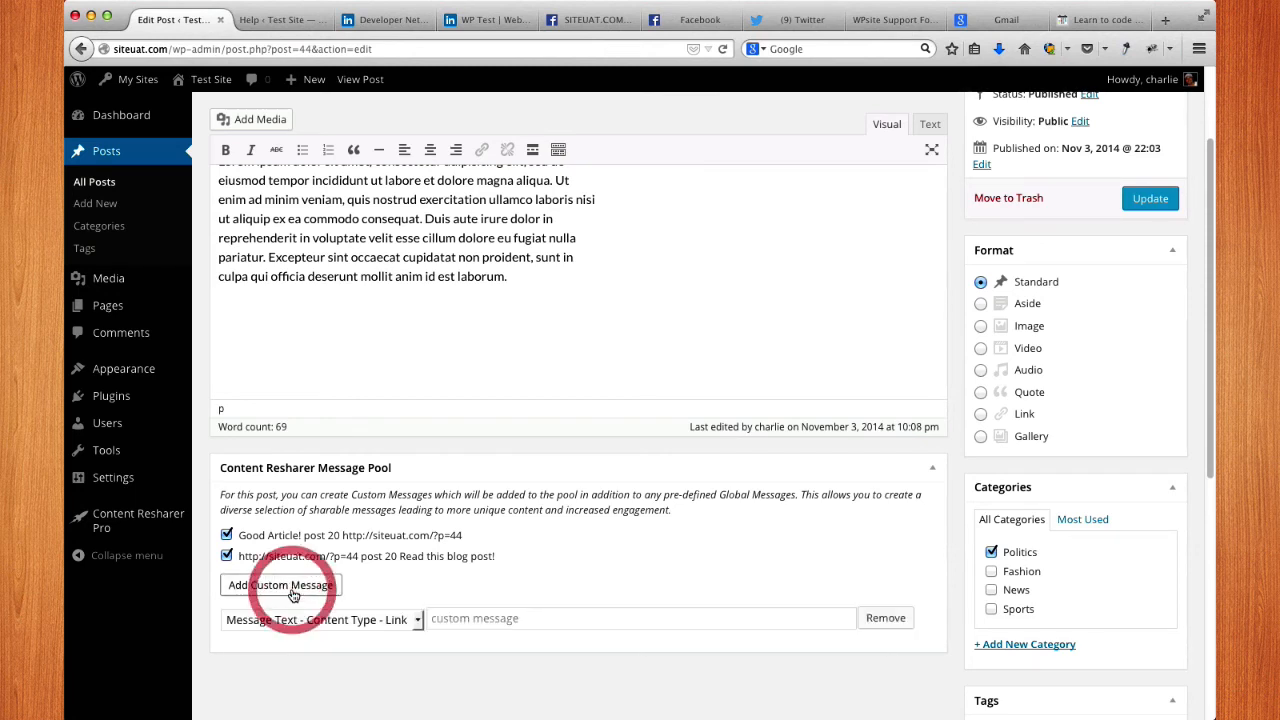
left_click(549, 620)
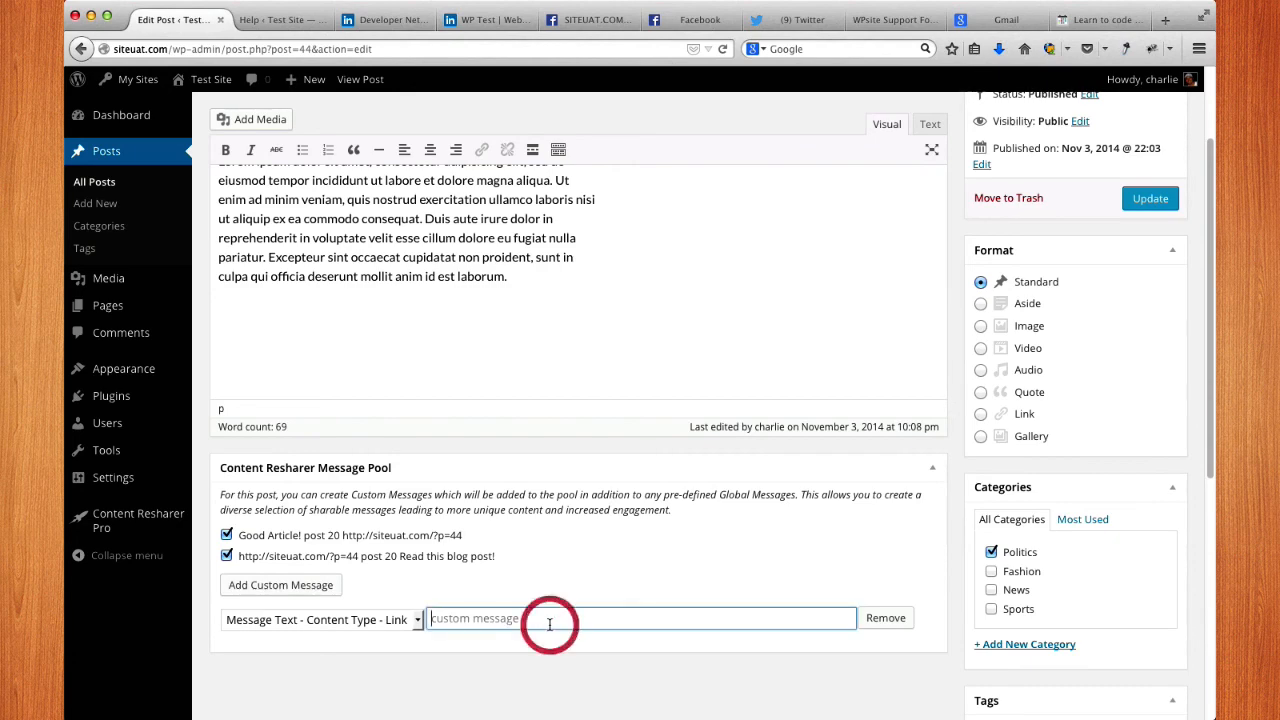
scroll(764, 475, "up", 3)
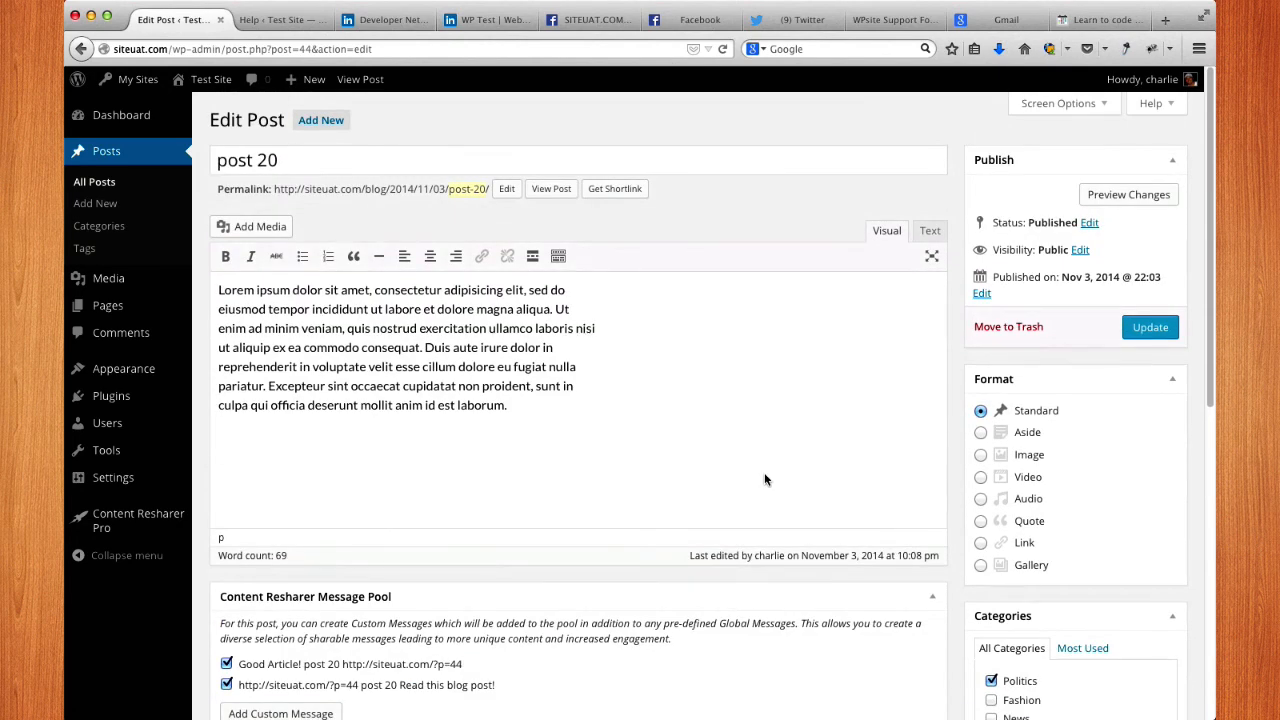
scroll(764, 490, "down", 4)
scroll(410, 318, "up", 2)
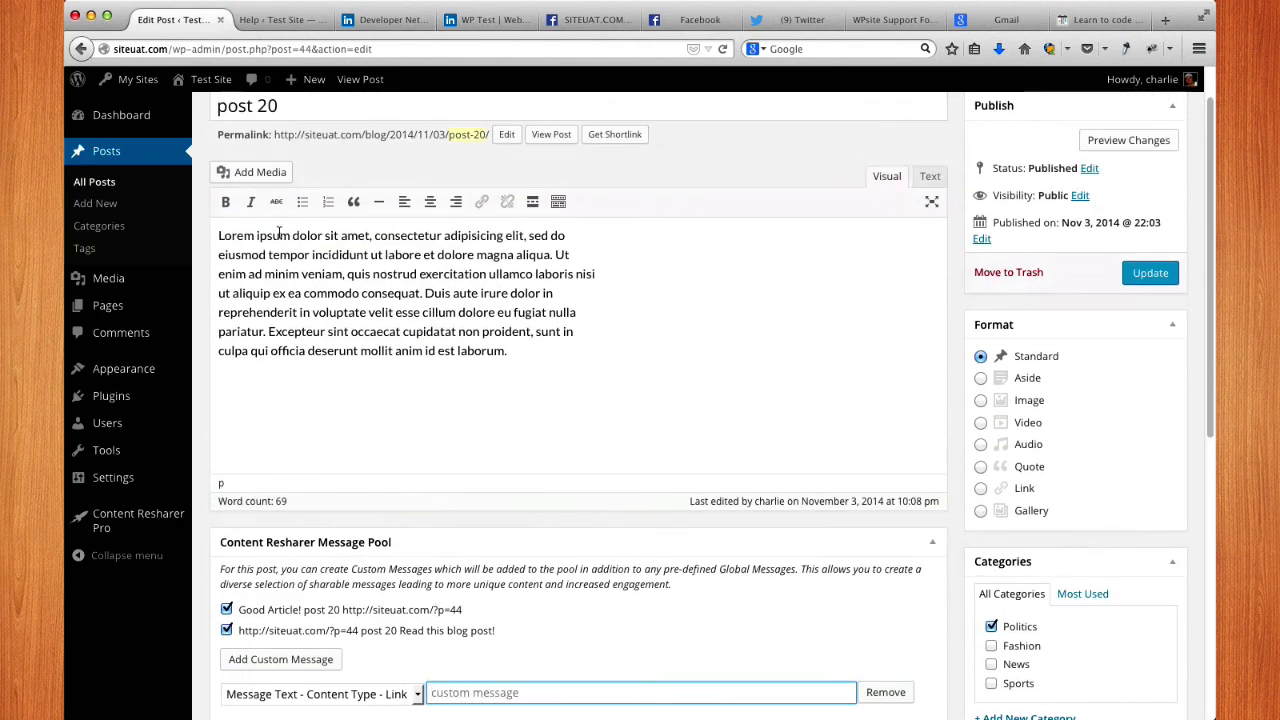
left_click_drag(290, 236, 218, 236)
key("super+c")
scroll(459, 540, "down", 3)
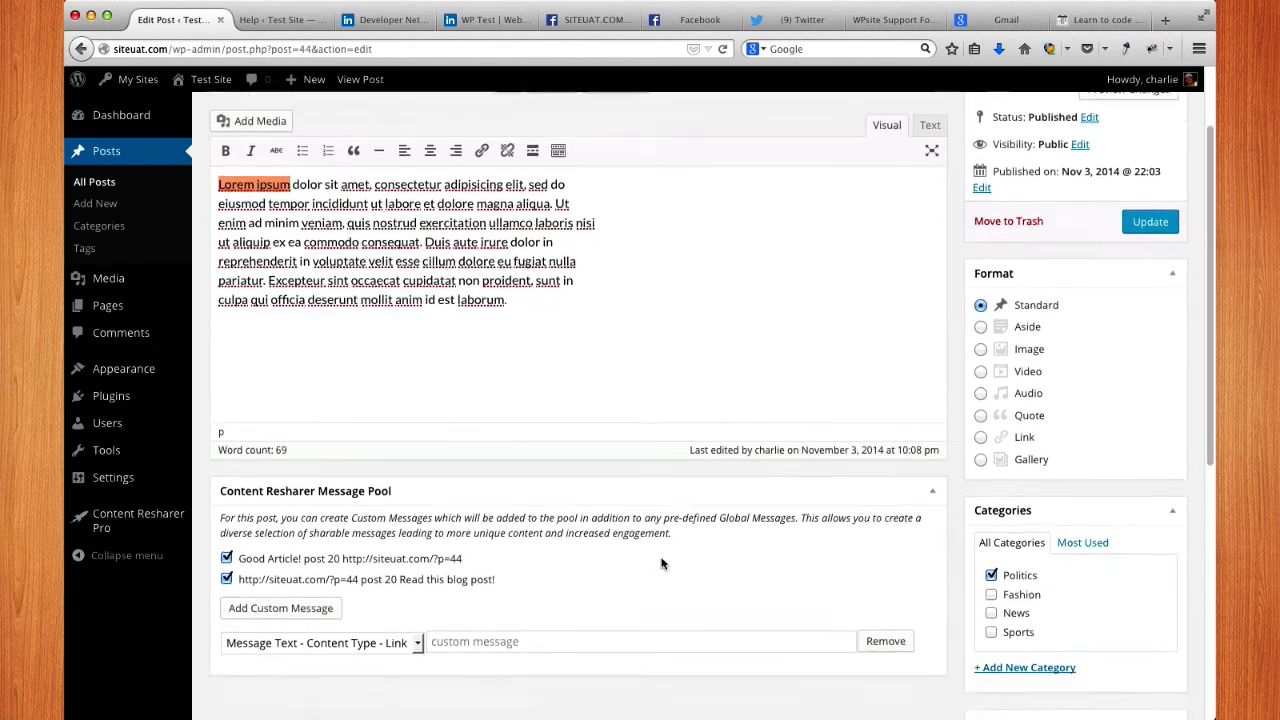
left_click(455, 511)
key("super+v")
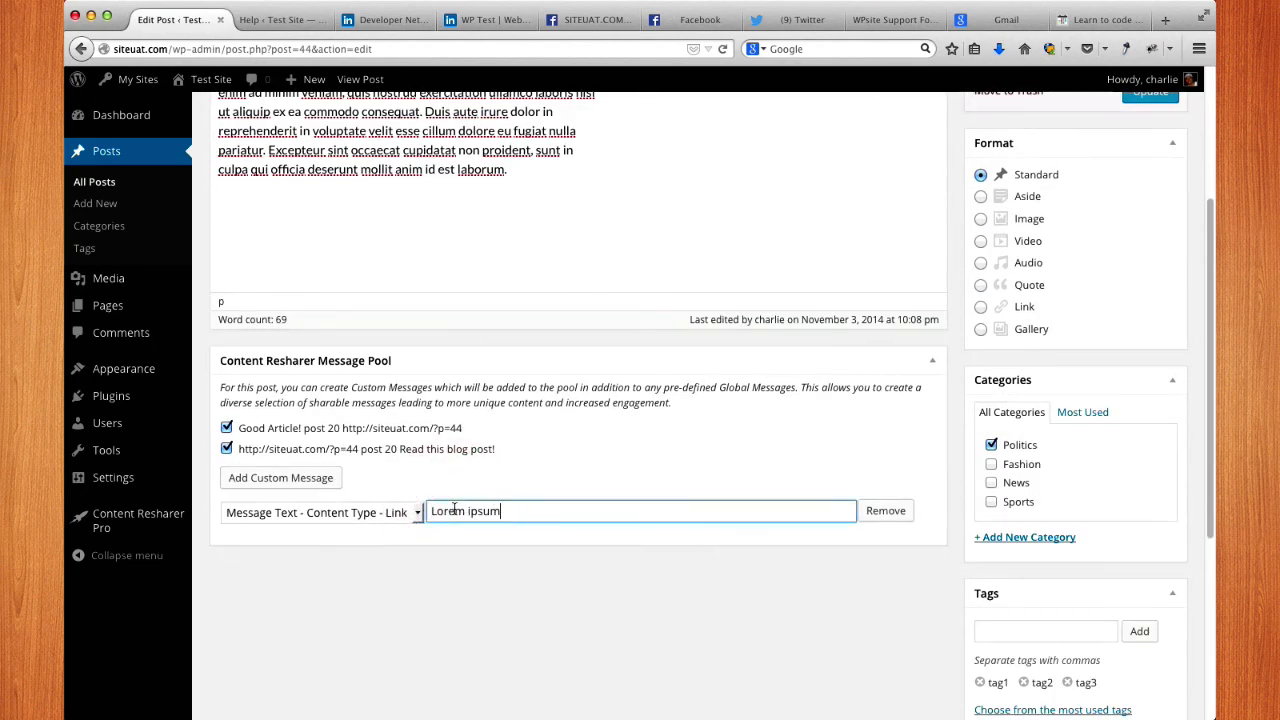
type("is awesome.")
Step: Try the Link - Message Text - Content Type structure on the custom message, then restore Message Text - Content Type - Link
scroll(459, 369, "up", 4)
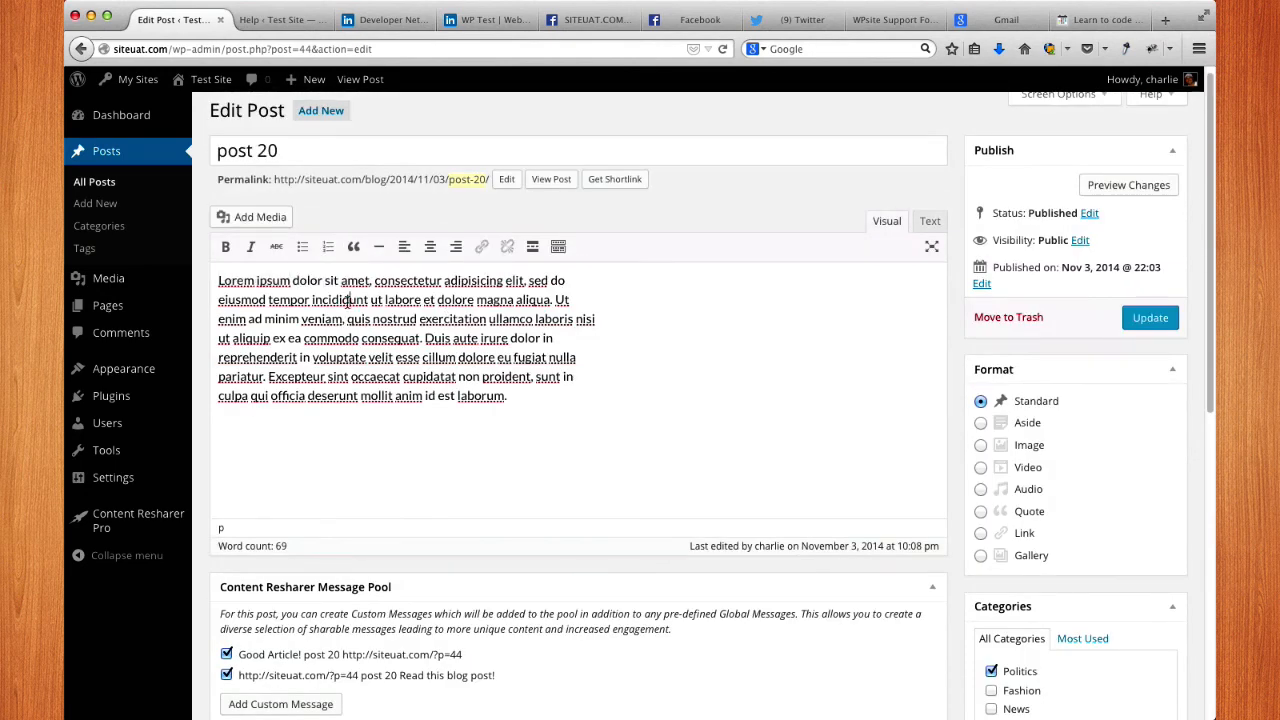
scroll(650, 536, "down", 4)
scroll(650, 540, "down", 3)
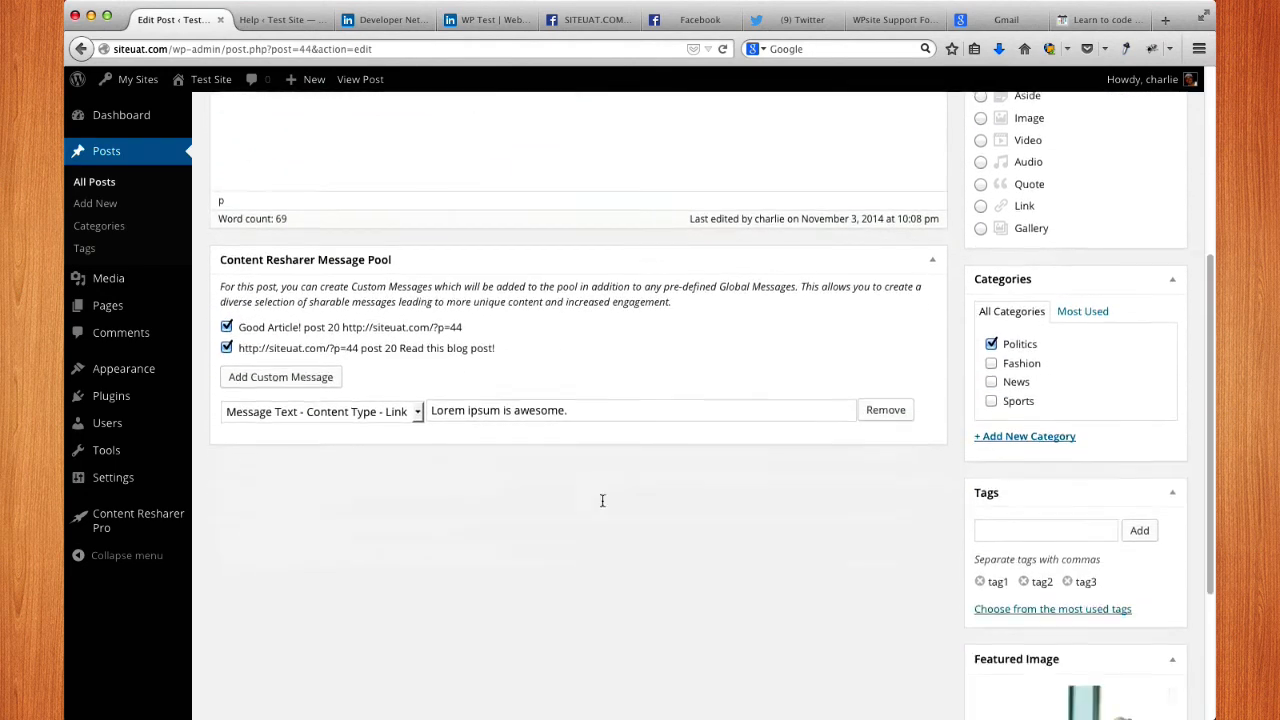
left_click(586, 390)
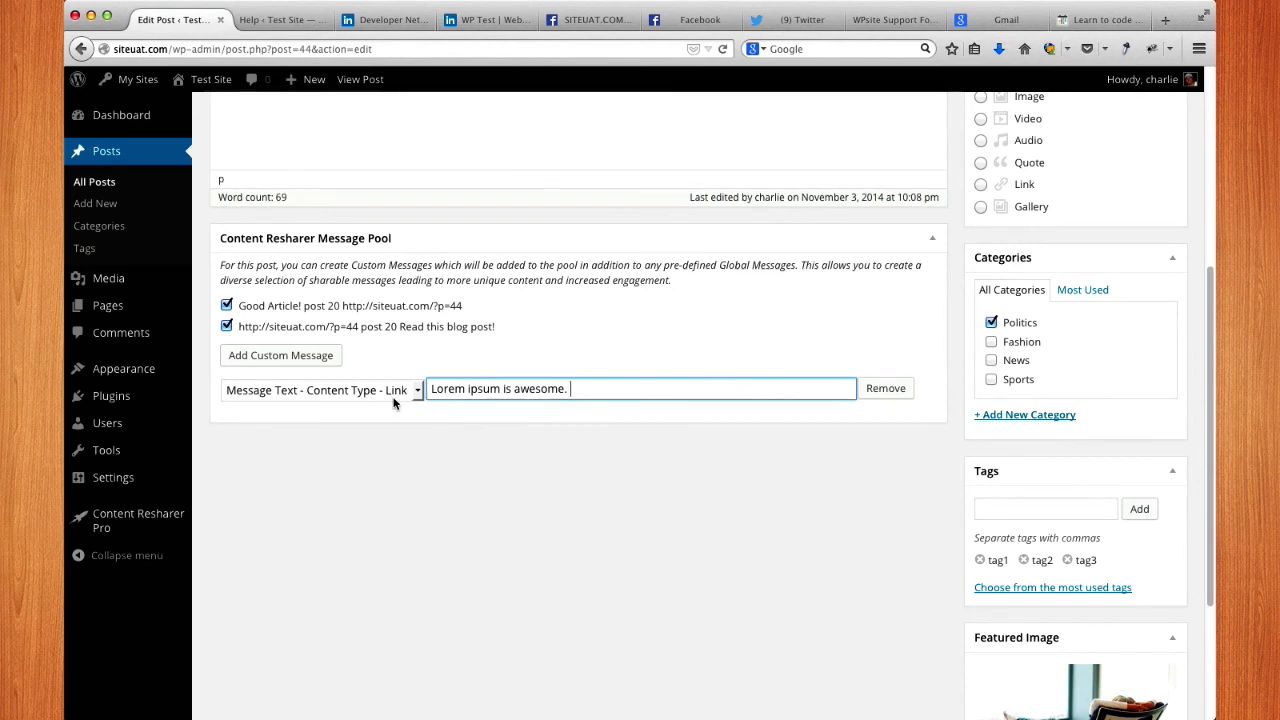
left_click(415, 390)
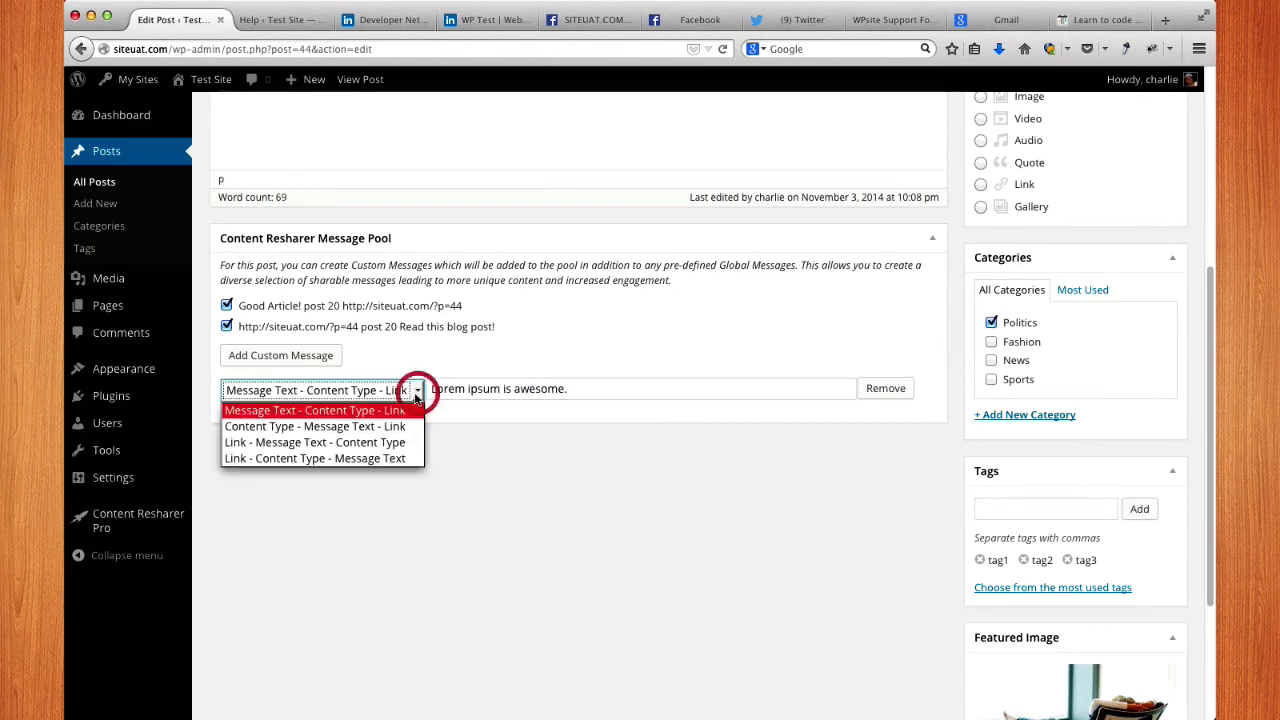
left_click(348, 445)
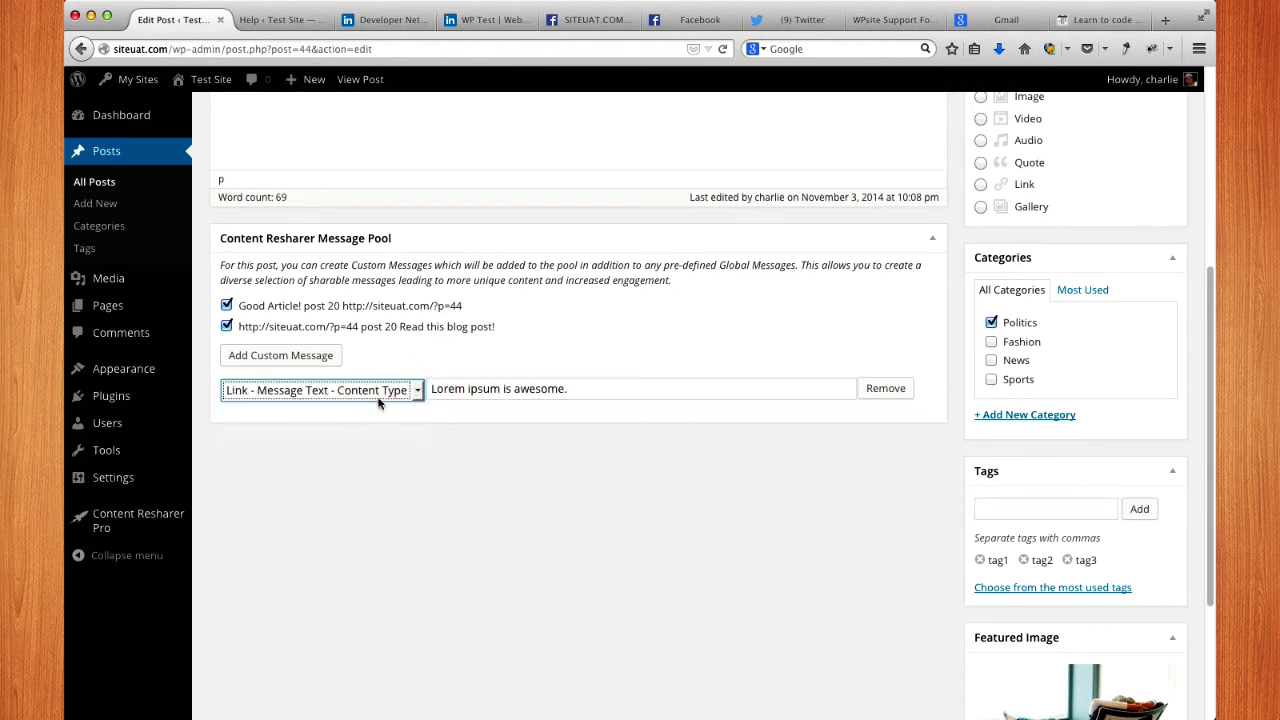
left_click(414, 391)
left_click(369, 418)
left_click(376, 392)
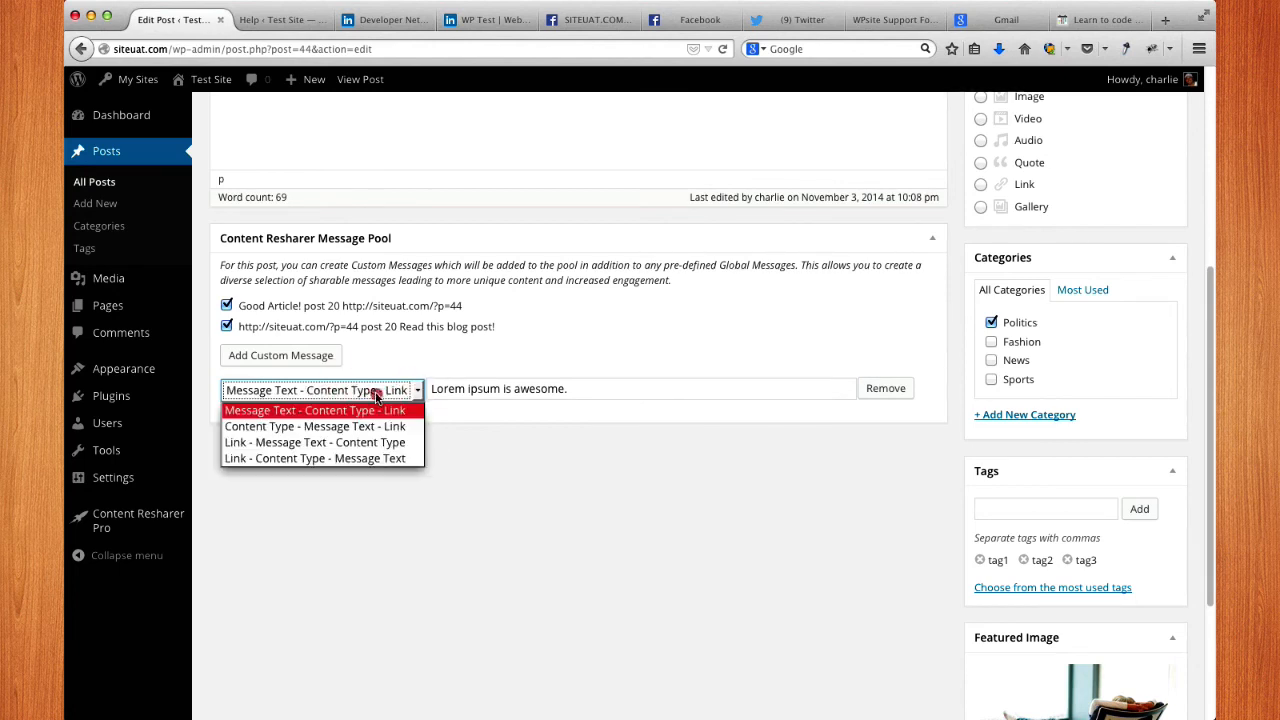
left_click(347, 410)
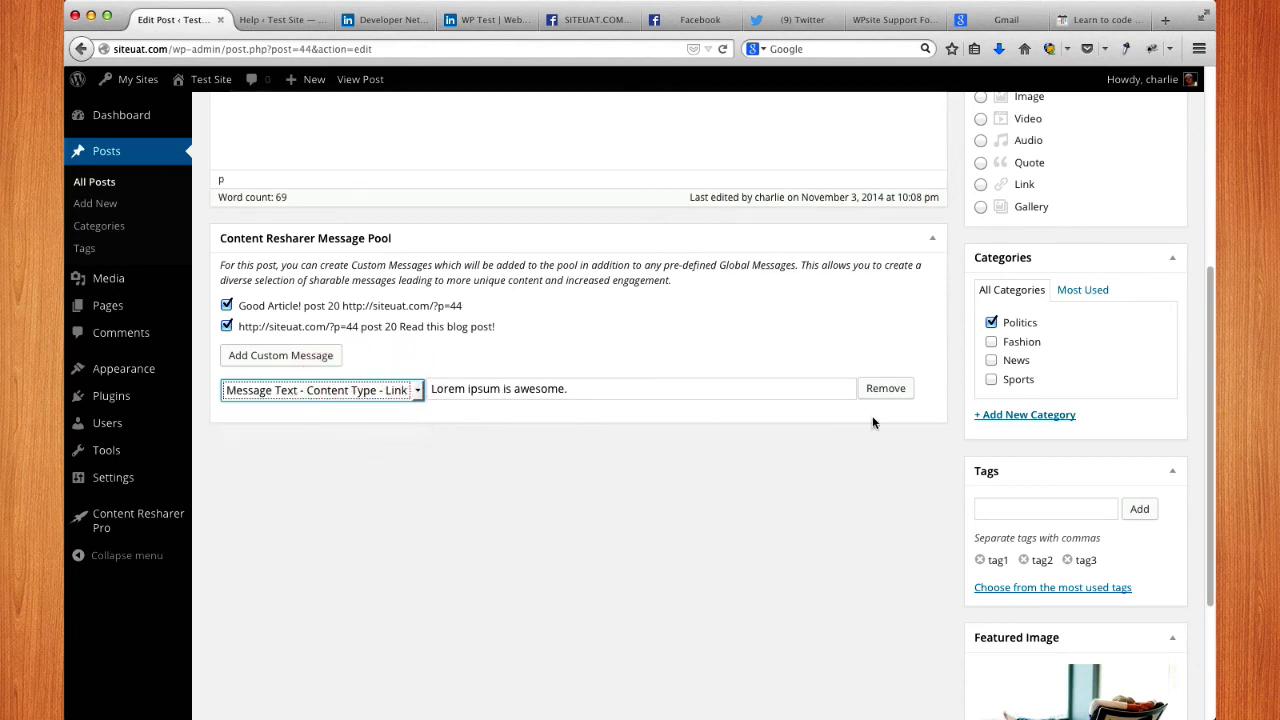
left_click(571, 390)
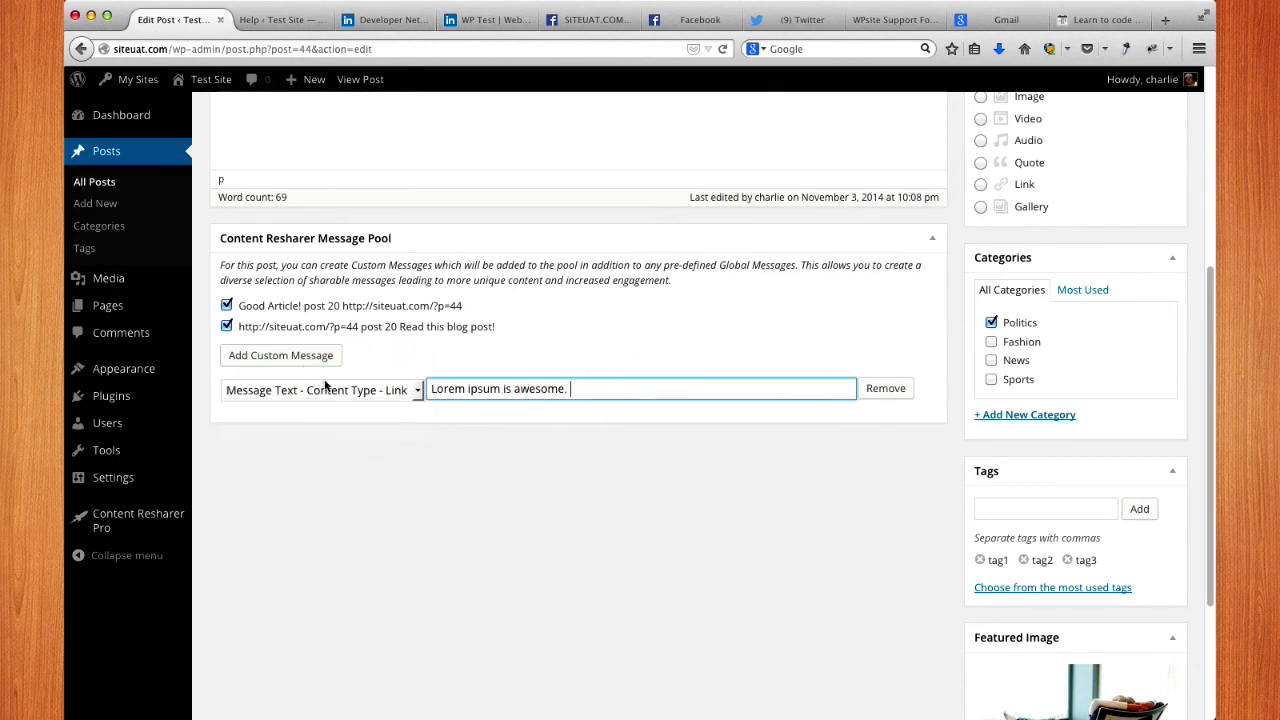
Step: Add a second custom message to post 20's pool reading "Learned a lot from Post 20" with the Content Type - Message Text - Link structure
left_click(284, 355)
left_click(348, 420)
left_click(354, 453)
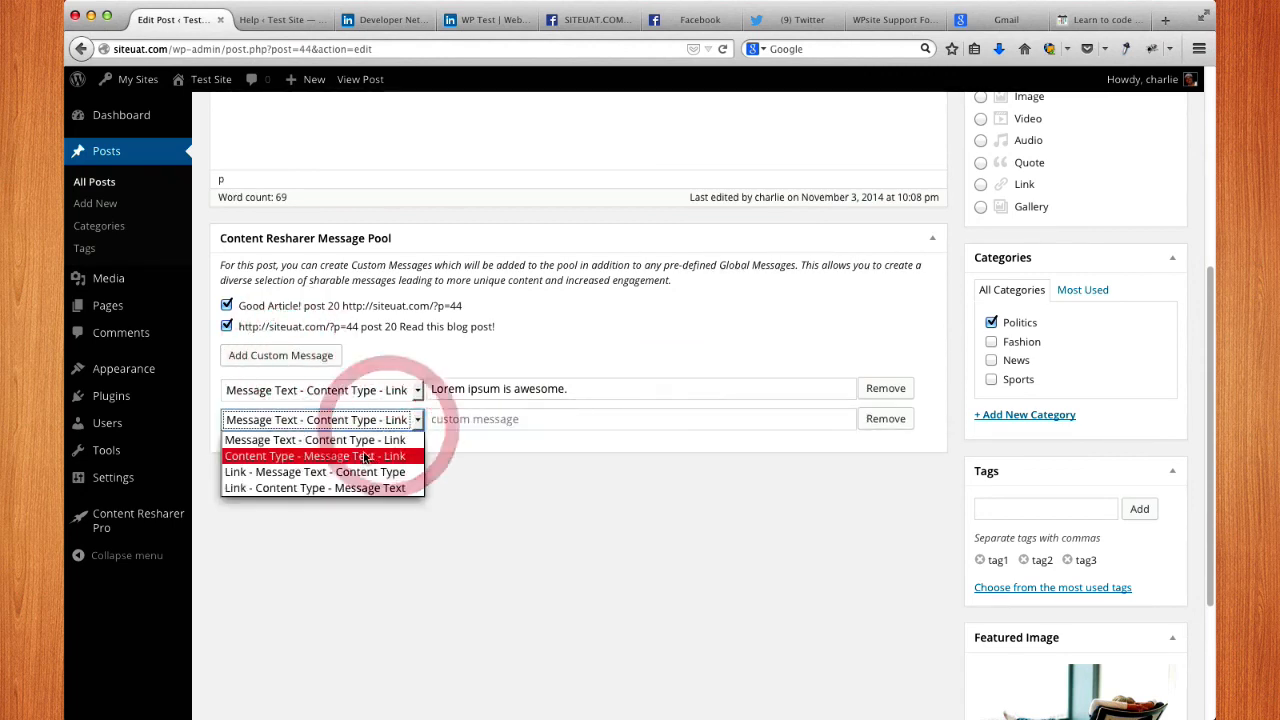
left_click(521, 421)
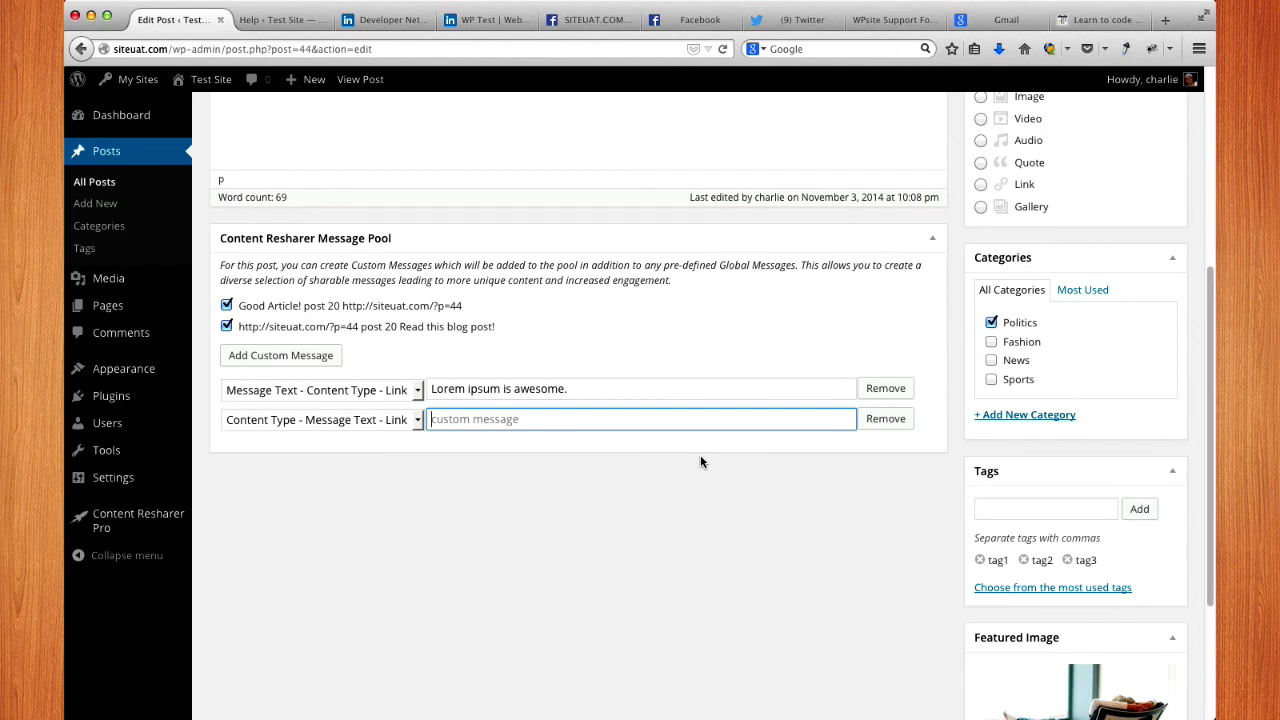
type("Learned a l")
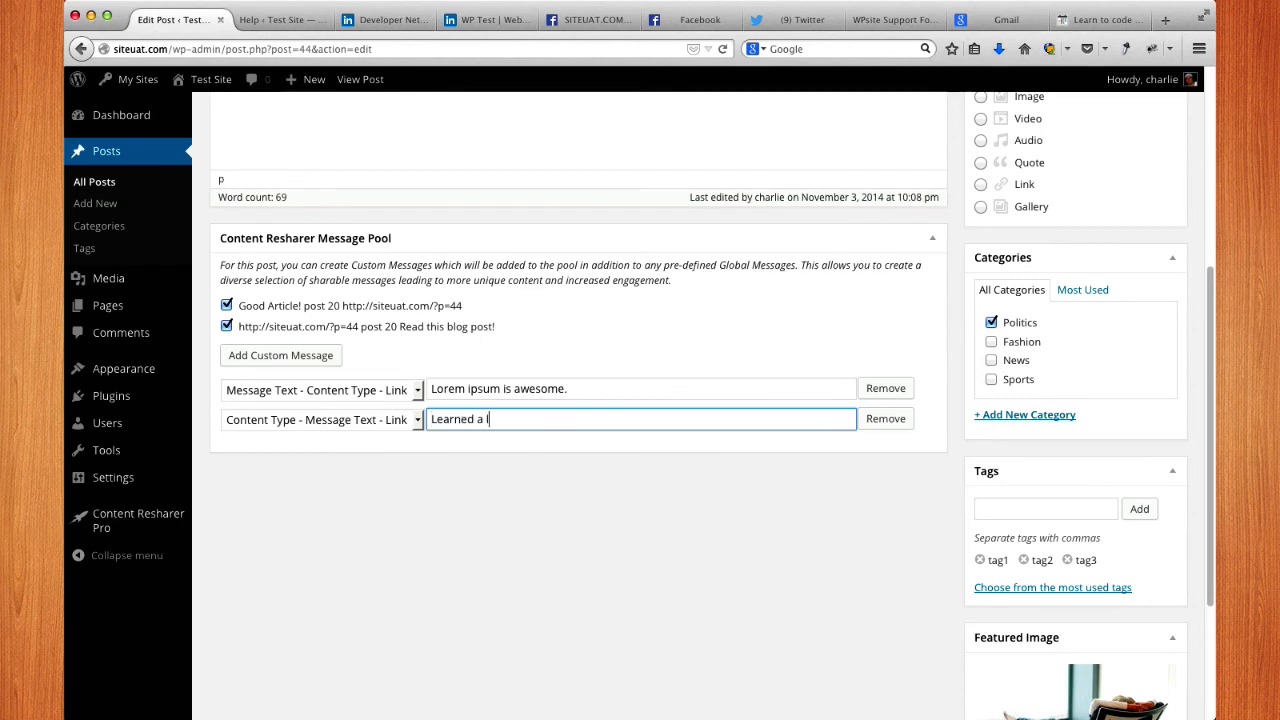
type("ot from Post 20")
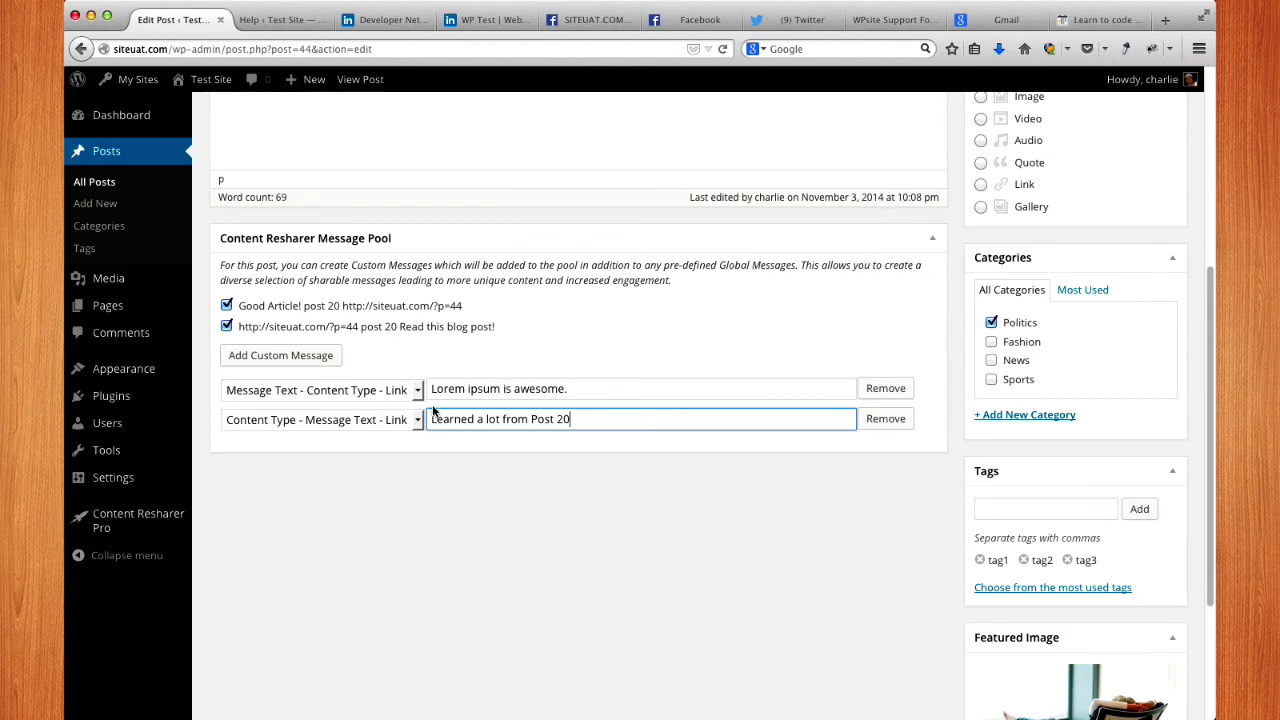
Step: Add a third custom message to post 20's pool reading "Another Custom Message"
left_click(310, 362)
left_click(462, 452)
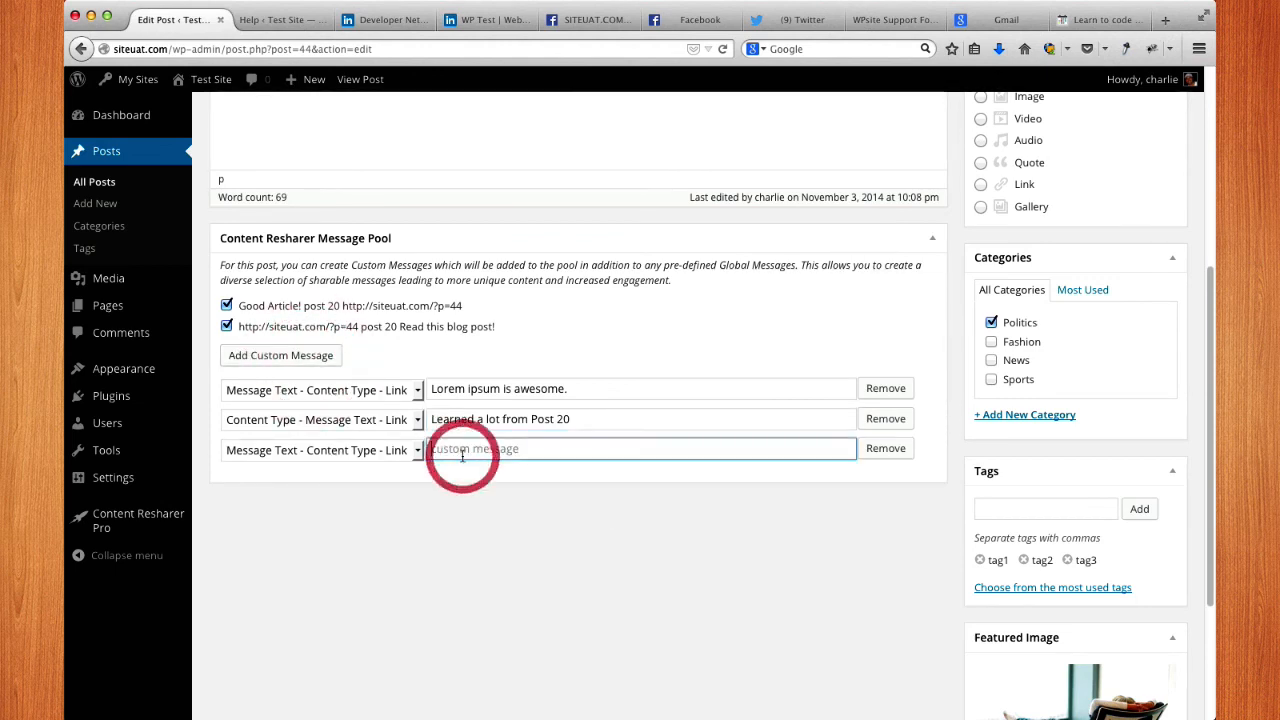
type("Another ")
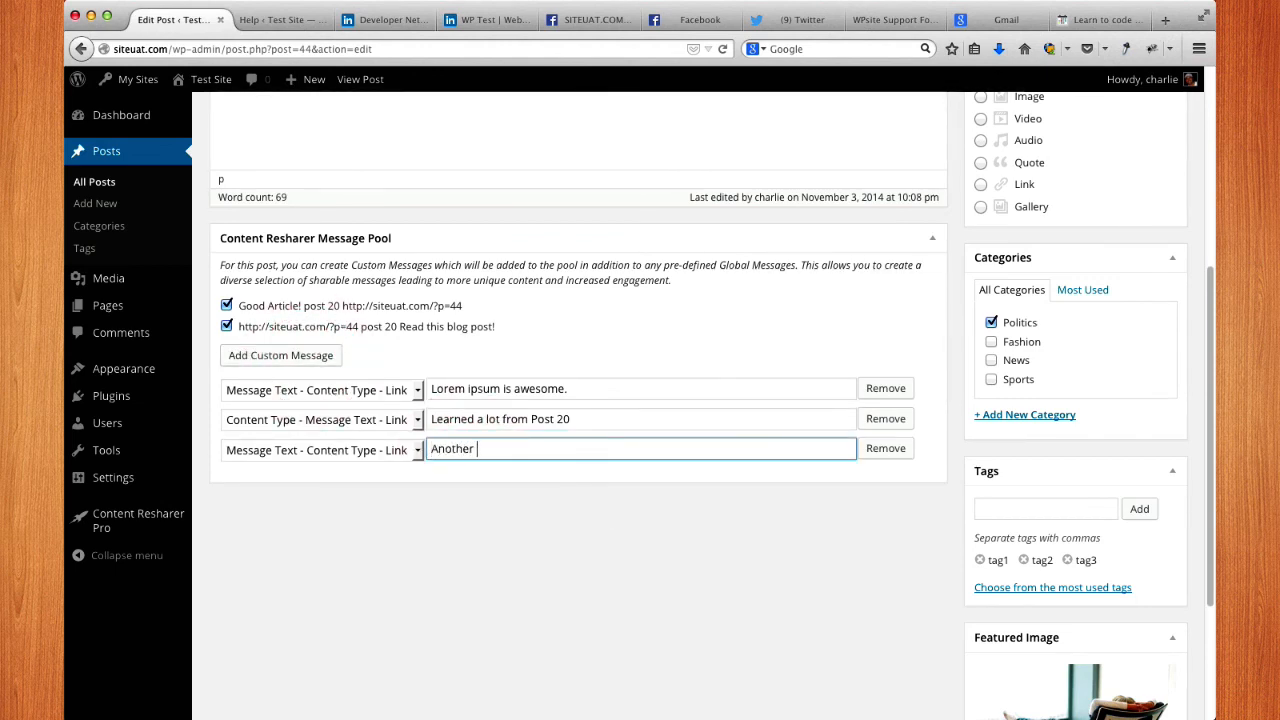
type("Custom Message")
Step: Update post 20 and review the saved custom messages in its Content Resharer Message Pool
scroll(658, 580, "up", 5)
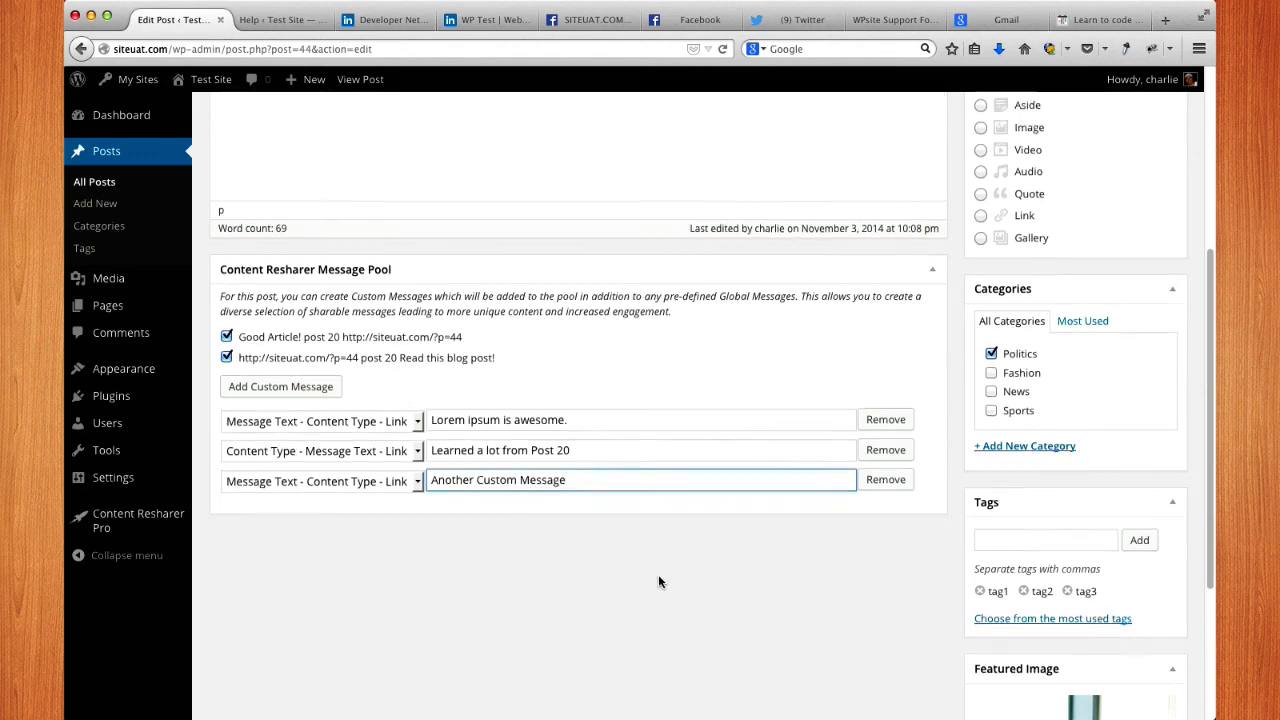
left_click(1146, 259)
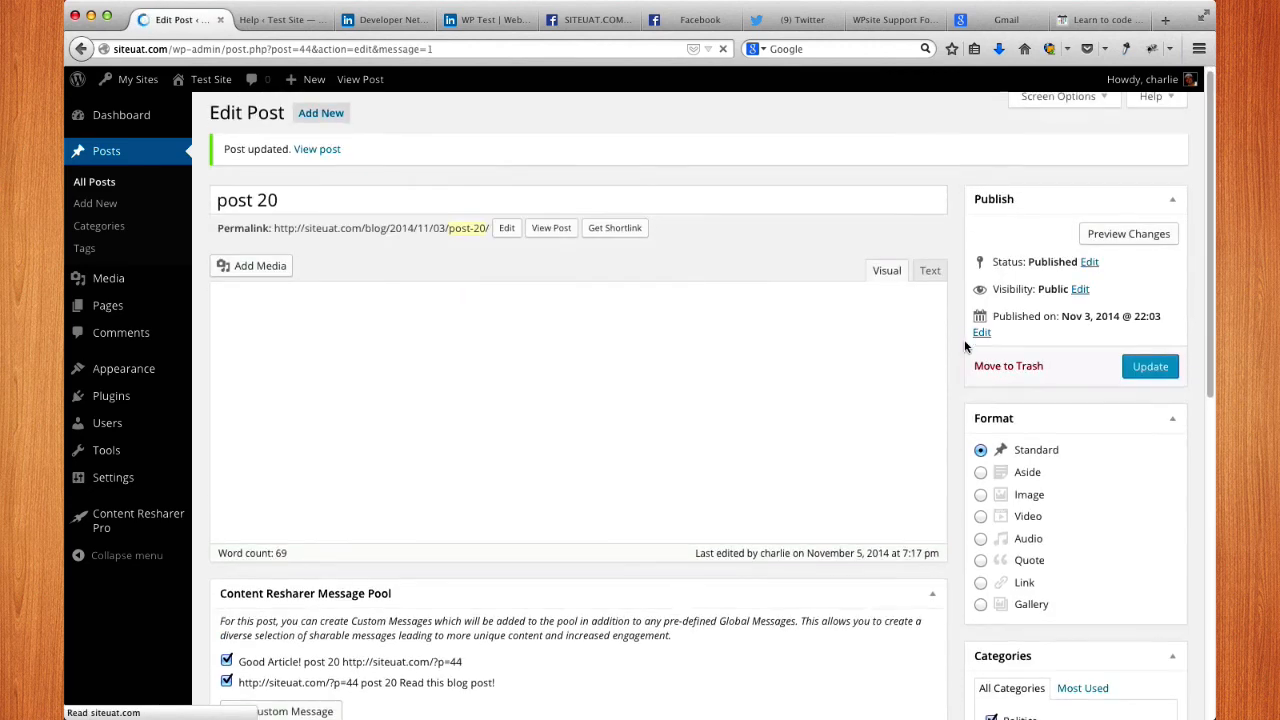
scroll(549, 558, "down", 2)
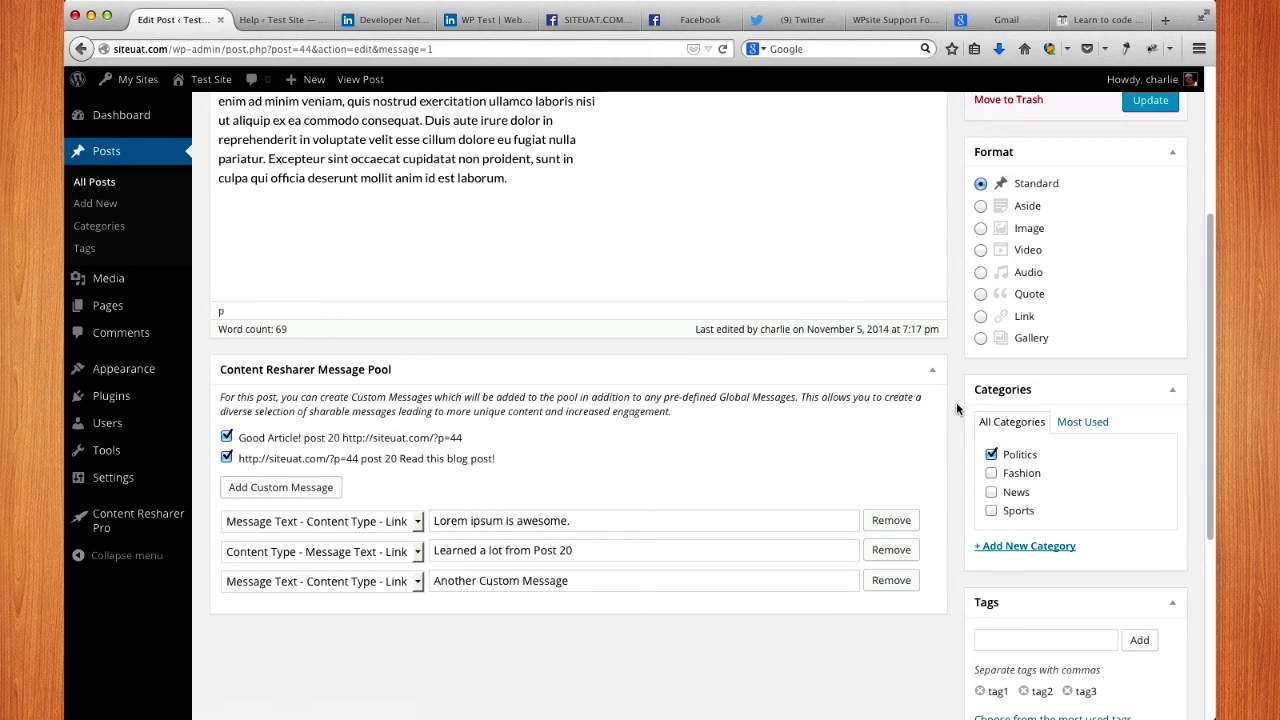
scroll(957, 409, "up", 1)
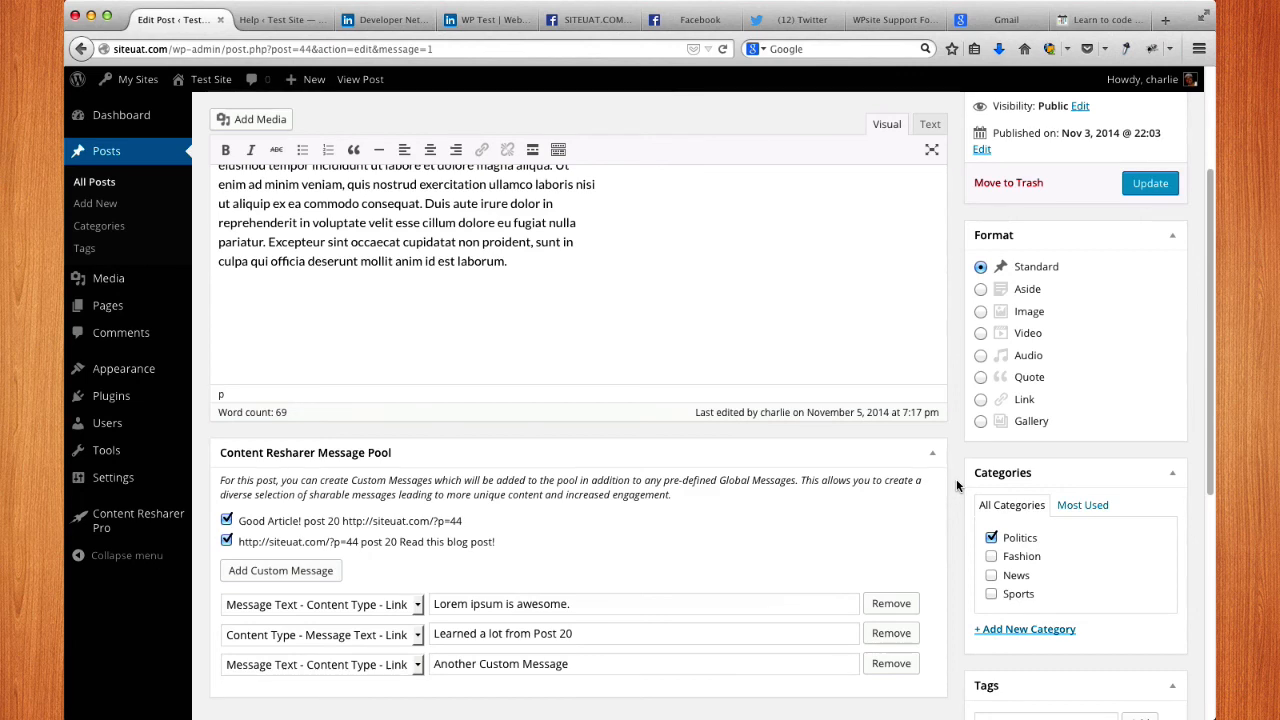
mouse_move(121, 522)
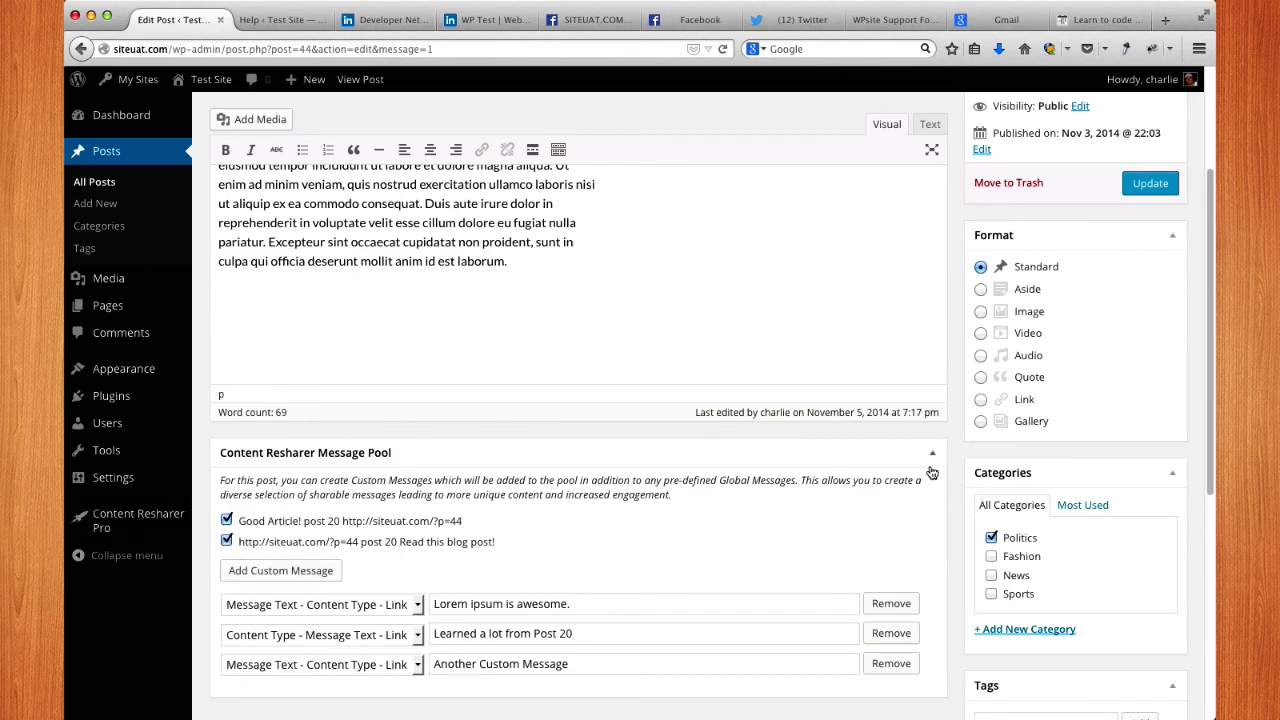
scroll(948, 457, "up", 3)
scroll(948, 457, "up", 2)
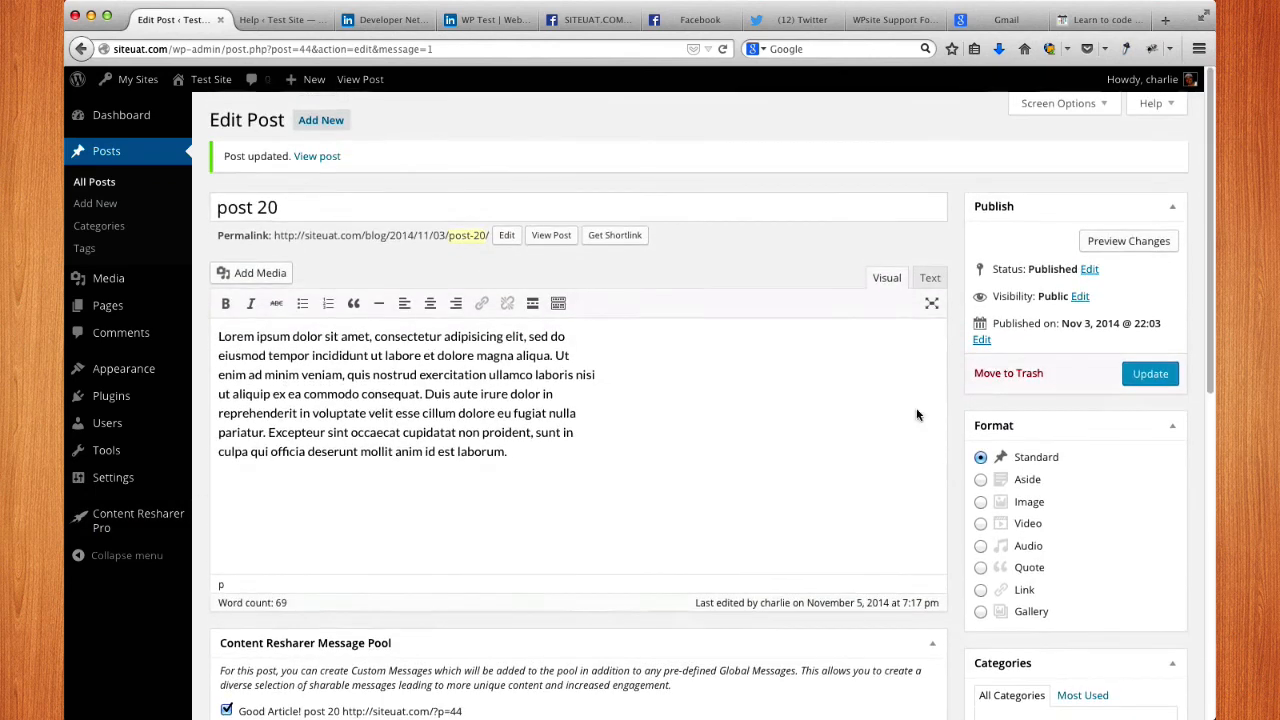
scroll(985, 328, "down", 8)
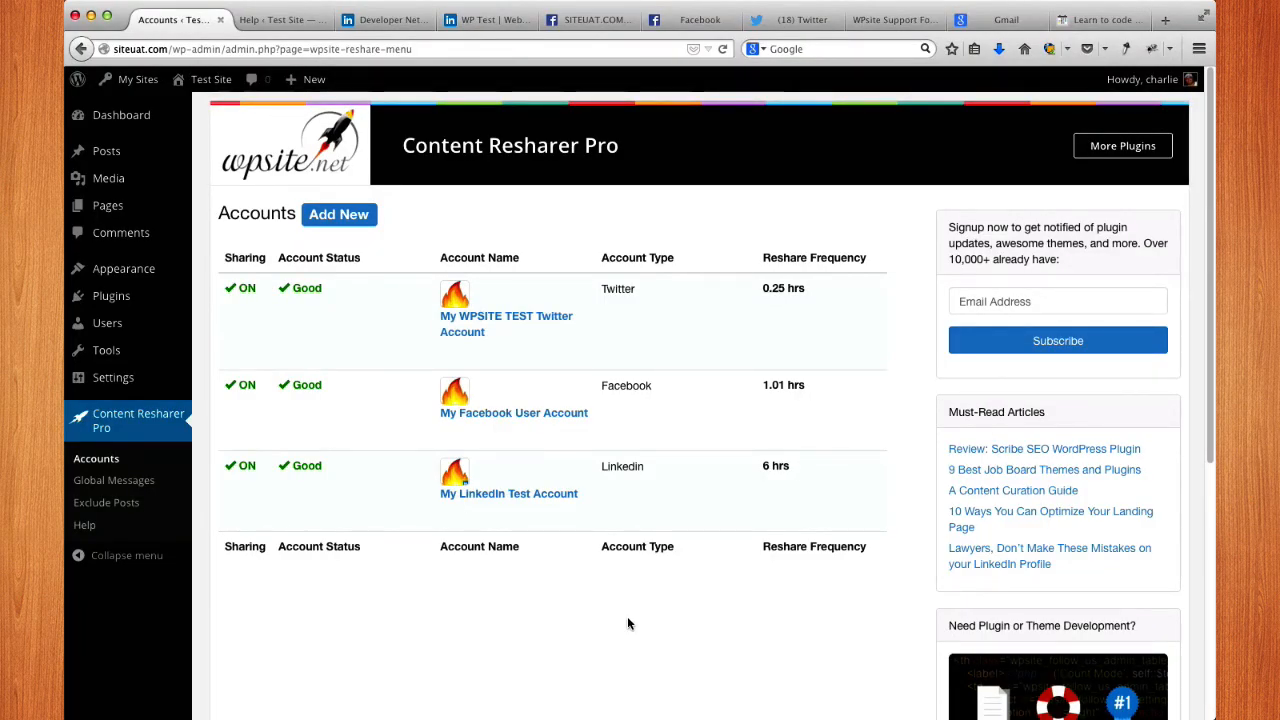
Step: Exclude posts 16 and 19 from resharing in Content Resharer Pro's Exclude Posts settings and save the changes
left_click(124, 509)
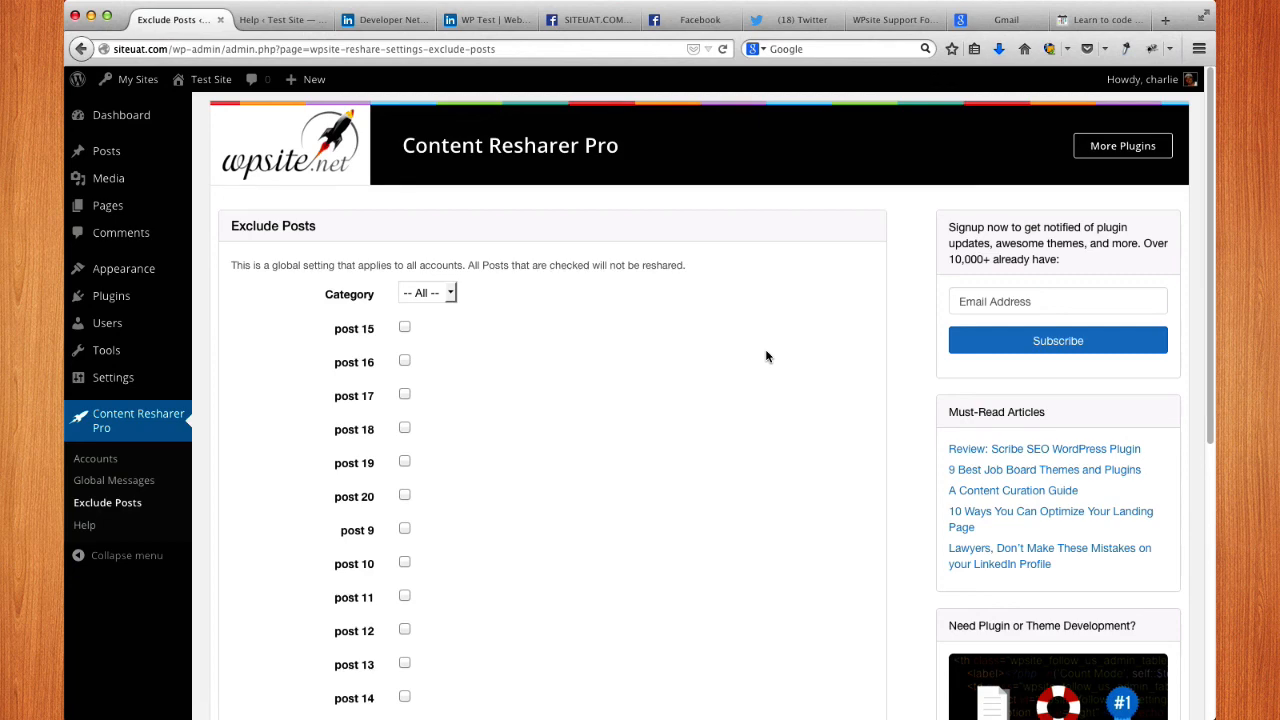
scroll(468, 345, "down", 5)
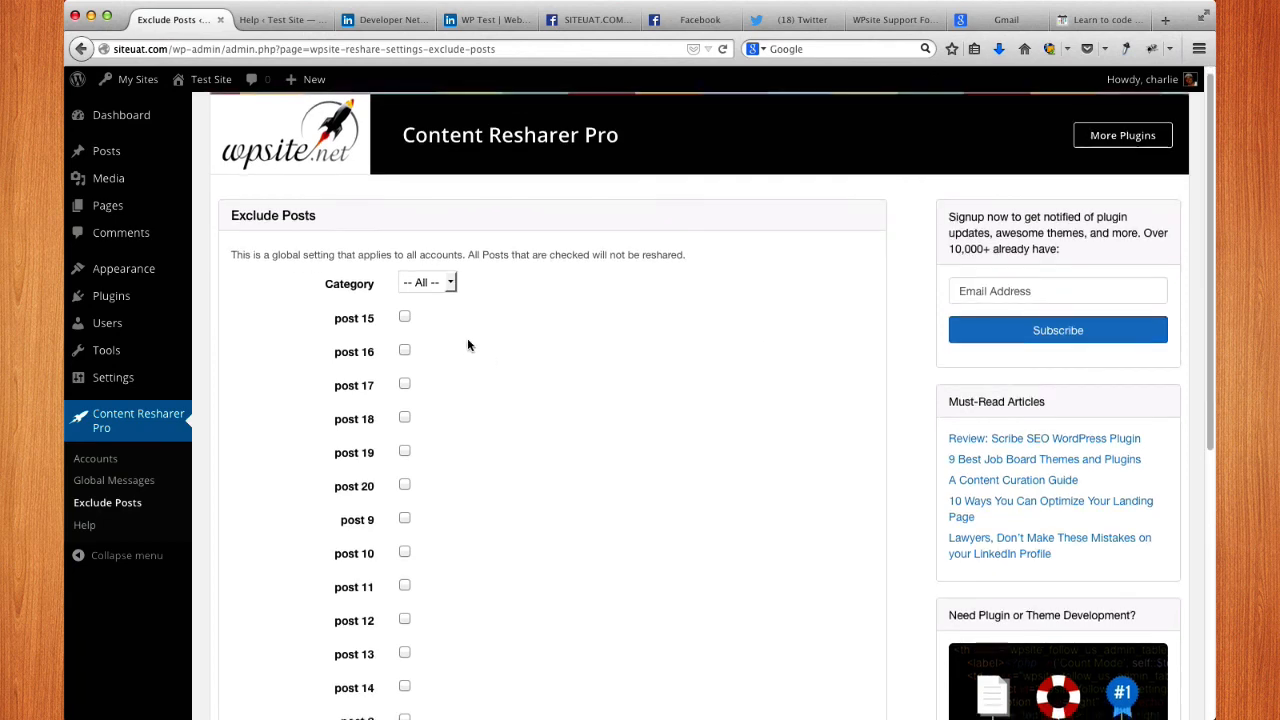
scroll(470, 350, "up", 4)
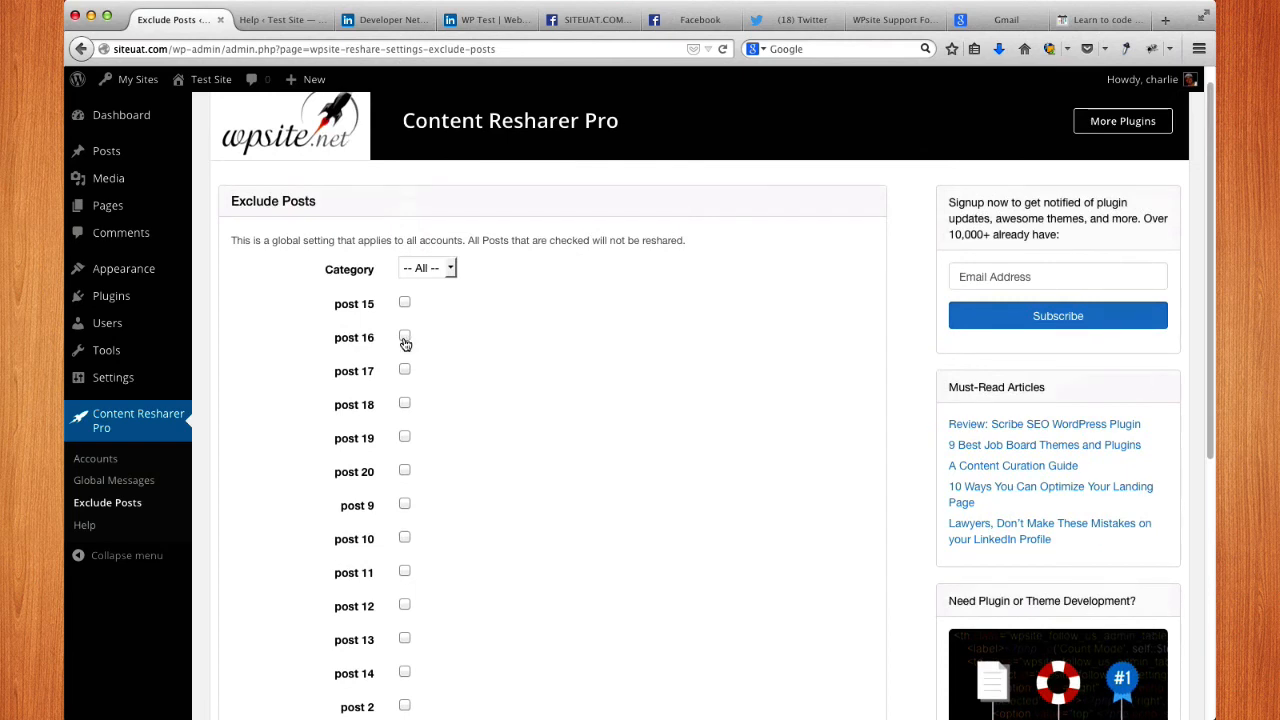
left_click(405, 337)
left_click(405, 437)
scroll(480, 440, "down", 3)
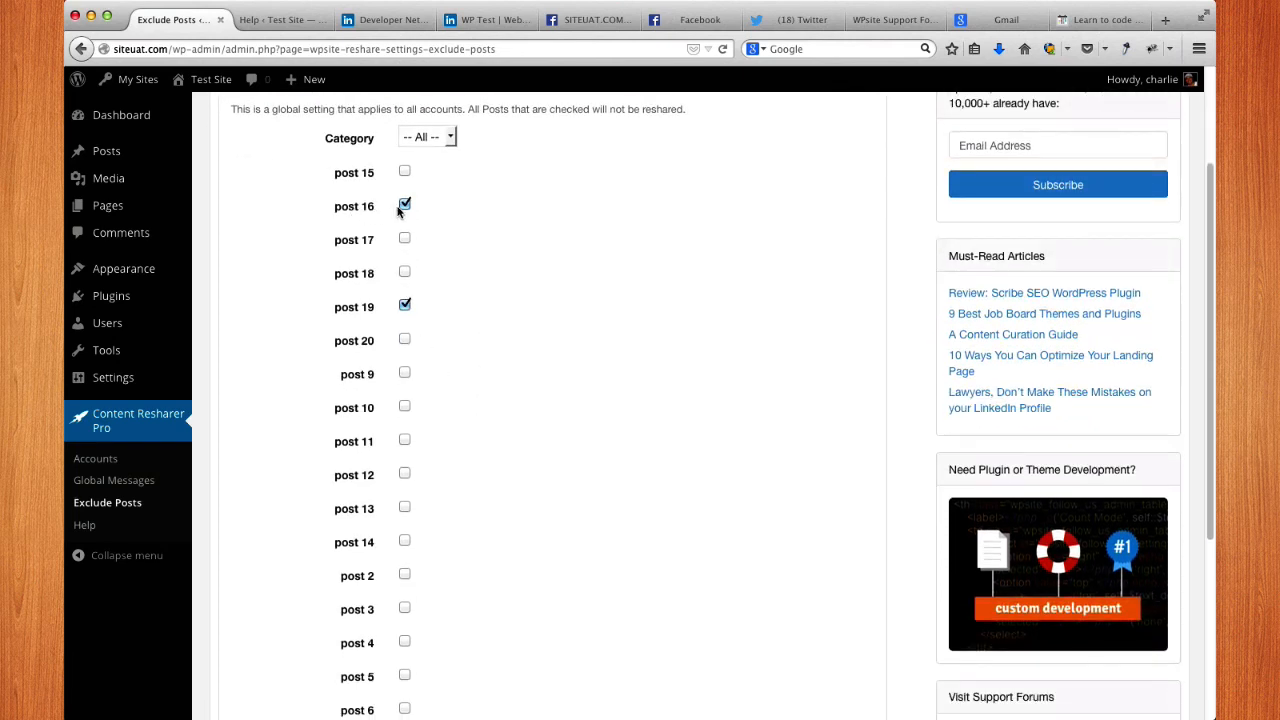
scroll(482, 437, "down", 6)
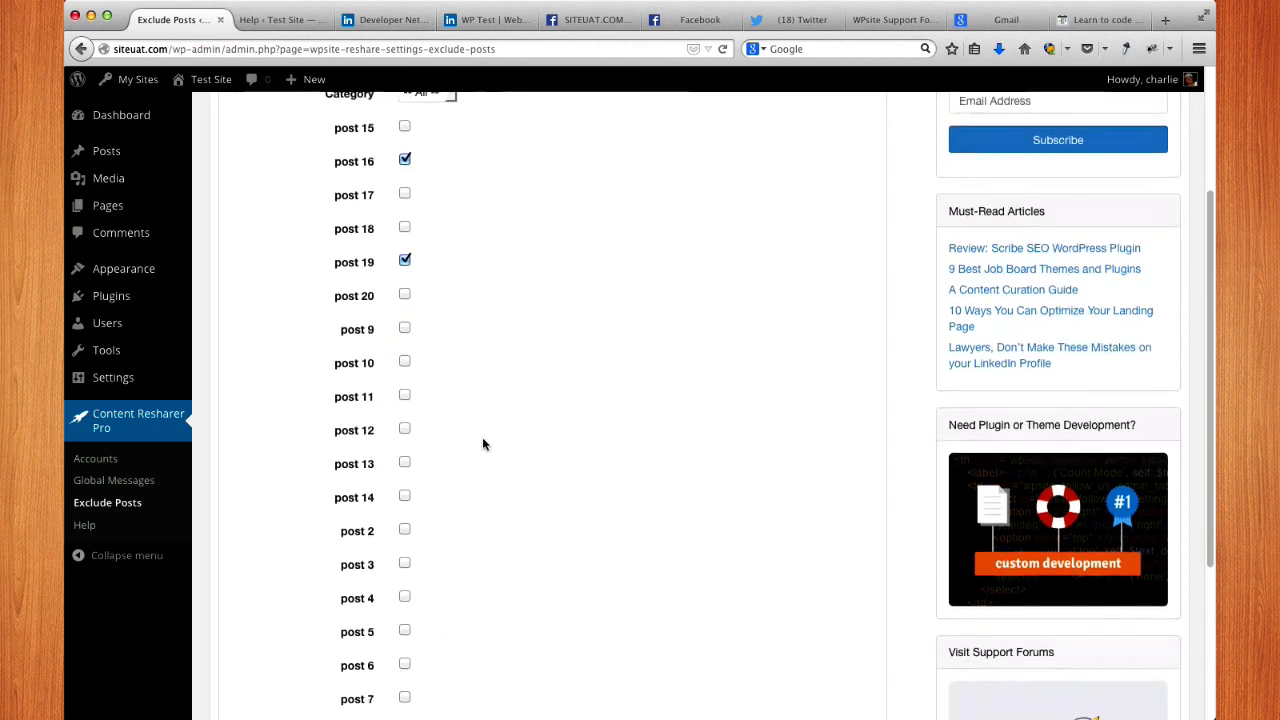
left_click(313, 644)
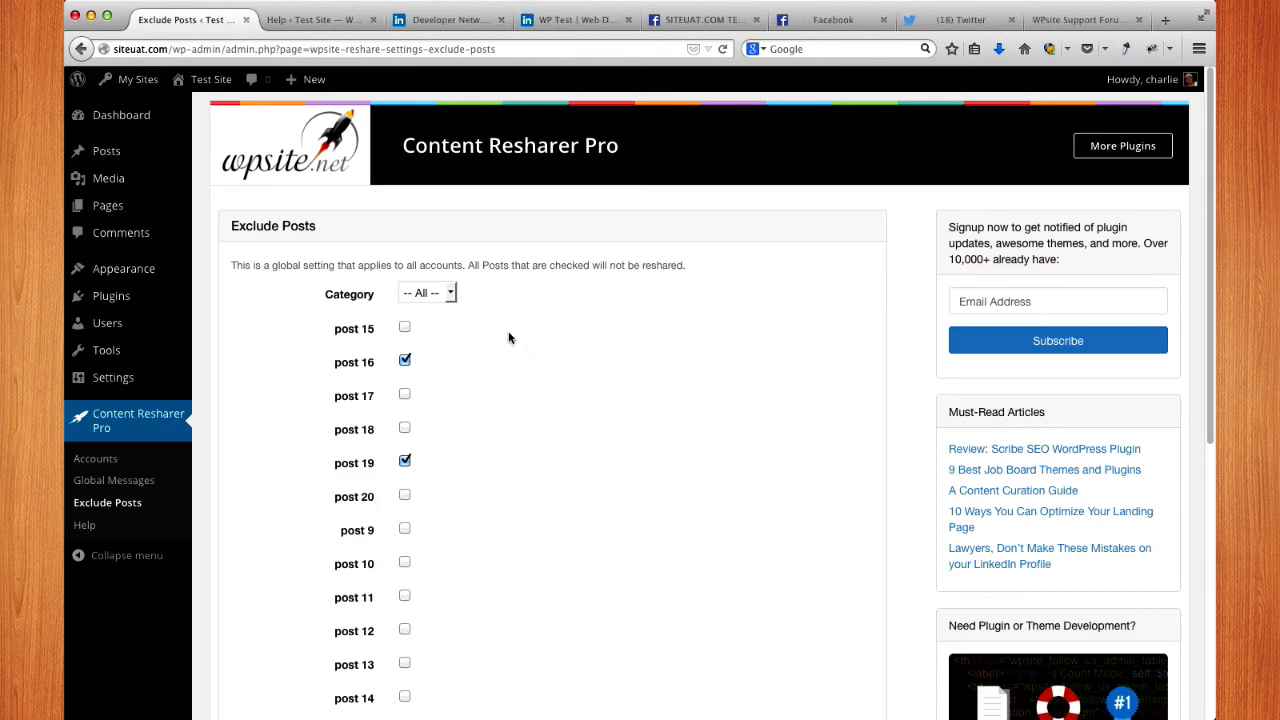
Step: Filter the Exclude Posts list by the fashion category and mark posts 15, 11, 12, 13 and 14 for exclusion
left_click(450, 296)
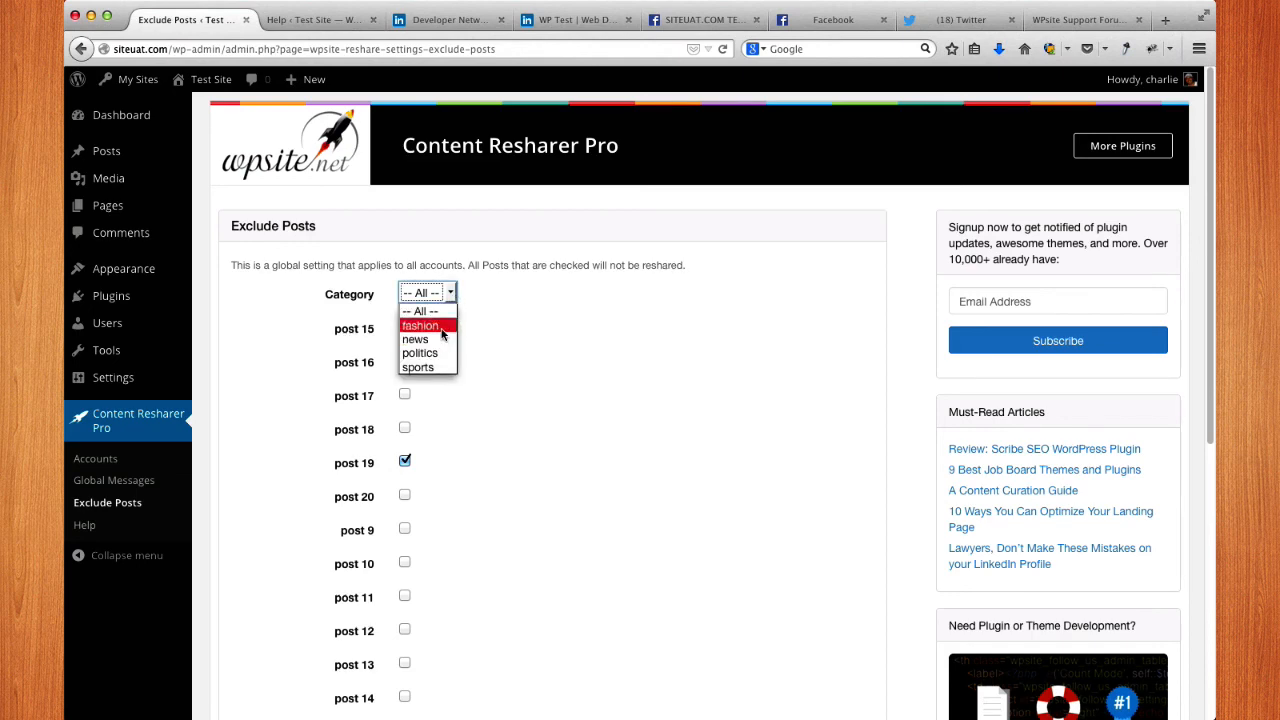
left_click(443, 327)
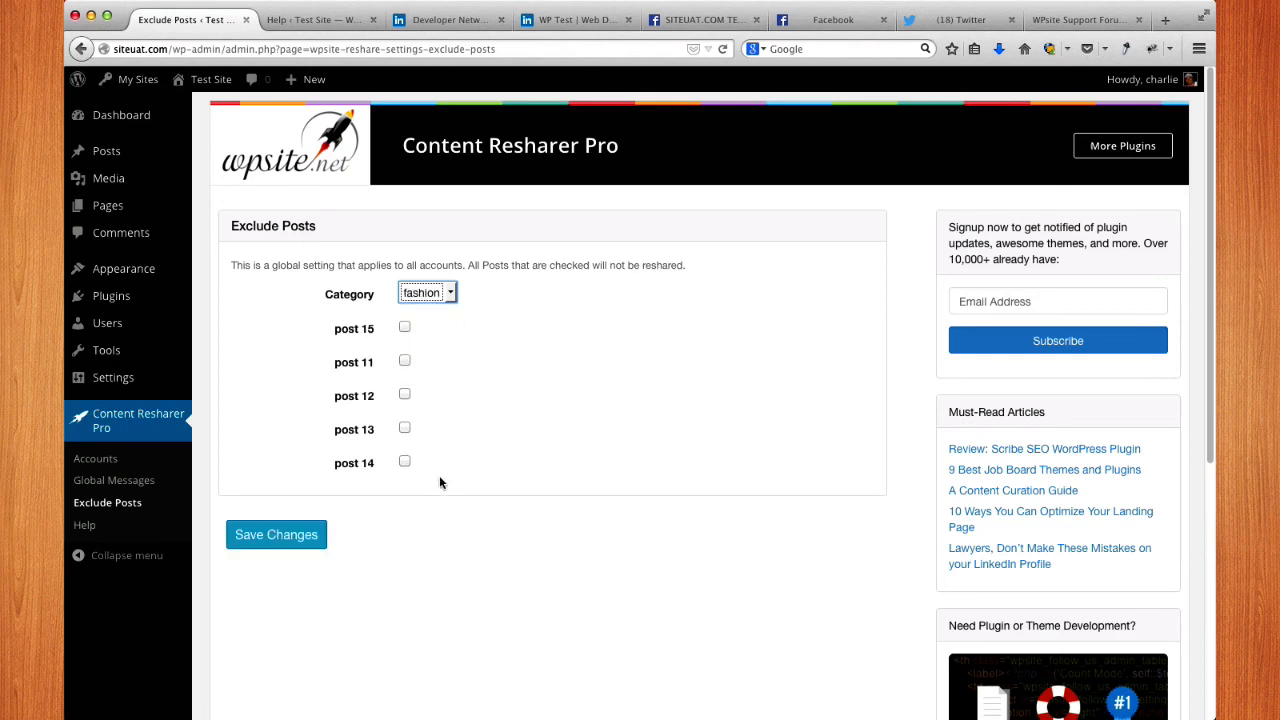
left_click(405, 328)
left_click(405, 362)
left_click(405, 396)
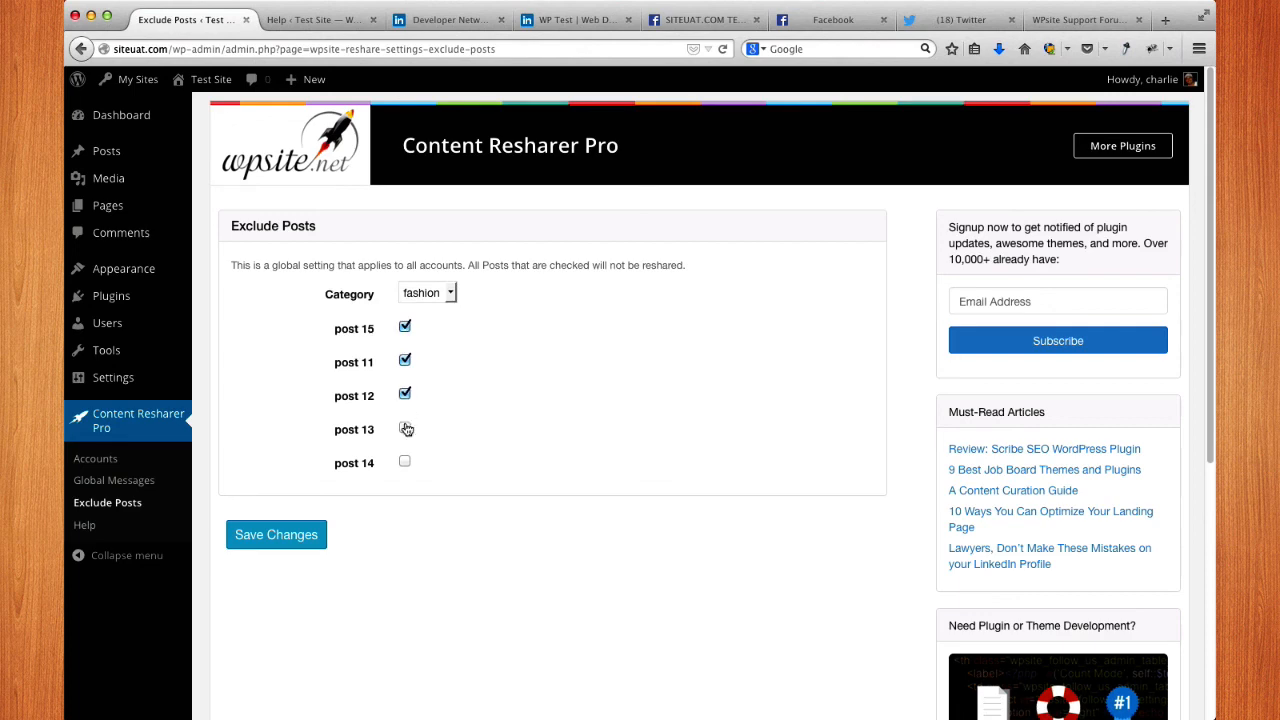
left_click(405, 429)
left_click(405, 462)
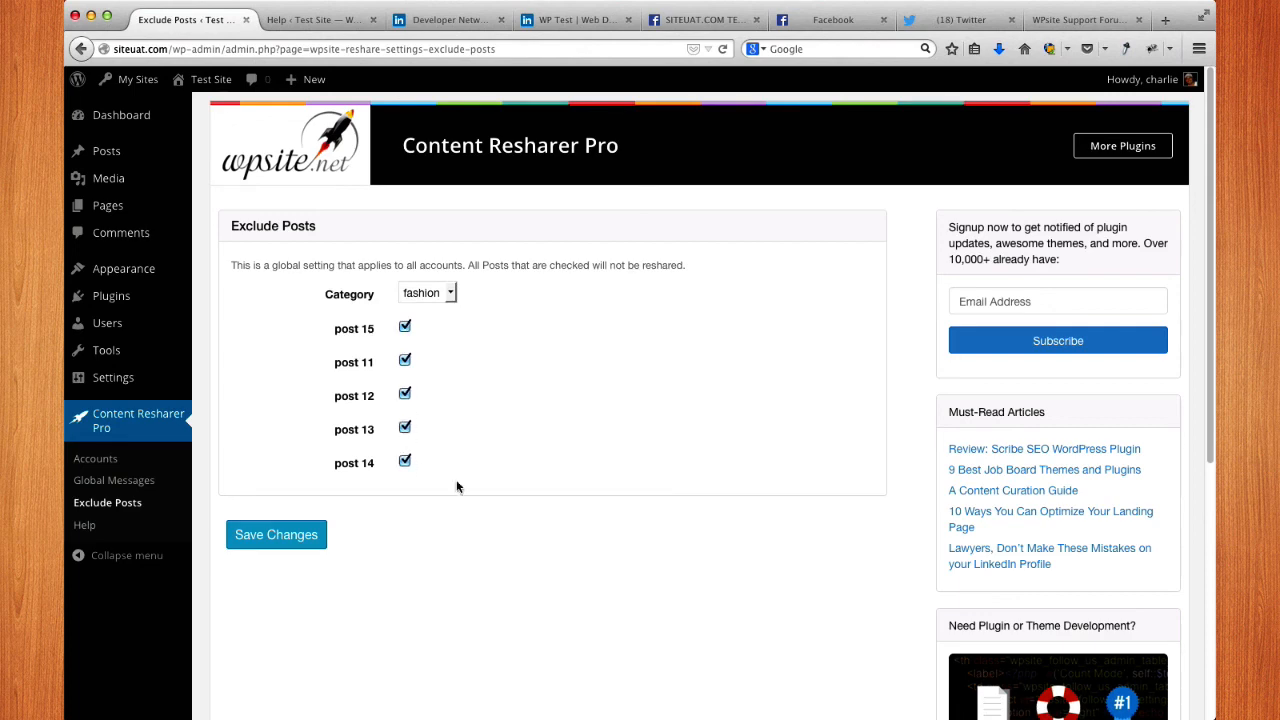
Step: Clear the exclusion marks on posts 12, 13 and 14 and save the changes
left_click(405, 429)
left_click(405, 461)
left_click(405, 395)
left_click(300, 534)
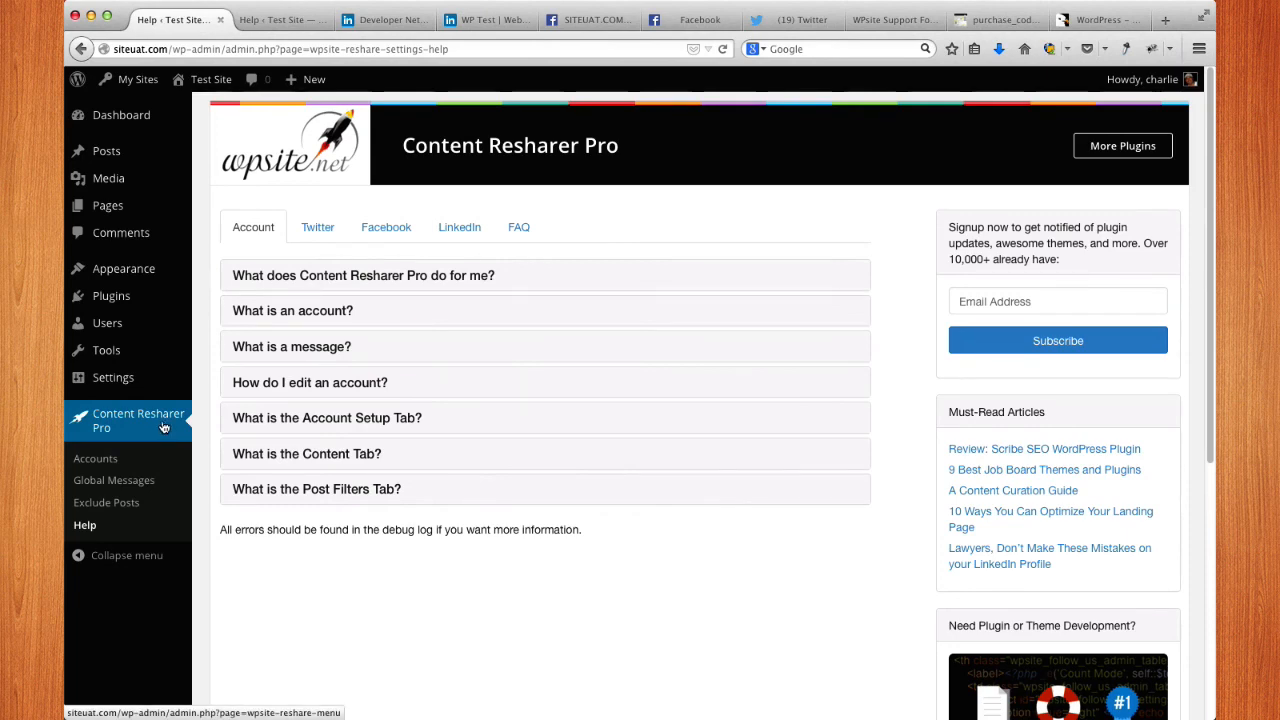
Step: Open Content Resharer Pro's help and view the answers on what the plugin does and what an account is
left_click(90, 527)
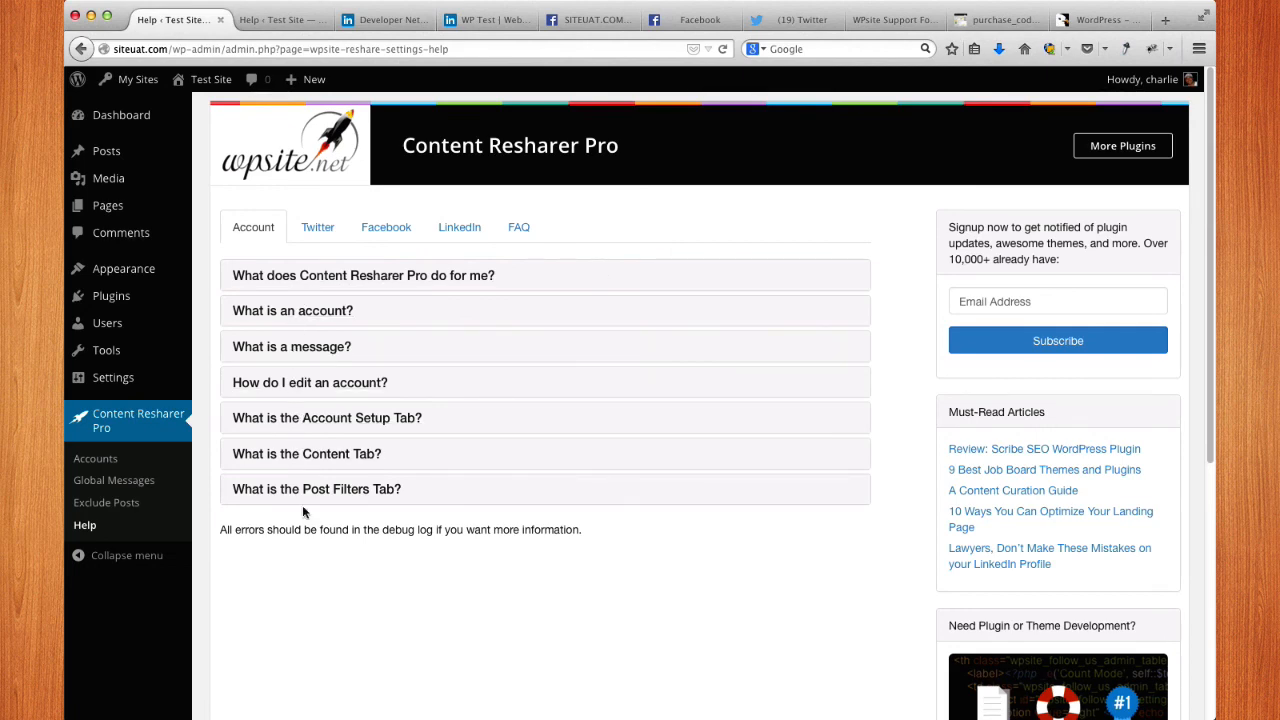
left_click(298, 272)
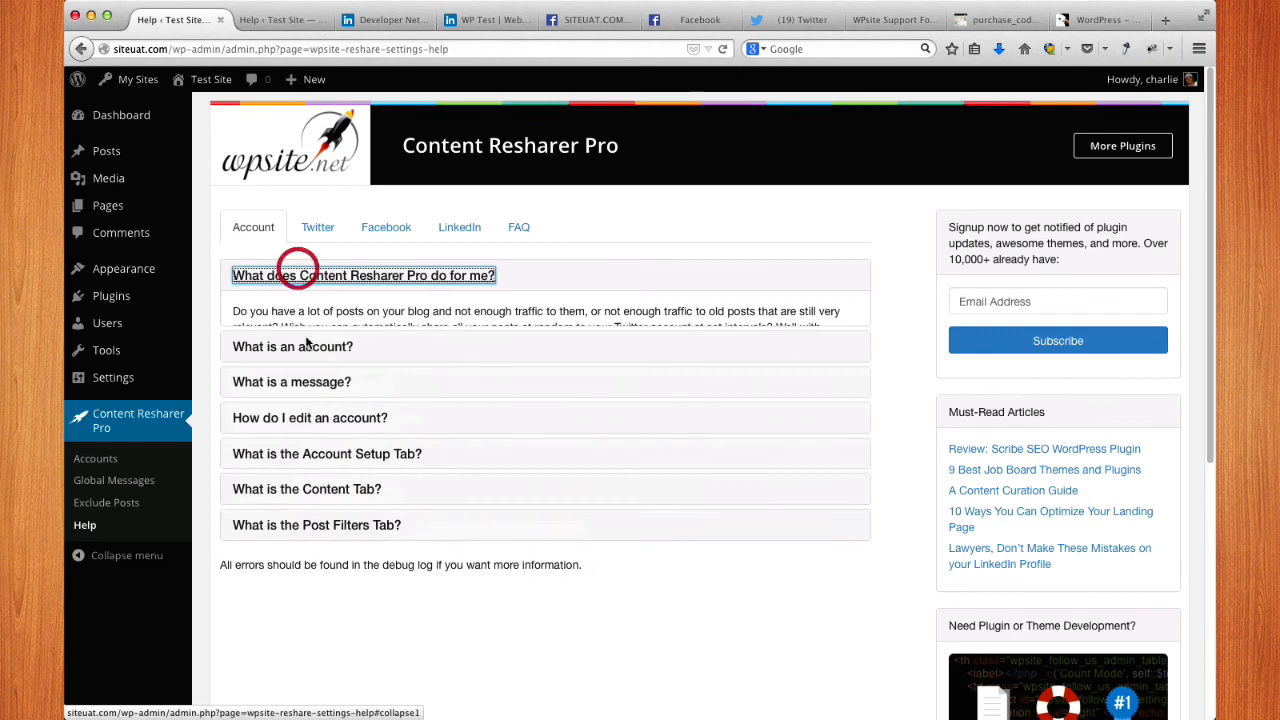
left_click(320, 274)
left_click(314, 312)
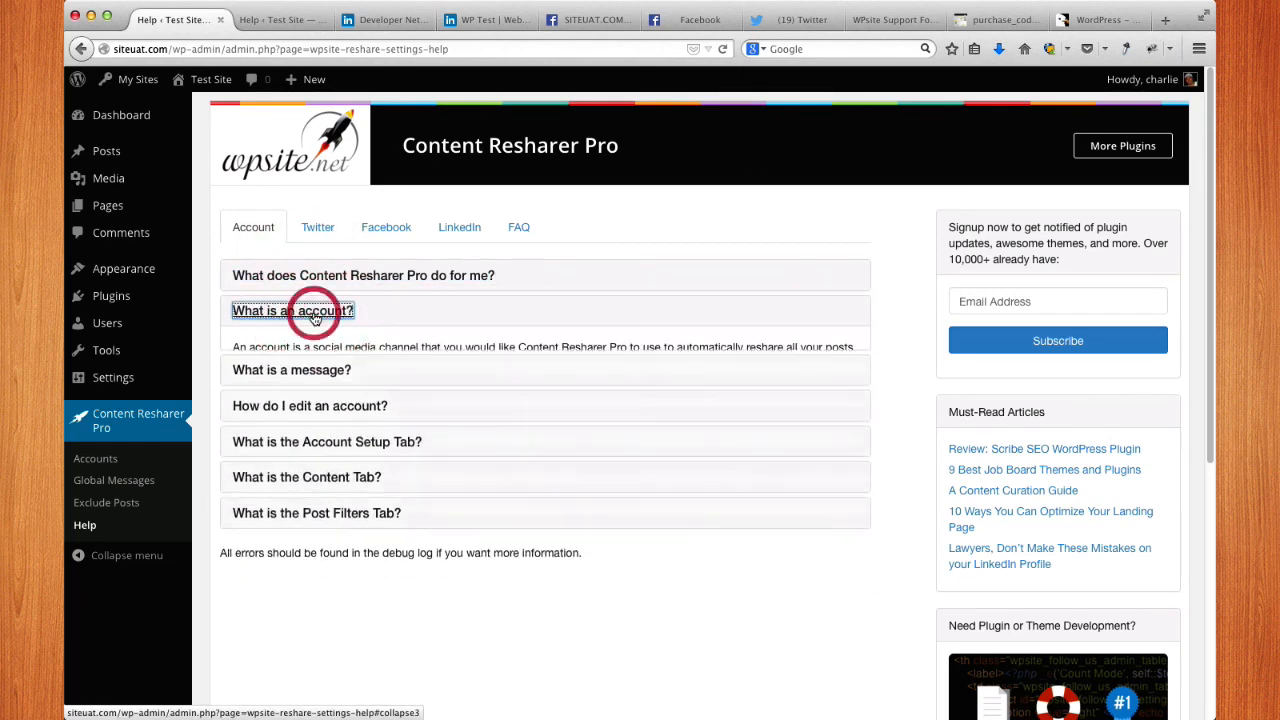
left_click(314, 312)
left_click(620, 226)
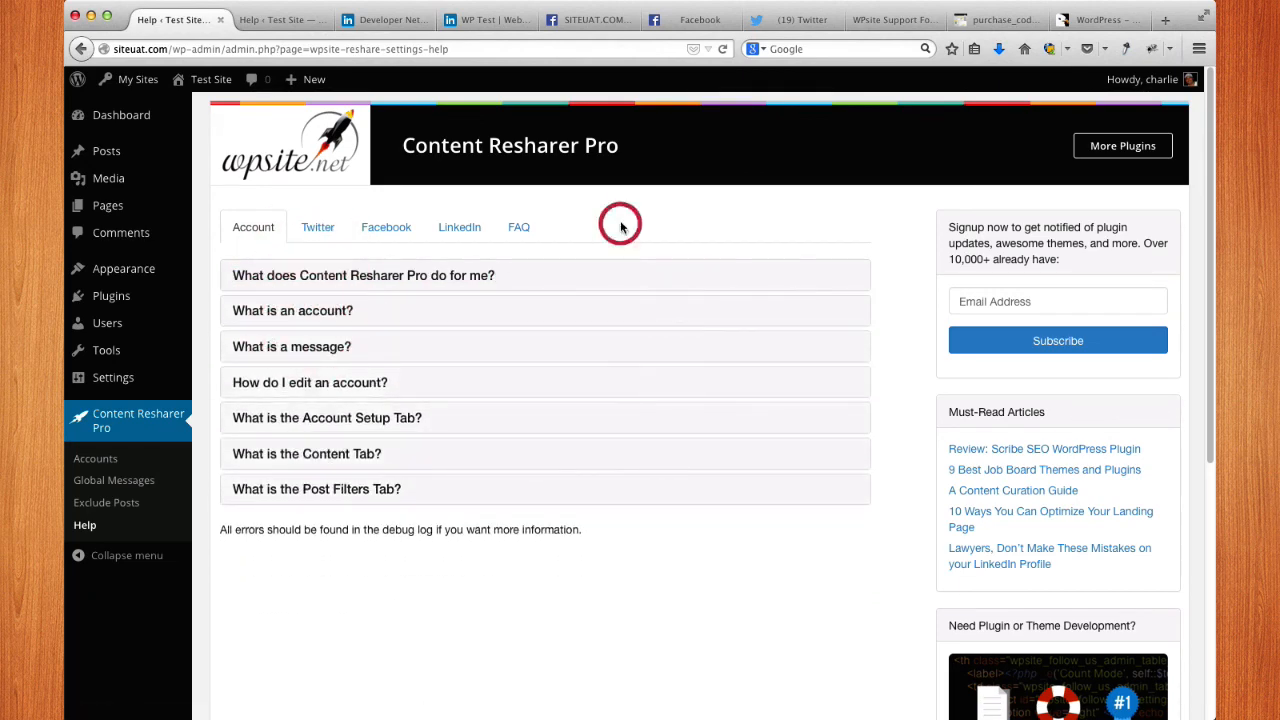
Step: Look through the help's application setup instructions for Twitter, Facebook and LinkedIn
left_click(331, 237)
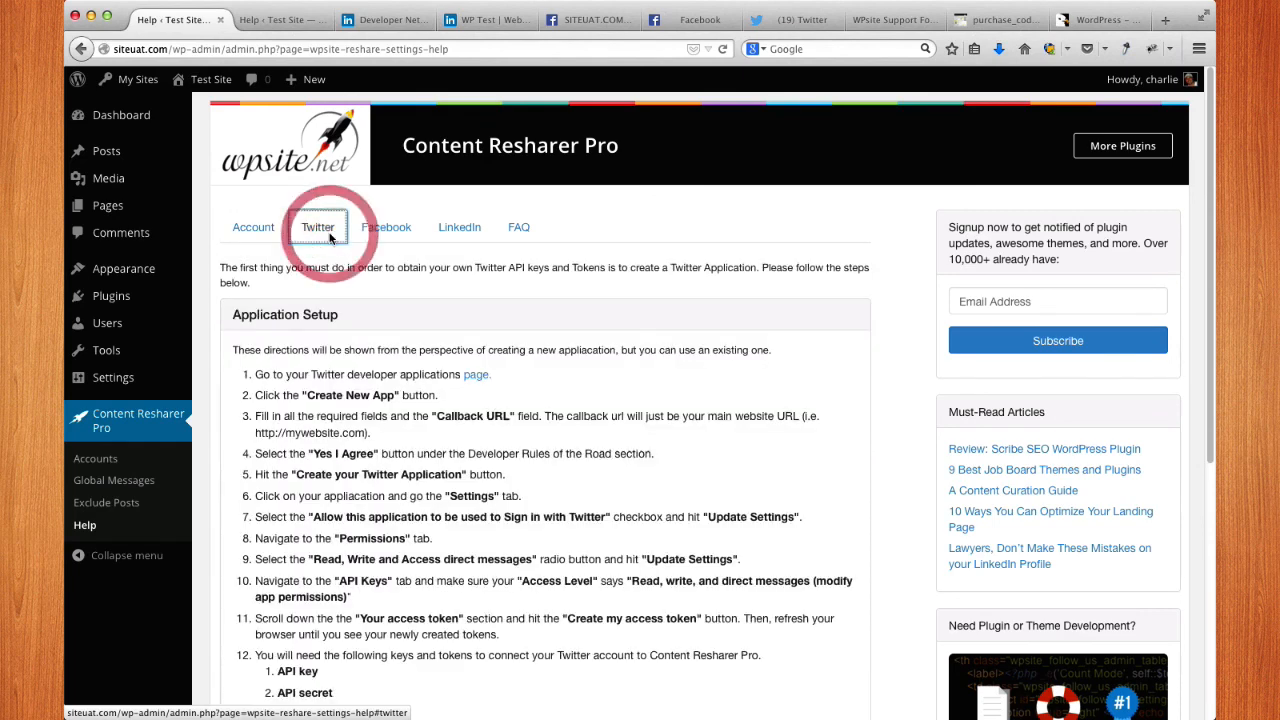
left_click_drag(233, 350, 606, 655)
left_click(608, 656)
left_click(384, 235)
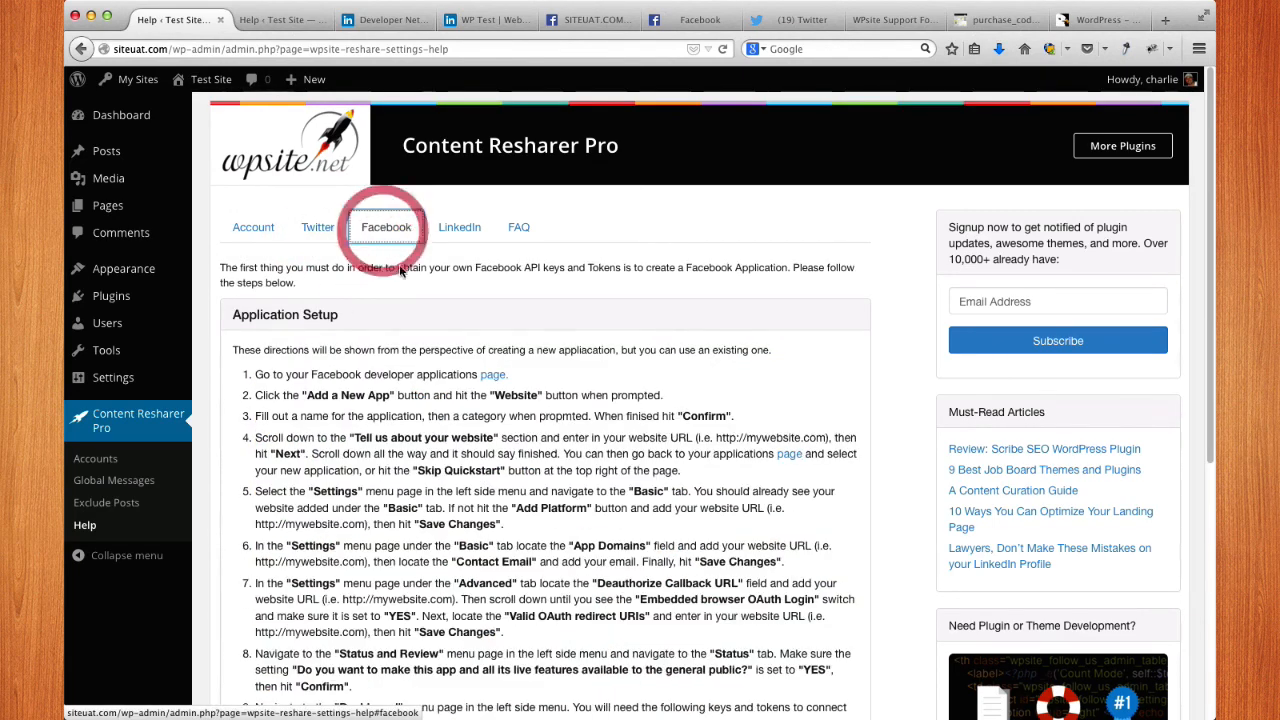
left_click(455, 232)
Step: View the FAQ help and read the answer on how the reshare content is created
left_click(516, 232)
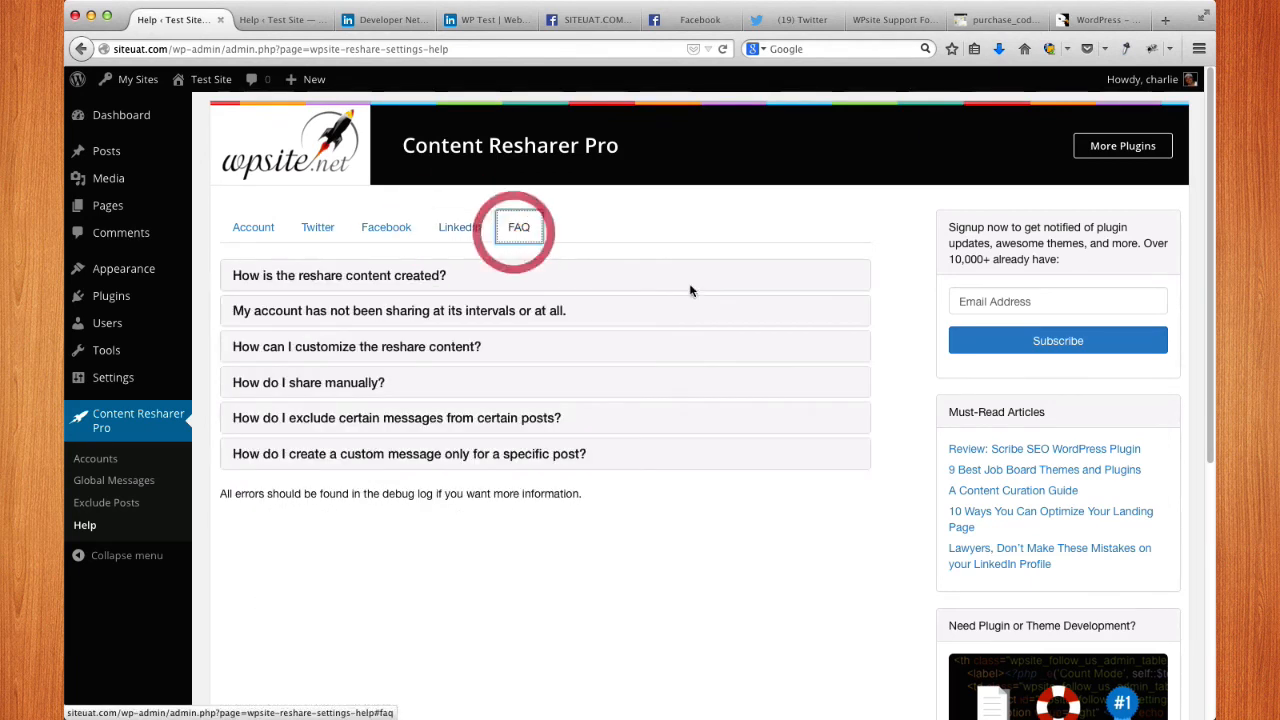
left_click(355, 277)
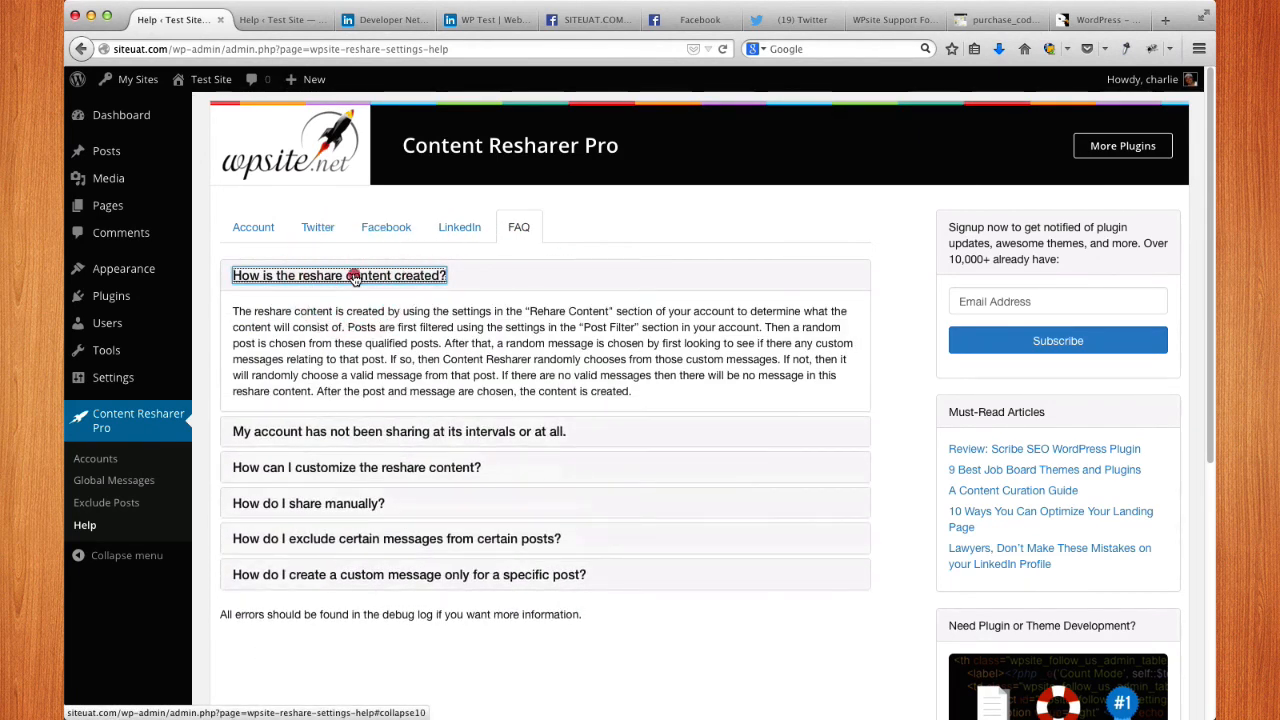
left_click(355, 277)
left_click(901, 230)
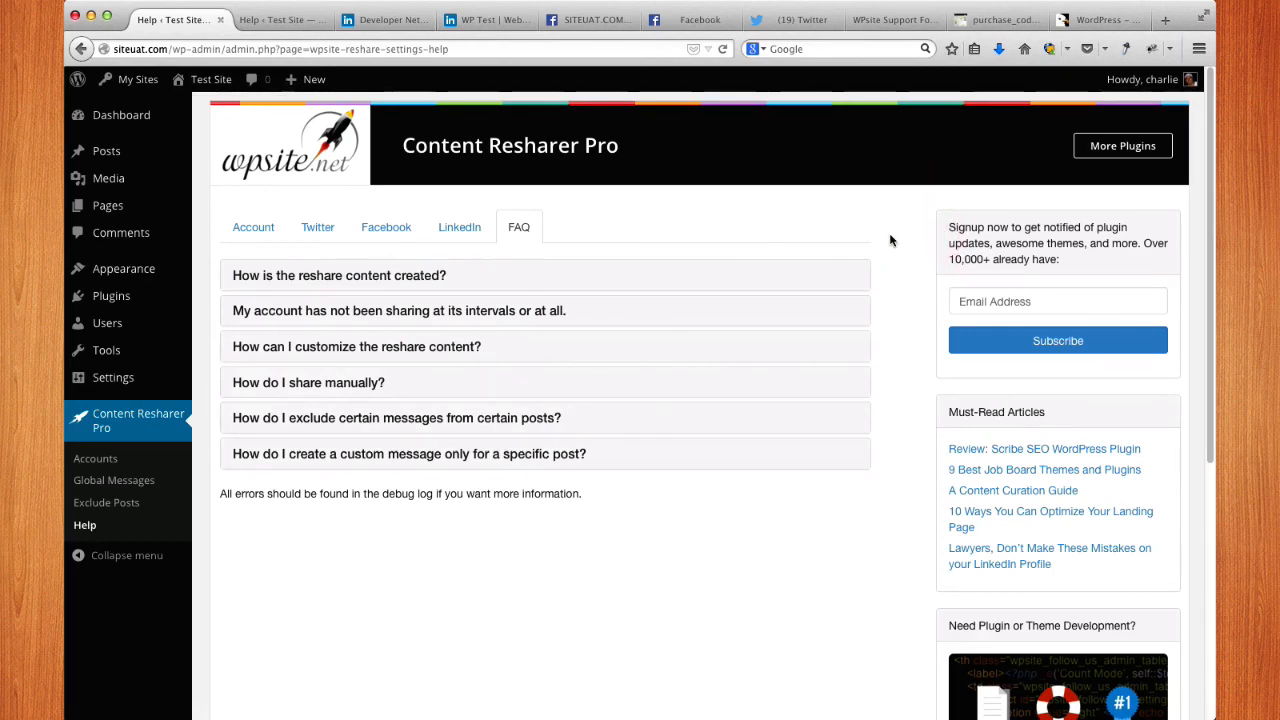
Step: Switch to the WPsite support forums site and look at its web address and login form
left_click(898, 30)
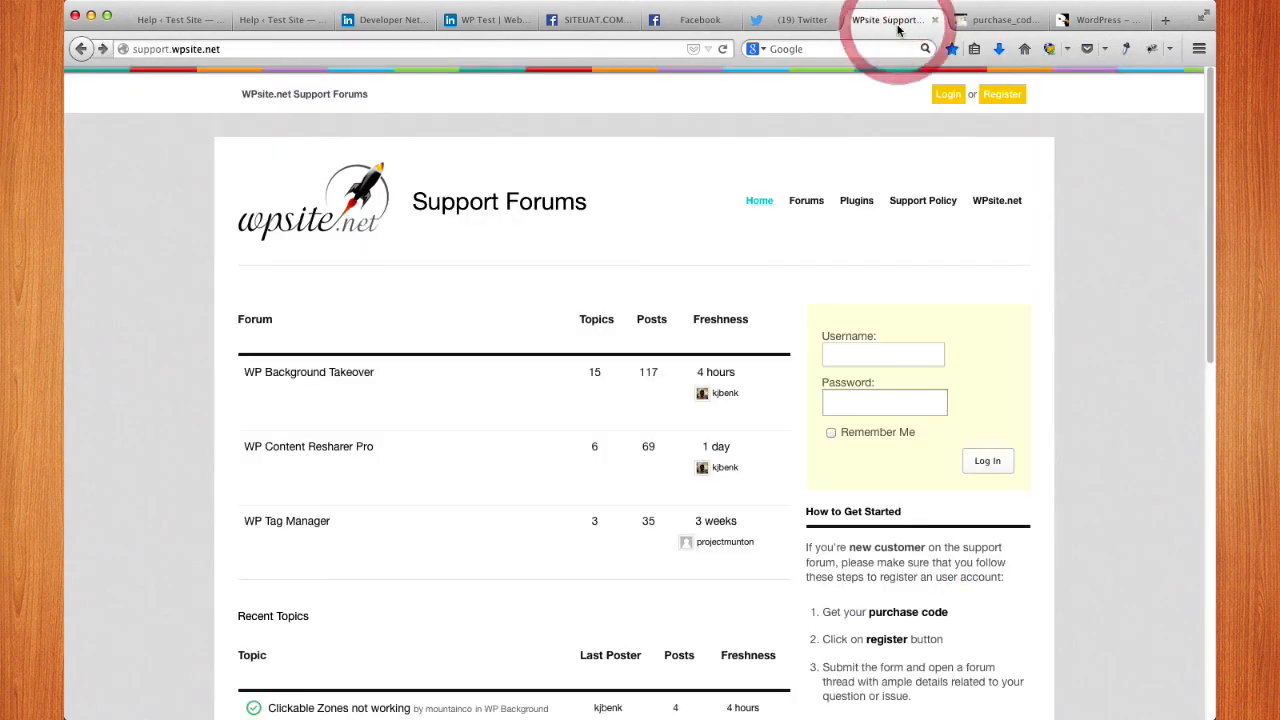
left_click(252, 50)
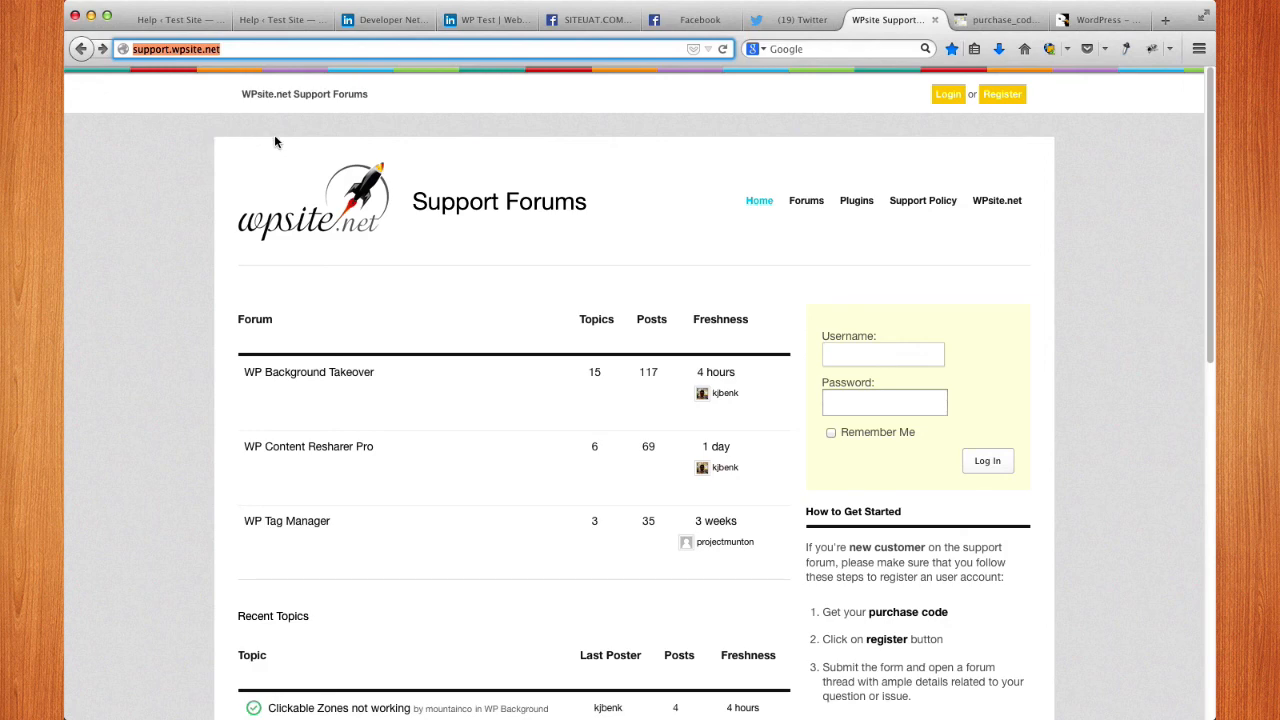
left_click(1103, 274)
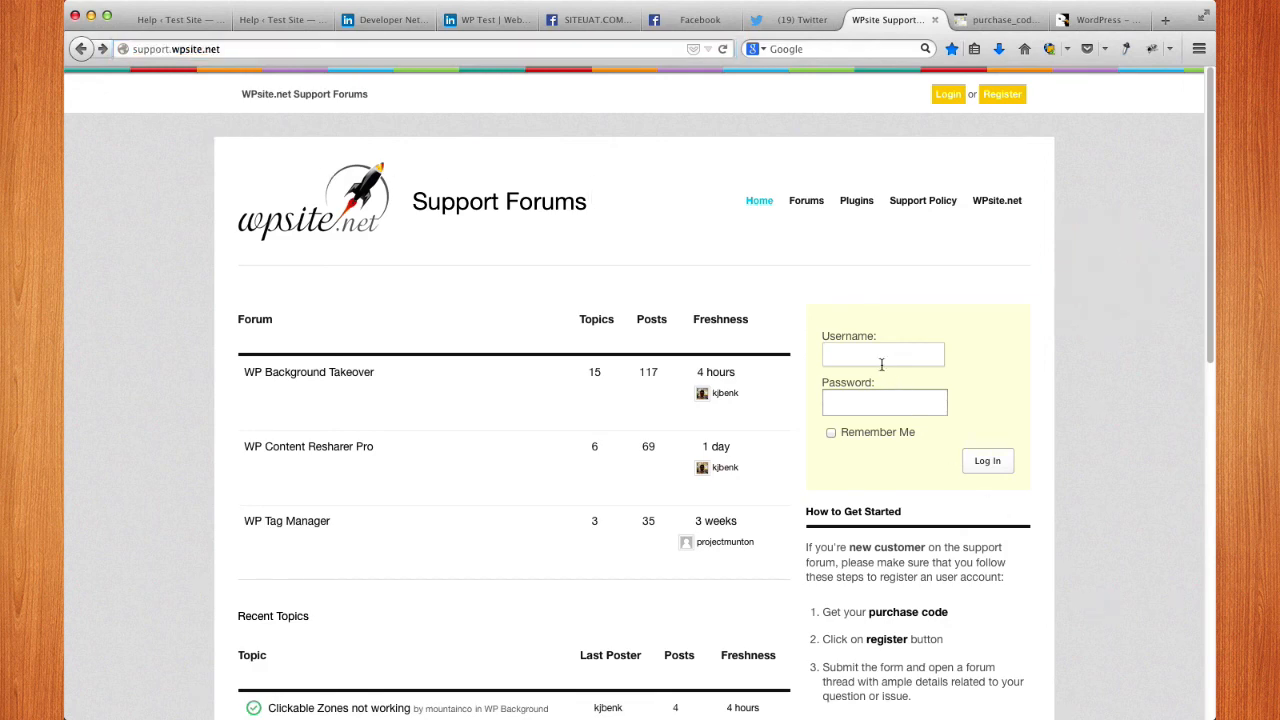
left_click(886, 402)
left_click(1122, 341)
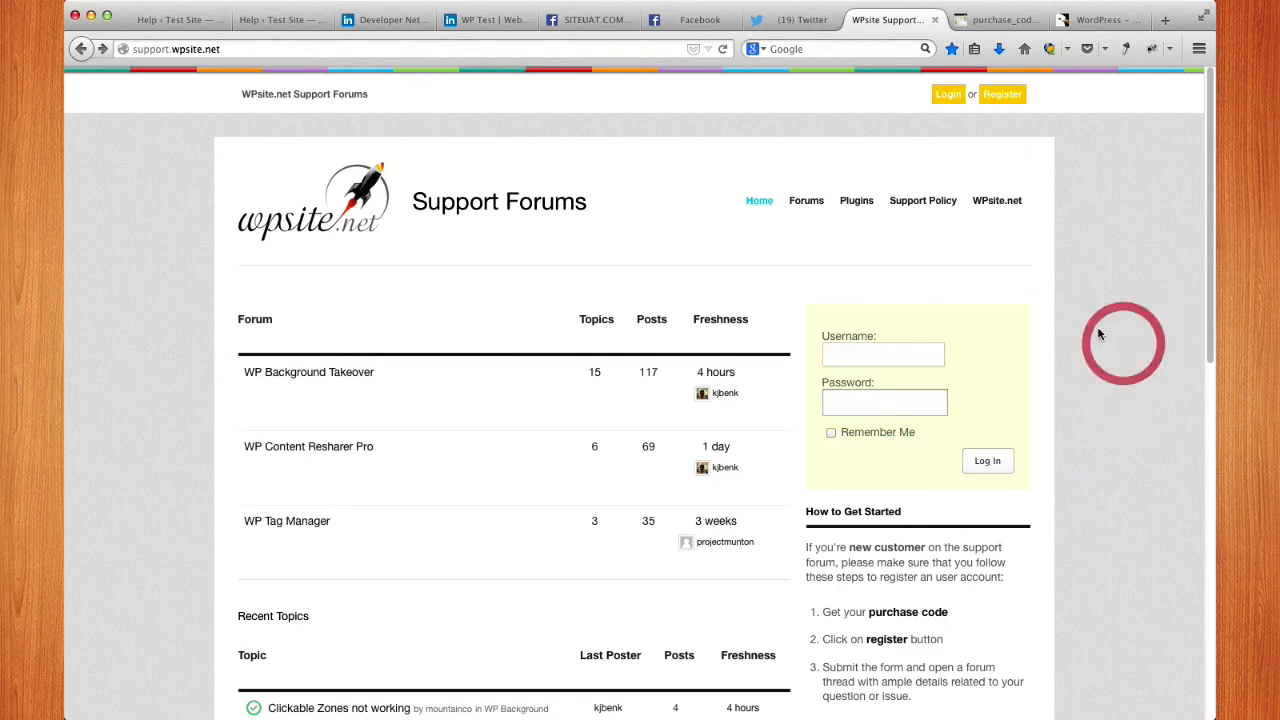
Step: Examine the forum registration steps for new customers and the list of product forums
scroll(1005, 580, "down", 2)
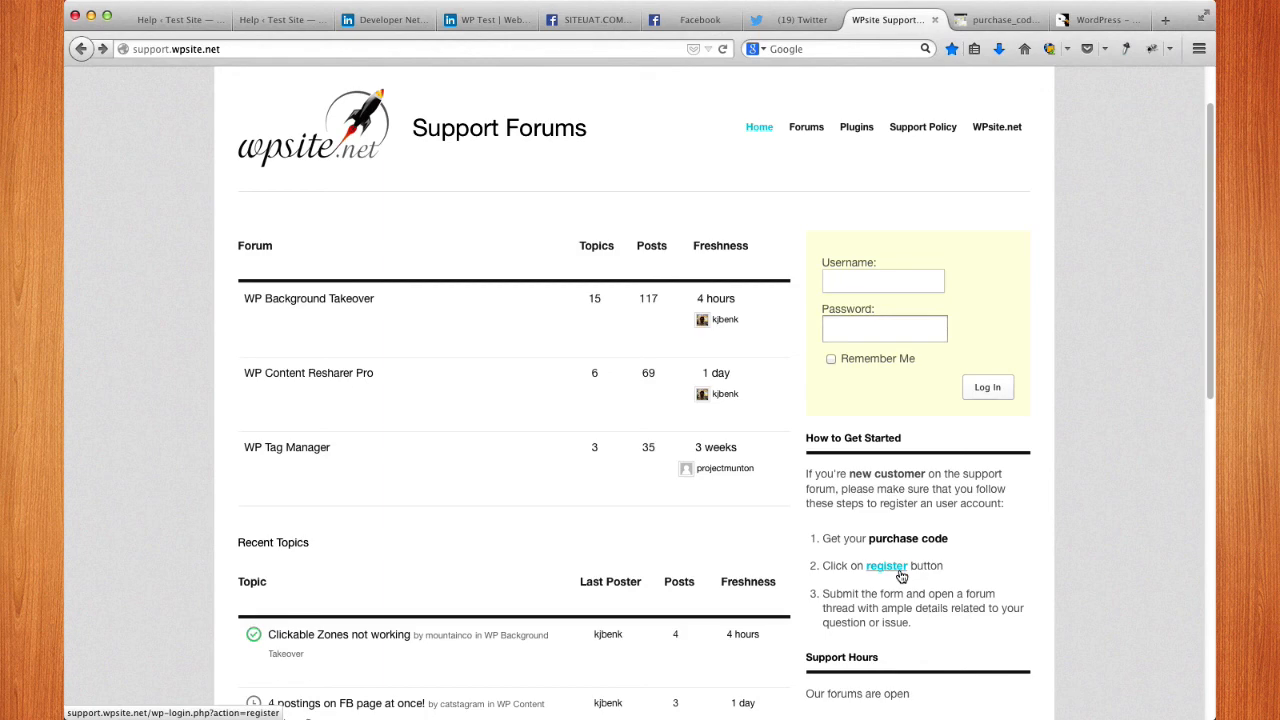
left_click_drag(231, 249, 783, 513)
left_click(788, 510)
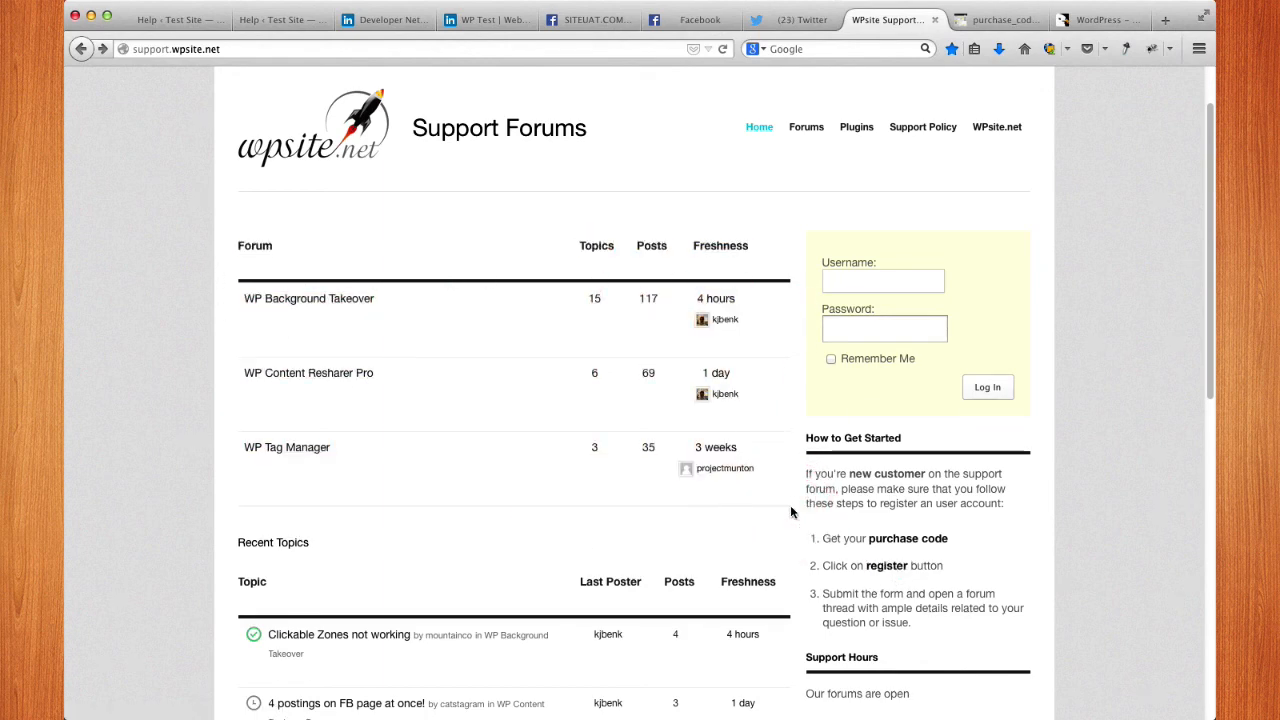
scroll(790, 505, "up", 2)
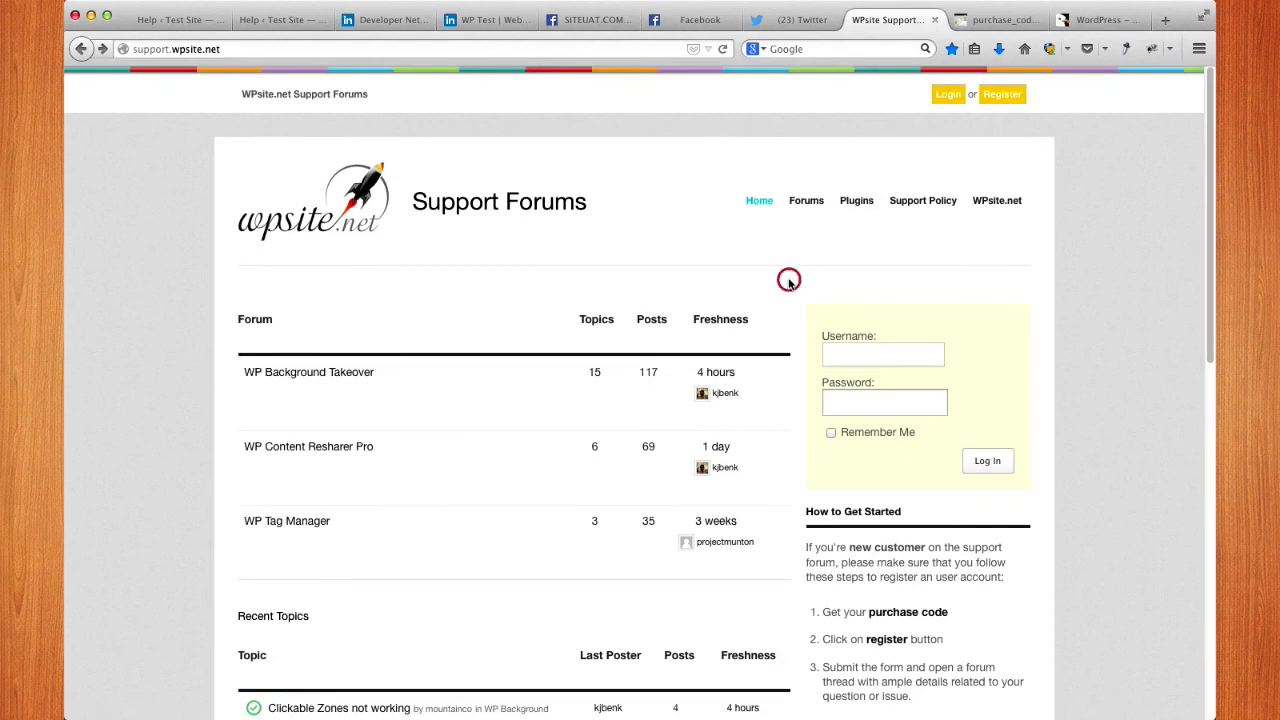